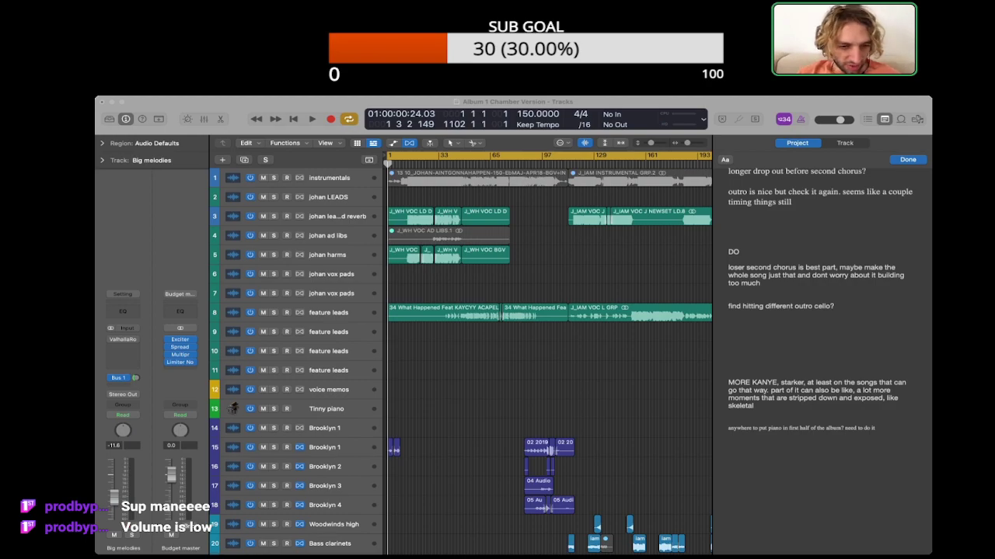
Step: Display the global tracks and examine the album's tempo changes from start to end of the timeline
left_click(729, 437)
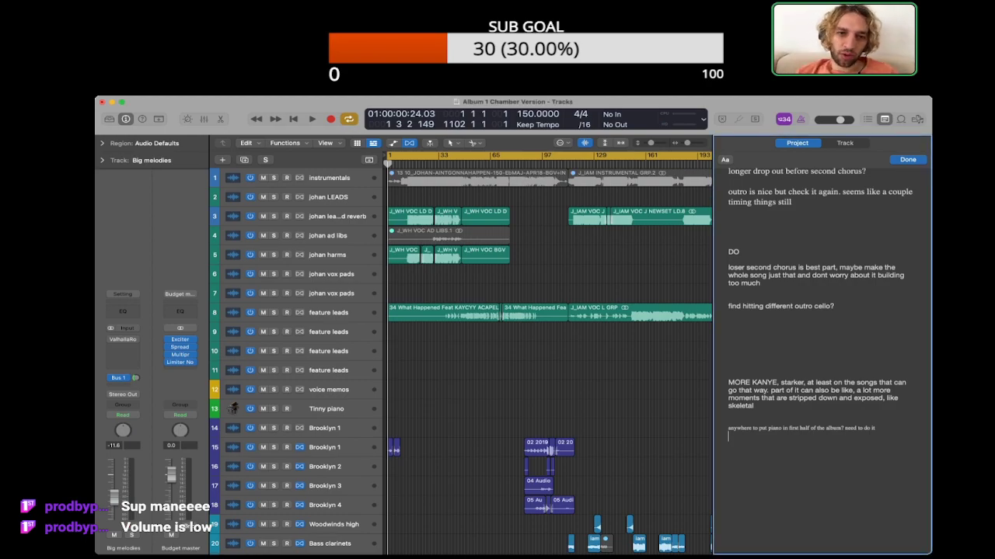
scroll(548, 350, "down", 5)
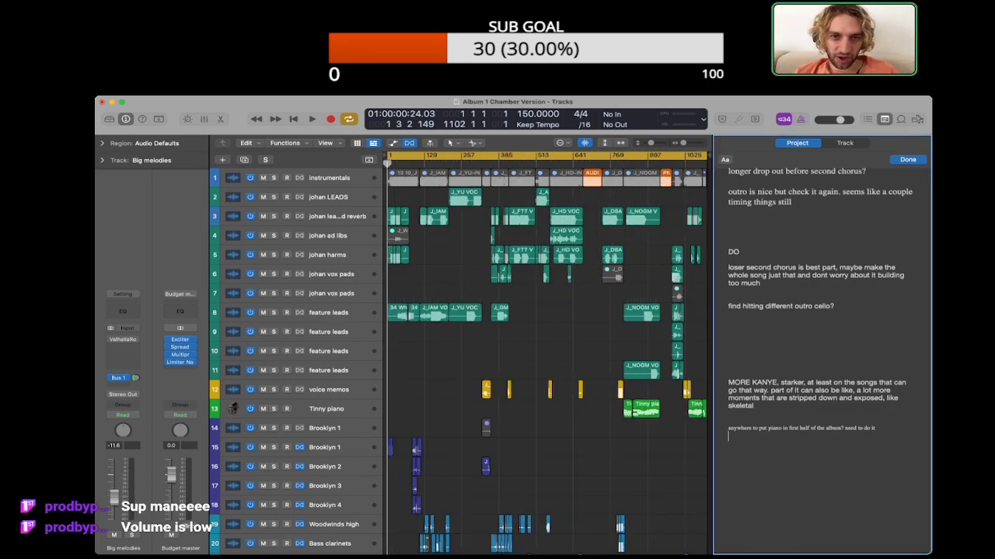
left_click(549, 350)
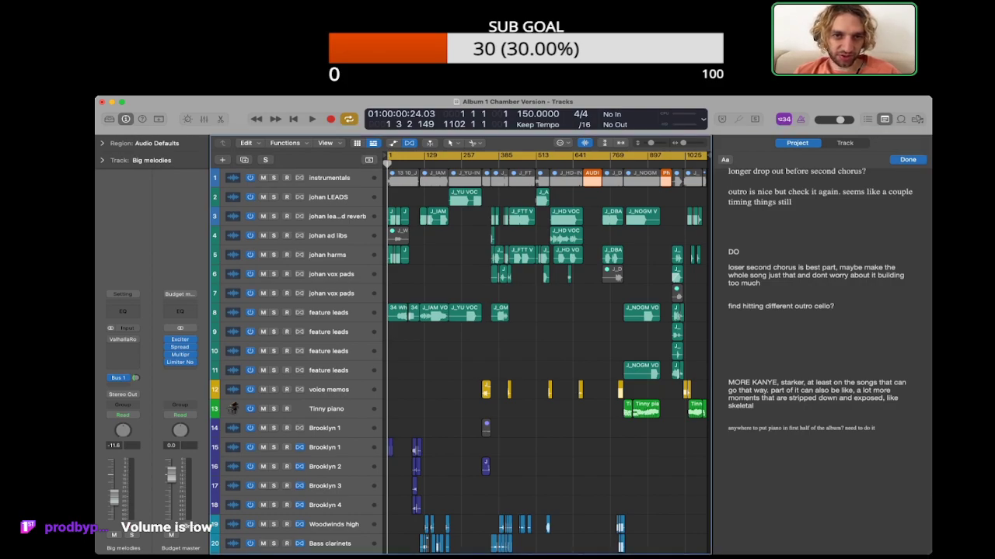
key("g")
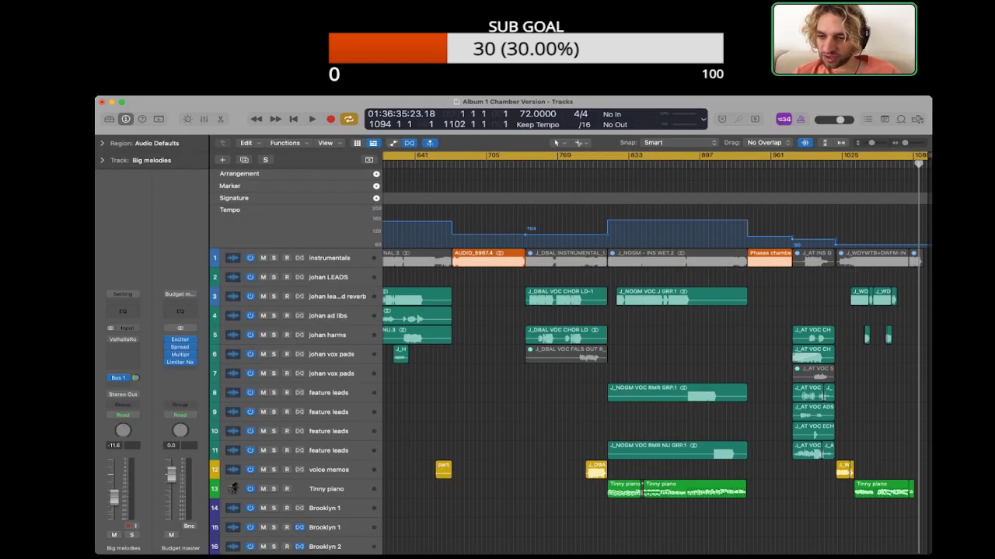
scroll(656, 349, "left", 15)
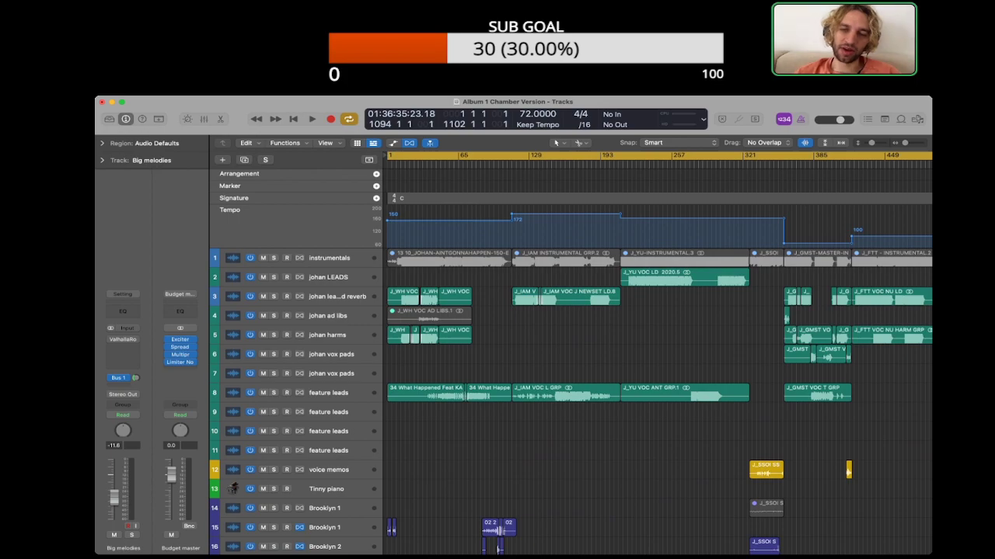
scroll(656, 354, "right", 15)
scroll(656, 354, "down", 3)
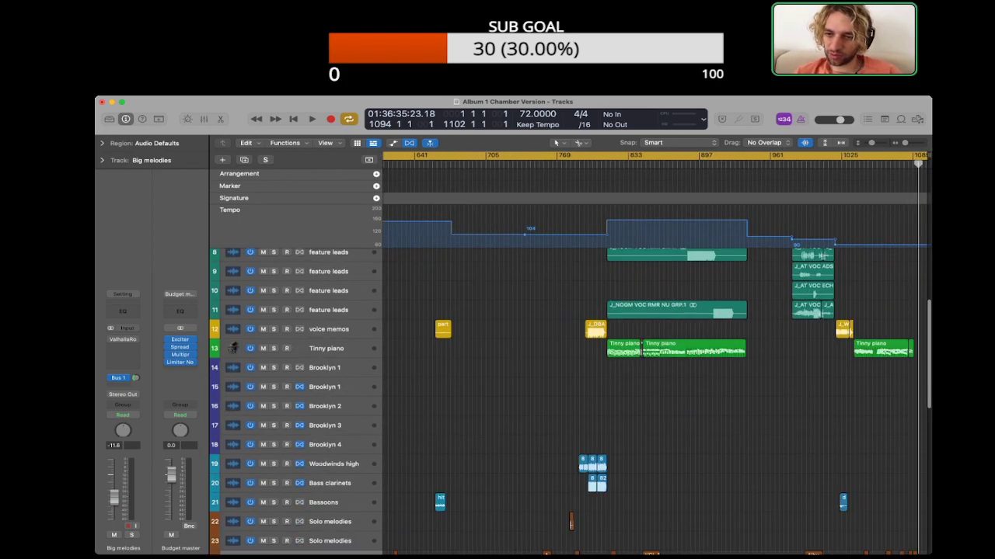
scroll(657, 354, "left", 15)
scroll(656, 353, "down", 10)
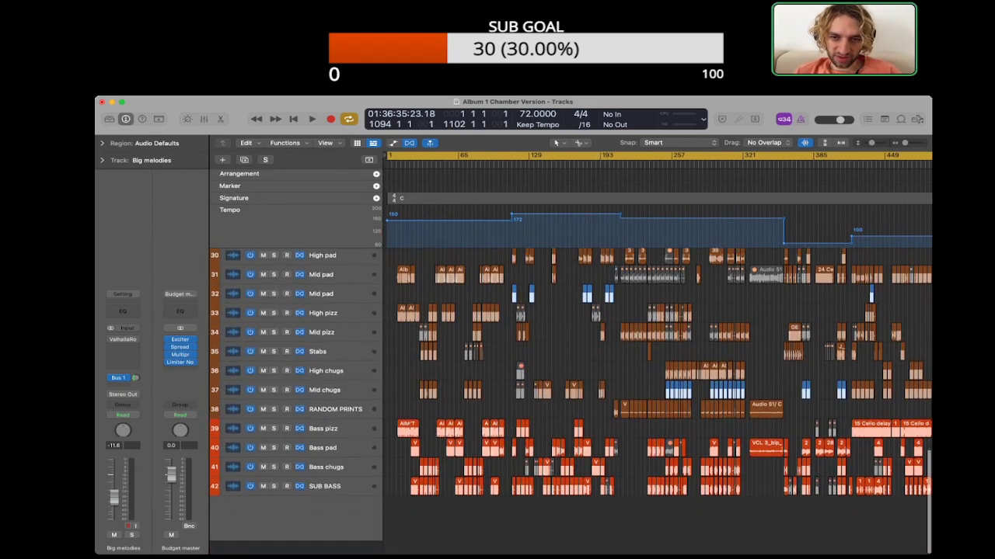
Step: Hide the global tracks and fit the whole album timeline in view from the first track
left_click(369, 160)
scroll(657, 354, "up", 12)
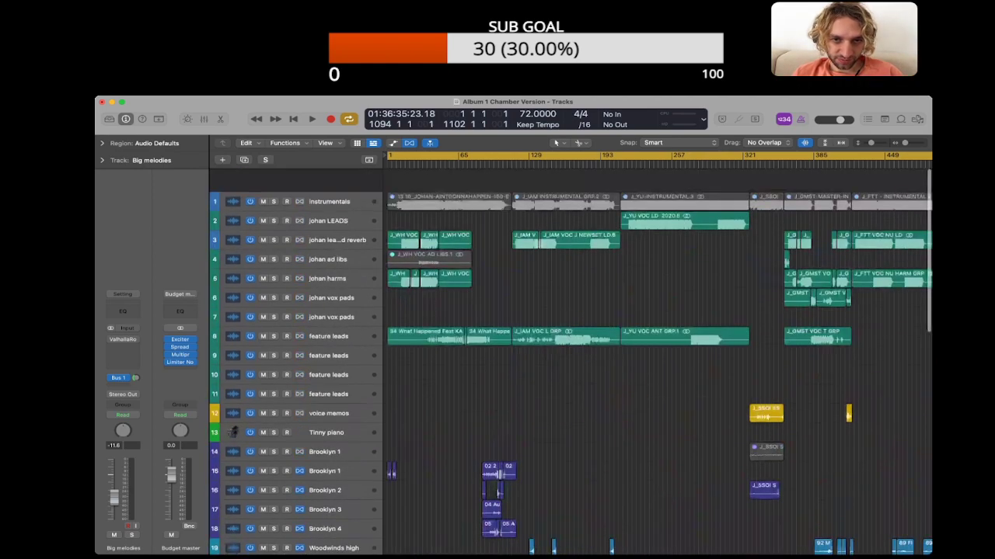
key("super+Left")
key("super+Left")
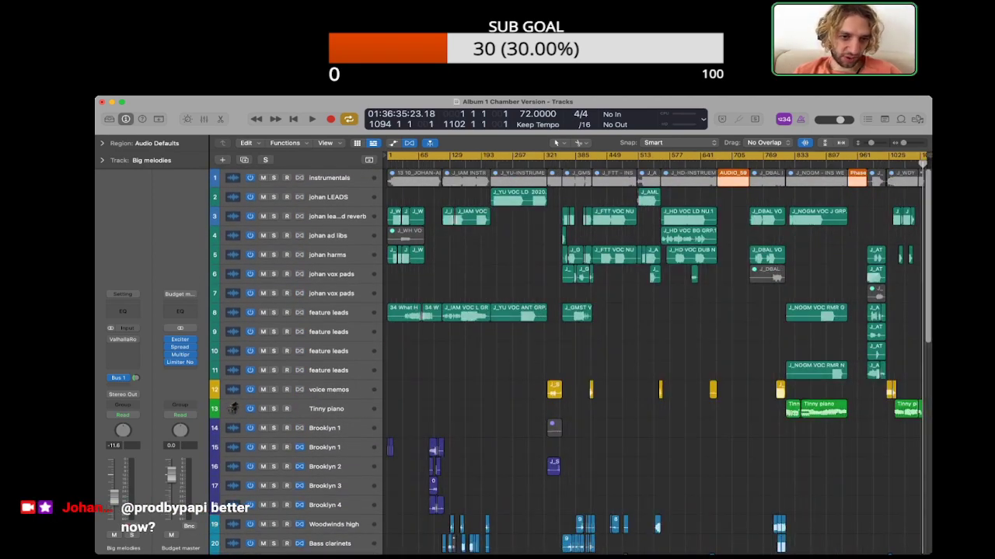
Step: Select the instrumentals track with all its regions and survey every track from the vocals to SUB BASS
left_click(330, 178)
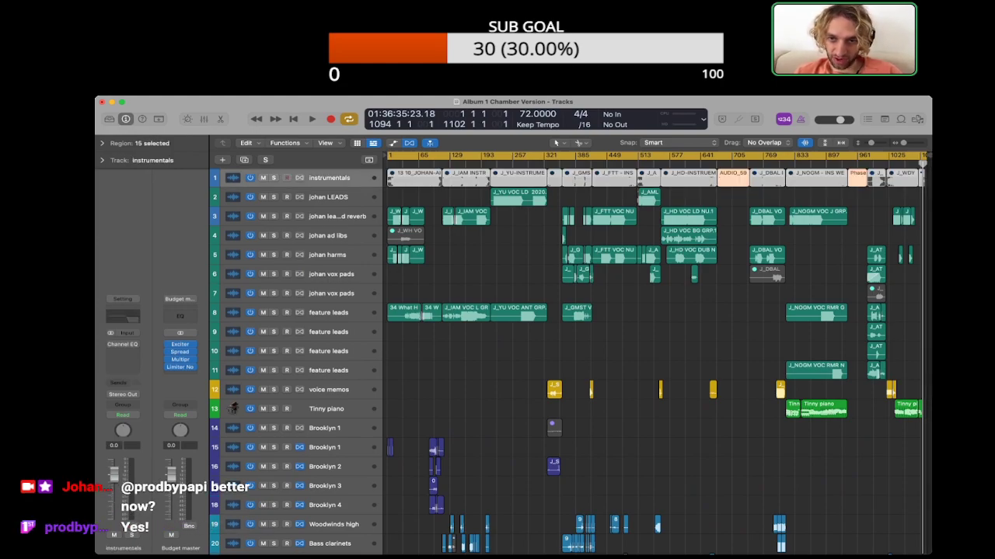
scroll(653, 357, "down", 12)
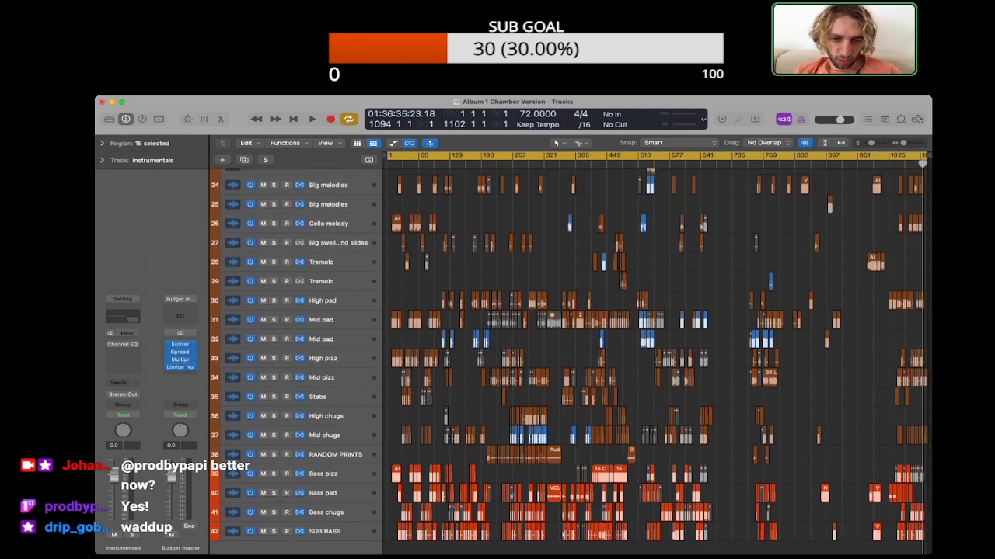
scroll(653, 357, "up", 5)
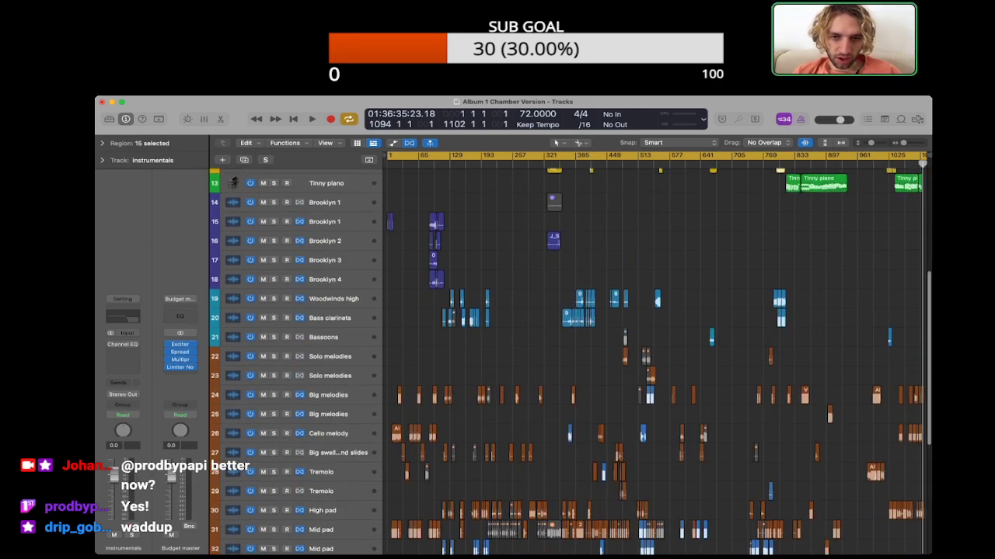
scroll(653, 358, "up", 3)
scroll(652, 358, "down", 6)
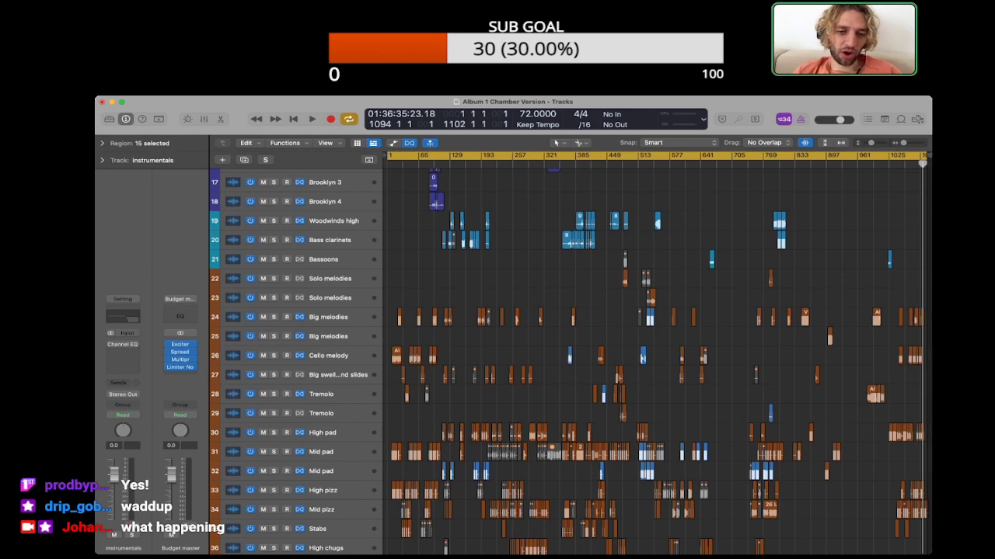
scroll(653, 358, "up", 5)
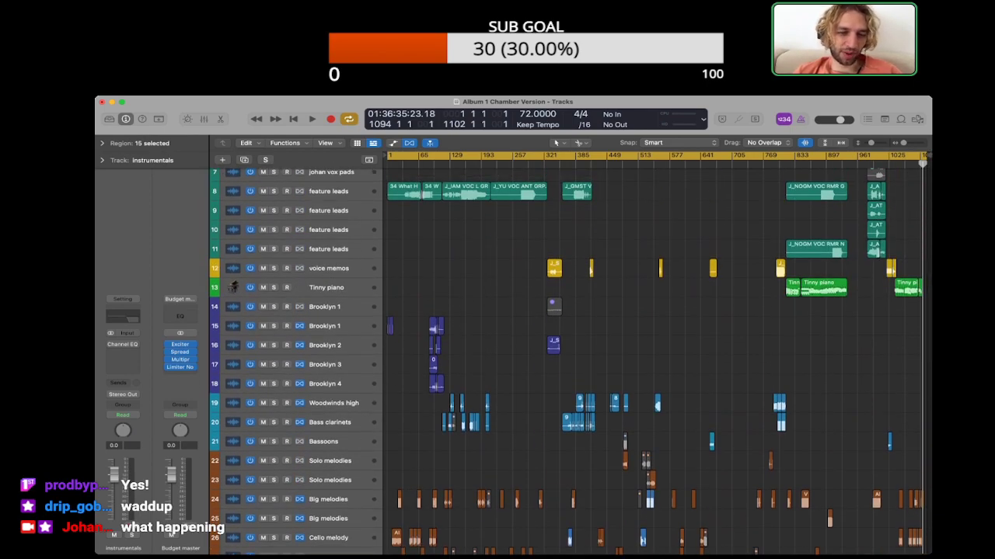
scroll(653, 357, "down", 4)
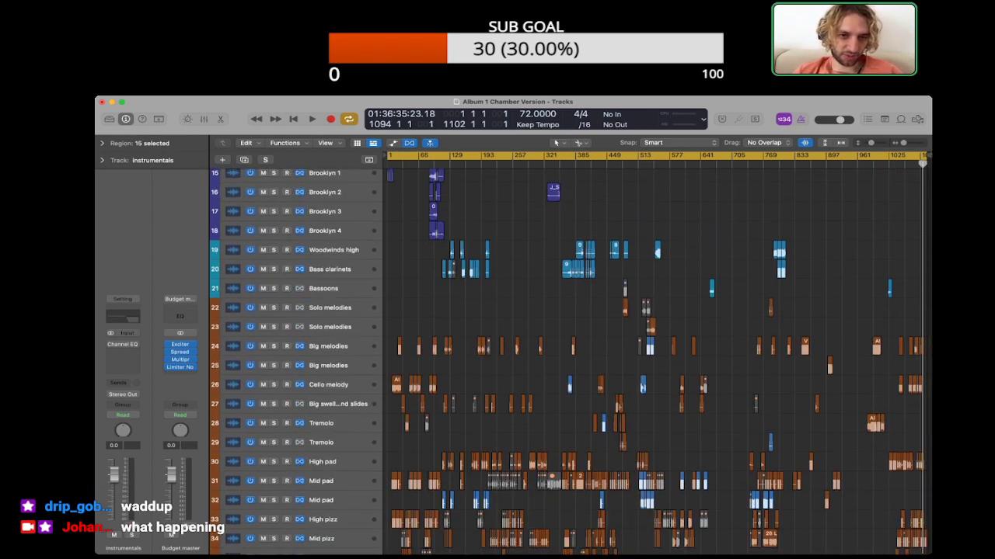
scroll(653, 358, "up", 2)
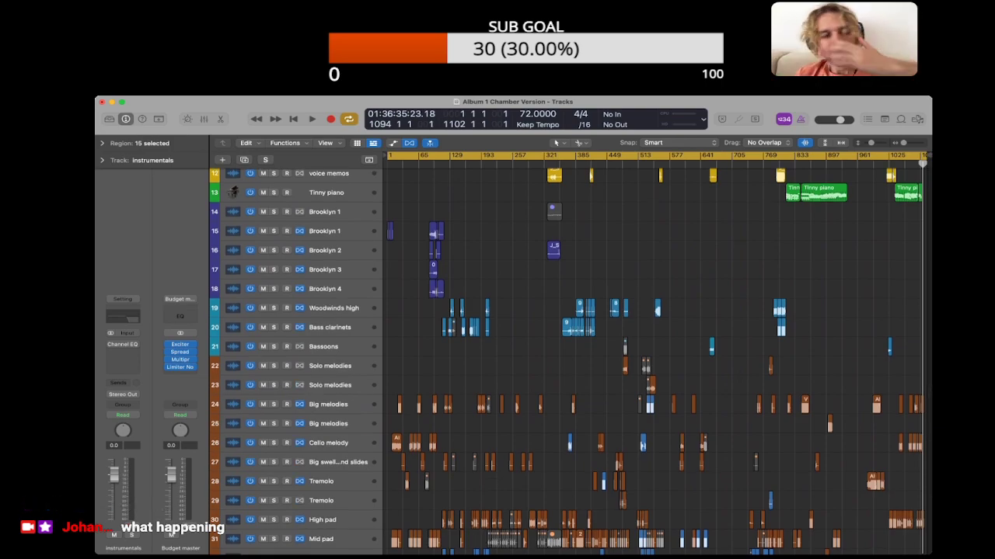
scroll(653, 358, "up", 6)
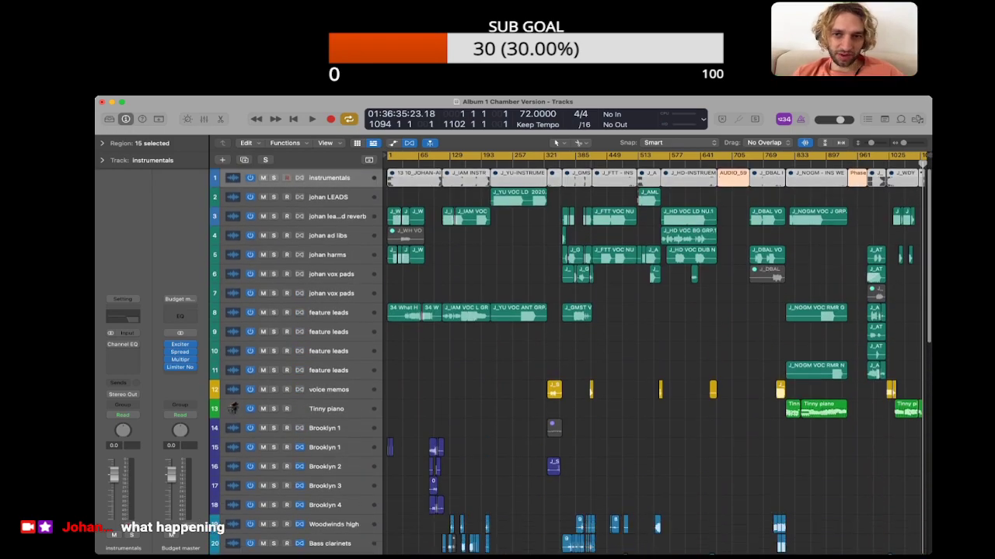
Step: Clear the region selection and examine the string and bass tracks from Cello melody to SUB BASS along the timeline
left_click(652, 351)
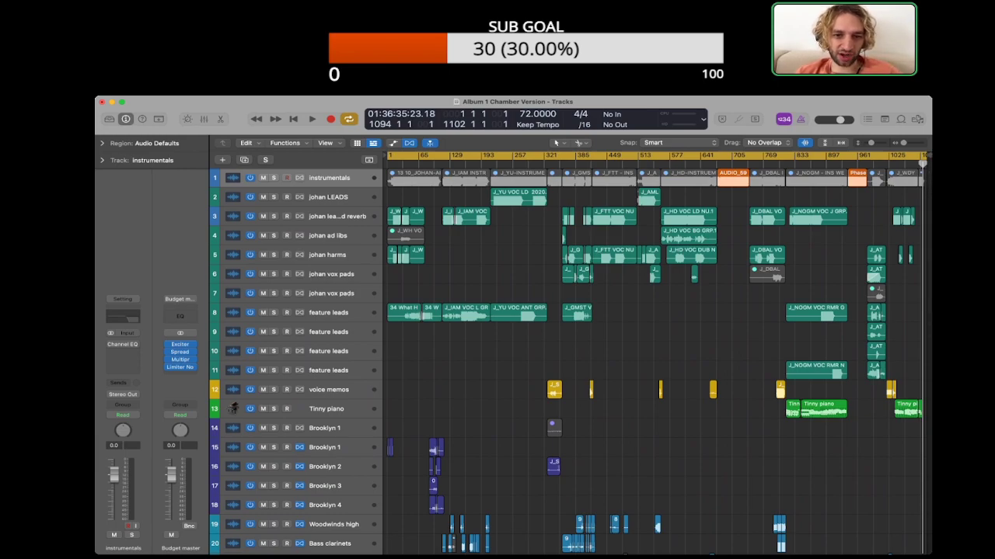
scroll(652, 357, "down", 15)
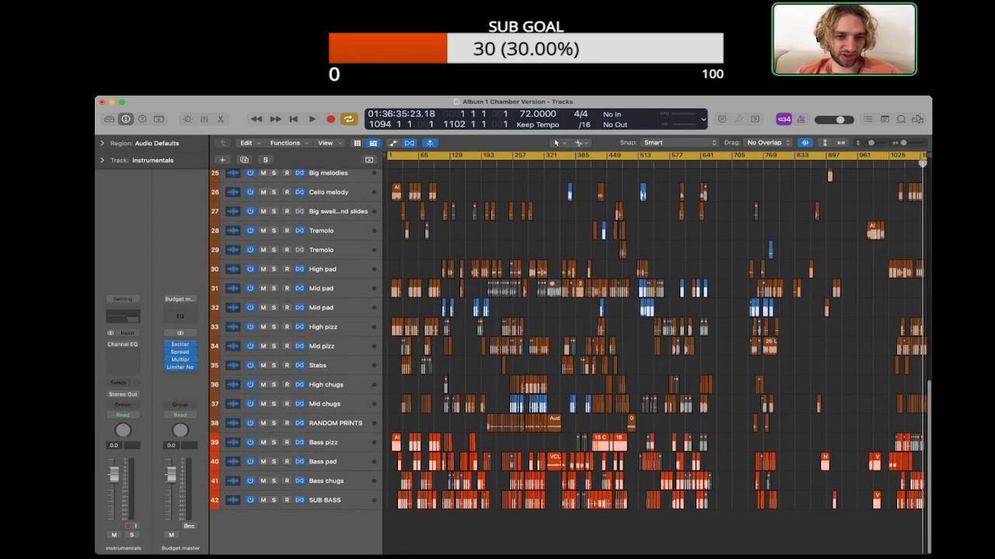
scroll(652, 357, "up", 15)
scroll(653, 358, "down", 8)
scroll(233, 291, "down", 3)
scroll(233, 290, "up", 6)
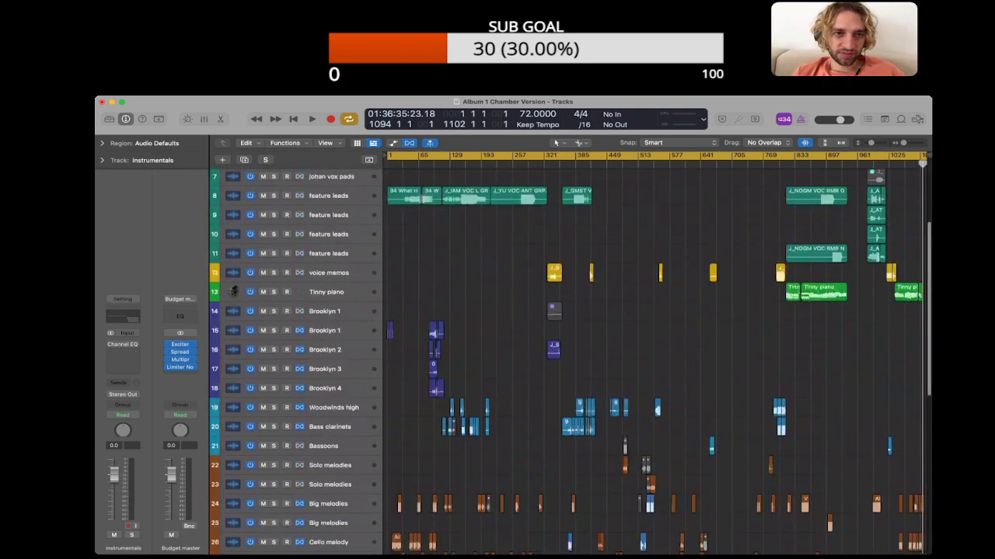
scroll(652, 357, "down", 10)
key("super+Right")
key("super+Right")
key("super+Right")
scroll(652, 358, "left", 10)
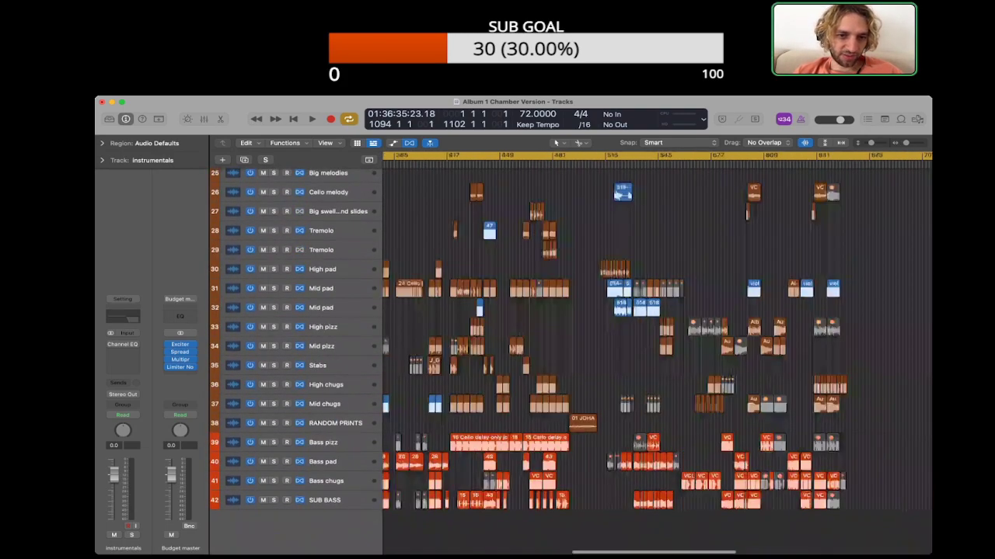
scroll(657, 334, "left", 15)
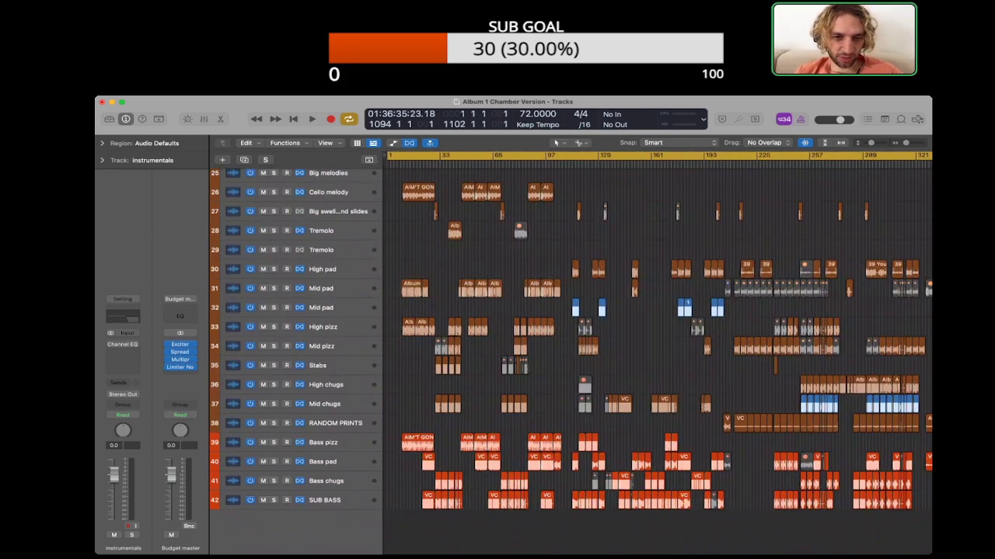
Step: Look over the vocal, voice memo, Tinny piano and Brooklyn regions across the album's songs
scroll(658, 350, "up", 13)
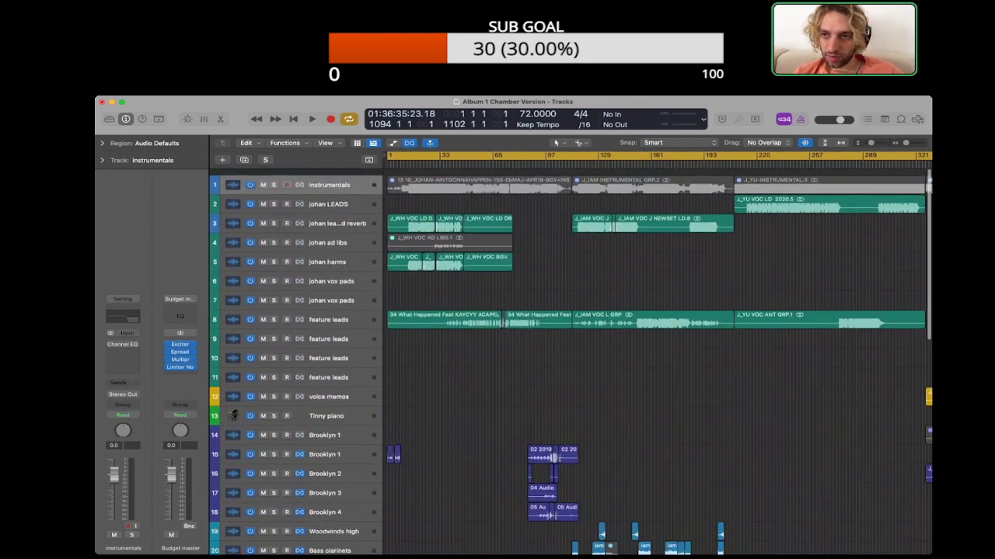
scroll(657, 350, "right", 10)
scroll(657, 349, "right", 20)
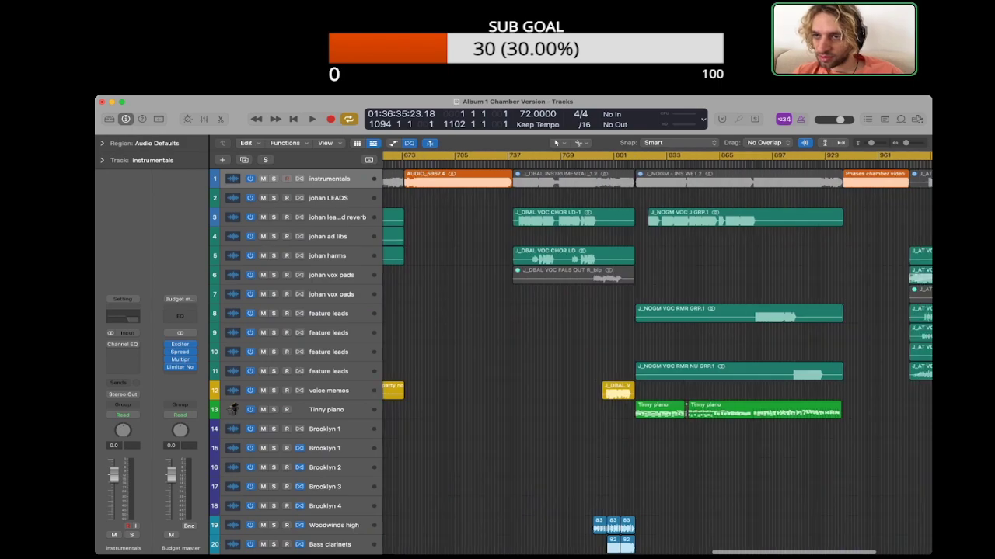
scroll(657, 350, "left", 16)
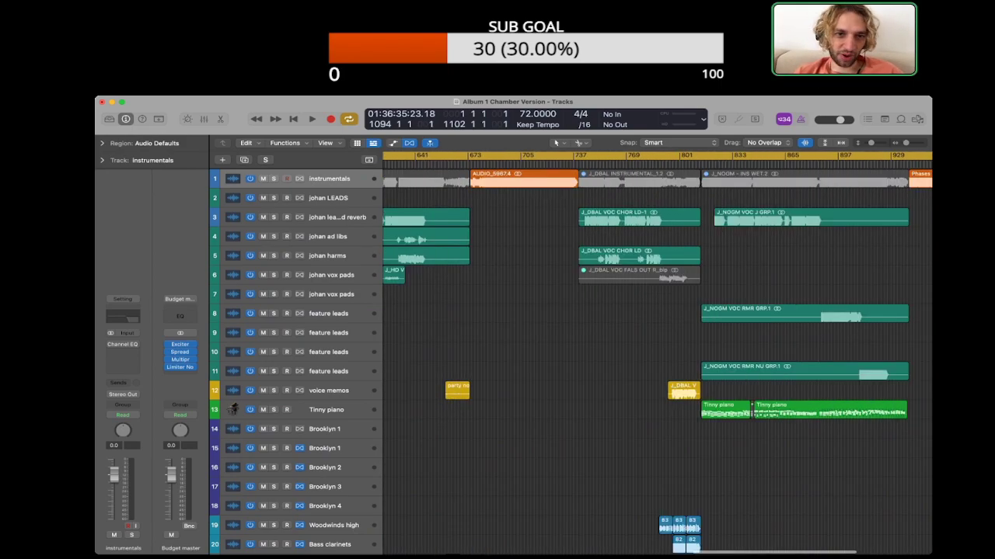
scroll(658, 350, "left", 12)
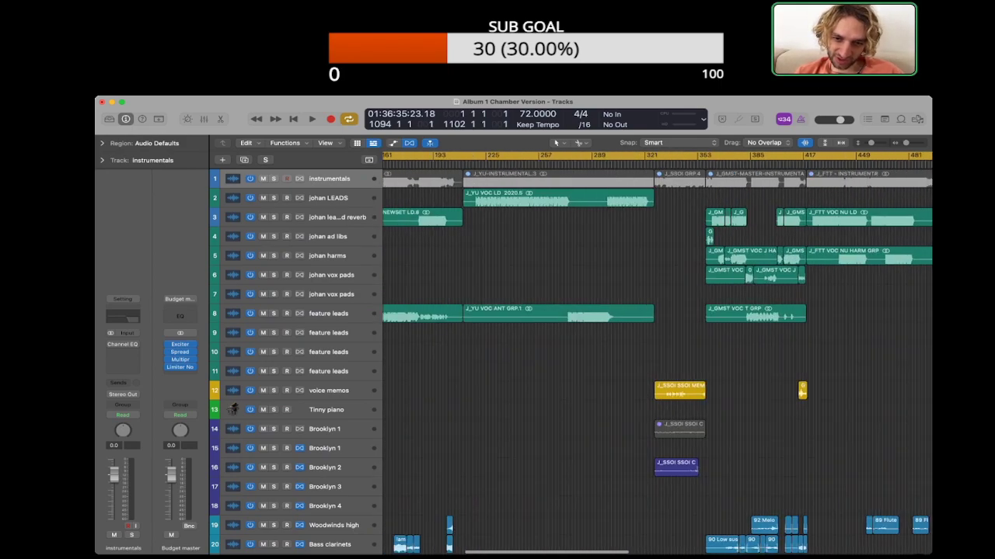
scroll(657, 350, "down", 2)
scroll(657, 350, "down", 10)
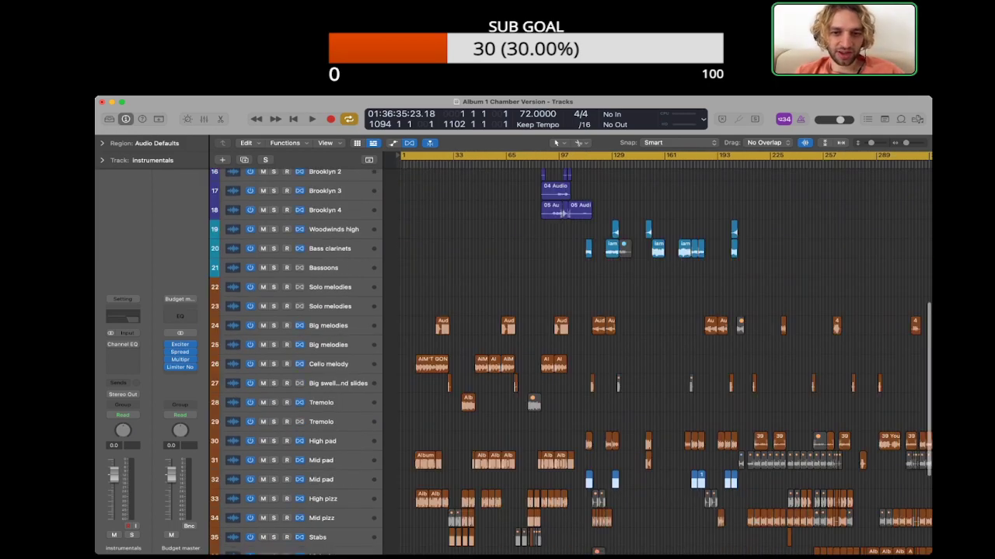
scroll(657, 350, "up", 1)
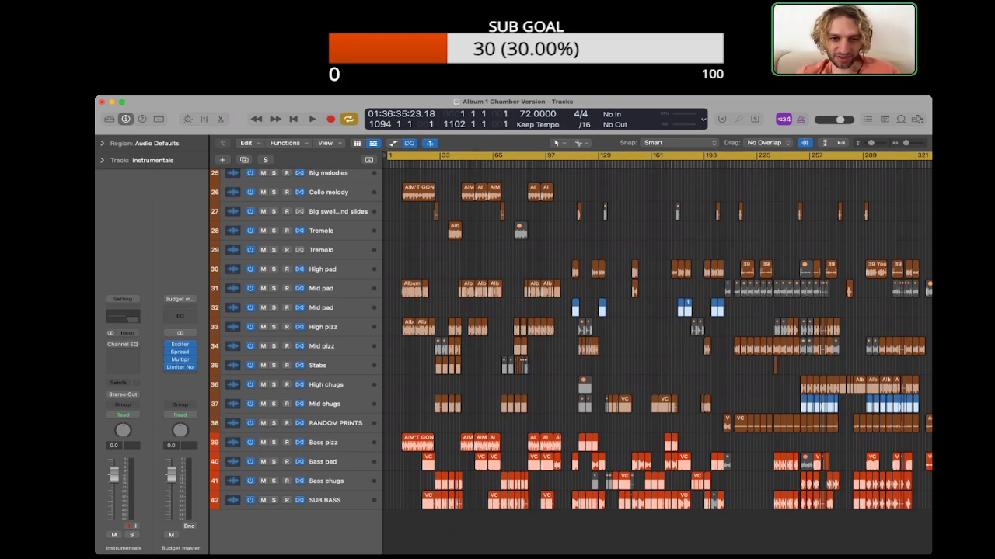
Step: Select the Woodwinds high track and compare the woodwind parts with the string and bass tracks below
scroll(657, 349, "up", 3)
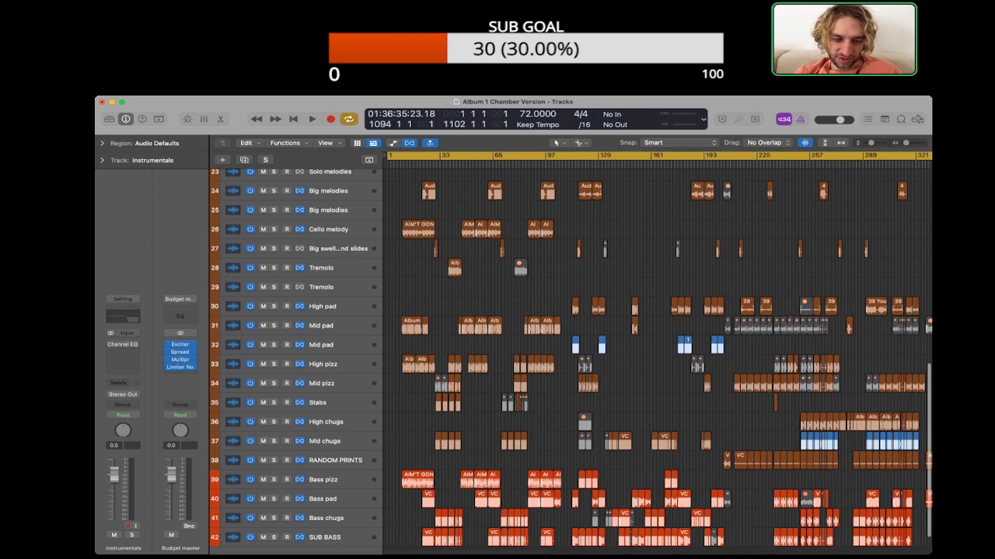
scroll(657, 350, "down", 3)
scroll(657, 361, "up", 10)
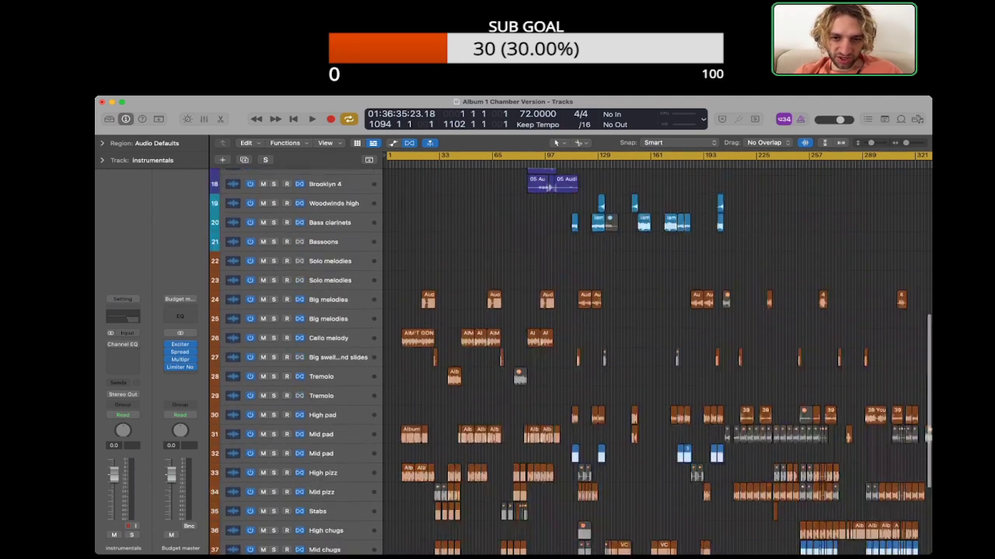
scroll(656, 361, "down", 10)
scroll(657, 362, "up", 6)
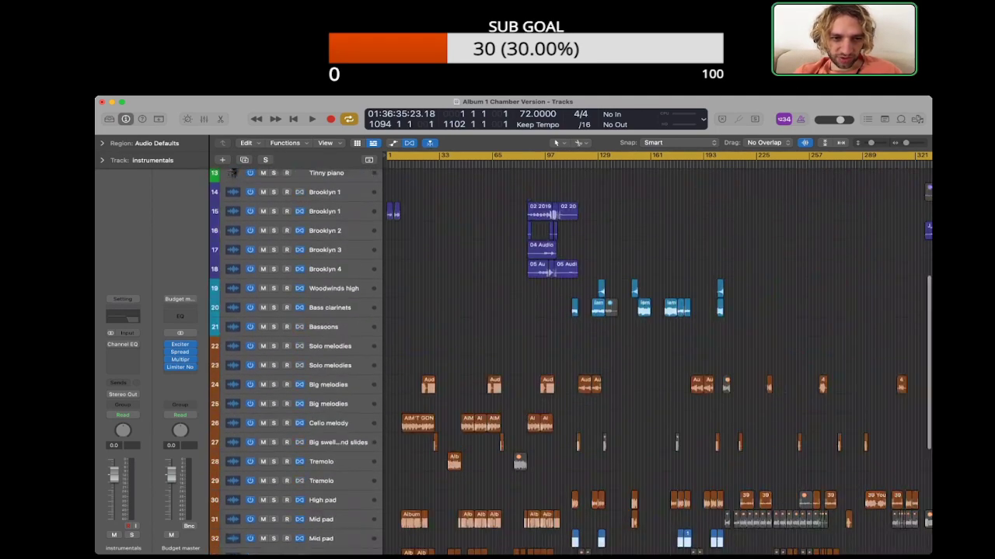
scroll(657, 361, "right", 3)
scroll(657, 362, "right", 12)
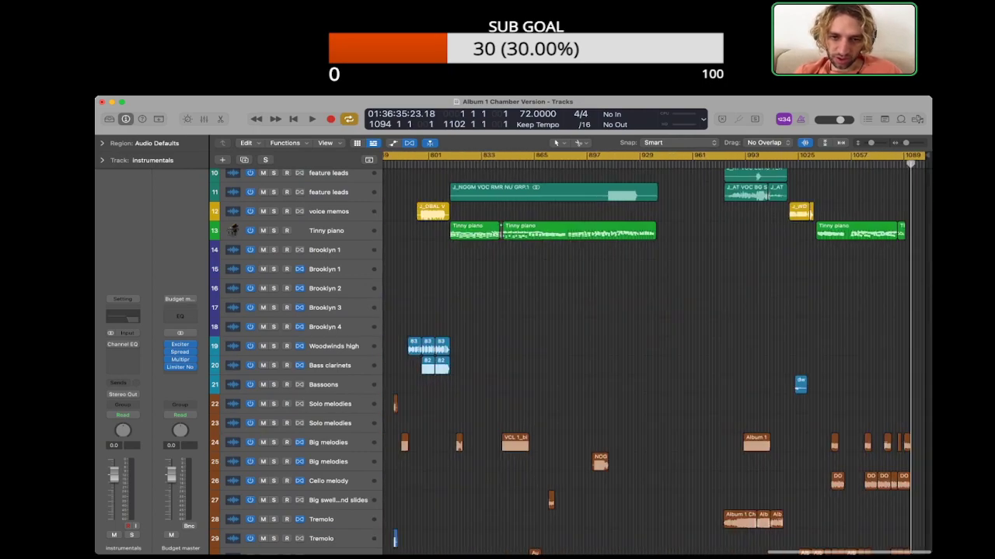
scroll(657, 361, "left", 14)
left_click(334, 346)
scroll(657, 361, "down", 5)
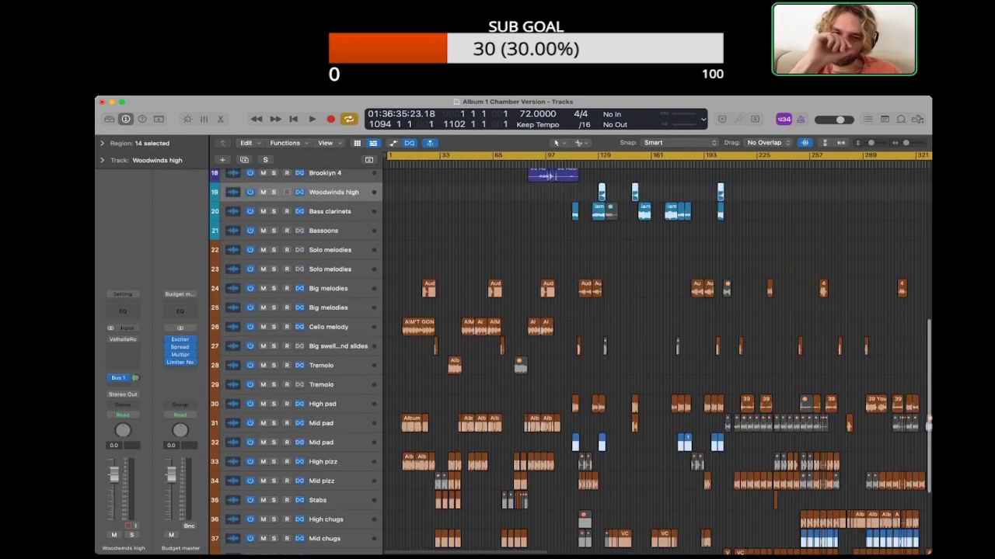
scroll(657, 361, "down", 4)
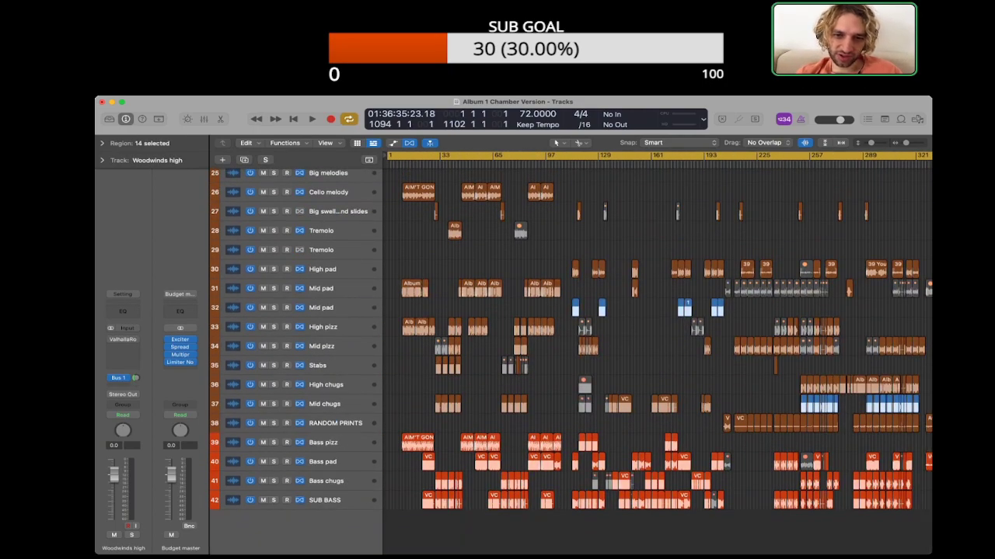
scroll(600, 361, "up", 5)
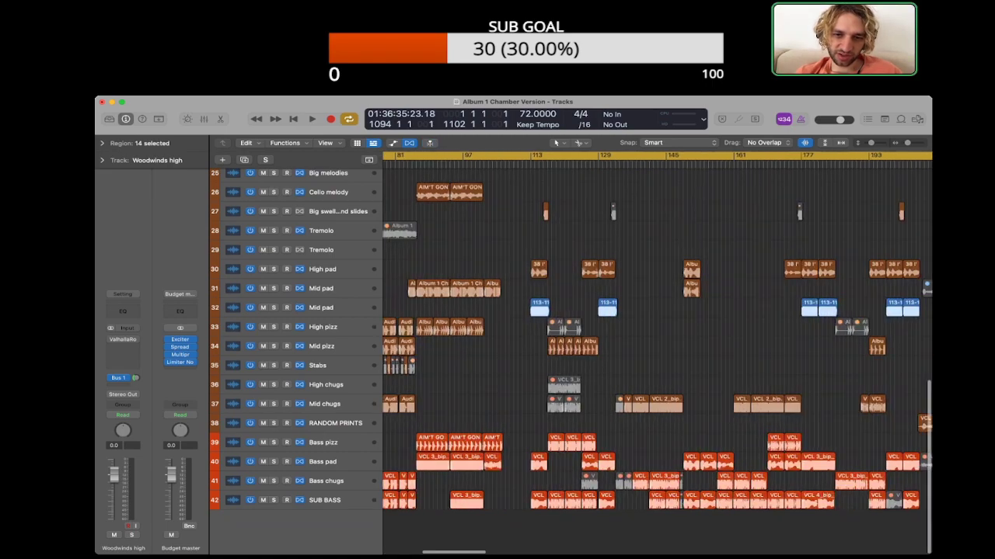
Step: Solo the Woodwinds high track and listen to its part from bar 130, clearing the solo when done
scroll(599, 361, "left", 10)
scroll(600, 361, "right", 8)
scroll(600, 362, "up", 5)
scroll(656, 362, "right", 8)
scroll(657, 361, "up", 1)
key("s")
left_click(464, 164)
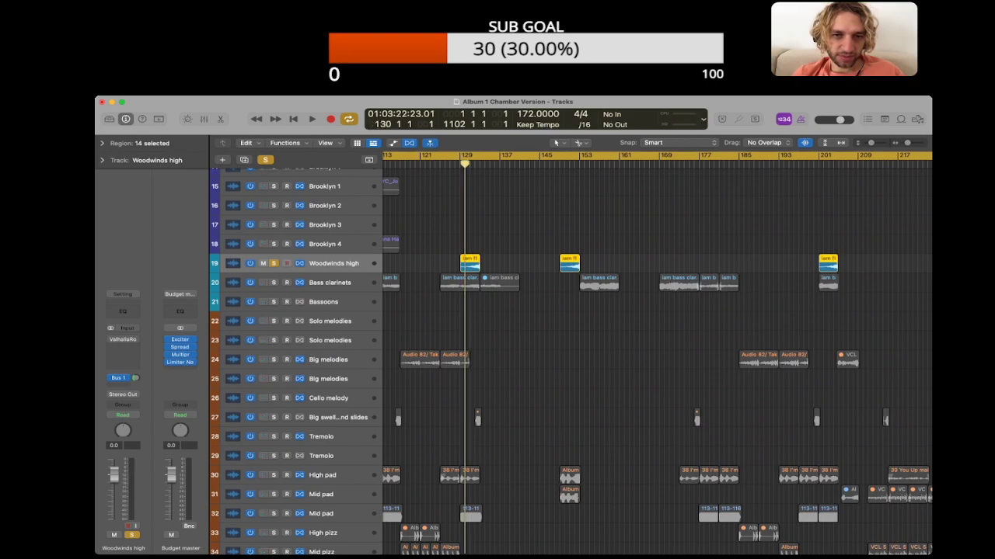
key("space")
key("super+Right")
key("super+Right")
key("super+Right")
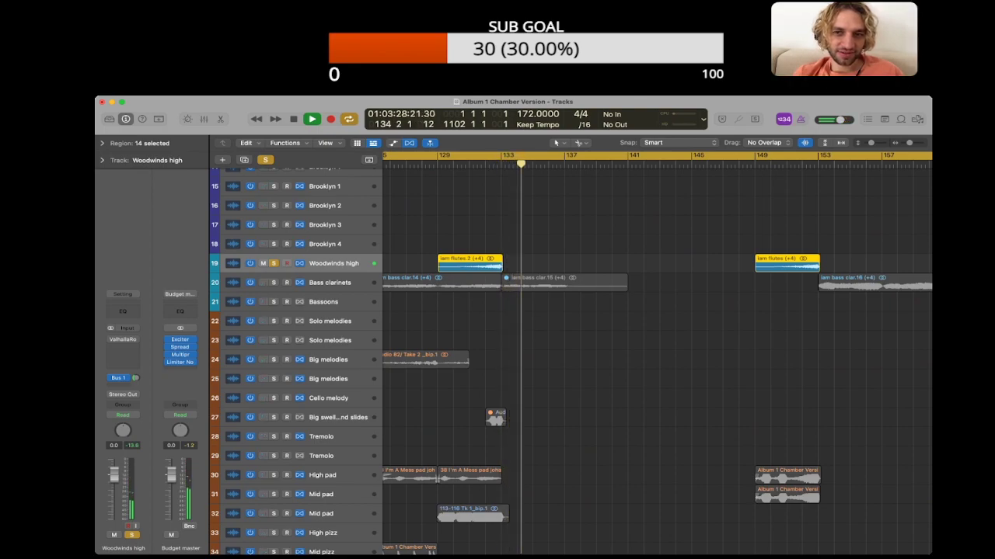
key("space")
key("s")
Step: Solo the Bass clarinets track and listen to its region starting at bar 153, clearing the solo when done
scroll(657, 357, "right", 5)
key("Down")
key("s")
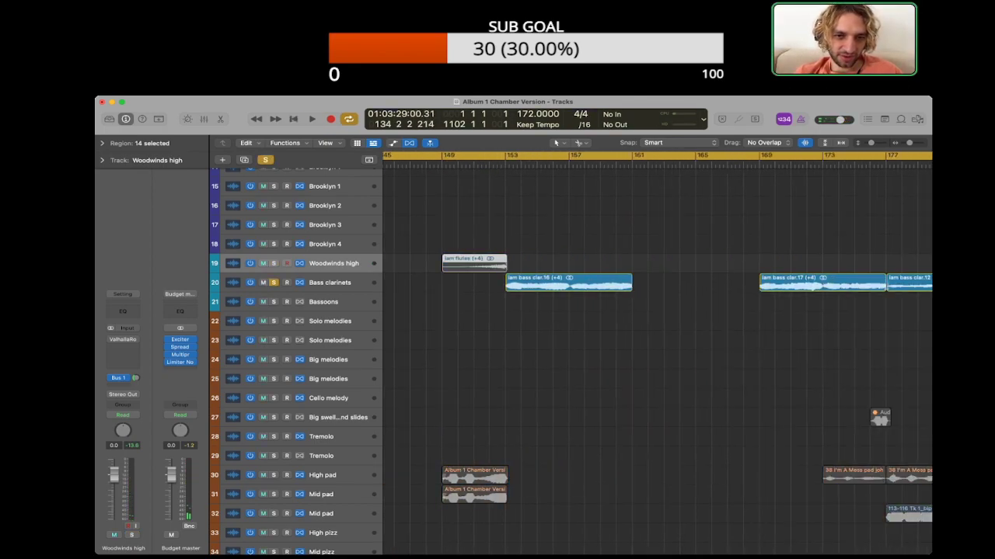
key("shift+space")
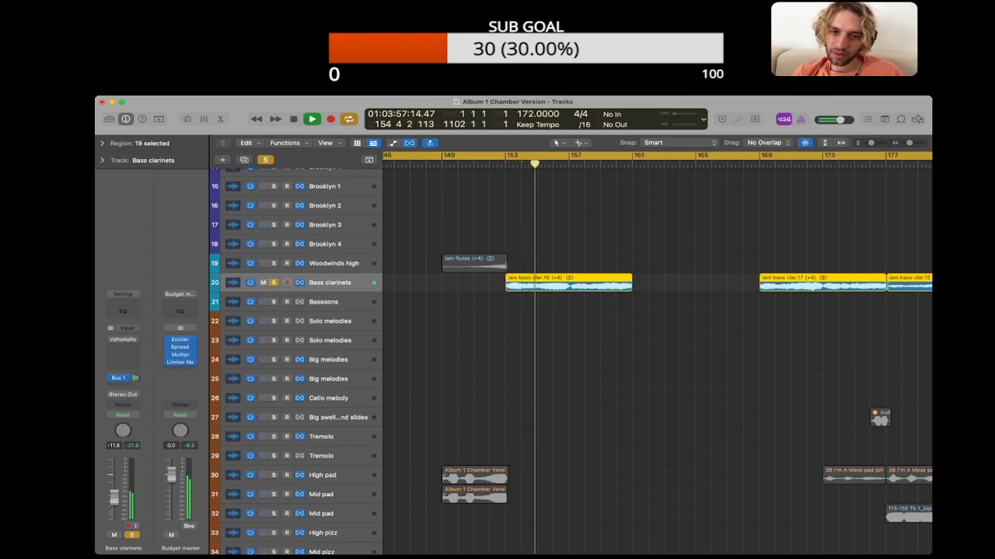
key("space")
key("s")
Step: Examine the woodwind regions along the timeline through to the end of the project, and clear the region selection
scroll(657, 355, "left", 15)
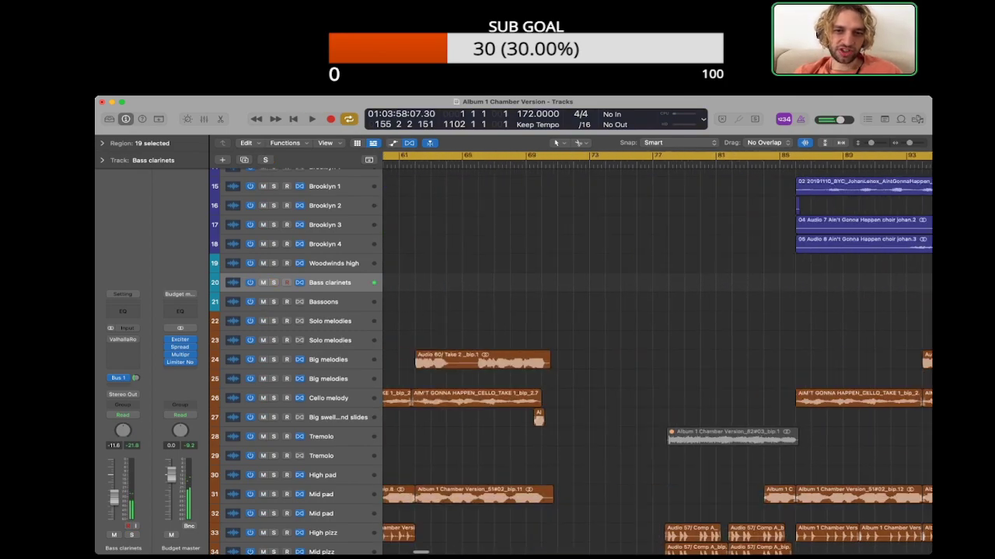
key("super+Left")
key("super+Left")
key("super+Left")
key("super+Left")
key("super+Left")
scroll(657, 354, "right", 12)
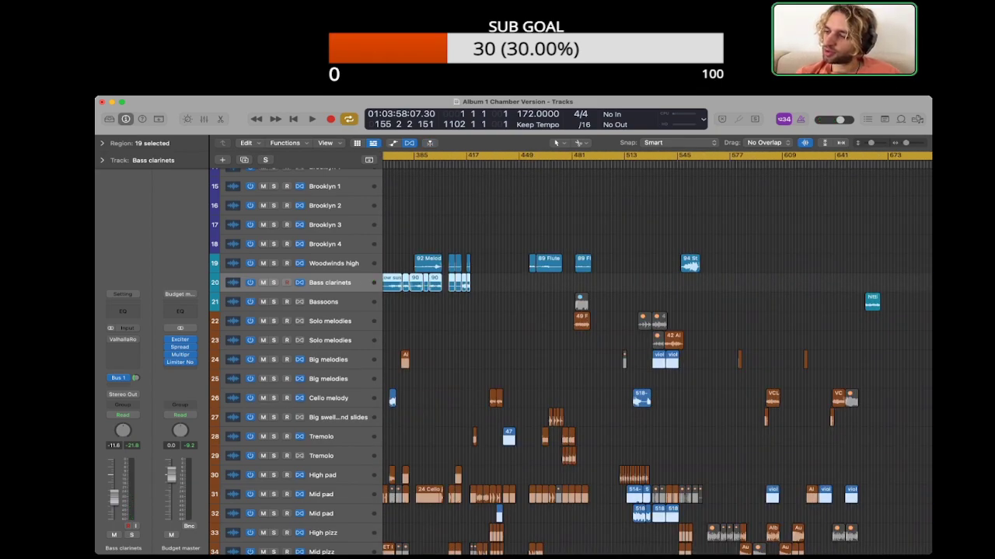
scroll(657, 354, "left", 6)
scroll(657, 355, "right", 5)
scroll(657, 355, "right", 15)
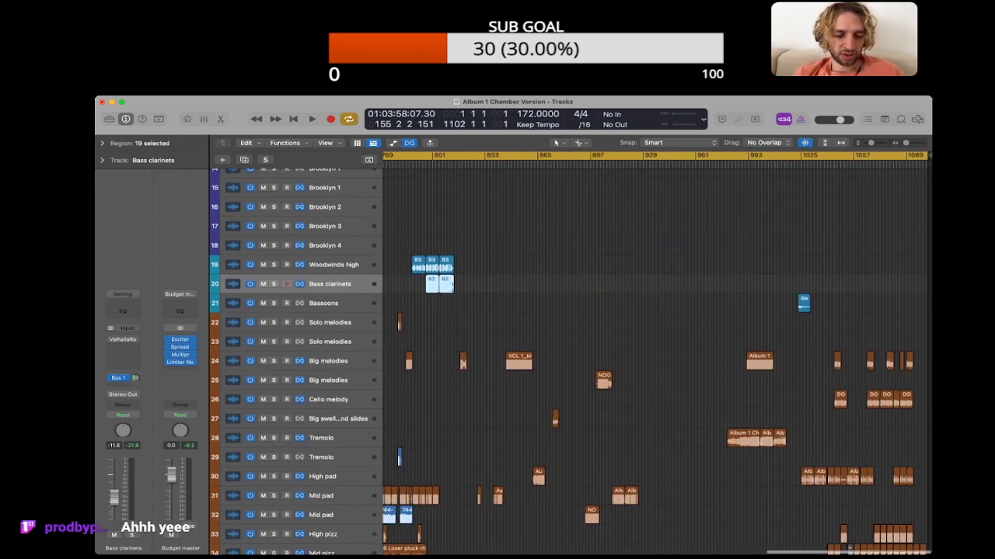
key("alt+shift+d")
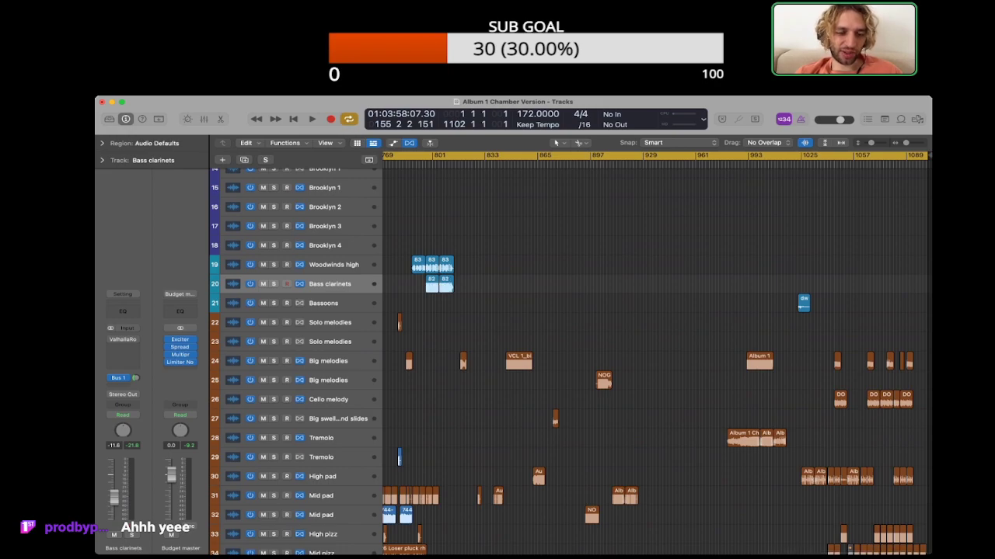
Step: Trace the woodwind and string regions back from the Big ww melody section to the first song, then survey the string and bass tracks
scroll(657, 355, "left", 2)
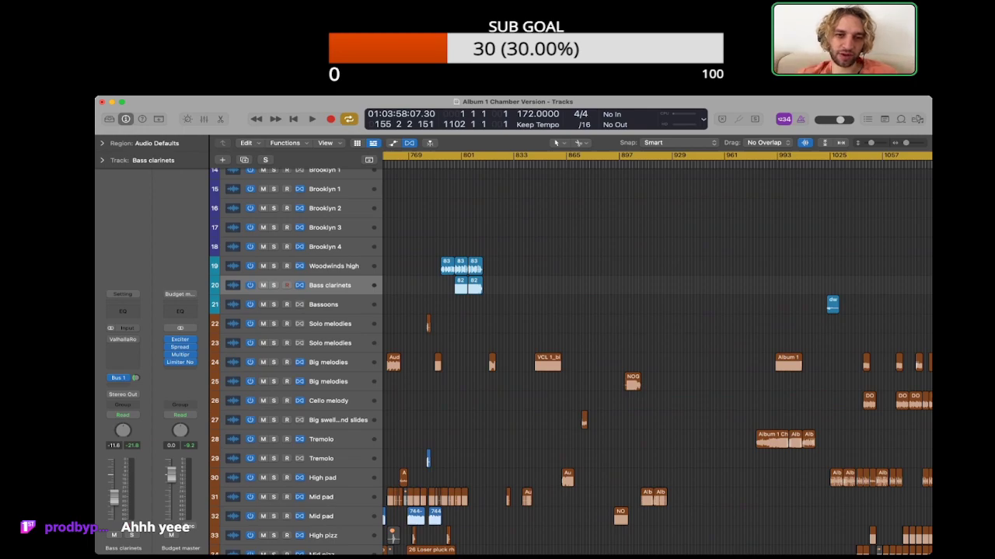
scroll(495, 272, "left", 3)
scroll(494, 272, "up", 10)
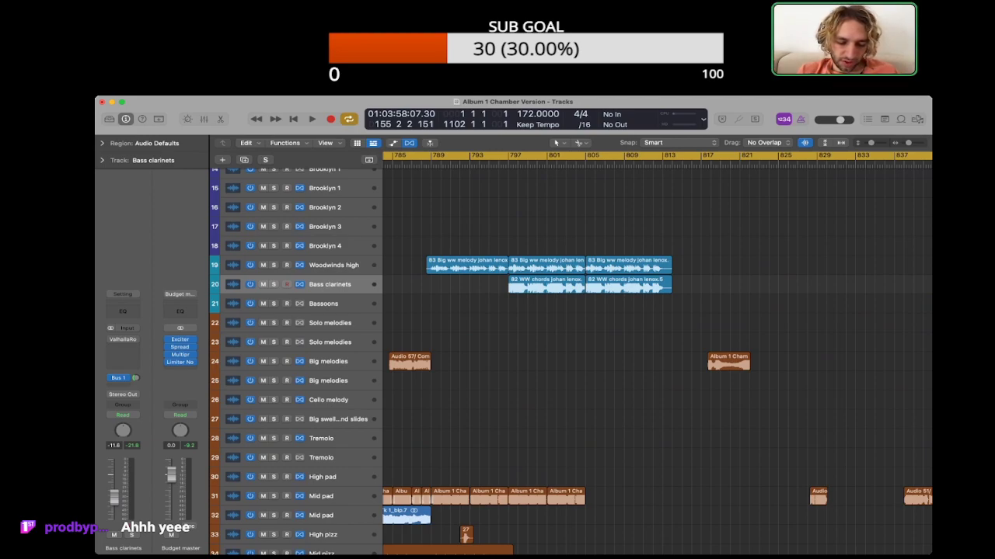
scroll(656, 357, "left", 15)
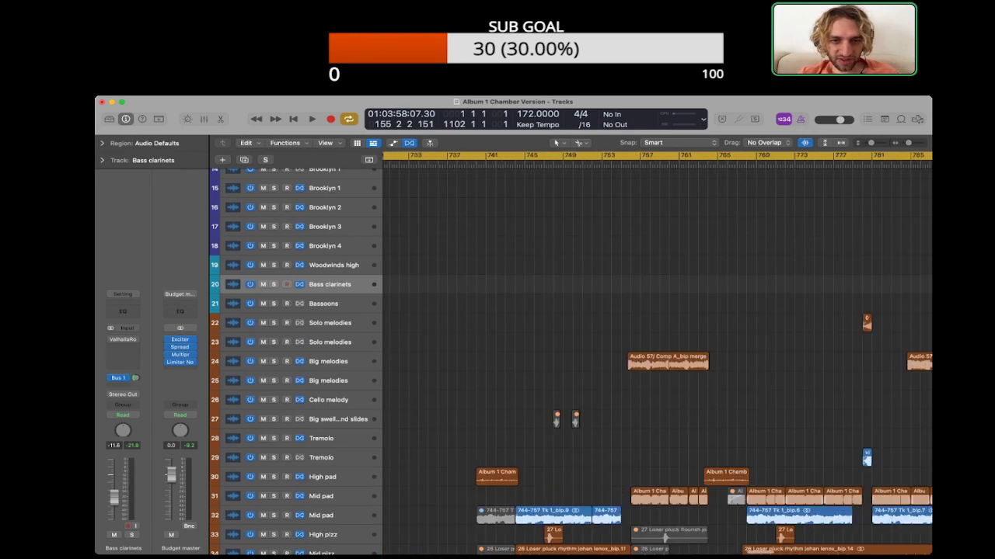
scroll(657, 355, "left", 20)
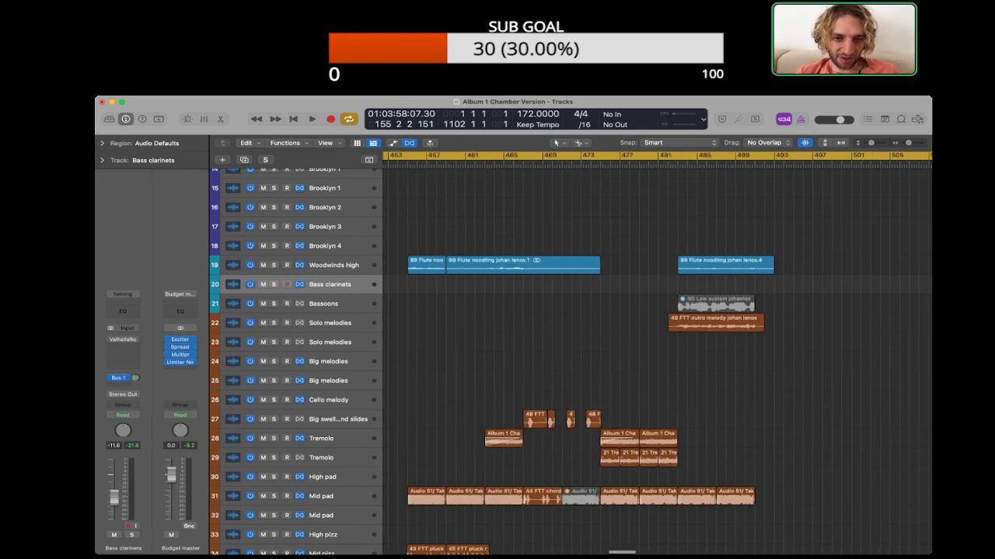
scroll(752, 419, "left", 20)
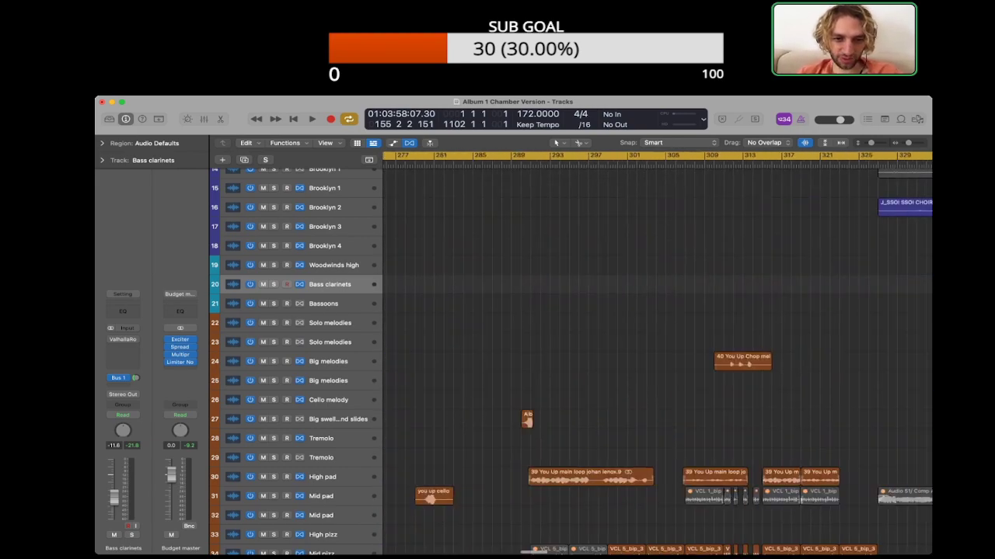
scroll(752, 419, "down", 5)
scroll(752, 420, "left", 14)
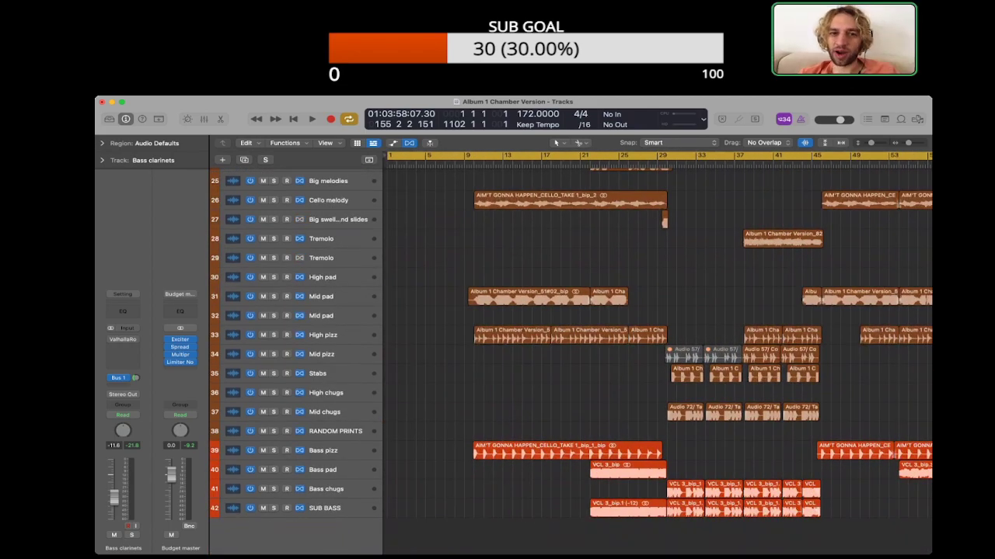
scroll(657, 355, "up", 10)
scroll(656, 355, "down", 10)
key("super+Left")
key("super+Left")
key("super+Left")
key("super+Left")
key("super+Left")
key("super+Left")
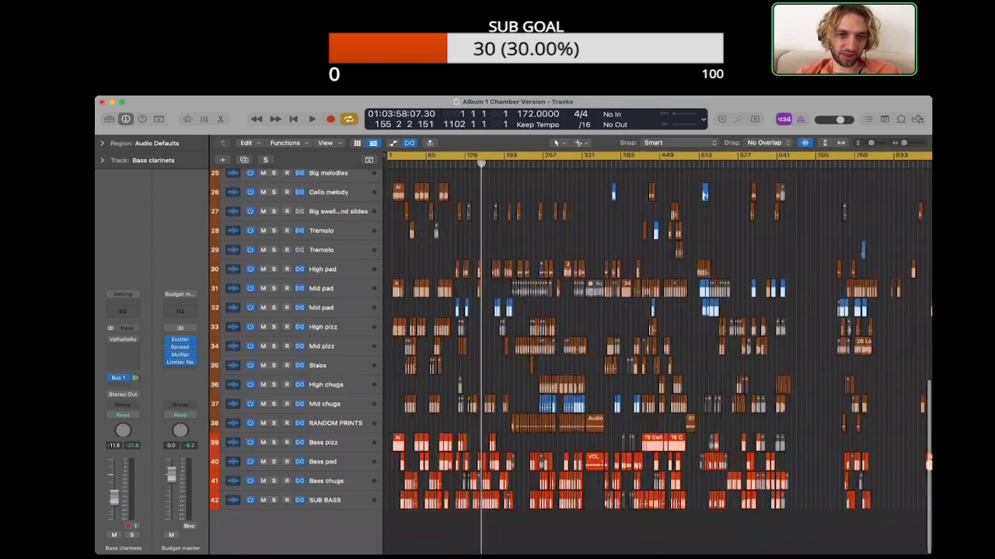
Step: Compare the vocal tracks with the string and bass tracks over the opening songs, and place the playhead at bar 77
scroll(657, 354, "up", 10)
key("super+Right")
key("super+Right")
key("super+Right")
key("super+Right")
scroll(656, 354, "left", 6)
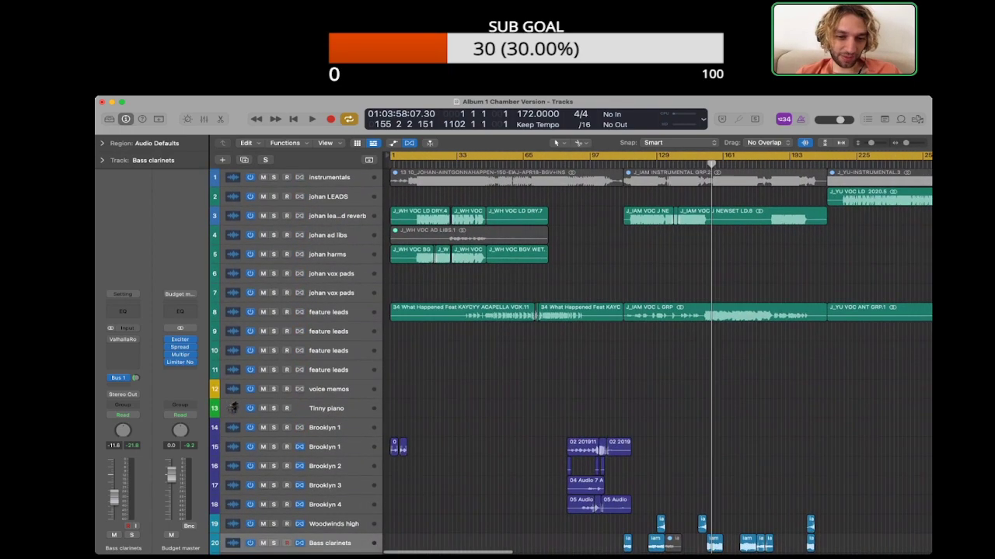
scroll(656, 354, "down", 10)
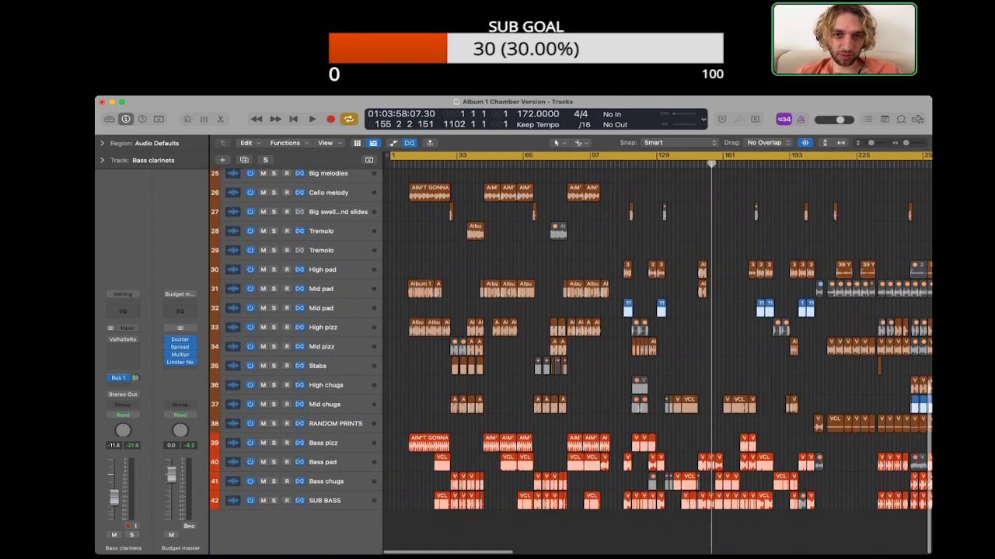
scroll(657, 354, "up", 10)
left_click(545, 164)
scroll(656, 355, "down", 10)
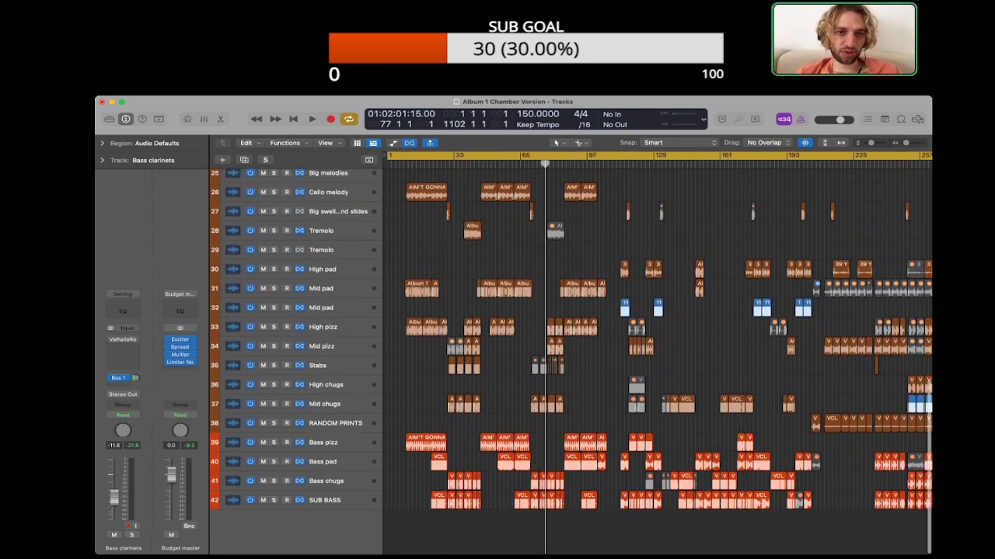
Step: Solo the Cello melody track and listen to its first region from bar 10, clearing the solo when done
left_click(426, 193)
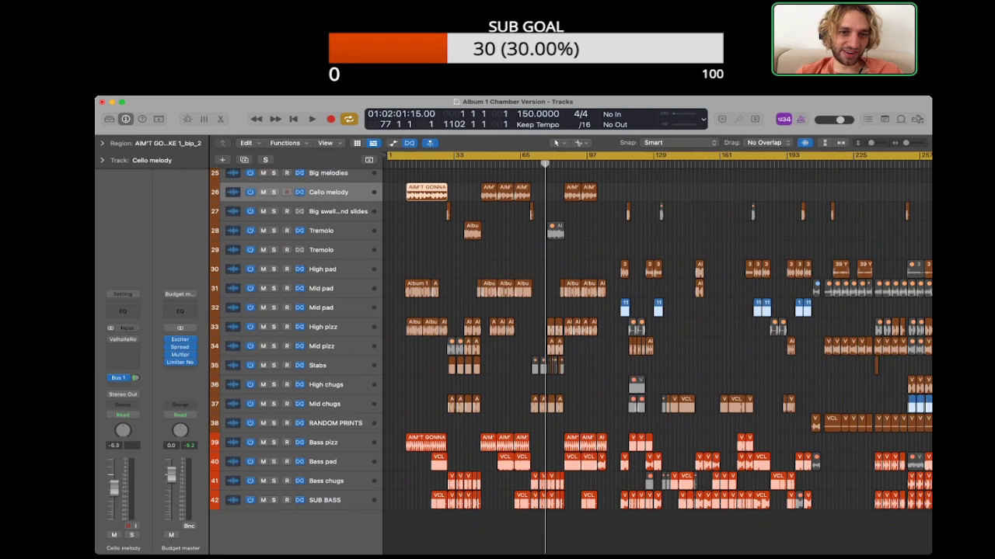
scroll(657, 354, "up", 5)
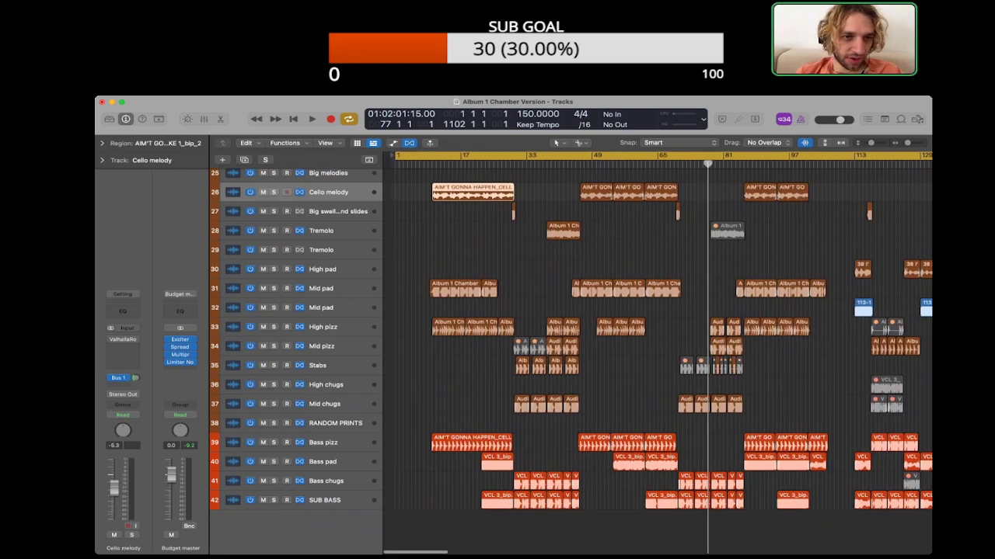
key("s")
key("shift+space")
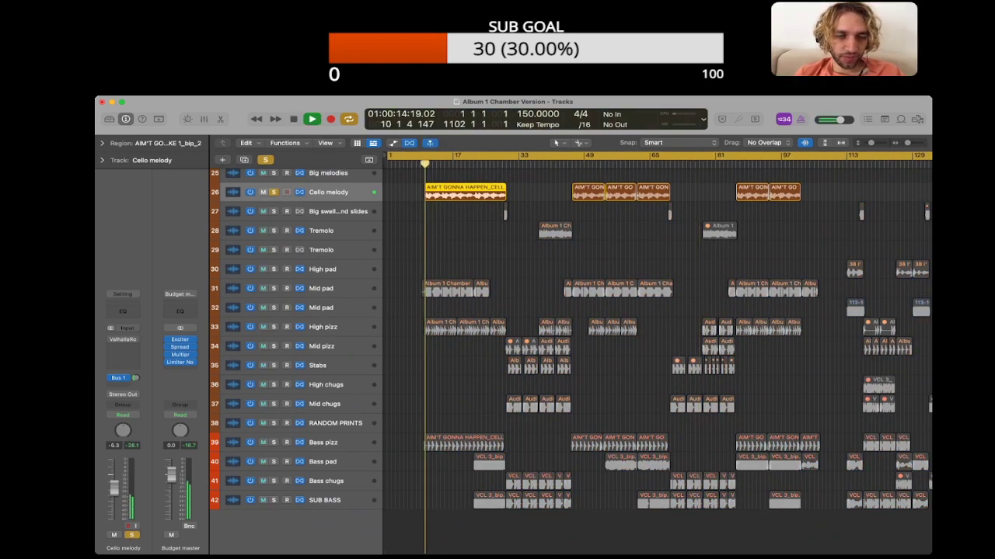
key("z")
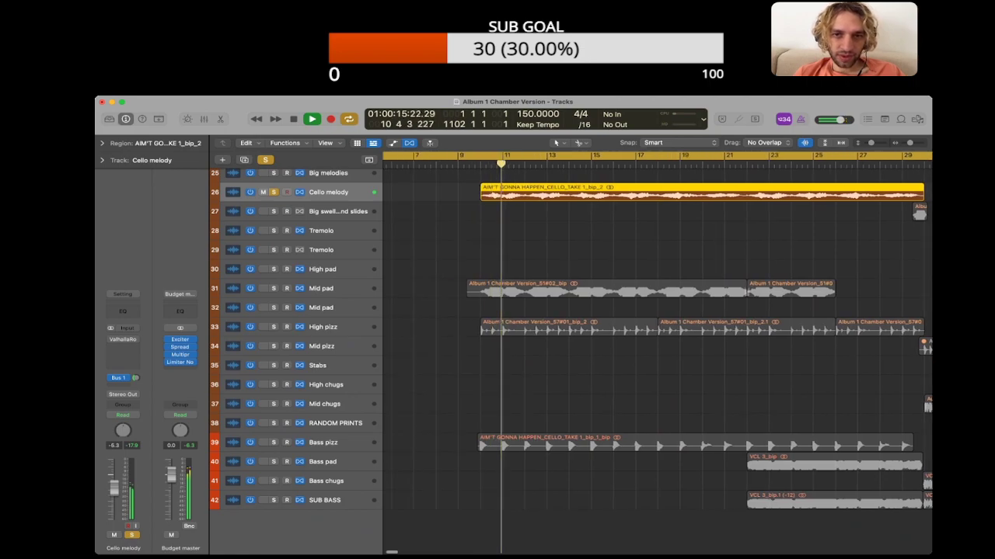
key("space")
key("s")
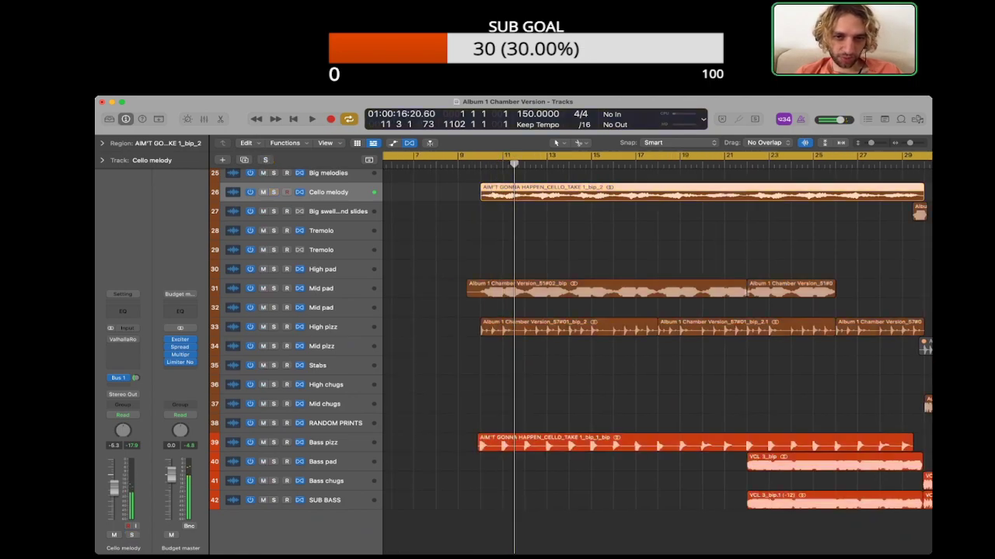
Step: Solo the Mid pad track on row 31 and listen to it from bar 11, clearing the solo when done
left_click(321, 288)
key("s")
key("space")
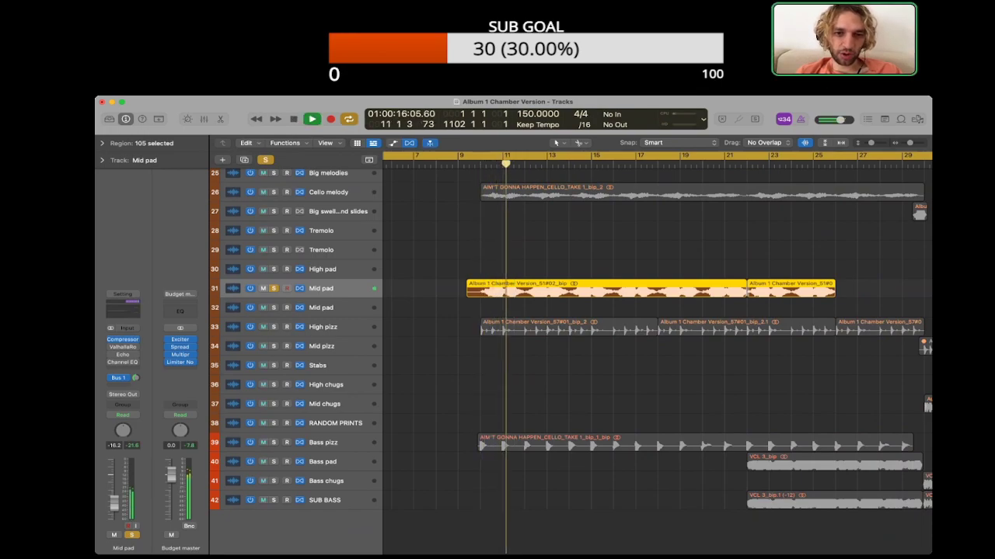
key("space")
key("s")
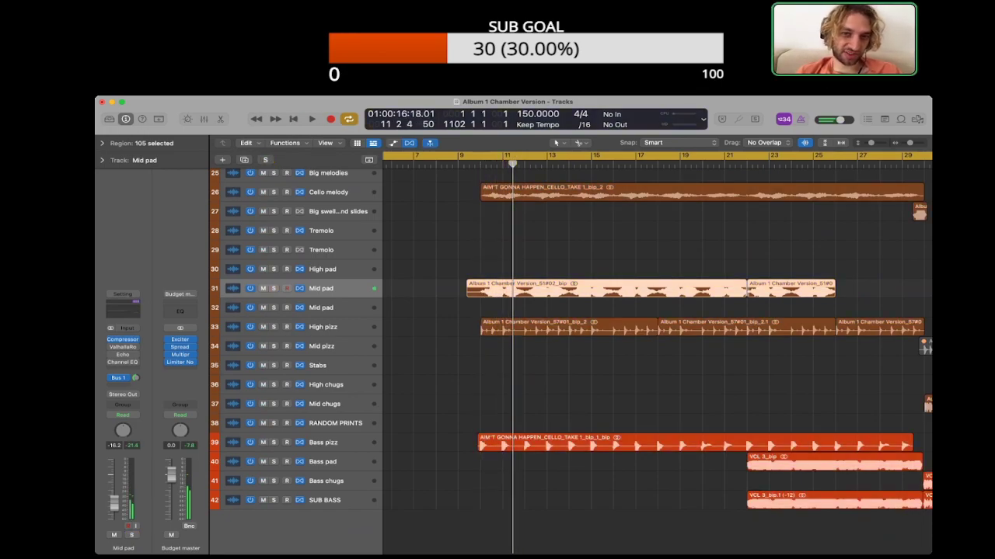
Step: Select only the first Mid pad region, move the playhead to bar 10 and play the track soloed
scroll(657, 335, "right", 2)
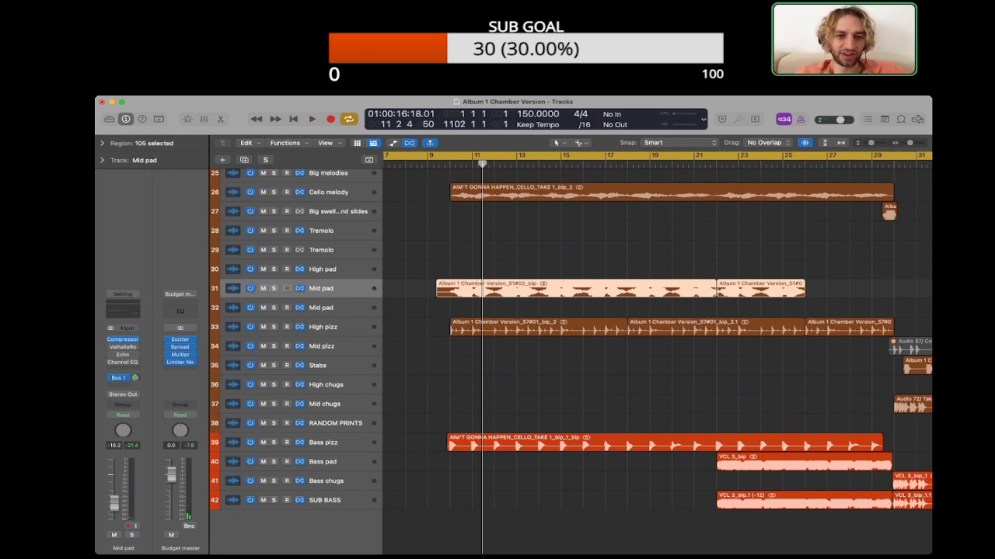
key("alt+shift+d")
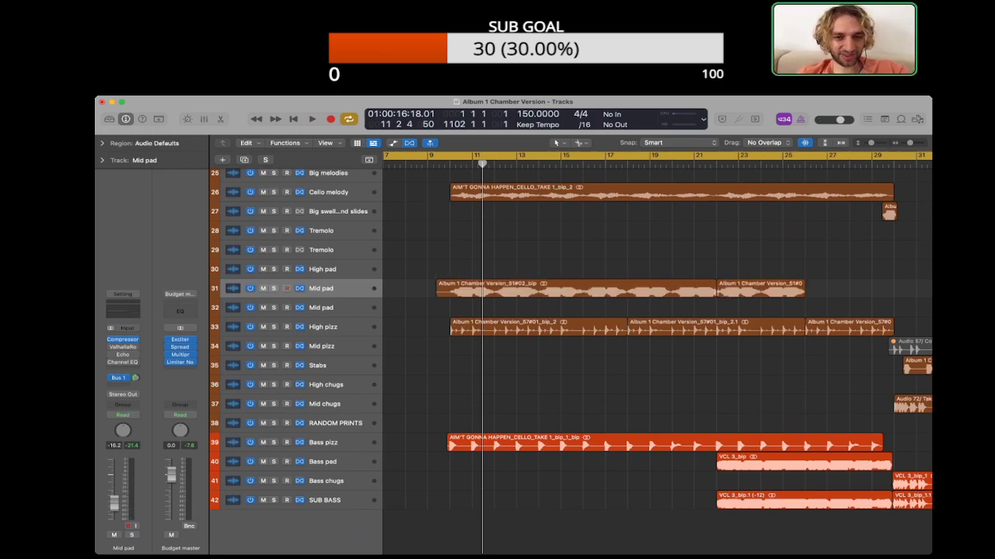
left_click(575, 289)
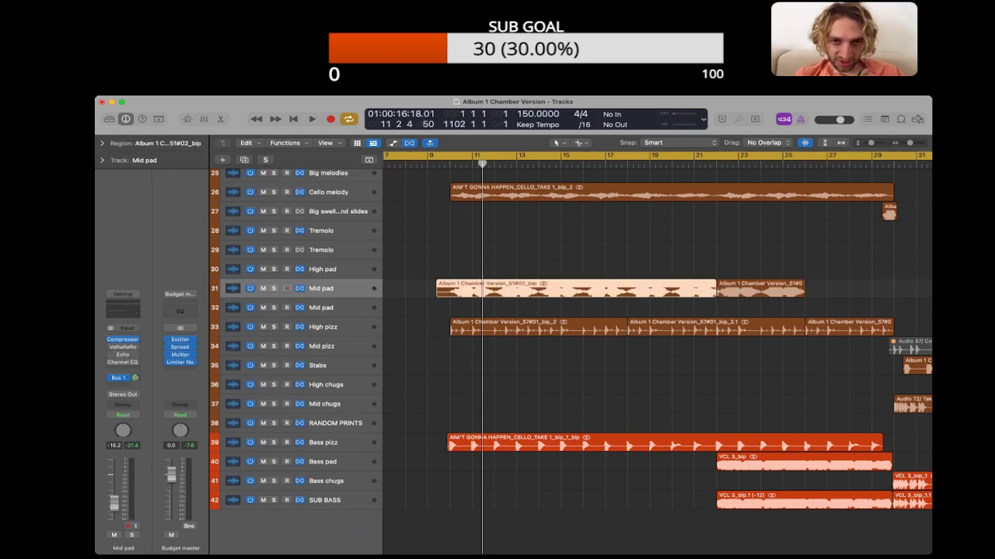
key("comma")
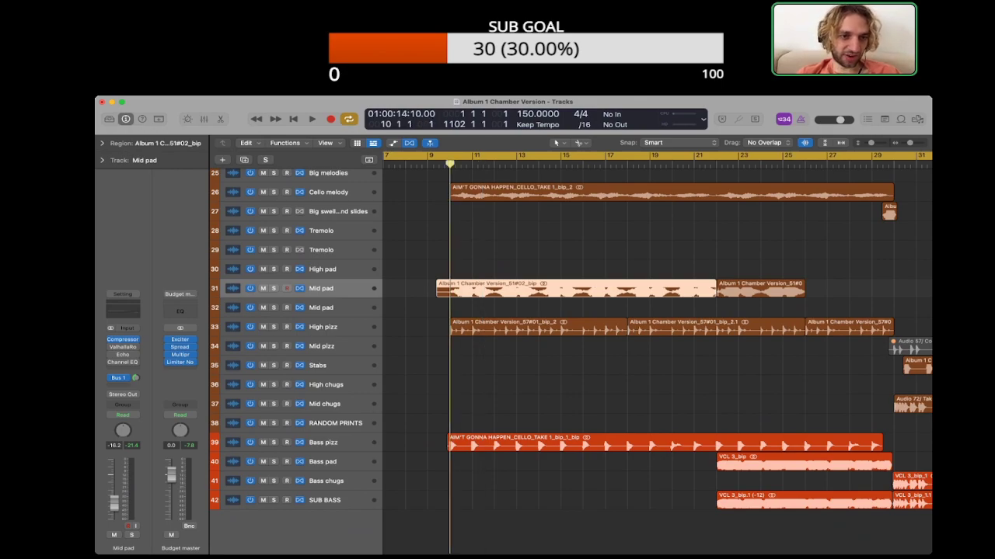
key("ctrl+s")
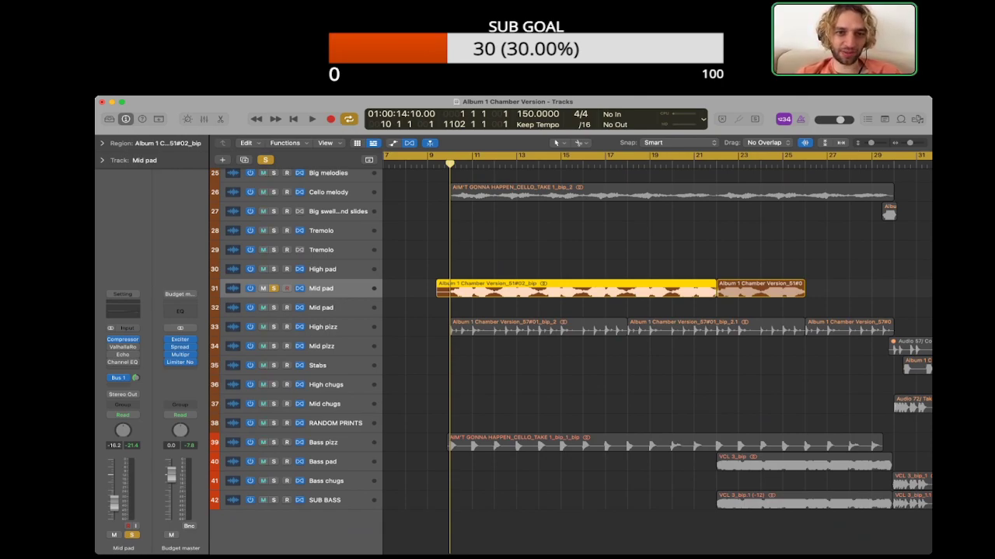
key("space")
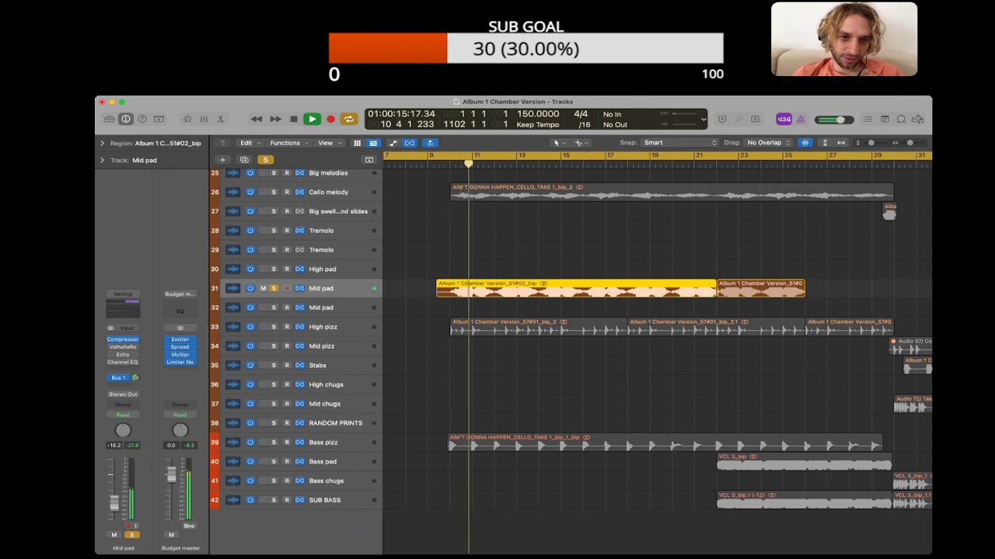
Step: Switch the solo from Mid pad and Cello melody to High pizz, and select the High pizz track during playback
left_click(274, 327)
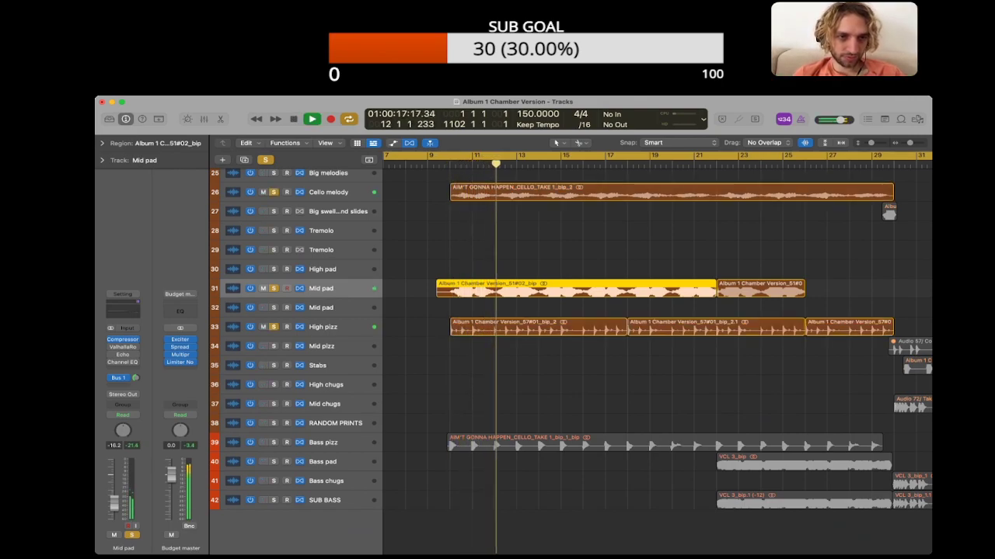
left_click(274, 289)
left_click(273, 192)
left_click(325, 327)
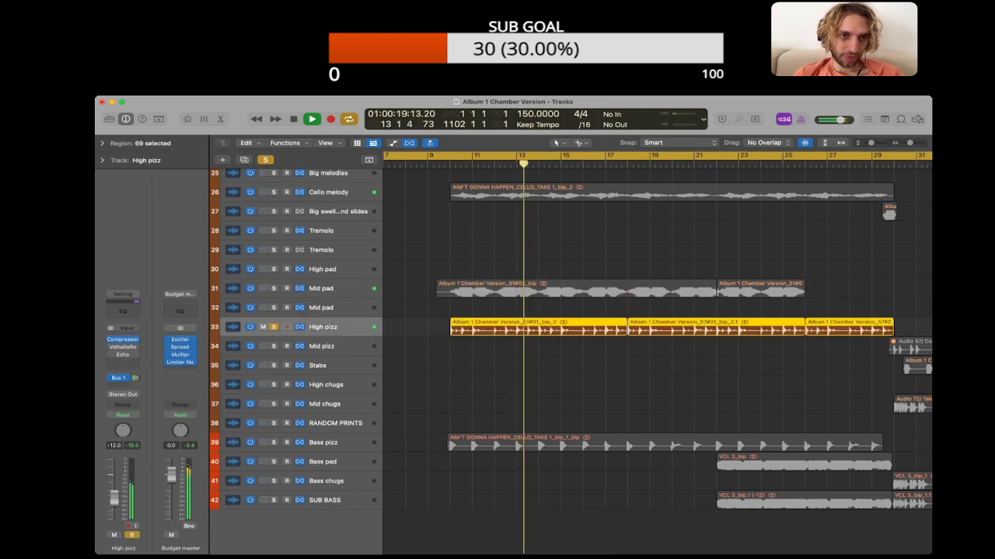
Step: Solo Bass pizz together with High pizz and replay the opening section with both tracks
key("space")
left_click(274, 443)
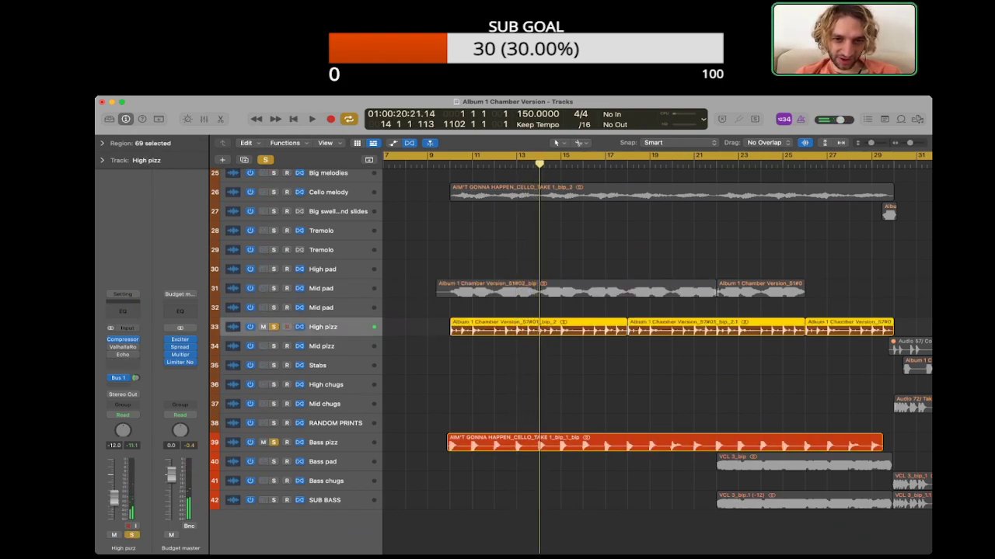
key("space")
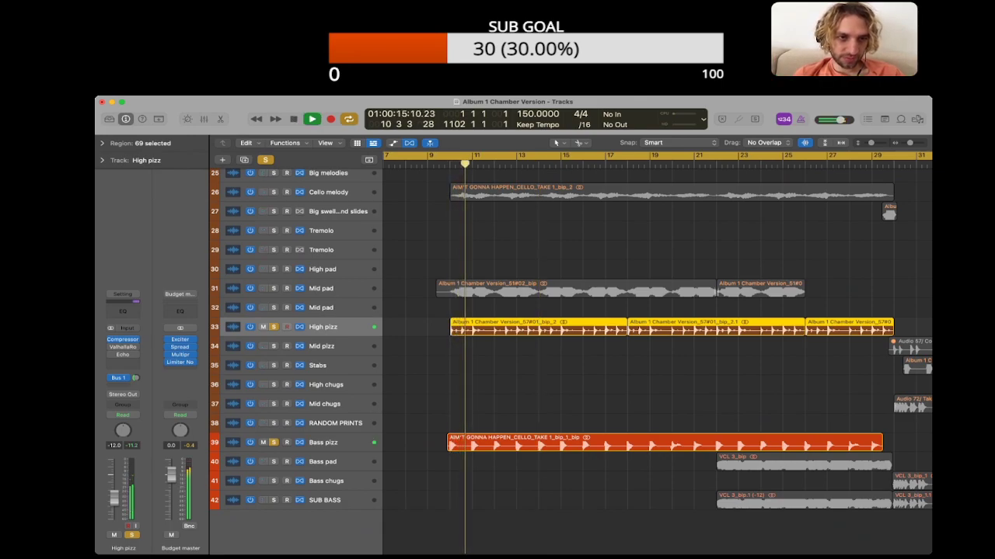
Step: Add Mid pad, Cello melody and Bass pad to the soloed pizzicato tracks and move playback close to the Bass pad entry
left_click(273, 288)
left_click(274, 192)
scroll(656, 353, "right", 5)
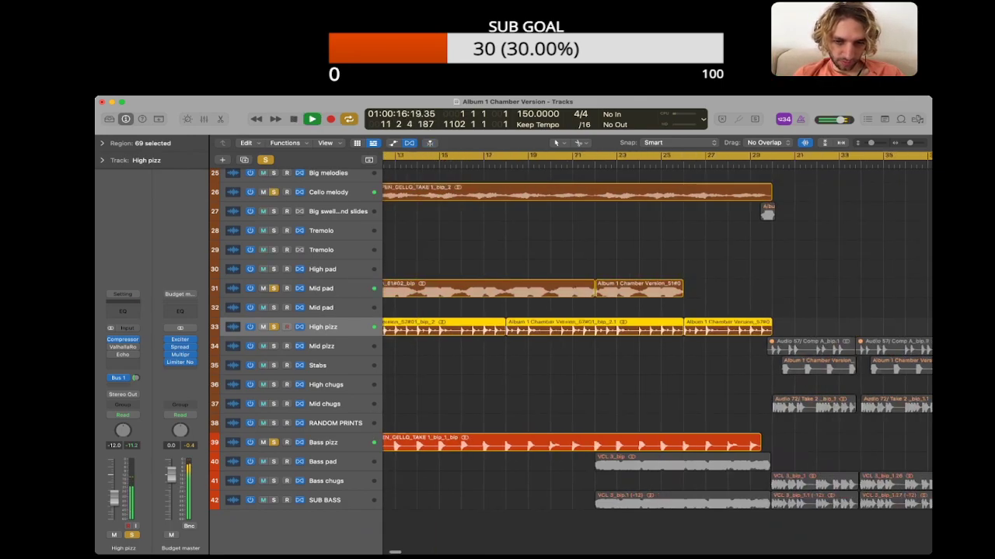
left_click(273, 461)
left_click(556, 389)
left_click(567, 164)
Step: Solo all tracks from Mid pizz down to SUB BASS and play the section from bar 30 to bar 33
scroll(656, 354, "right", 7)
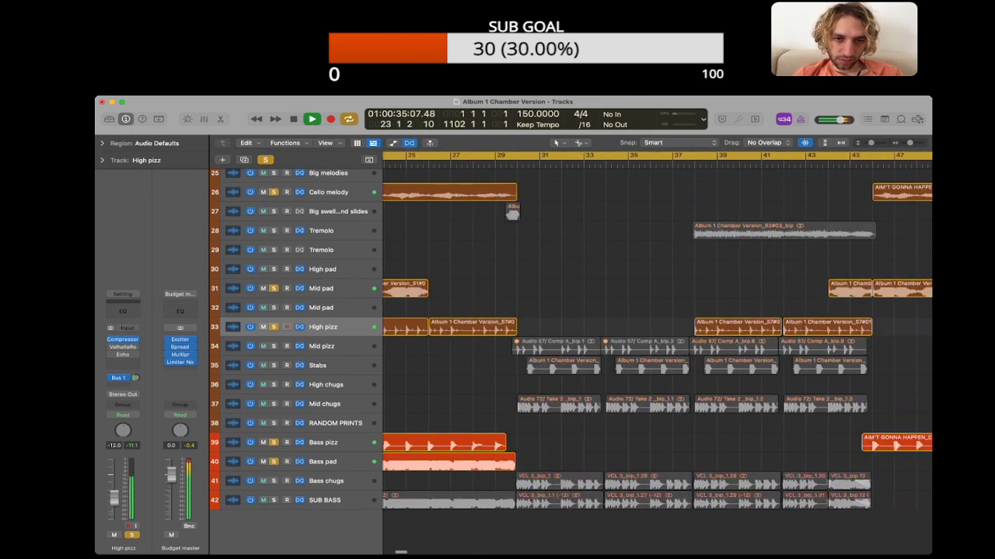
left_click(518, 164)
left_click_drag(273, 346, 273, 501)
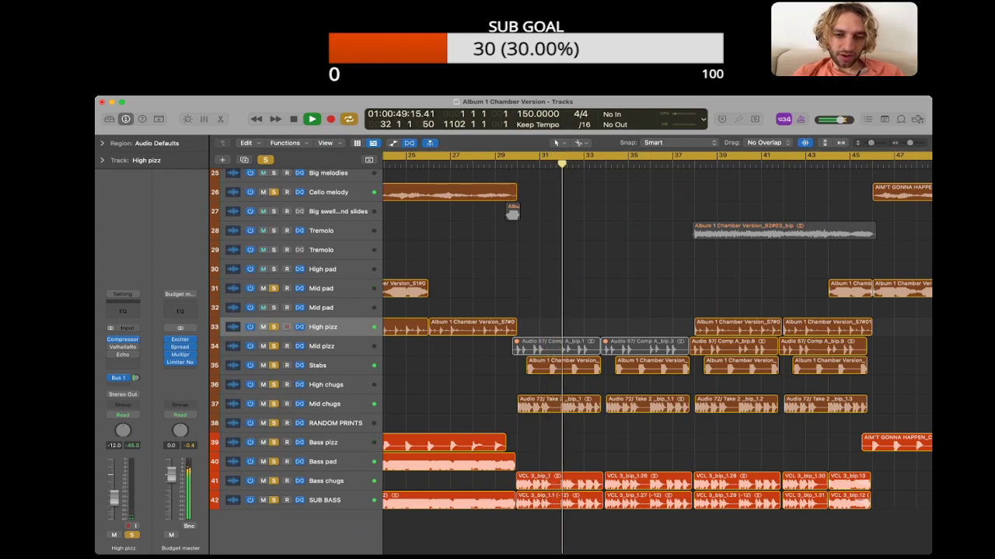
key("space")
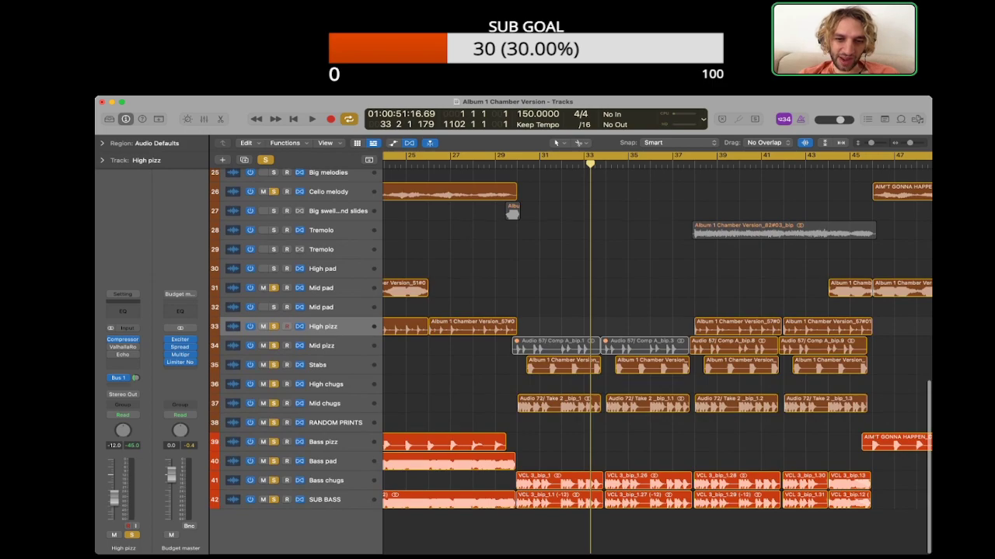
Step: Select the Mid chugs track and examine how its regions line up with the other parts from bar 30 onward
scroll(657, 353, "right", 5)
scroll(657, 354, "left", 4)
left_click(334, 404)
left_click(451, 404)
scroll(657, 354, "left", 3)
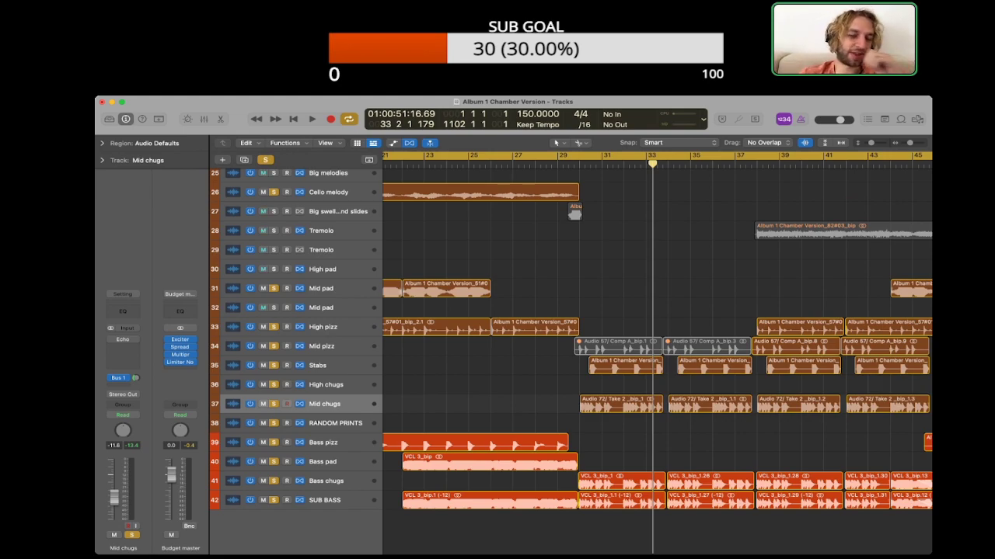
scroll(657, 354, "right", 5)
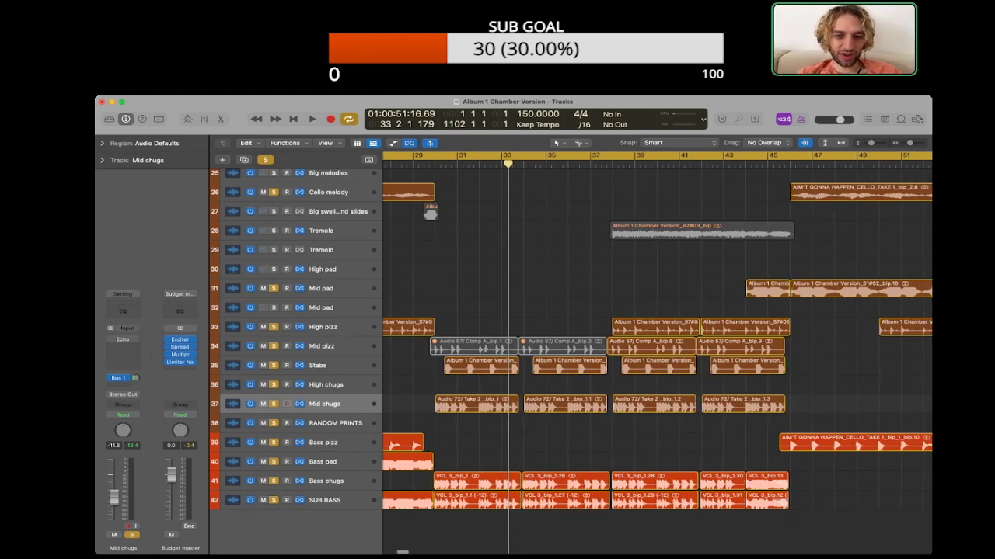
key("super+Right")
scroll(658, 353, "left", 3)
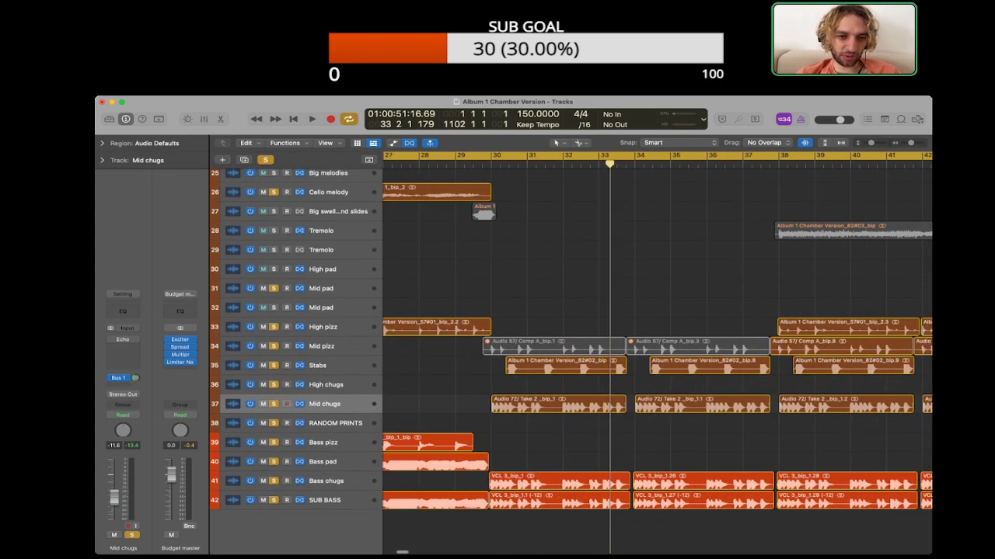
scroll(657, 354, "up", 1)
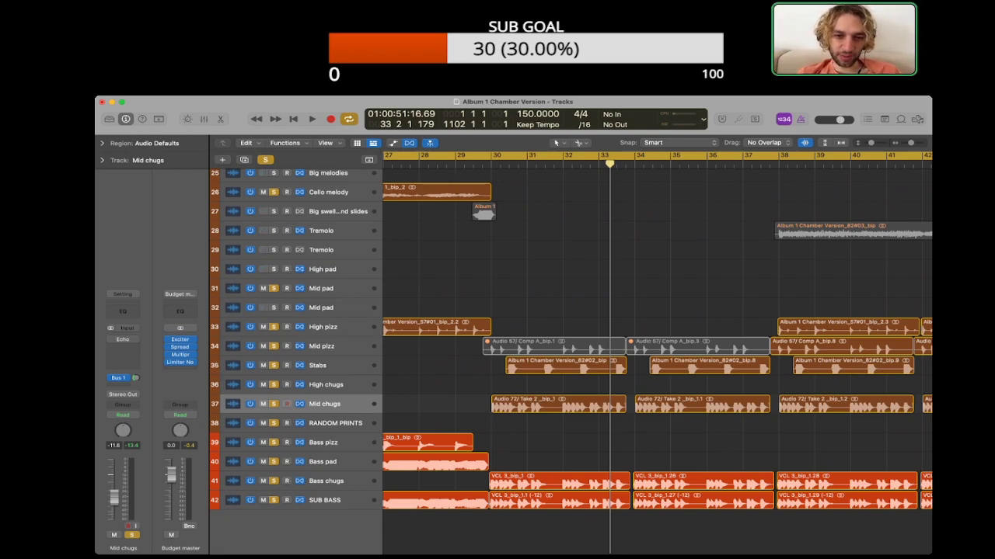
scroll(658, 354, "right", 2)
Step: Solo only the Mid chugs track and play it from bar 33
left_click(273, 404, "alt")
left_click(274, 405)
key("alt+shift+d")
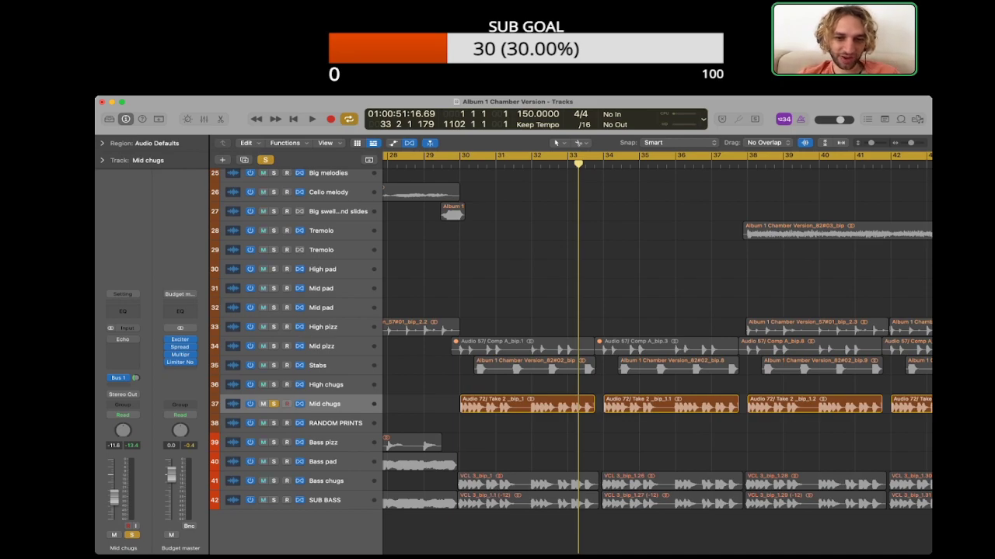
scroll(657, 354, "right", 3)
scroll(657, 354, "left", 2)
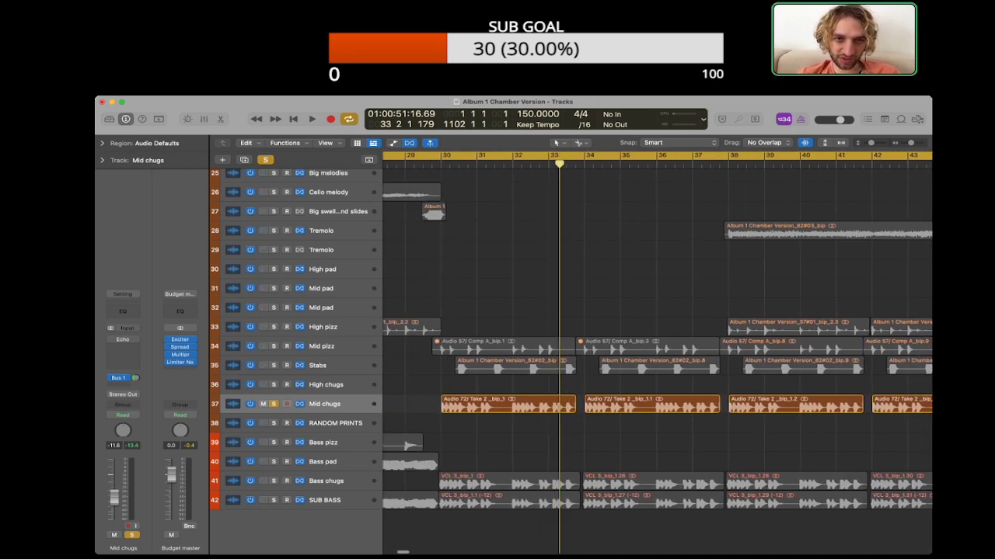
key("shift+space")
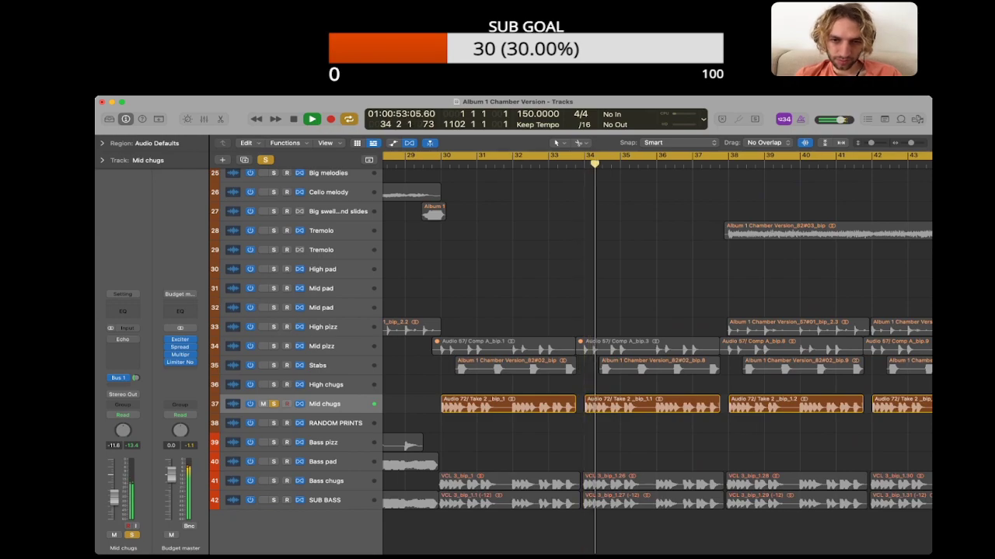
Step: Stop playback, clear the Mid chugs solo and select only its region starting at bar 34
key("space")
key("s")
left_click(608, 405)
scroll(656, 354, "right", 8)
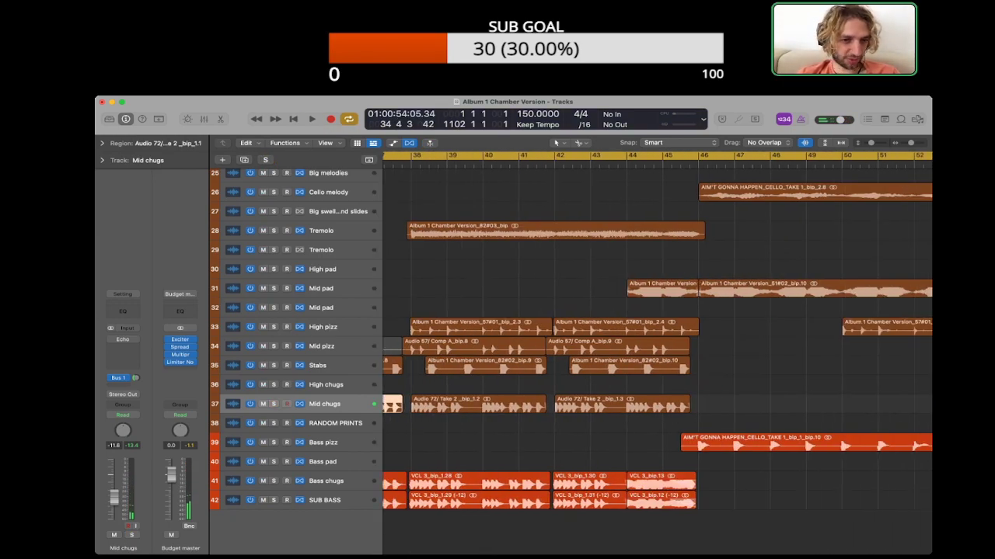
left_click(323, 327)
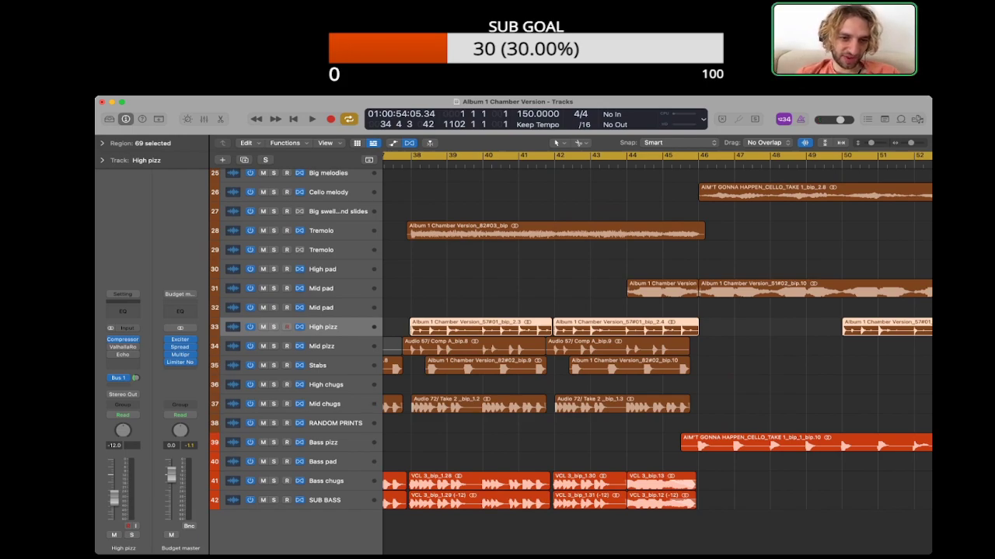
key("s")
scroll(657, 353, "left", 2)
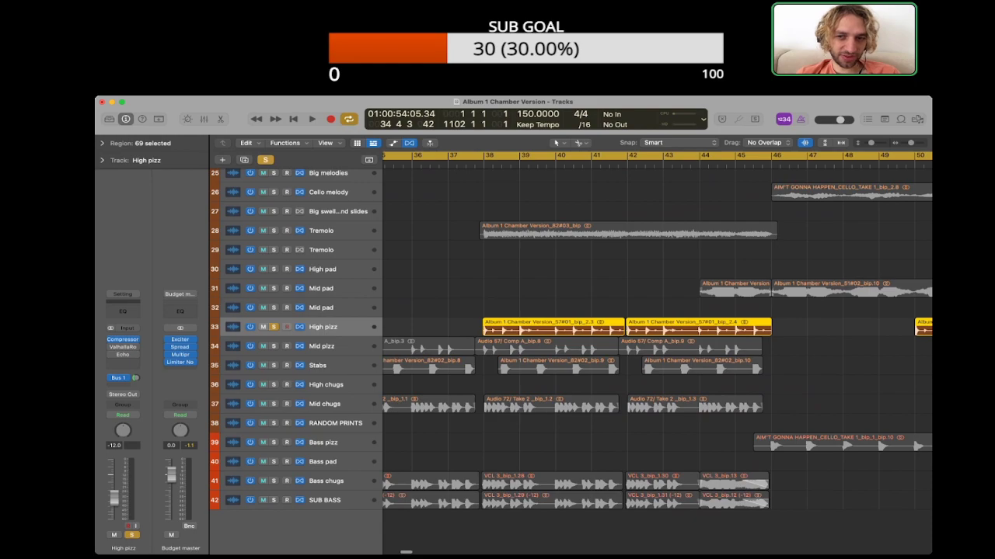
key("s")
scroll(656, 353, "right", 11)
Step: Solo Mid pad, Cello melody and Bass pizz, play them from just before bar 46, and clear all solos
key("Up")
key("Up")
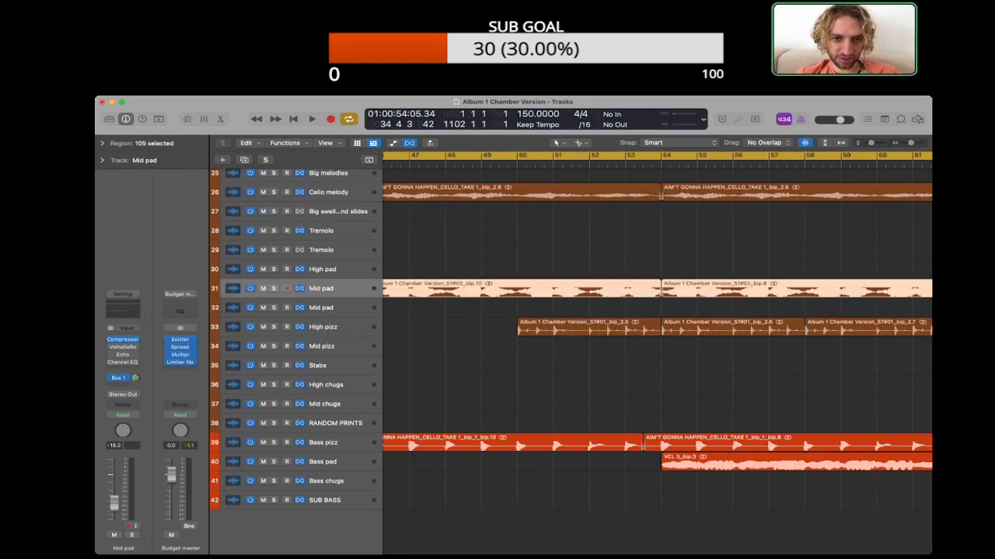
scroll(657, 331, "left", 4)
key("s")
left_click(273, 192)
double_click(495, 165)
left_click(273, 442)
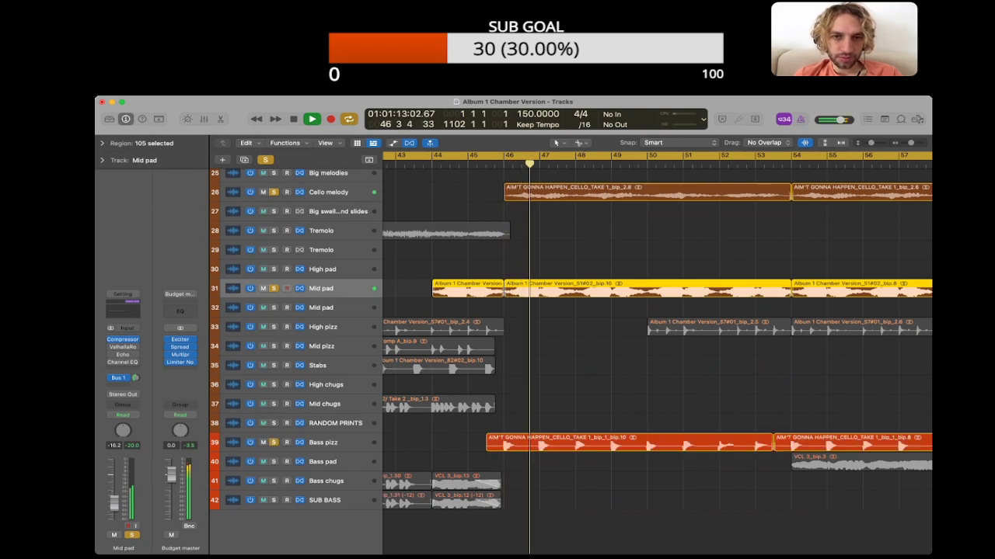
left_click(446, 424)
key("space")
left_click(265, 159)
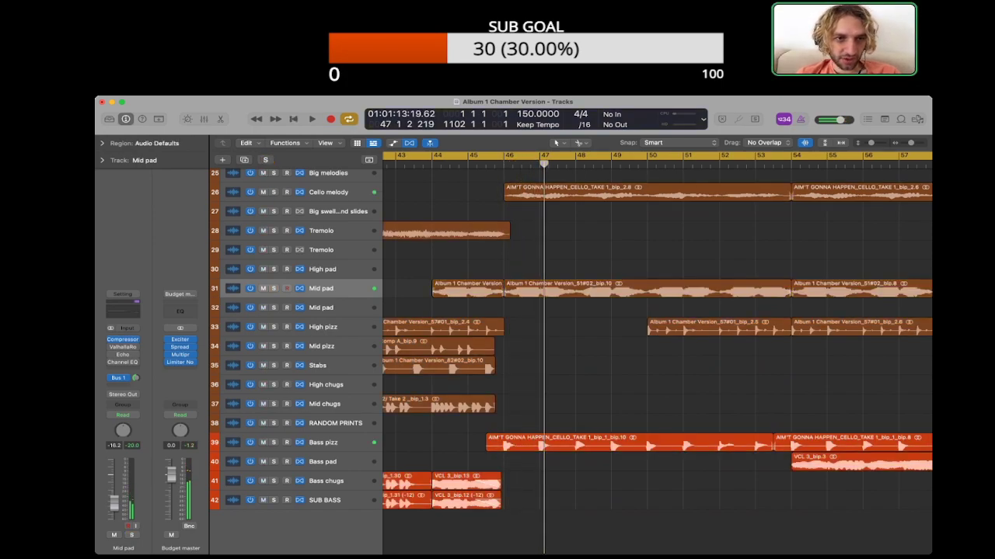
Step: Solo the Cello melody briefly around bar 46, select its track and leave no track soloed
left_click(274, 192)
key("space")
left_click(328, 192)
key("super+a")
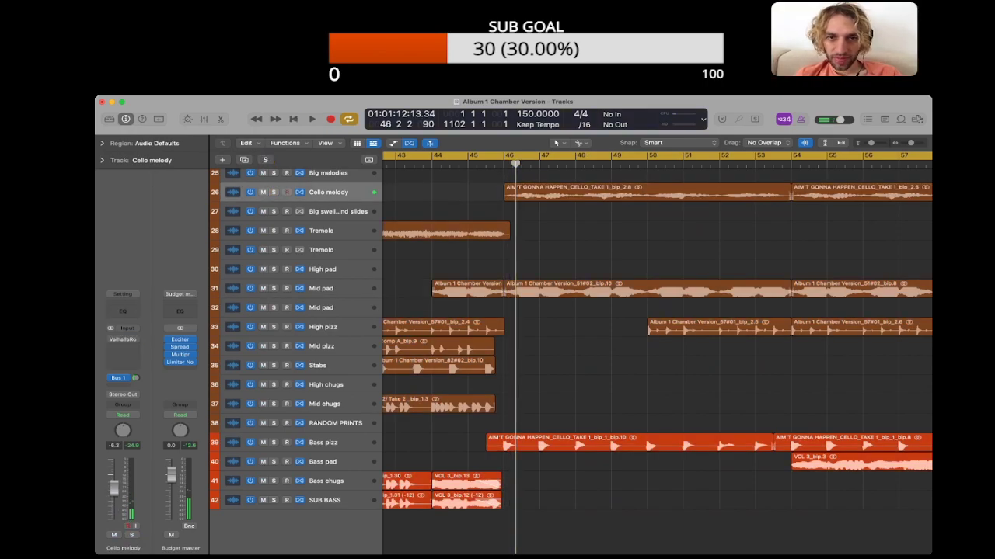
Step: Select the Cello melody region at bar 46, expand the region parameters to inspect its settings, and clear the selection
left_click(606, 193)
left_click(101, 143)
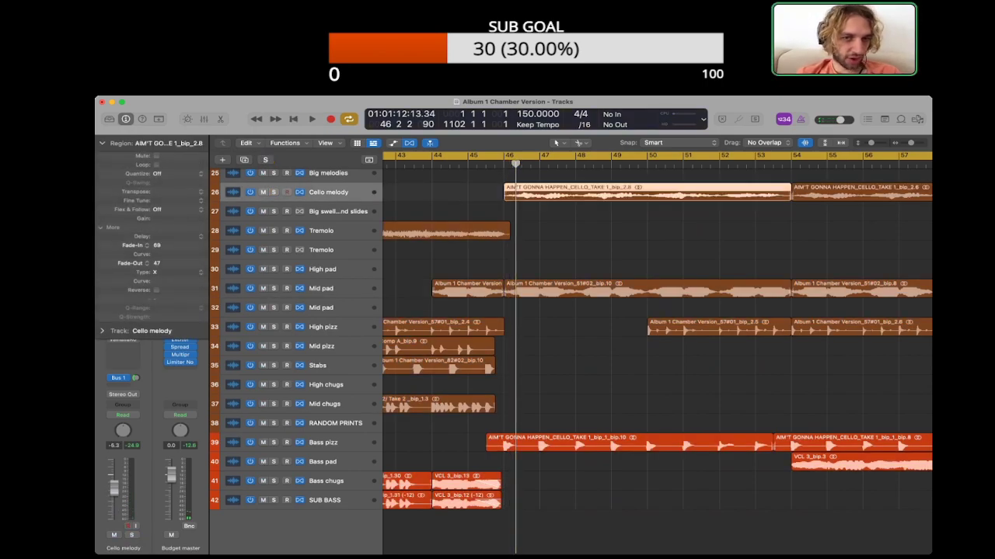
left_click(606, 251)
scroll(606, 250, "down", 5)
scroll(606, 250, "right", 2)
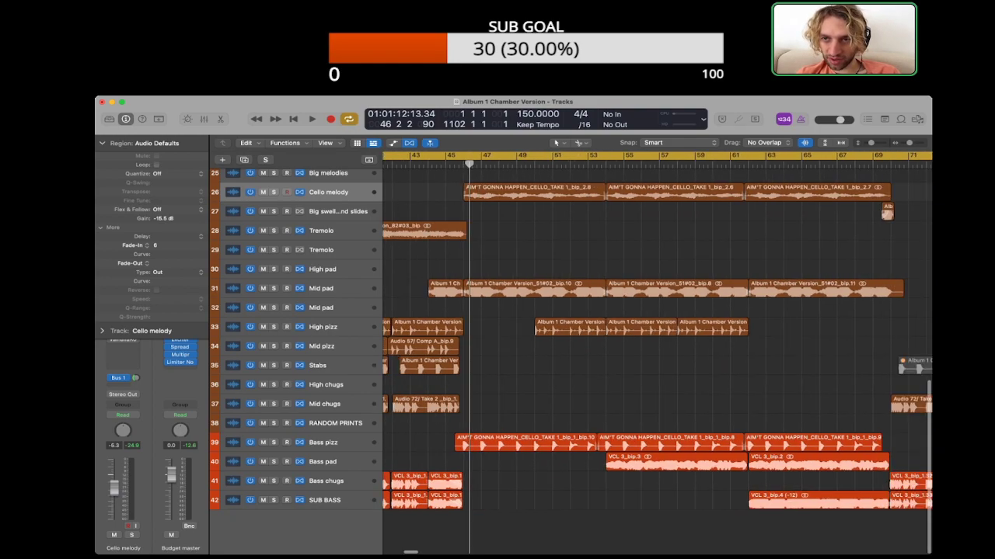
Step: Check the region parameters of the Cello melody regions starting at bars 62 and 10
scroll(606, 250, "right", 8)
left_click(464, 193)
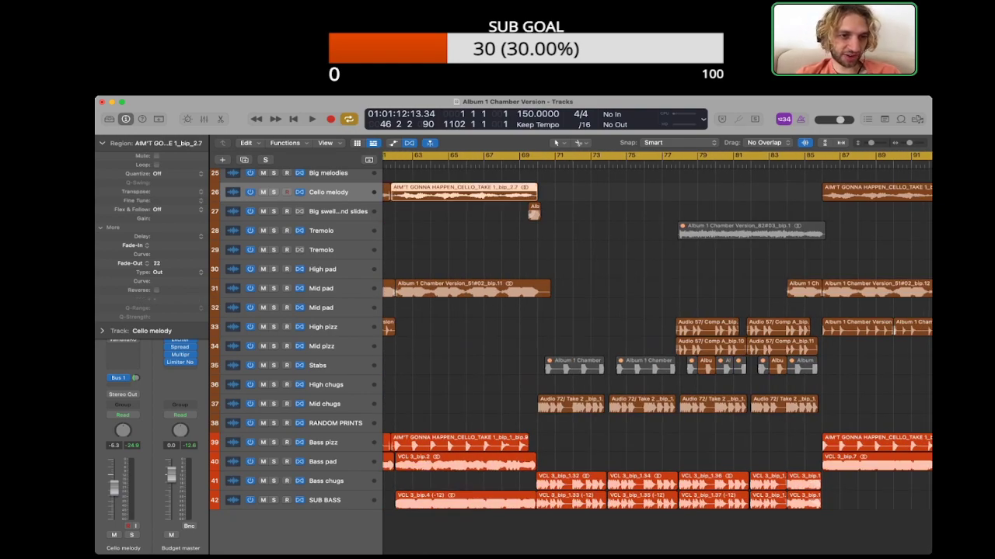
scroll(497, 193, "left", 15)
left_click(637, 192)
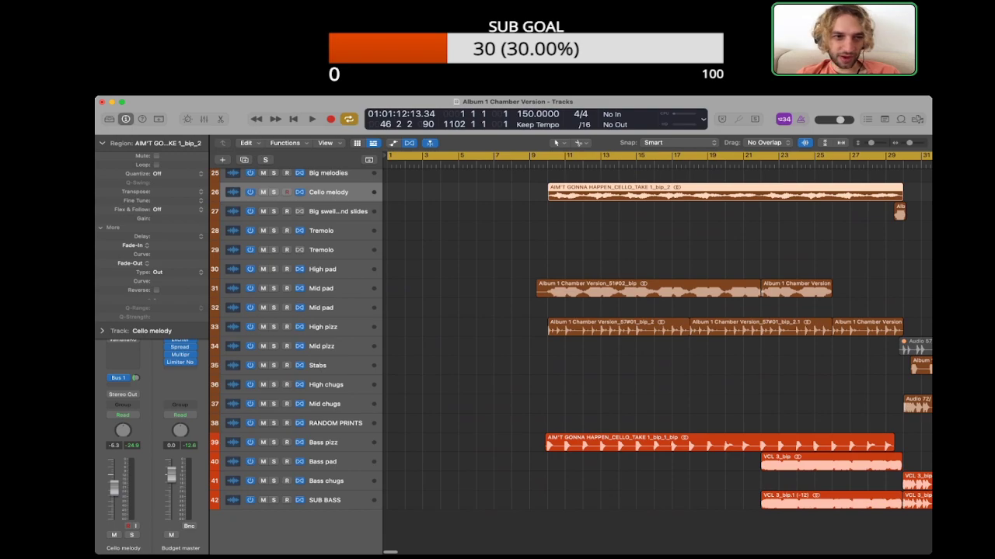
left_click(637, 232)
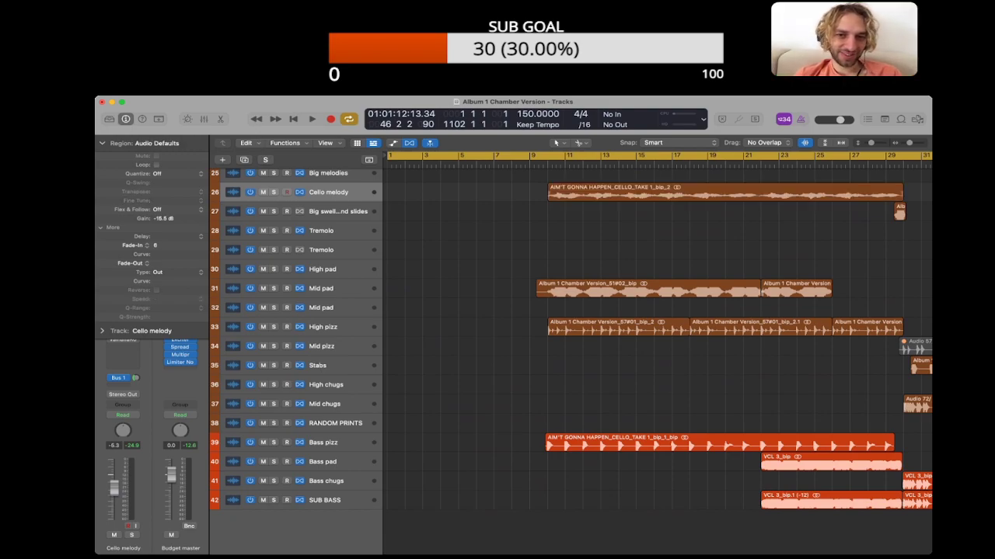
Step: Check the region parameters of the opening Mid pad regions and clear the selection
left_click(637, 289)
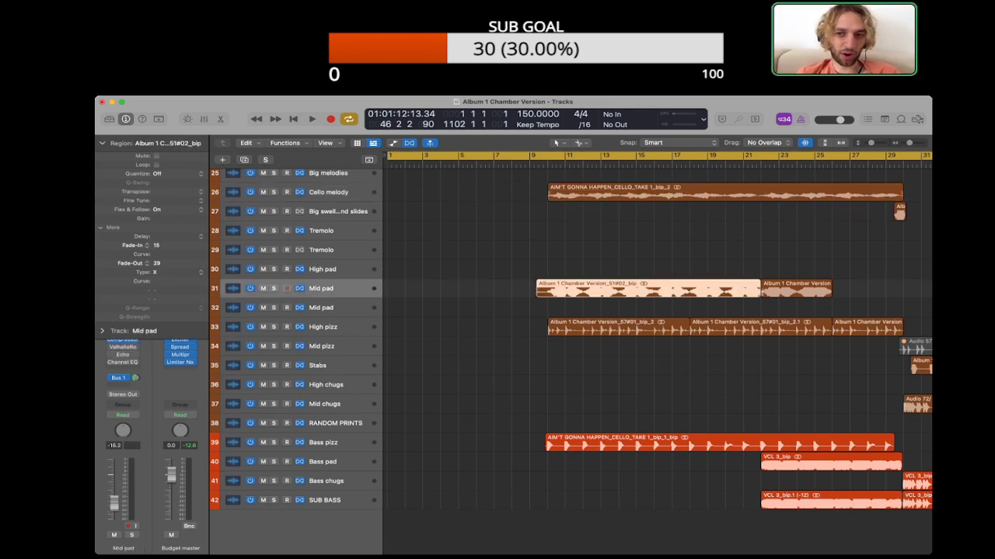
left_click(796, 289)
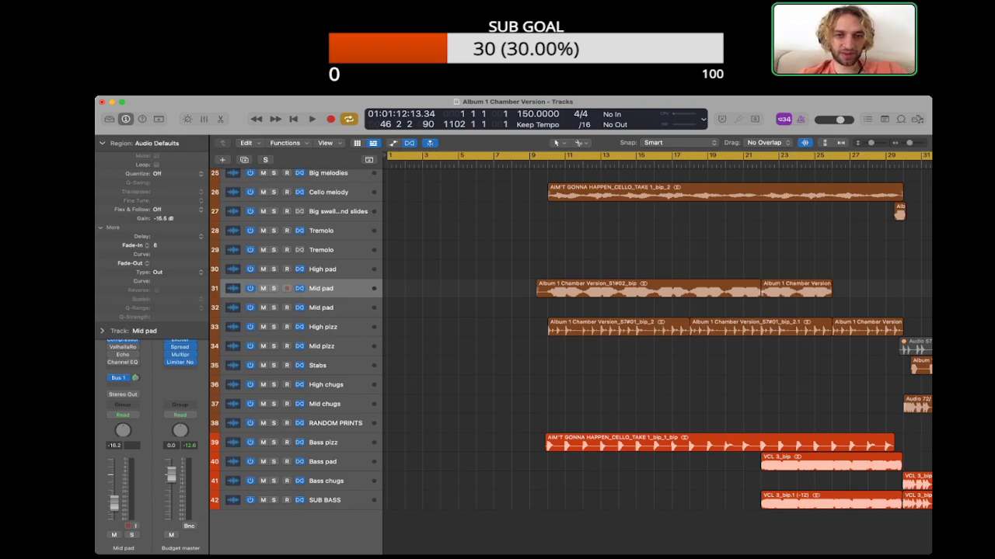
left_click(801, 250)
Step: Select the first Cello melody region, place the playhead at bar 10 and examine the region's start in close-up
scroll(800, 251, "right", 4)
left_click(606, 193)
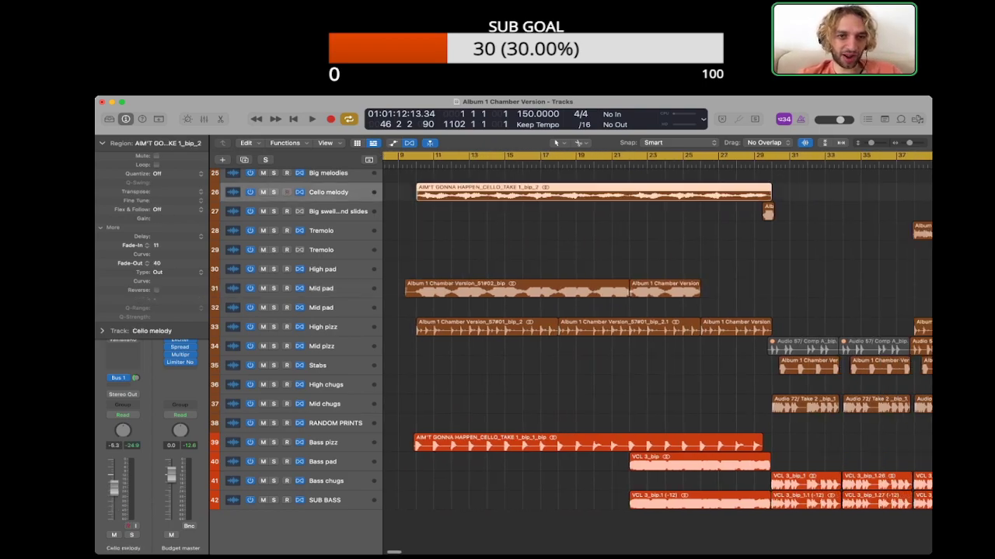
left_click(416, 164)
scroll(416, 164, "left", 4)
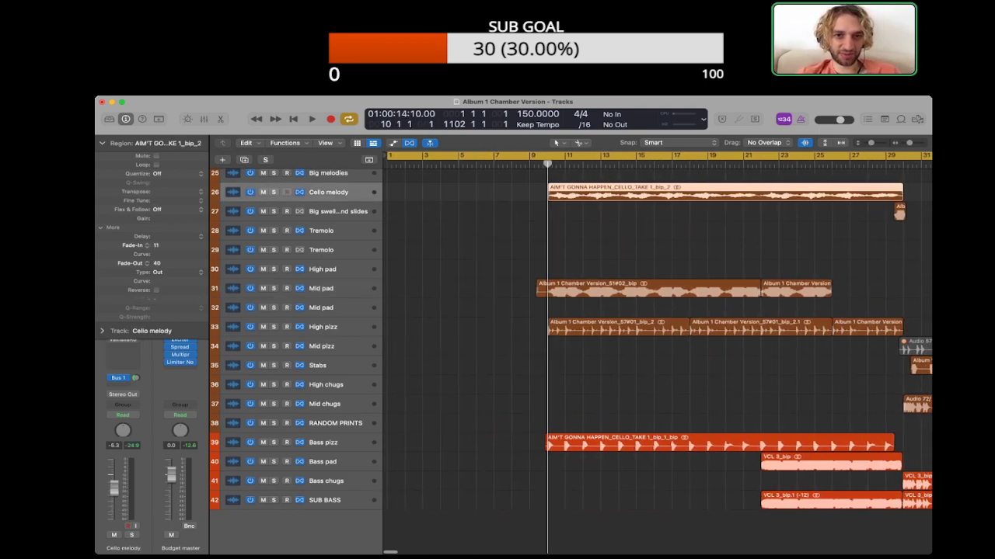
scroll(658, 342, "up", 5)
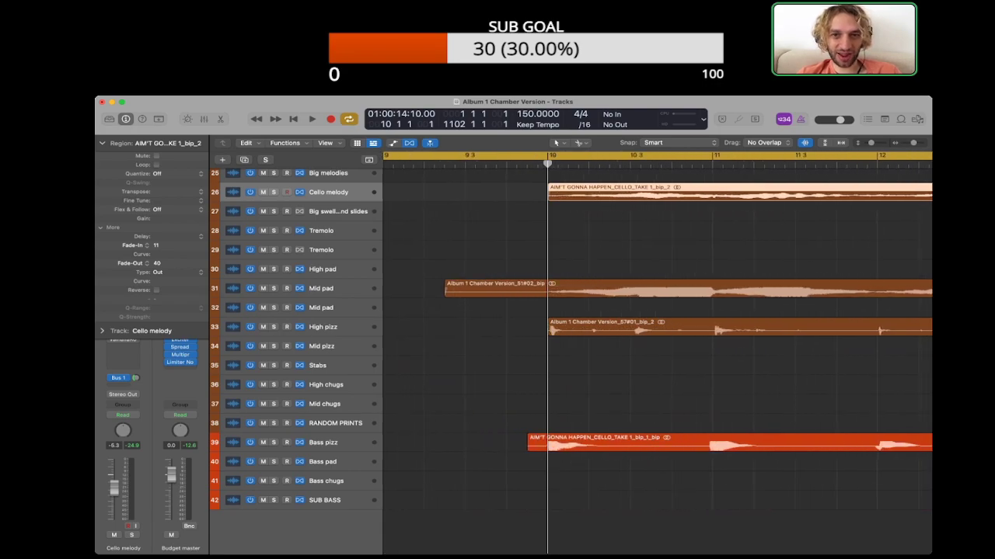
scroll(657, 342, "down", 10)
Step: Check the region parameters of the Cello melody regions at bars 86 and 94, clear the selection and look over the upper tracks
left_click(572, 193)
left_click(597, 192)
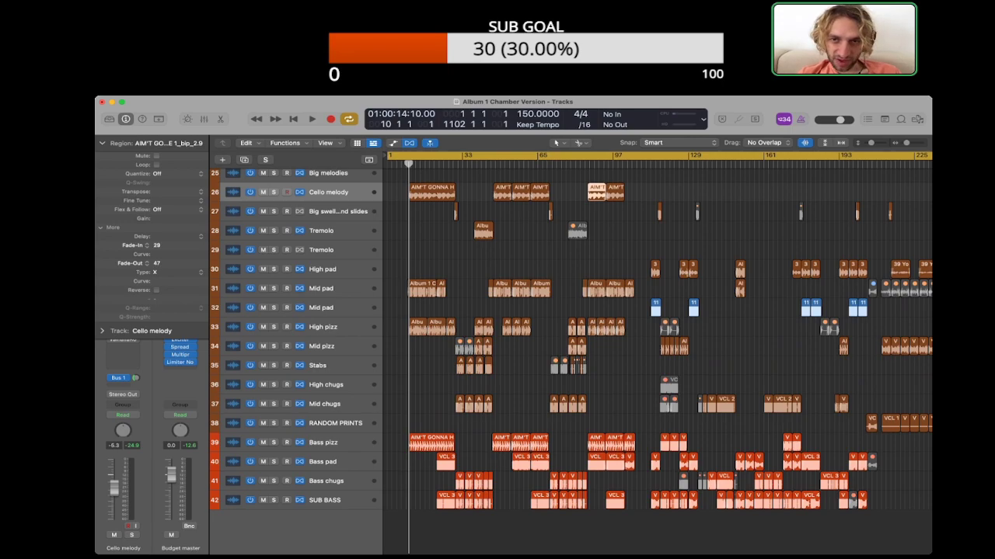
left_click(615, 193)
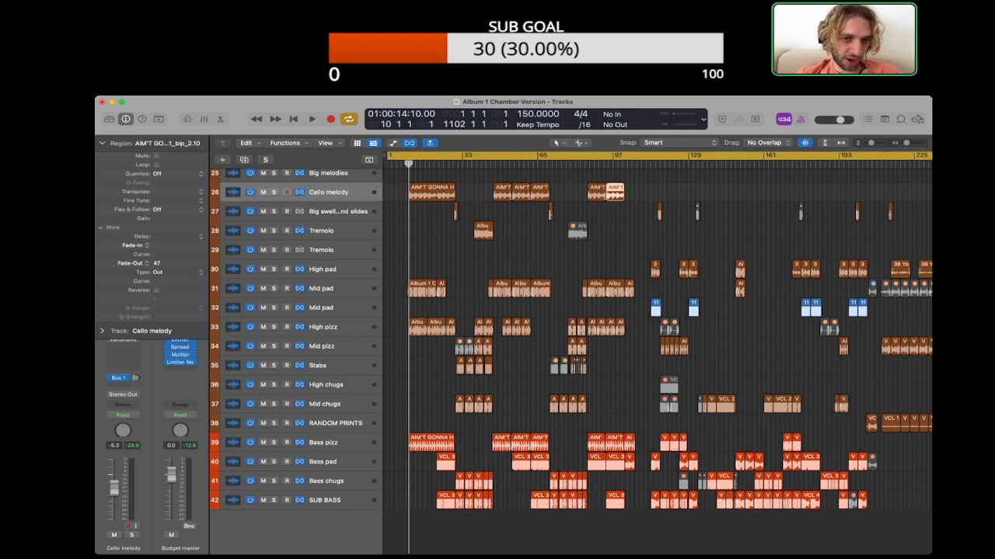
left_click(639, 193)
scroll(657, 350, "up", 15)
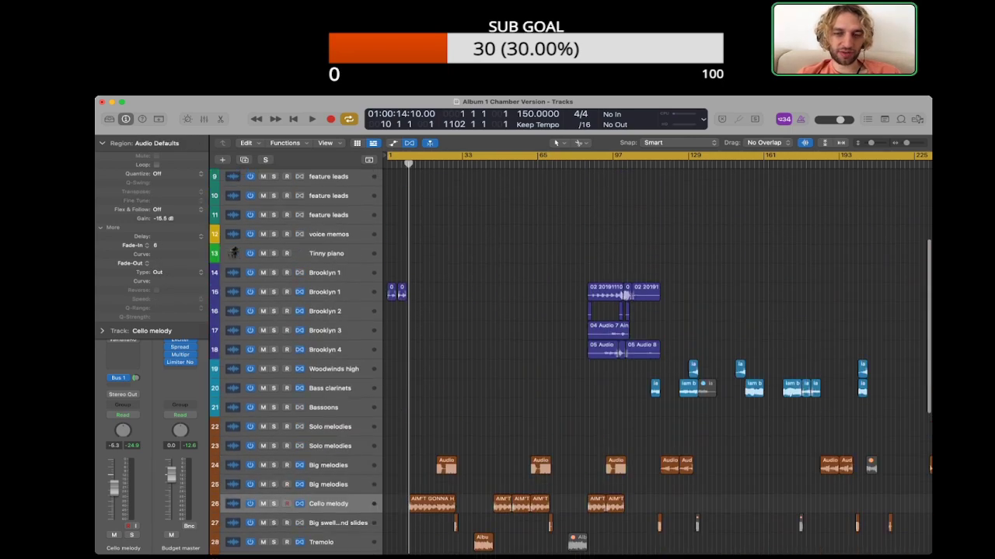
scroll(657, 350, "down", 15)
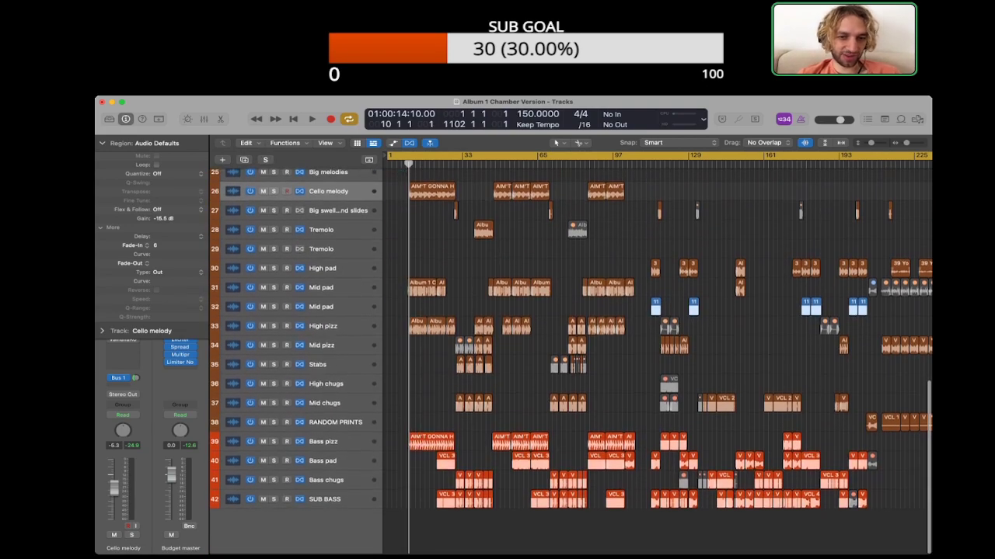
Step: Collapse the region parameters and survey the arrangement of all parts along the timeline up to about bar 1089
left_click(102, 143)
scroll(657, 350, "up", 10)
scroll(657, 350, "down", 11)
scroll(657, 349, "up", 2)
scroll(657, 350, "right", 15)
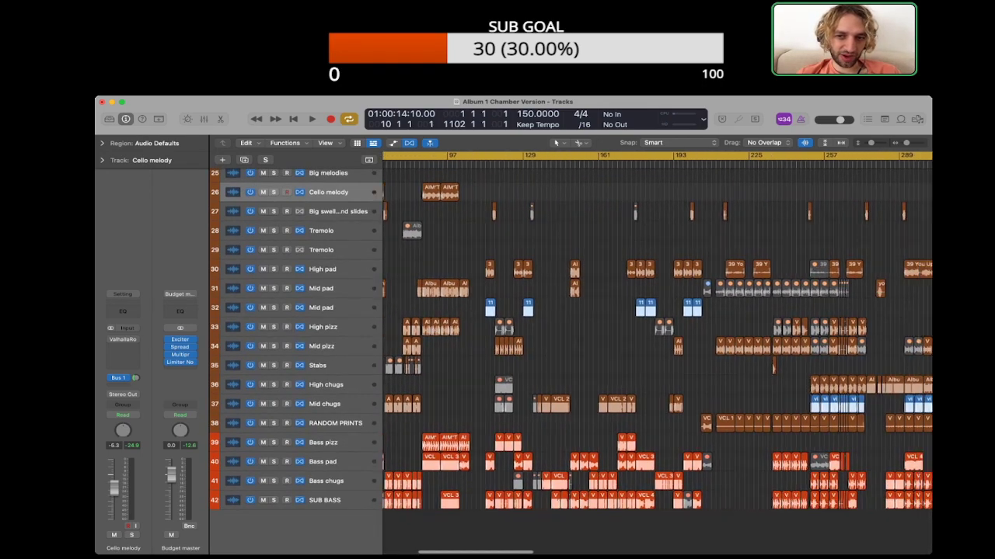
scroll(657, 350, "right", 20)
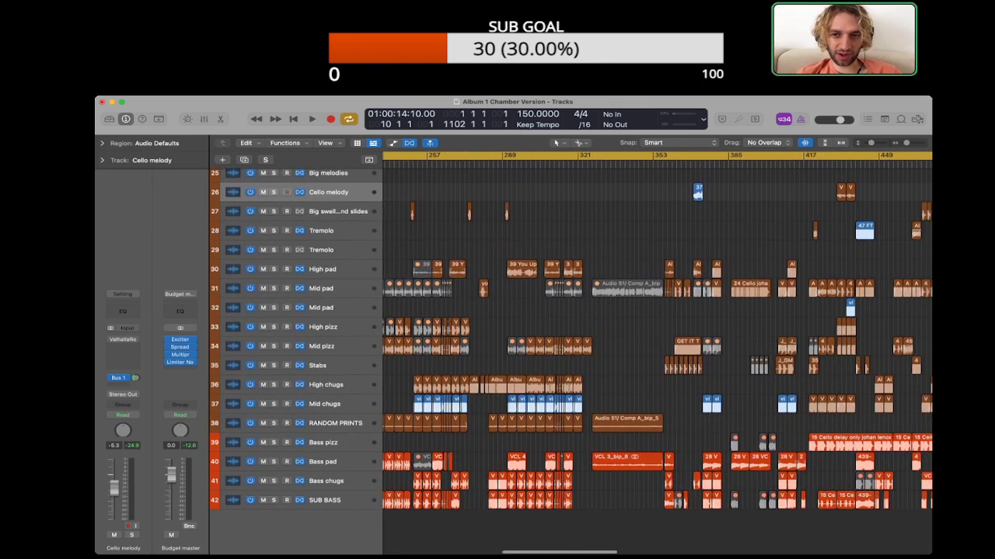
scroll(656, 350, "right", 5)
scroll(657, 349, "left", 15)
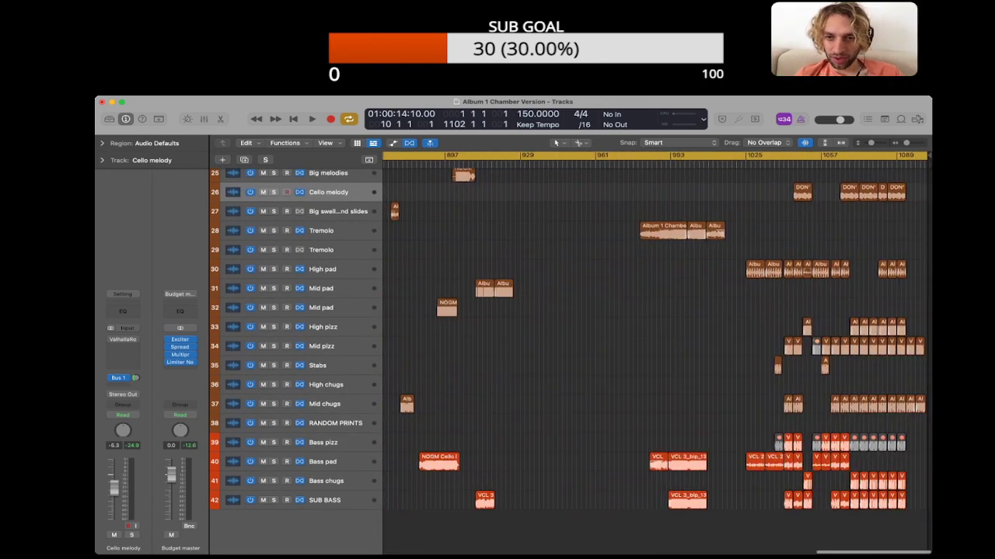
Step: Survey the arrangement back to bar 1, examining the string and bass parts as well as the vocal and instrumental tracks above them
scroll(656, 349, "down", 8)
scroll(657, 350, "left", 15)
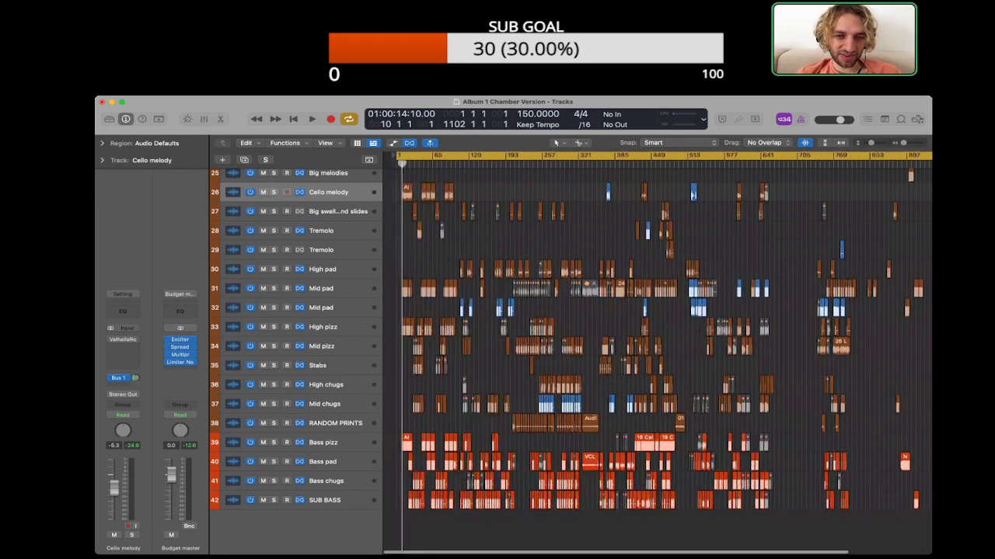
scroll(657, 350, "up", 4)
scroll(657, 350, "down", 3)
scroll(656, 349, "down", 2)
scroll(657, 350, "up", 6)
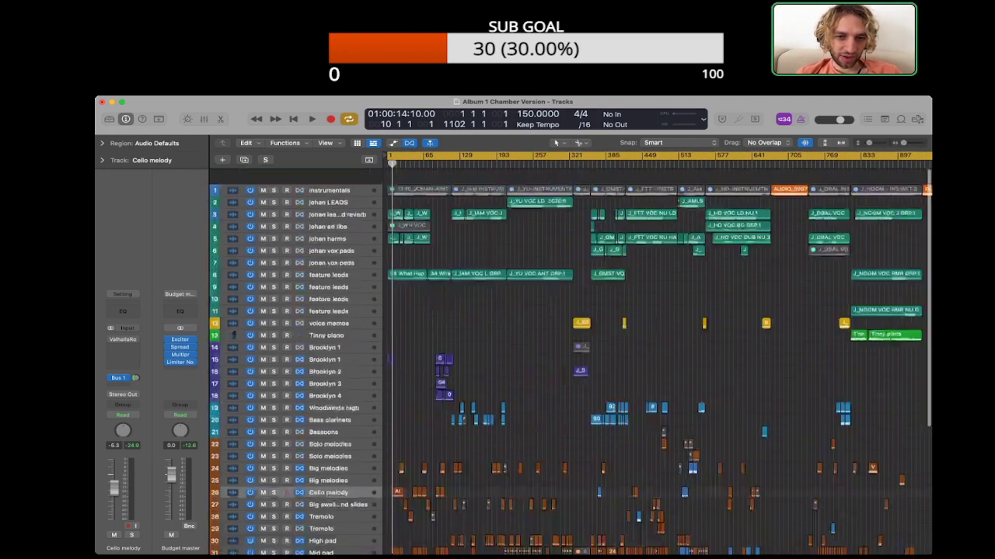
scroll(656, 349, "down", 6)
scroll(656, 349, "down", 2)
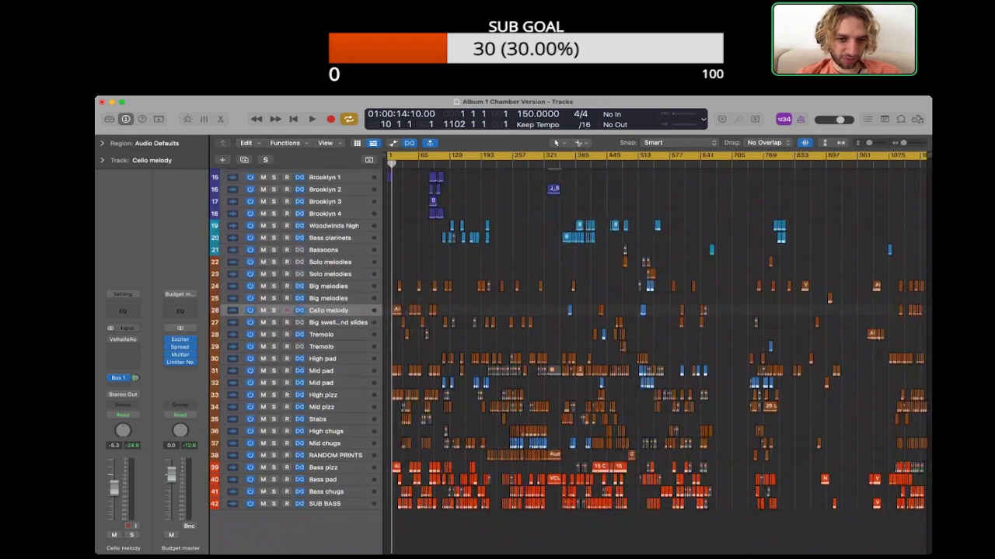
Step: Select the Mid pad, melody, swell, Tremolo and Mid chugs regions, recolour the blue ones to their tracks' brown and clear the selection
left_click_drag(387, 360, 886, 385)
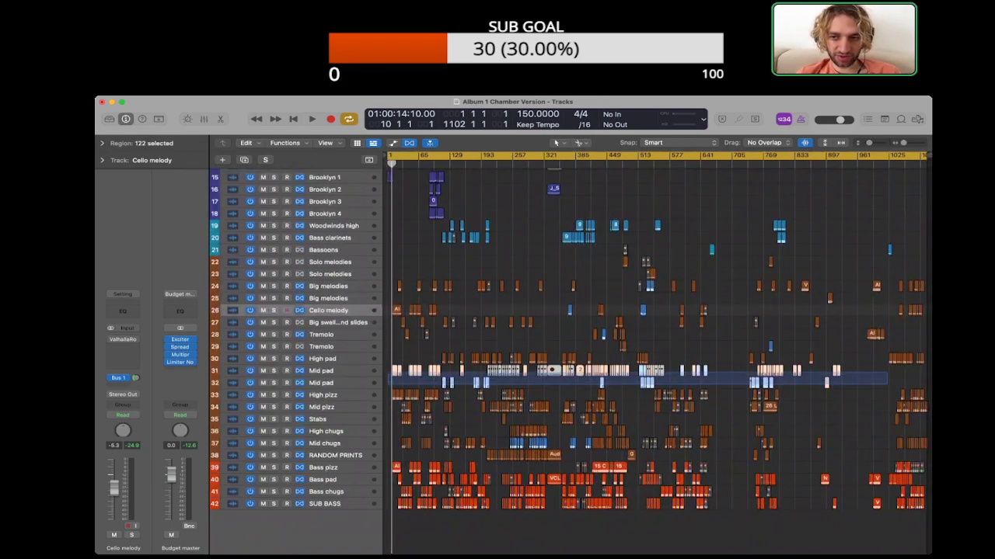
left_click_drag(852, 349, 543, 281)
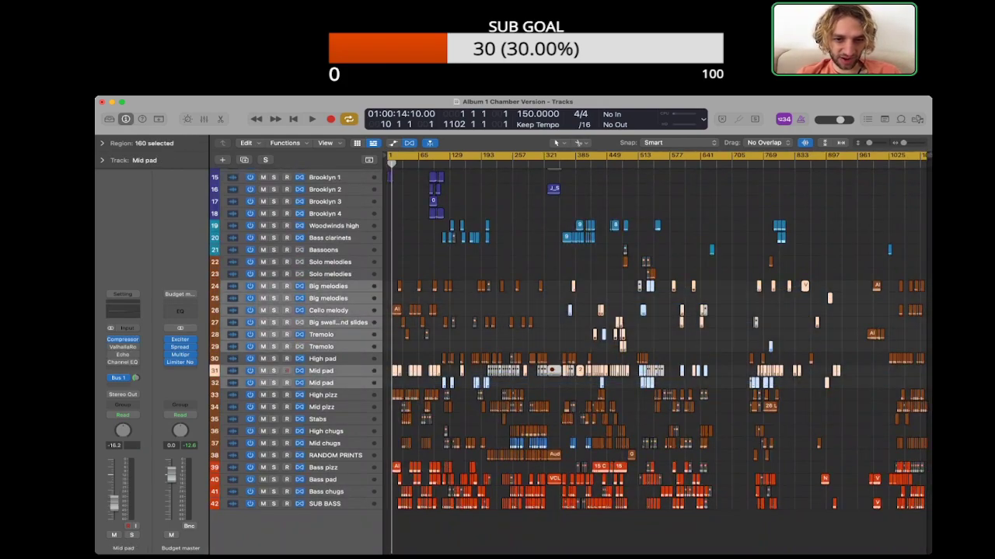
left_click_drag(833, 445, 505, 442)
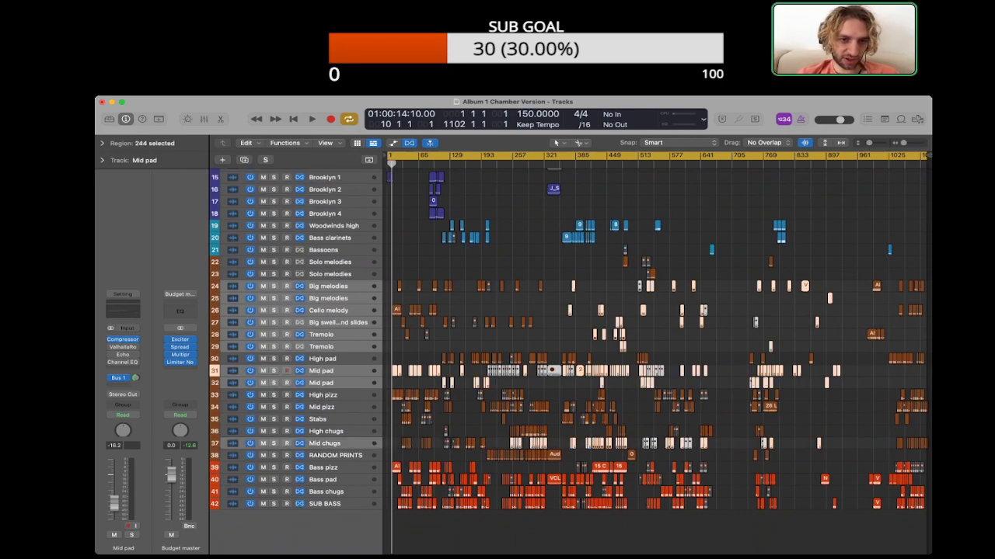
left_click(339, 287)
left_click(498, 296)
scroll(497, 350, "up", 5)
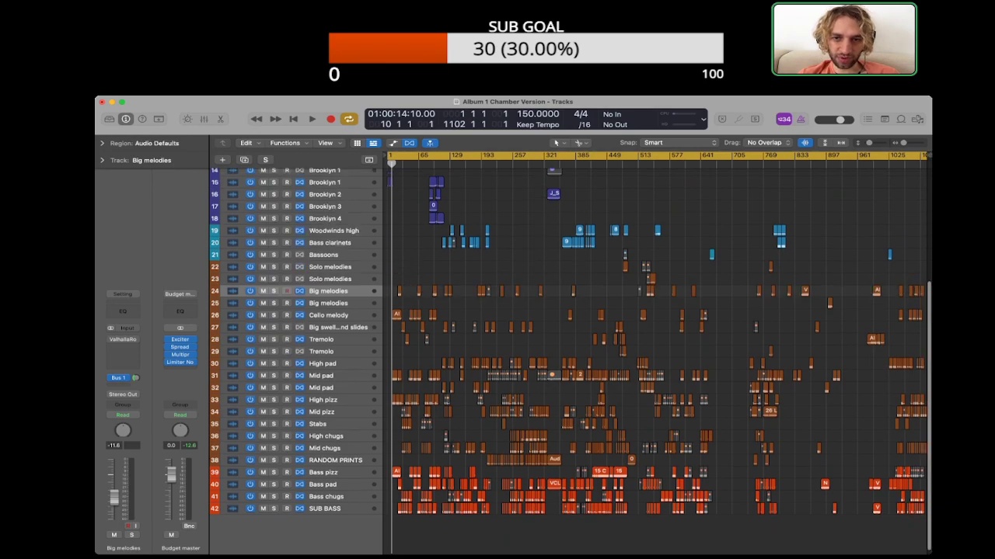
Step: Select the Mid chugs track with none of its regions selected
scroll(498, 350, "down", 5)
scroll(498, 350, "up", 1)
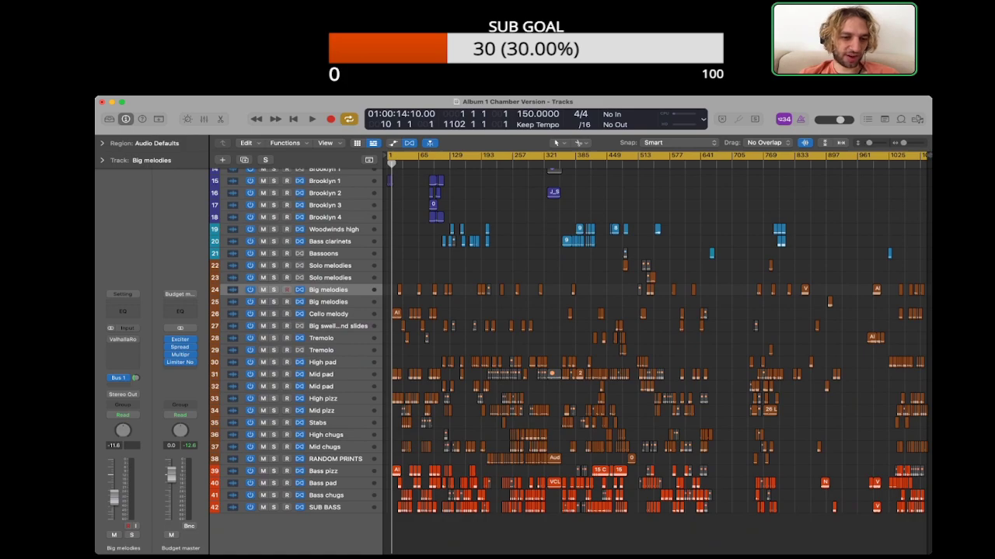
left_click(336, 460)
left_click(325, 448)
key("alt+shift+d")
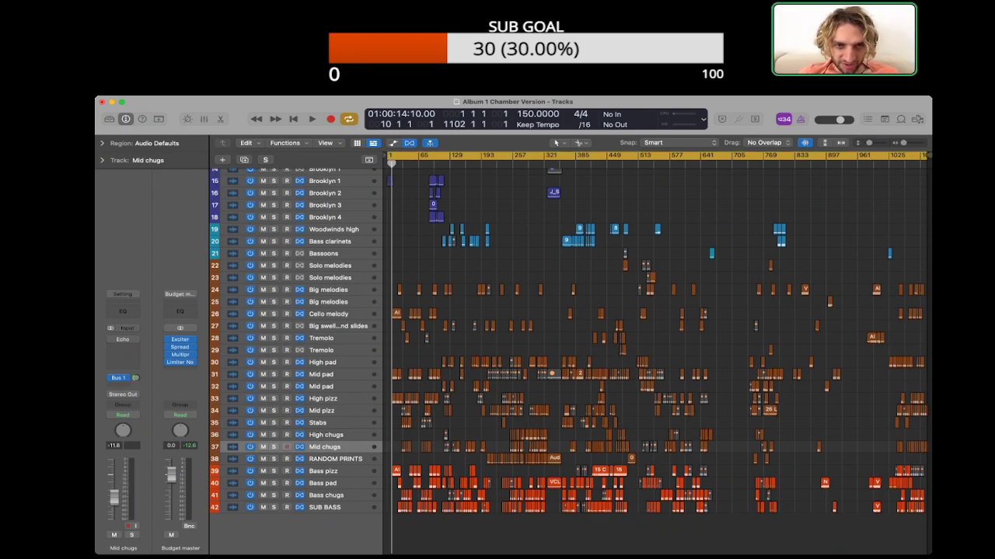
Step: Examine the string and bass parts in close-up from the opening bars to about bar 753, along with the overall layout of all tracks
scroll(657, 349, "up", 8)
scroll(656, 349, "left", 3)
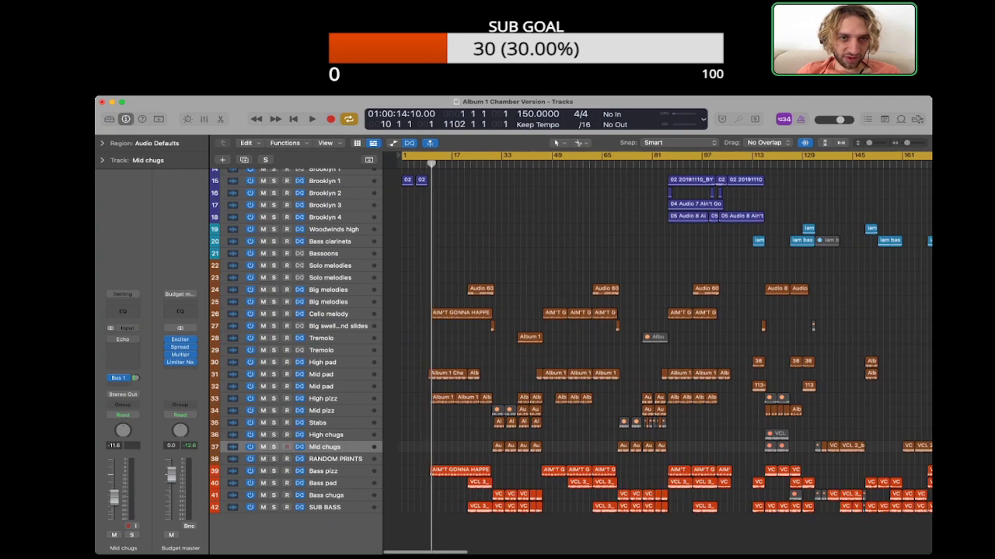
scroll(657, 349, "up", 8)
scroll(657, 349, "down", 8)
scroll(656, 350, "right", 15)
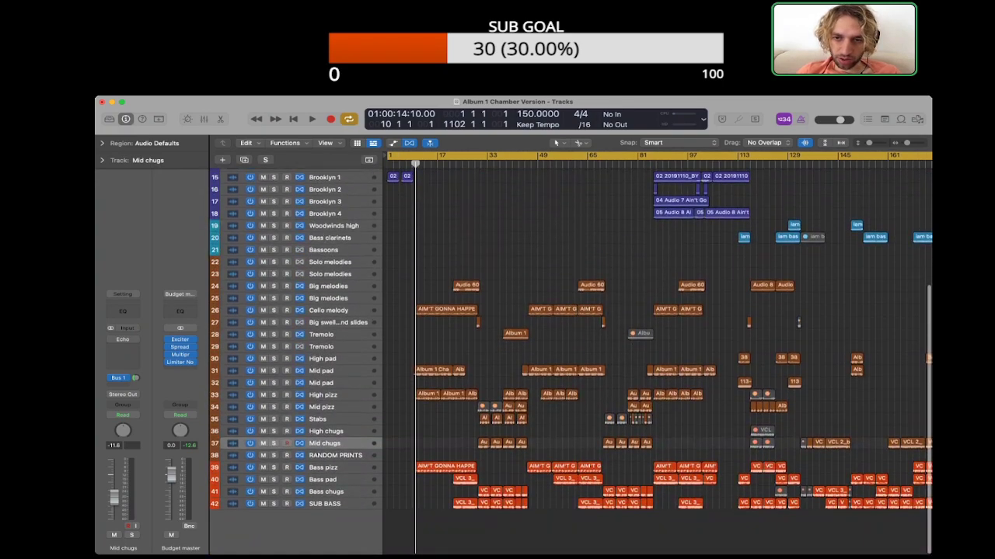
scroll(657, 342, "right", 20)
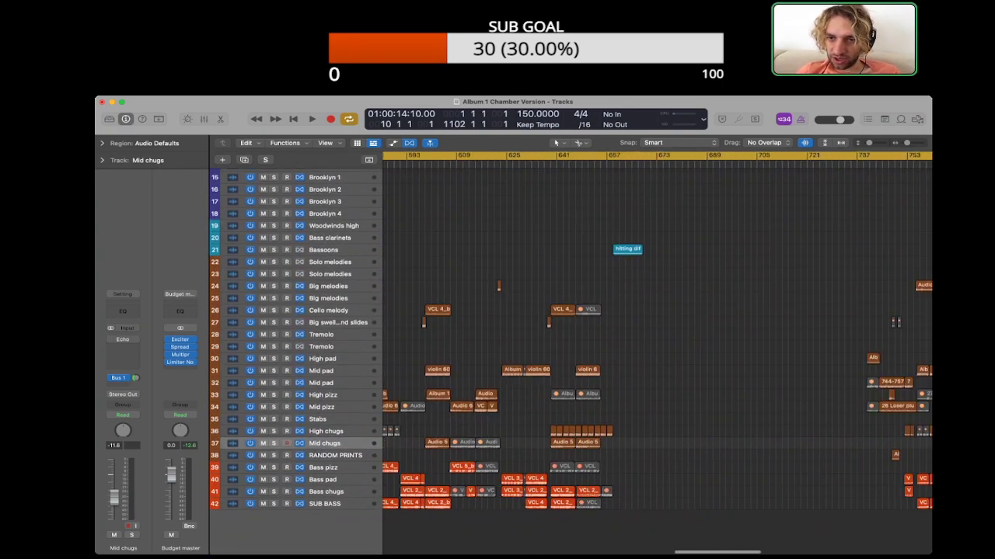
scroll(657, 350, "down", 8)
scroll(657, 350, "up", 8)
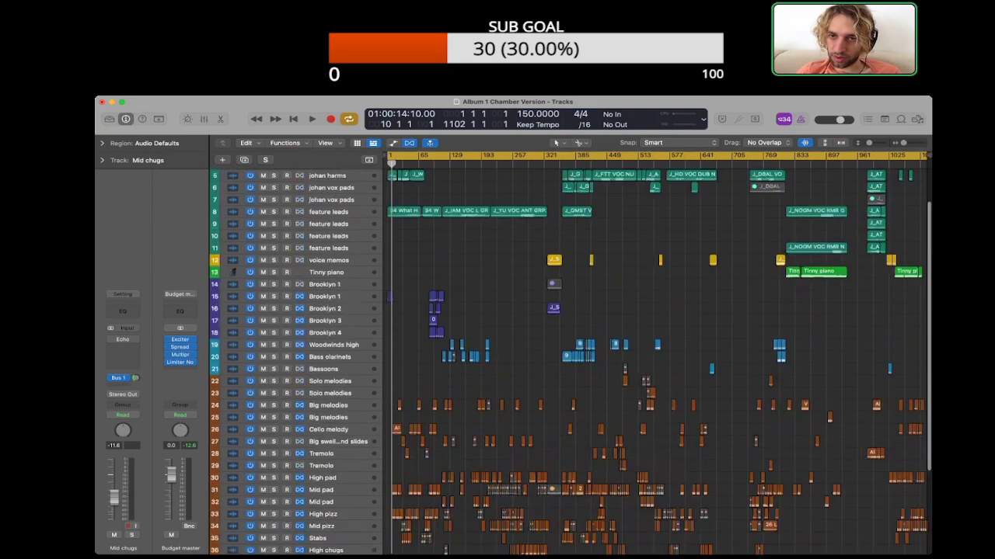
scroll(657, 350, "down", 8)
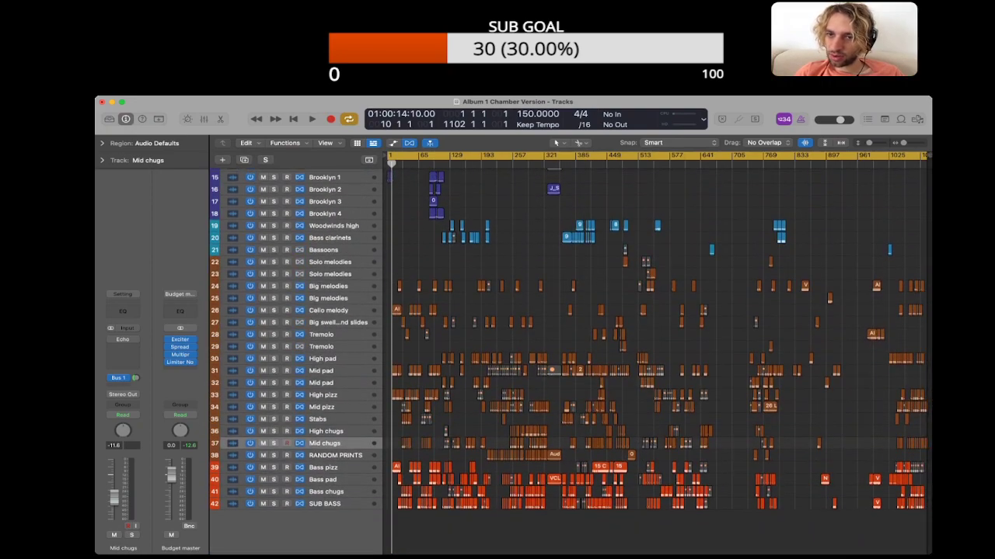
Step: Open the project notes and read the song comments from WHAT HAPPENING through NO ONE GETS ME
left_click(885, 119)
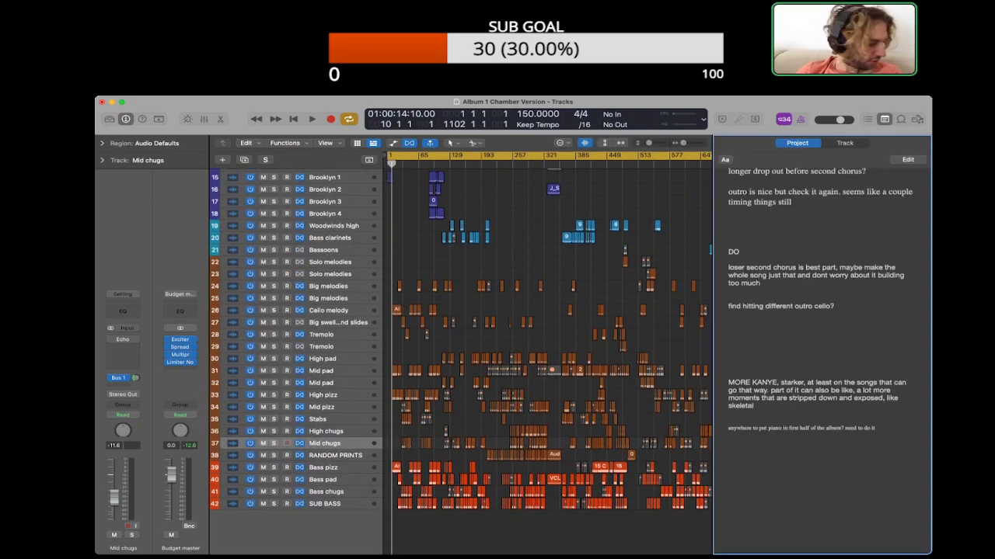
scroll(821, 362, "up", 15)
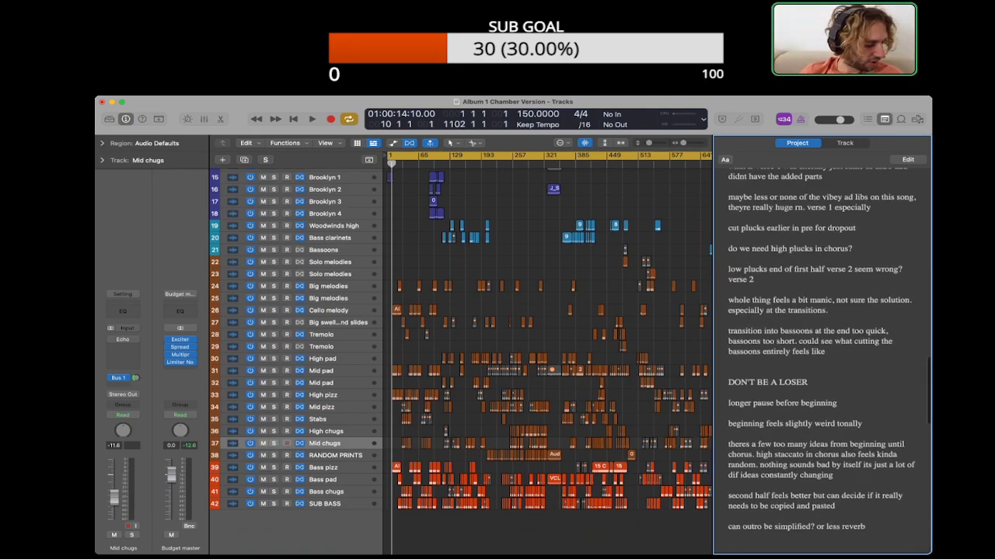
scroll(821, 362, "up", 10)
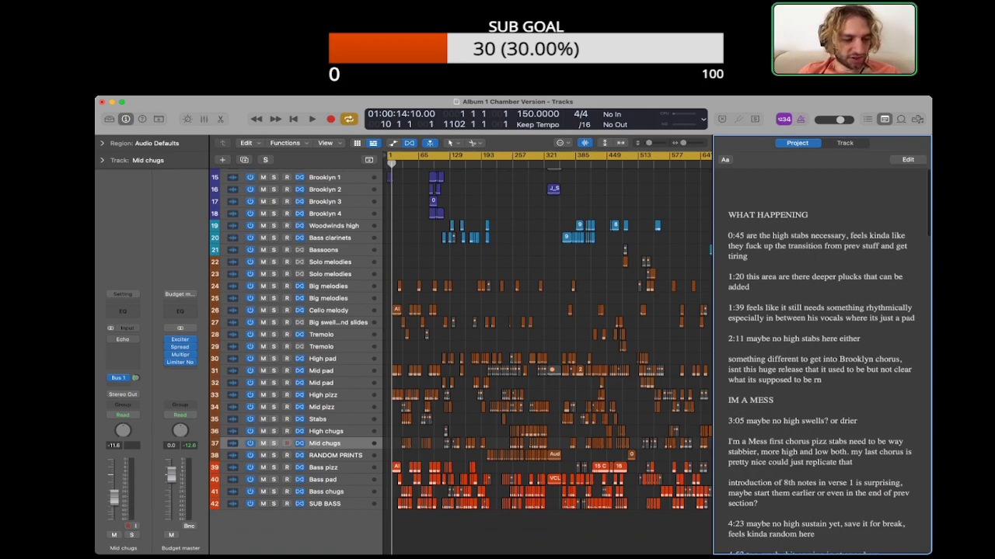
scroll(821, 361, "down", 3)
scroll(821, 361, "down", 20)
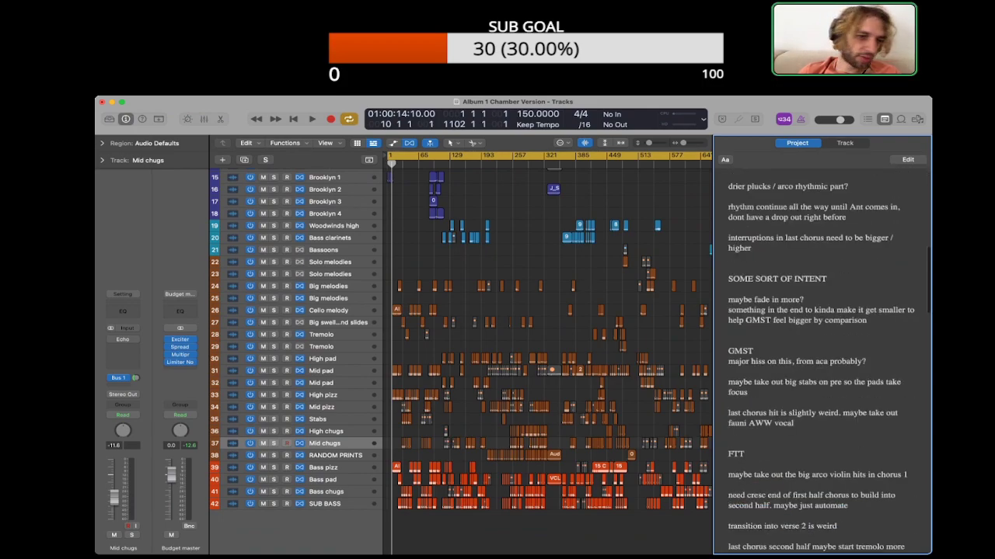
scroll(820, 362, "down", 20)
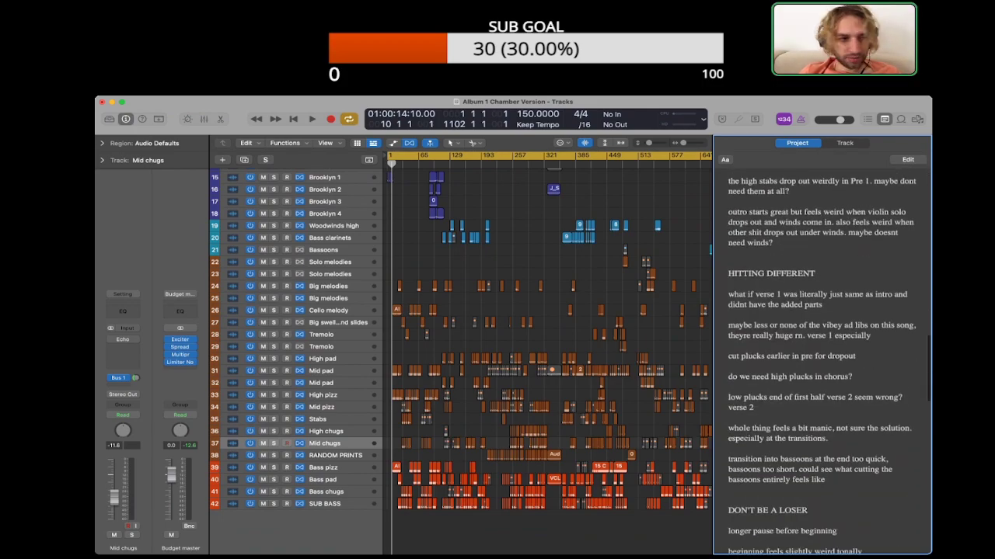
scroll(821, 361, "down", 16)
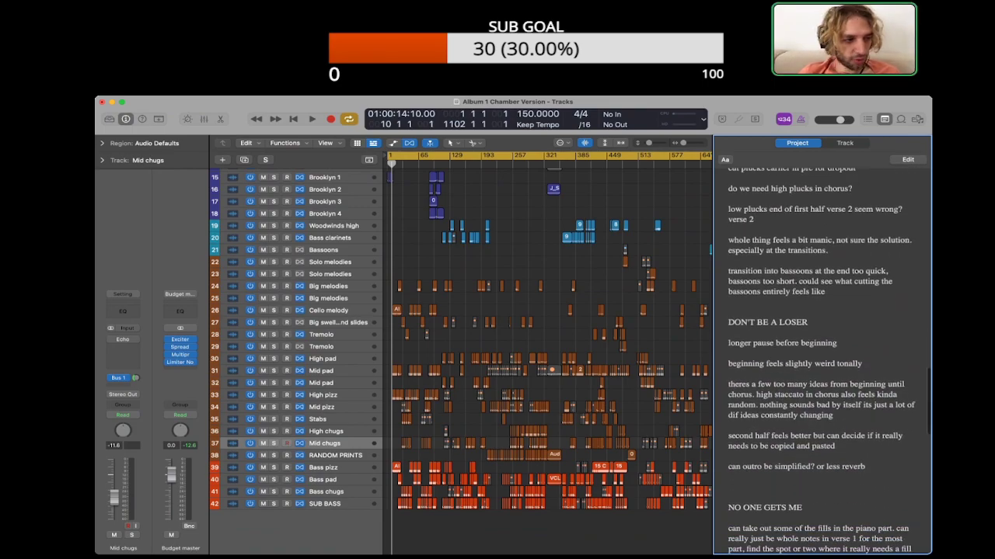
scroll(820, 361, "down", 1)
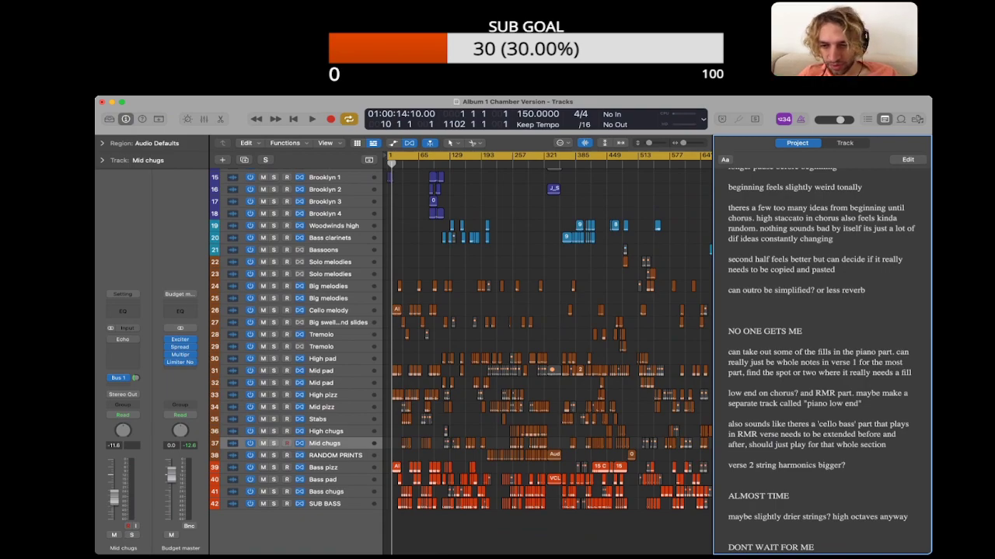
Step: Return to the start of the project notes and open them for editing at the 0:45 comment under WHAT HAPPENING
key("super+Tab")
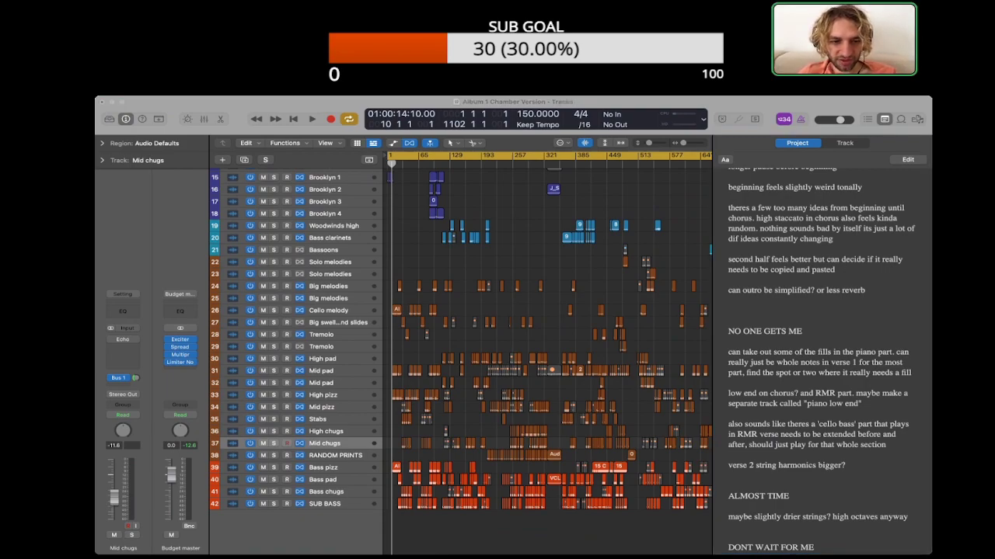
key("super+Tab")
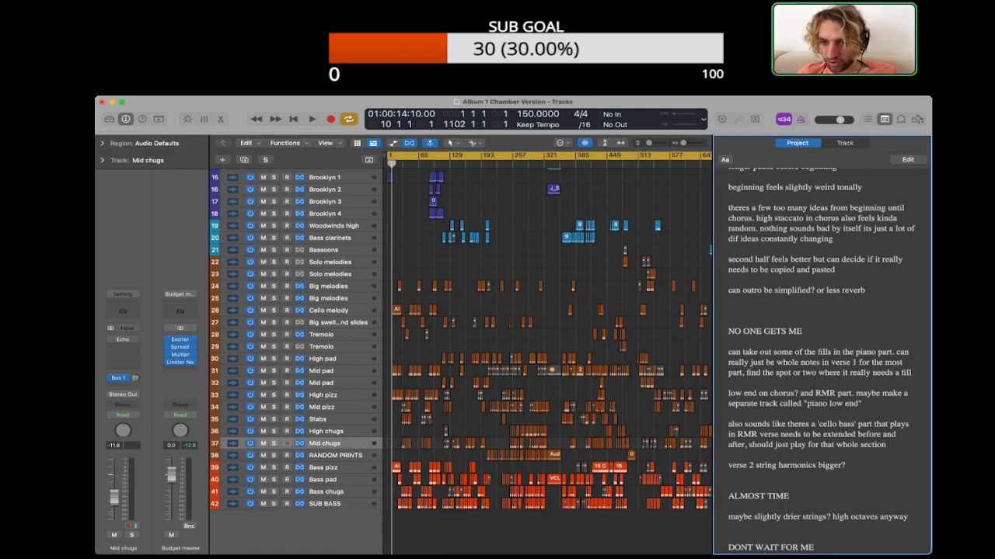
scroll(820, 361, "down", 20)
scroll(820, 361, "down", 1)
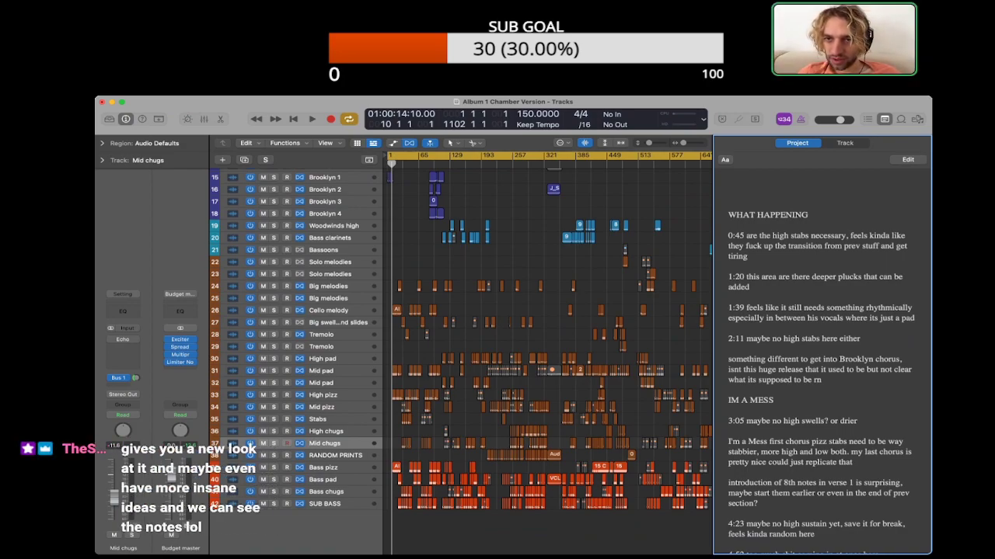
triple_click(816, 245)
left_click(736, 245)
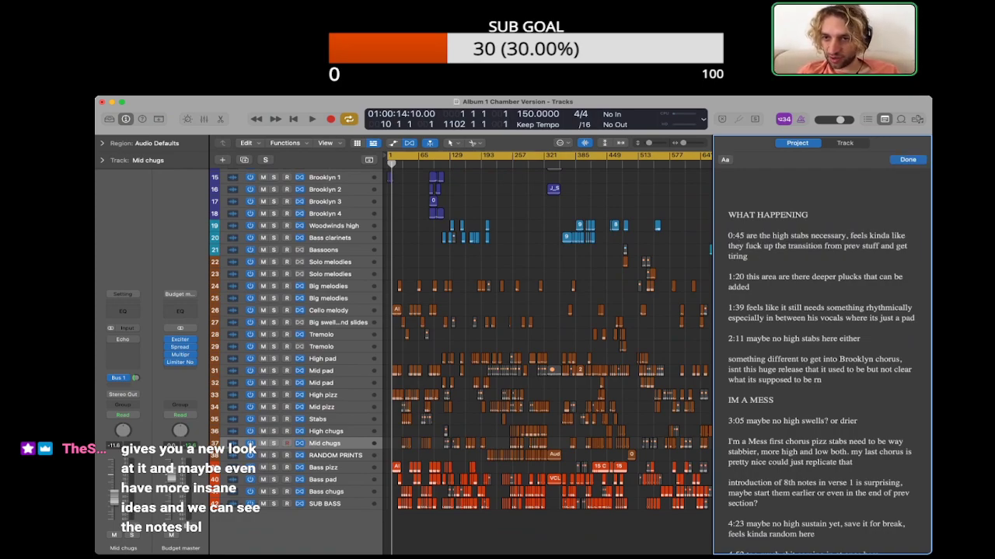
Step: Play the opening song's lead-in to the 0:45 note, moving playback ahead to about bar 28
scroll(548, 342, "up", 10)
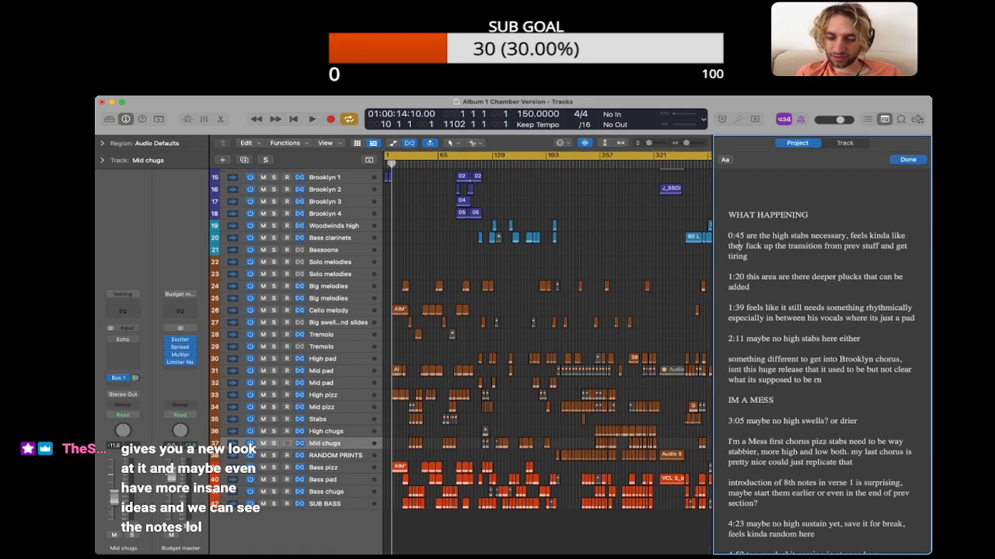
scroll(548, 342, "right", 2)
left_click(509, 164)
key("space")
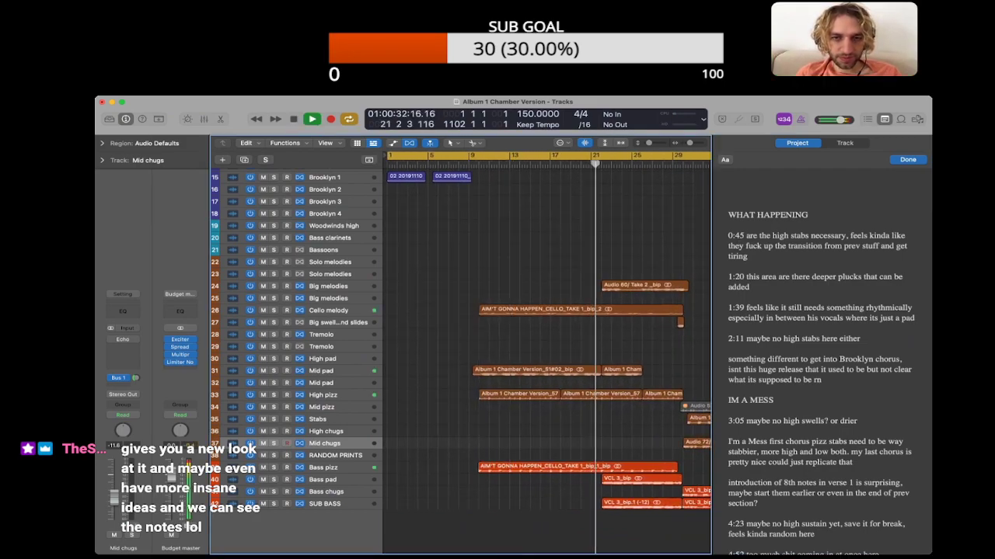
scroll(546, 341, "right", 6)
left_click(543, 163)
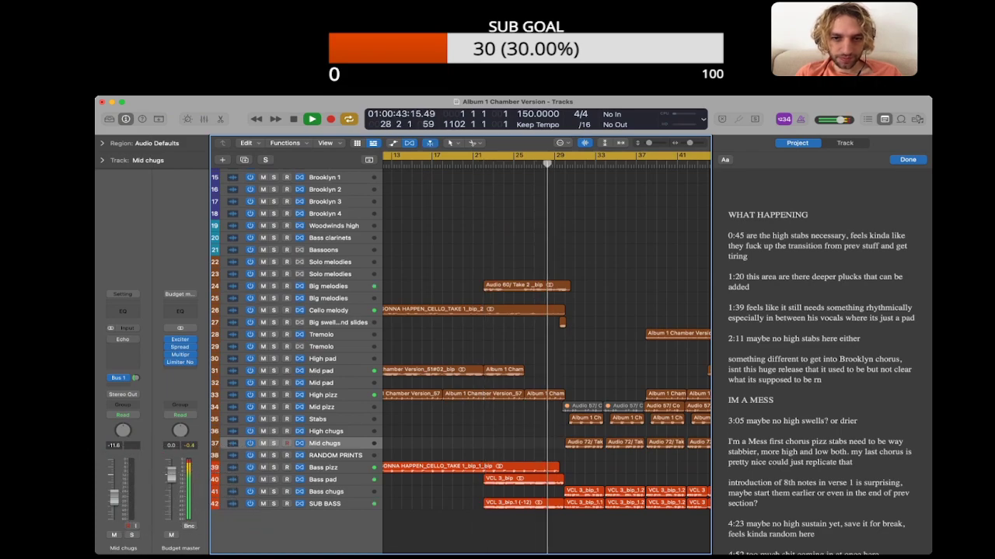
Step: Select the Stabs track and replay the transition from about bar 29 to judge the high stabs
scroll(546, 342, "right", 4)
scroll(546, 342, "up", 6)
scroll(546, 341, "down", 6)
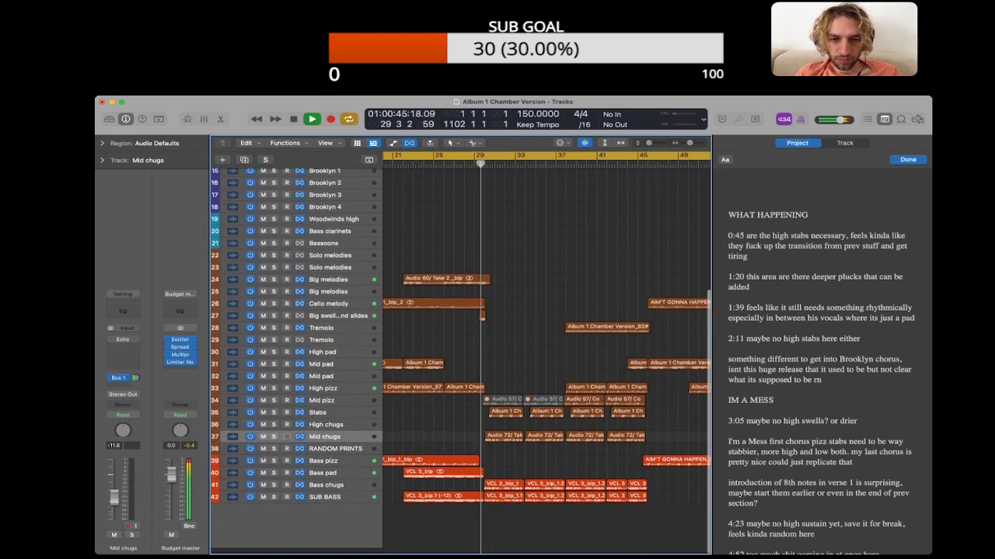
left_click(326, 419)
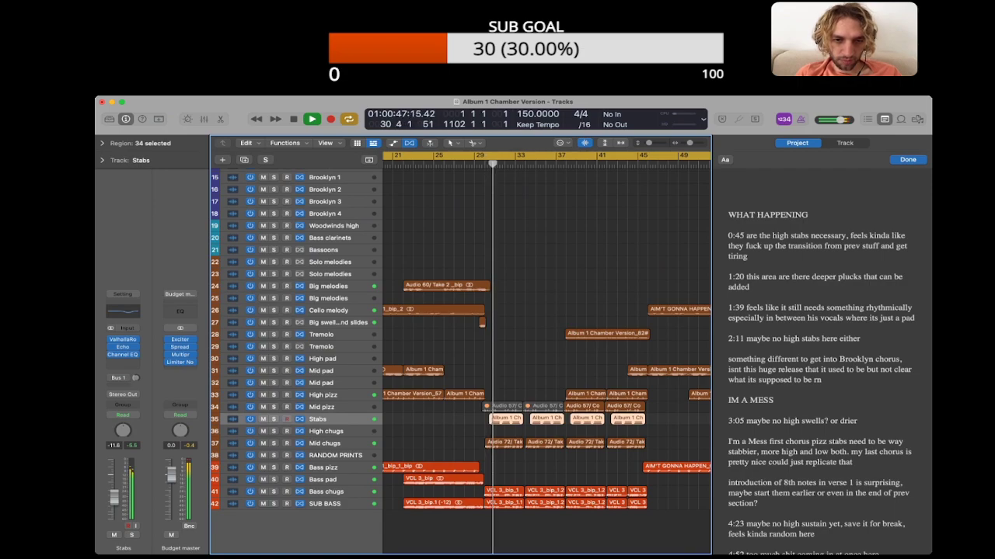
key("space")
double_click(473, 165)
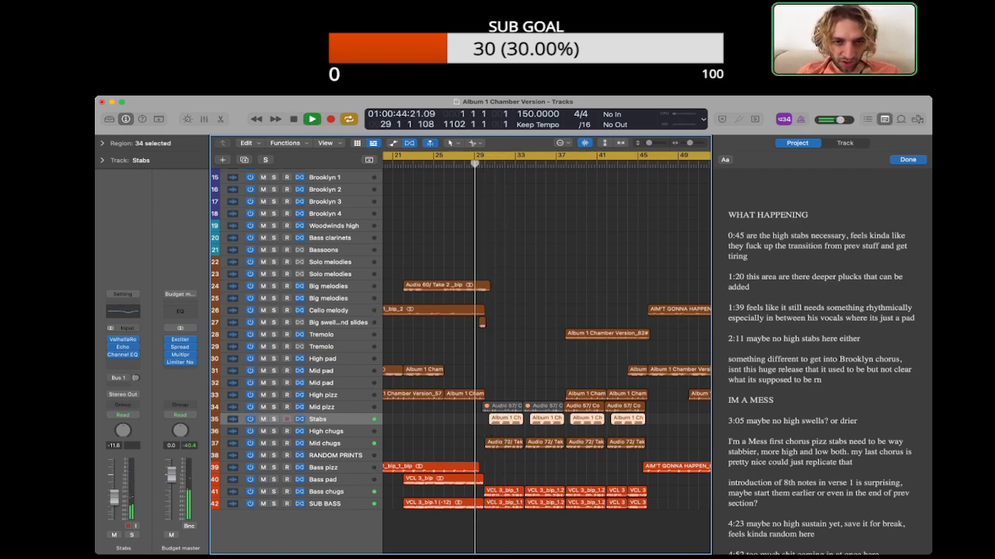
Step: Select the Big swells and slides track, audition the transition with that track muted, unmute it and stop playback
left_click(335, 322)
key("space")
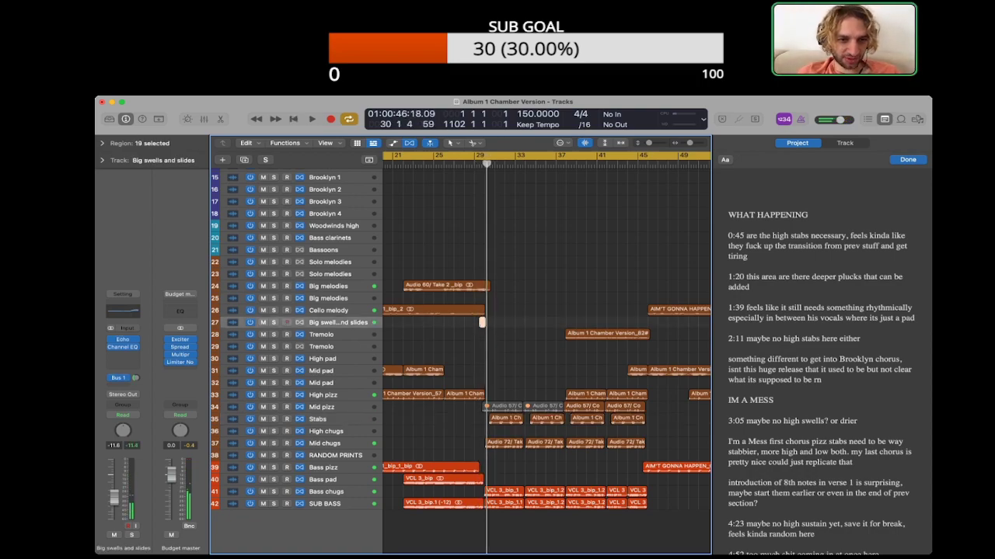
key("space")
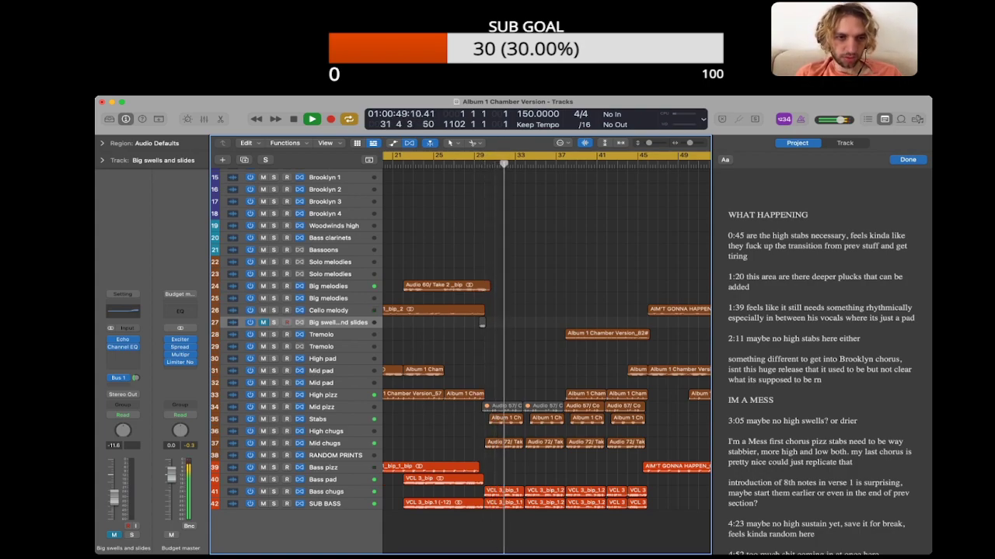
key("m")
key("space")
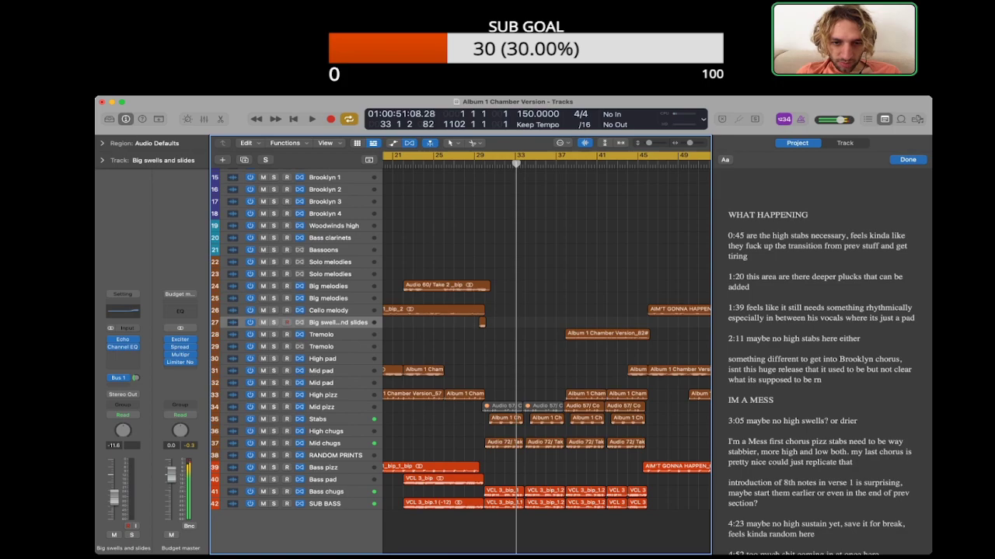
Step: Audition the transition with the four Stabs regions around bars 30–45 selected and mute the first two of them
left_click_drag(471, 417, 624, 418)
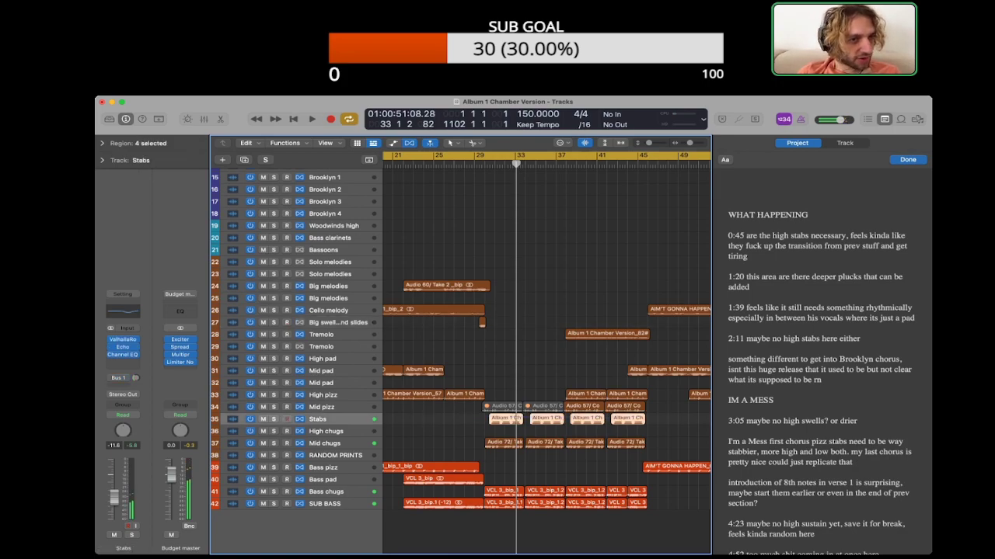
left_click(102, 144)
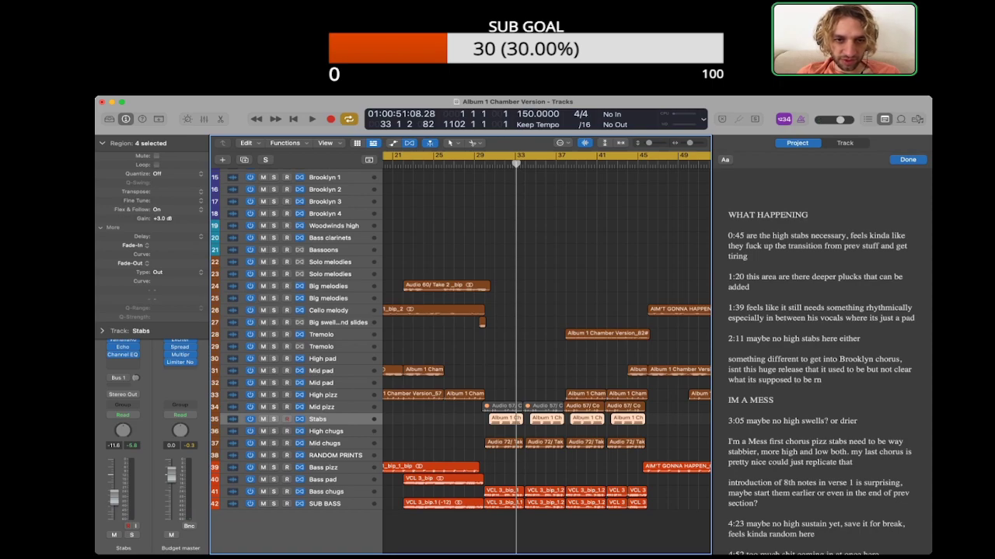
key("space")
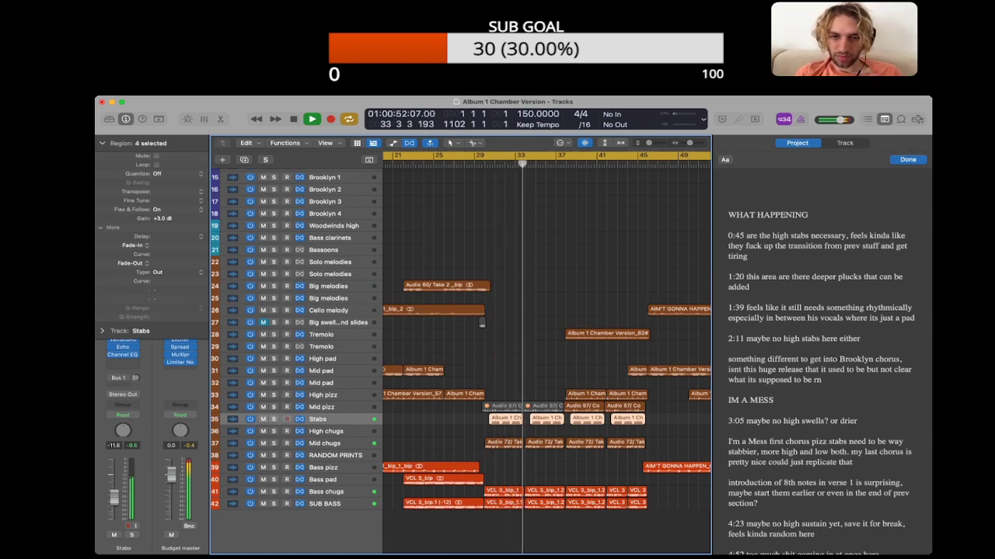
key("space")
left_click_drag(459, 424, 550, 420)
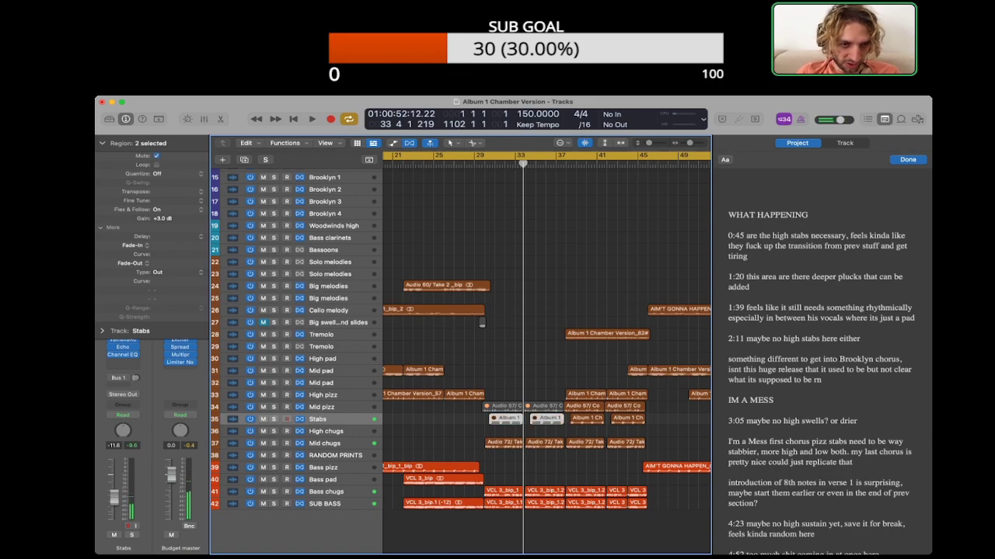
Step: Replay the transition from about bar 25 with the first Stabs regions muted and select the Big swells and slides track
key("shift+comma")
key("space")
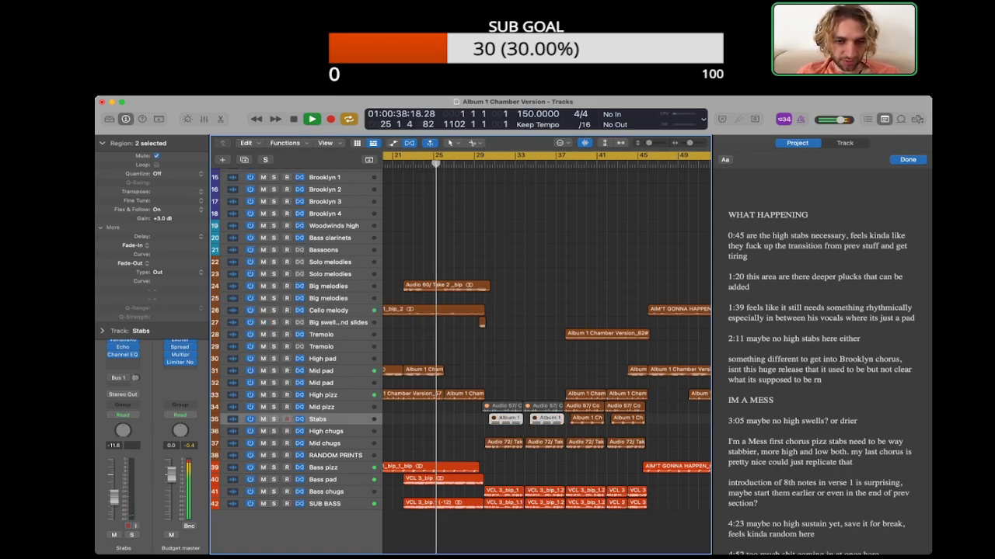
key("alt+shift+d")
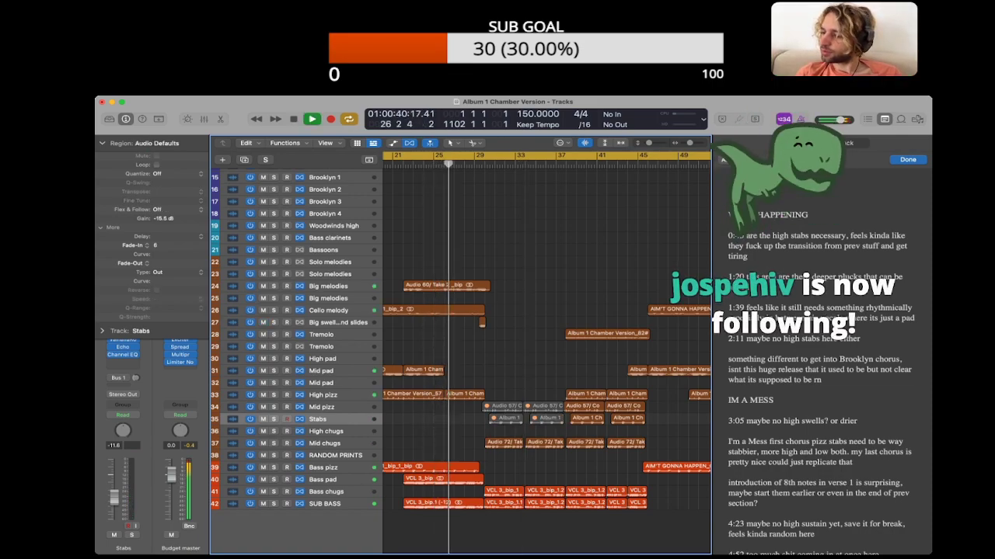
left_click(101, 143)
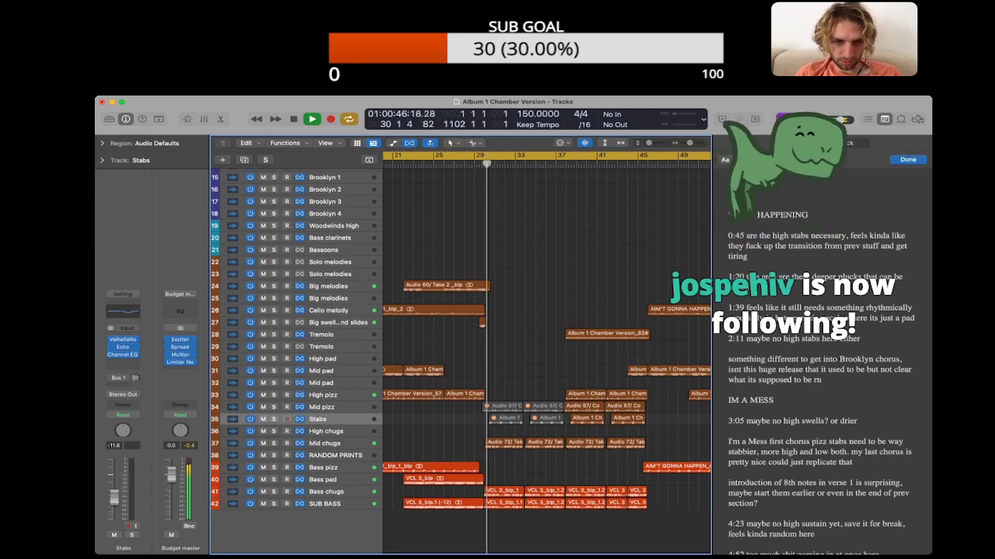
scroll(545, 357, "down", 1)
left_click(338, 321)
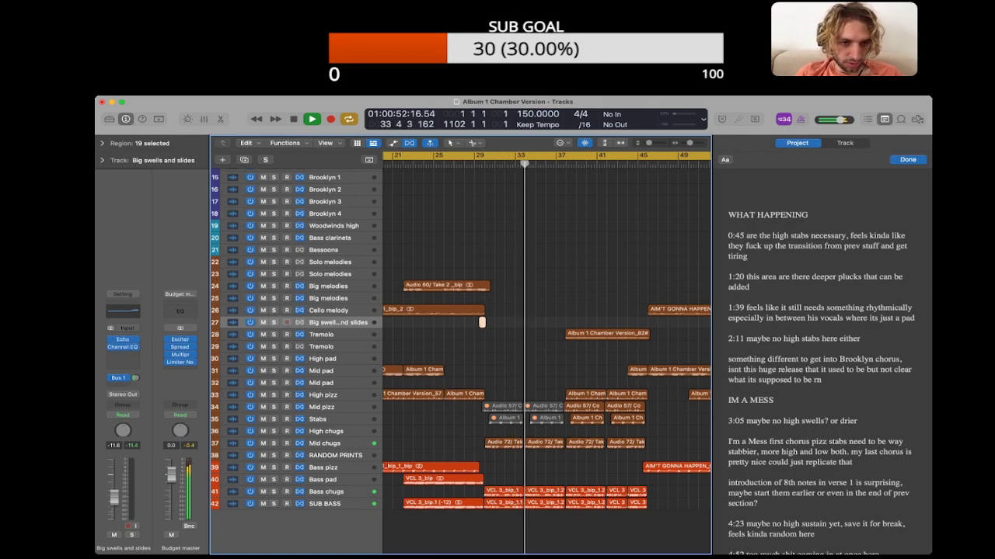
key("Up")
key("Down")
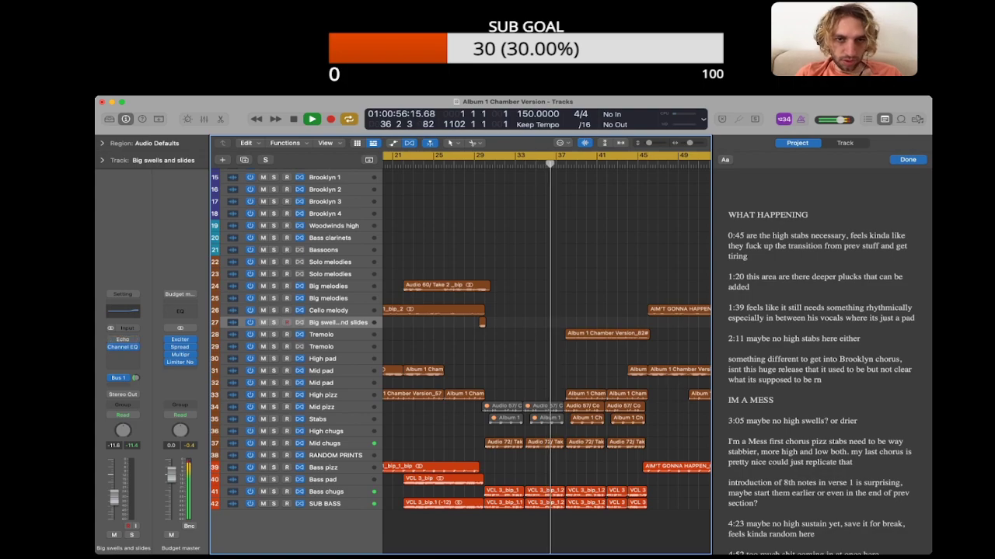
Step: Hide the project notes and replay the transition from about bar 29 with the tracks enlarged
scroll(546, 354, "down", 10)
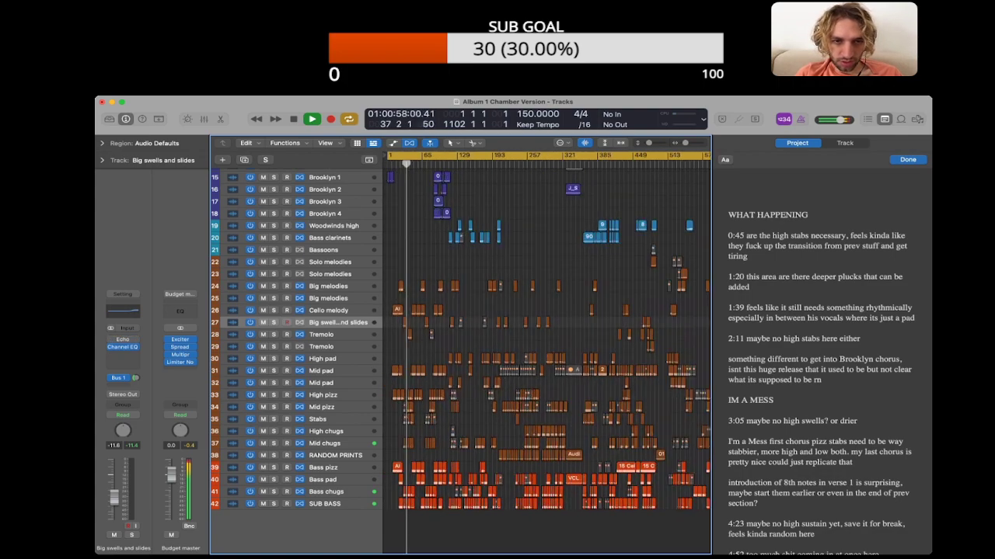
scroll(546, 354, "up", 10)
scroll(546, 353, "left", 5)
scroll(546, 354, "right", 4)
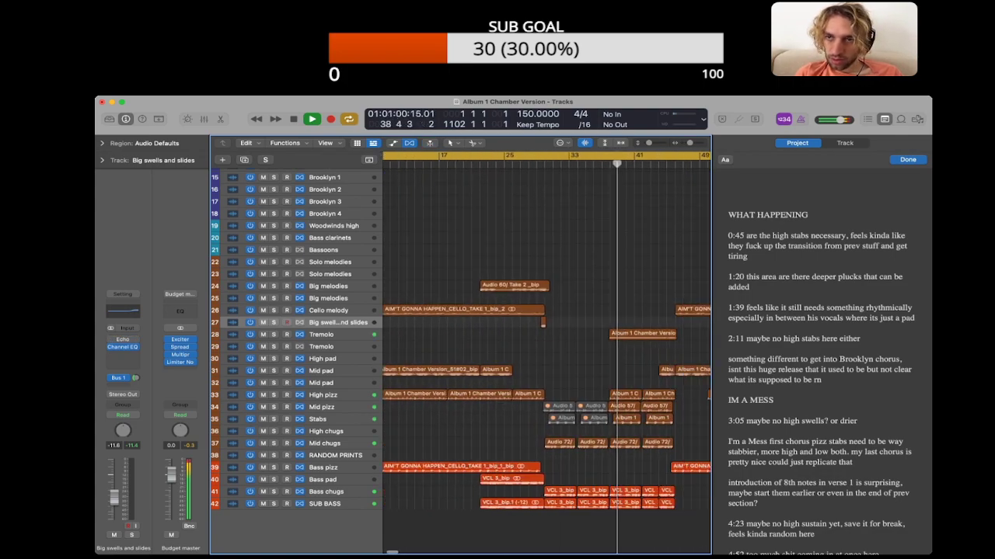
key("alt+super+p")
scroll(547, 353, "down", 1)
left_click(535, 164)
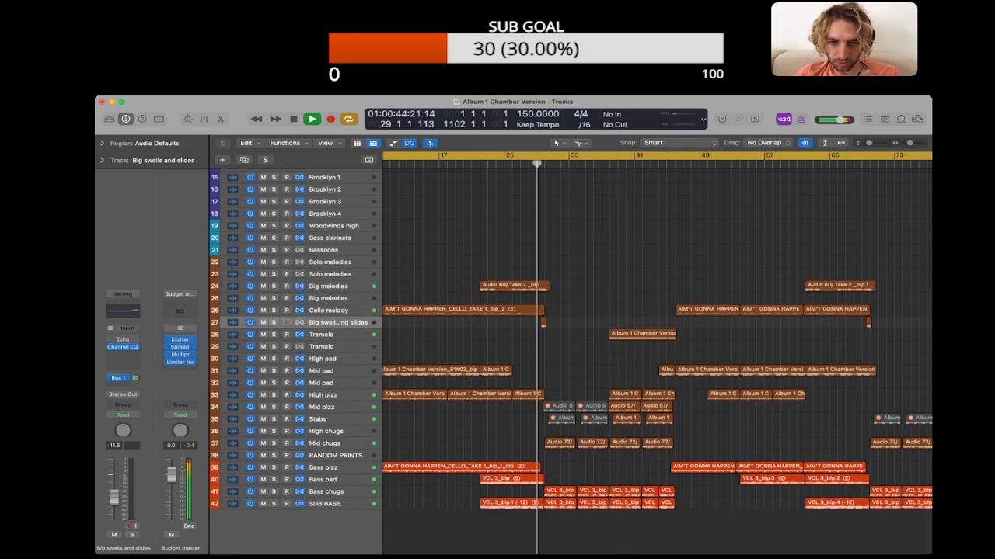
scroll(536, 307, "up", 4)
scroll(542, 319, "down", 4)
scroll(542, 318, "up", 3)
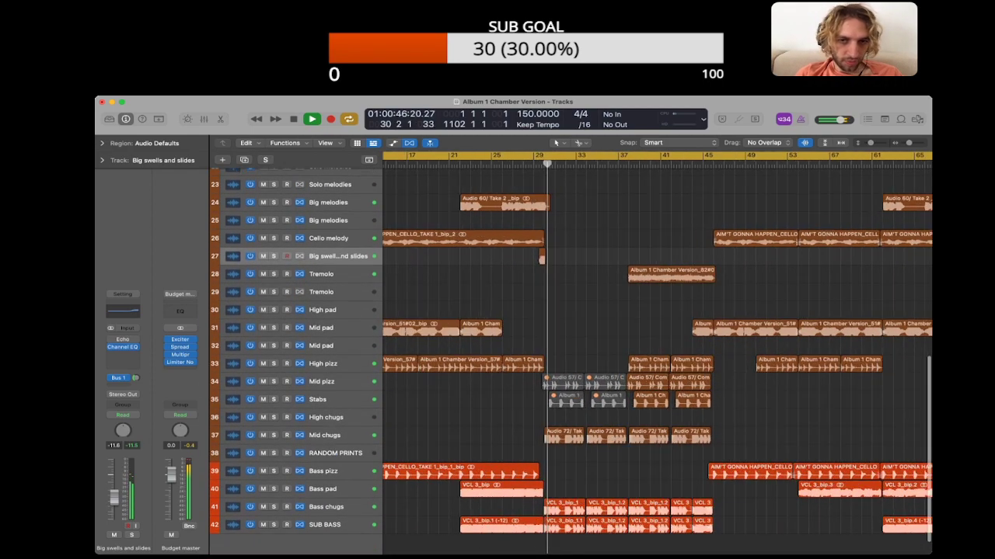
scroll(541, 318, "right", 2)
Step: Stop playback and bounce the short Big swells and slides region at about bar 29 in place onto a new track
key("space")
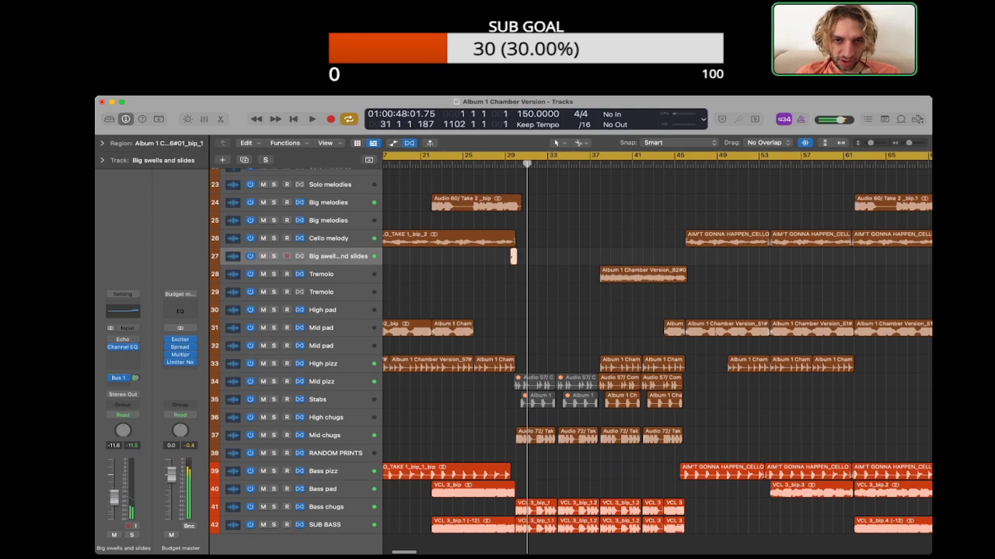
key("ctrl+b")
key("Return")
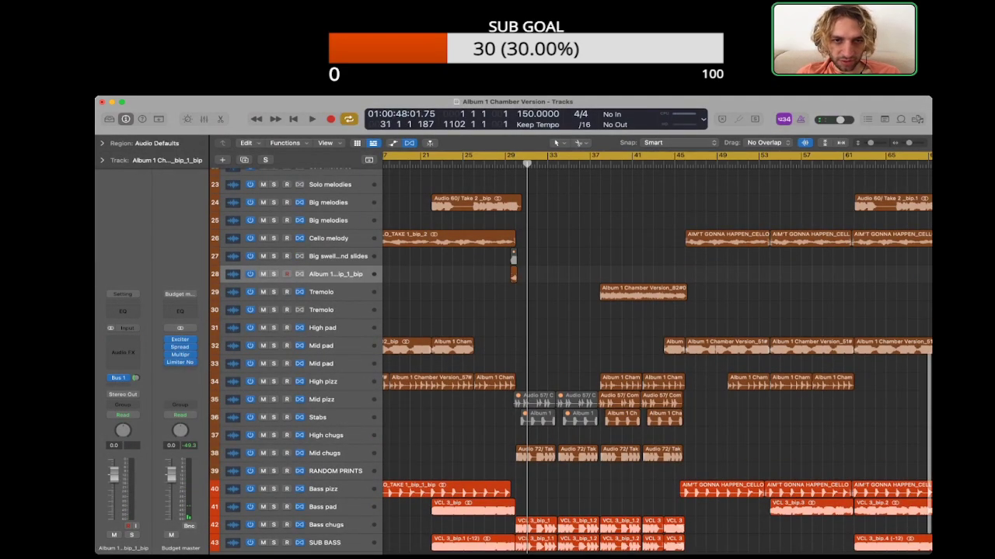
Step: Move the bounced swell region to the RANDOM PRINTS track and delete the emptied bounce track
scroll(571, 361, "down", 2)
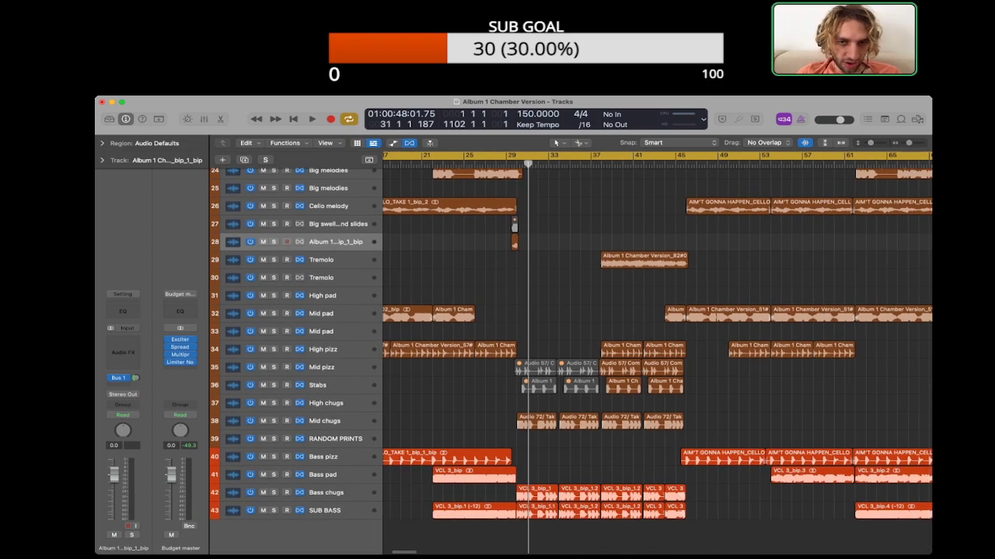
left_click_drag(514, 242, 513, 440)
scroll(571, 360, "up", 1)
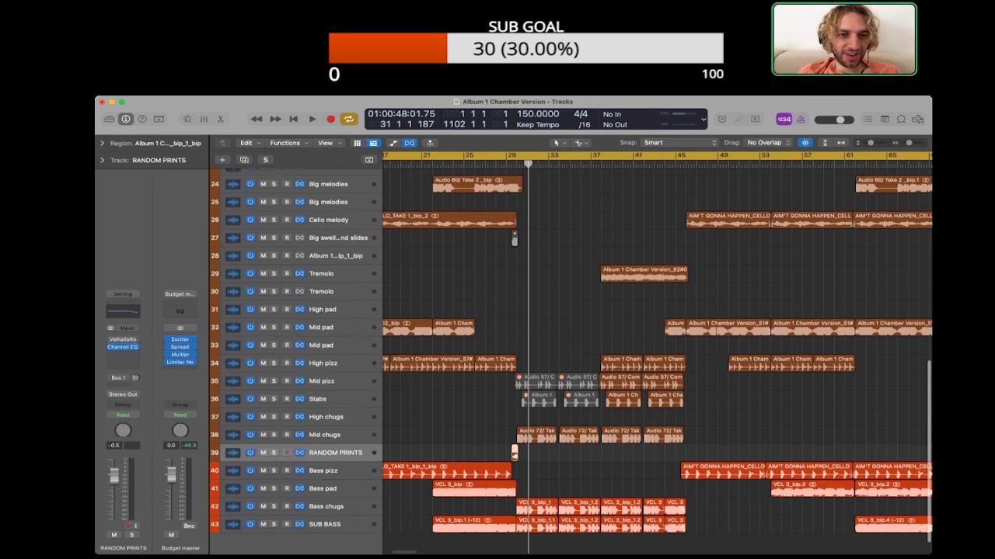
left_click(336, 261)
key("super+BackSpace")
left_click(514, 243)
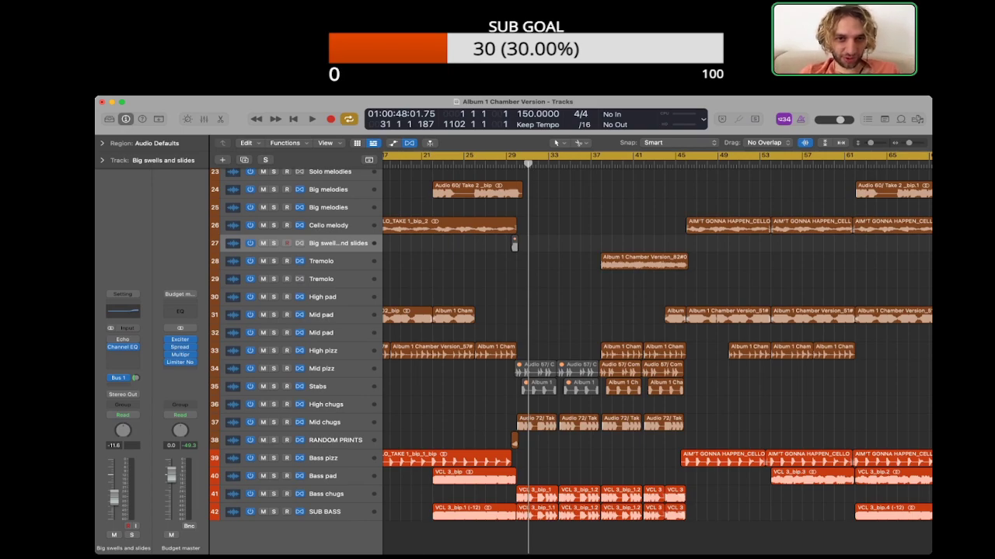
Step: Examine the opening song's arrangement from bar 1 to about bar 129 around the swell transition
key("super+Left")
key("super+Left")
key("super+Left")
key("super+Left")
key("super+Left")
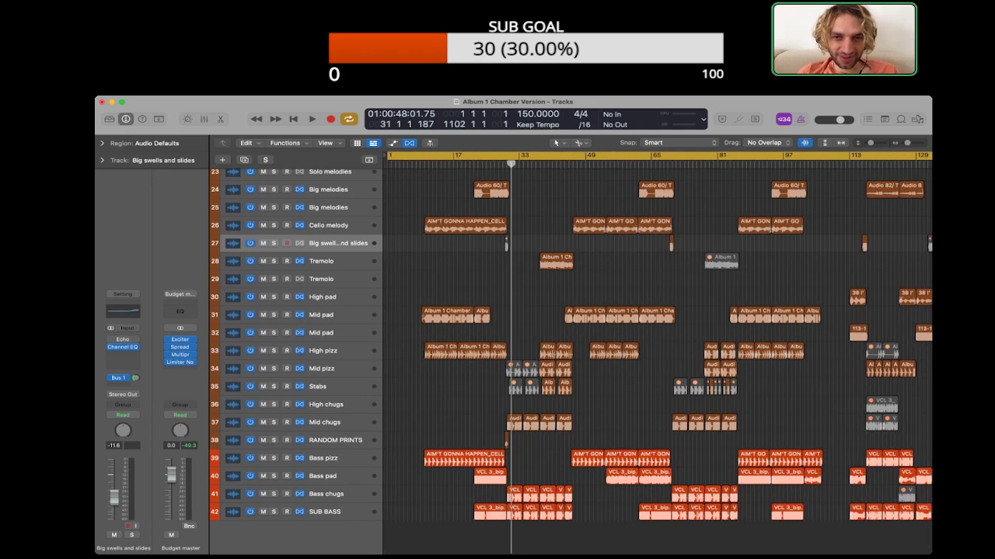
scroll(658, 353, "left", 3)
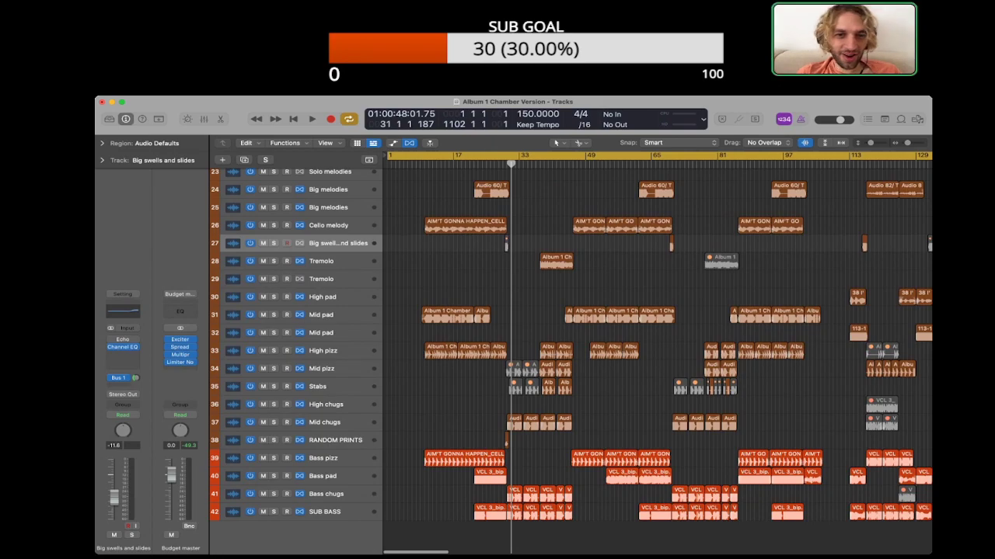
scroll(658, 354, "up", 1)
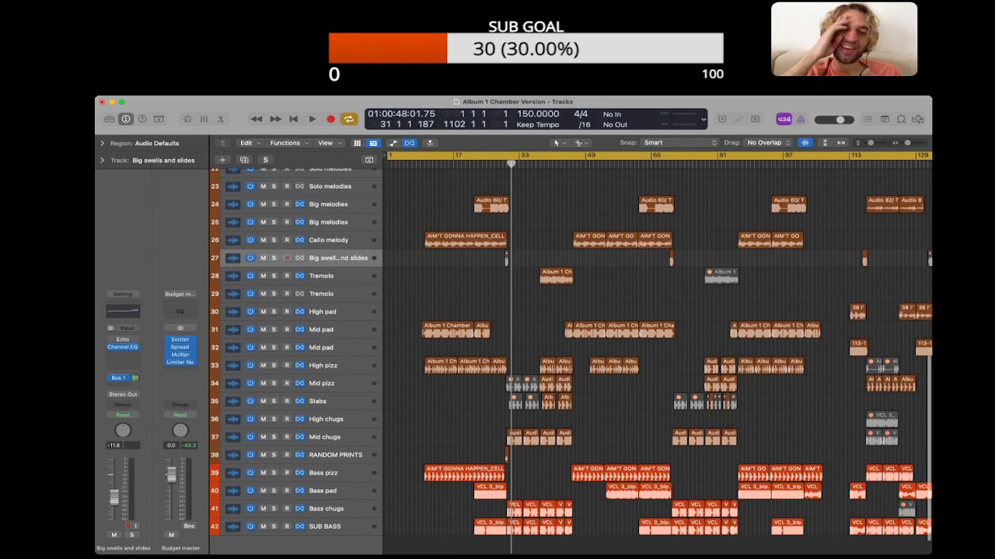
scroll(657, 354, "down", 2)
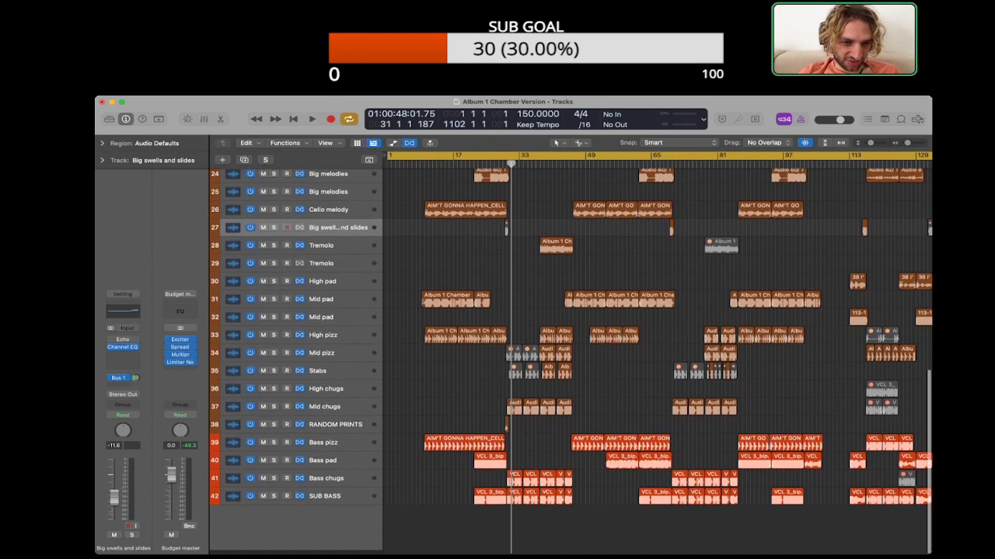
Step: Solo the Mid chugs track, listen to its chugs around bar 30 and turn the solo off again
left_click(334, 394)
key("Down")
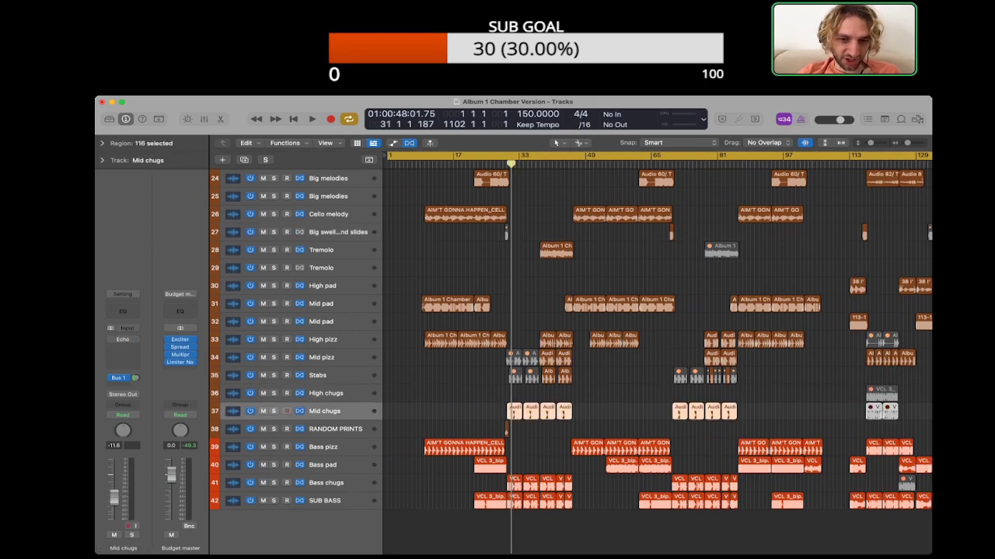
key("s")
key("super+Right")
key("super+Right")
key("super+Right")
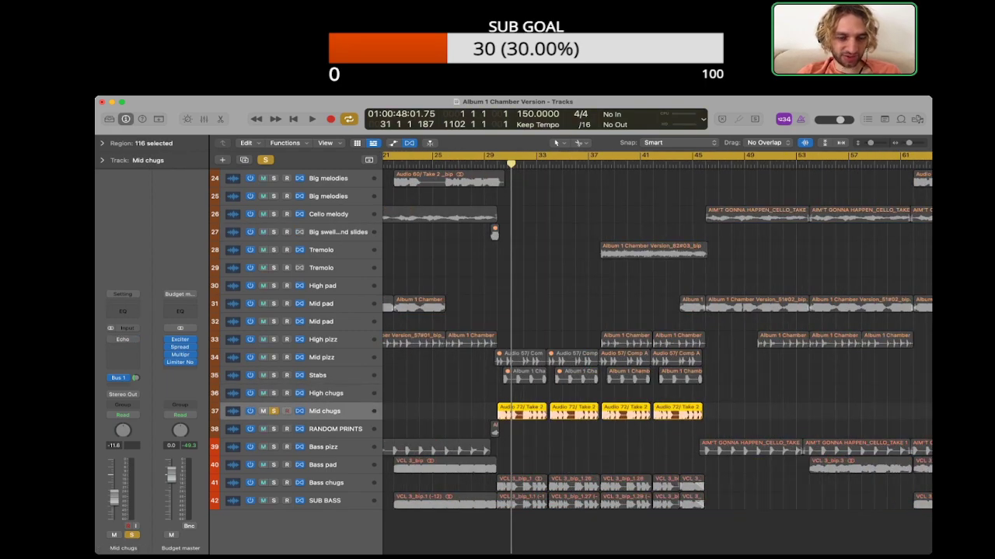
key("space")
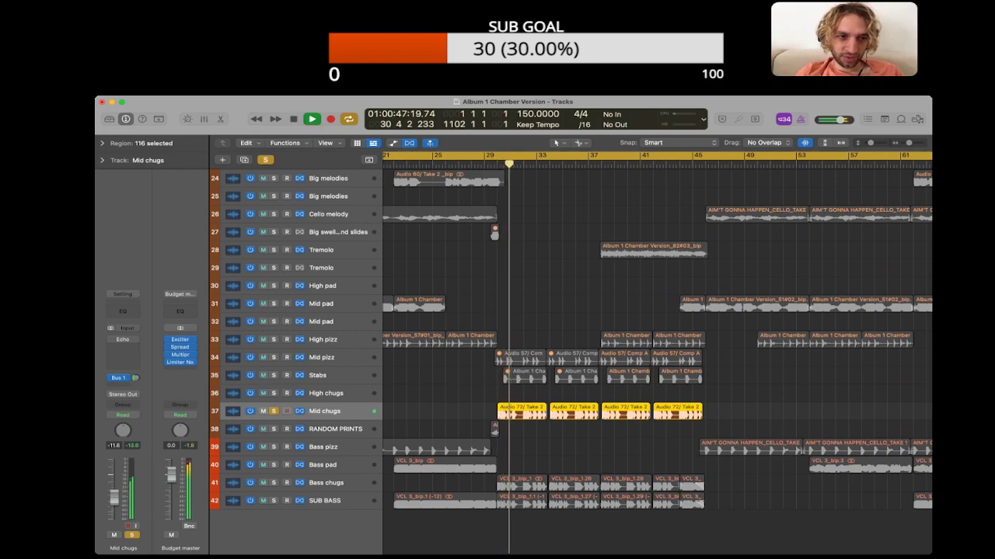
key("space")
key("s")
Step: Examine the muted swell region on the Big swells and slides track and its surroundings around bars 29–61
scroll(572, 354, "up", 2)
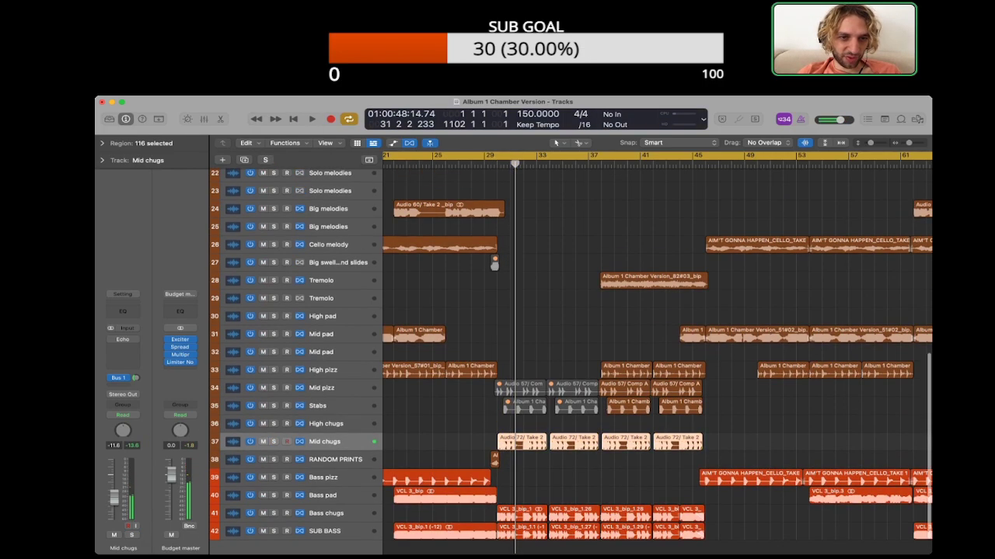
left_click(337, 263)
scroll(571, 311, "left", 3)
left_click(621, 262)
scroll(622, 311, "down", 1)
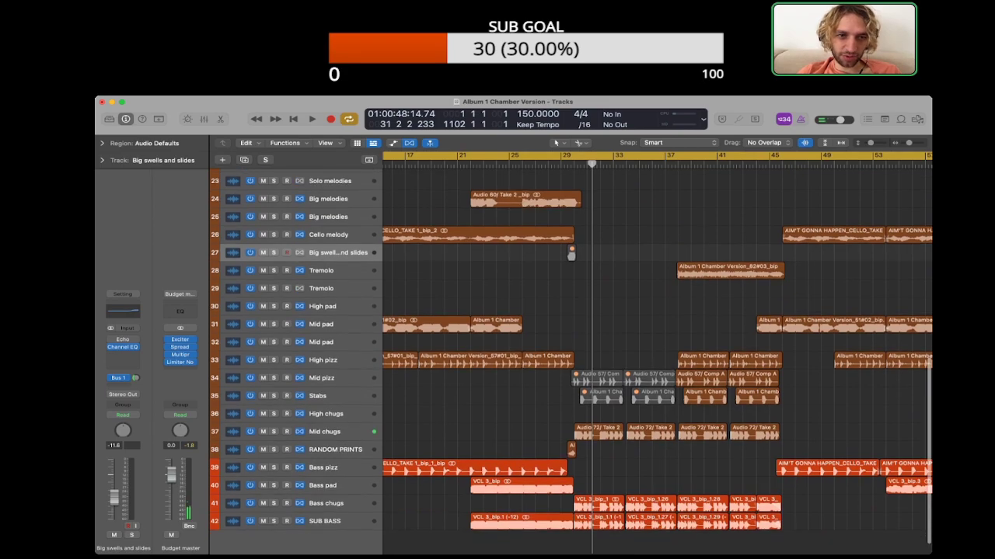
scroll(657, 354, "right", 2)
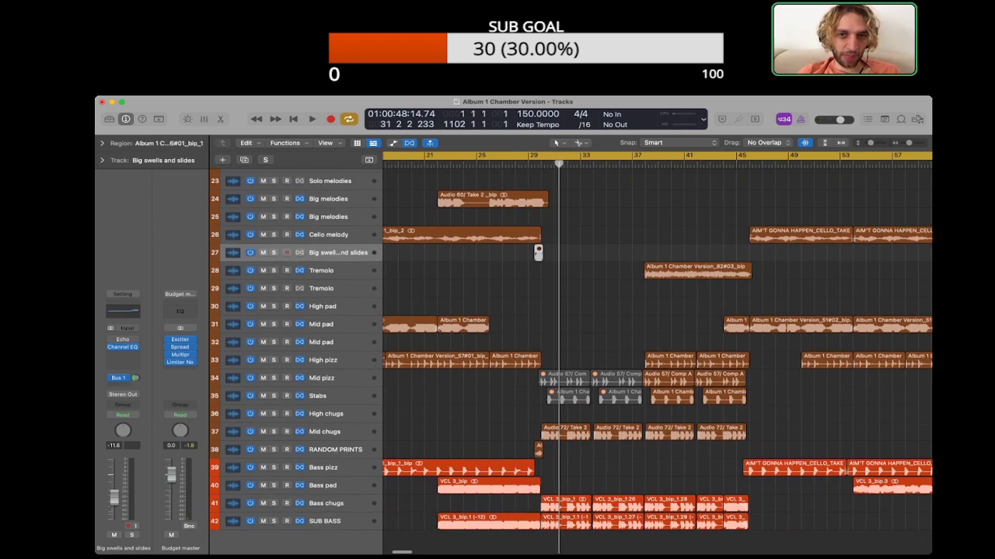
scroll(657, 353, "down", 10)
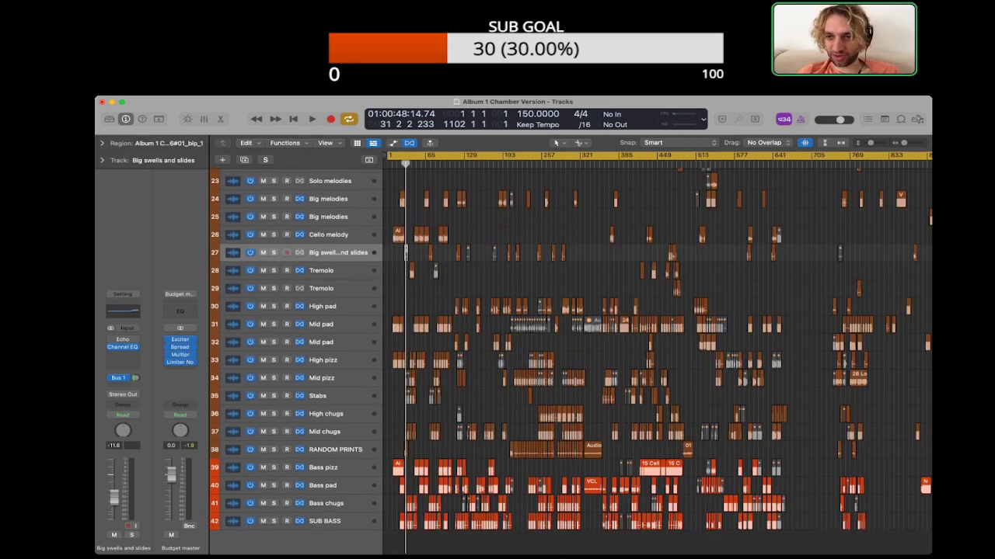
scroll(405, 252, "up", 6)
scroll(498, 252, "left", 3)
scroll(499, 252, "up", 4)
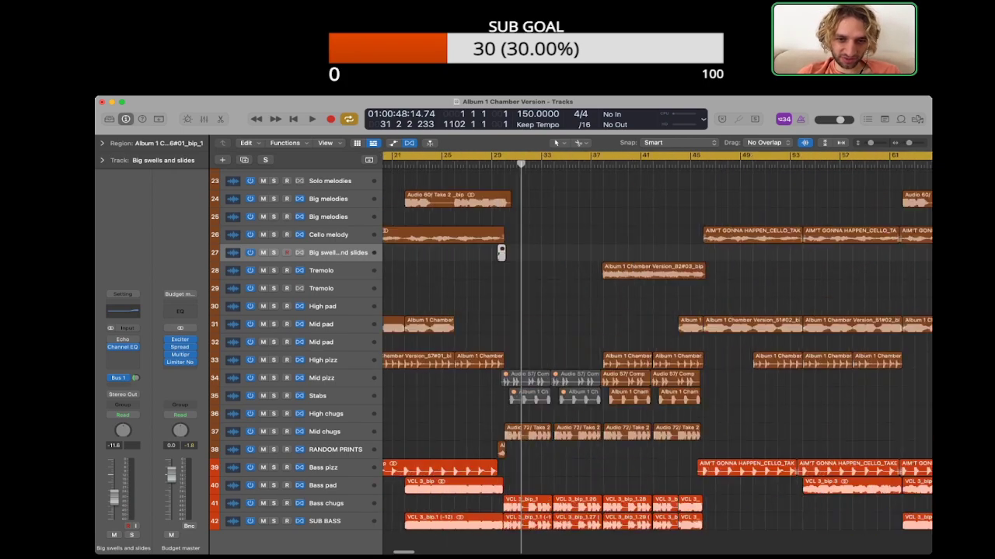
scroll(499, 252, "down", 1)
Step: Play the transition with the bounced swell on RANDOM PRINTS, stop playback, then select that region and check its parameters
left_click(500, 429)
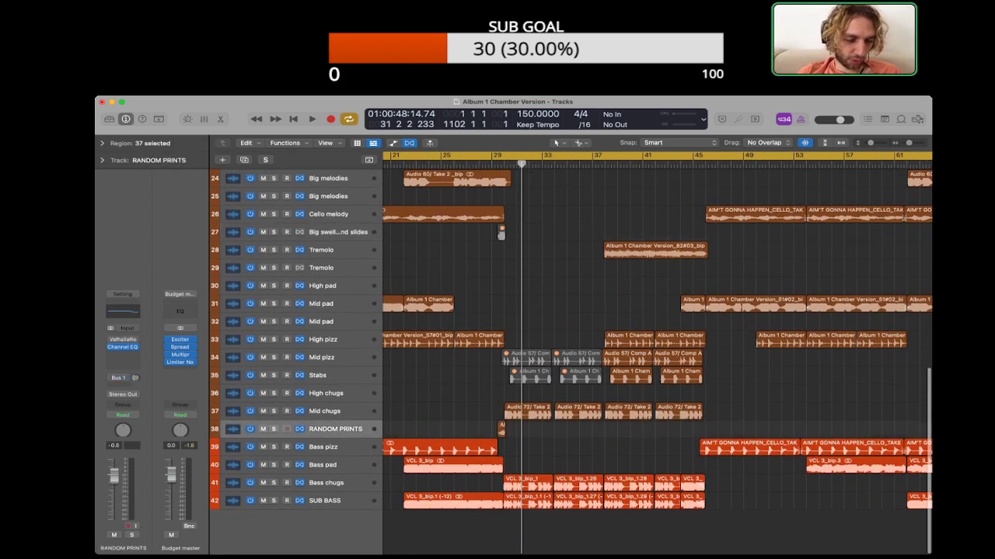
key("super+Right")
key("super+Right")
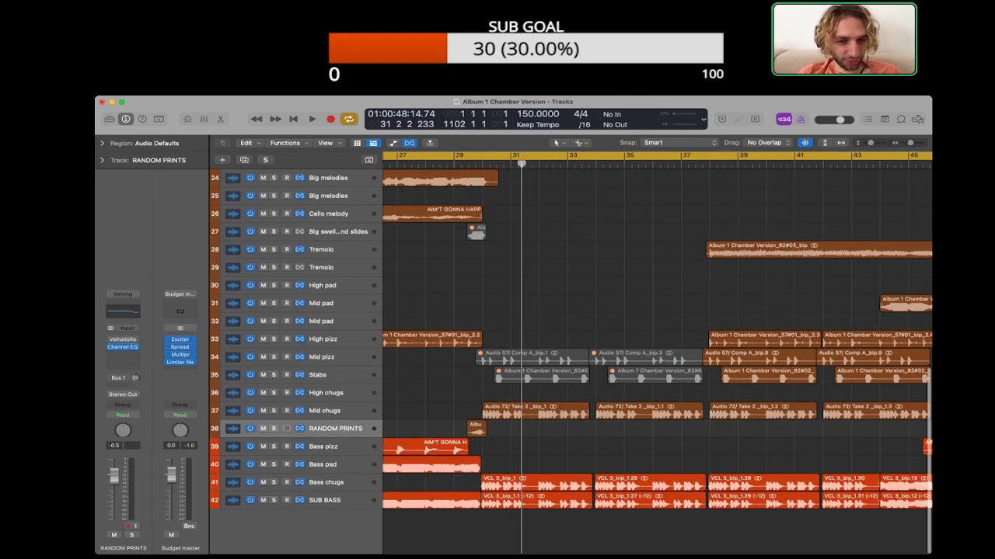
key("space")
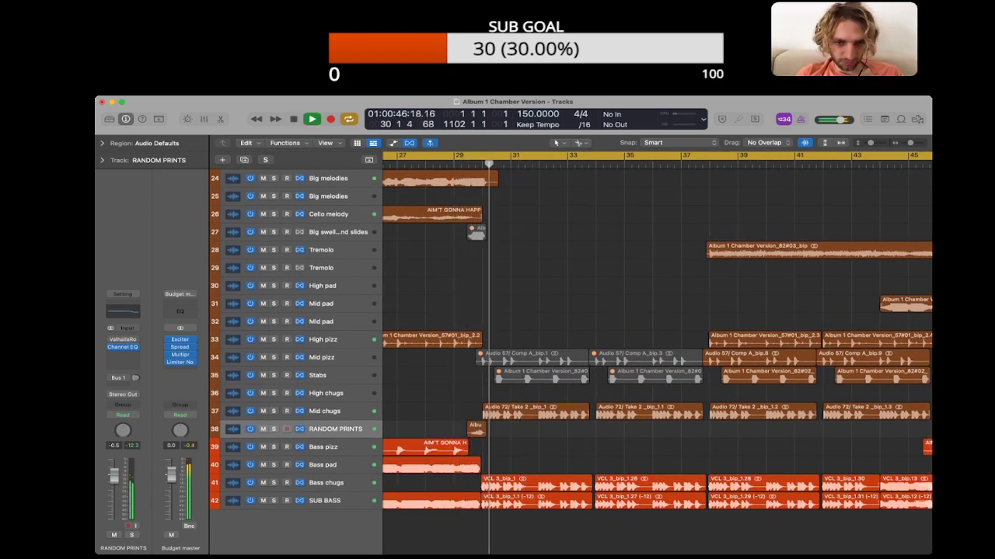
left_click(476, 429)
key("space")
left_click(101, 143)
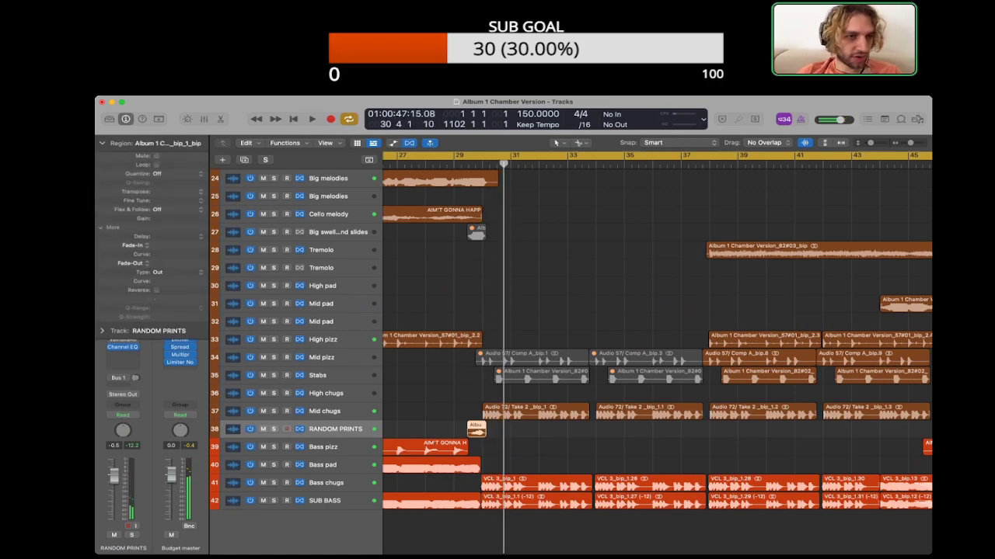
left_click(102, 143)
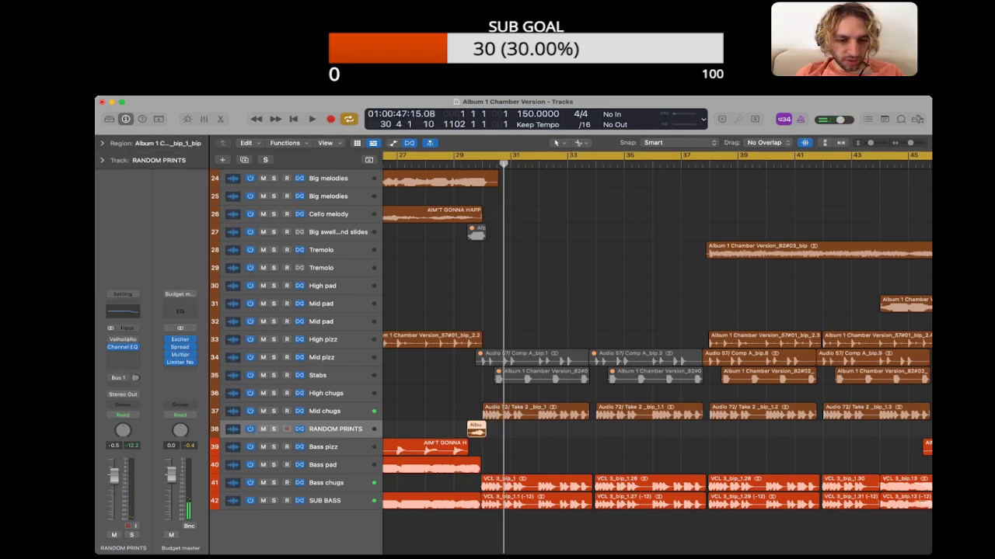
Step: Check the bounced swell's region parameters, play it through the transition, then delete the region from the RANDOM PRINTS track
left_click(102, 143)
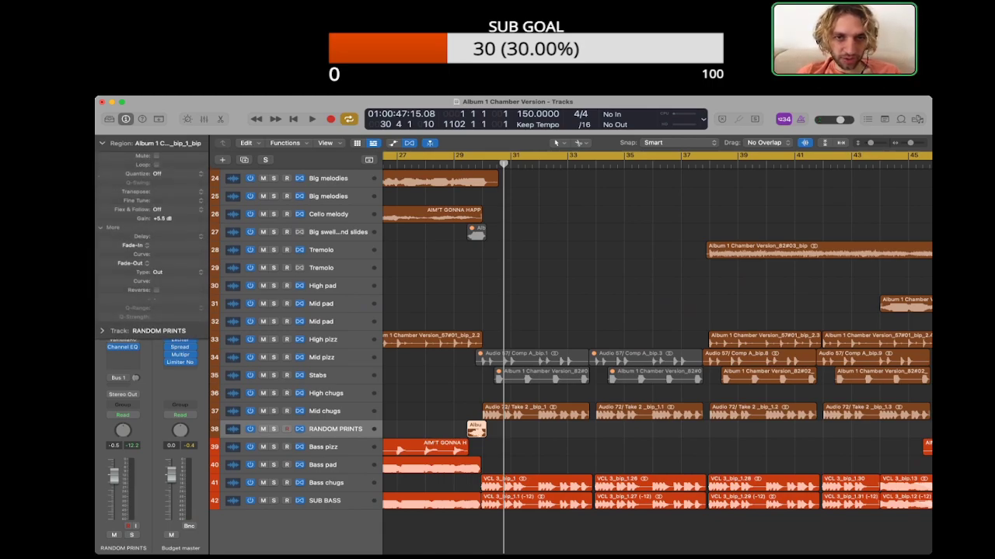
key("space")
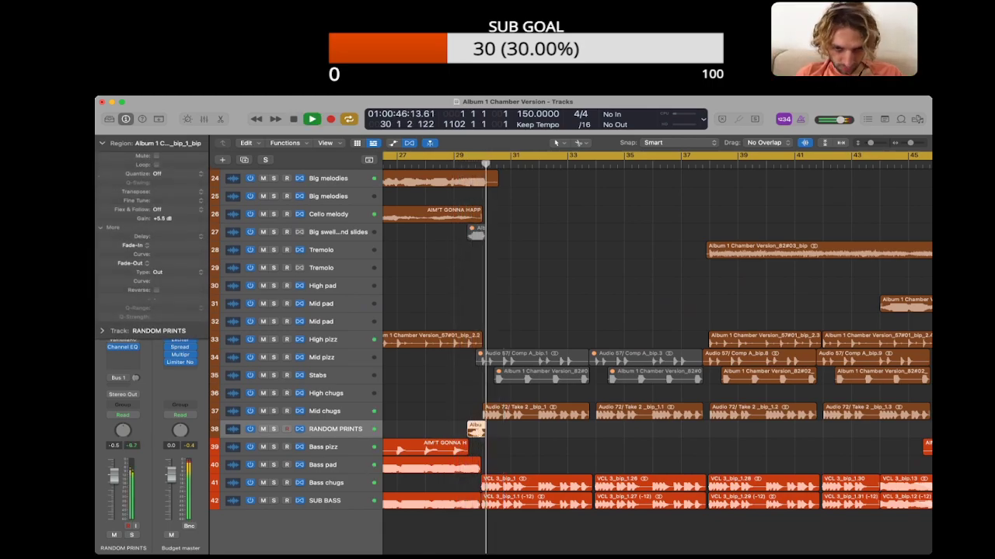
key("space")
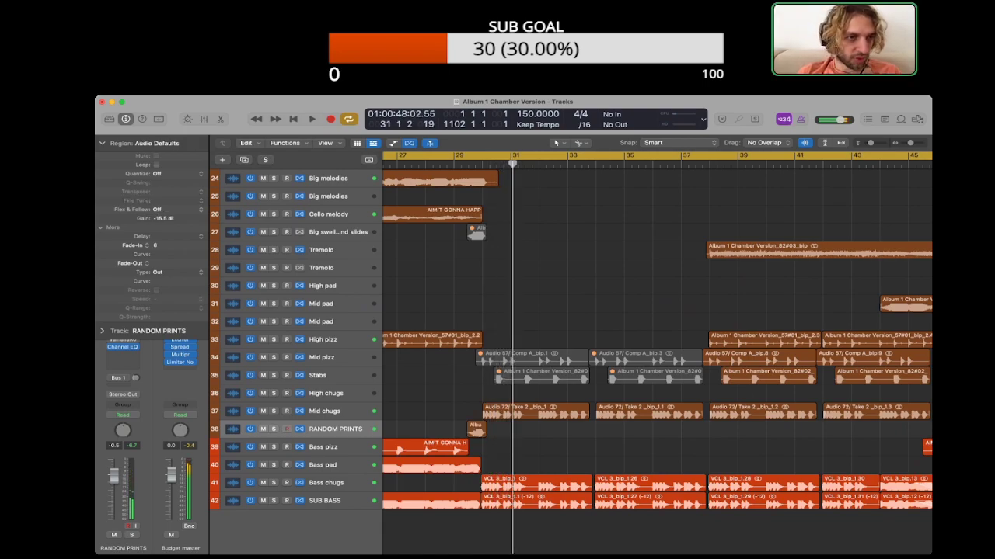
left_click(102, 143)
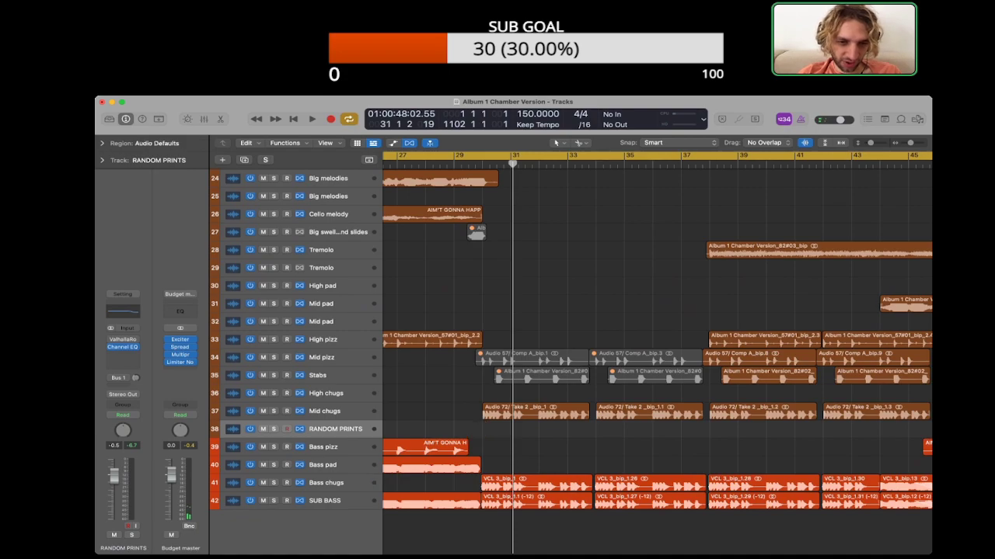
Step: Duplicate the Big swells and slides track and move the muted swell region before bar 30 onto the copy
left_click(338, 232)
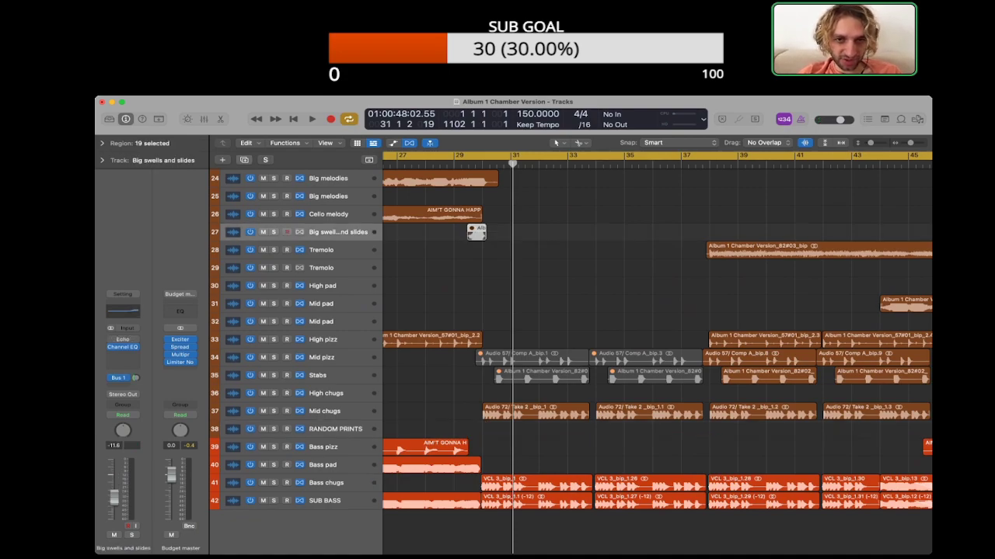
key("super+d")
left_click_drag(476, 231, 476, 250)
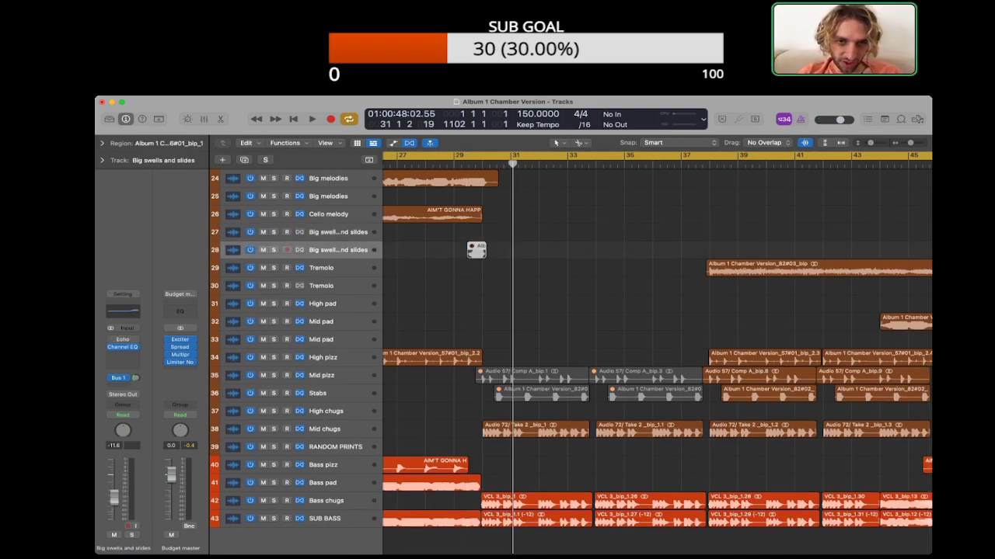
Step: Unmute the swell region on the duplicated Big swells and slides track and play the transition around bars 29–31
key("space")
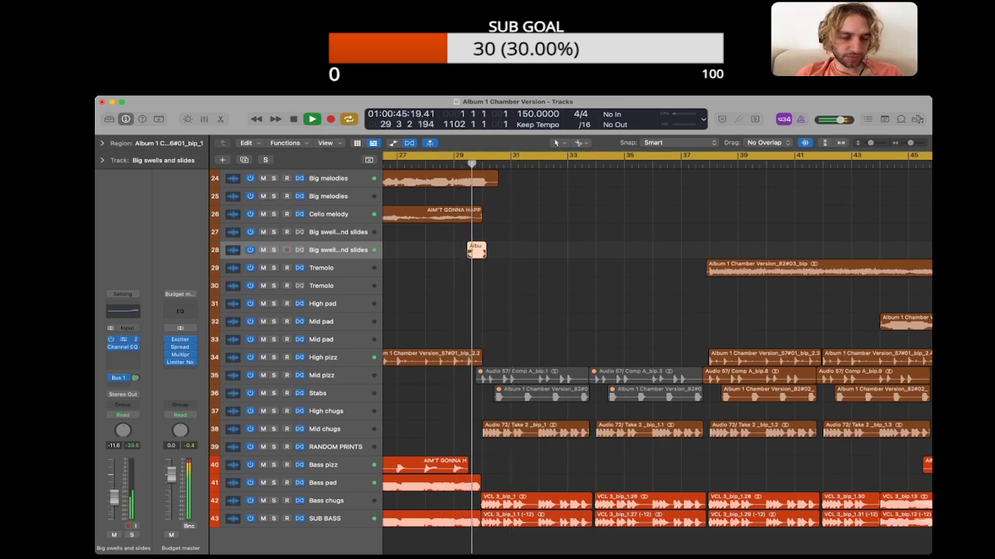
key("space")
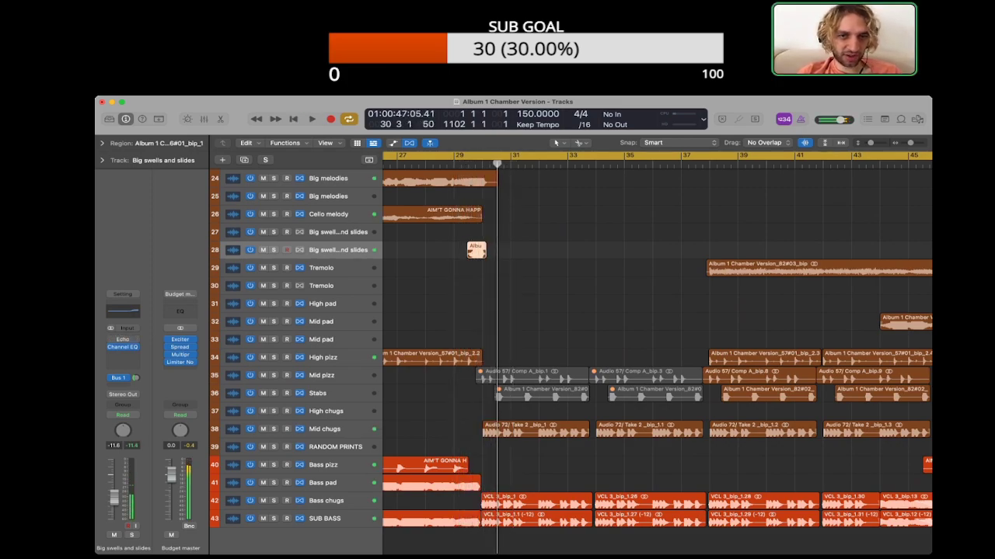
key("space")
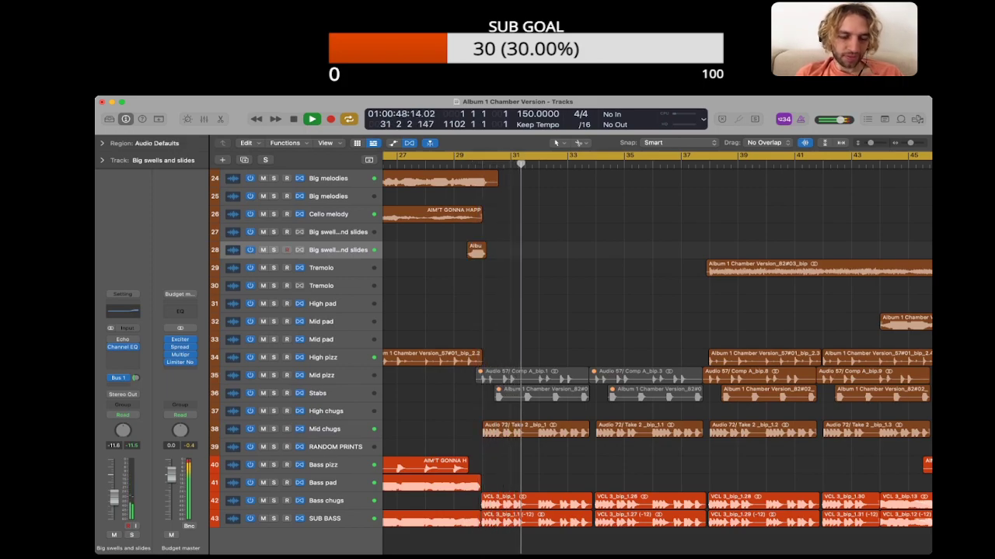
key("space")
Step: Mute the remaining two regions on the Stabs track between about bars 38 and 45
scroll(656, 358, "down", 1)
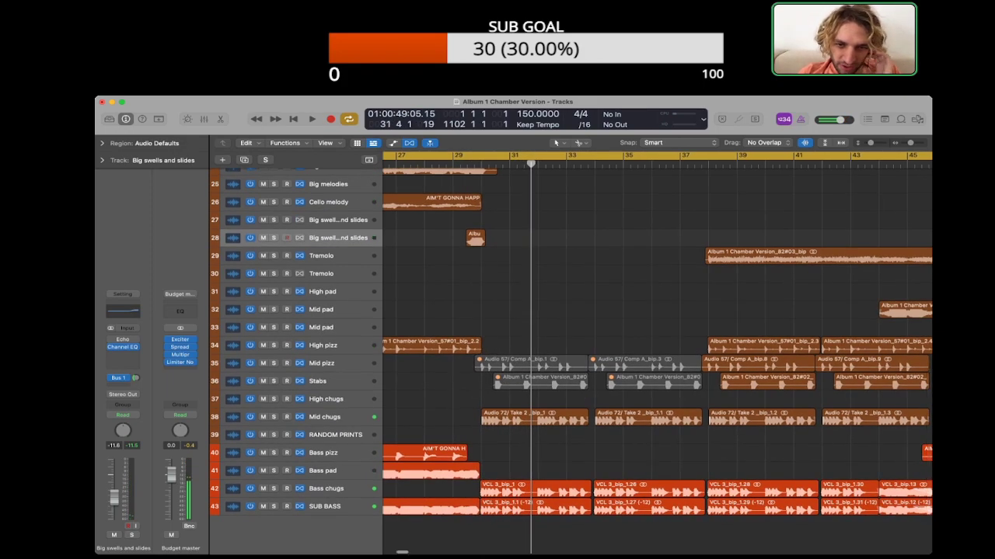
scroll(657, 350, "right", 3)
left_click_drag(702, 393, 793, 373)
key("ctrl+m")
left_click(792, 400)
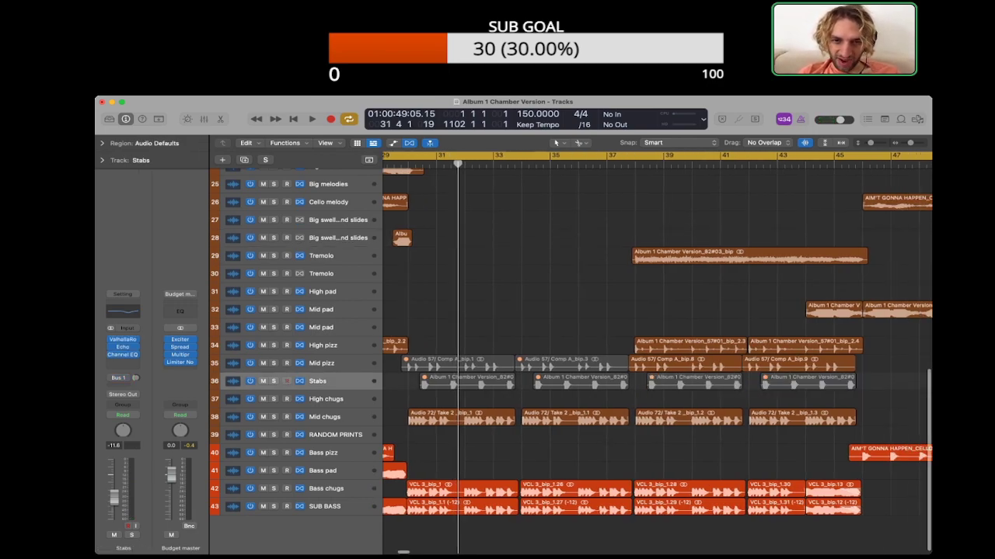
Step: Play the arrangement through the bar 30 transition to about bar 35 with the stabs muted
scroll(657, 350, "left", 2)
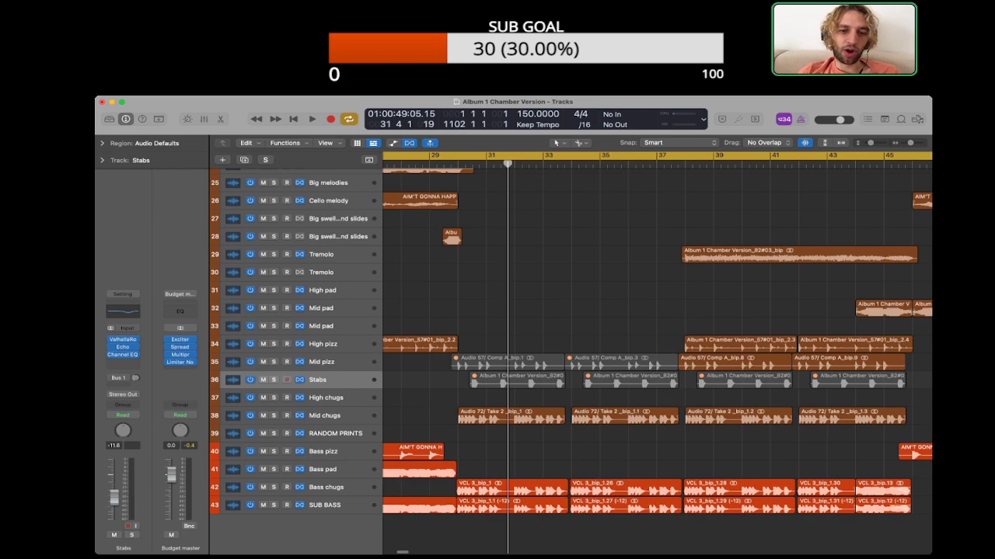
scroll(657, 357, "left", 1)
scroll(656, 354, "left", 1)
scroll(657, 354, "left", 2)
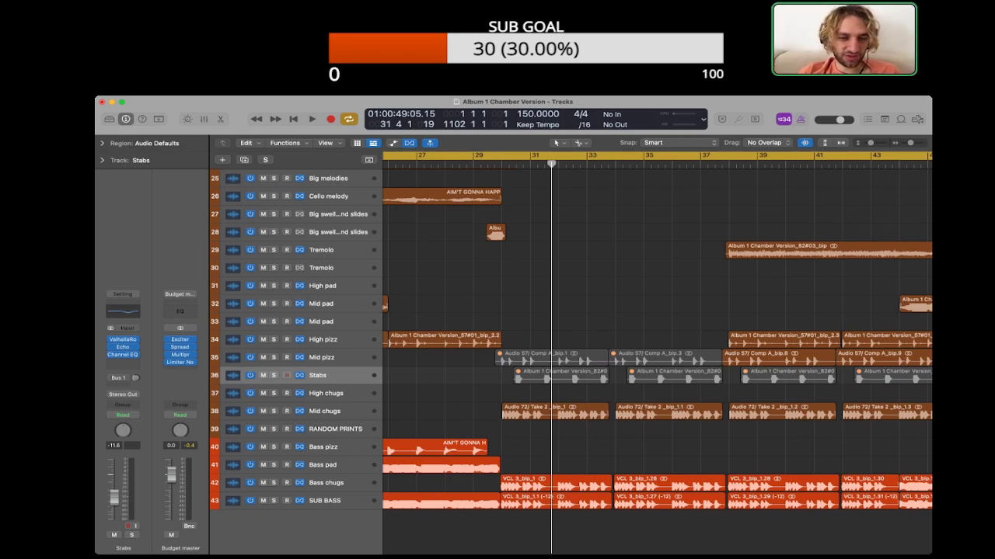
key("space")
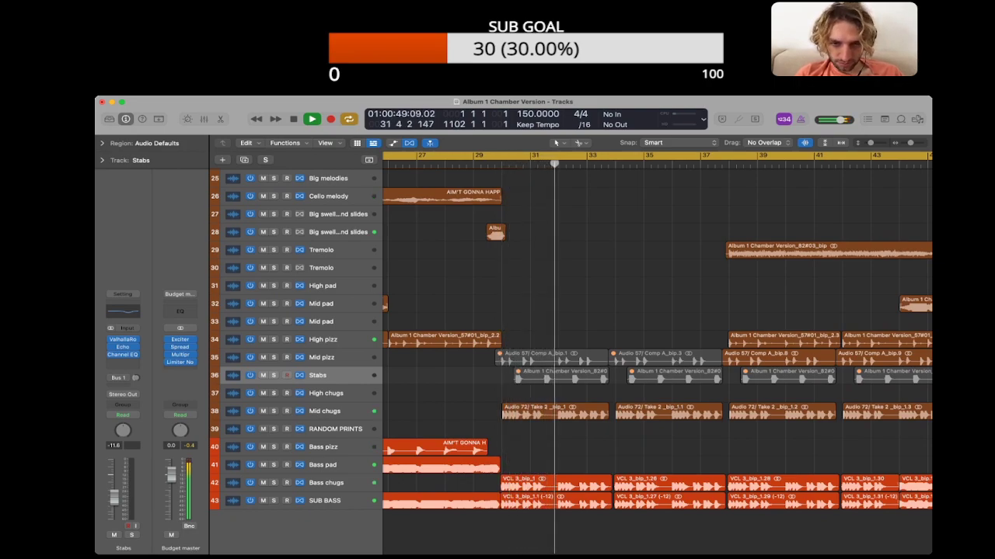
scroll(657, 358, "up", 8)
scroll(657, 358, "down", 8)
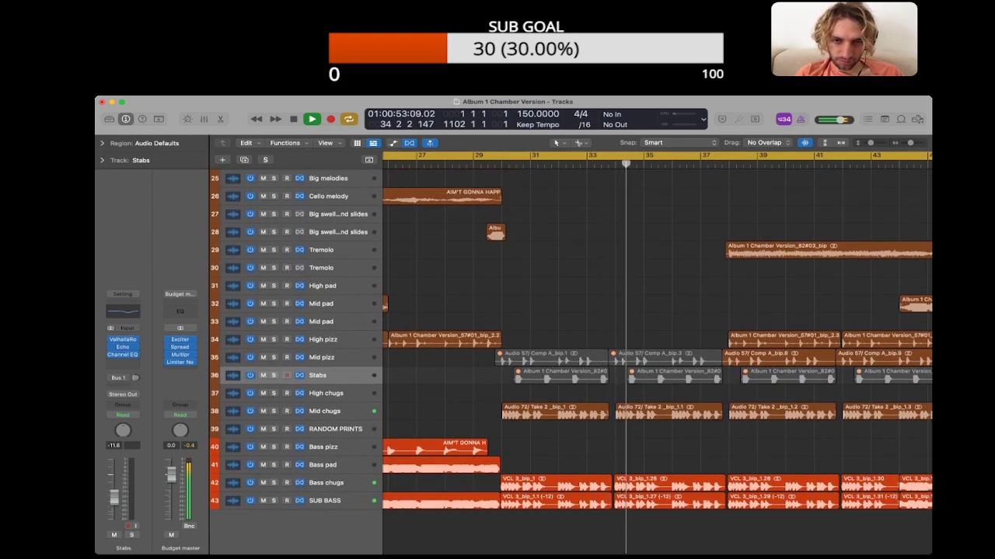
scroll(233, 303, "up", 10)
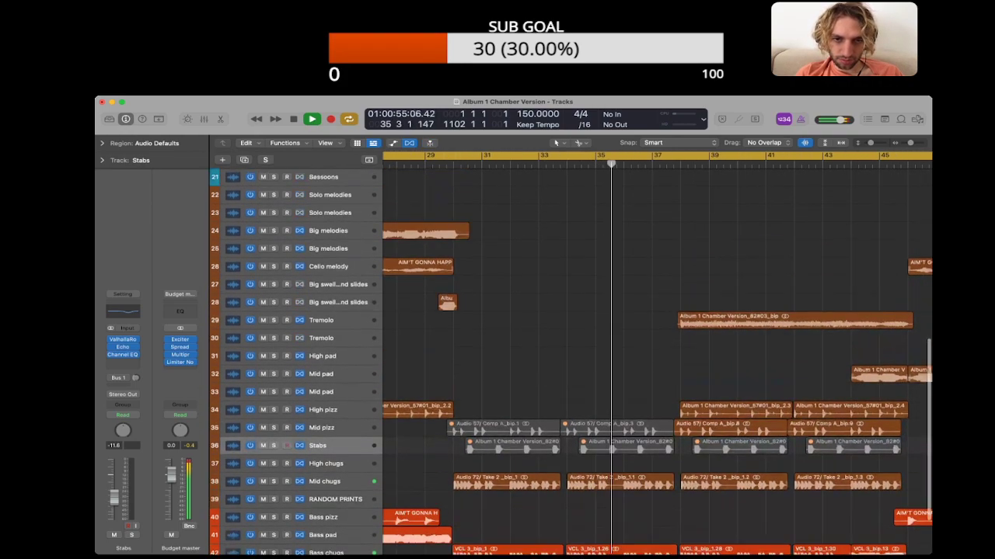
Step: Mute the johan harms track, listen to the lead vocal from about bar 30 without it, and unmute the harmonies
scroll(570, 358, "up", 4)
left_click(328, 249)
left_click(460, 248)
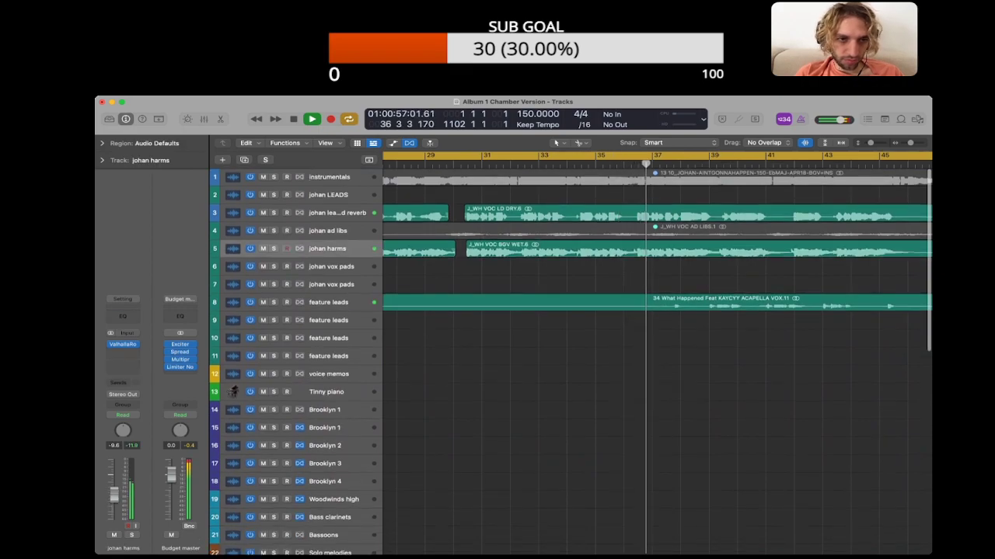
key("m")
left_click(454, 164)
left_click(337, 213)
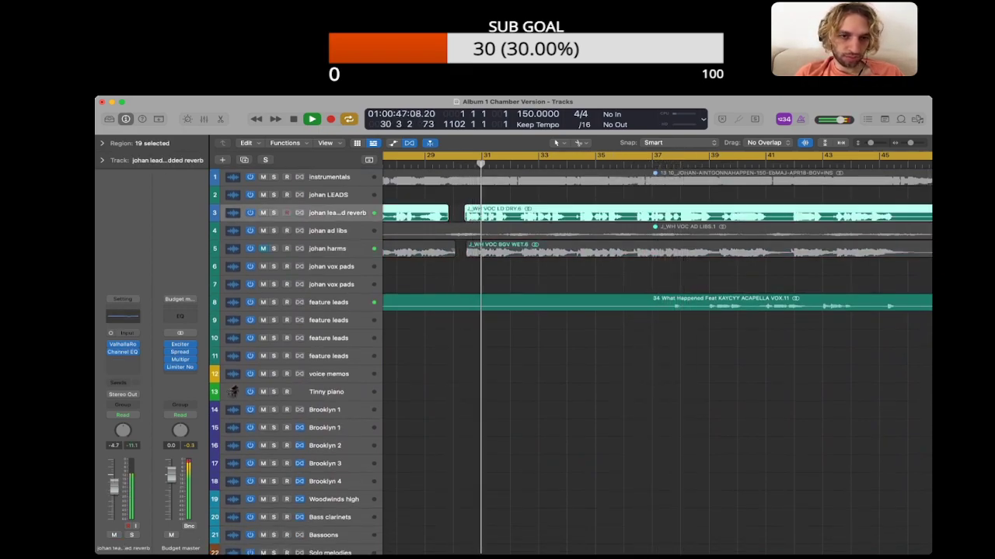
scroll(657, 350, "down", 5)
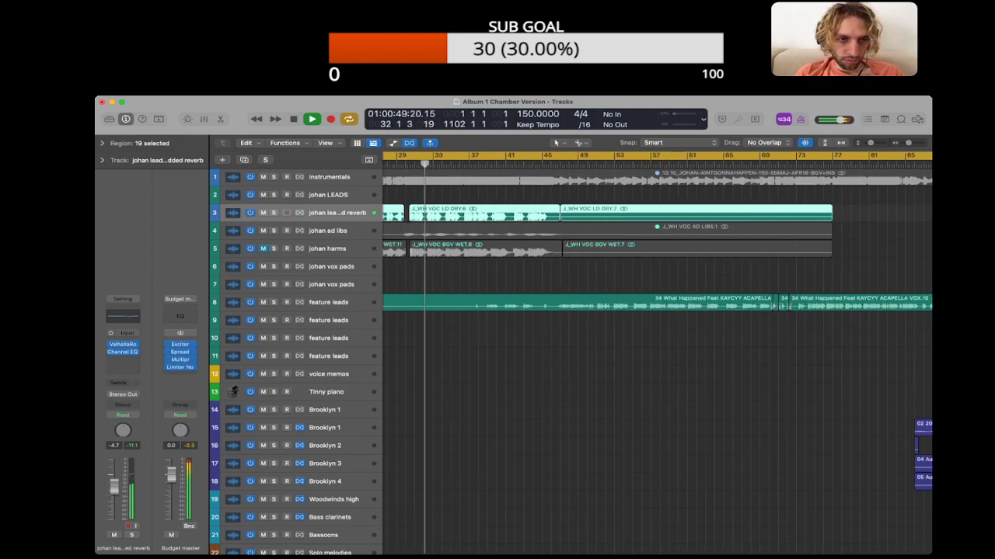
left_click(263, 248)
Step: Select the four johan harms regions up to about bar 47, stop playback and lower their gain to +7.3 dB
scroll(657, 349, "left", 3)
scroll(643, 350, "left", 3)
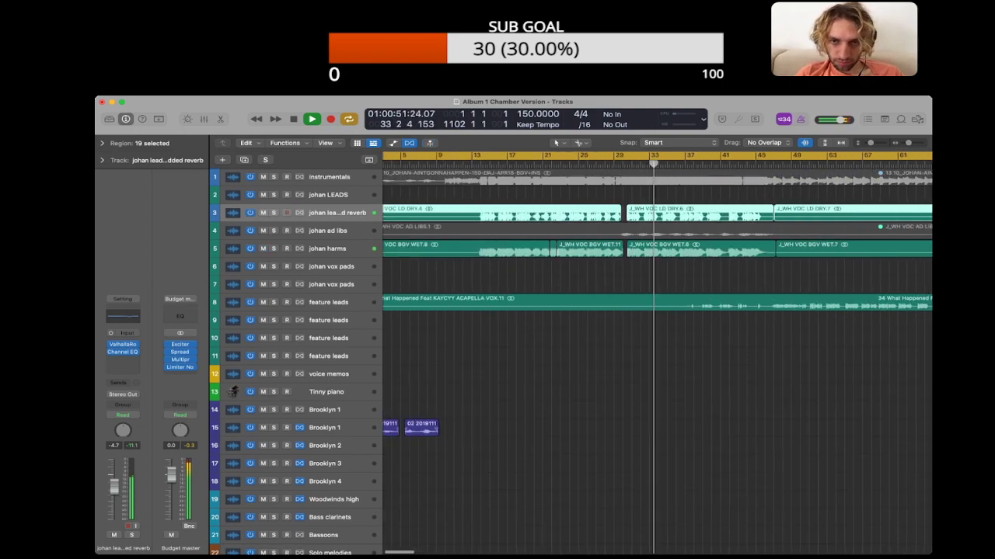
left_click_drag(643, 278, 495, 252)
key("space")
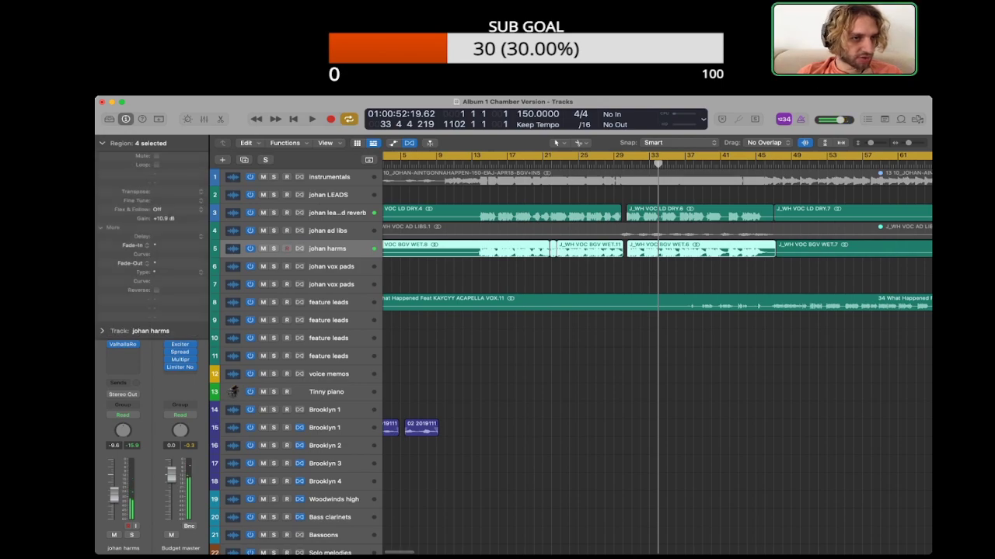
left_click_drag(163, 218, 163, 232)
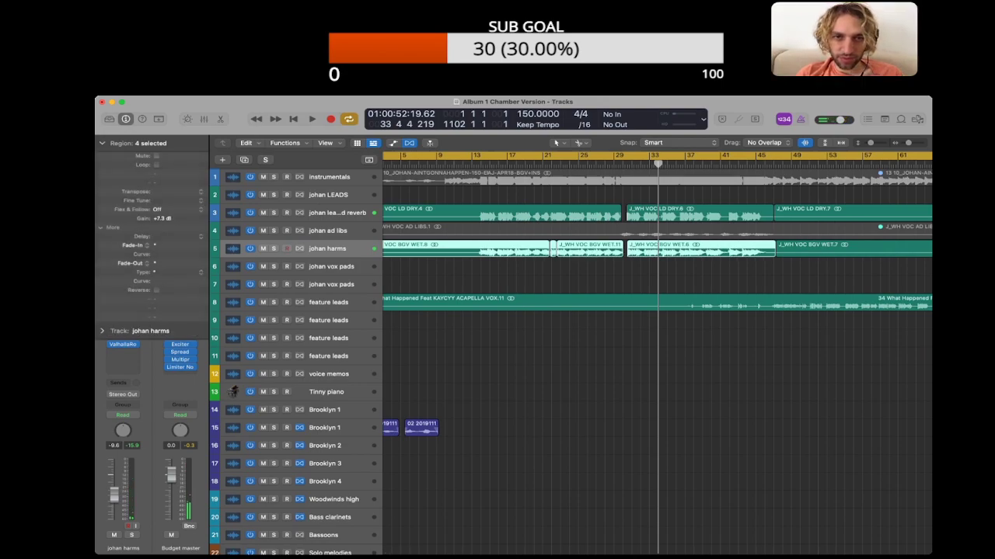
Step: Play the quieter harmonies from about bar 14, stop playback and hide the region parameters
double_click(479, 165)
left_click(497, 350)
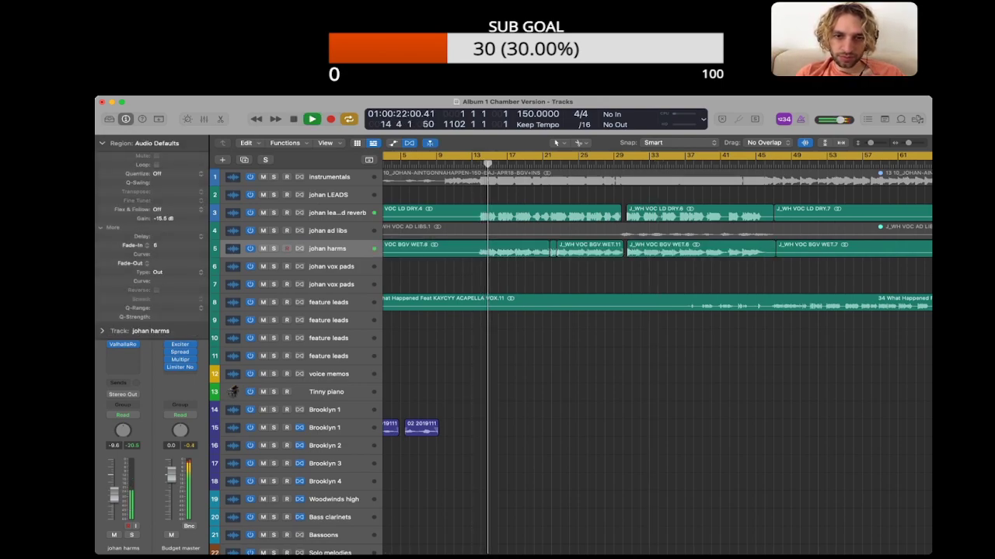
scroll(497, 350, "right", 3)
key("space")
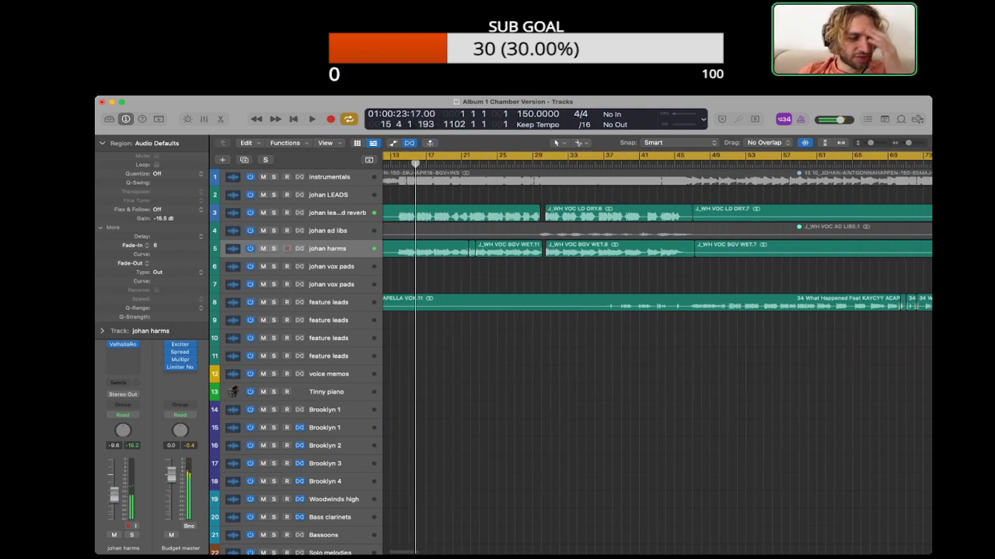
left_click(101, 143)
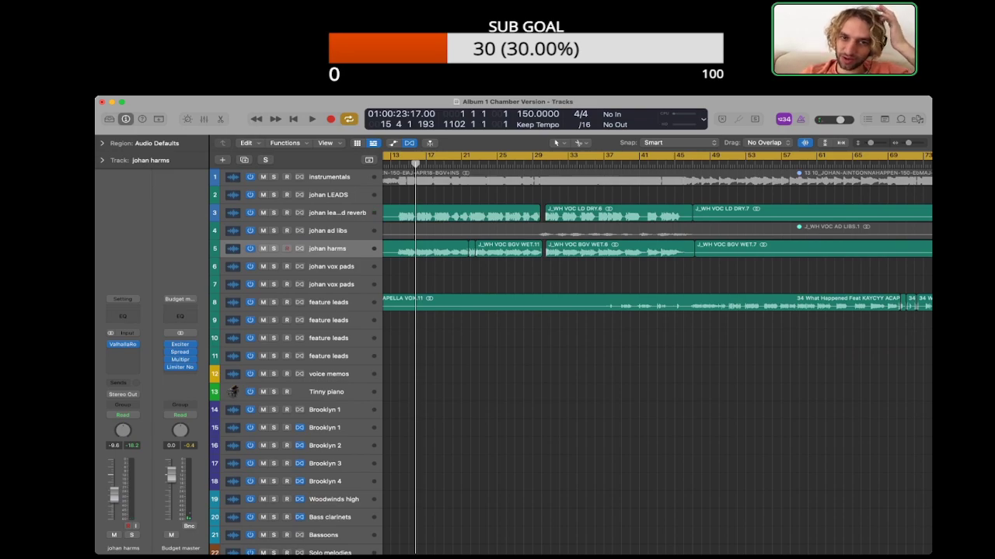
Step: Inspect the lead vocal regions on the embedded-reverb track and start playback from about bar 30
left_click(337, 213)
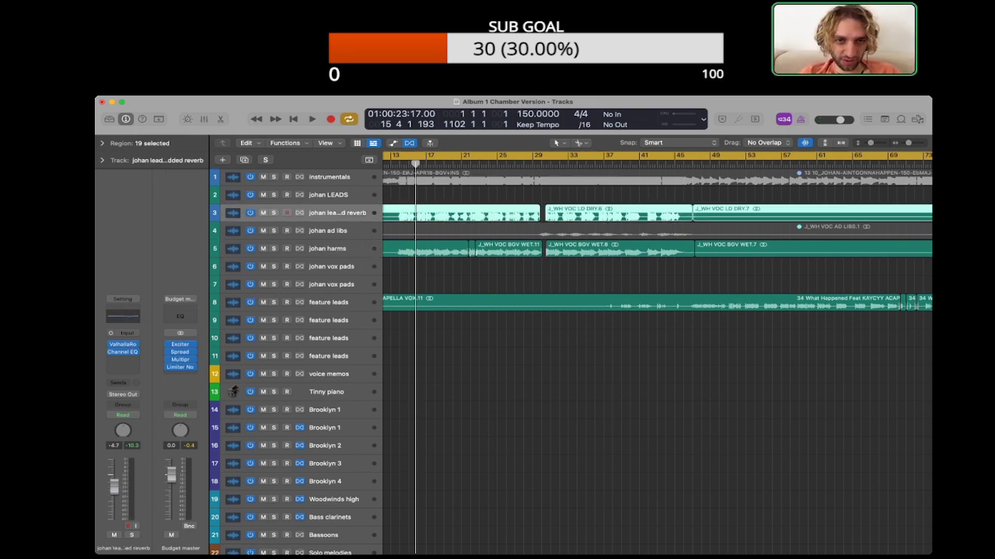
left_click(658, 389)
scroll(657, 349, "right", 4)
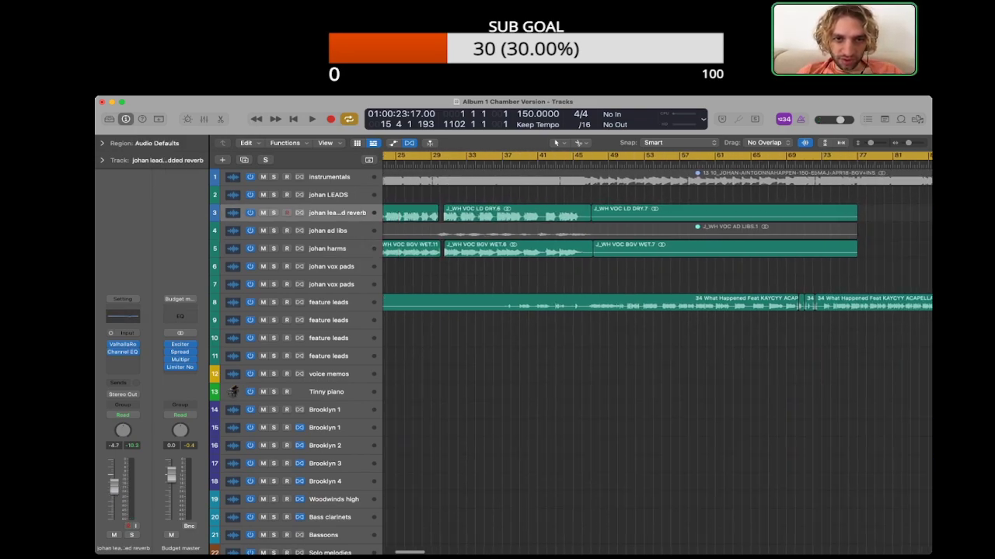
scroll(658, 349, "left", 3)
key("super+Right")
key("super+Right")
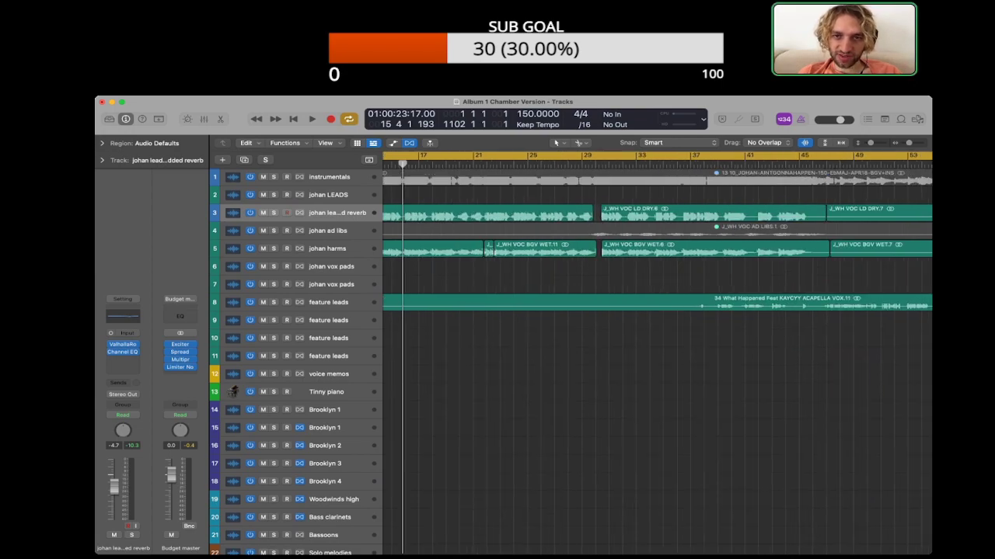
scroll(657, 352, "right", 3)
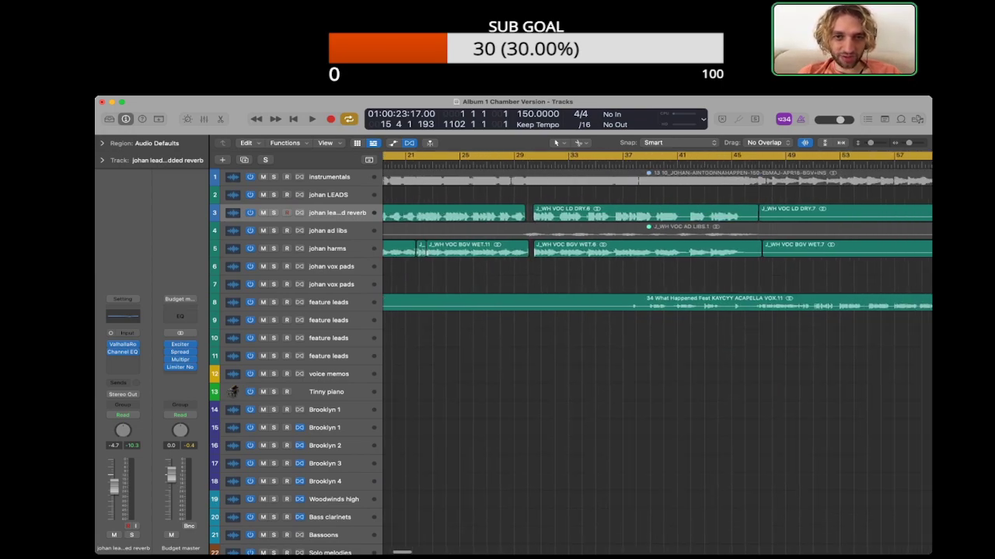
double_click(527, 165)
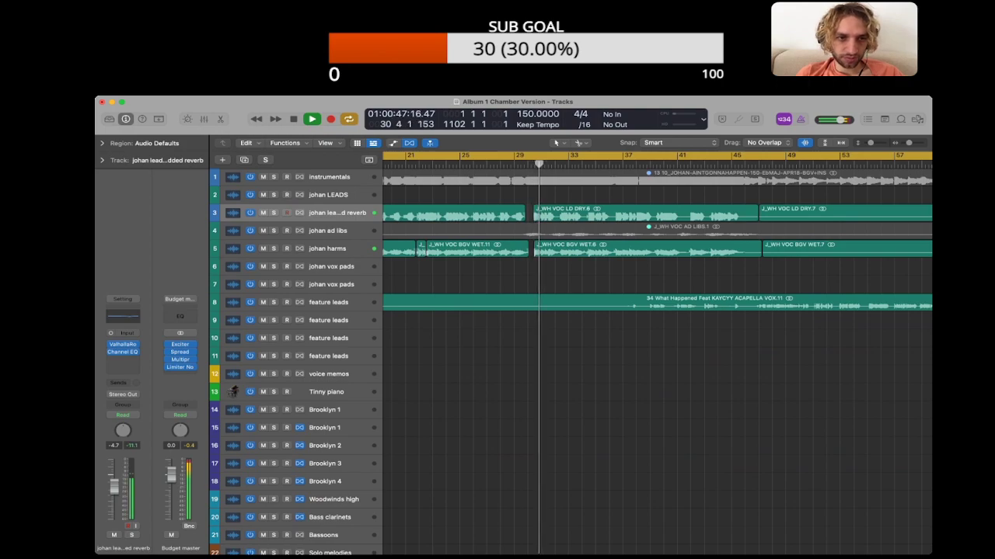
Step: Solo the johan harms track during playback, listen to the harmonies alone and turn the solo off again
left_click(327, 249)
key("s")
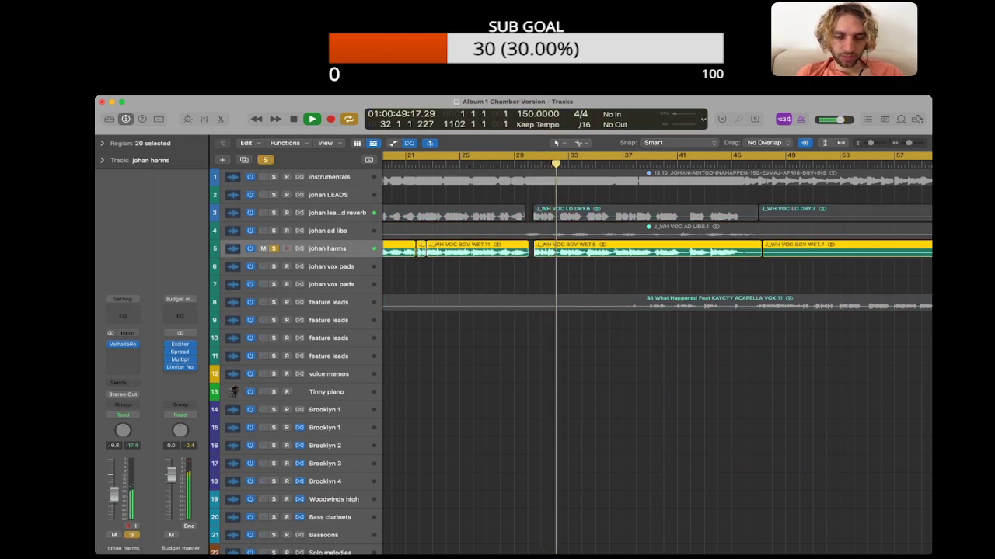
key("s")
scroll(658, 353, "right", 1)
scroll(657, 352, "right", 2)
left_click(658, 388)
Step: Select the four Mid chugs regions between about bars 30 and 46, check their region gain and deselect them
scroll(657, 388, "down", 10)
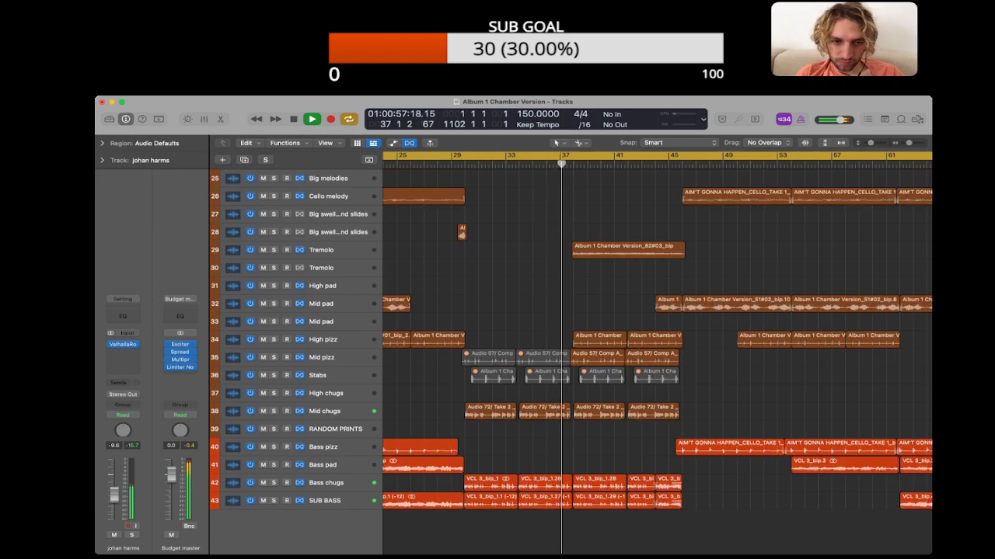
left_click_drag(690, 424, 490, 408)
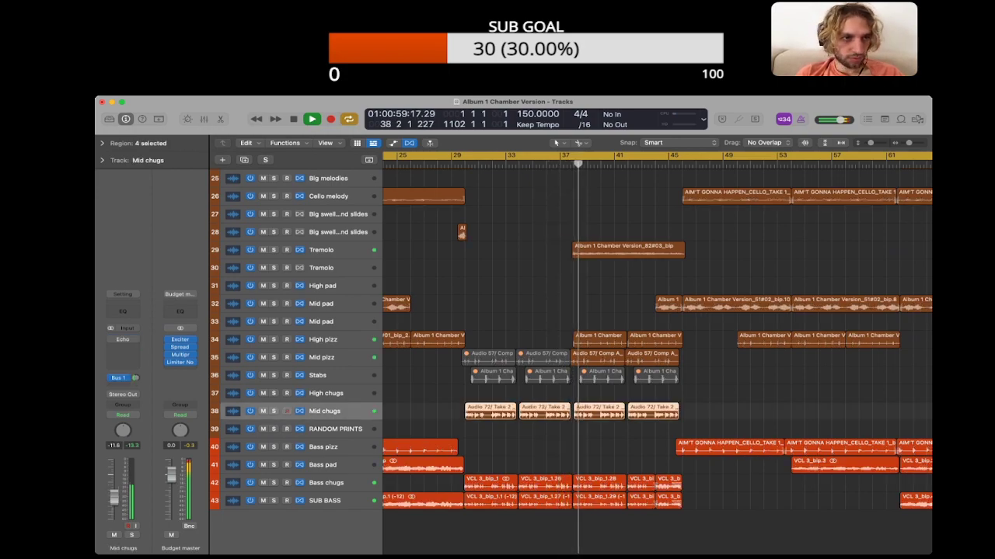
left_click(102, 143)
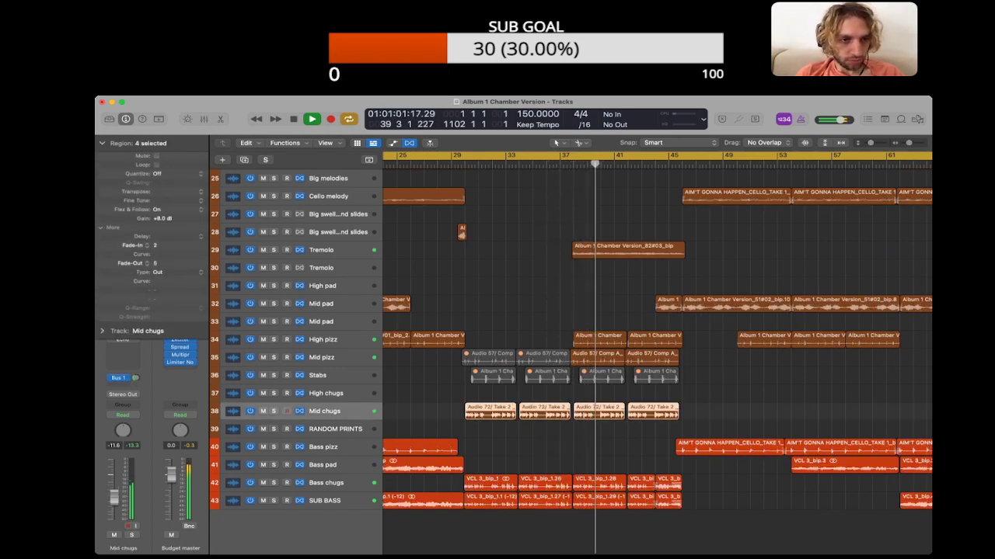
left_click(435, 411)
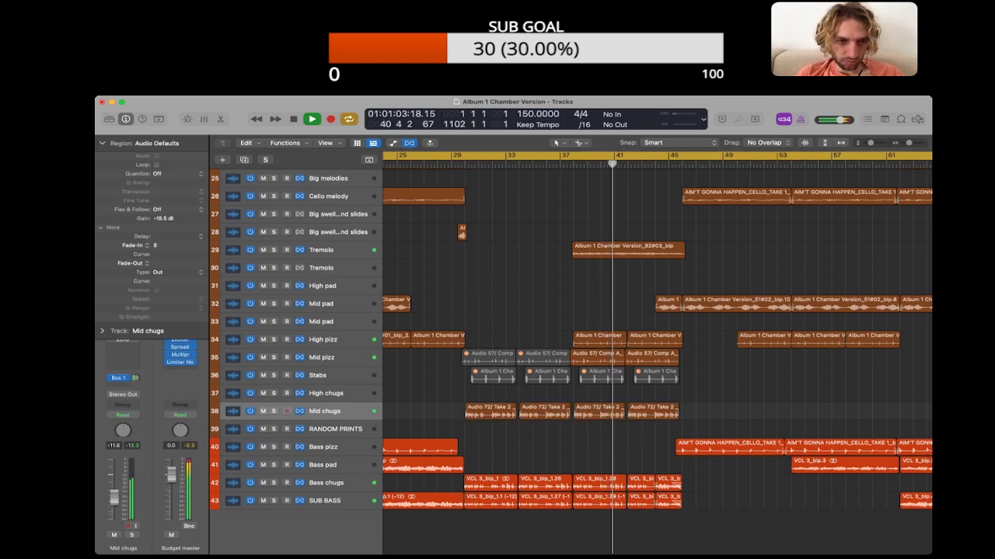
Step: Compare the mix with the Tremolo track muted, and mute the High pizz and Mid pizz regions between about bars 38 and 46
left_click(264, 251)
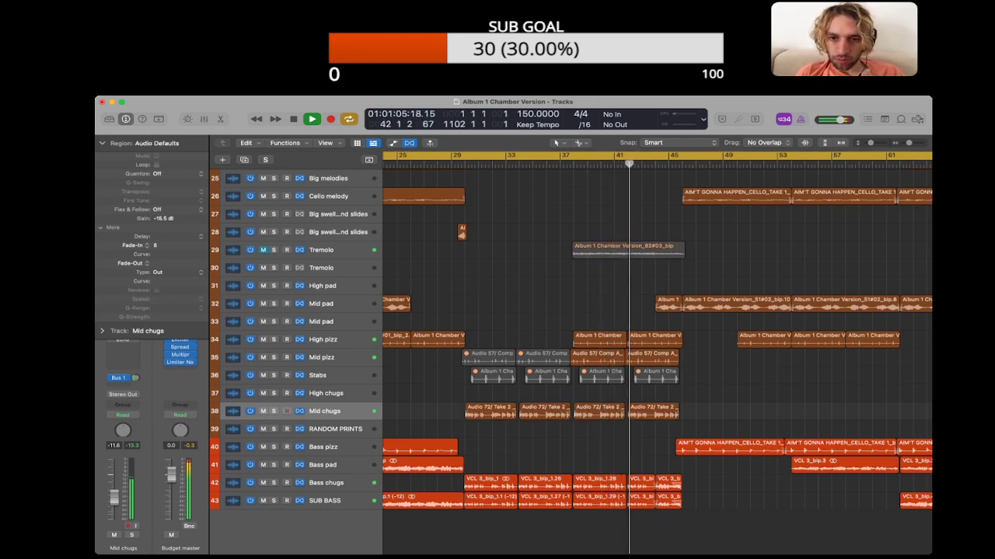
left_click(263, 250)
left_click_drag(703, 342, 619, 361)
key("ctrl+m")
left_click(703, 342)
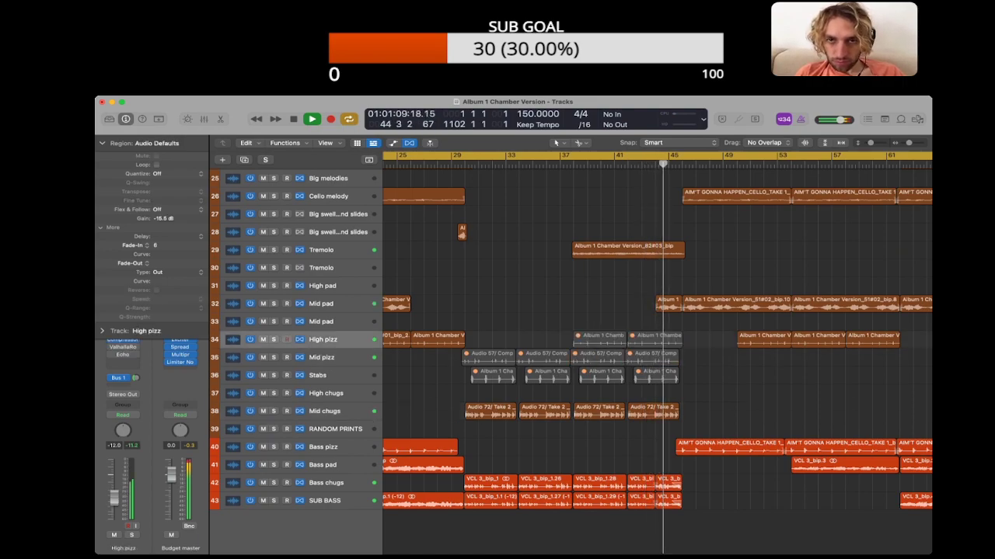
Step: Give the Tremolo region from about bar 38 a fade-in of 8926 and play the passage from about bar 36 to 46
key("space")
left_click(627, 250)
double_click(558, 164)
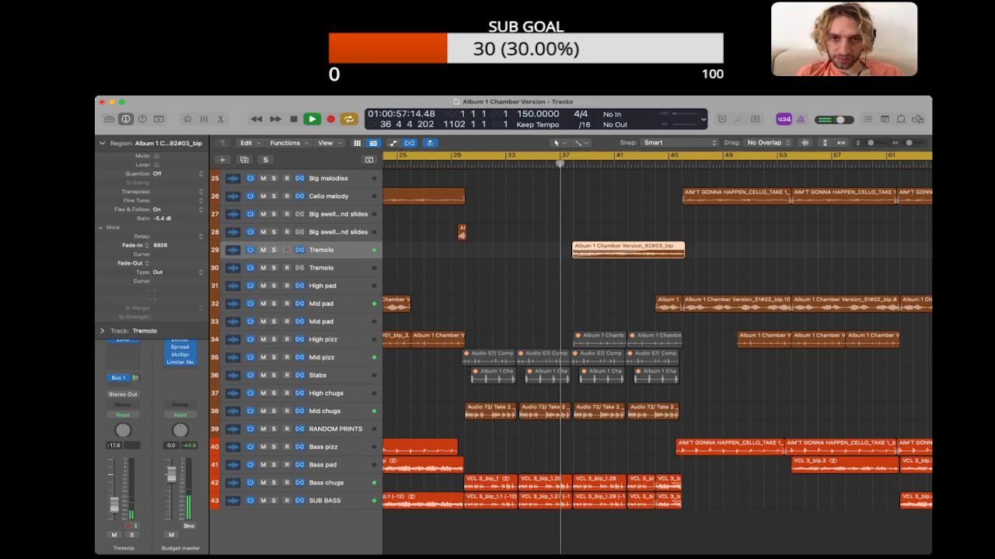
left_click(625, 272)
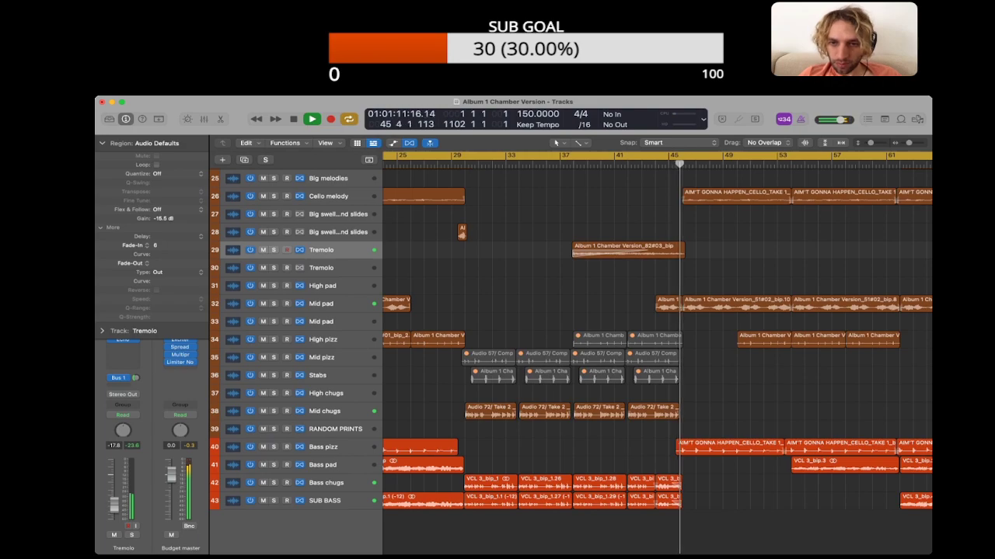
scroll(656, 354, "right", 5)
key("space")
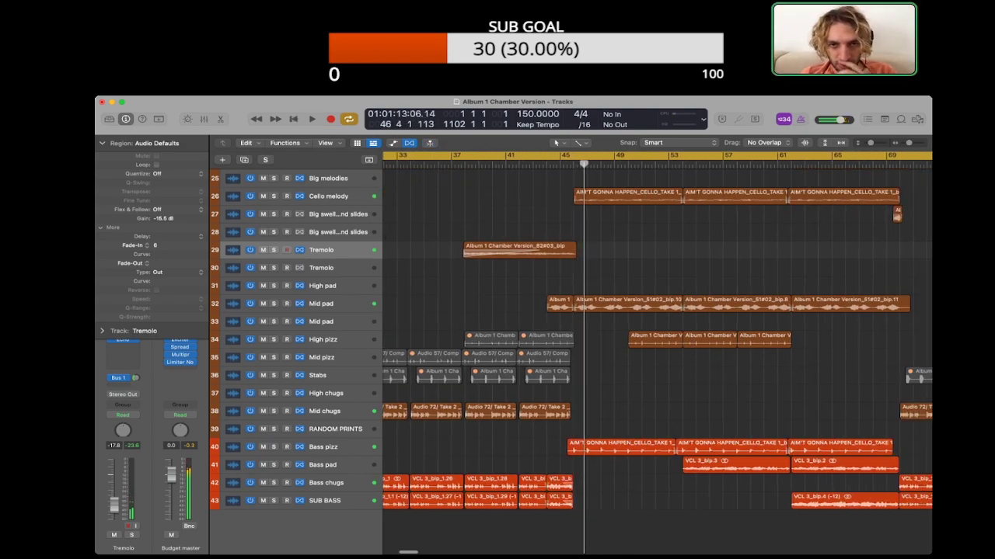
Step: Select the faded Tremolo region to check its parameters and deselect it
scroll(657, 354, "left", 4)
left_click(621, 251)
left_click(622, 273)
scroll(622, 274, "left", 1)
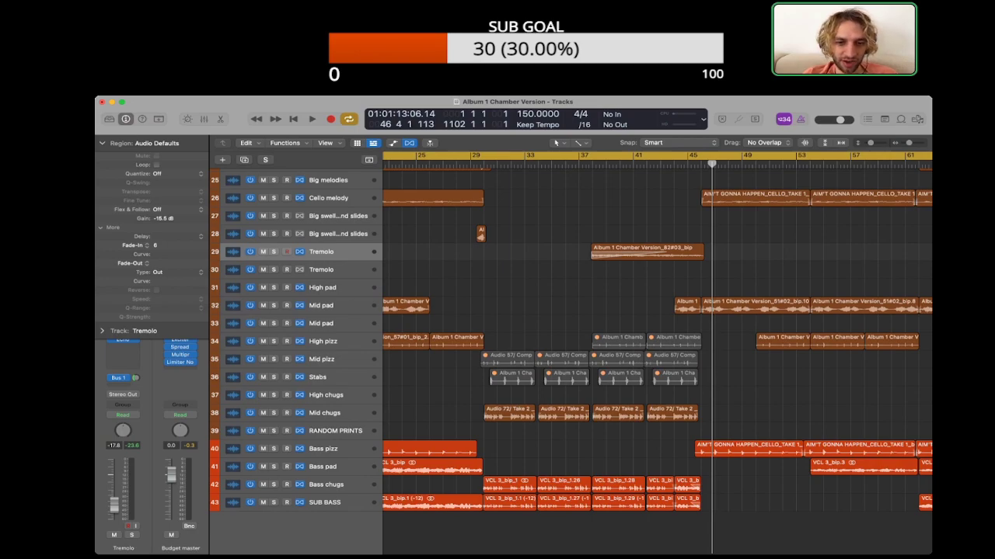
left_click_drag(273, 414, 273, 502)
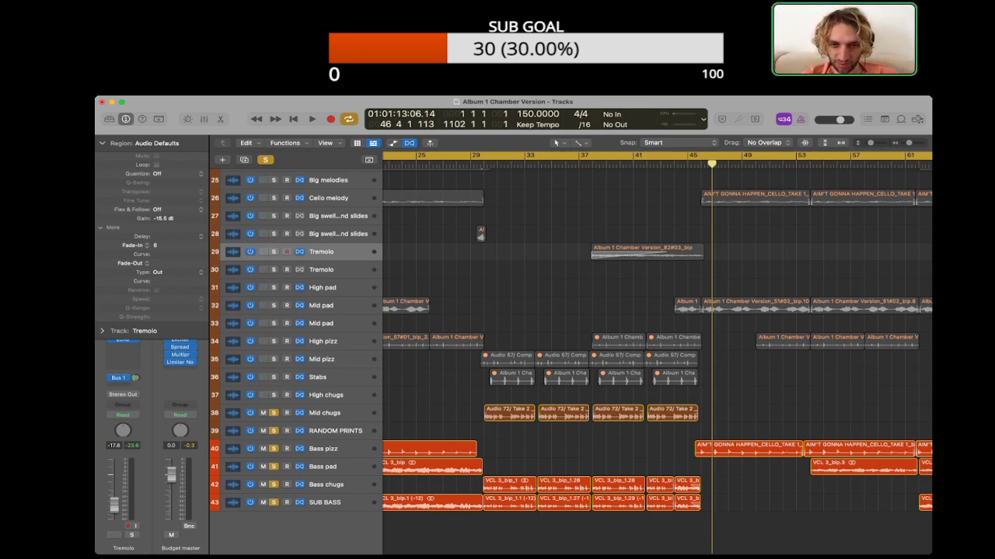
scroll(656, 342, "down", 1)
key("ctrl+alt+super+s")
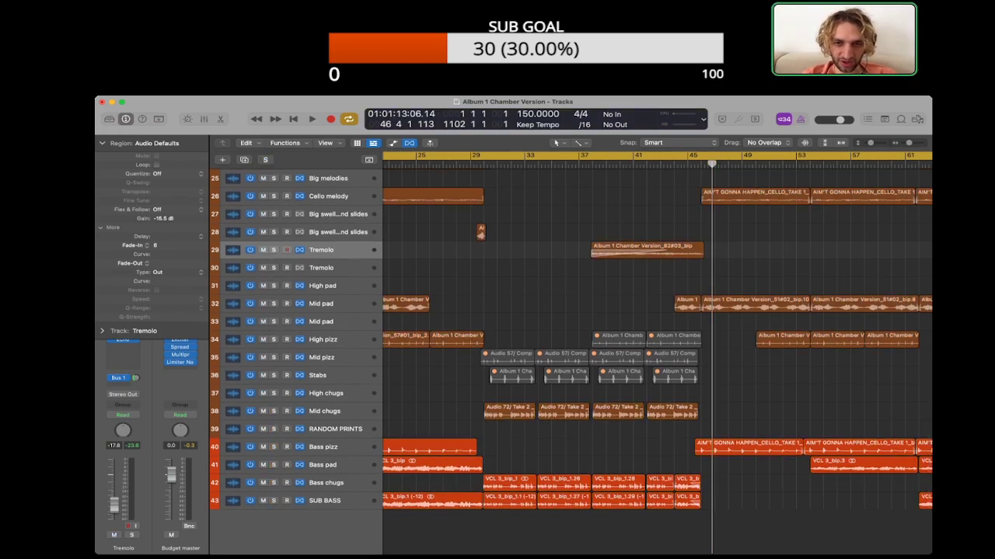
left_click_drag(724, 378, 466, 358)
left_click(466, 359)
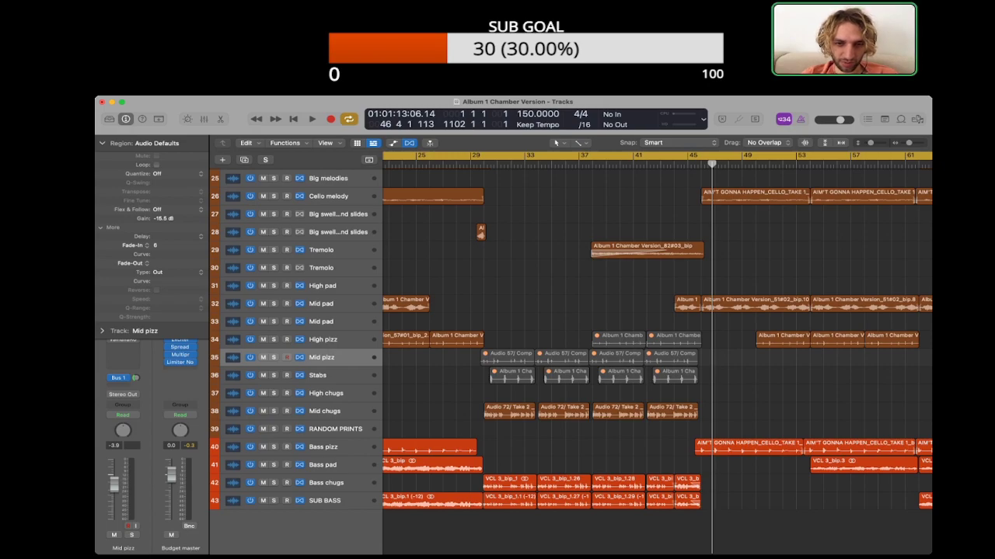
Step: Solo the tracks from Mid chugs through SUB BASS, listen to them alone, stop playback and clear the solos
left_click_drag(274, 411, 274, 501)
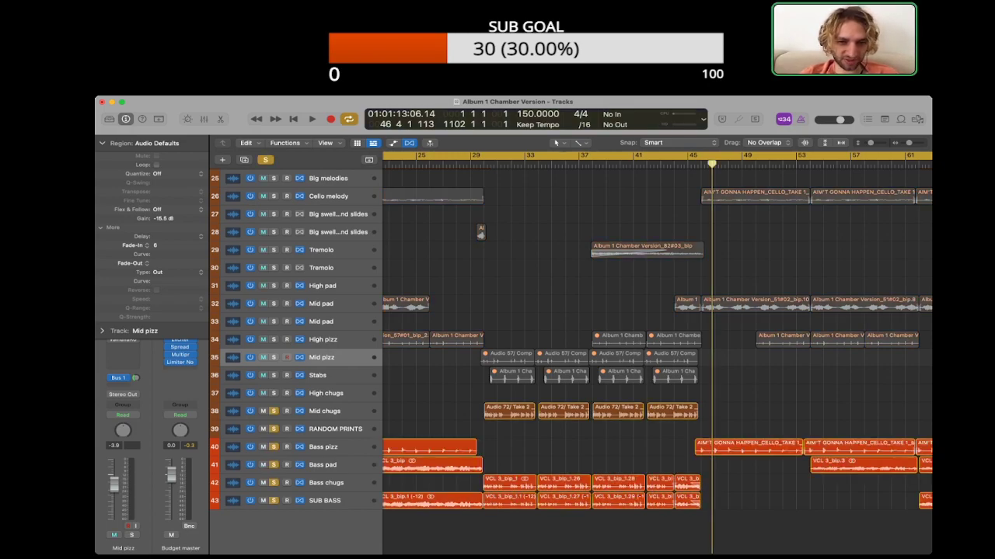
key("space")
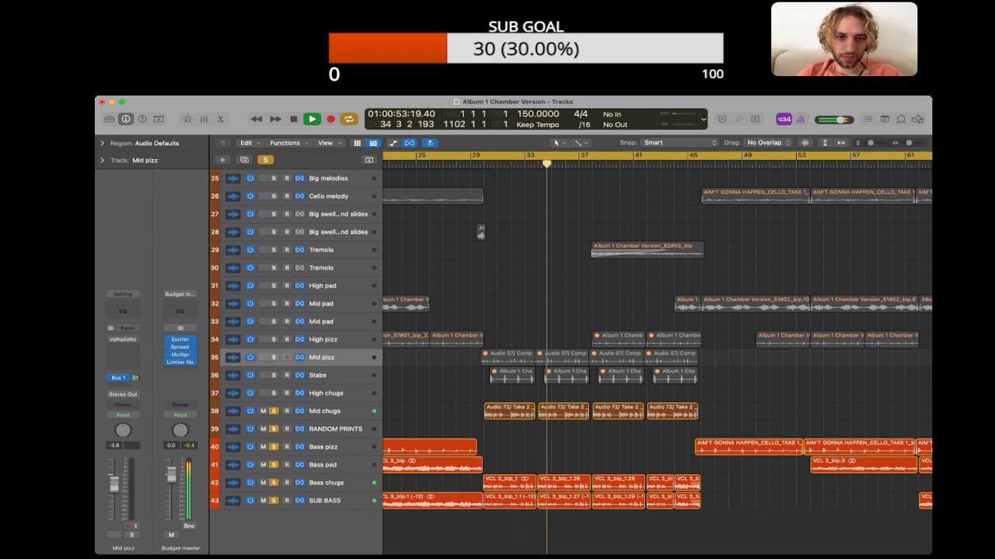
key("space")
key("ctrl+alt+super+s")
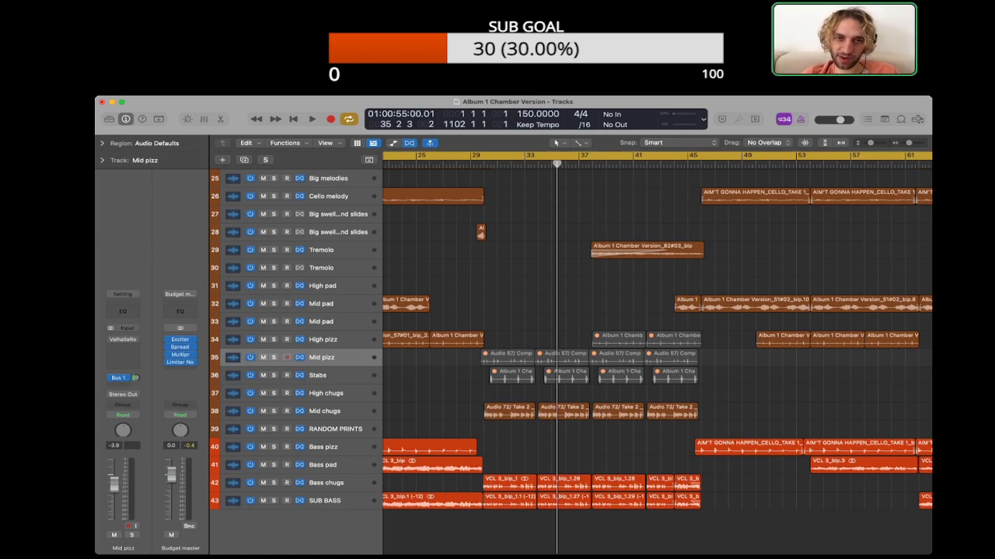
Step: Play the full mix from about bar 29, delete the finished note above the WHAT HAPPENING section of the project notes and stop playback
key("space")
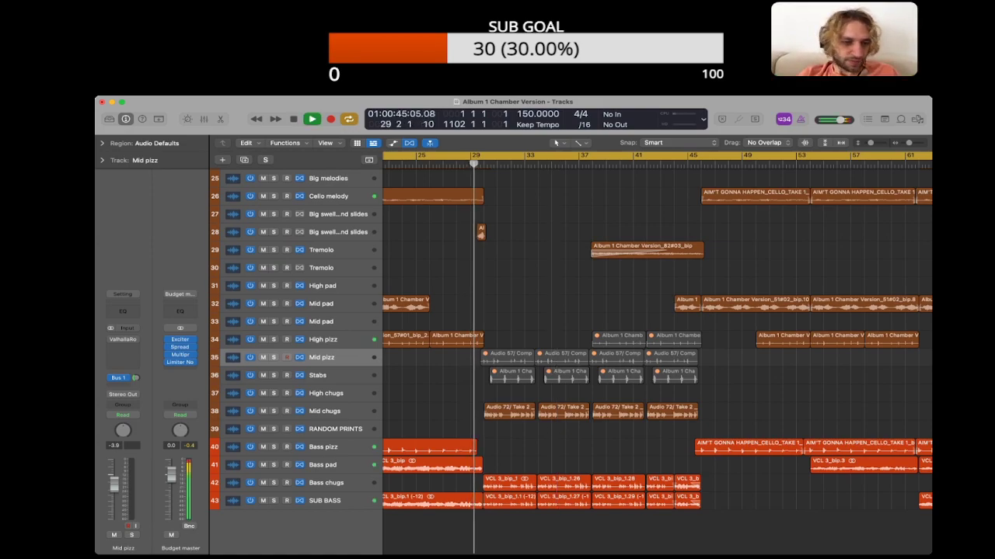
key("o")
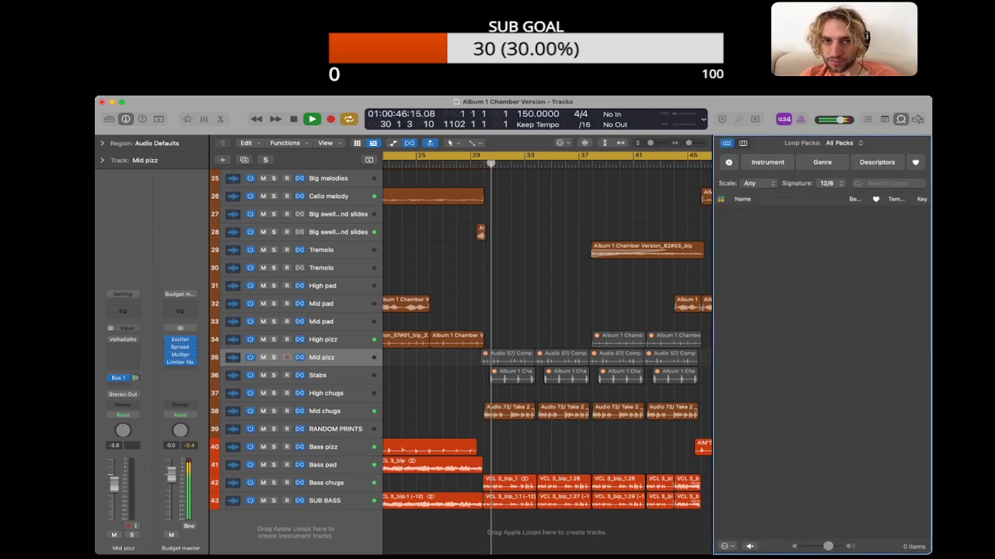
key("alt+super+p")
triple_click(816, 246)
key("BackSpace")
key("BackSpace")
left_click(622, 280)
scroll(621, 280, "right", 3)
key("space")
Step: Locate the 1:20 passage around bar 51 in the arrangement, where the notes ask for deeper plucks
scroll(546, 342, "right", 2)
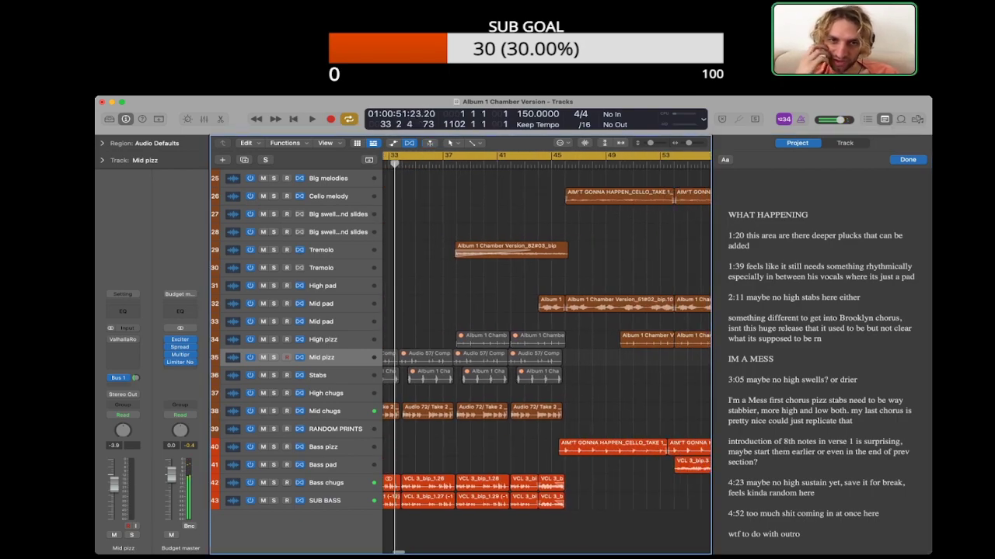
scroll(546, 342, "right", 1)
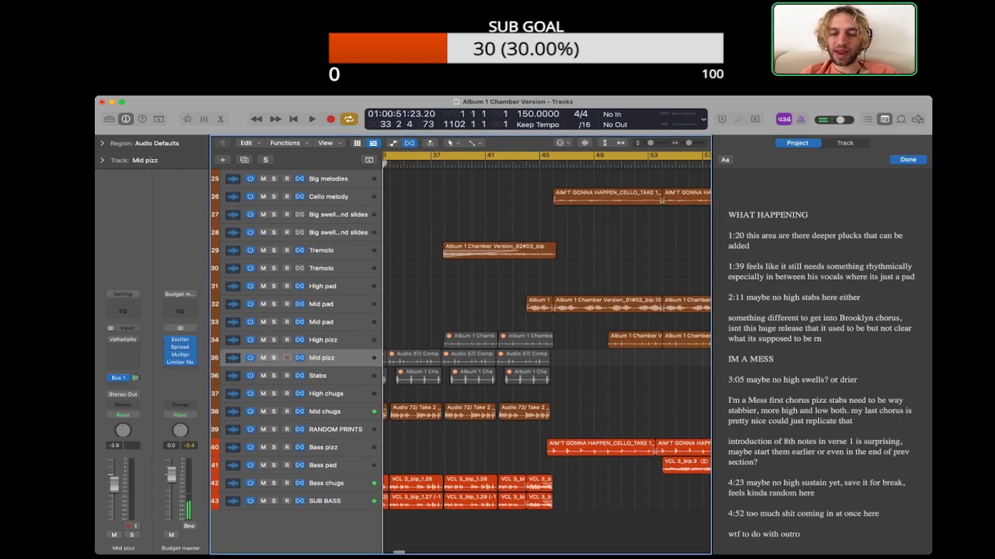
scroll(547, 342, "right", 1)
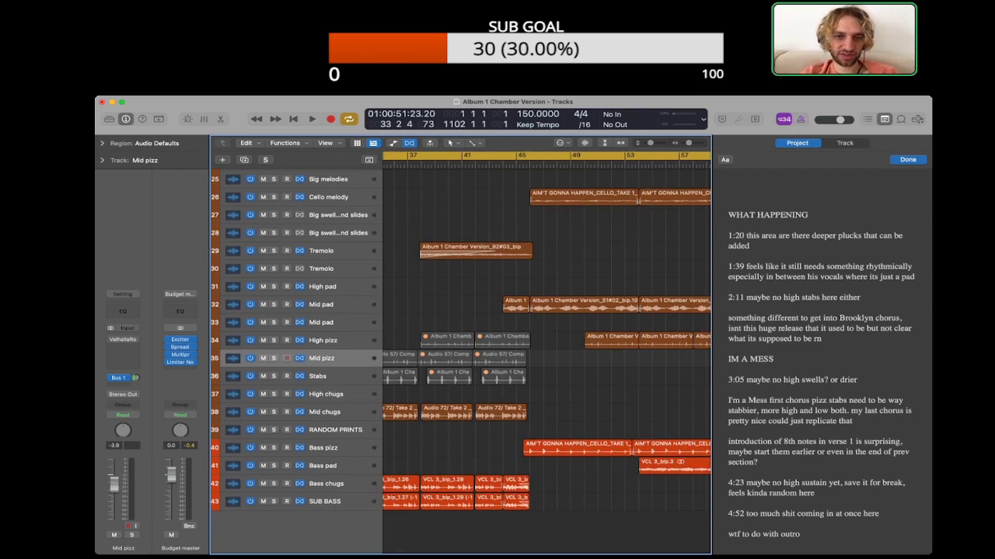
scroll(547, 342, "right", 3)
scroll(546, 342, "left", 3)
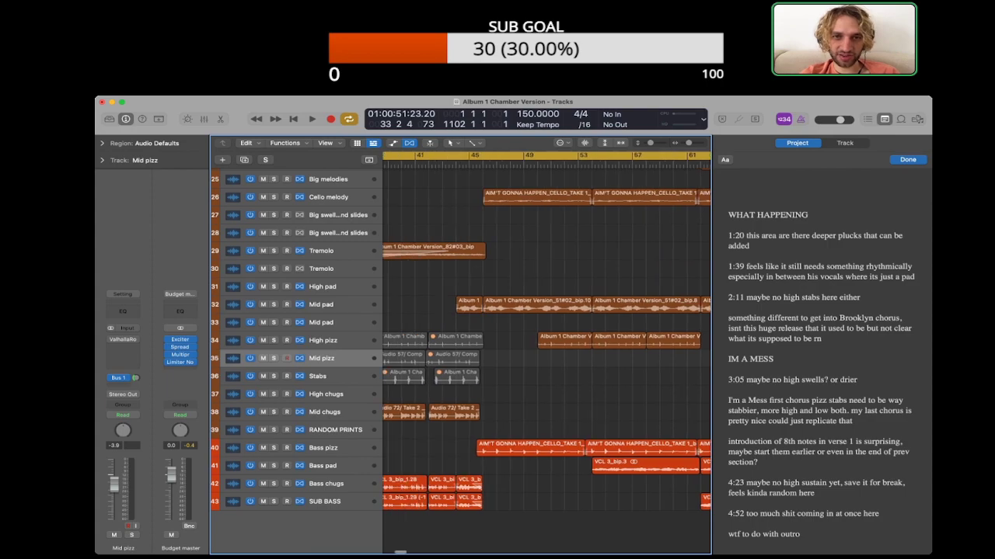
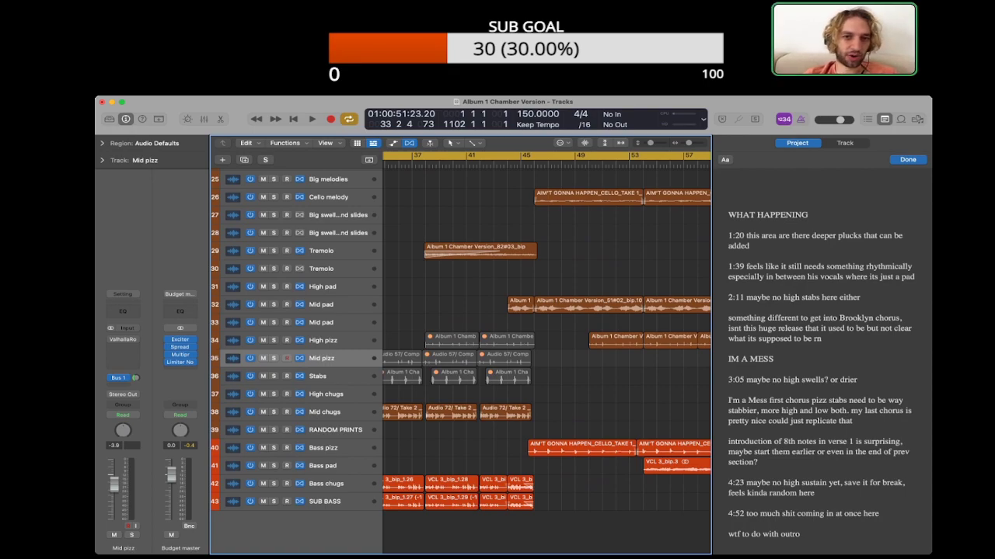
Step: Play the passage from about bar 54, soloing the Bass pizz track briefly and then clearing the solo
scroll(547, 334, "right", 4)
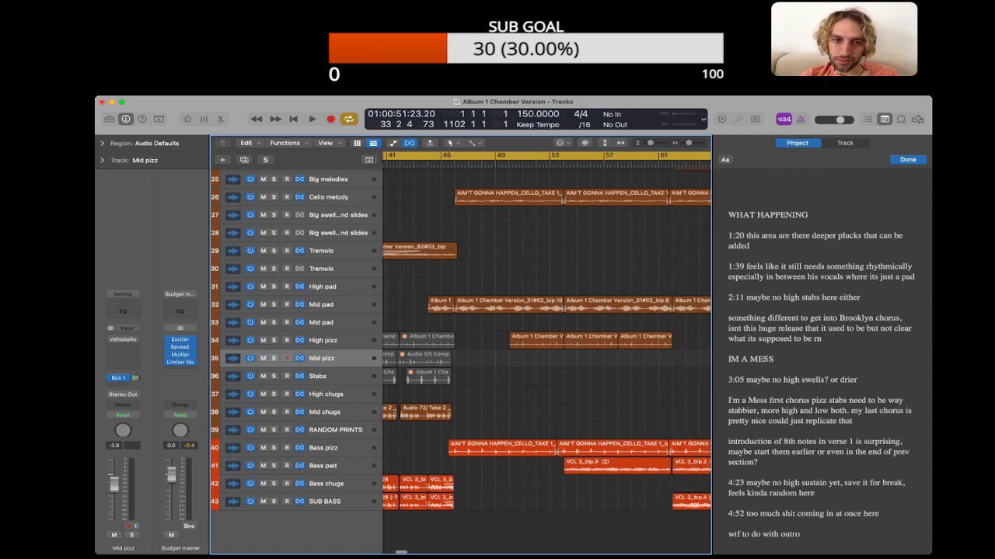
left_click(334, 304)
left_click(405, 304)
scroll(547, 334, "right", 1)
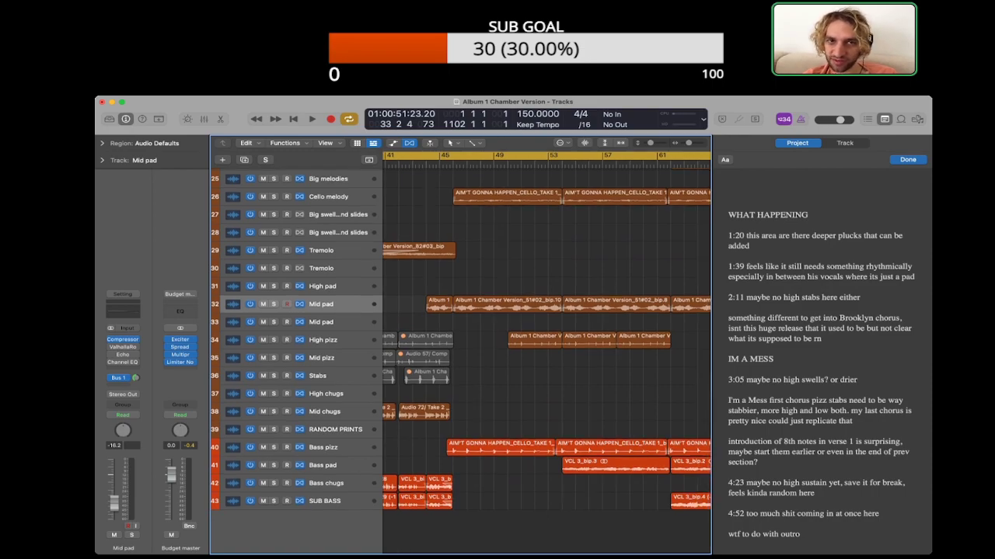
scroll(547, 353, "right", 6)
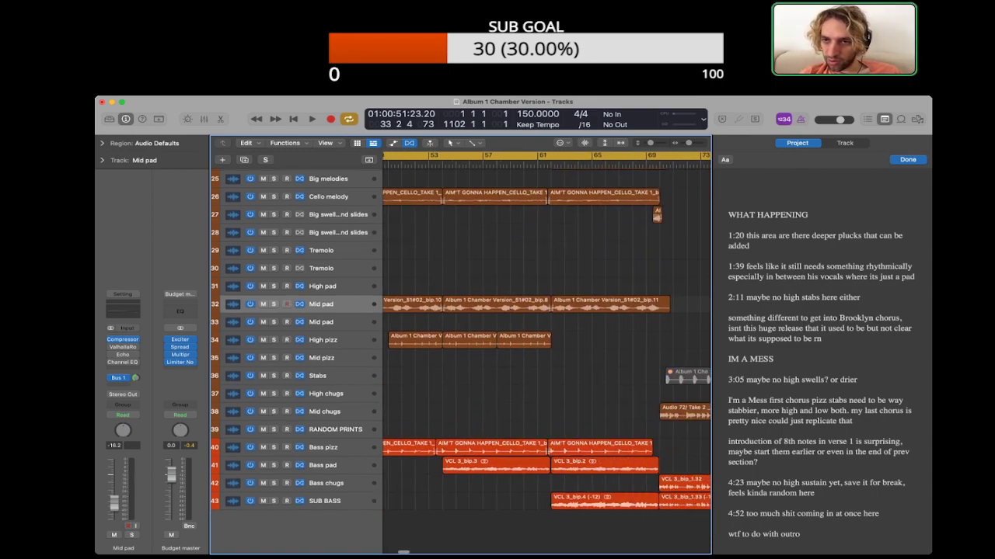
left_click(538, 163)
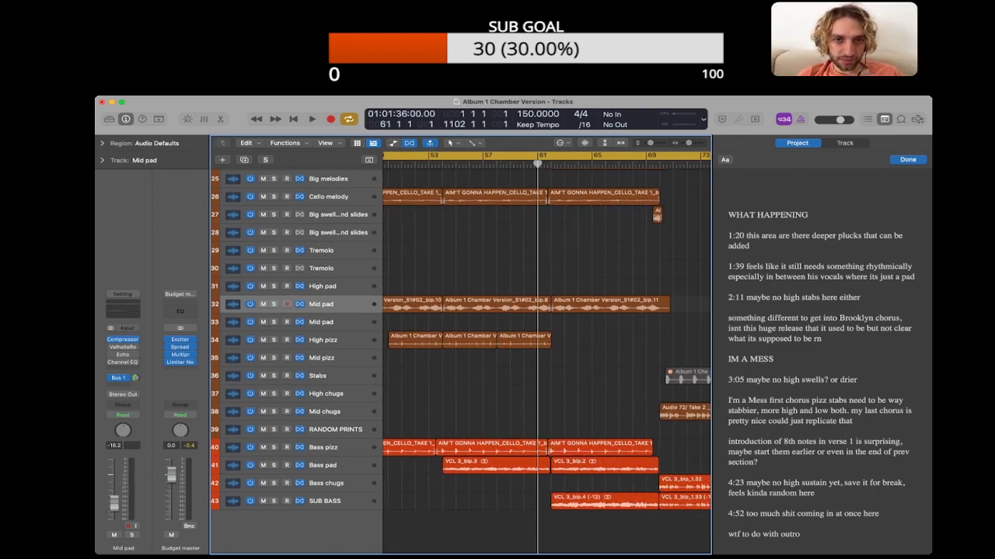
left_click(443, 164)
key("space")
left_click(274, 447)
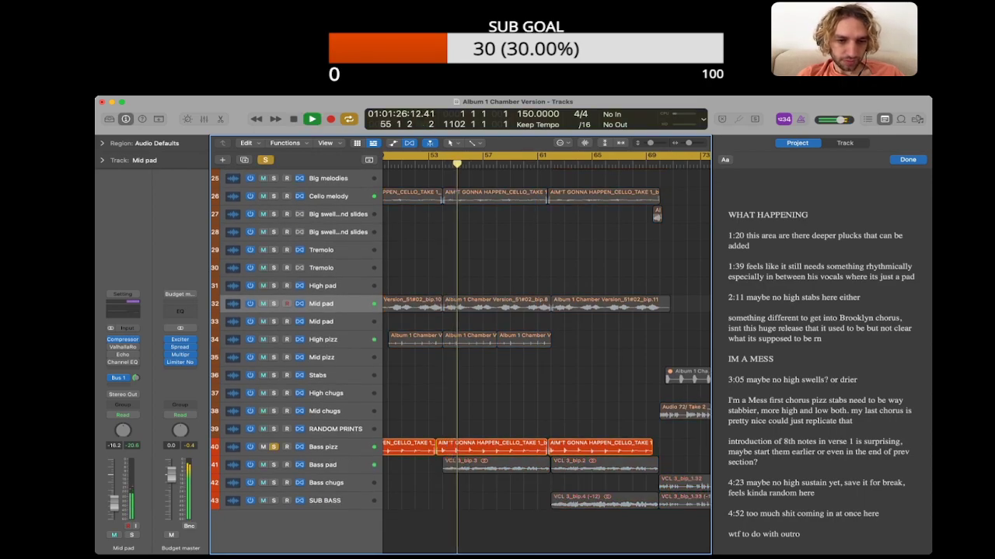
left_click(273, 446)
Step: Play the mix from about bar 46 with taller tracks and the project notes hidden, then stop playback
scroll(547, 354, "left", 8)
left_click(497, 164)
key("super+Down")
key("super+Down")
key("super+Down")
key("super+Down")
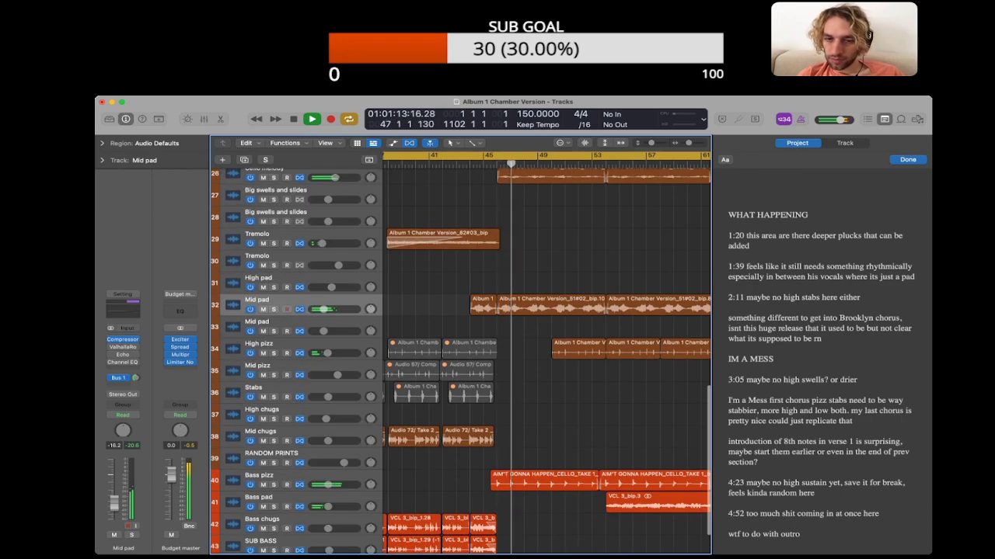
key("alt+super+p")
scroll(547, 353, "down", 3)
key("space")
Step: Solo the SUB BASS track, view its regions across the whole song, and clear the solo
scroll(625, 401, "right", 2)
left_click_drag(625, 401, 527, 424)
left_click(303, 498)
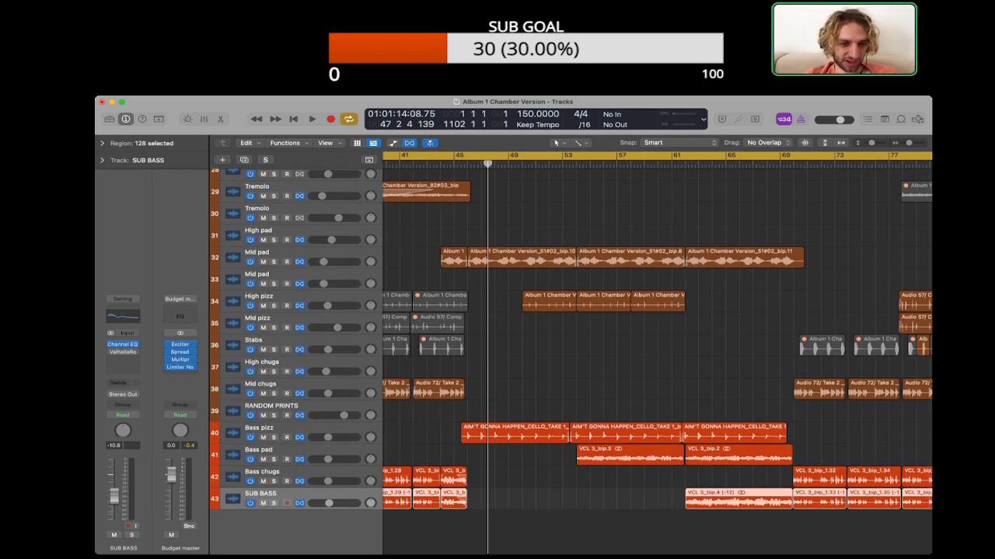
key("s")
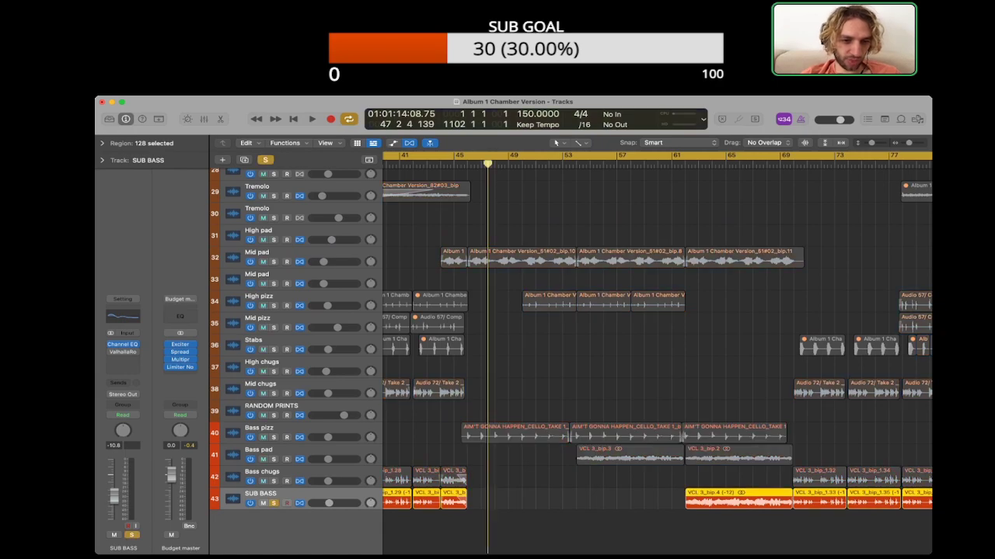
key("z")
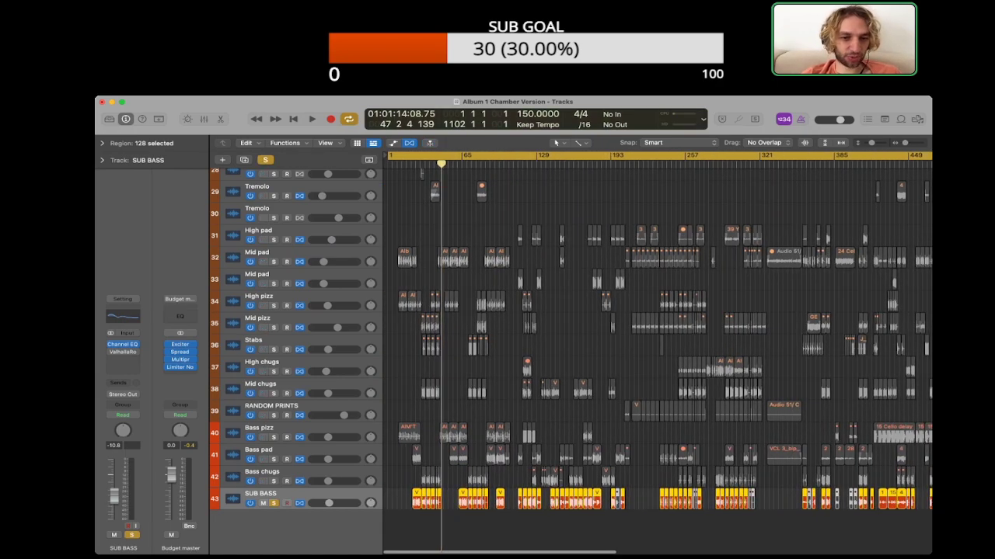
key("super+Right")
key("super+Right")
key("super+Right")
key("super+Right")
key("super+Right")
key("super+Right")
key("super+Right")
key("s")
scroll(657, 354, "right", 5)
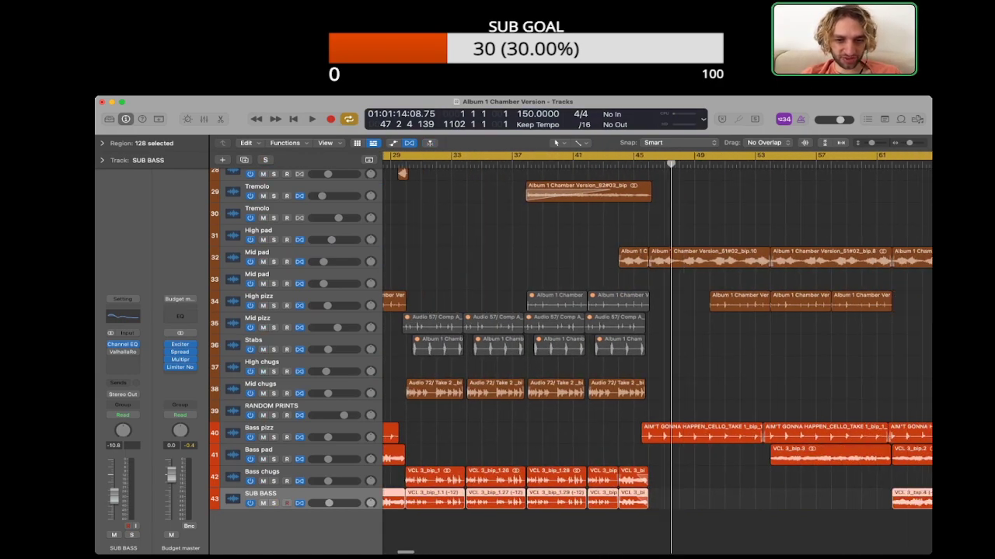
key("Up")
key("shift+Up")
key("shift+Up")
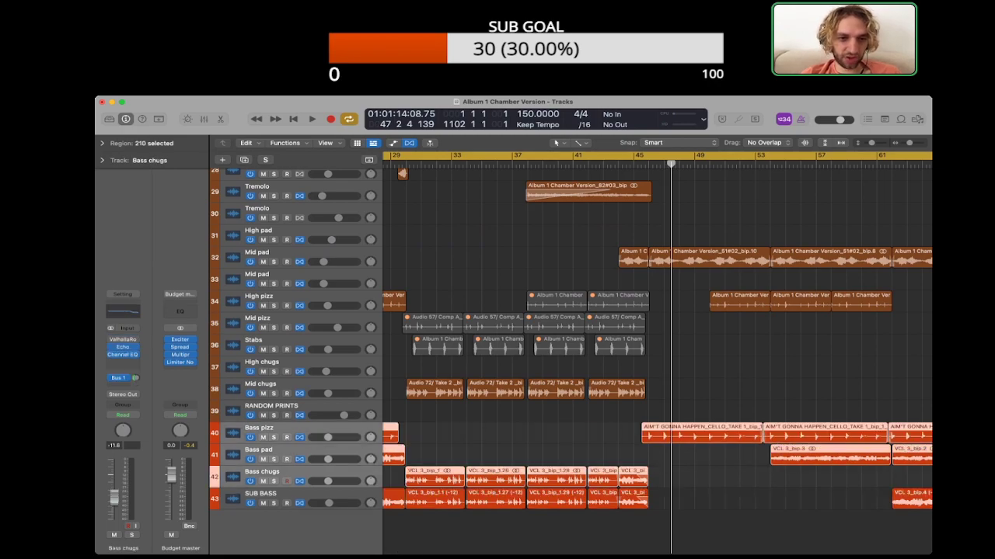
scroll(657, 354, "right", 5)
left_click(657, 477)
scroll(658, 353, "right", 1)
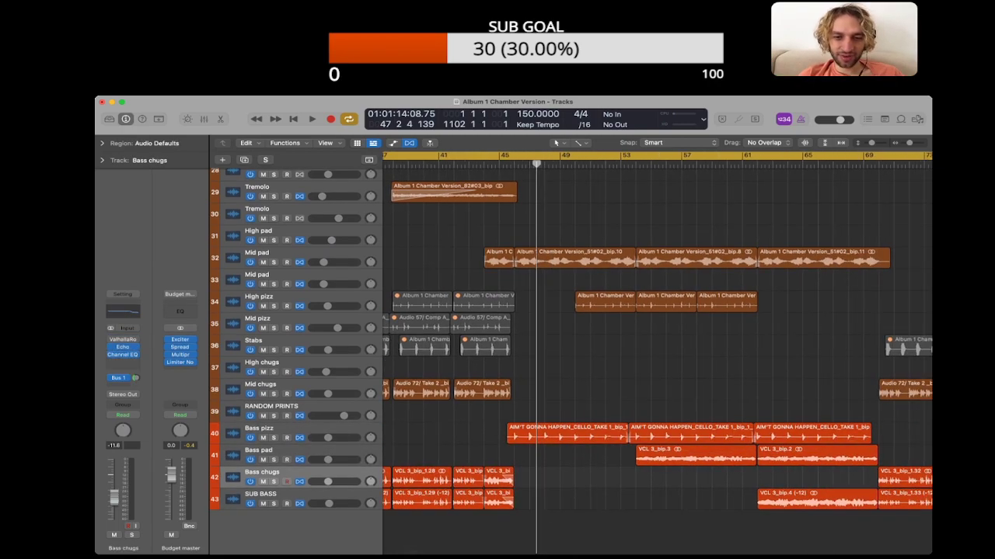
Step: Select the Bass pizz region starting around bar 46 and examine its plucks up close
key("super+Right")
key("super+Right")
key("super+Right")
left_click_drag(457, 440, 472, 440)
scroll(658, 353, "right", 2)
scroll(657, 354, "left", 2)
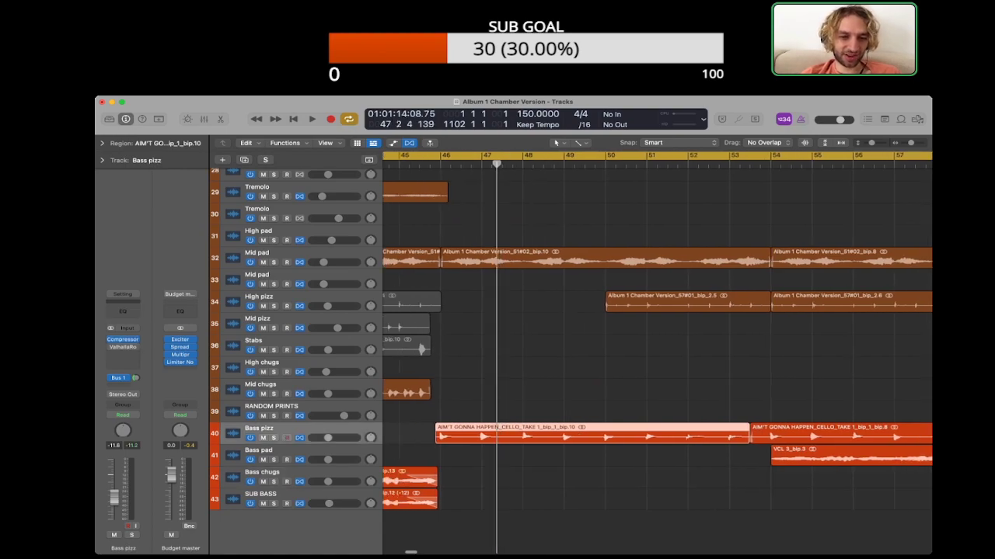
scroll(658, 354, "down", 3)
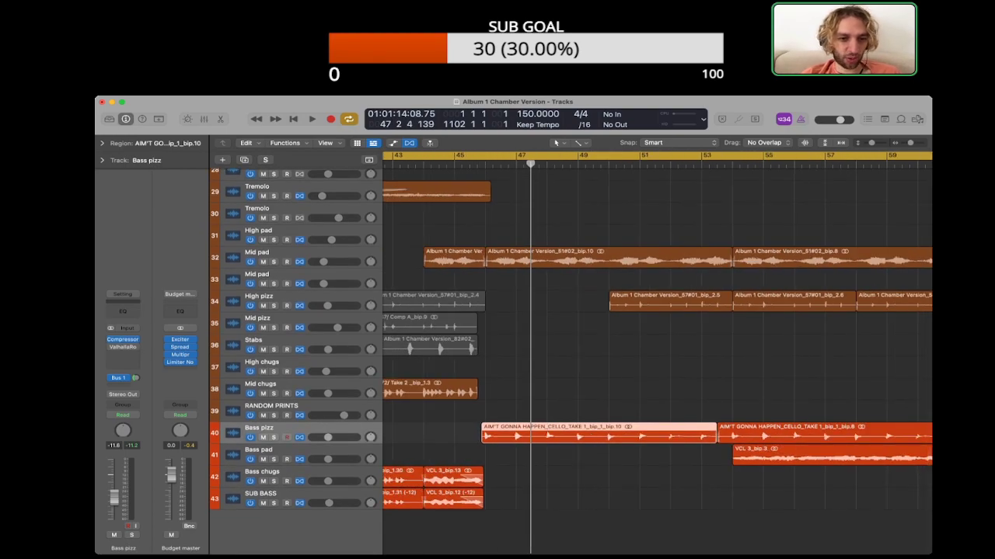
Step: Copy the Bass pizz region at about bar 46 onto the SUB BASS track and transpose the copy by -12
left_click(268, 473)
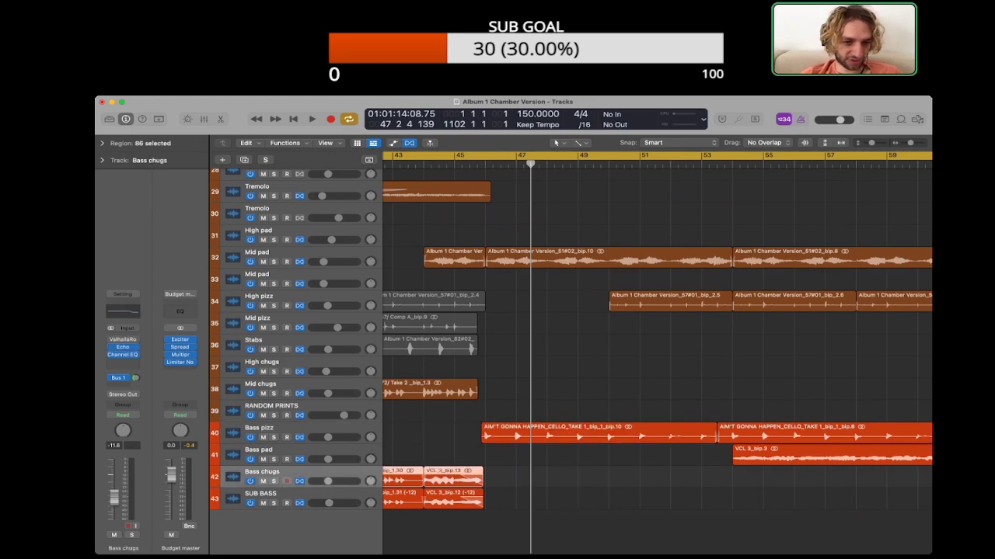
left_click(268, 451)
left_click(268, 430)
left_click(621, 532)
scroll(657, 354, "right", 1)
left_click_drag(597, 433, 597, 499)
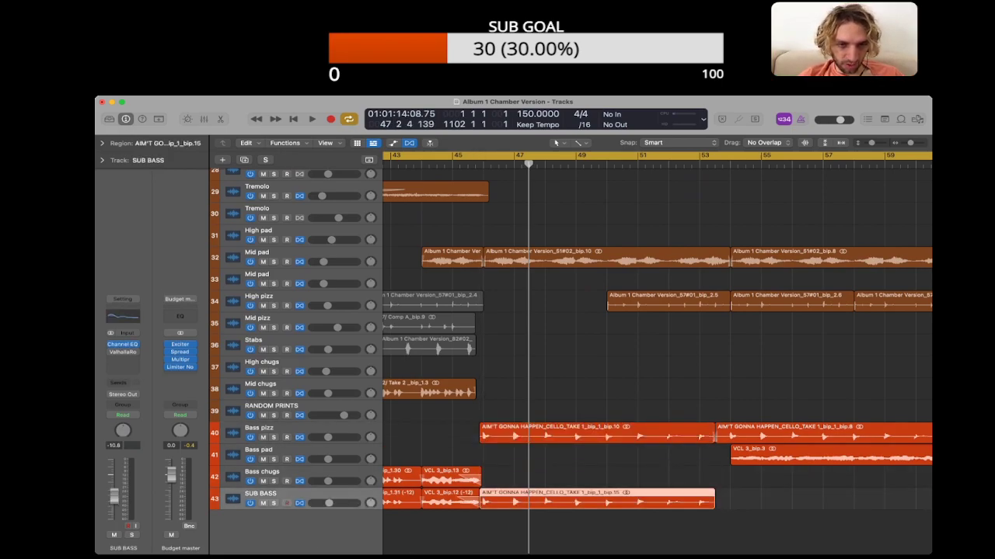
left_click(102, 143)
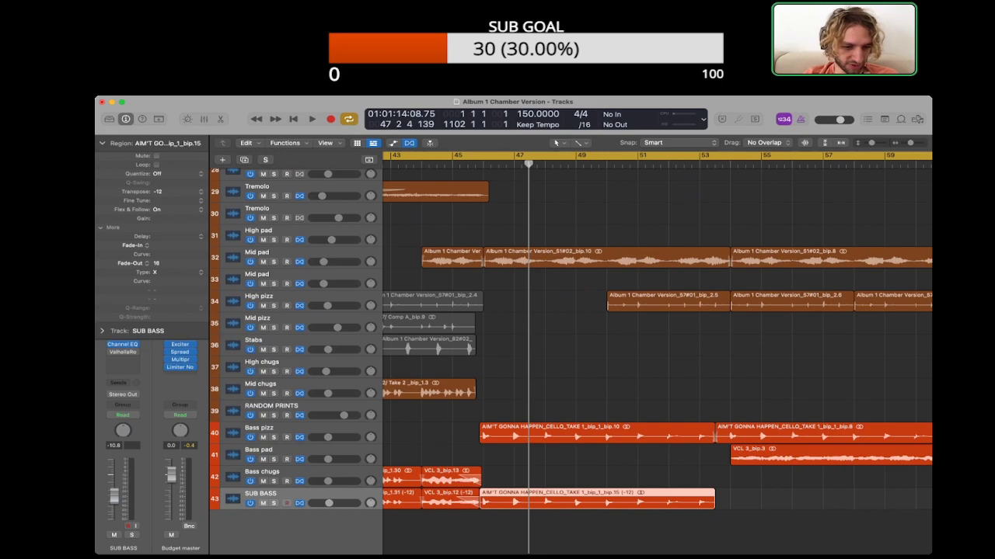
Step: Listen to the transposed SUB BASS plucks soloed, add Bass pizz to compare, then clear the solos and play the full mix
key("s")
key("space")
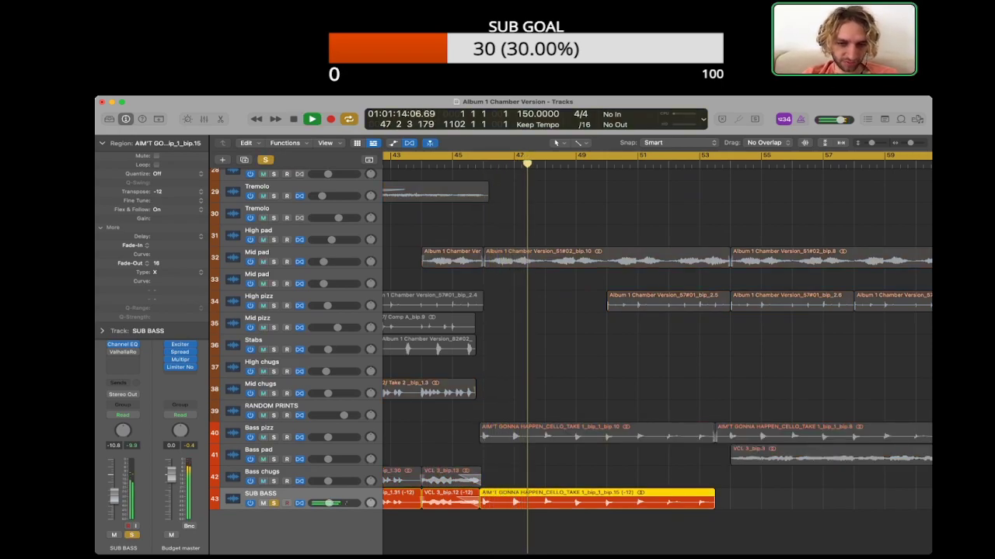
left_click(590, 532)
left_click(274, 438)
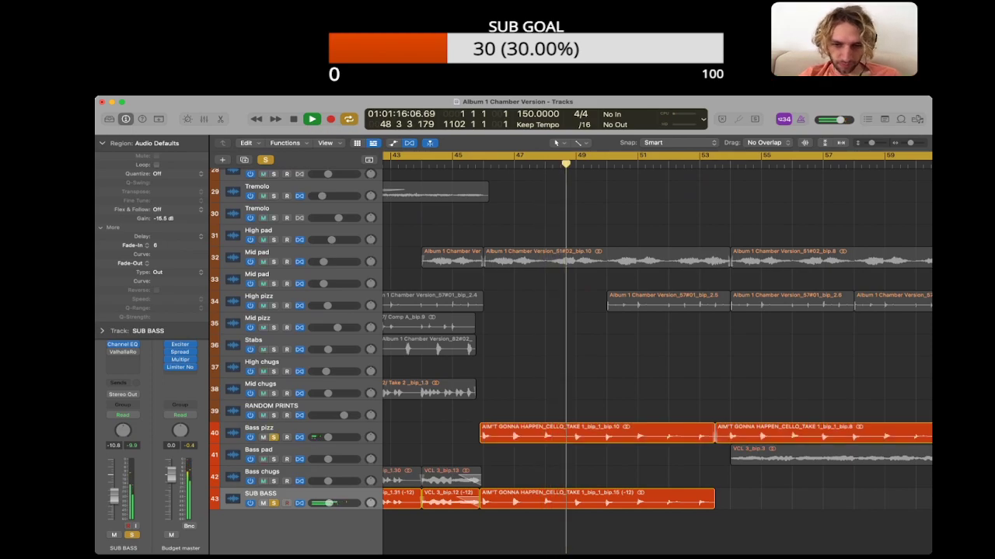
key("ctrl+alt+super+s")
key("space")
key("space")
Step: Duplicate the transposed SUB BASS pluck region to about bar 54, stop playback and clear the selection
left_click_drag(590, 500, 837, 500)
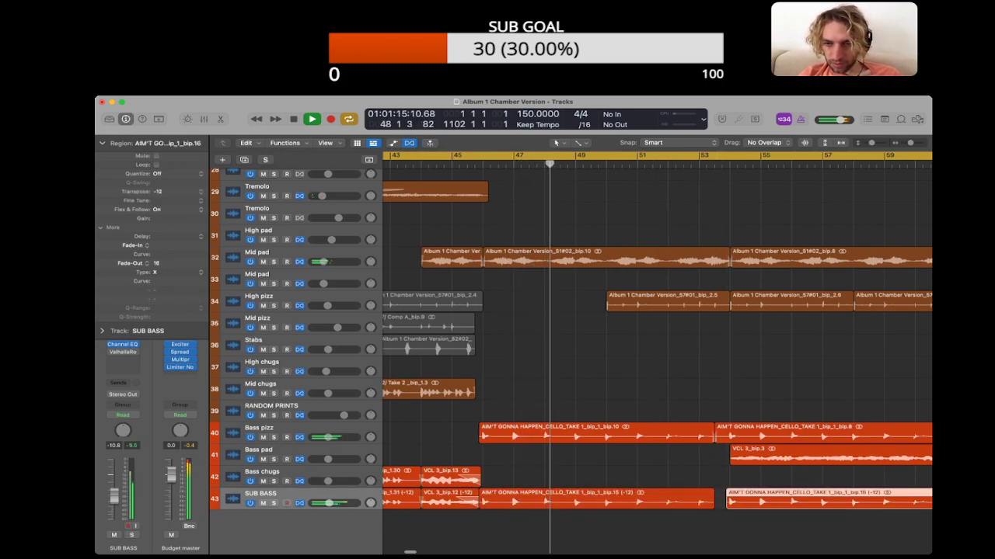
scroll(838, 500, "right", 2)
key("space")
left_click(837, 531)
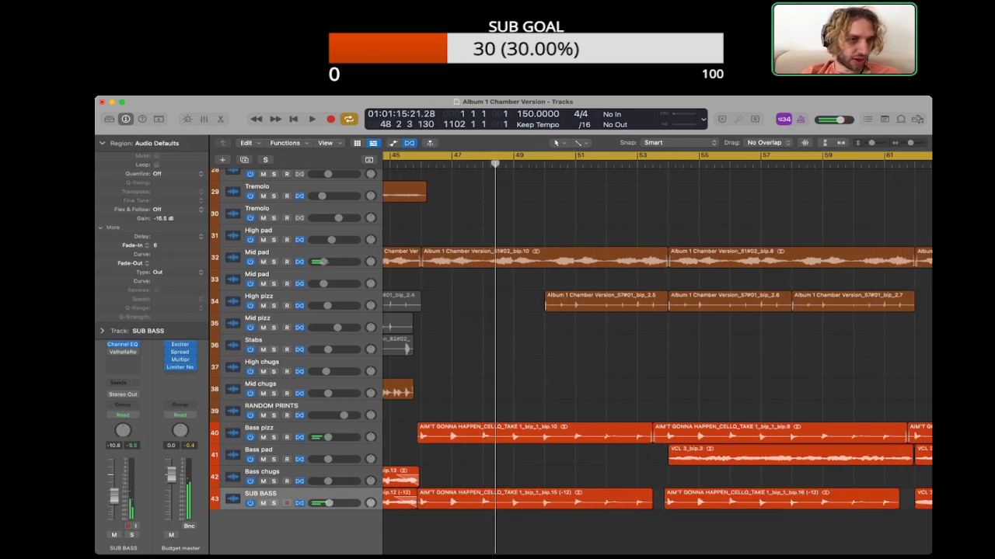
Step: Compare the transpose and fade parameters of the two pluck regions on the SUB BASS track
left_click(101, 143)
scroll(544, 501, "left", 1)
left_click(544, 501)
left_click(777, 500)
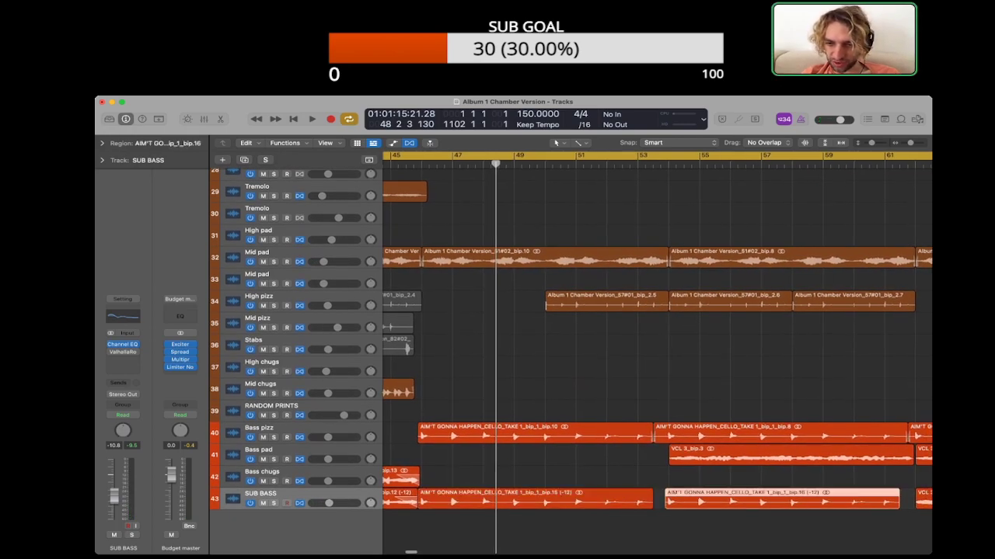
left_click(659, 528)
left_click(544, 500)
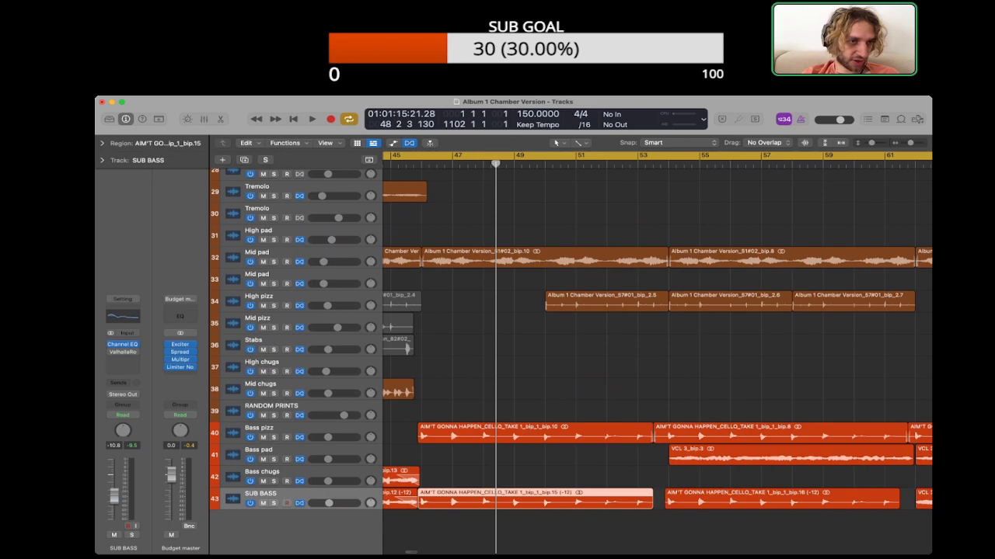
left_click(101, 143)
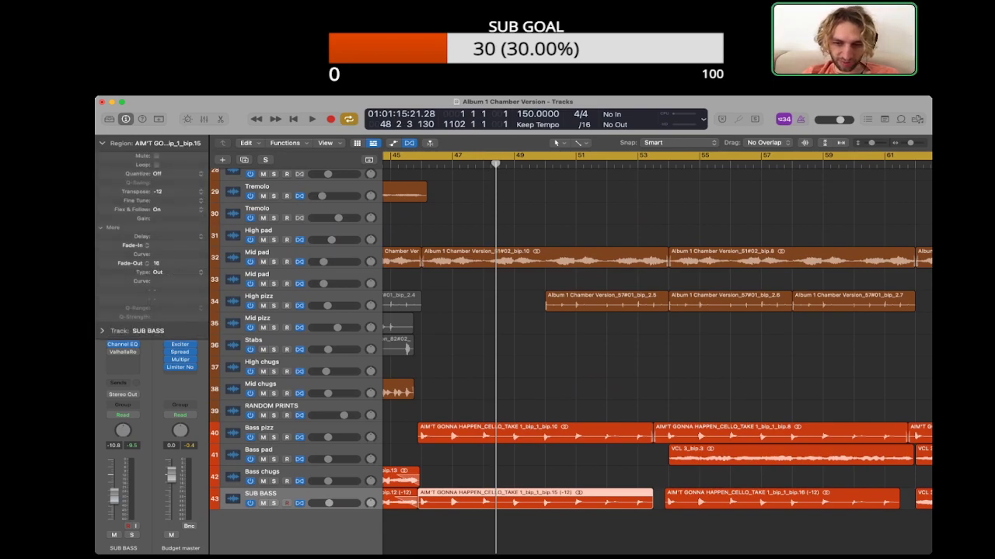
left_click(659, 528)
left_click(777, 500)
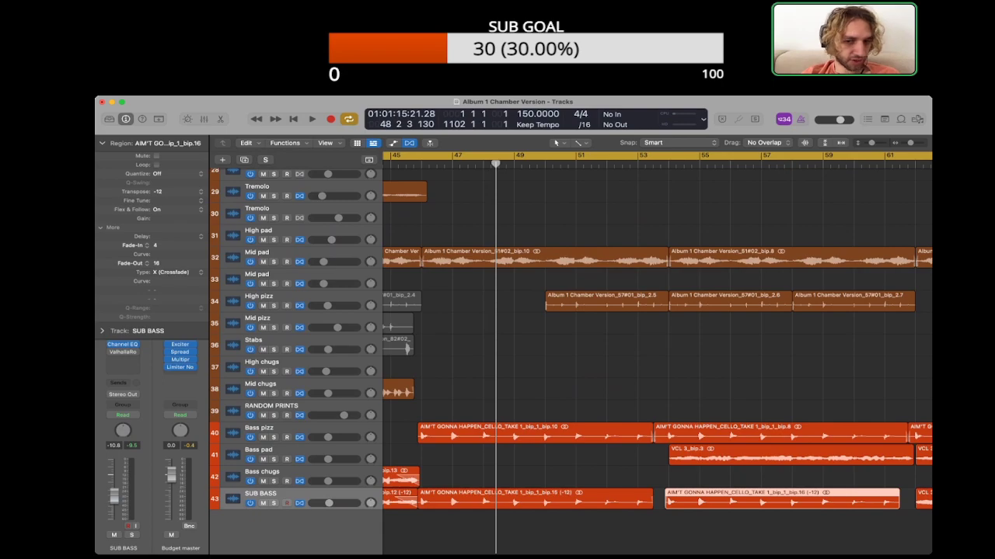
Step: Deselect the Bass pizz region and play the full mix from about bar 43 into the new sub plucks
left_click(544, 434)
left_click(606, 528)
scroll(606, 467, "left", 4)
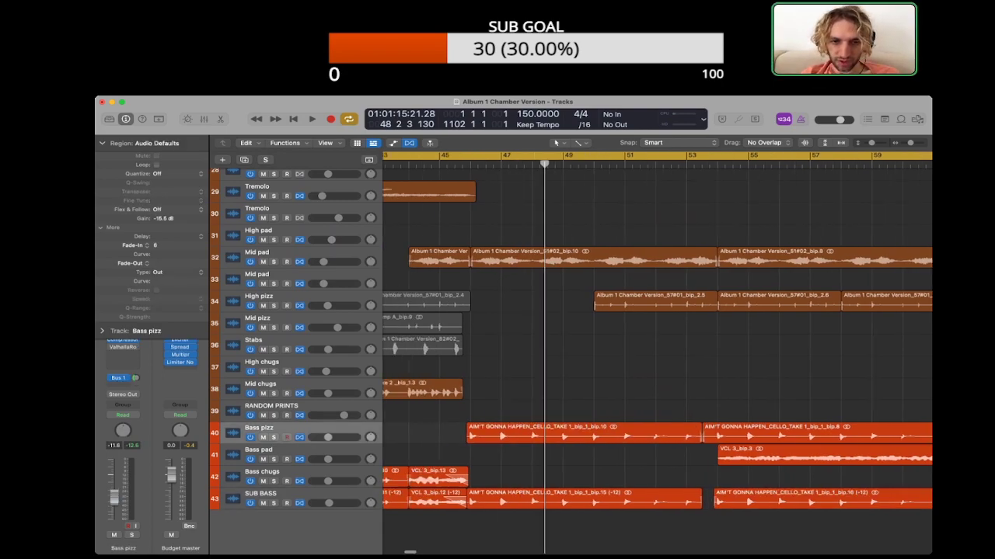
key("super+Left")
left_click(518, 164)
key("space")
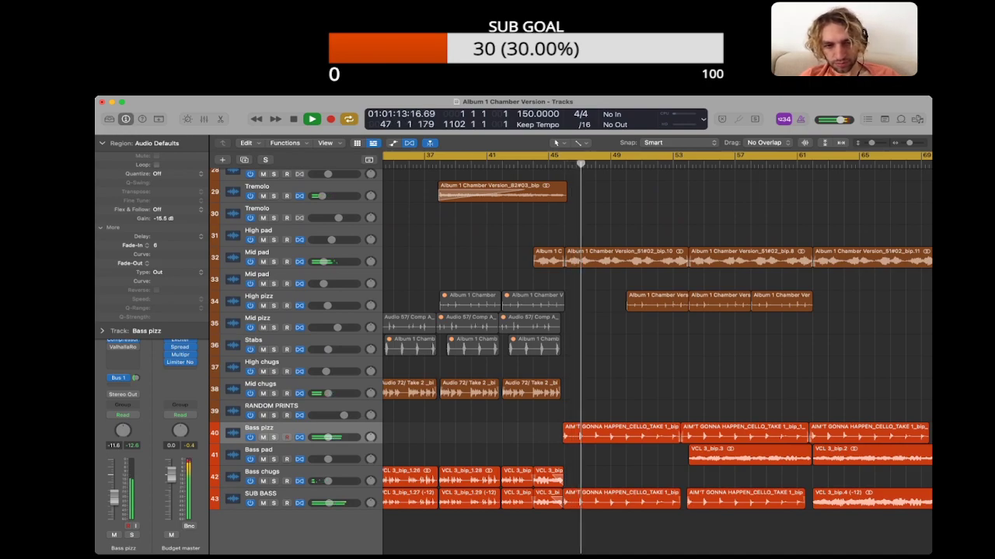
Step: Check the parameters of both SUB BASS pluck regions during playback, collapse the region parameters and follow the passage past bar 53
scroll(657, 353, "right", 5)
left_click_drag(577, 530, 628, 501)
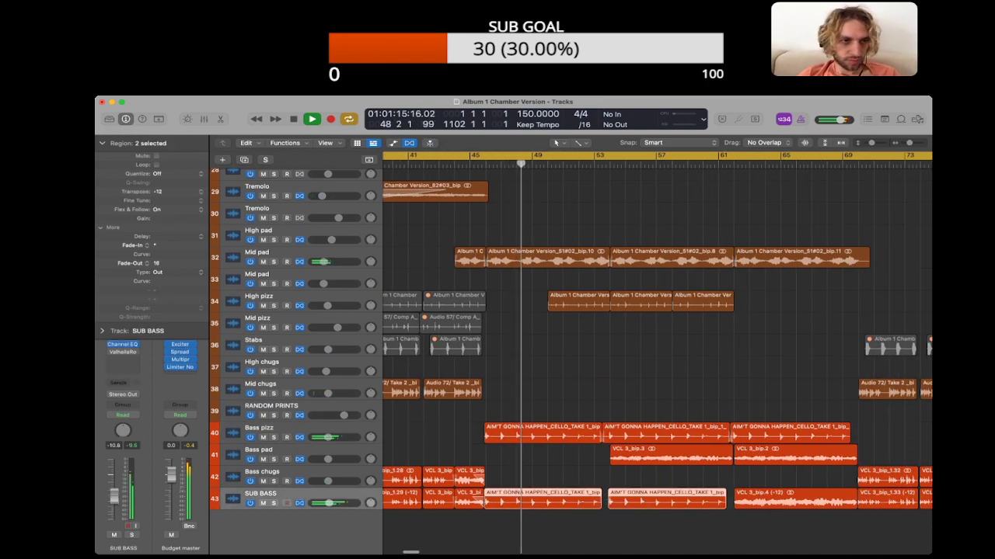
left_click(102, 143)
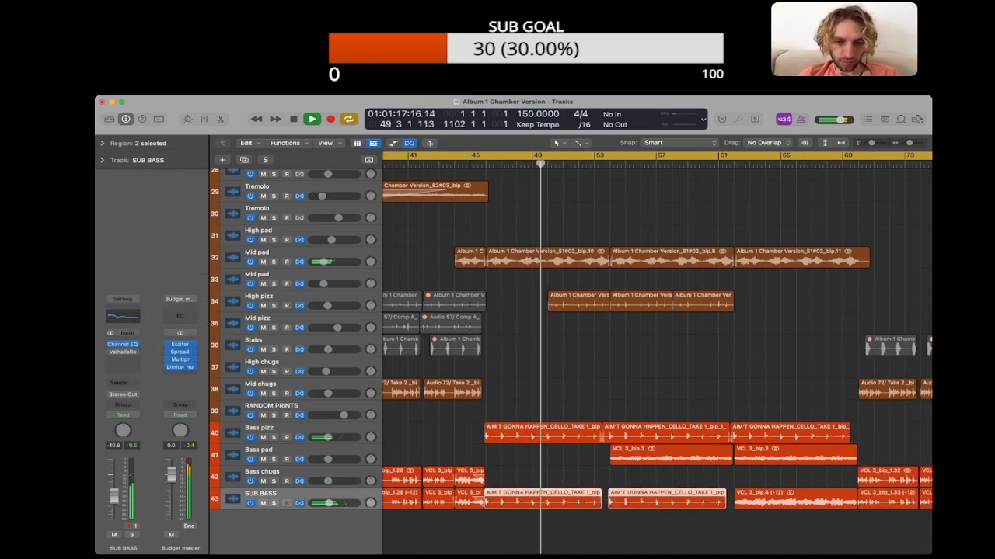
left_click(559, 531)
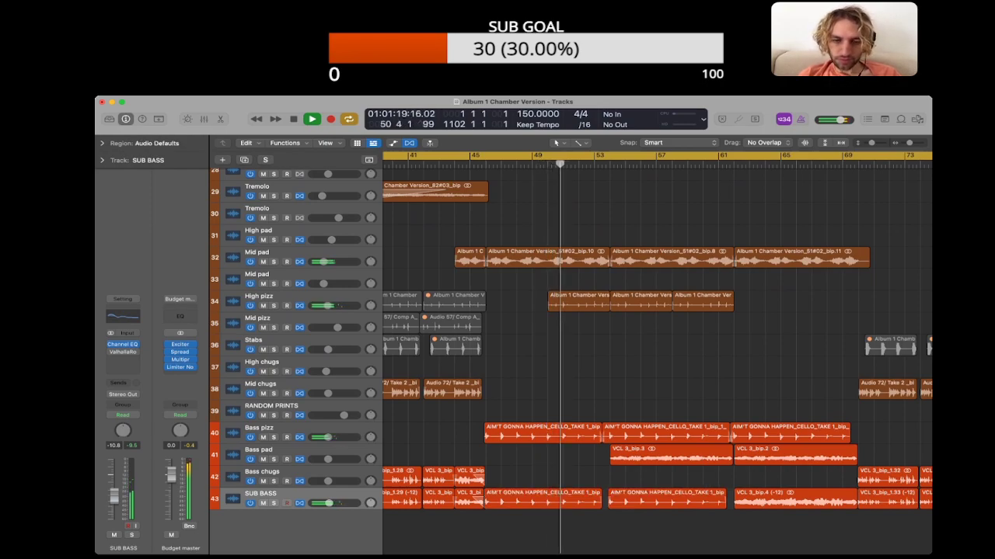
scroll(657, 353, "right", 3)
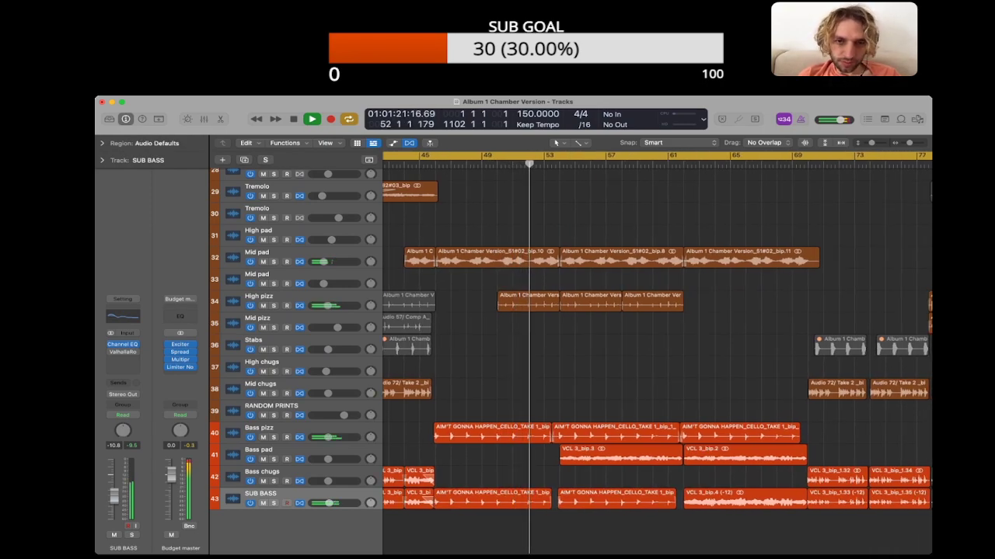
scroll(658, 354, "right", 1)
scroll(658, 354, "right", 3)
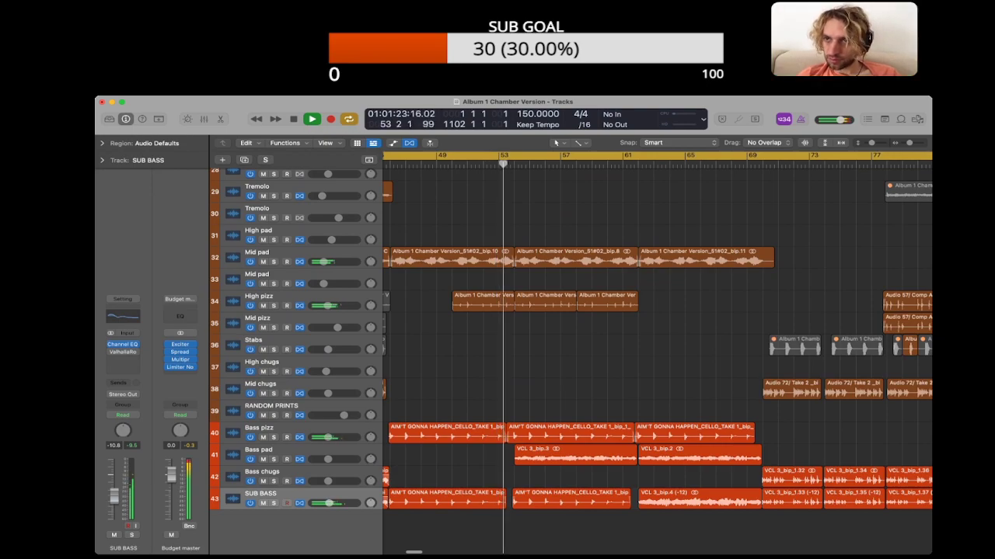
Step: Reopen the project notes, stop playback and delete the finished 1:20 deeper plucks note
key("alt+super+p")
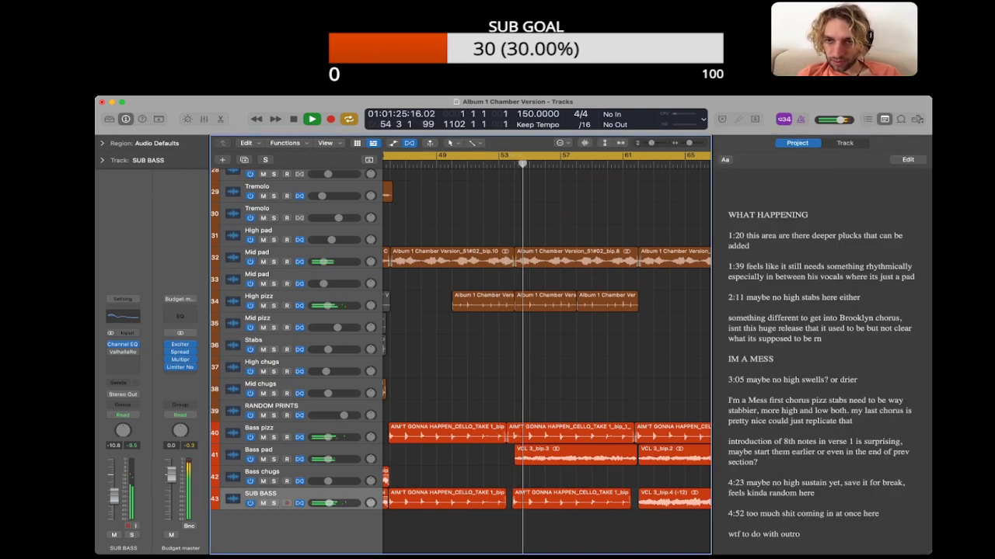
key("space")
triple_click(753, 236)
key("BackSpace")
key("BackSpace")
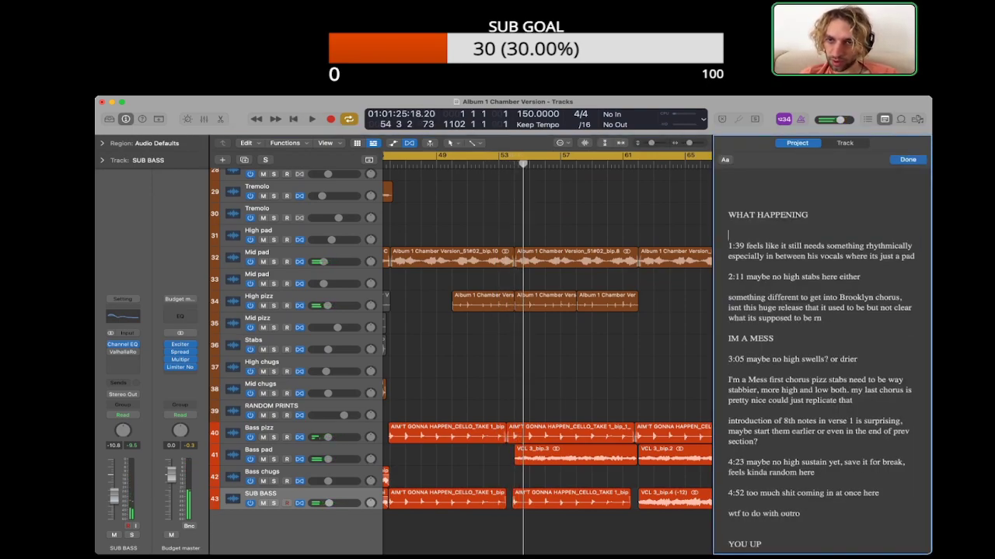
scroll(547, 354, "left", 1)
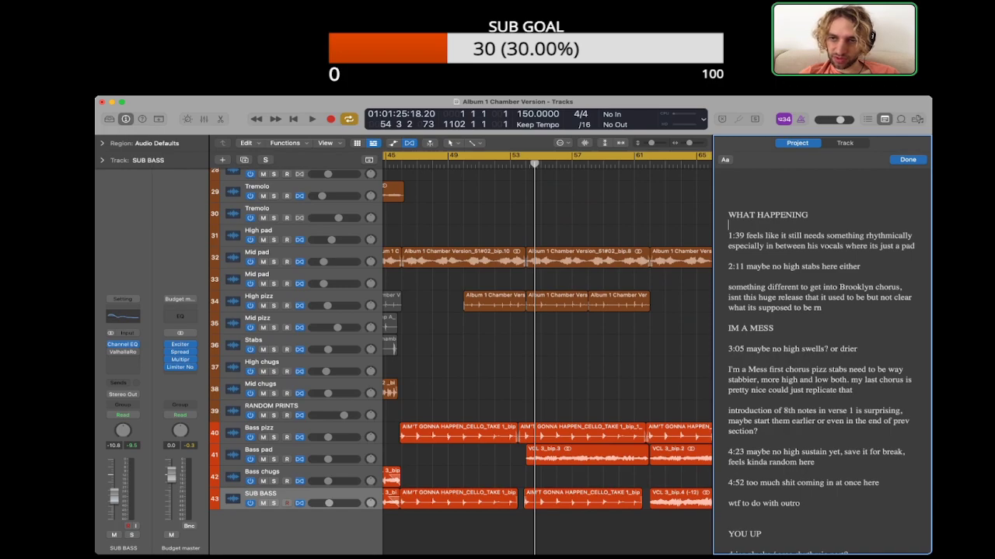
Step: Play the mix from bar 54 through the 1:39 passage and look over which parts play there
key("space")
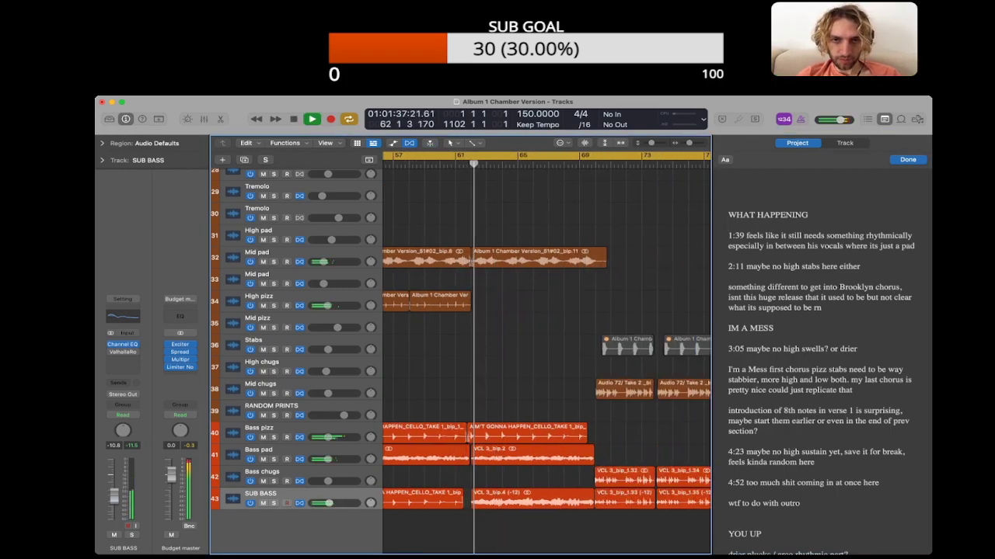
scroll(544, 357, "up", 5)
scroll(544, 357, "down", 5)
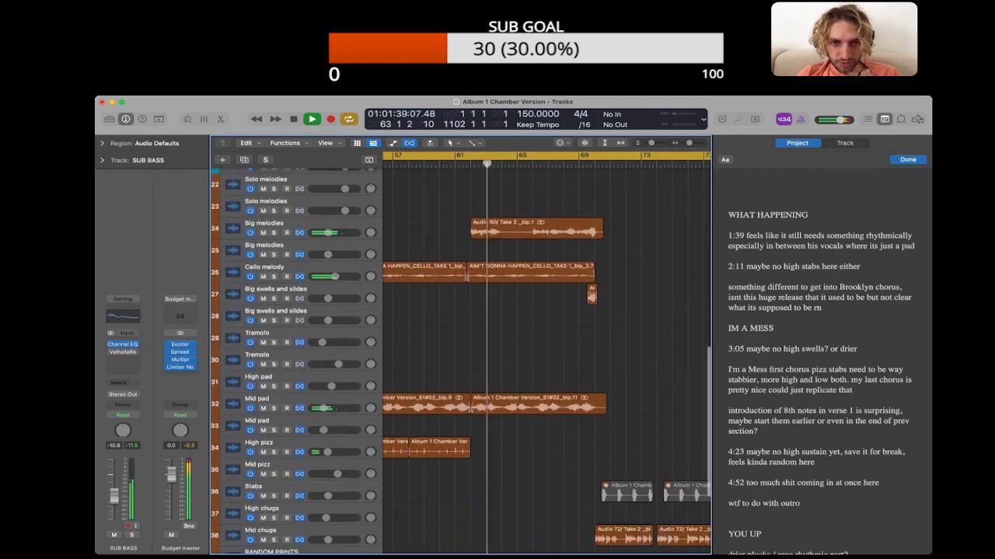
scroll(547, 357, "left", 5)
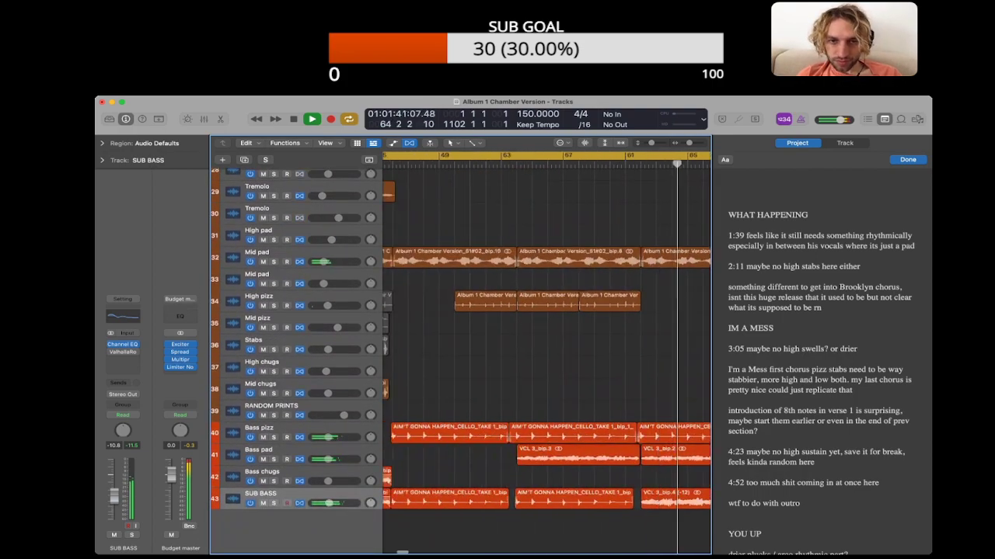
Step: Close the project notes, stop playback and copy the two High pizz regions from bars 54–62 to bars 62–70
key("alt+super+p")
scroll(657, 353, "right", 2)
key("space")
left_click_drag(583, 283, 645, 303)
left_click(646, 326)
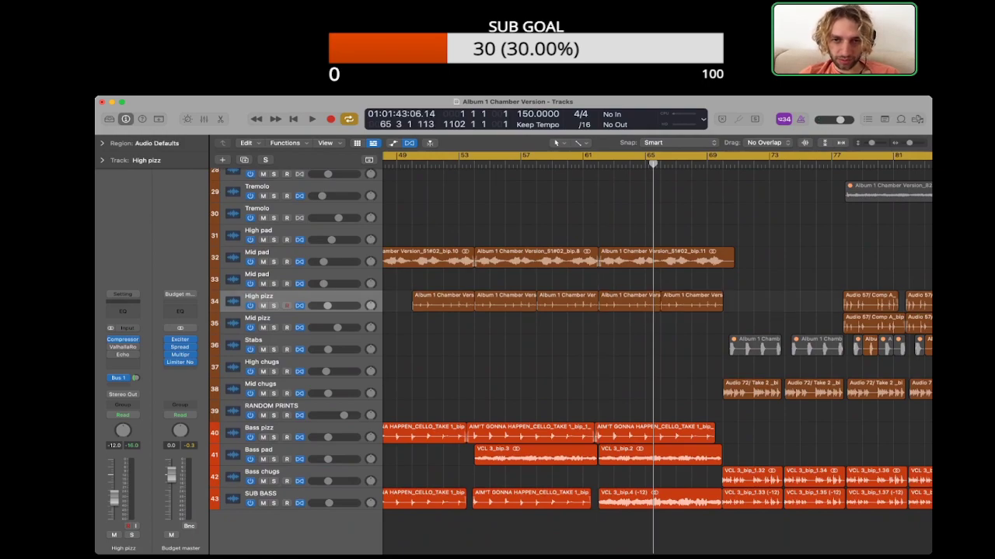
Step: Play the passage and set the gain of the two copied High pizz regions to +0.8 dB
key("space")
scroll(647, 326, "right", 3)
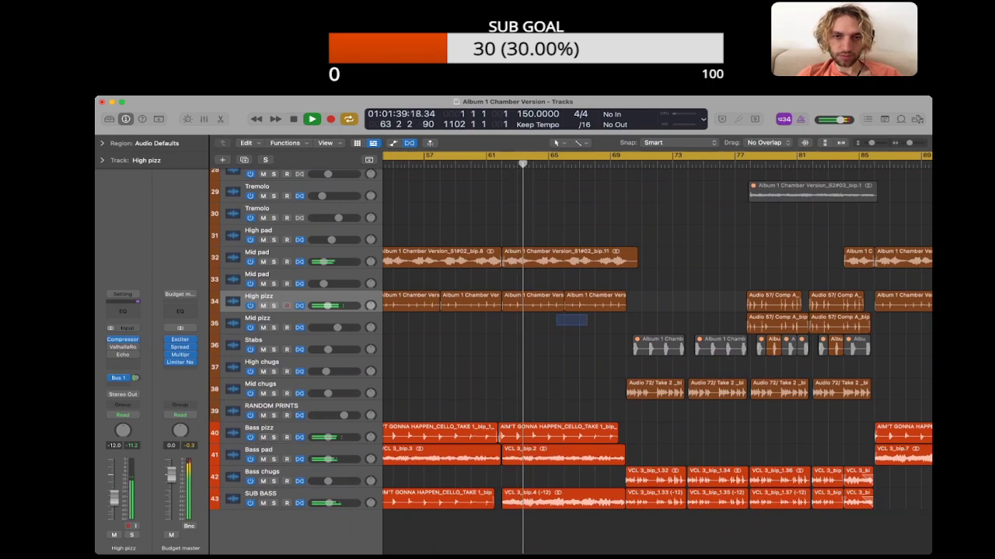
left_click_drag(588, 326, 544, 303)
left_click(102, 143)
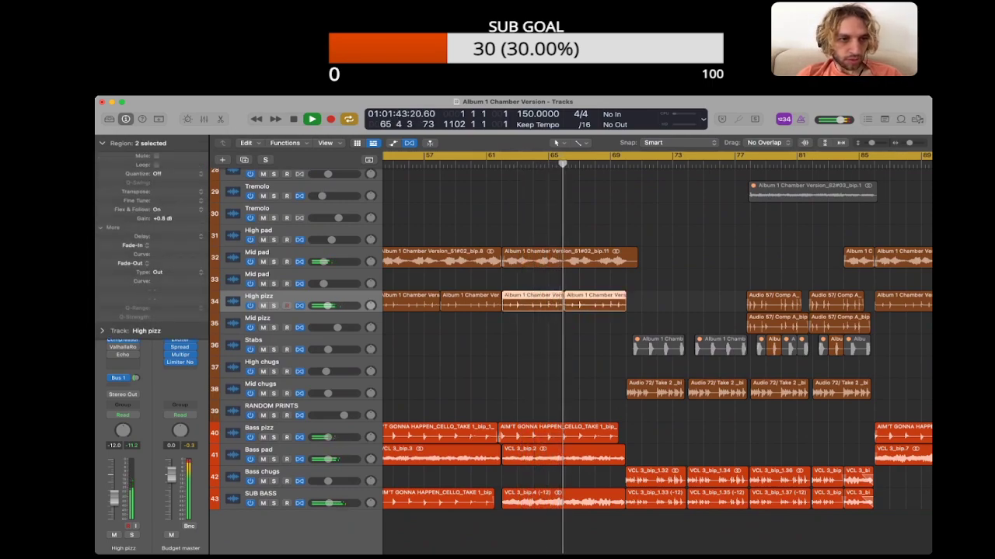
left_click(102, 143)
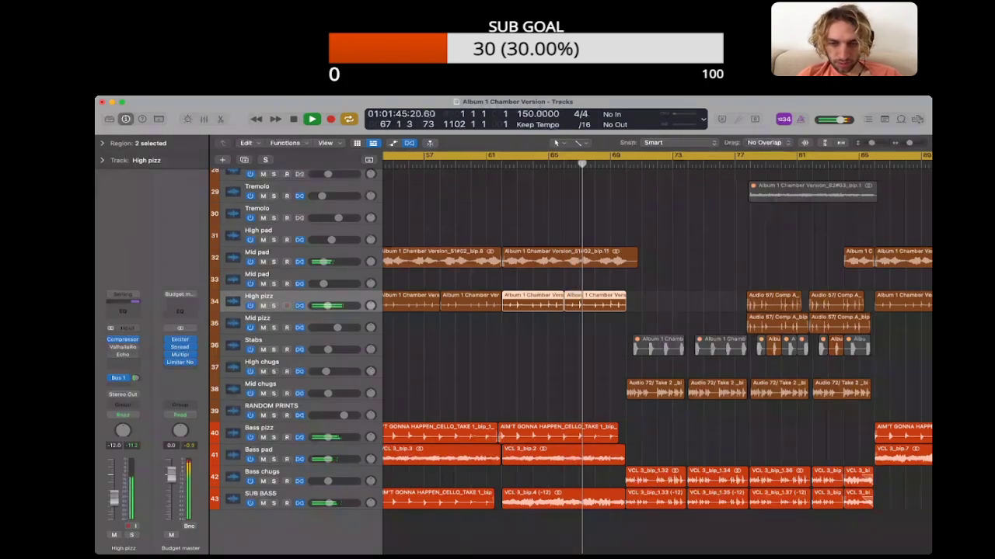
left_click(575, 342)
Step: Stop playback near bar 70 and set the gain of the two High pizz regions in bars 62–70 to +3.8 dB
key("super+Left")
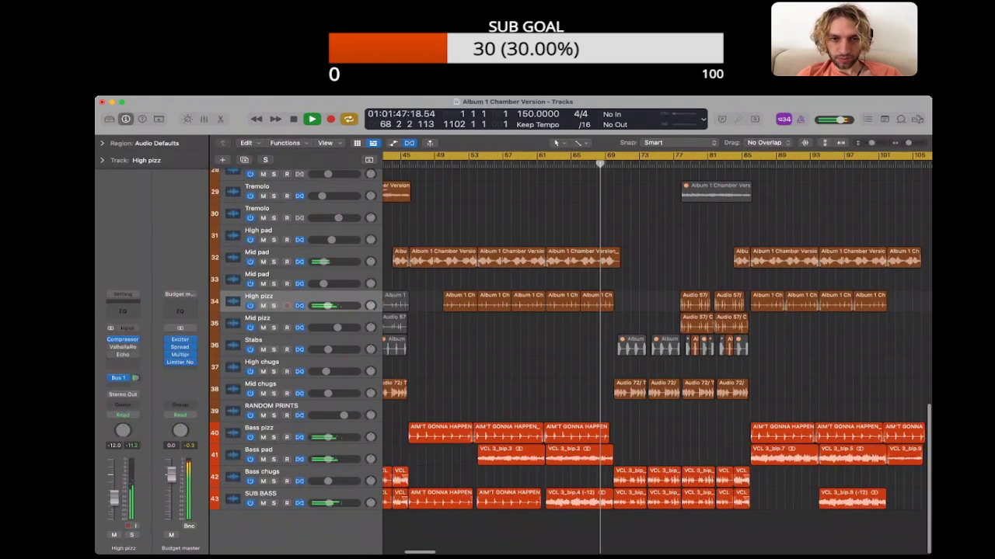
scroll(657, 342, "left", 5)
scroll(657, 342, "right", 2)
scroll(656, 342, "left", 3)
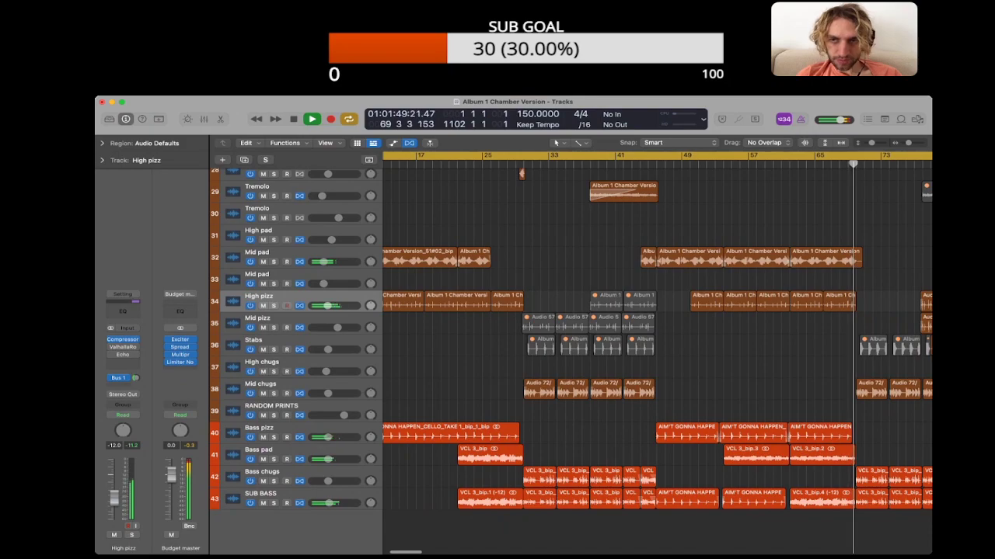
scroll(657, 341, "right", 6)
key("space")
scroll(656, 342, "left", 1)
scroll(660, 338, "left", 5)
scroll(660, 338, "right", 6)
left_click_drag(667, 332, 637, 305)
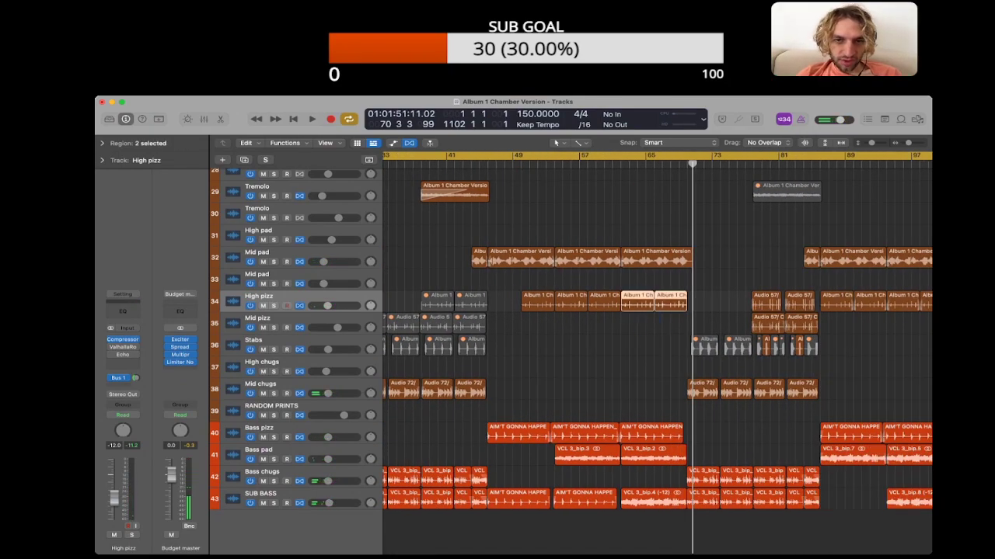
left_click(102, 144)
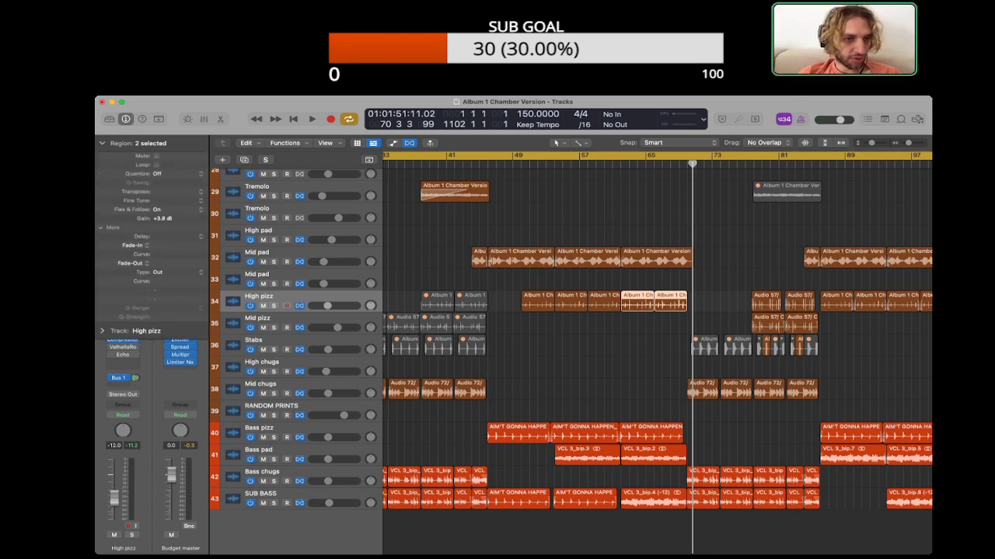
left_click(614, 342)
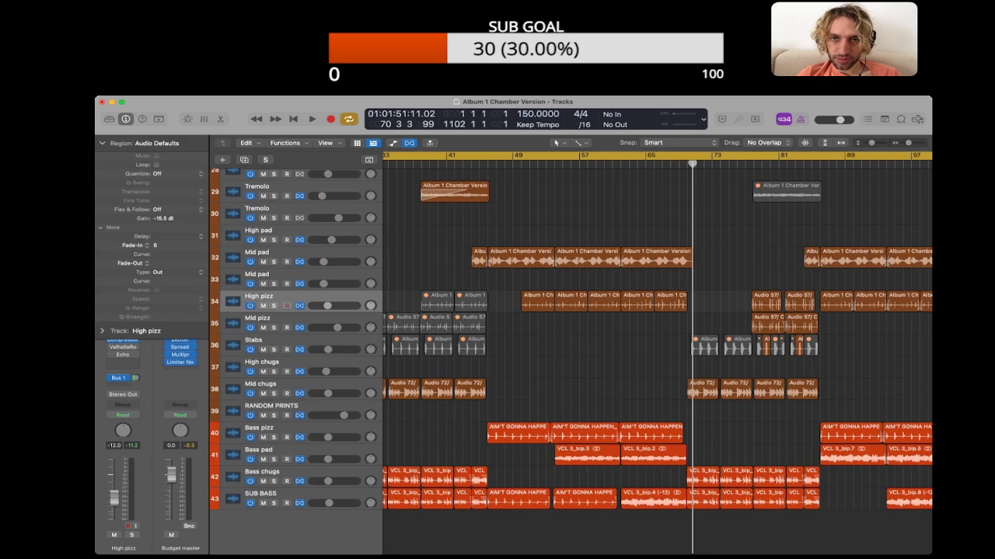
Step: Play from about bar 62, set the High pizz regions in bars 54–62 to a gain of +3.0 dB, and stop playback
left_click(612, 164)
key("space")
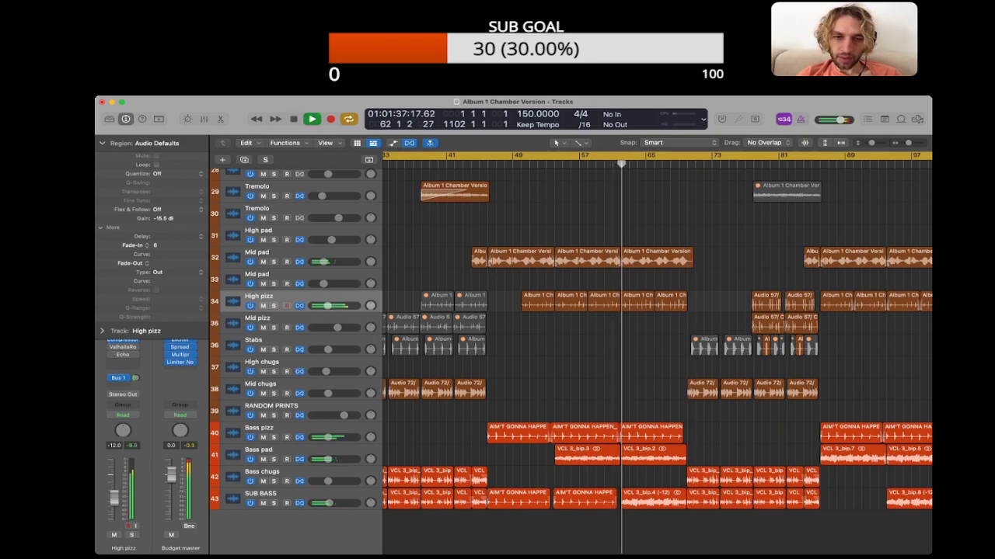
scroll(657, 334, "right", 3)
left_click_drag(457, 320, 511, 305)
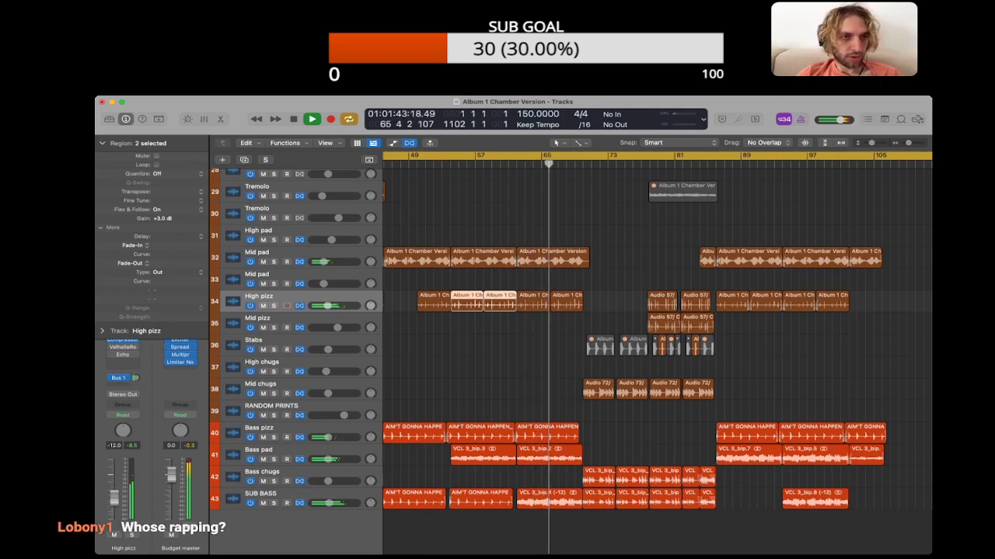
left_click(102, 143)
left_click(614, 301)
key("space")
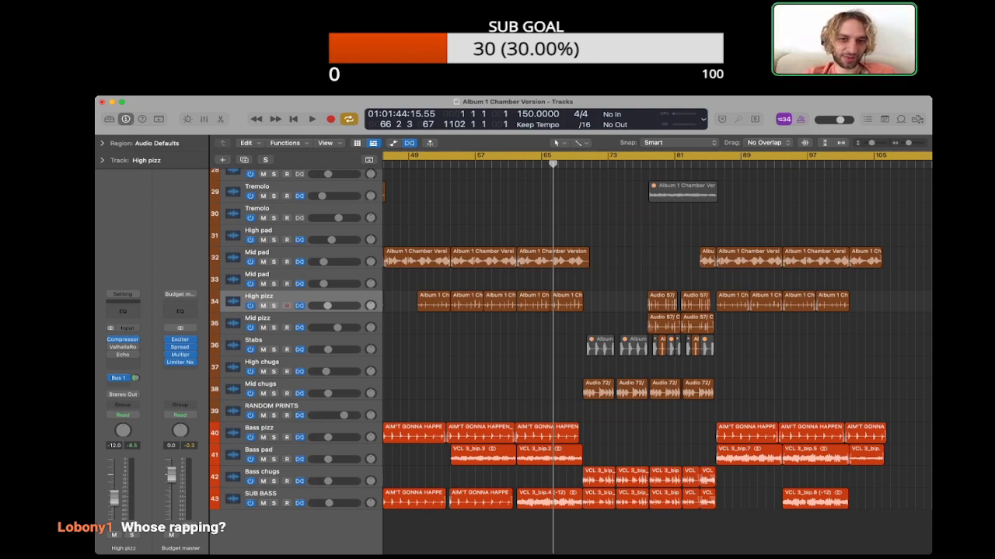
Step: Check the region parameters of the sustained SUB BASS region starting at bar 62 and listen to it in the full mix
scroll(657, 353, "left", 3)
scroll(656, 354, "right", 3)
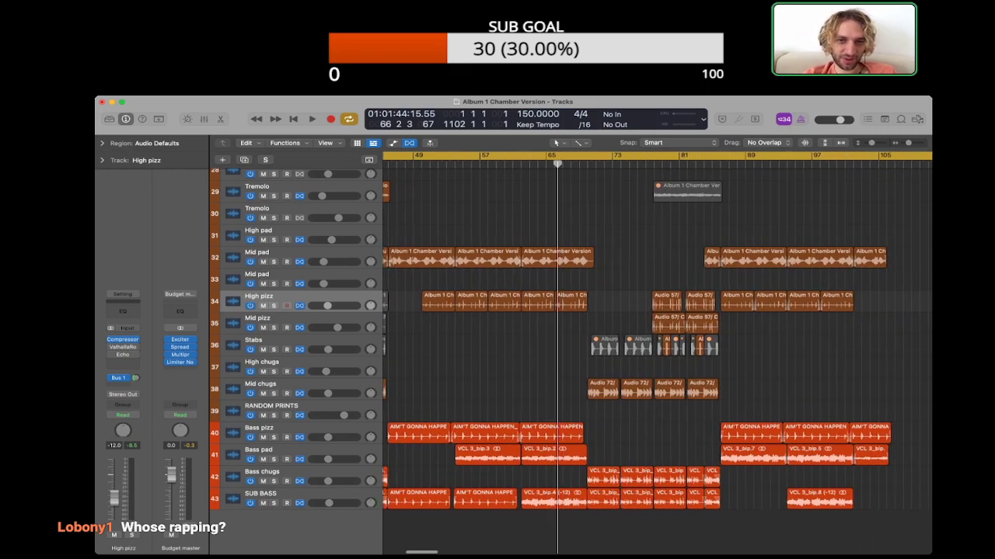
scroll(656, 353, "left", 1)
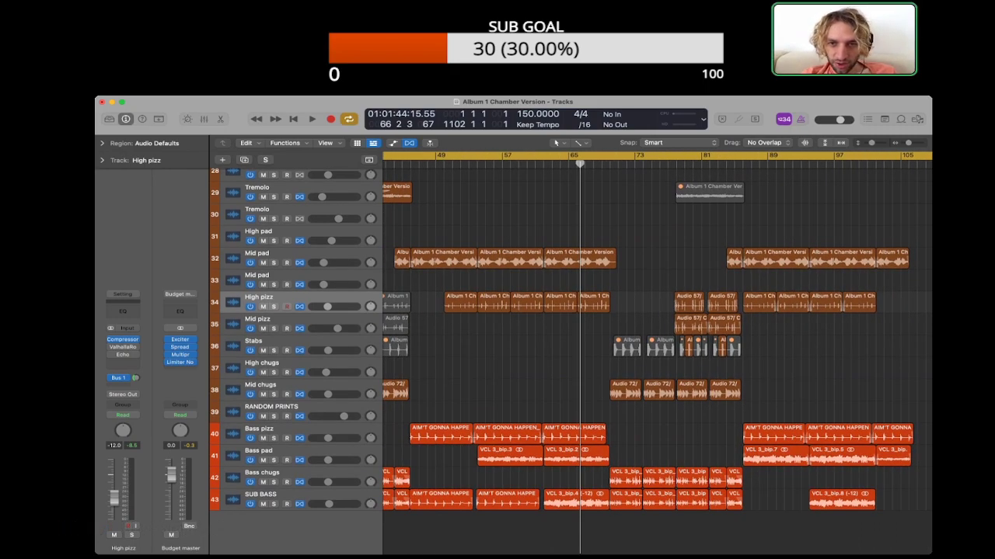
scroll(657, 353, "right", 2)
left_click(536, 500)
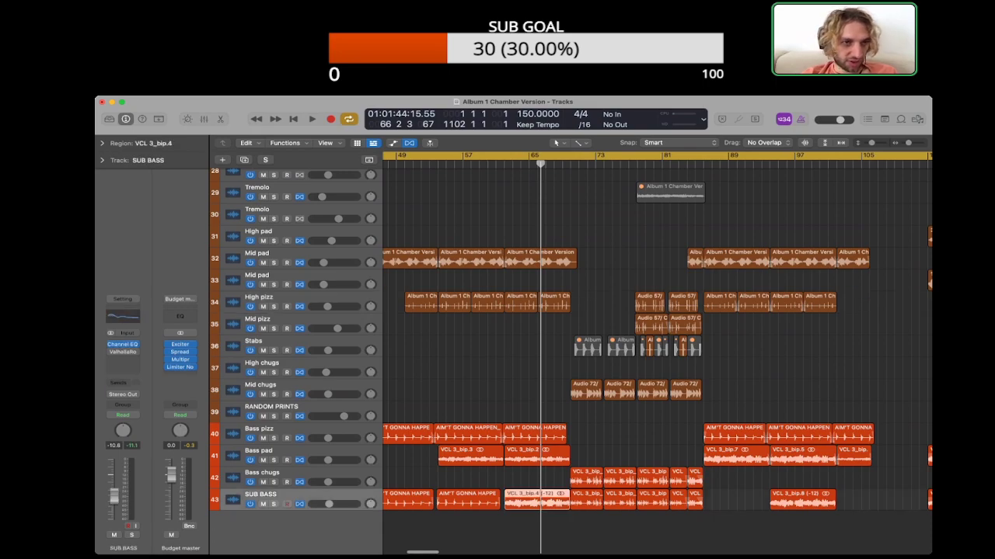
left_click(101, 160)
left_click(102, 143)
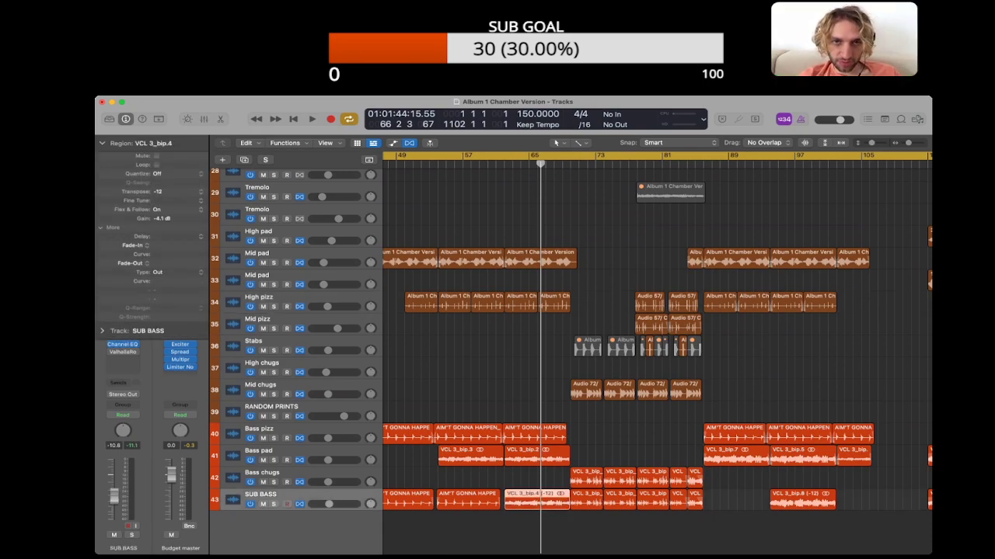
key("space")
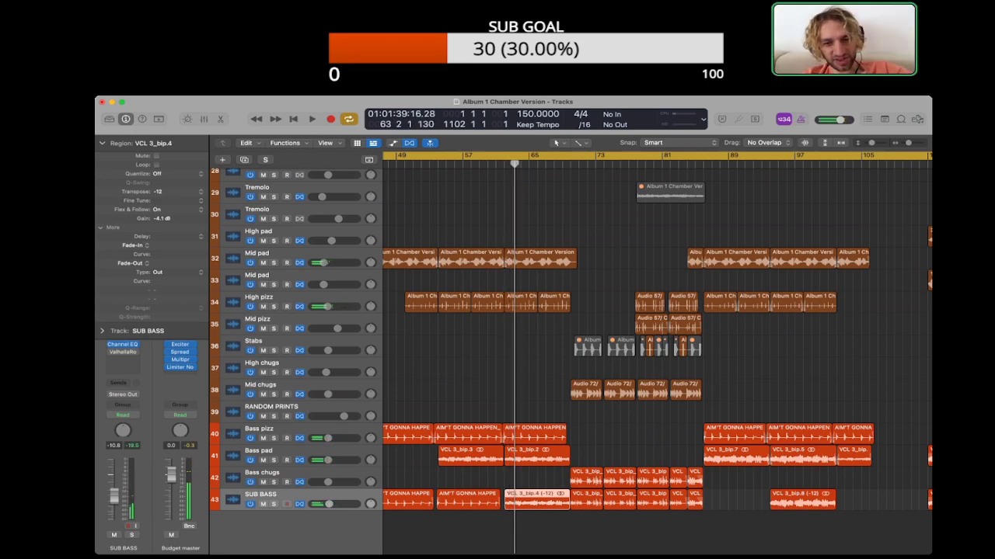
key("space")
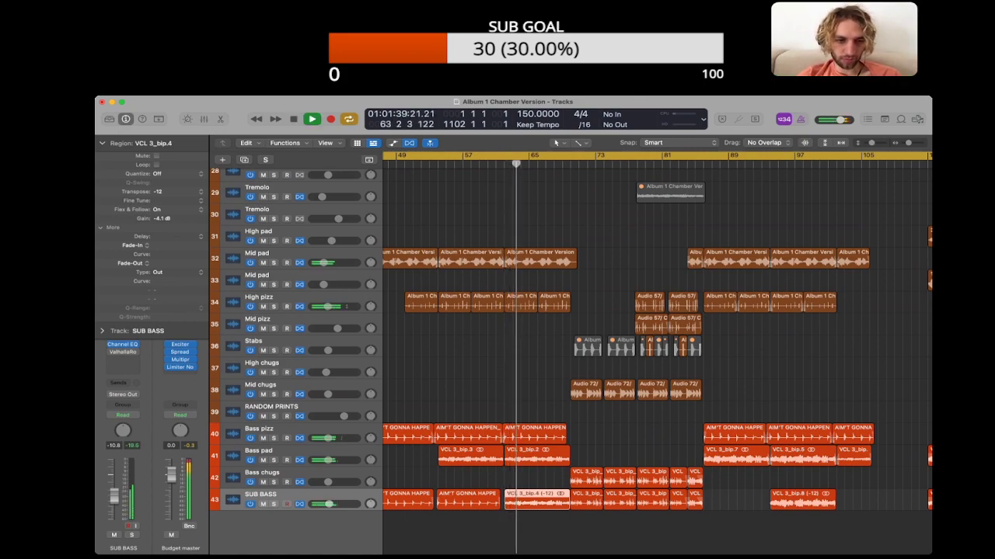
left_click(536, 533)
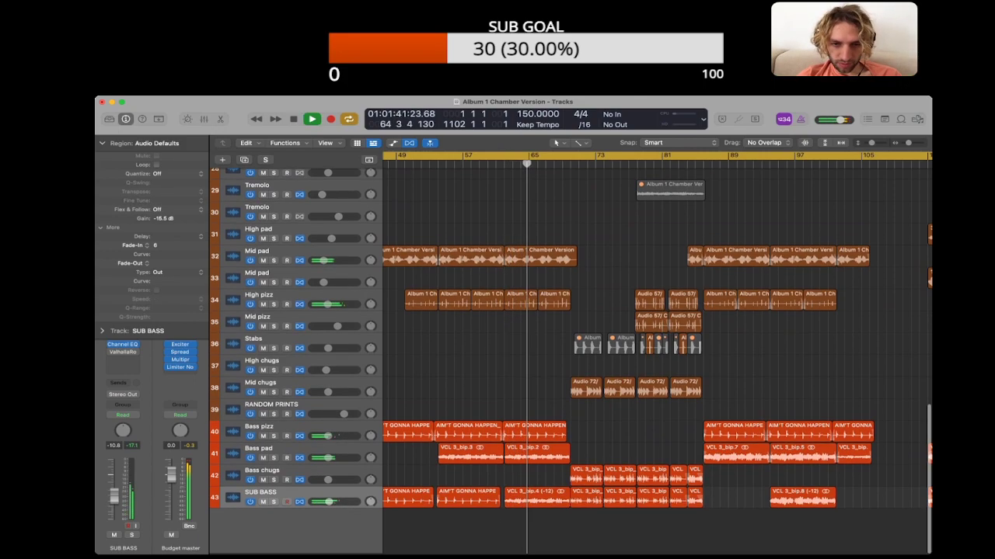
Step: Replace the sustained SUB BASS region at bar 62 with a copy of the preceding cello pluck region
scroll(656, 349, "left", 2)
key("space")
key("super+Right")
key("super+Right")
mouse_move(571, 498)
left_mouse_down()
mouse_move(571, 477)
mouse_move(571, 497)
left_mouse_up()
key("Delete")
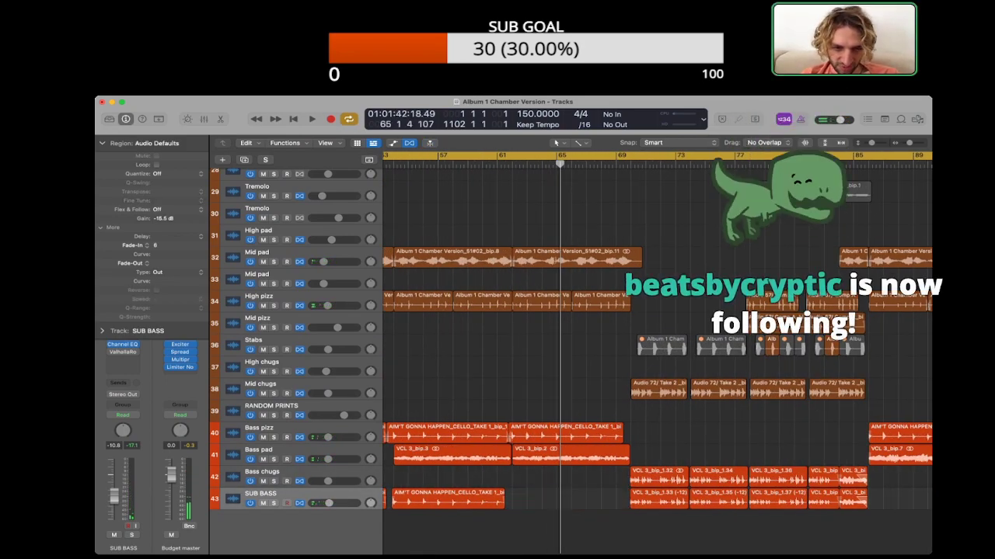
left_click_drag(452, 499, 572, 498)
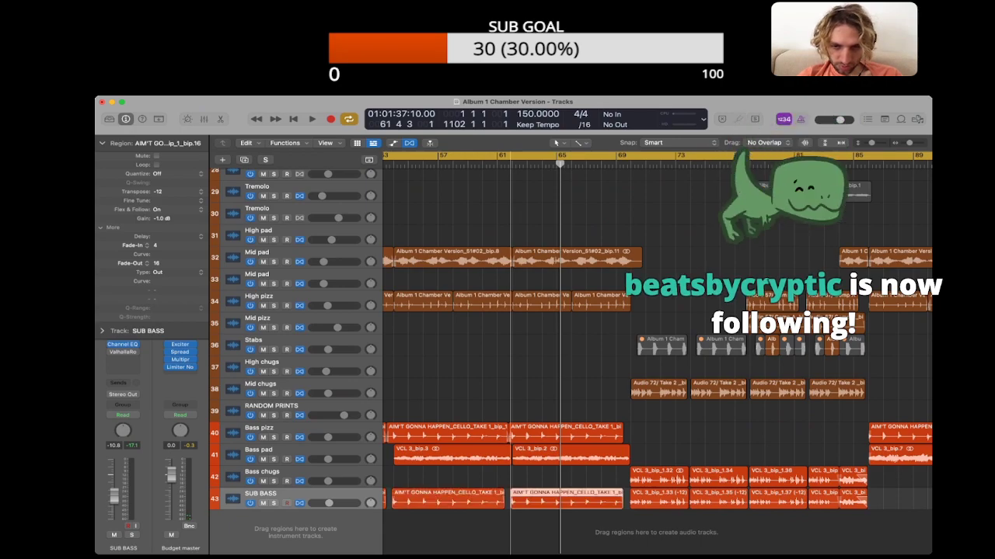
Step: Play the end of the new SUB BASS plucks from about bar 68, briefly soloing the track to check it
left_click(602, 164)
key("space")
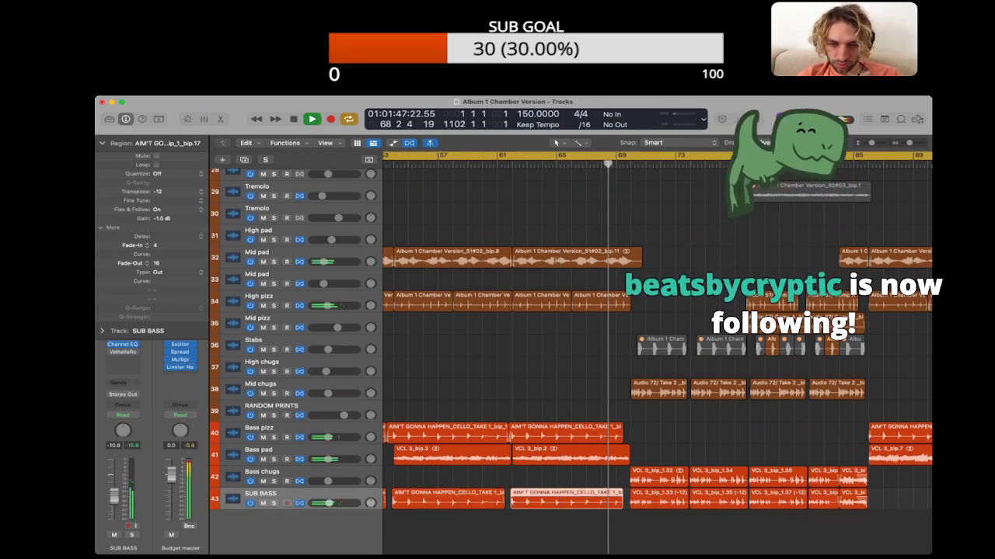
left_click(579, 531)
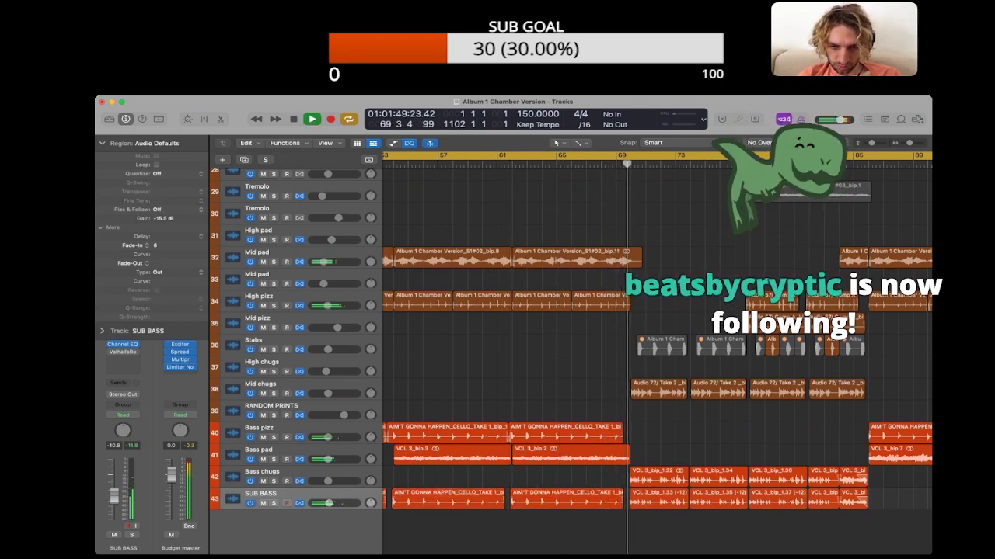
key("s")
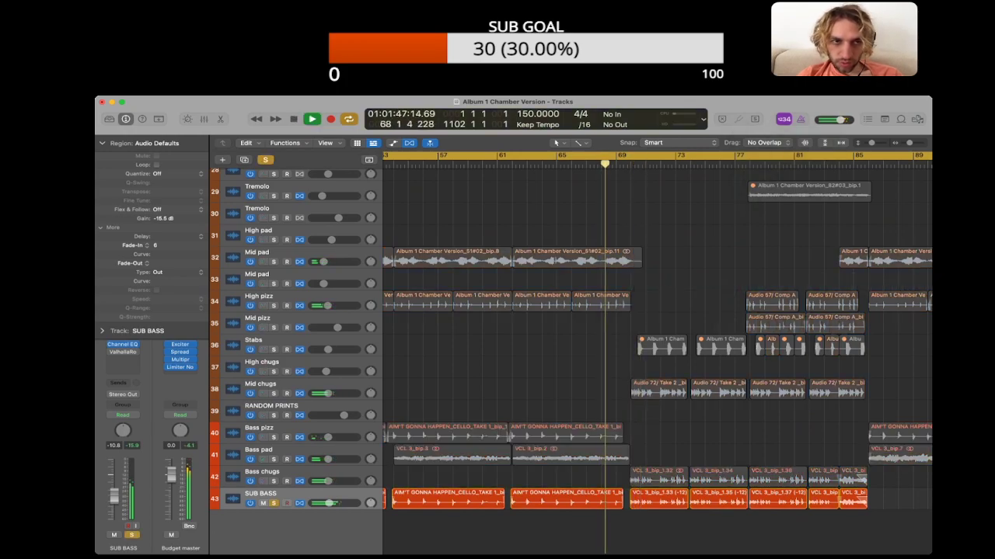
key("s")
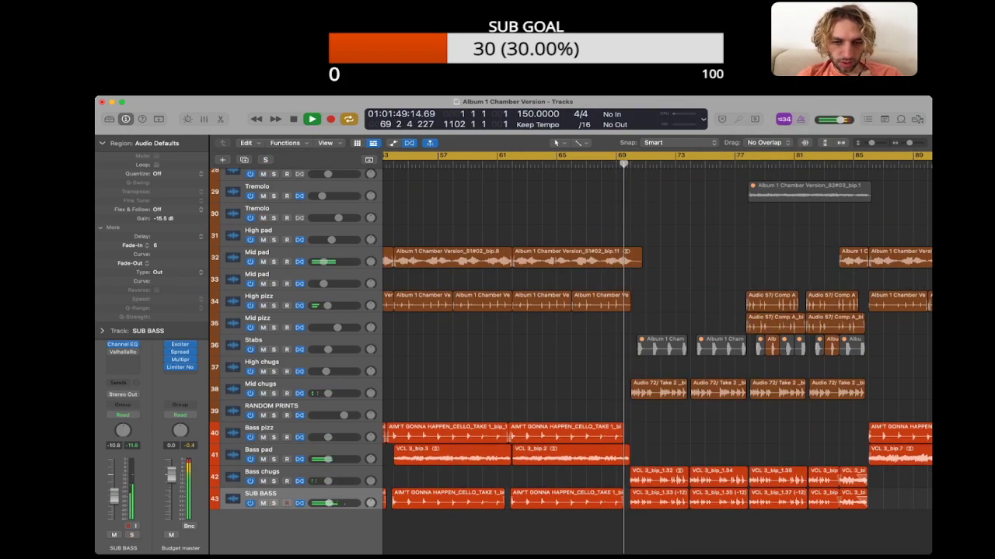
Step: Play the full mix from about bar 60 into the new SUB BASS plucks and stop near bar 64
scroll(657, 353, "left", 3)
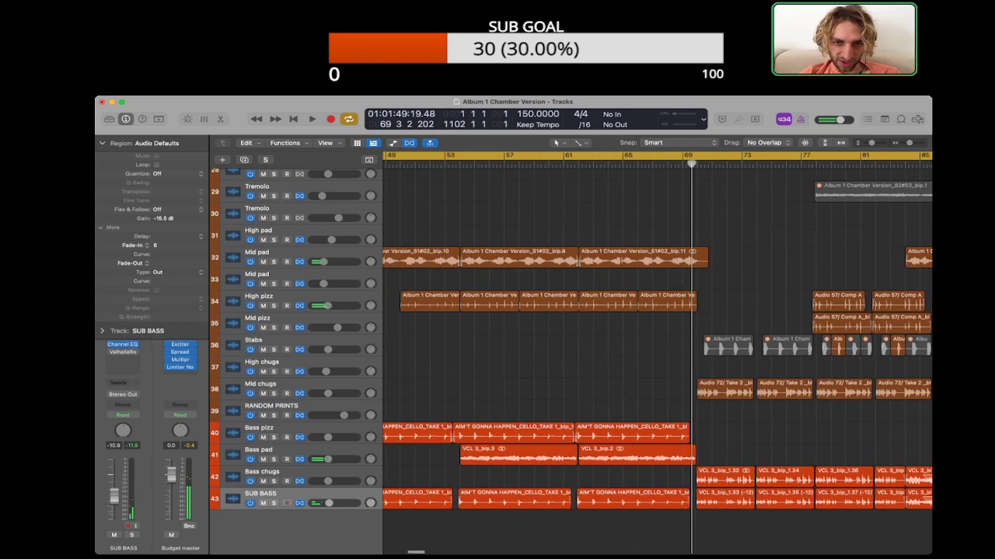
left_click(548, 164)
key("space")
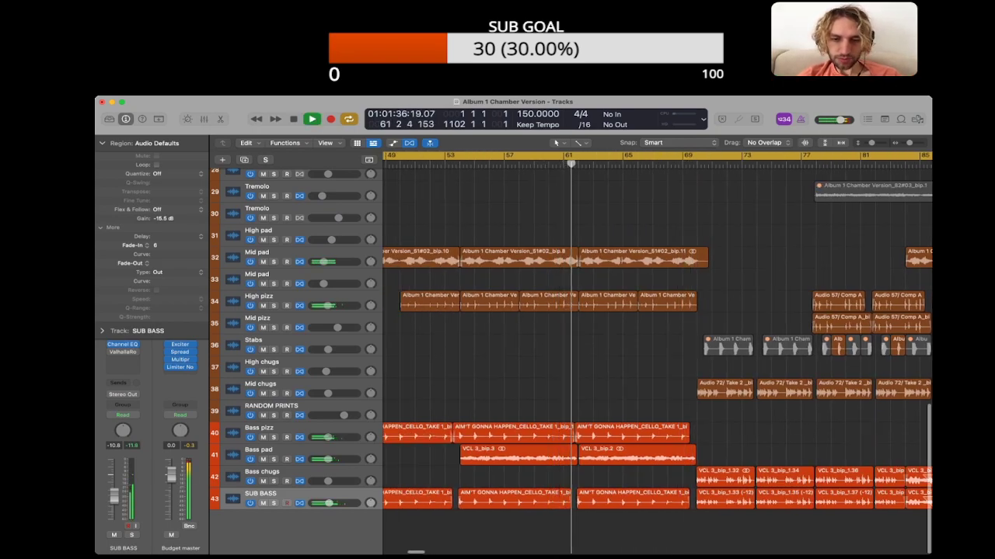
scroll(657, 354, "right", 2)
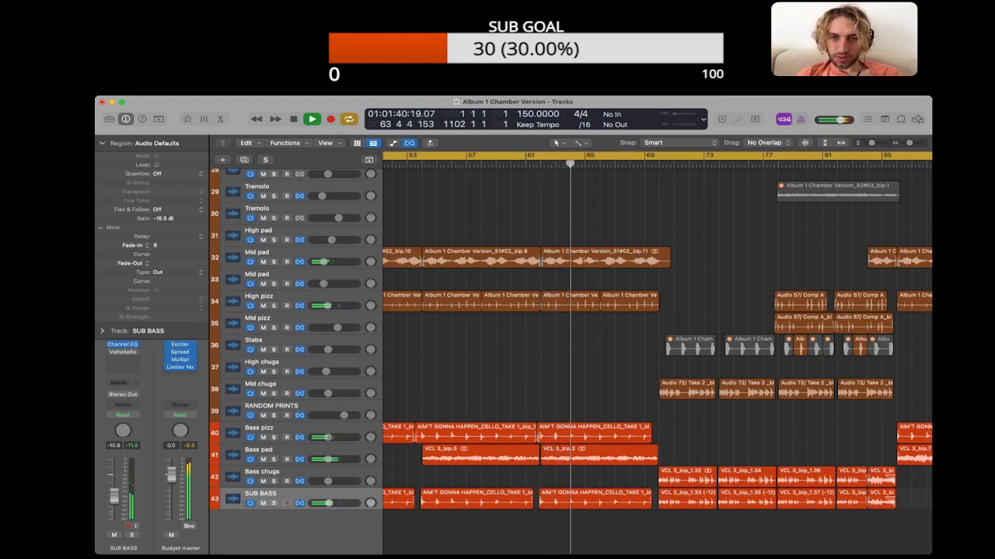
key("space")
Step: Reopen the project notes, delete the finished 1:39 rhythmic note and return to the arrangement around bar 80
scroll(657, 353, "up", 5)
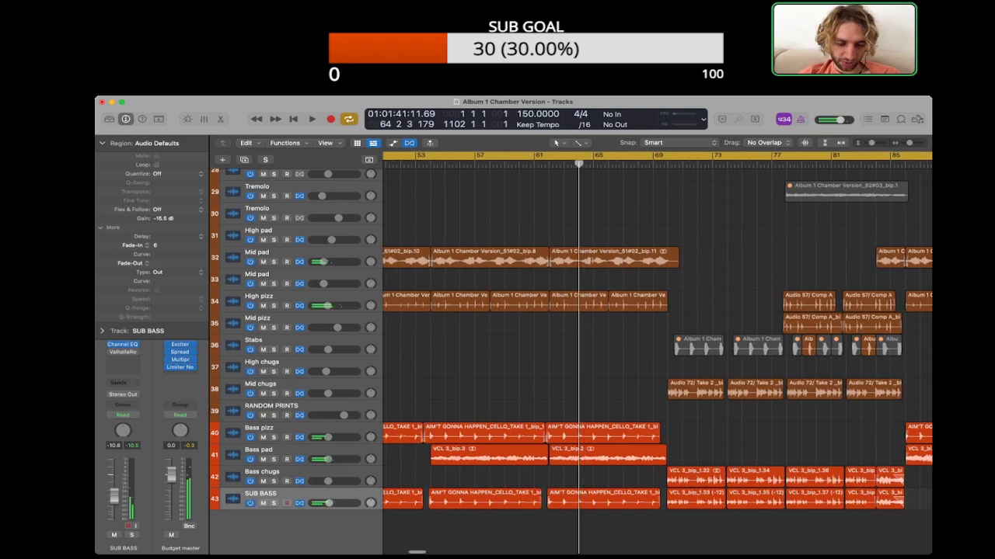
scroll(657, 353, "down", 5)
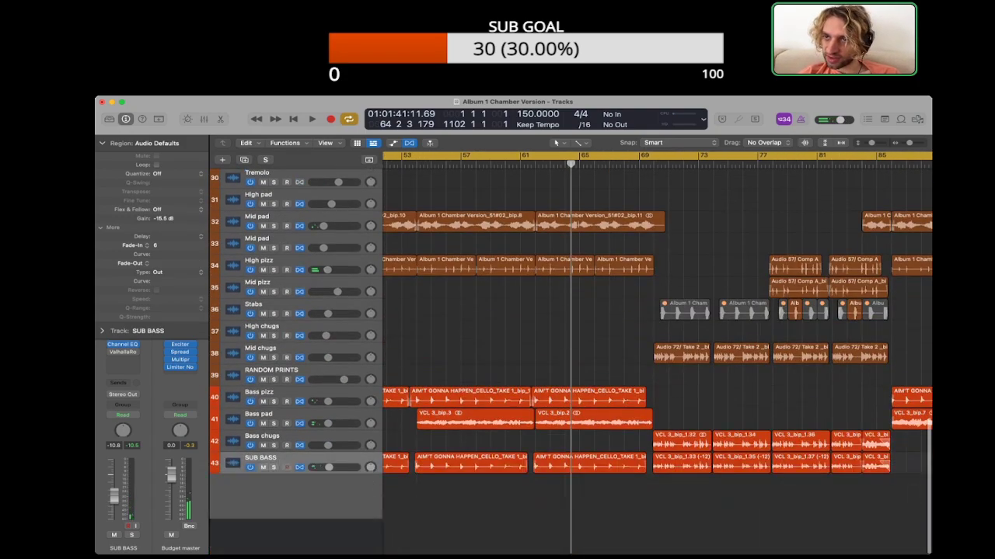
key("alt+super+p")
triple_click(821, 241)
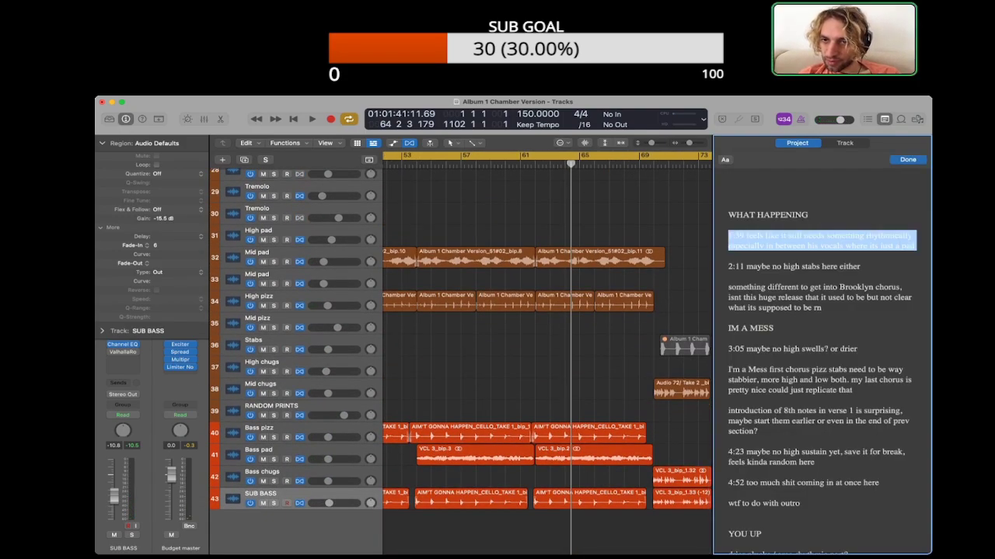
key("BackSpace")
scroll(547, 349, "right", 5)
left_click(547, 368)
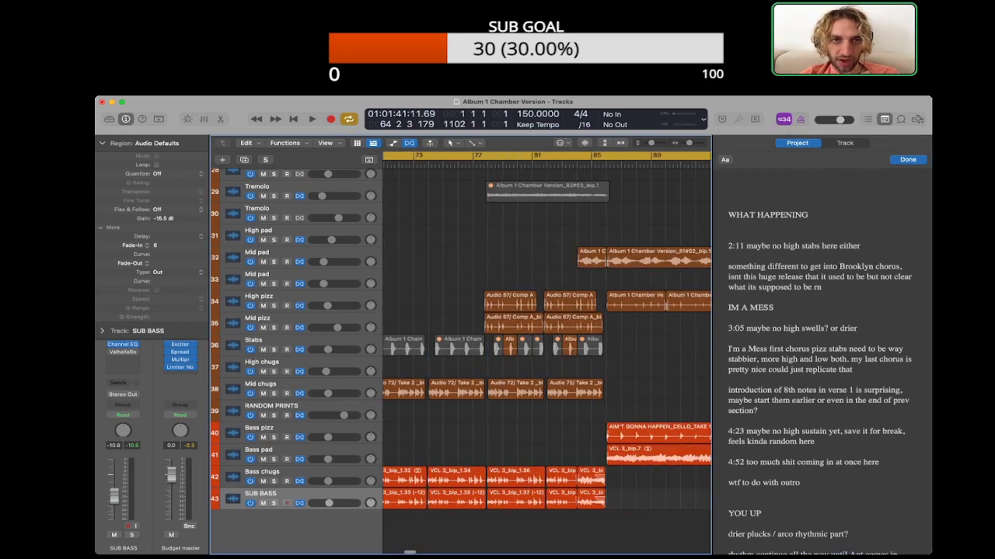
Step: Play the section leading into bar 86 from about bar 82
key("shift+period")
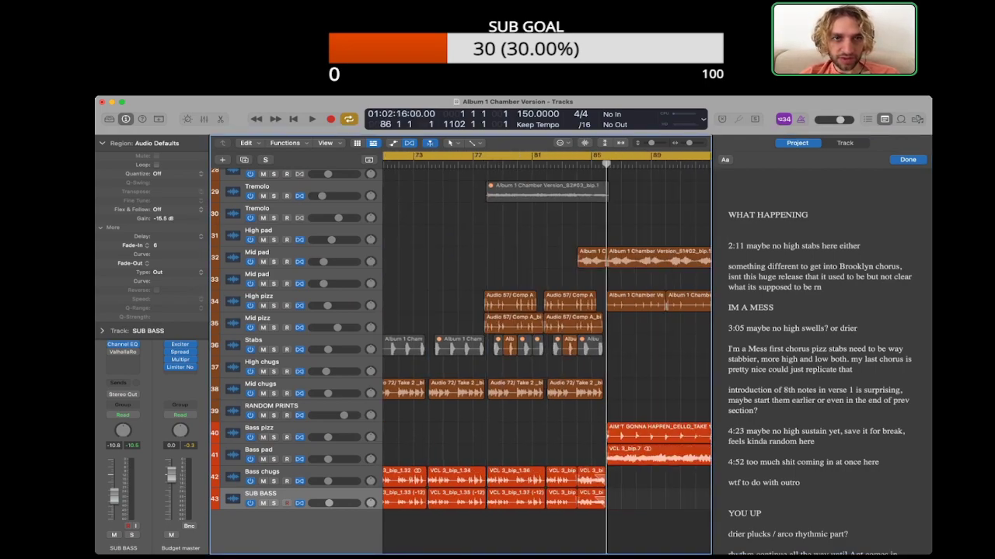
key("comma")
key("comma")
key("comma")
key("space")
key("comma")
key("comma")
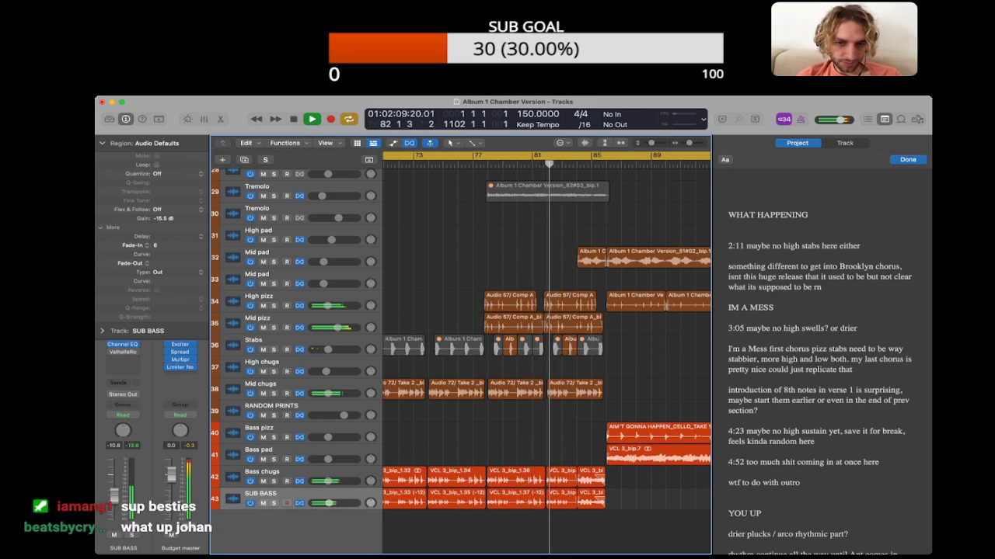
Step: Stop playback and mute the two Stabs regions that are still active, near bars 79 and 83
left_click(280, 341)
left_click(489, 347)
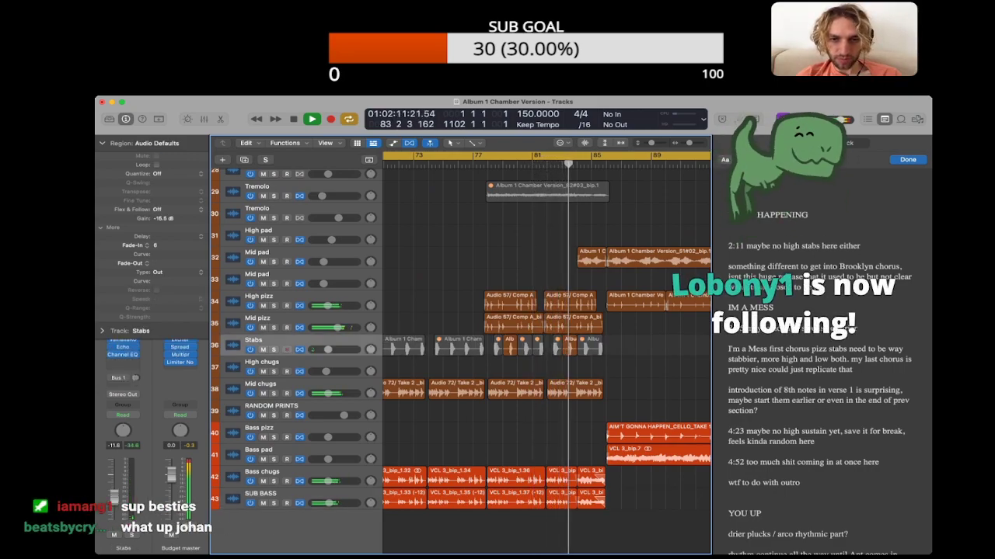
key("space")
left_click(510, 346)
left_click(569, 347, "shift")
key("ctrl+m")
Step: Review the Stabs regions across the whole arrangement and return to the section around bar 83
scroll(501, 347, "down", 5)
key("super+Left")
scroll(510, 346, "left", 2)
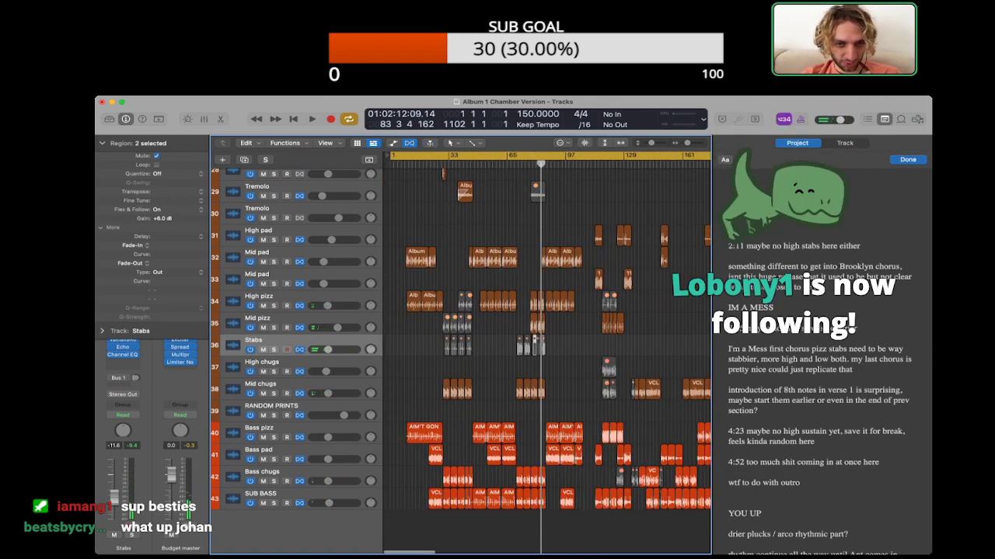
left_click_drag(432, 339, 550, 352)
left_click(553, 348)
key("super+Right")
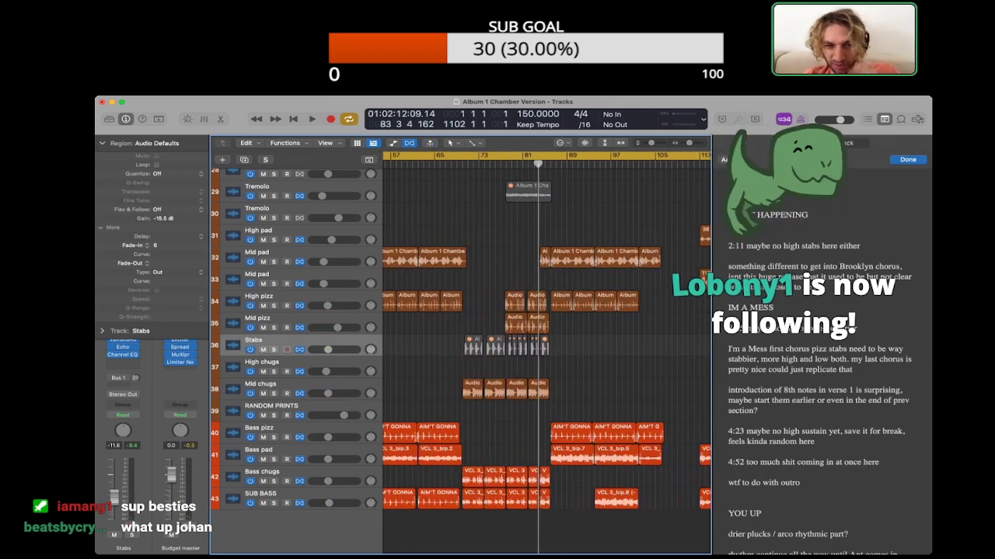
Step: Collapse the region parameters, hide the project notes, and play the section with muted stabs up to about bar 82
left_click(101, 143)
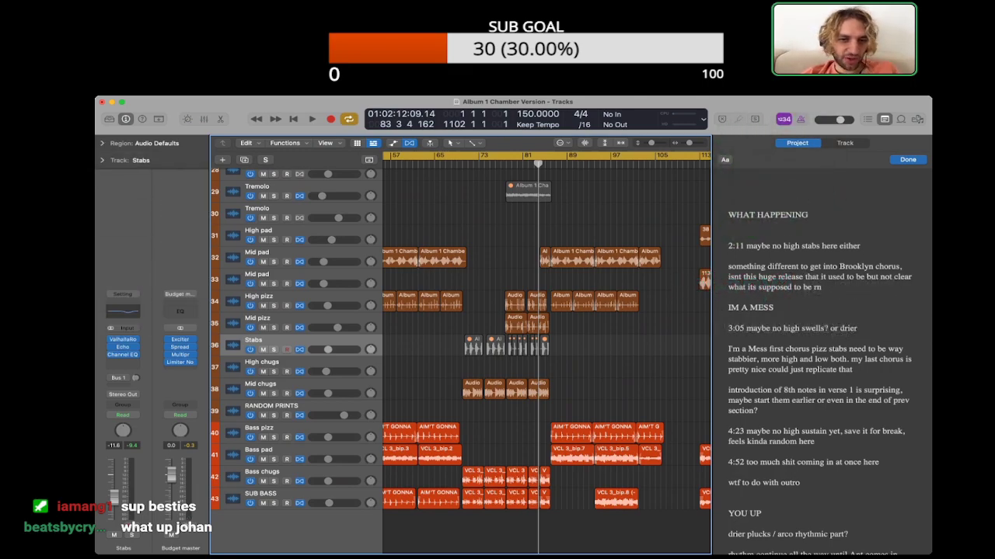
key("super+Right")
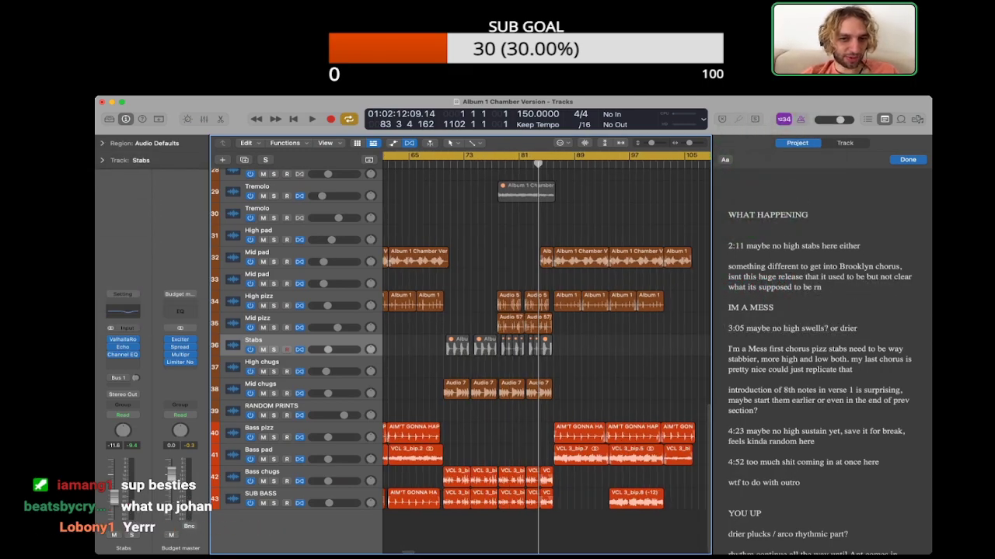
key("super+Right")
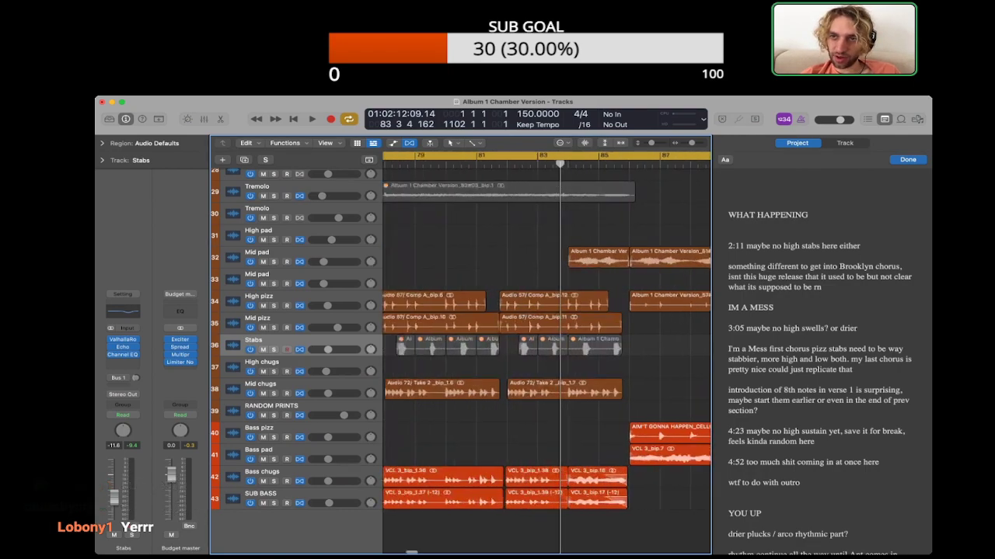
key("alt+super+p")
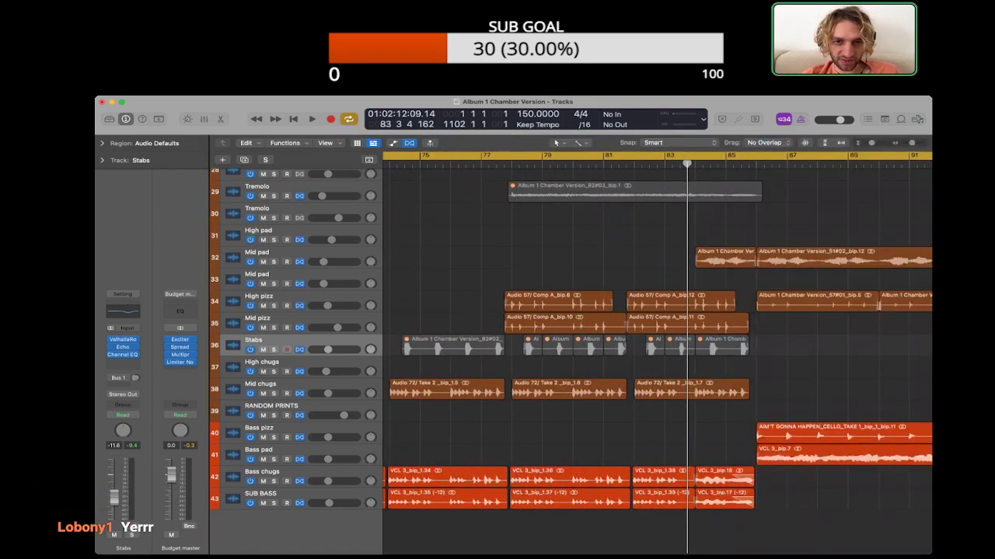
key("space")
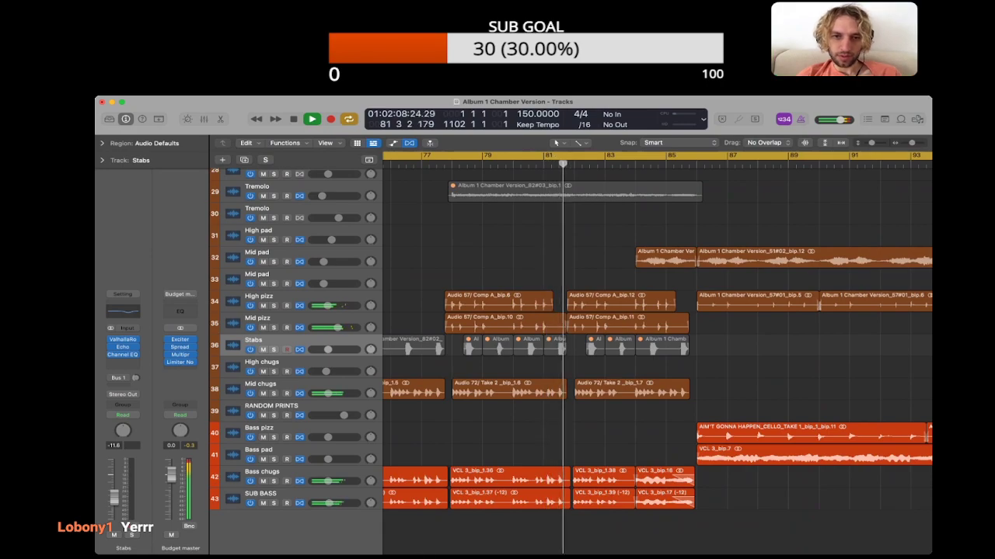
key("space")
Step: Show the project notes and audition the section around bar 79 with High pizz and Mid pizz muted, then unmute both
key("alt+super+p")
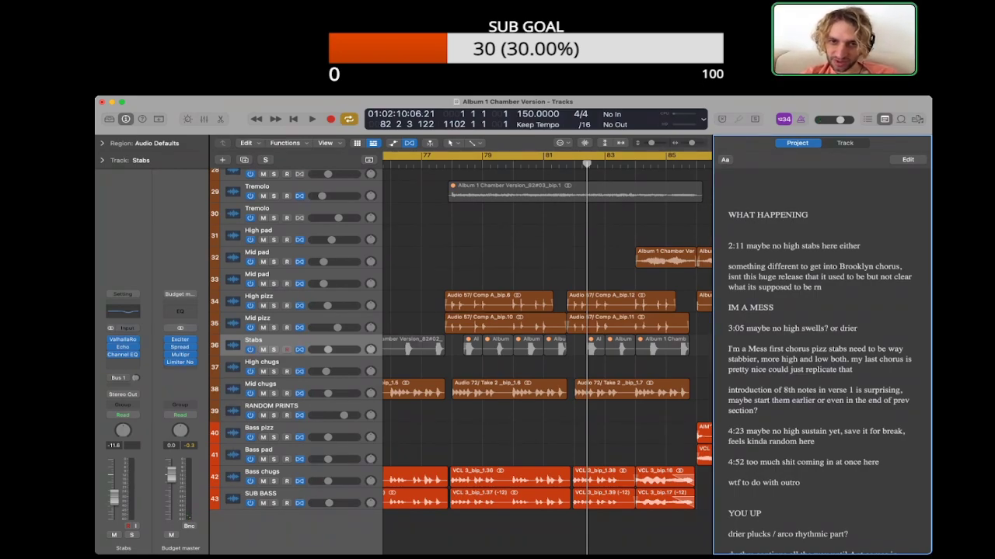
key("space")
left_click(264, 305)
left_click(263, 328)
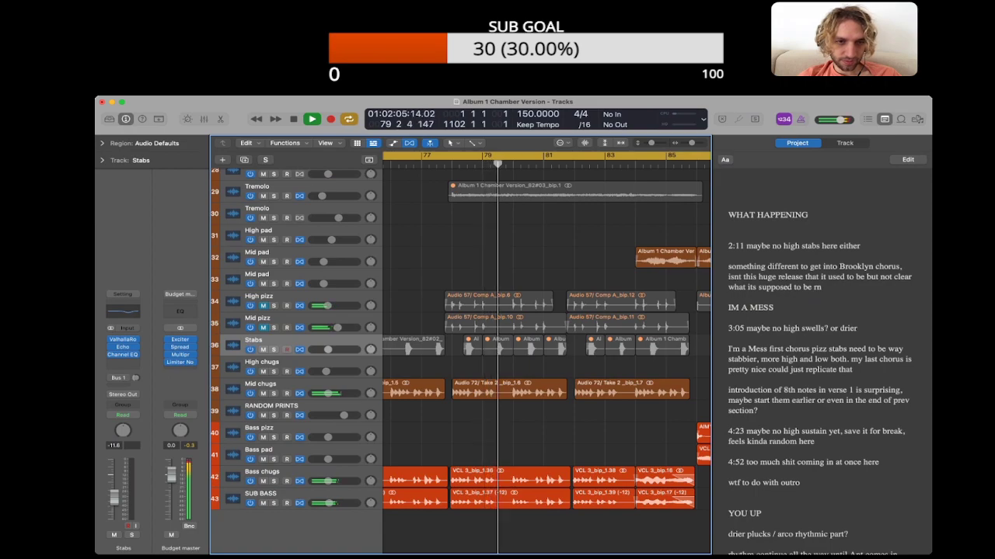
scroll(546, 354, "left", 5)
left_click(264, 328)
left_click(264, 306)
Step: Hide the project notes and play from about bar 74 into the chorus, stopping near bar 87
key("shift+comma")
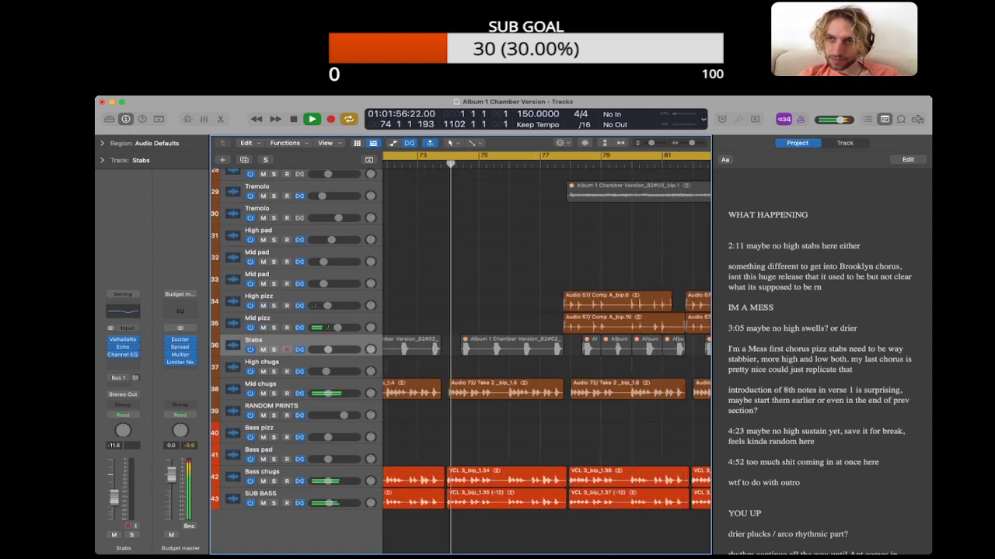
key("alt+super+p")
scroll(657, 350, "right", 3)
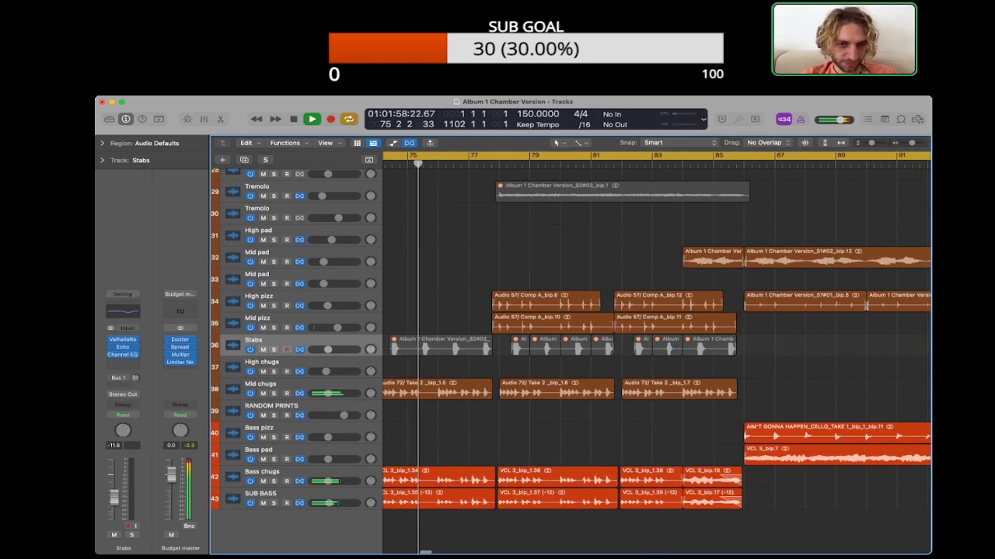
scroll(657, 350, "left", 3)
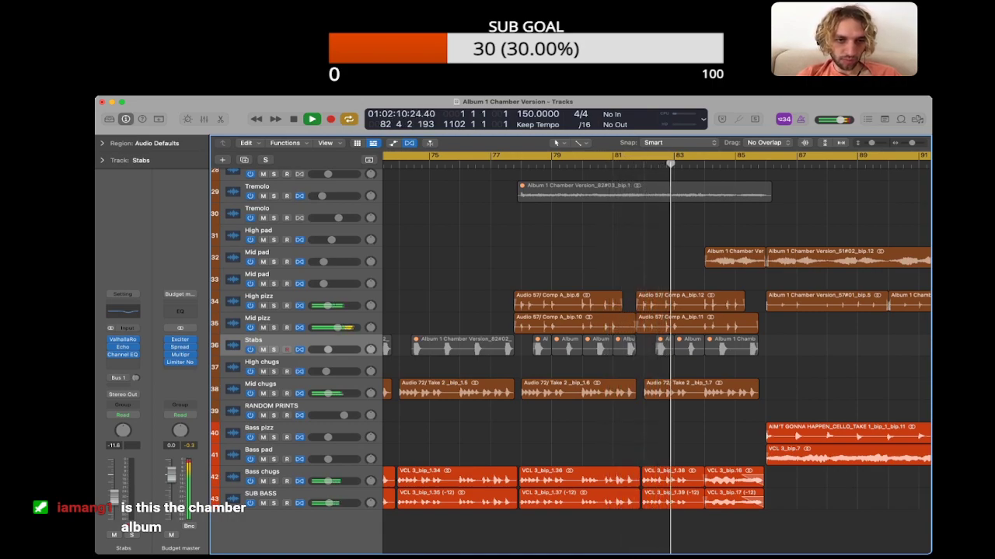
left_click(257, 318)
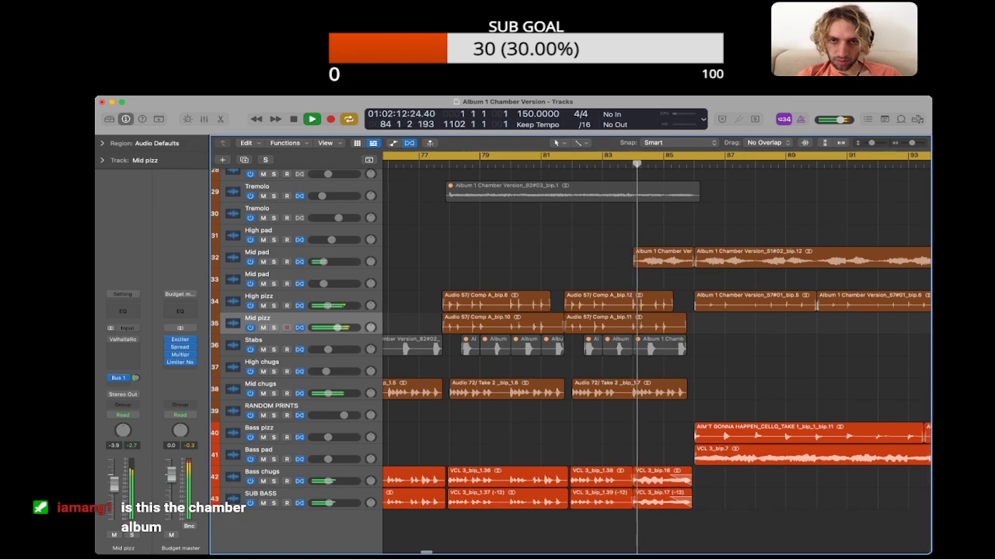
scroll(571, 357, "up", 2)
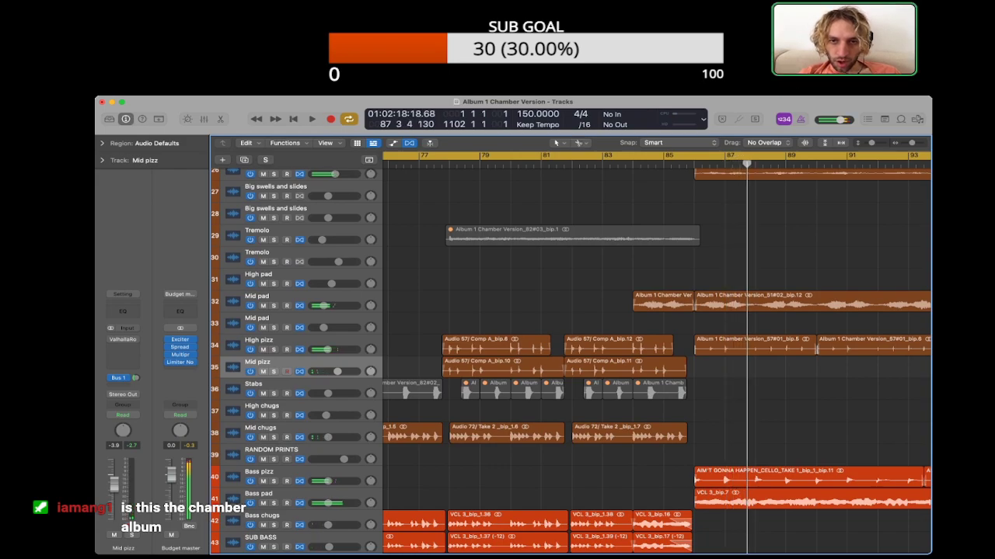
Step: Split the muted Tremolo region at bar 82, unmute its second half and show the project notes
left_click(571, 235, "super")
key("ctrl+m")
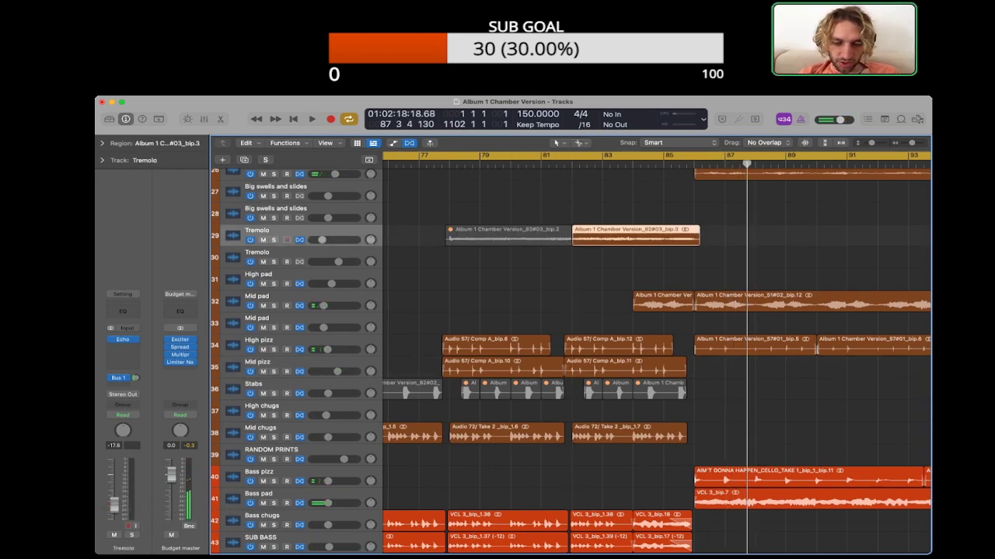
key("super+alt+p")
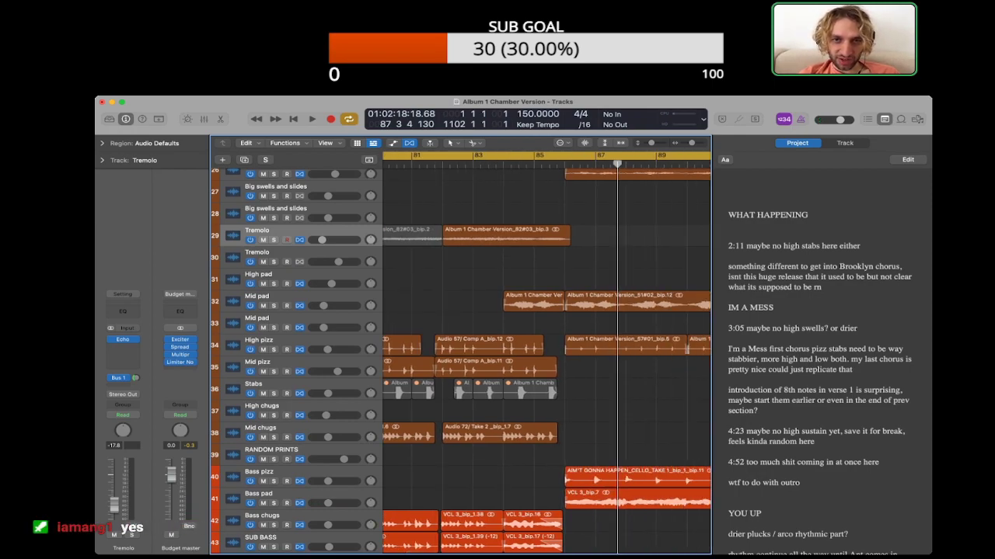
Step: Play the Tremolo into the chorus, then give the region from bar 82 a fade-in of 4756
key("space")
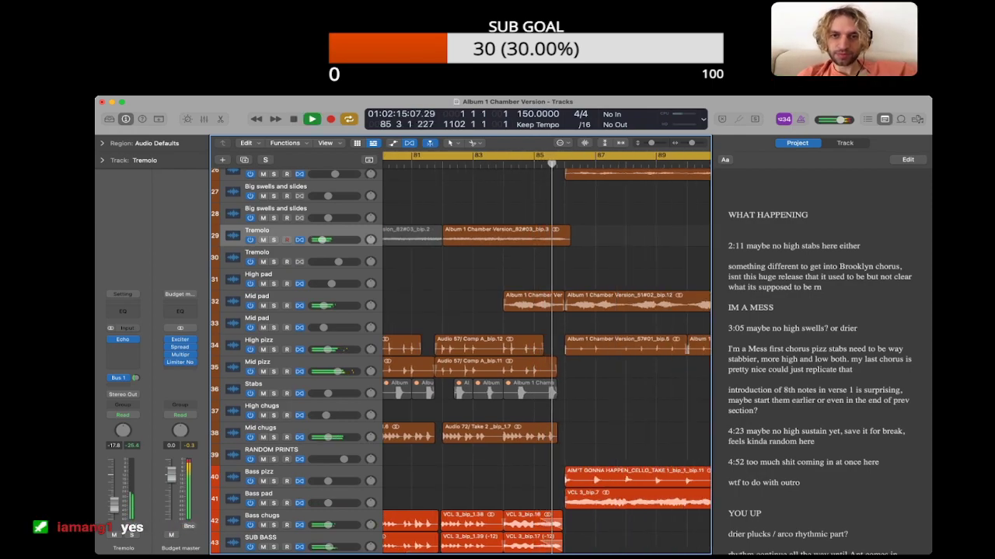
key("space")
left_click(513, 237)
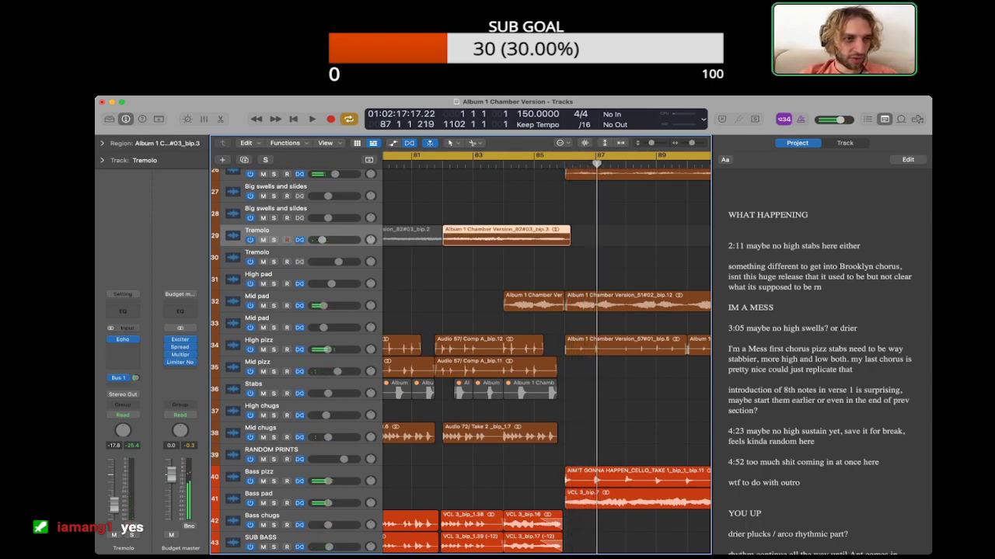
left_click(102, 143)
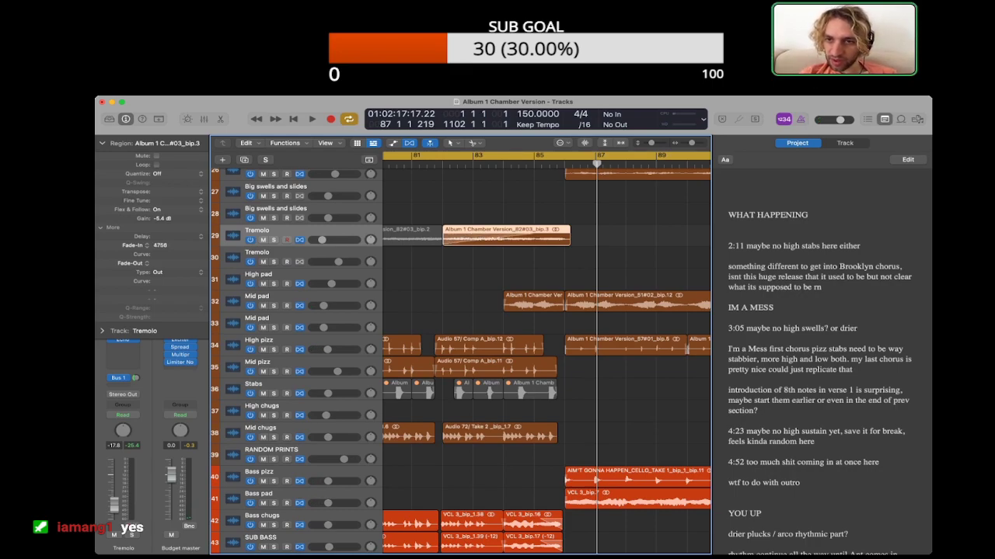
Step: Delete the finished 2:11 high stabs note and the Brooklyn chorus note from the project notes
triple_click(793, 246)
key("BackSpace")
left_click_drag(822, 278, 729, 236)
key("BackSpace")
left_click(621, 249)
Step: Set the Tremolo region's gain to +2.6 dB and its fade-in to 5665 while auditioning the transition into bar 86
left_click(513, 237)
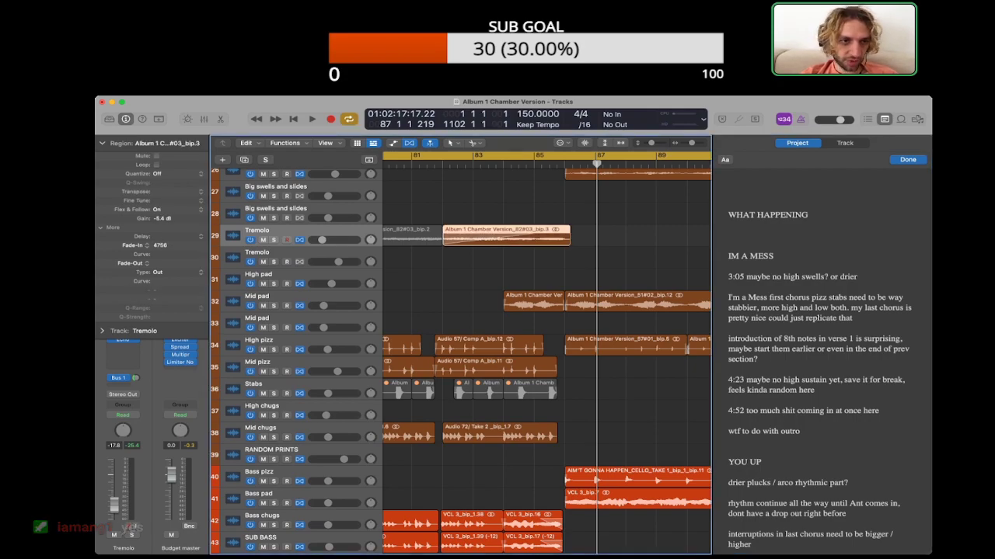
key("shift+space")
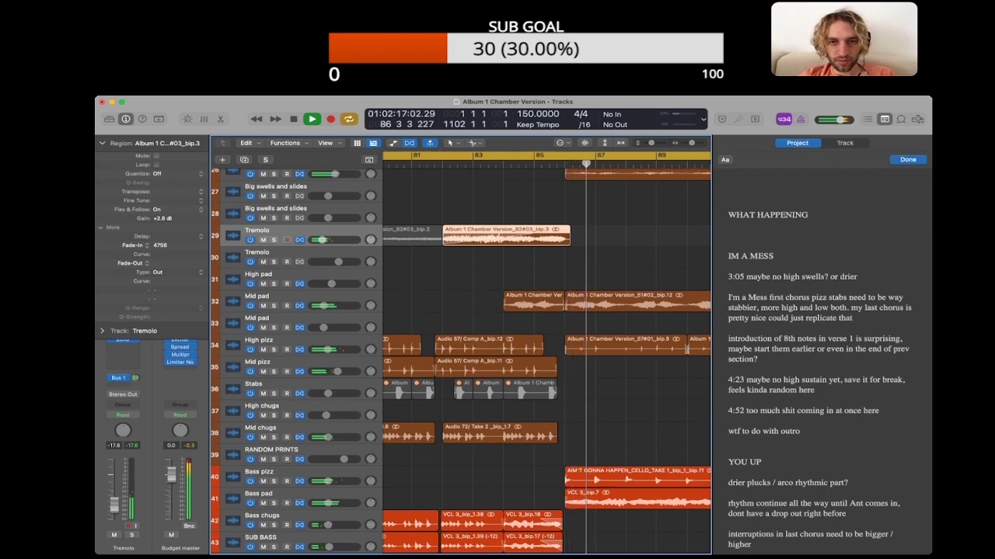
key("space")
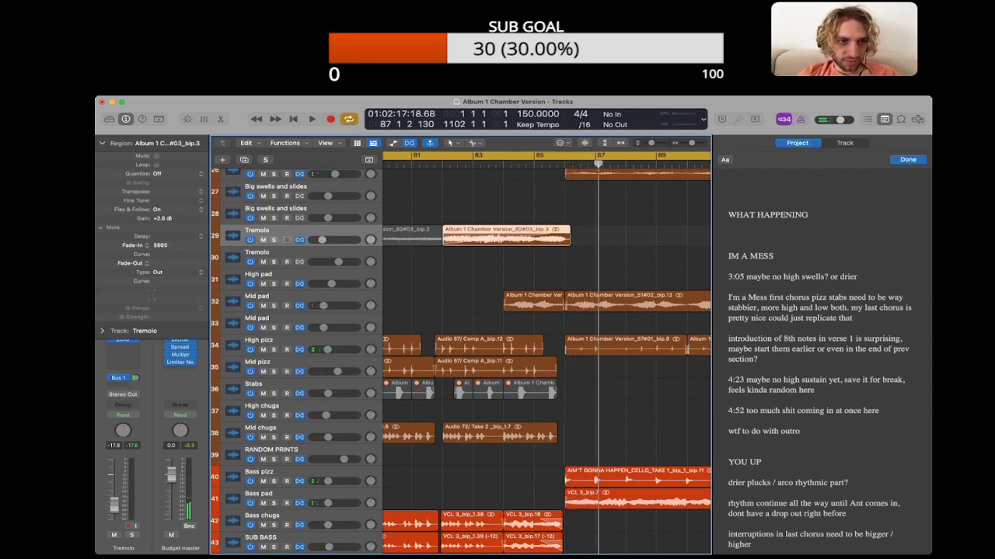
Step: Set the Tremolo region's fade-in curve to 6 and replay the transition until about bar 87
key("shift+space")
key("alt+shift+d")
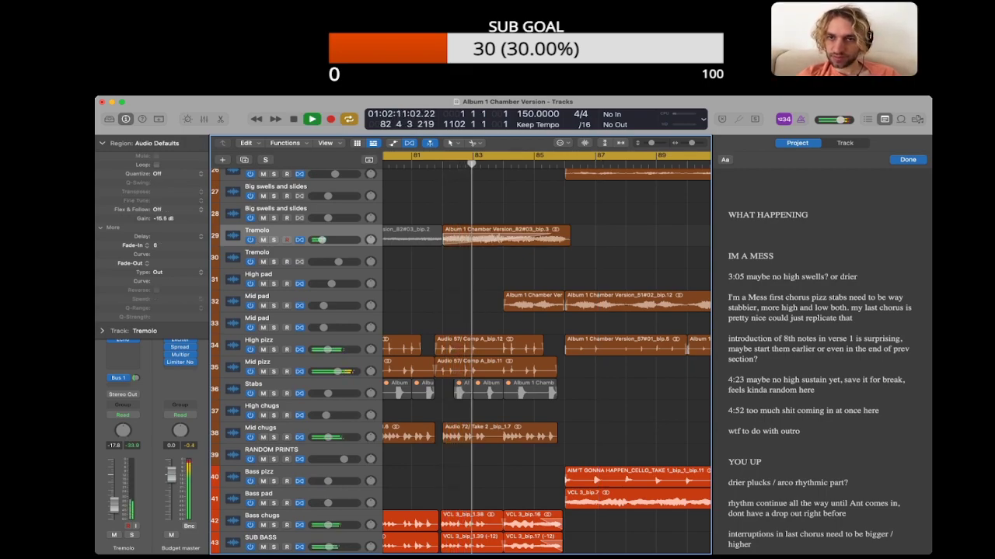
left_click(507, 235)
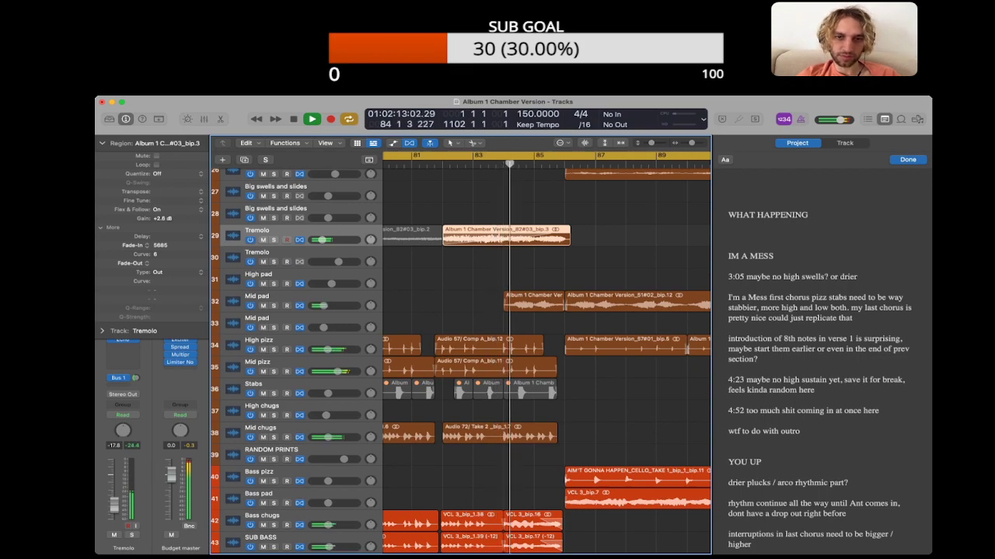
scroll(461, 357, "down", 3)
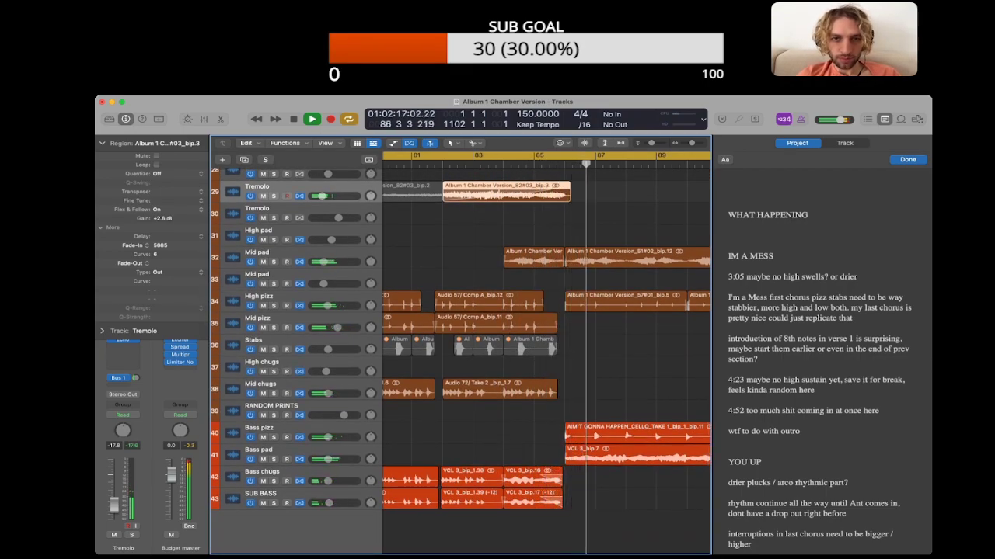
scroll(546, 358, "up", 10)
key("space")
Step: Hide the project notes and try a copy of the earlier swell on the lower Big swells and slides track, leading into bar 86
key("super+Left")
key("super+Left")
key("super+Left")
key("super+Left")
key("super+Left")
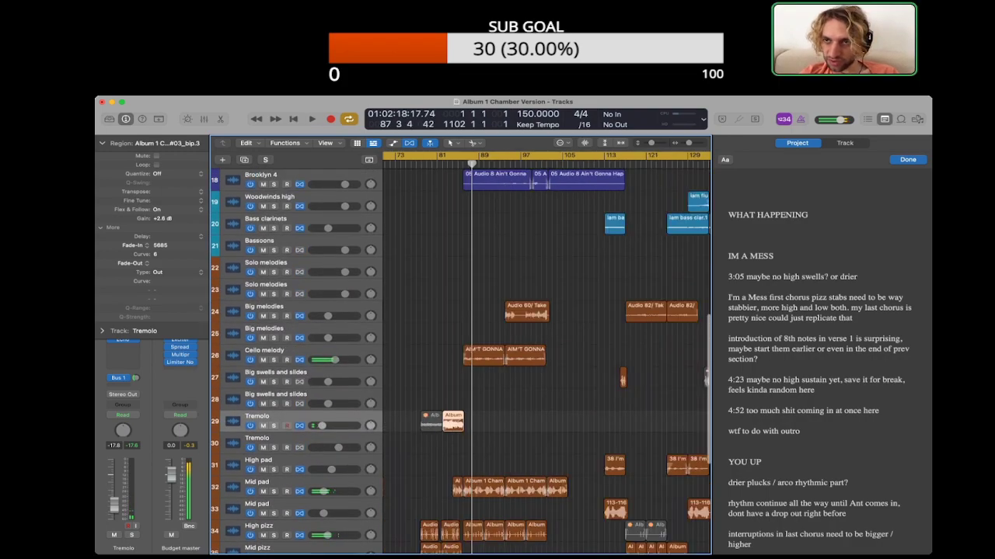
key("alt+super+p")
scroll(656, 358, "left", 10)
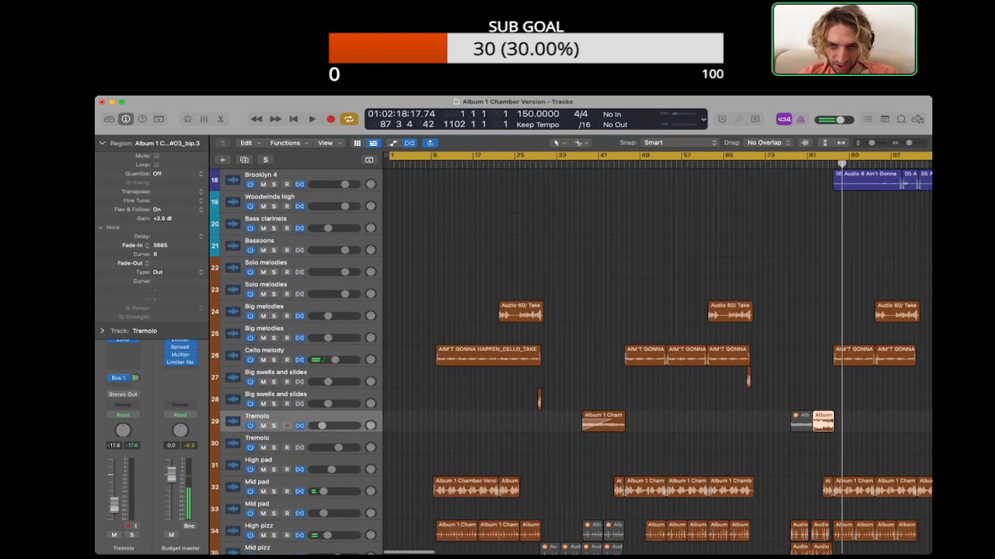
scroll(656, 357, "right", 4)
scroll(570, 362, "down", 2)
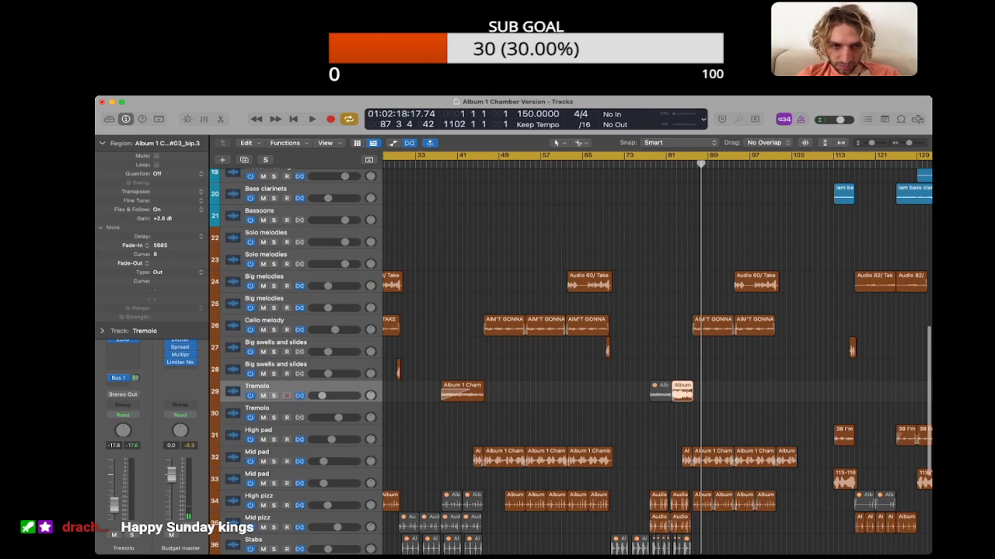
key("Up")
left_click_drag(691, 371, 690, 370)
scroll(691, 371, "up", 8)
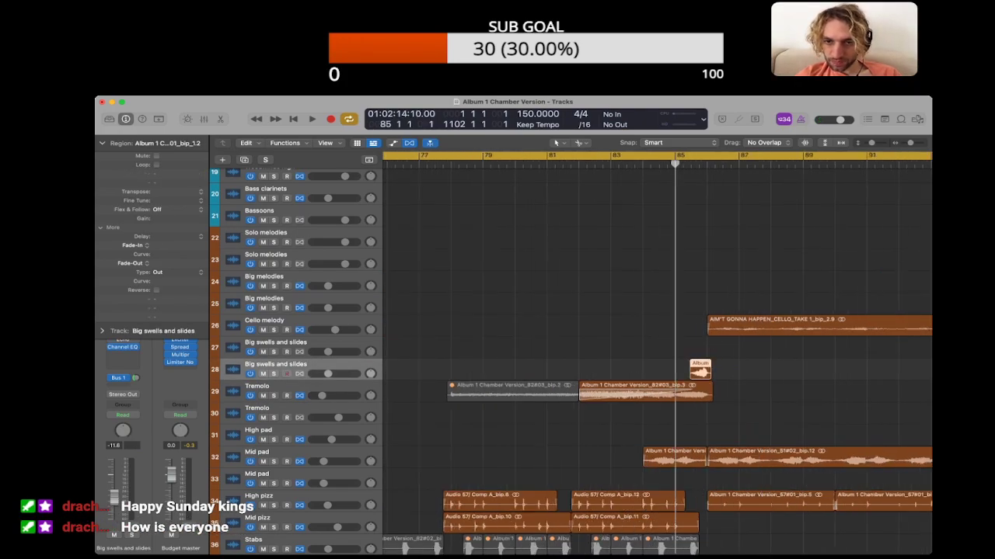
Step: Play the copied swell from bar 85 into the chorus, then delete it
key("space")
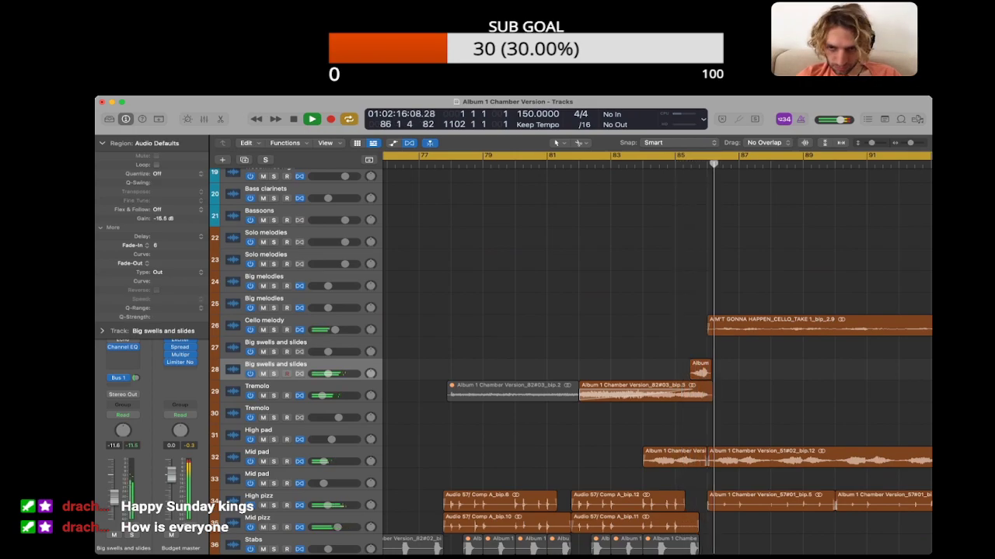
scroll(657, 358, "right", 3)
key("space")
left_click(627, 370)
key("Delete")
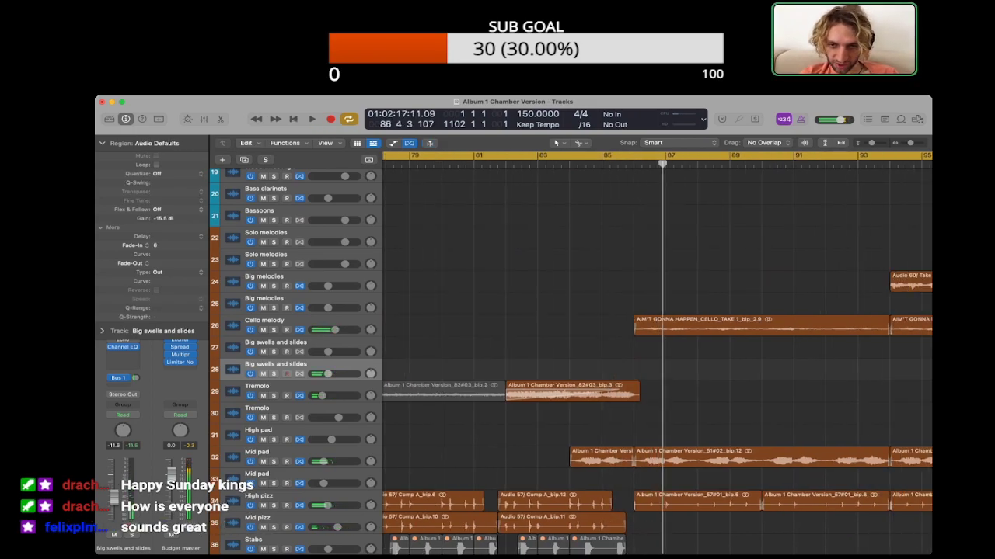
Step: Move the swell region just before bar 70 down to the lower Big swells and slides track and play through the transition
key("super+Left")
key("super+Left")
key("super+Left")
left_click(483, 164)
key("space")
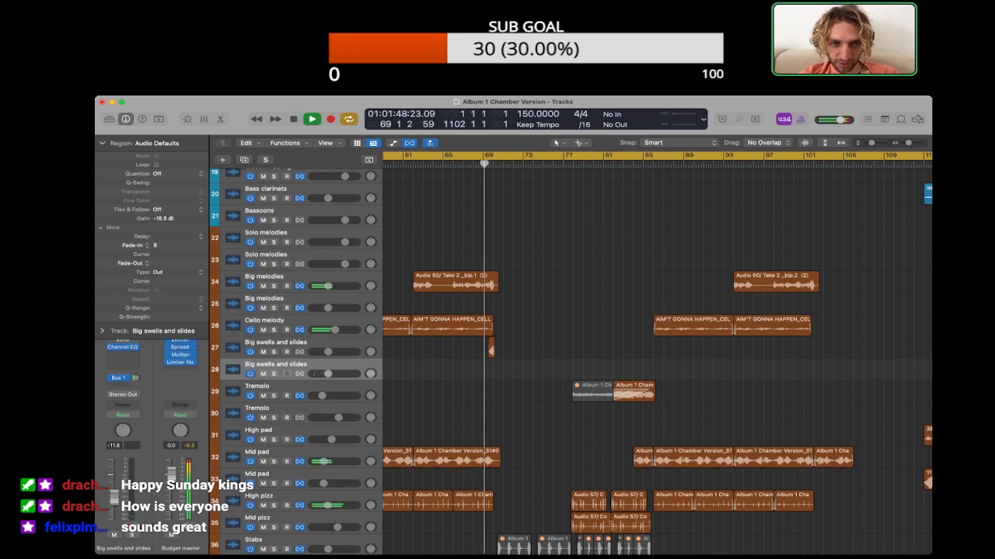
key("Up")
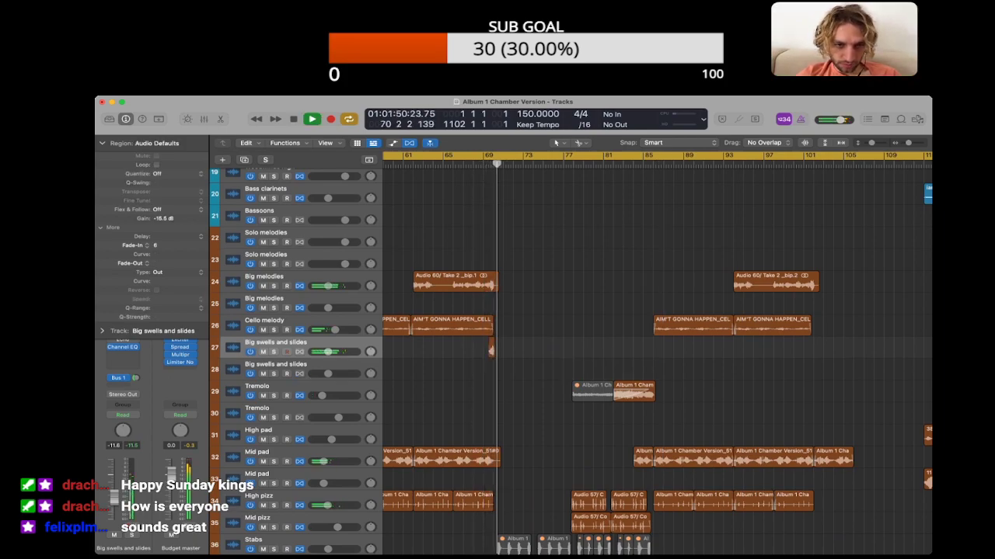
left_click_drag(491, 350, 491, 373)
key("space")
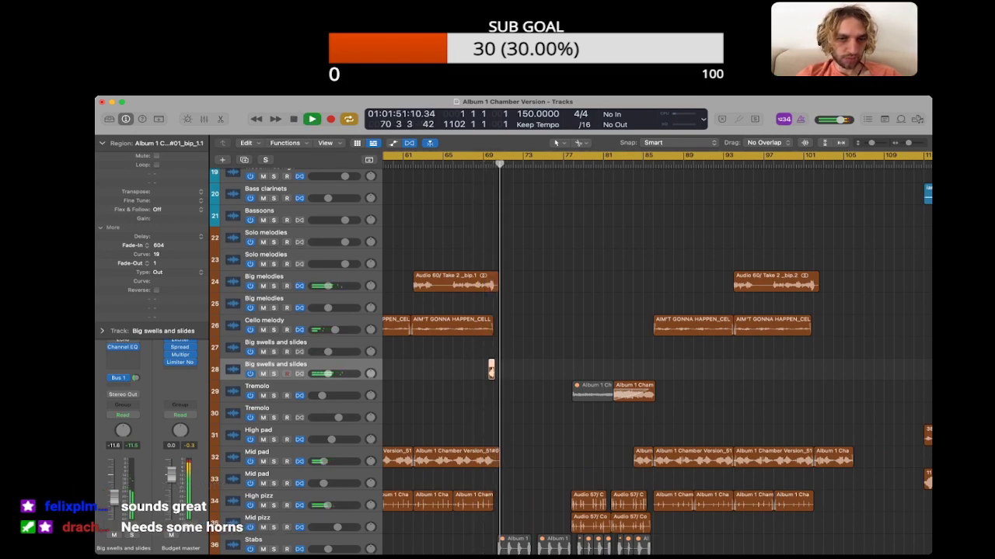
left_click(102, 143)
left_click(512, 370)
key("space")
Step: Solo the Mid chugs track, audition its entry at bar 70, and turn the solo off
key("super+Right")
key("super+Right")
key("super+Right")
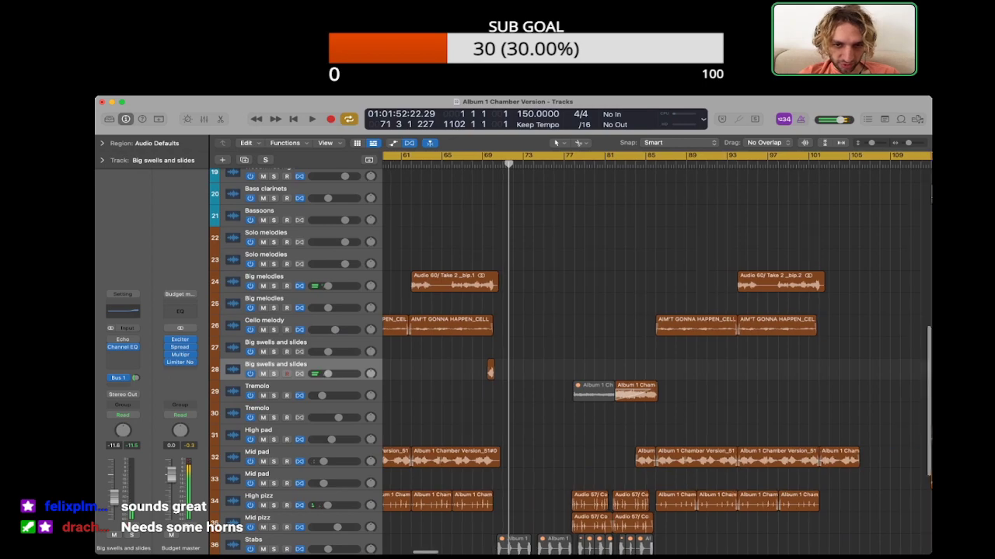
scroll(513, 369, "down", 1)
key("super+Right")
key("super+Right")
key("super+Right")
key("super+Right")
key("super+Right")
key("super+Right")
scroll(513, 370, "left", 3)
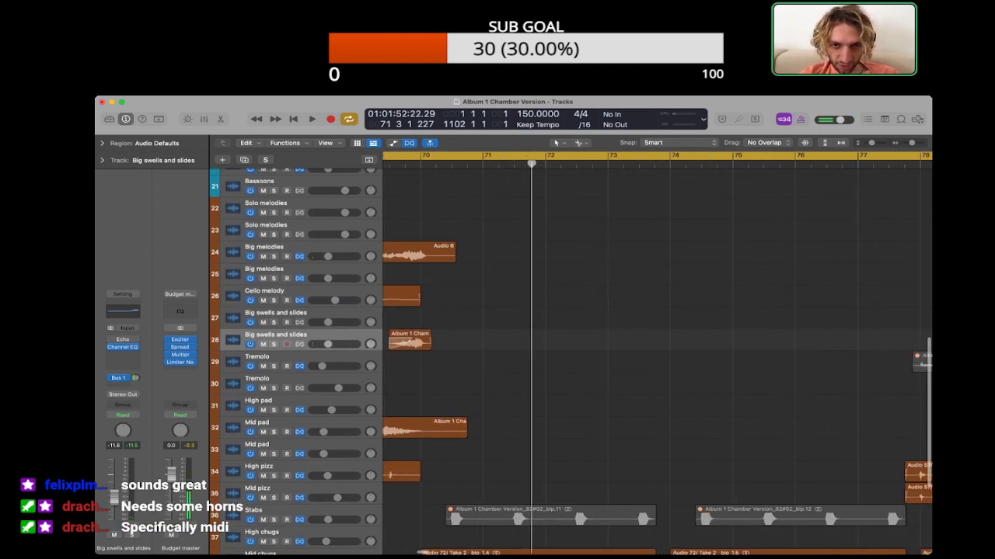
scroll(513, 370, "down", 5)
left_click(642, 389)
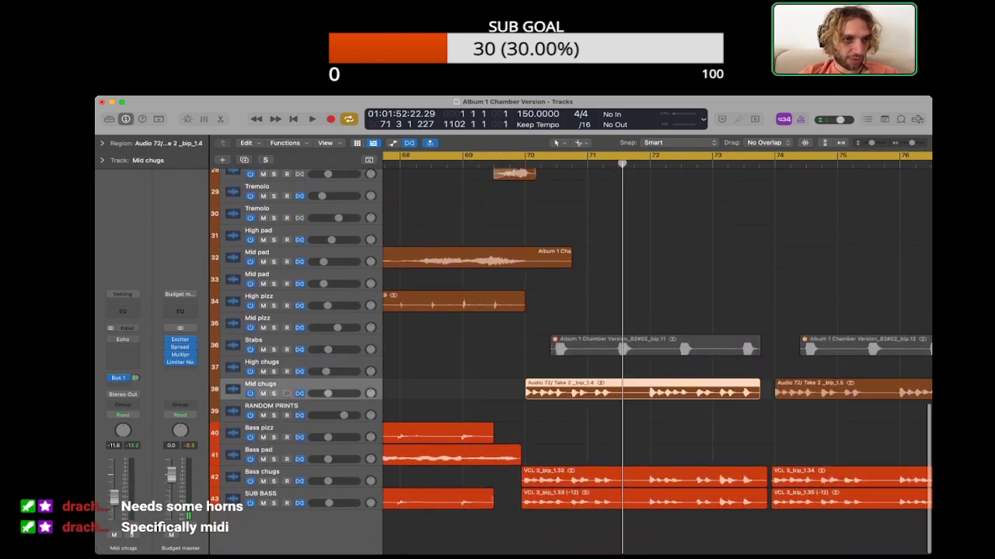
key("s")
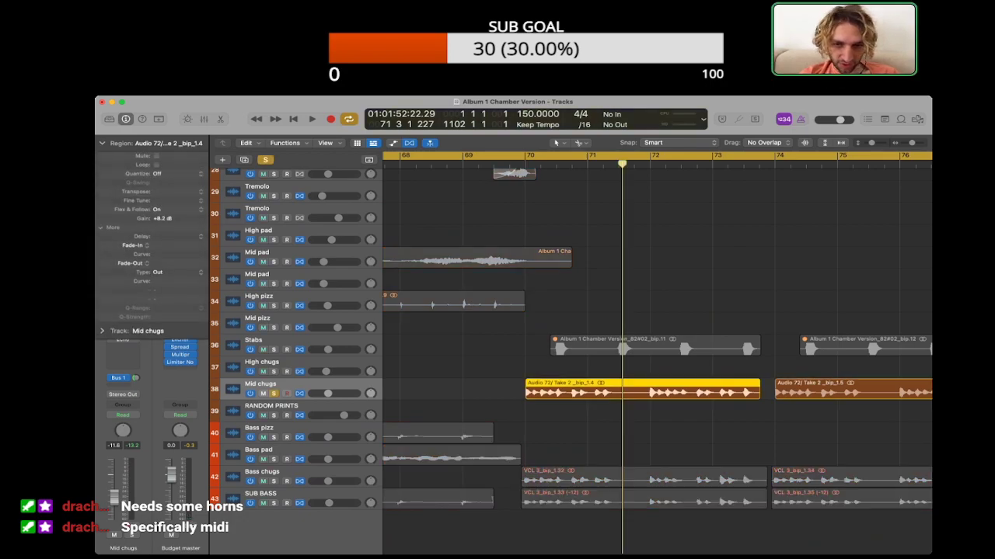
left_click(509, 164)
key("space")
key("space")
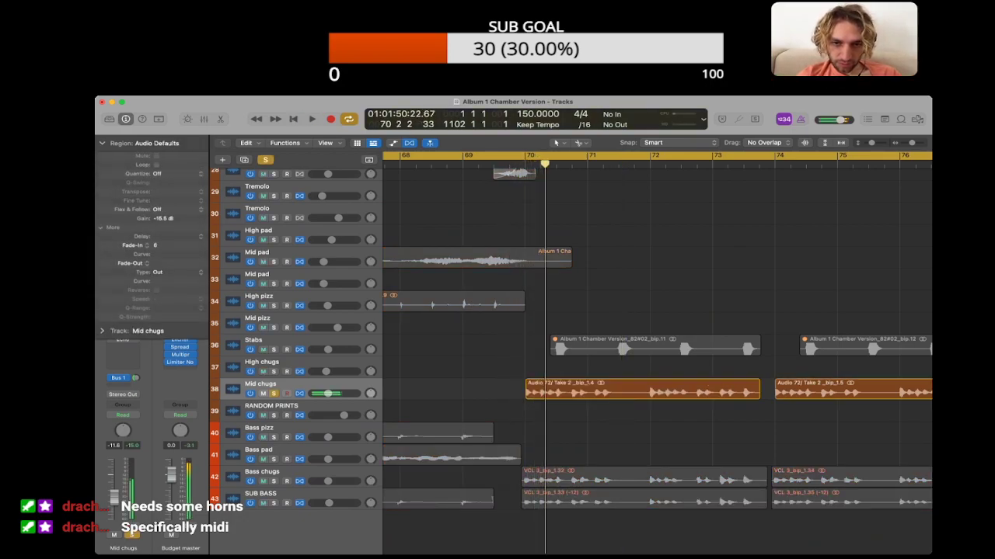
left_click(575, 390)
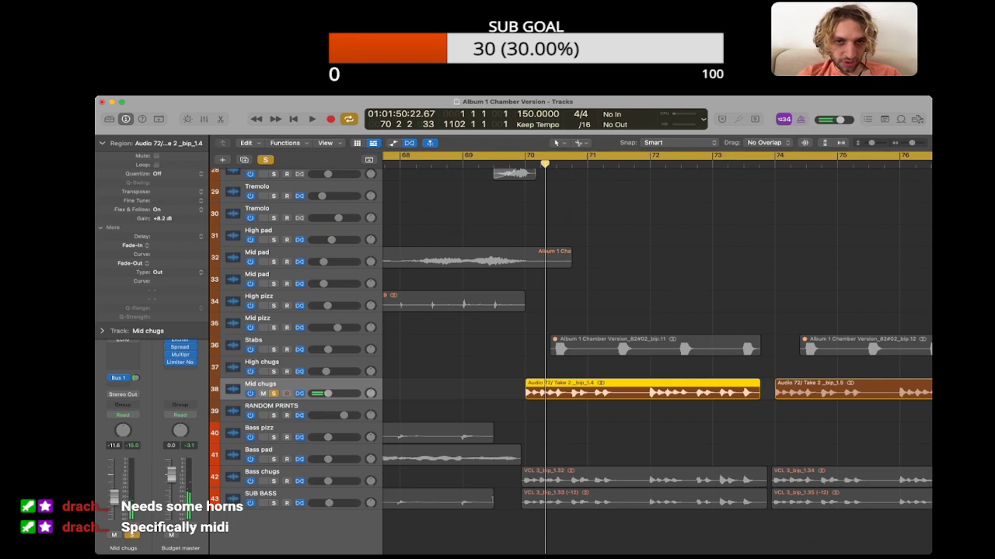
key("s")
Step: Audition the High pizz track in solo, give its region ending at bar 70 a fade-out of 158, and replay the full mix
scroll(571, 356, "up", 6)
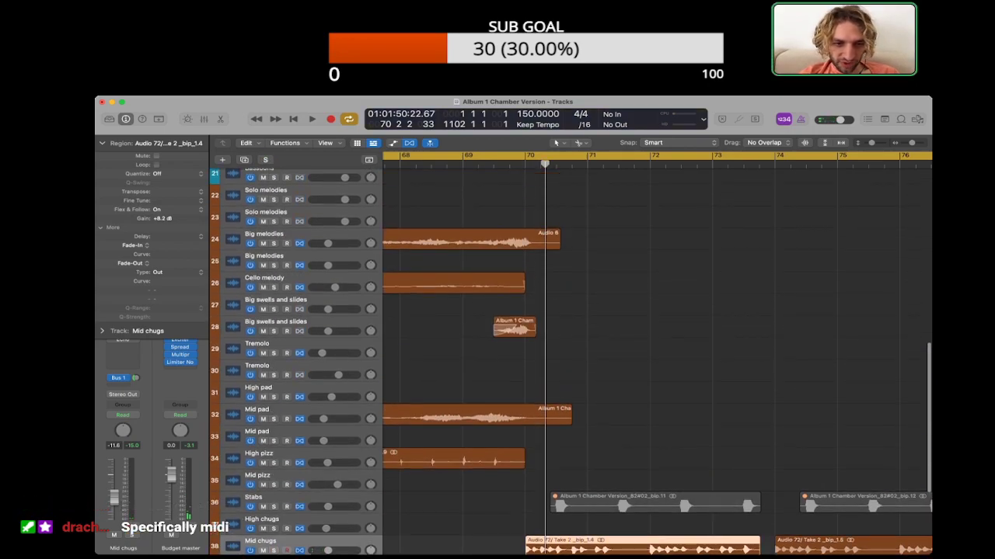
left_click(273, 463)
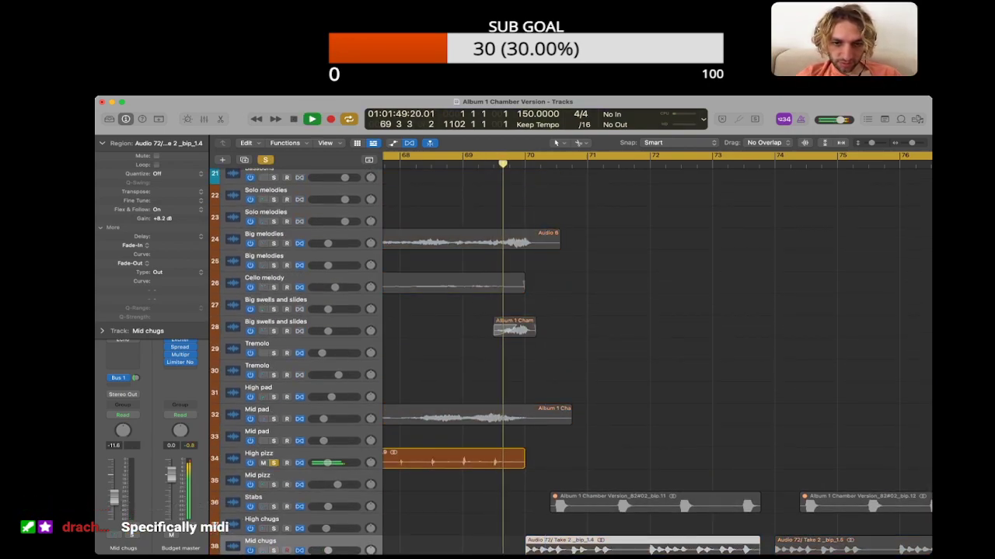
left_click(325, 462)
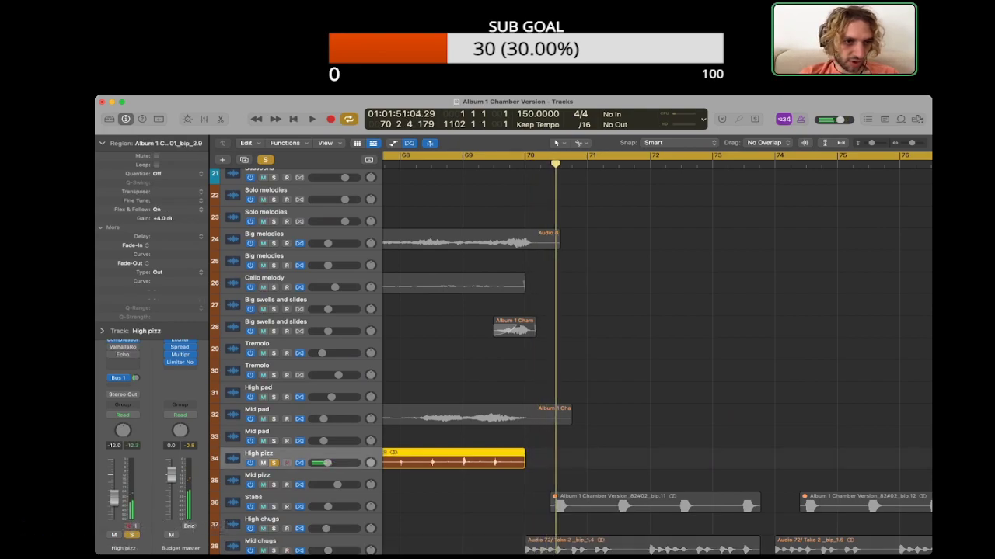
key("s")
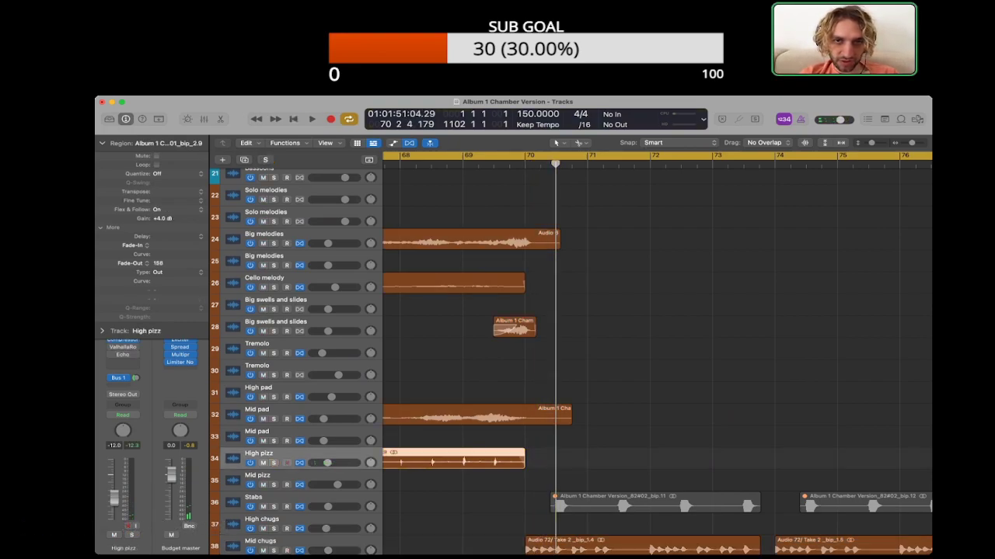
key("space")
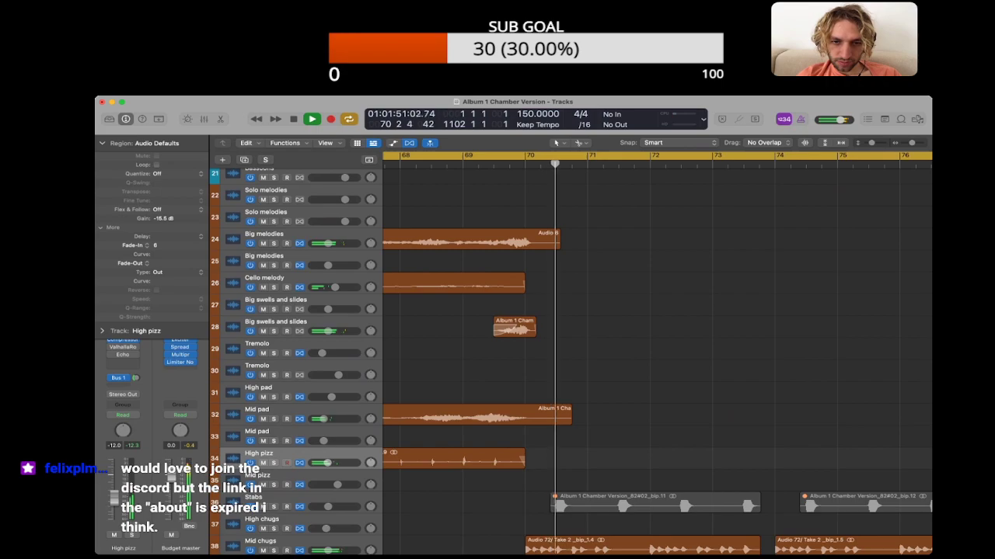
key("space")
Step: Show the project notes again and move on to the I'm a Mess section at bar 113
key("super+Left")
key("super+Left")
scroll(656, 357, "down", 5)
key("super+Up")
key("super+Left")
key("super+Left")
key("super+Left")
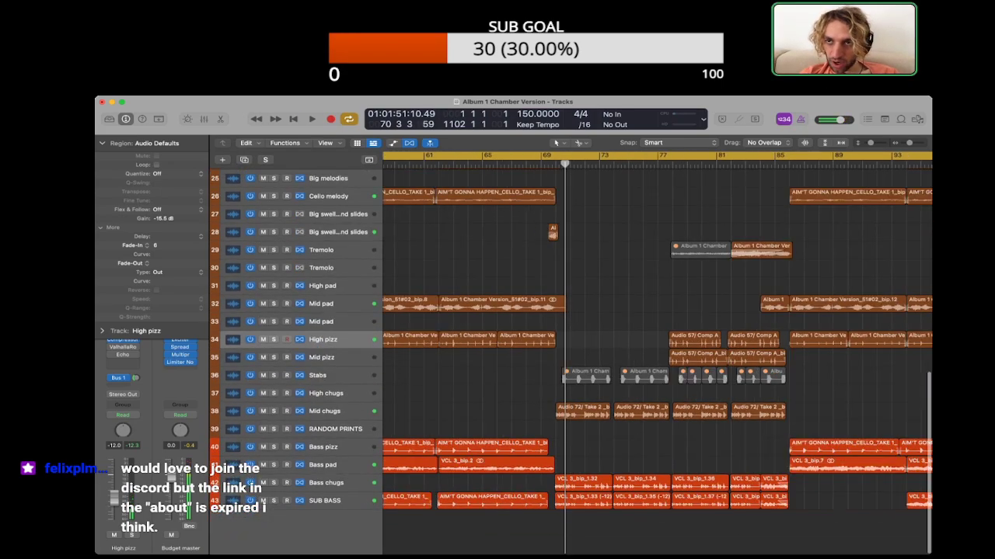
left_click(885, 119)
scroll(547, 350, "right", 7)
key("super+Left")
key("super+Left")
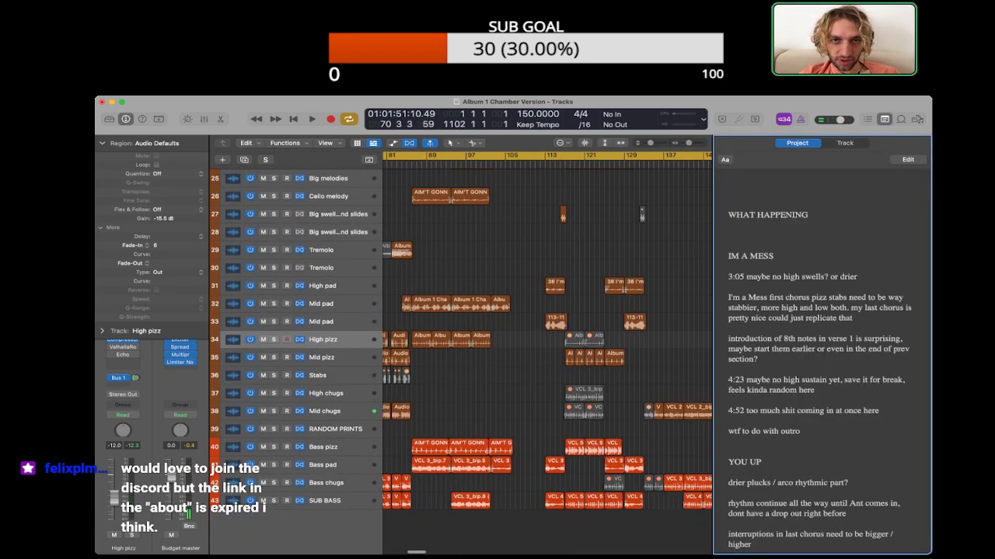
scroll(547, 350, "up", 10)
scroll(547, 350, "right", 4)
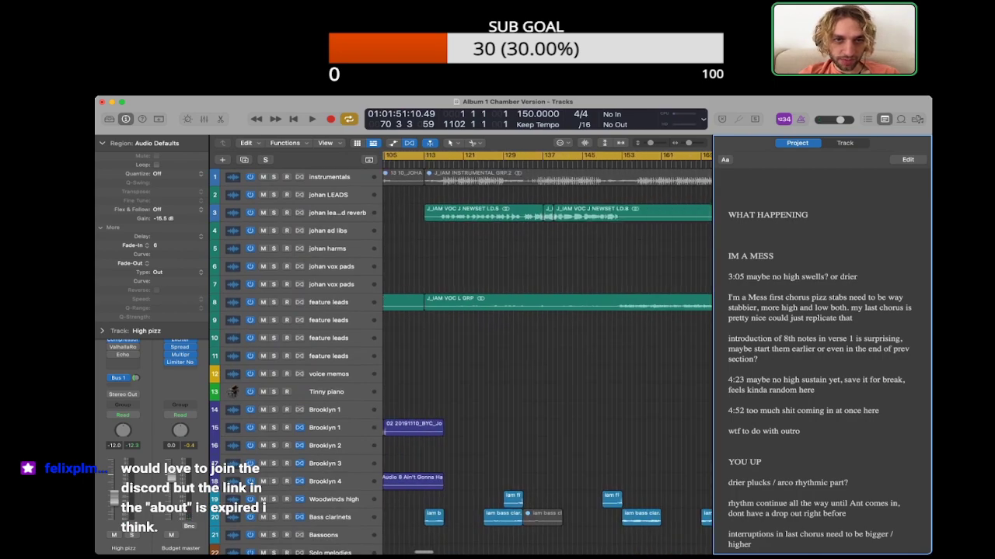
scroll(547, 350, "down", 10)
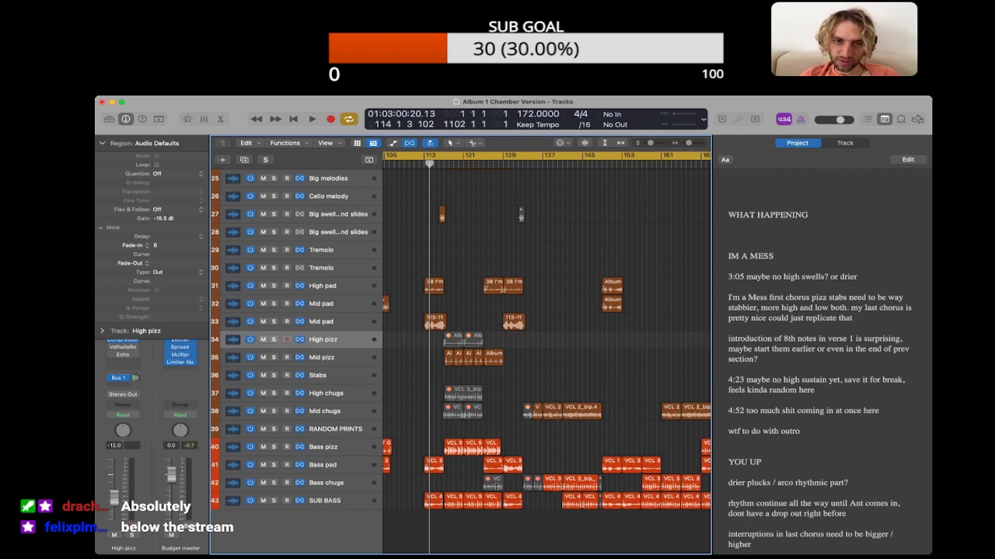
Step: Examine the string arrangement of the I'm a Mess section from bar 113 to about bar 133
left_click(102, 143)
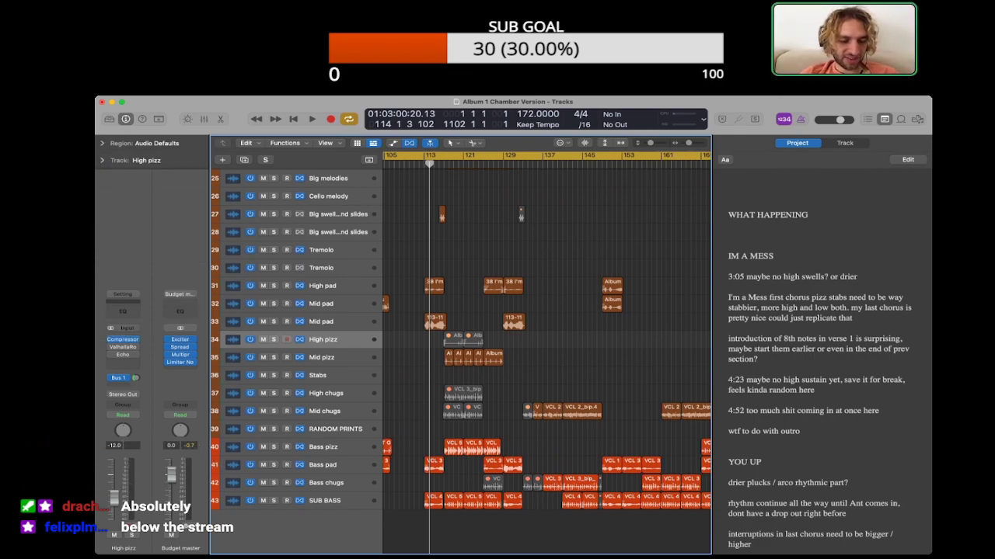
key("super+Right")
key("super+Right")
key("super+Right")
scroll(546, 357, "down", 1)
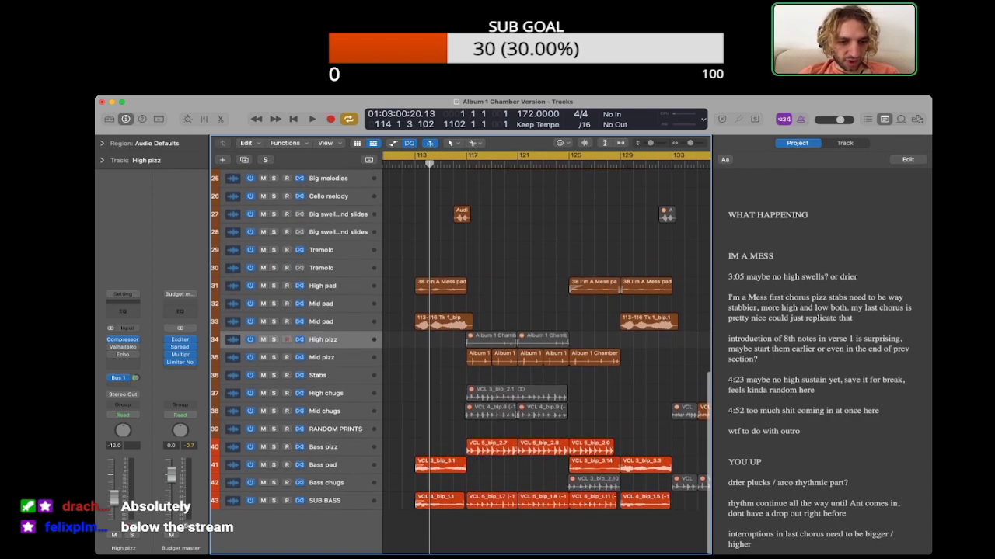
scroll(545, 354, "left", 4)
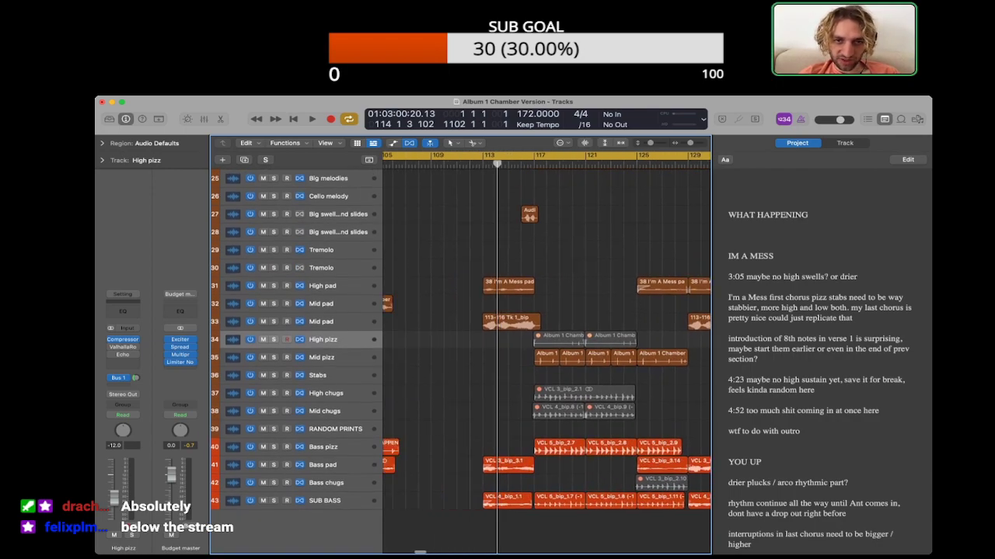
scroll(546, 358, "up", 10)
scroll(545, 358, "down", 11)
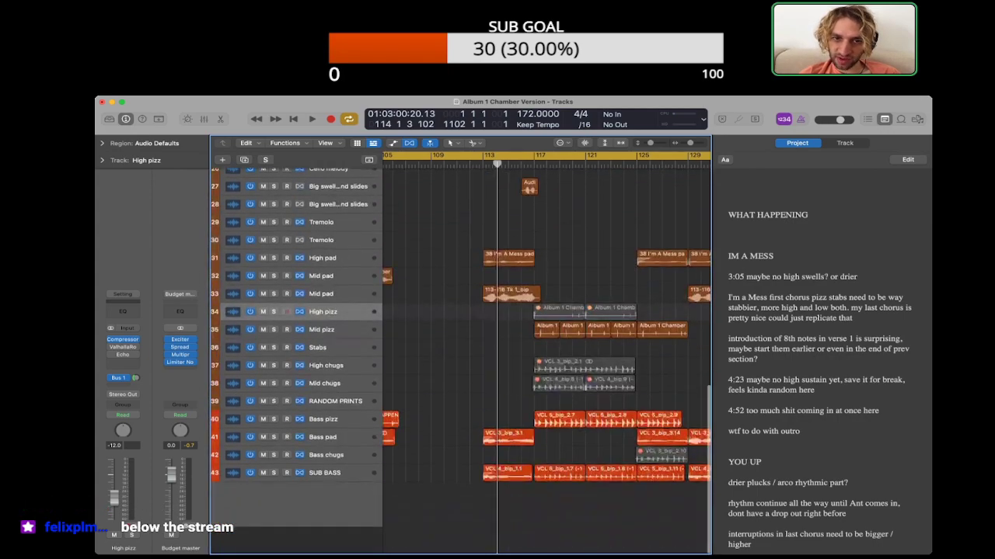
scroll(545, 353, "up", 2)
scroll(545, 353, "right", 4)
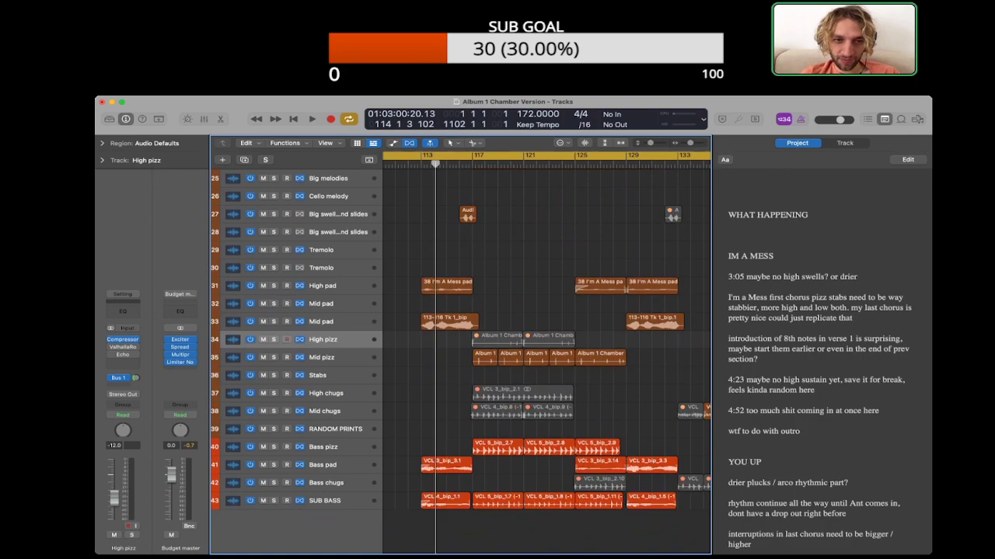
scroll(547, 354, "left", 4)
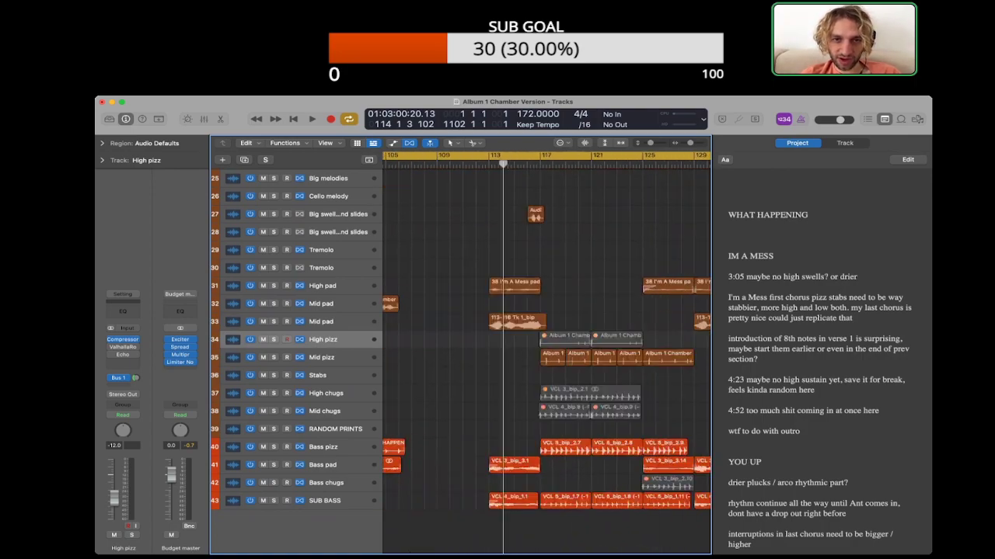
scroll(546, 354, "right", 5)
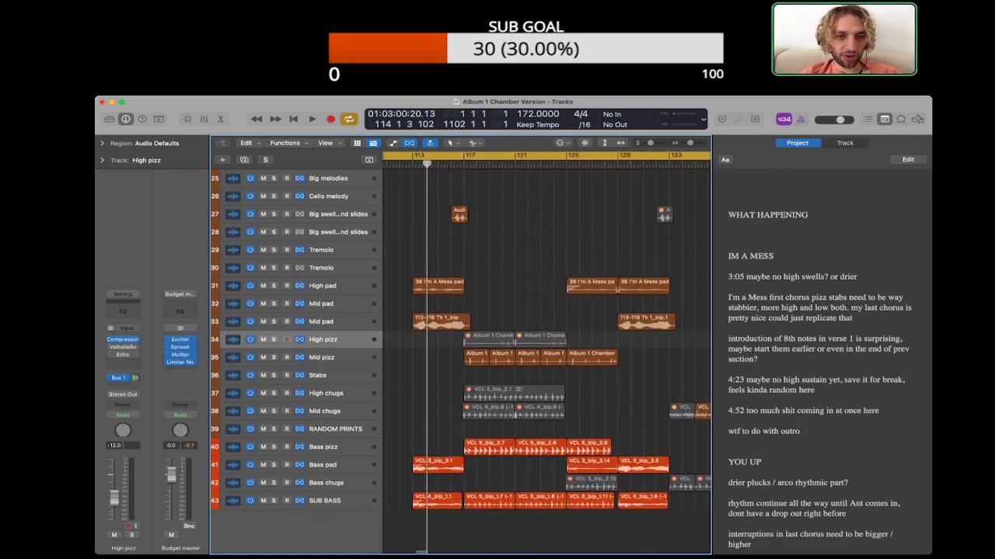
Step: Play the opening of I'm a Mess, mute the Big swells and slides region leading into bar 117, and replay it from bar 113
left_click(334, 321)
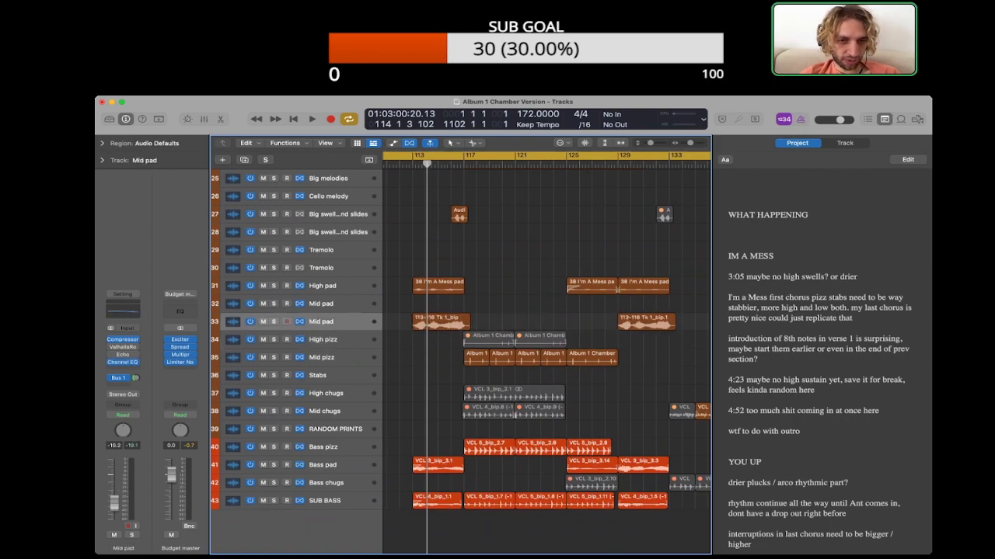
key("space")
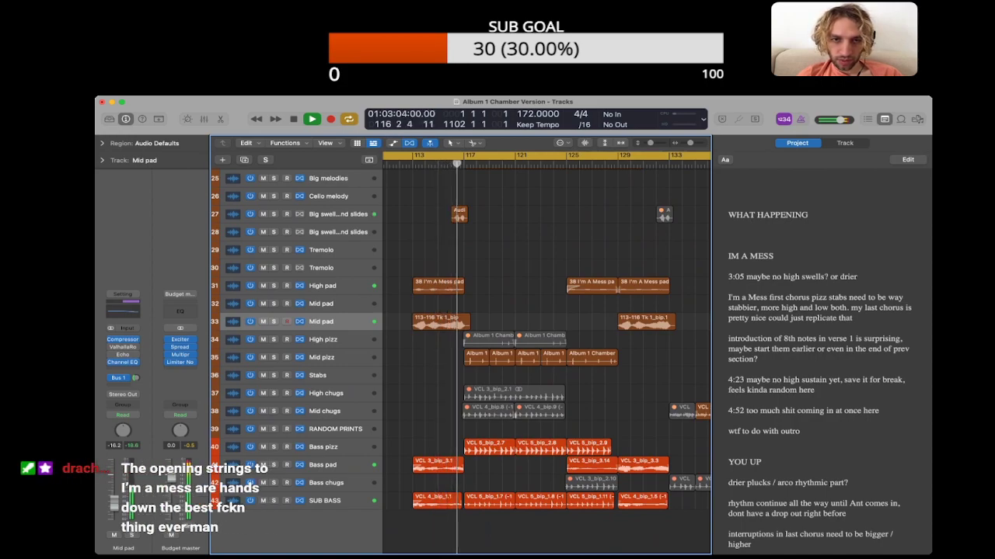
left_click(460, 215)
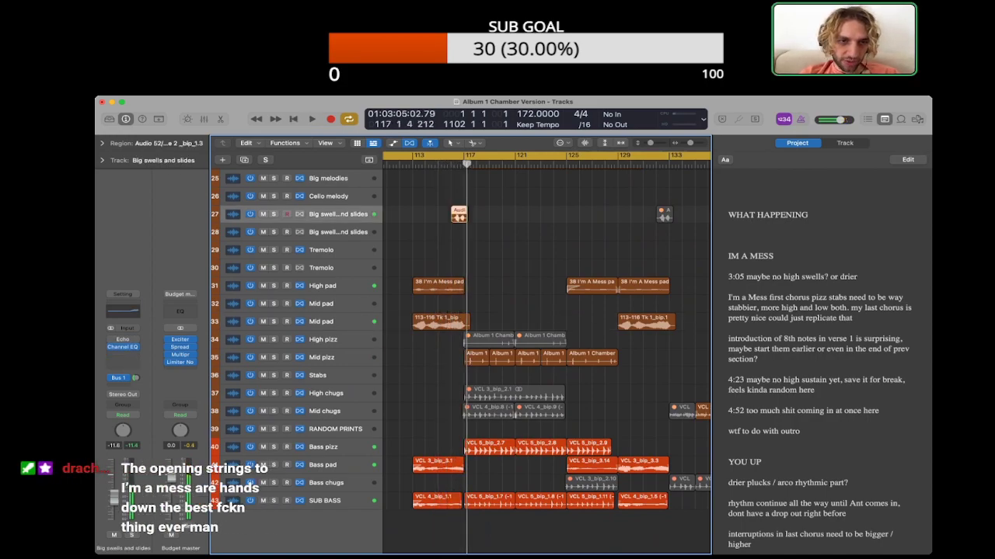
key("space")
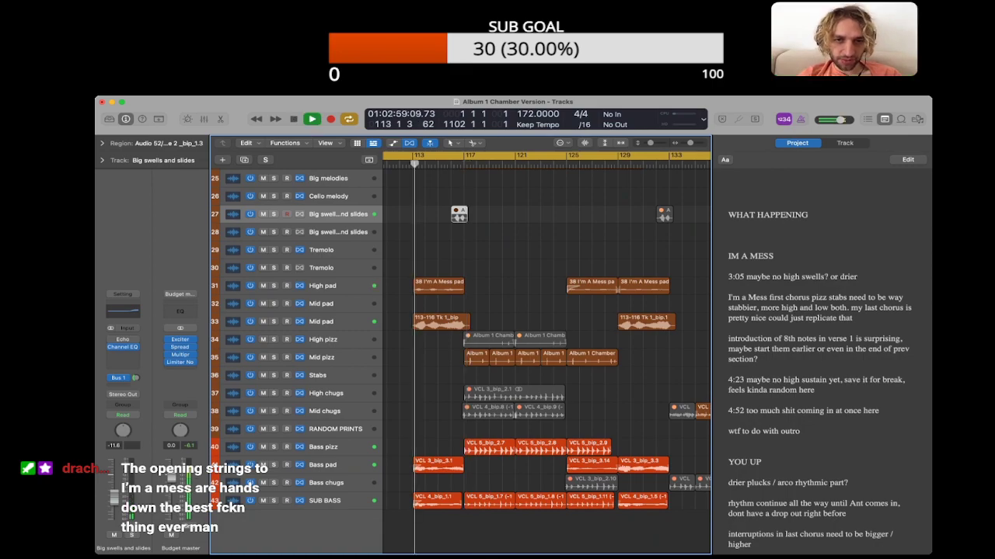
left_click(483, 215)
key("super+Right")
key("super+Right")
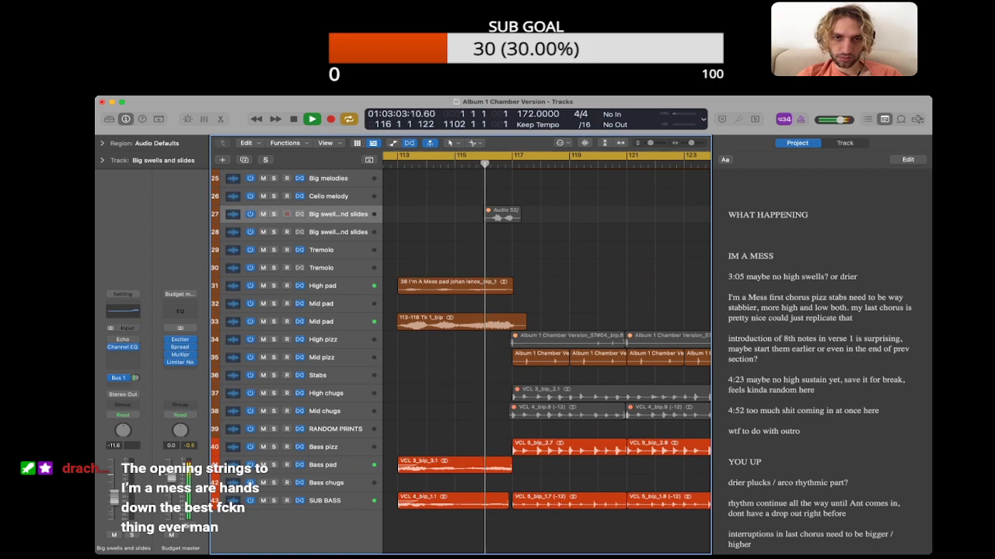
Step: Audition the Mid pad region at bar 113 with and without solo and inspect its region parameters
left_click(462, 322)
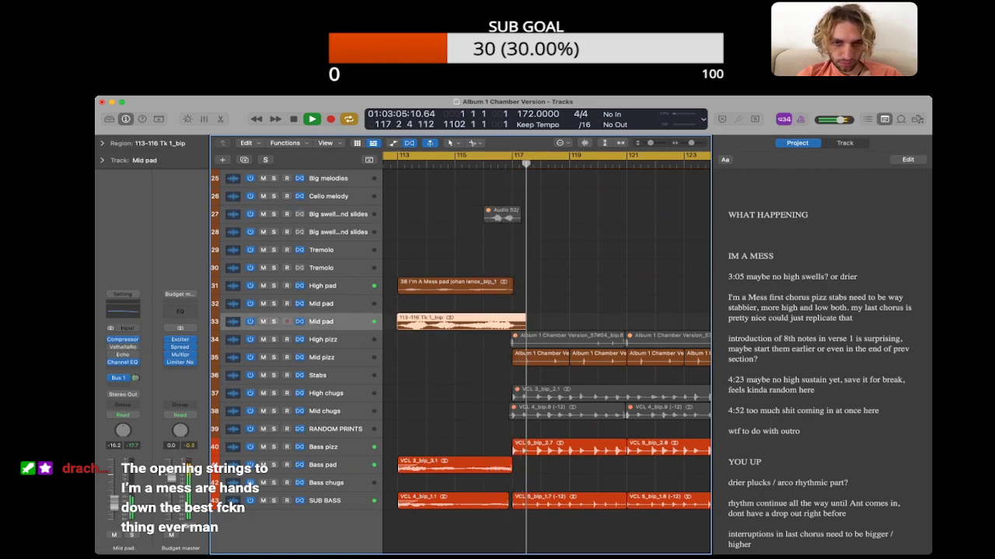
key("space")
key("s")
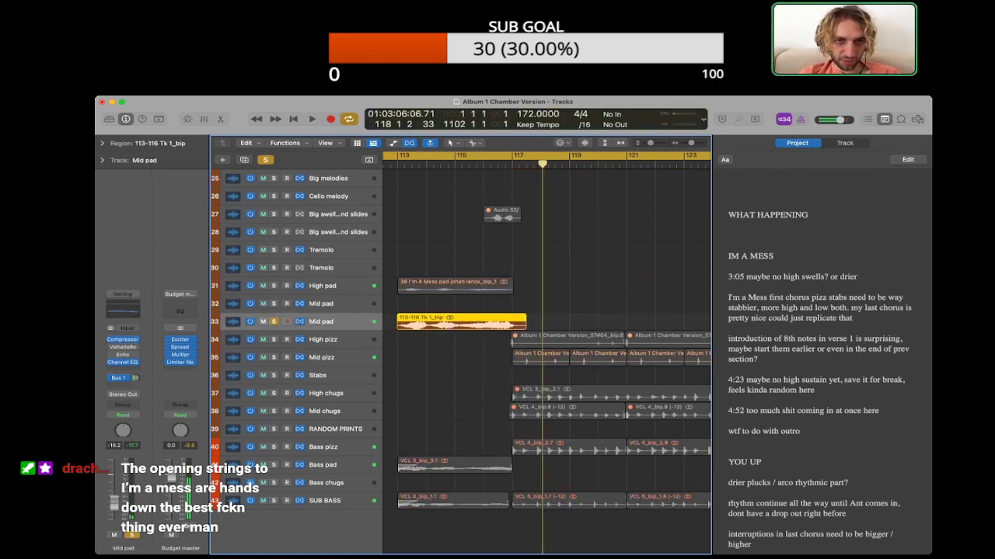
key("space")
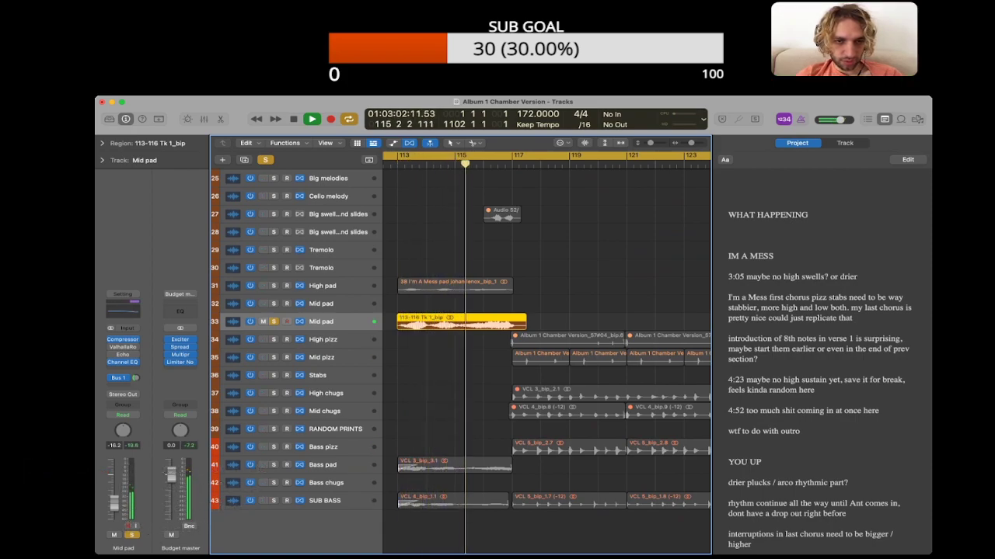
key("space")
key("s")
left_click(101, 143)
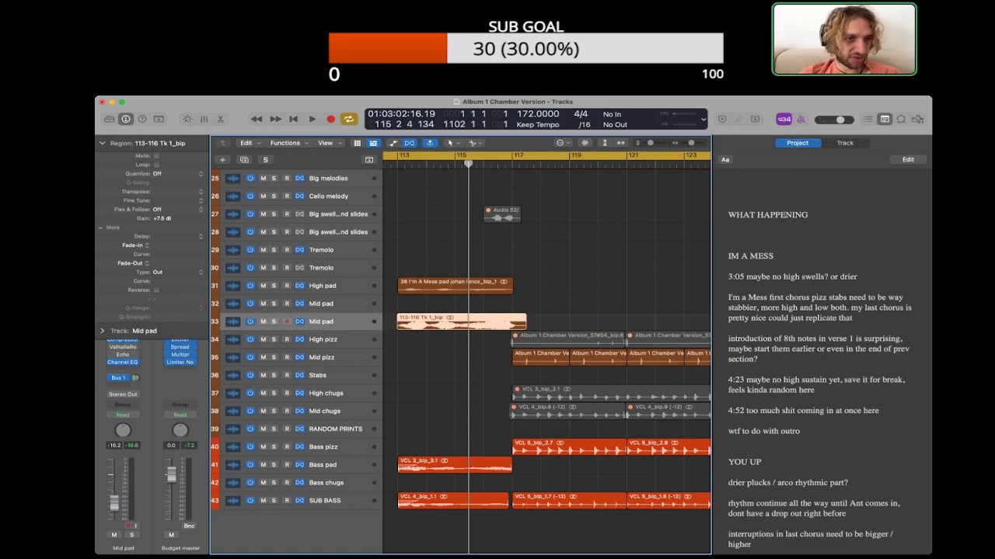
left_click(102, 142)
left_click(451, 375)
scroll(451, 375, "left", 2)
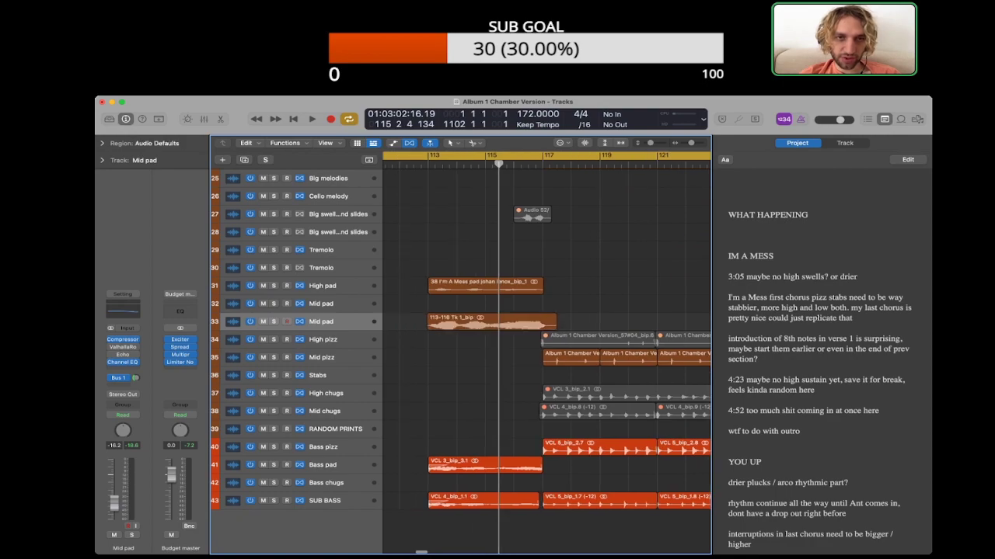
Step: Set the gain of the Mid pad region at bar 113 to +16.5 dB, auditioning it in playback between adjustments
key("space")
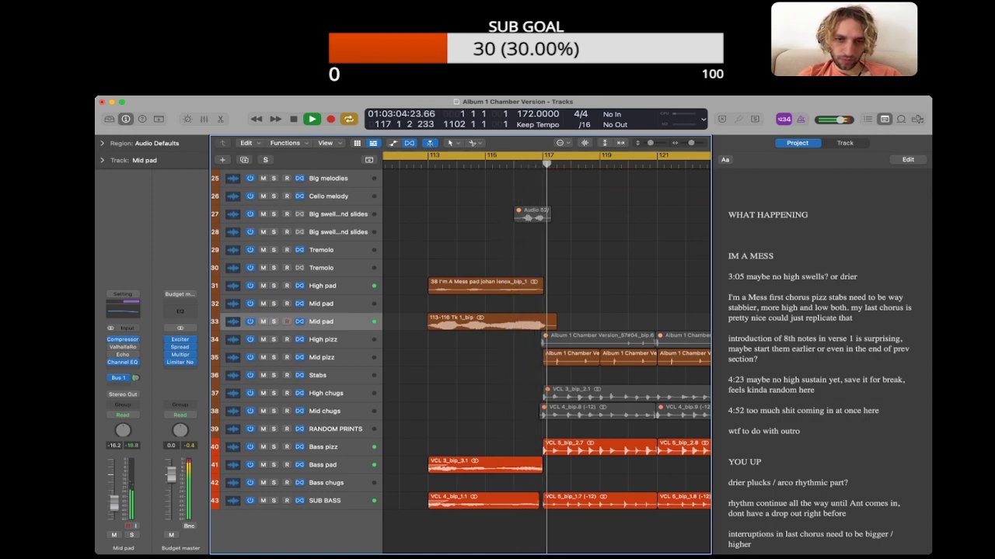
left_click(505, 322)
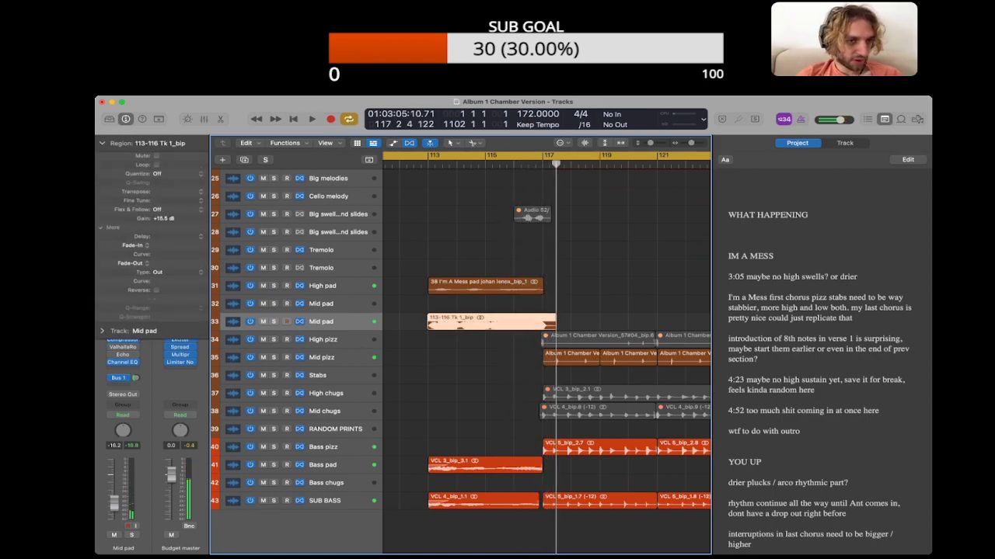
key("super+Down")
key("super+Down")
key("super+Down")
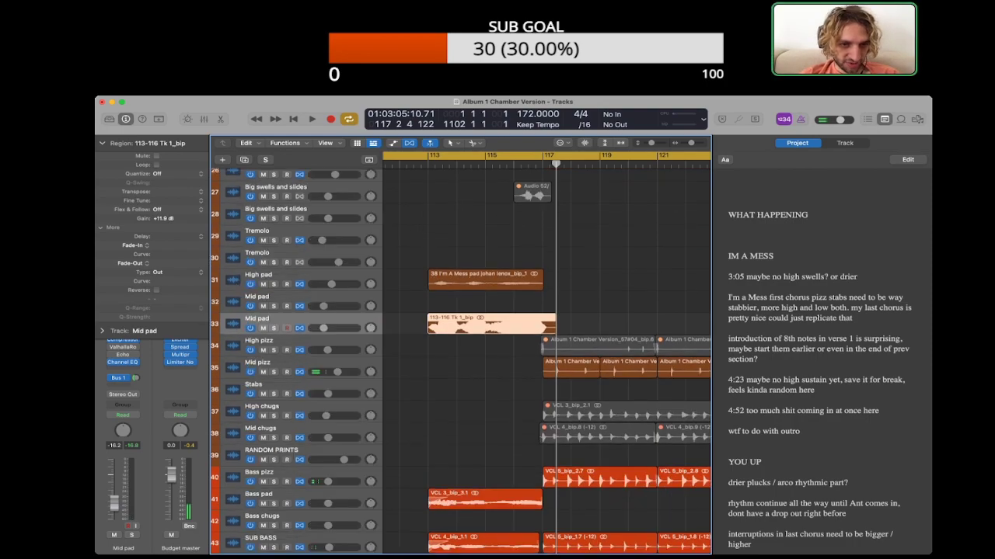
key("space")
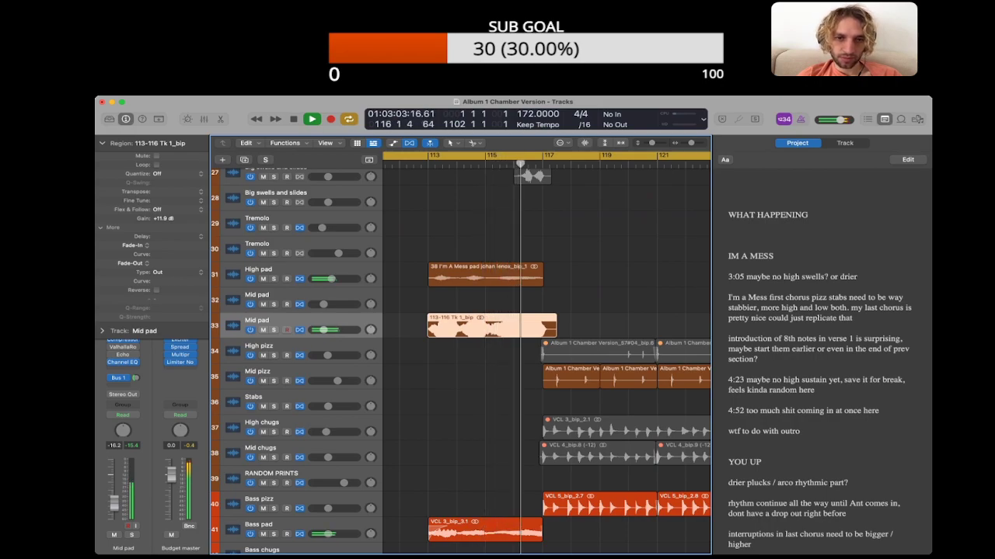
key("space")
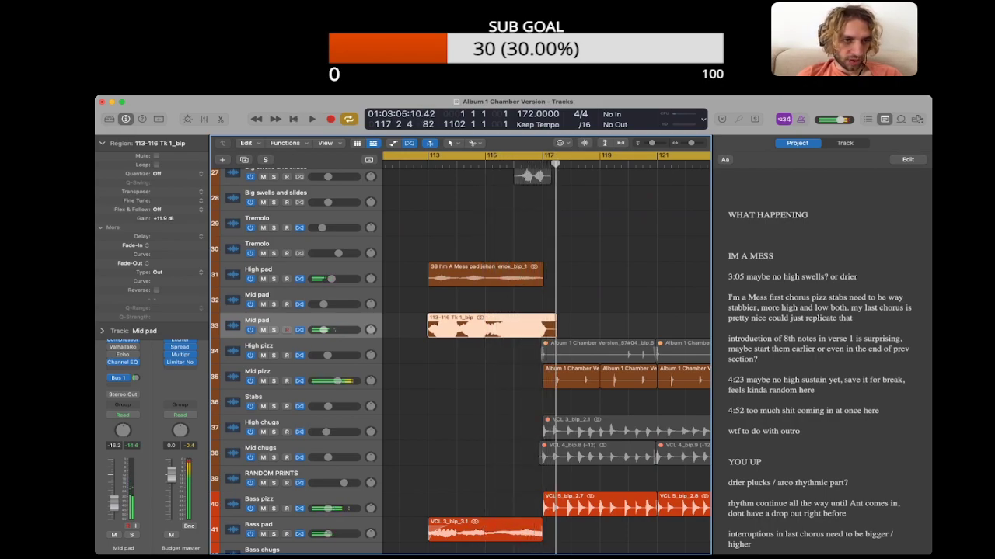
key("space")
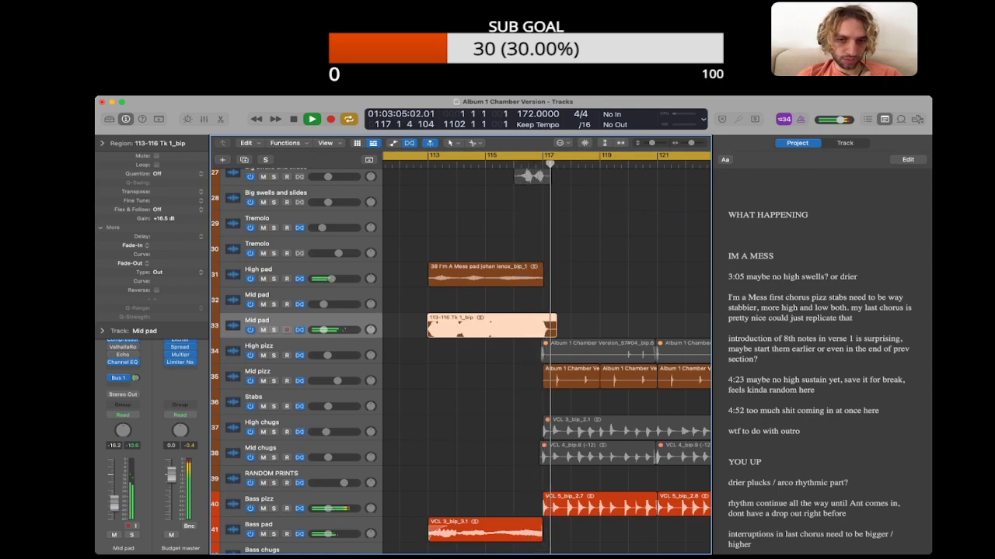
key("alt+shift+d")
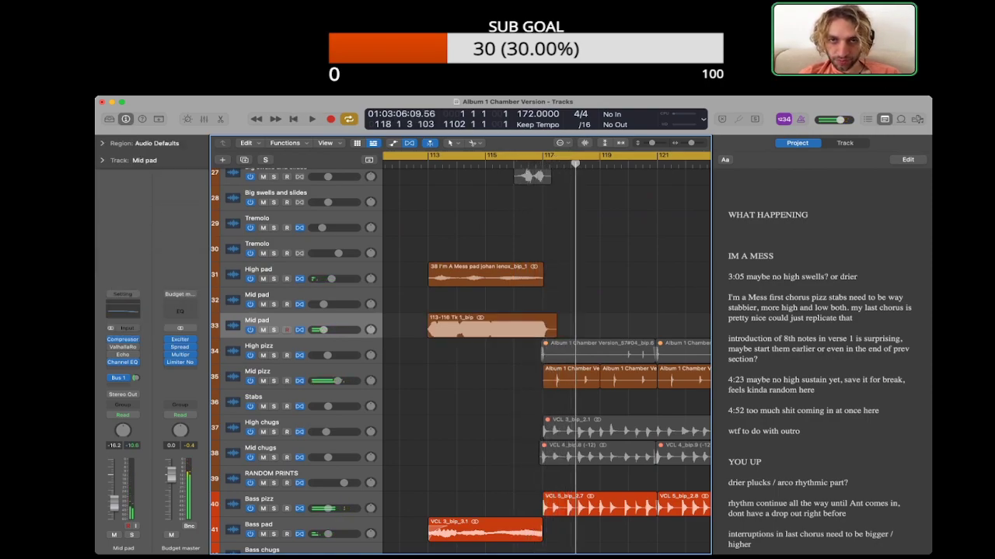
Step: Trim the end of the Mid pad region back to bar 117, set its fade-out to 43, and play the transition
key("super+Right")
key("super+Right")
key("super+Down")
key("super+Down")
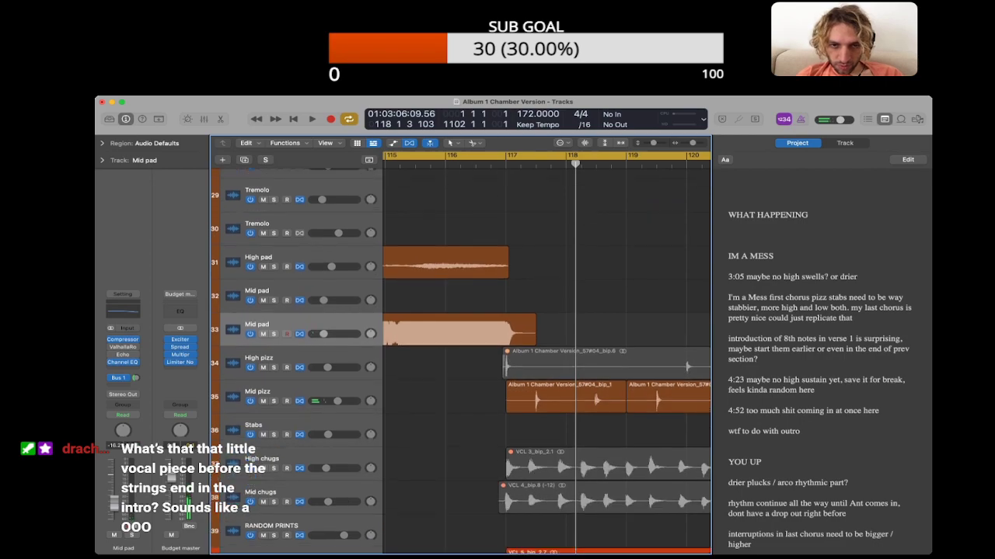
key("super+Down")
scroll(536, 334, "left", 1)
left_click_drag(527, 337, 557, 337)
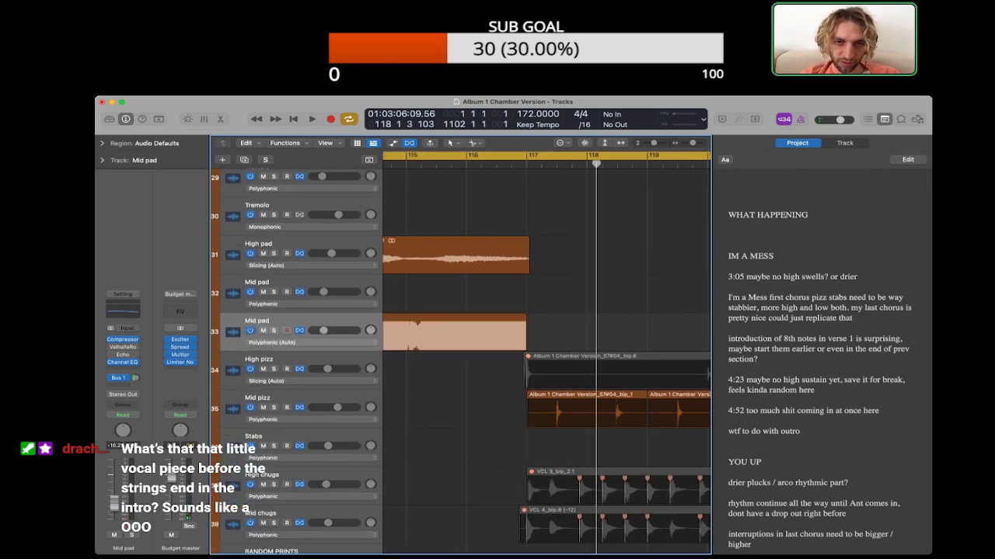
left_click(418, 321)
left_click(102, 143)
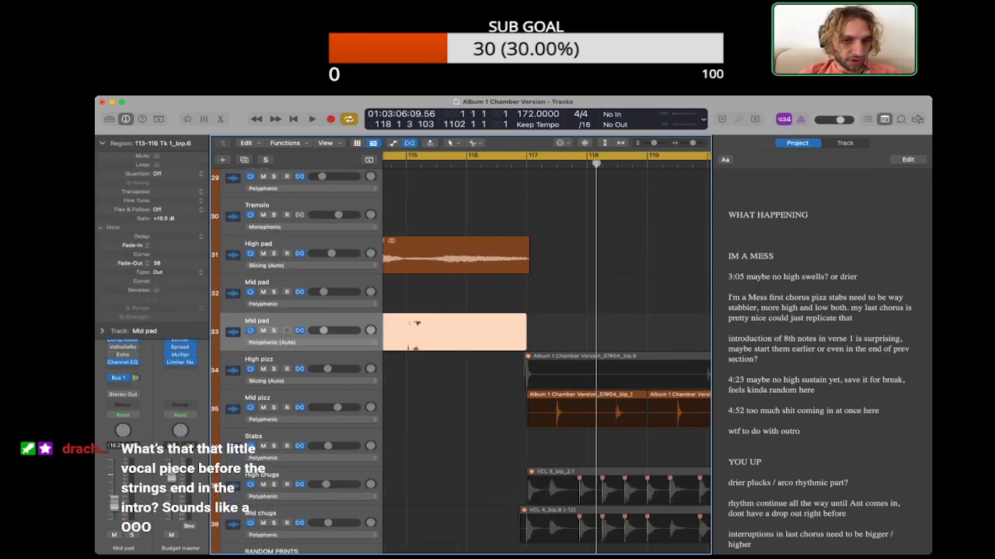
key("comma")
key("comma")
key("space")
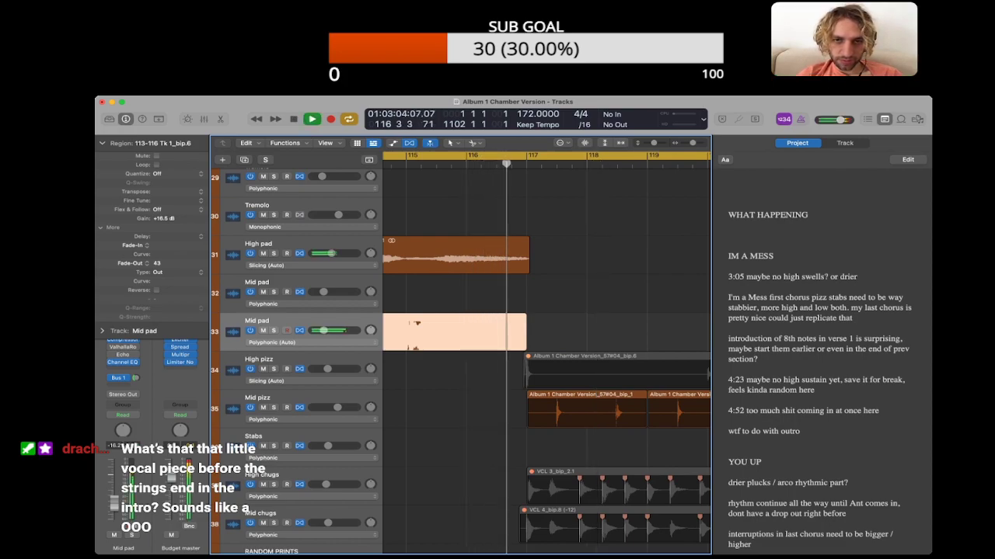
Step: Inspect the High pad region at bar 113 and listen on through the pizzicato section after bar 117
left_click(459, 256)
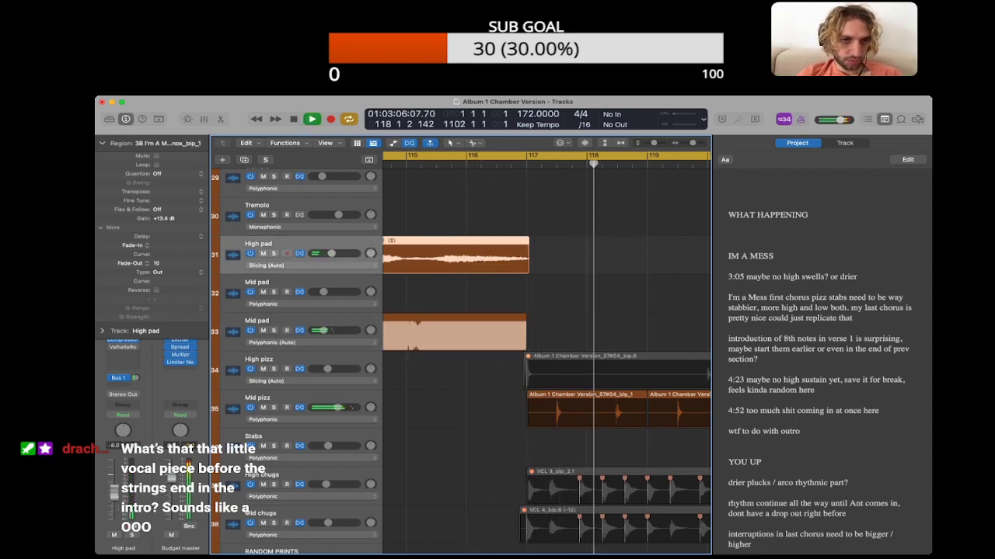
left_click(102, 143)
left_click(579, 256)
key("super+Left")
key("super+Left")
key("super+Left")
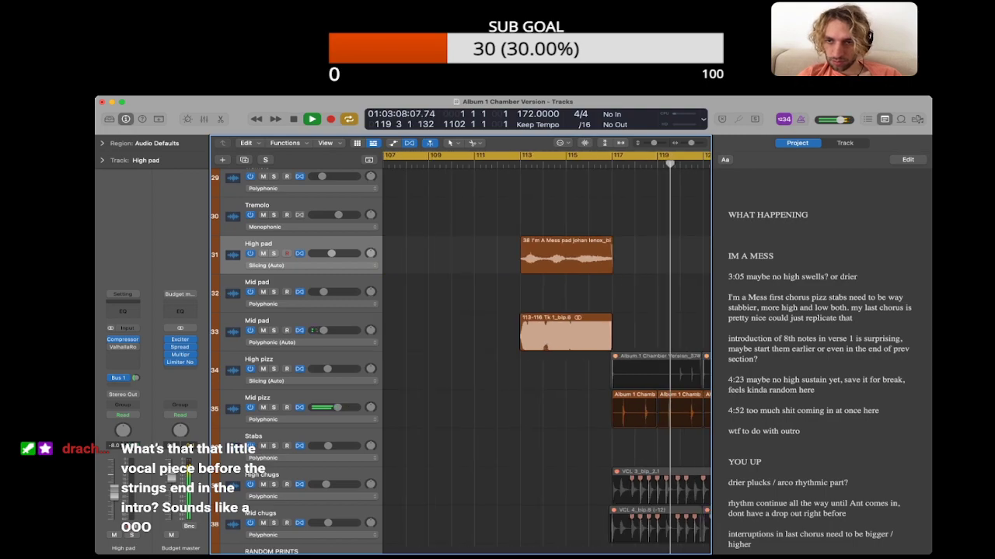
scroll(579, 311, "down", 3)
key("super+Up")
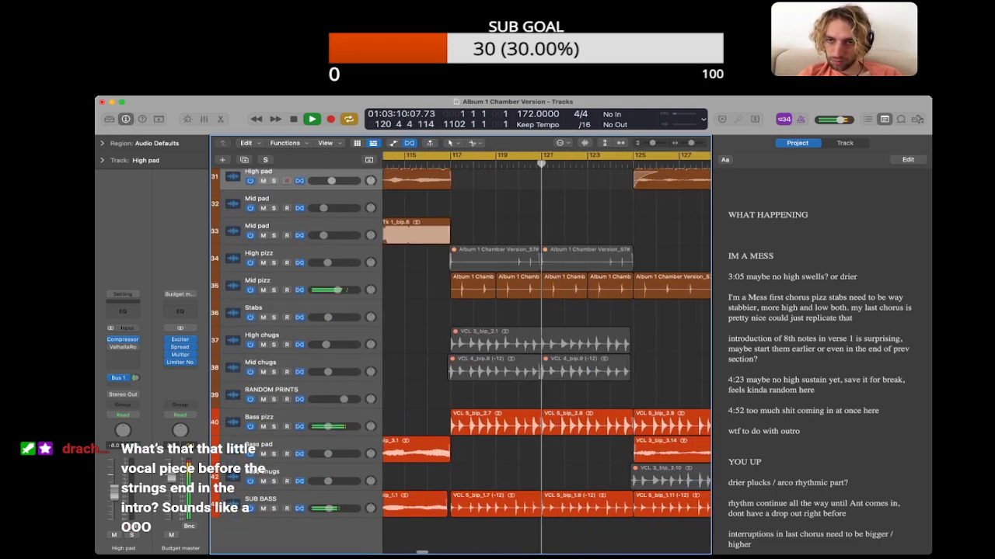
key("space")
Step: Delete the "3:05 maybe no high swells? or drier" line from the I'm a Mess project notes
left_click(816, 349)
triple_click(793, 277)
key("BackSpace")
key("BackSpace")
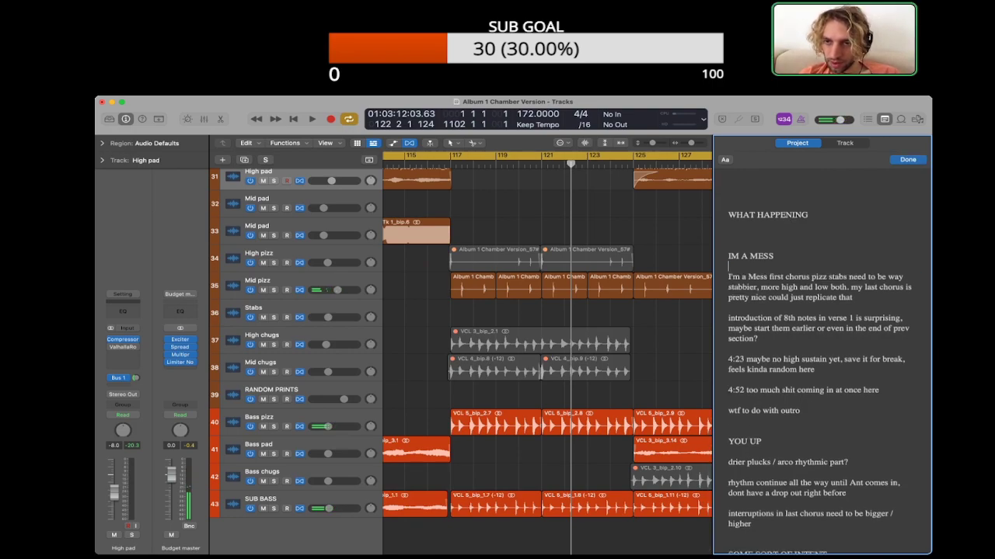
Step: Set the gain of the three Bass pizz regions starting at bar 117 to +17.5 dB while replaying the section
left_click(668, 342)
key("space")
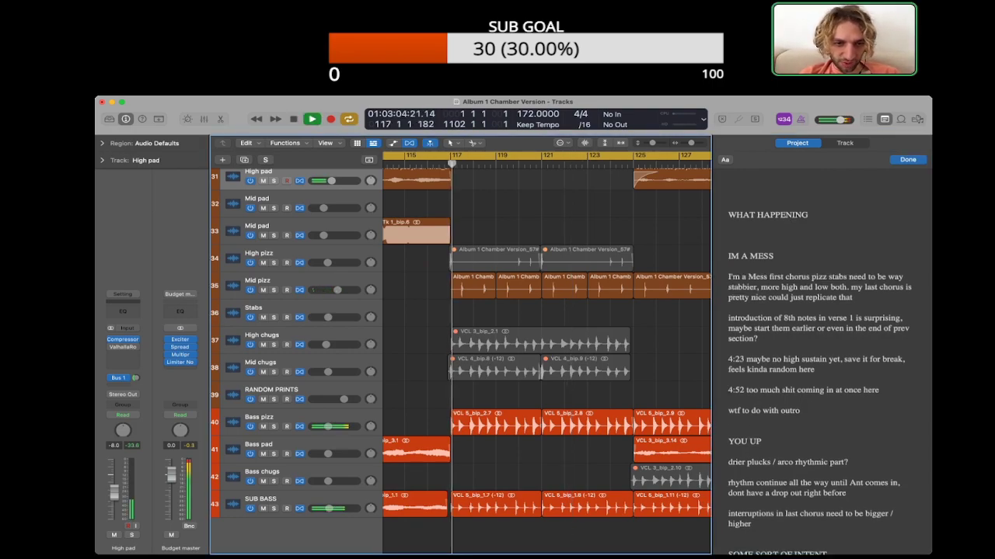
left_click(303, 418)
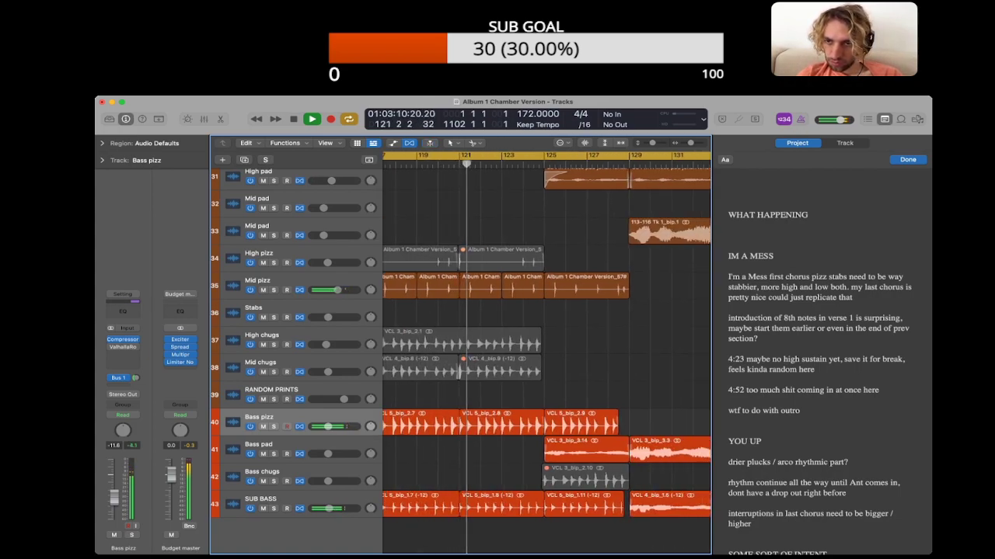
scroll(546, 357, "left", 1)
left_click(460, 423)
left_click(545, 424, "shift")
left_click(625, 423, "shift")
key("space")
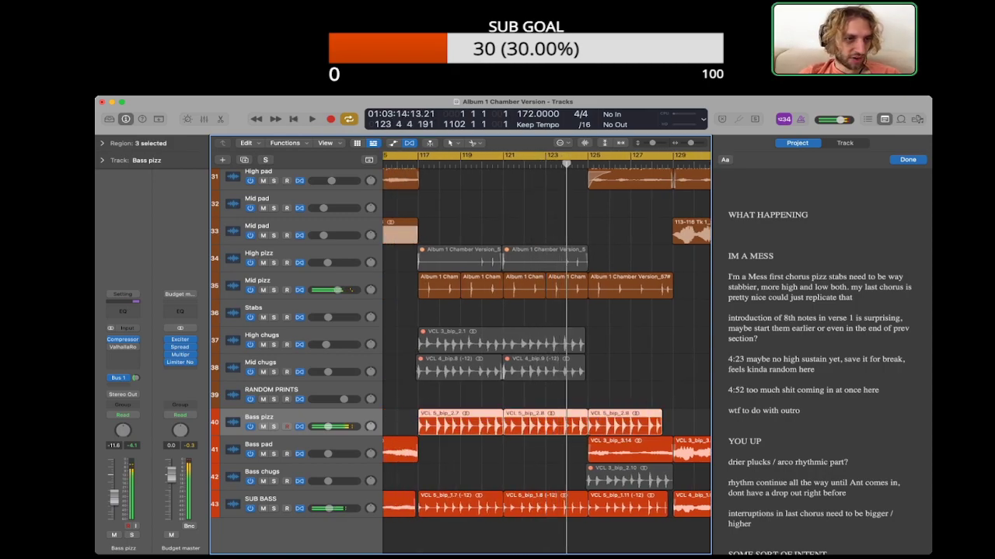
left_click(102, 144)
left_click_drag(163, 218, 163, 189)
key("shift+space")
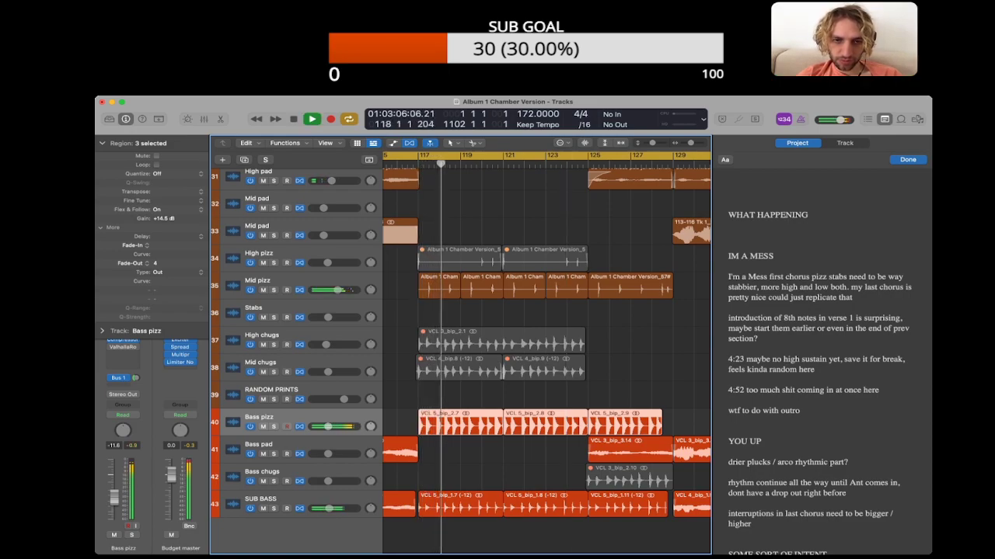
left_click_drag(163, 218, 163, 212)
key("shift+space")
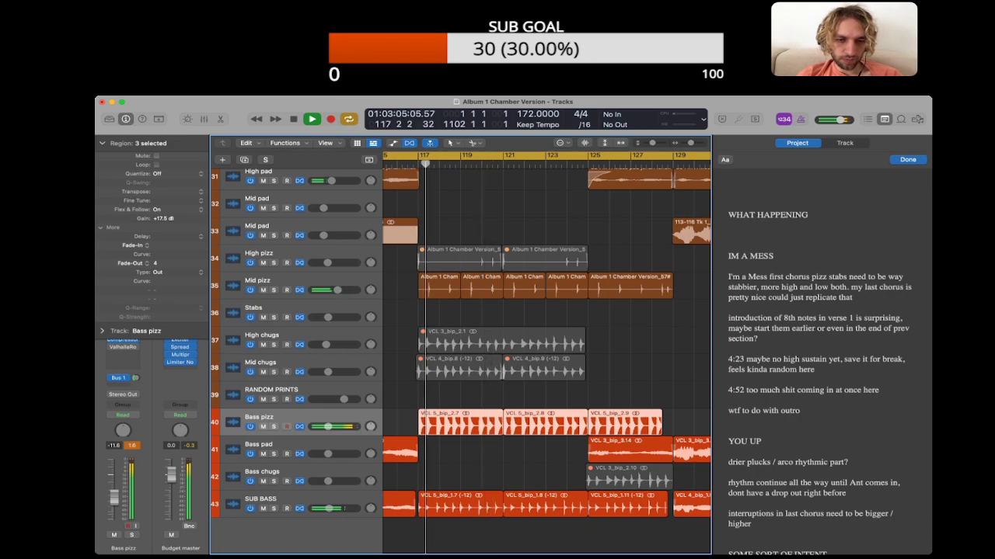
Step: Listen to the section on to about bar 127 to judge the Bass pizz level
left_click(536, 396)
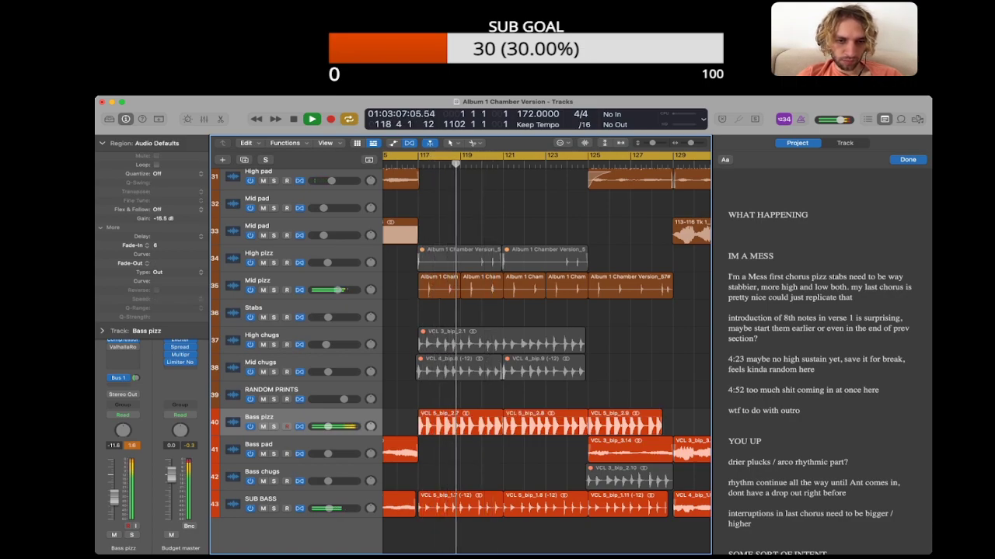
key("super+Left")
key("super+Left")
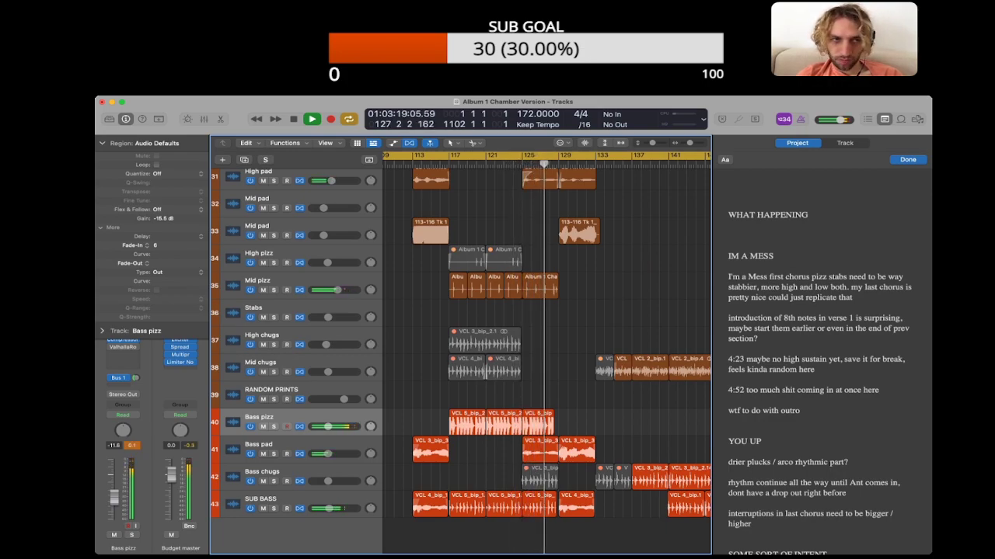
left_click(102, 143)
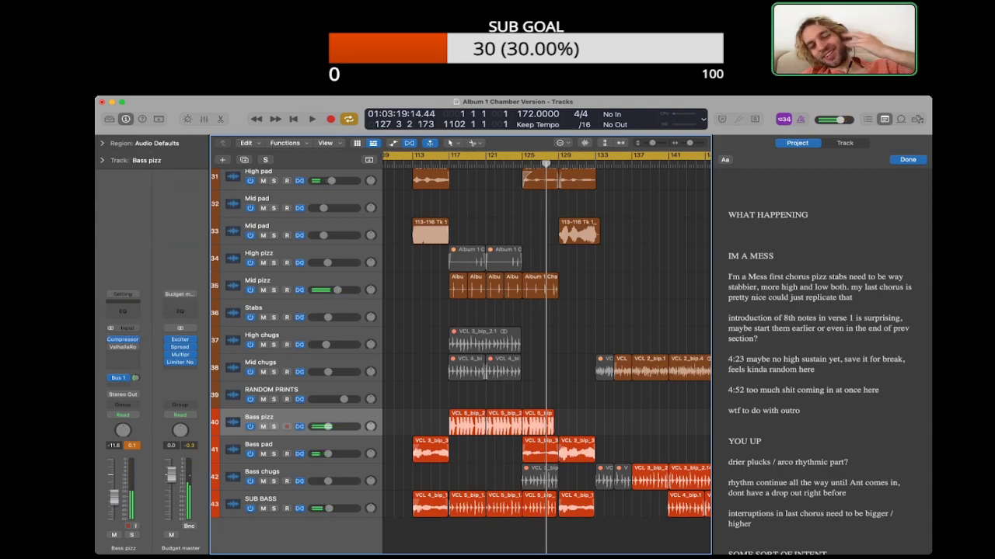
Step: Skip ahead through I'm a Mess past bar 177, examine the string arrangement around bar 185 during playback, and hide the project notes
scroll(544, 350, "up", 10)
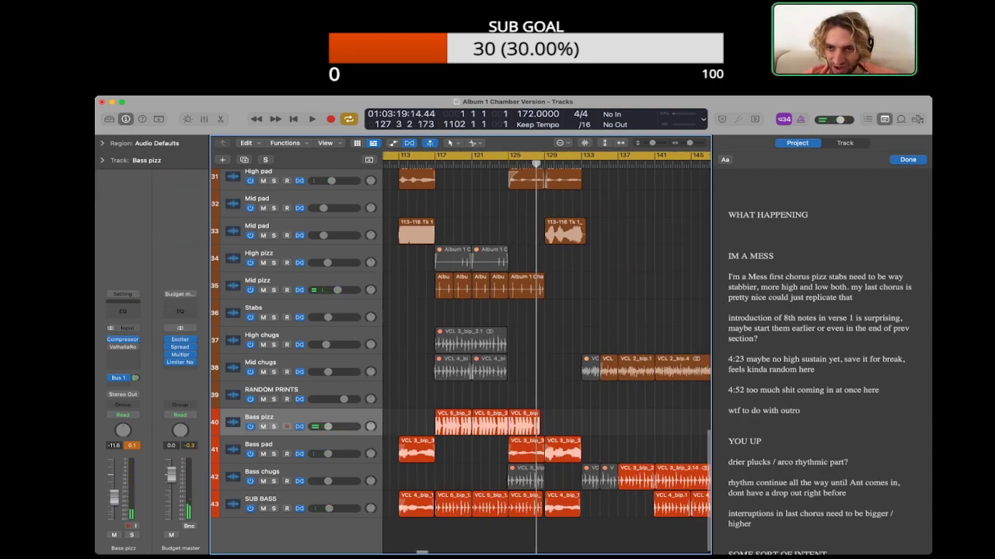
scroll(545, 350, "up", 5)
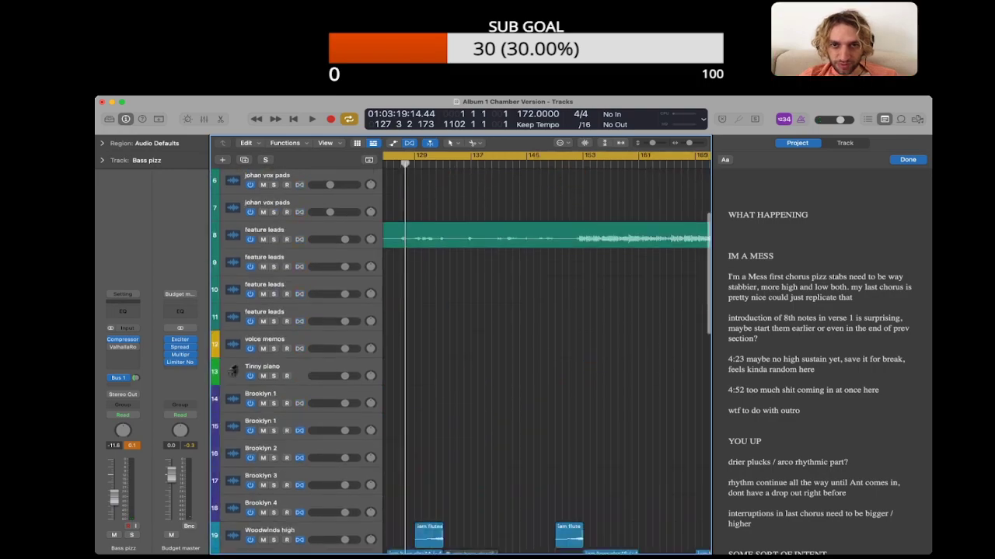
double_click(584, 163)
scroll(546, 349, "right", 2)
left_click(567, 164)
left_click(616, 163)
scroll(616, 163, "right", 3)
left_click(545, 163)
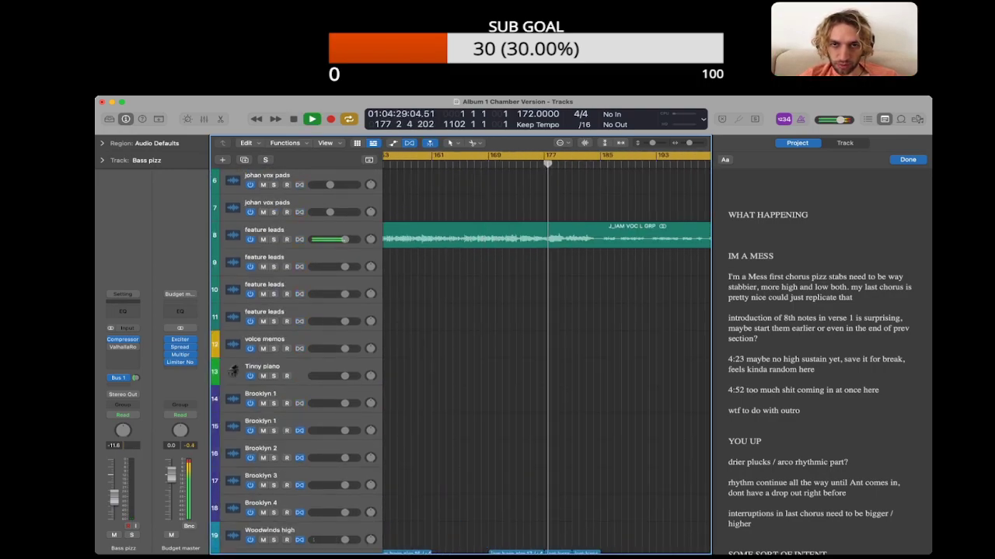
left_click(575, 164)
scroll(541, 375, "down", 10)
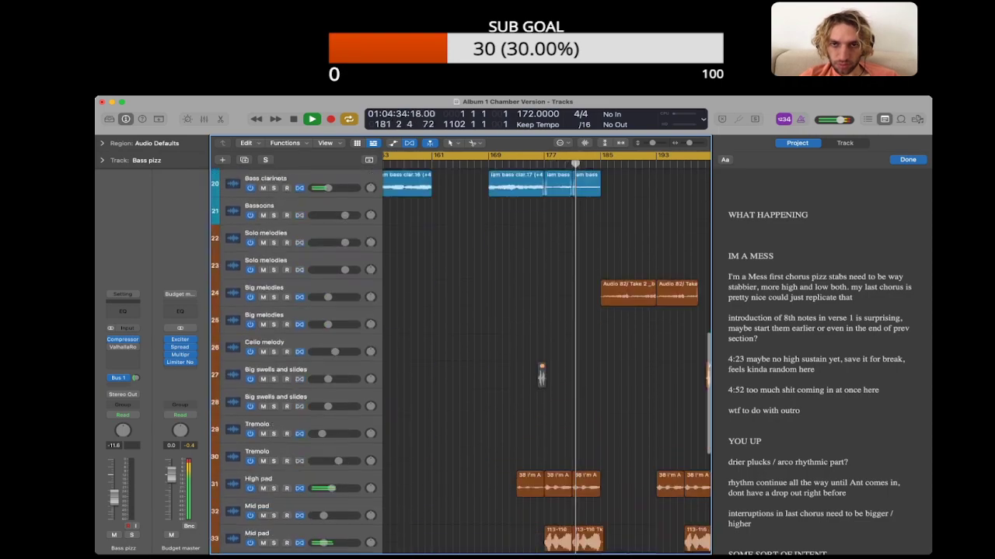
scroll(461, 357, "right", 2)
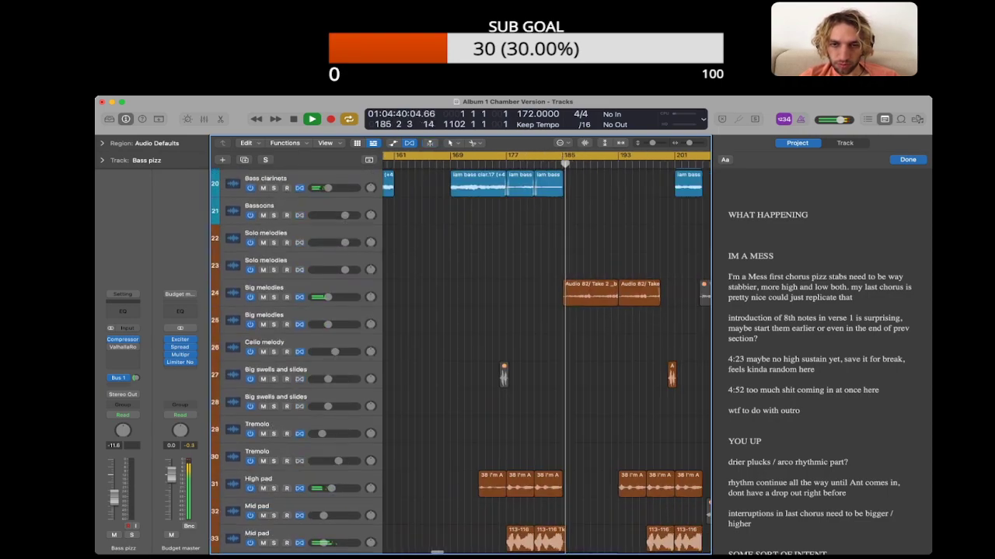
scroll(461, 357, "down", 3)
scroll(461, 356, "down", 6)
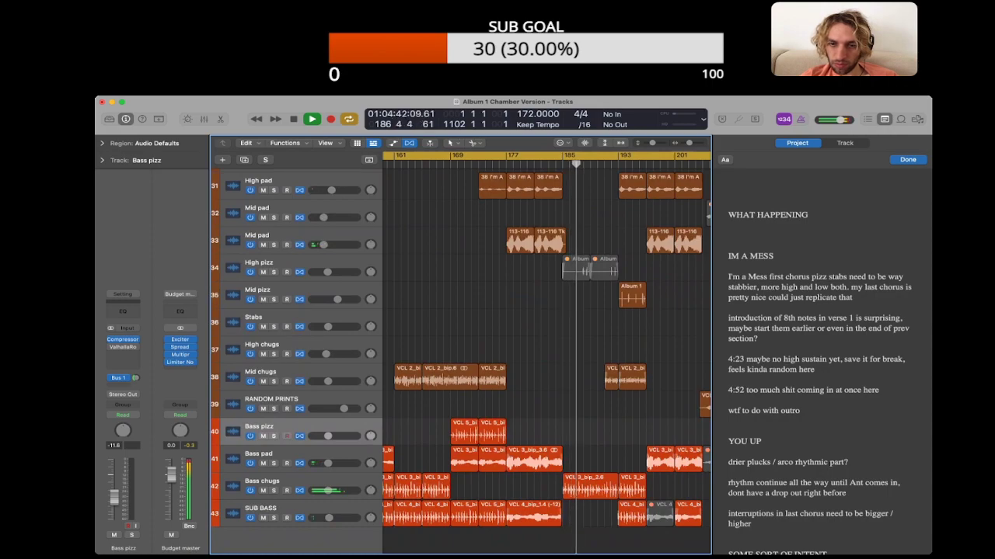
left_click(884, 119)
scroll(657, 357, "down", 2)
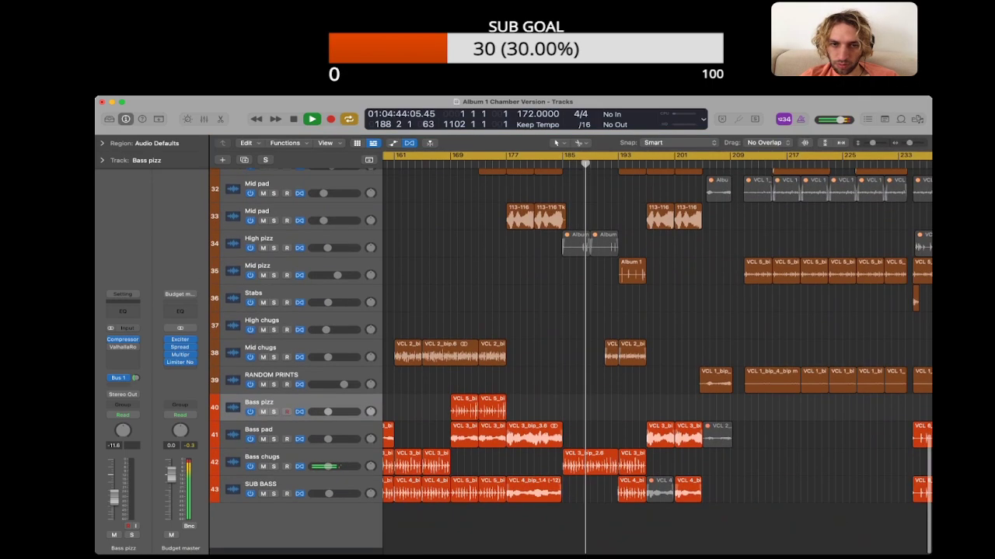
Step: Set the gain of the two Bass chugs regions starting at bar 185 to +4.4 dB and replay them
left_click(268, 464)
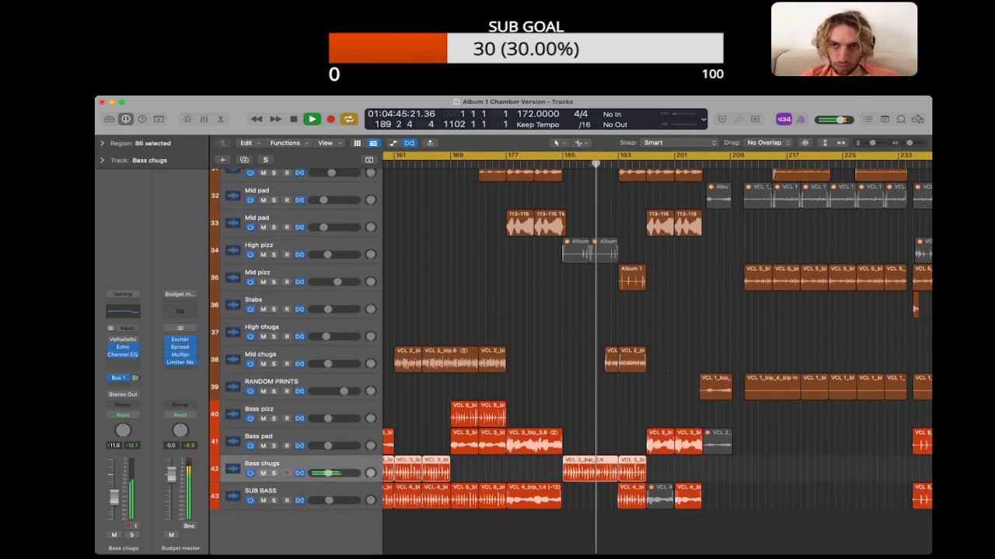
left_click(505, 470)
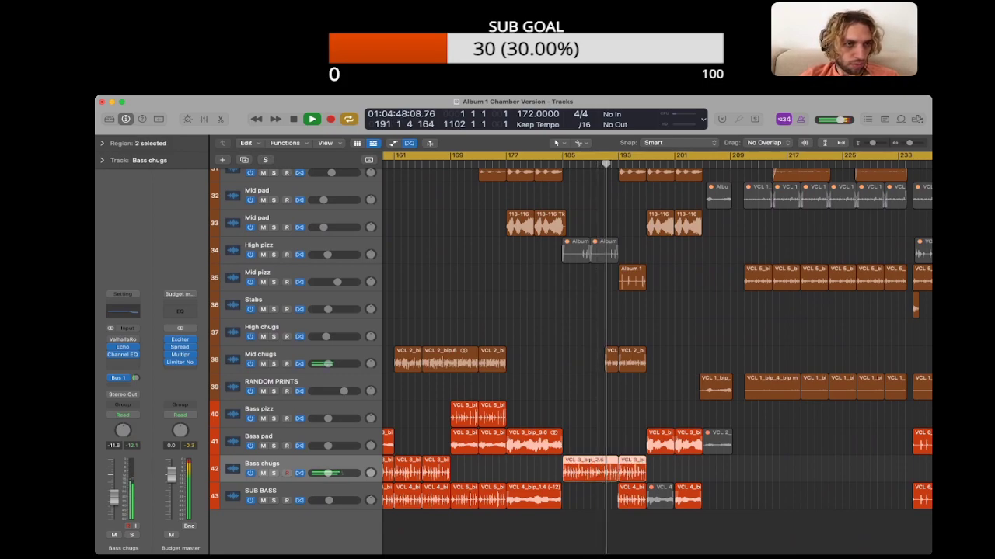
left_click(102, 143)
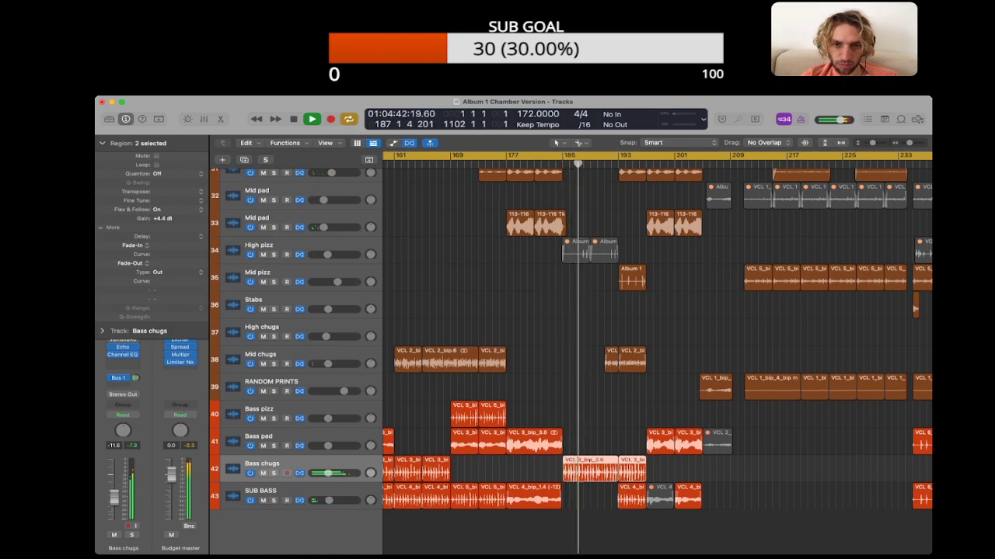
scroll(657, 354, "left", 3)
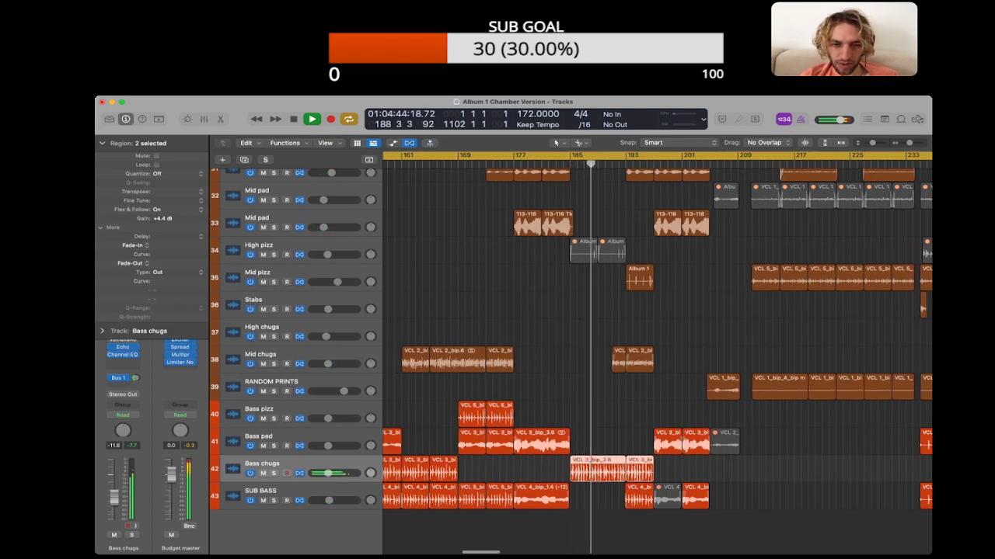
key("space")
key("super+Left")
key("super+Left")
scroll(656, 353, "left", 3)
scroll(657, 353, "left", 2)
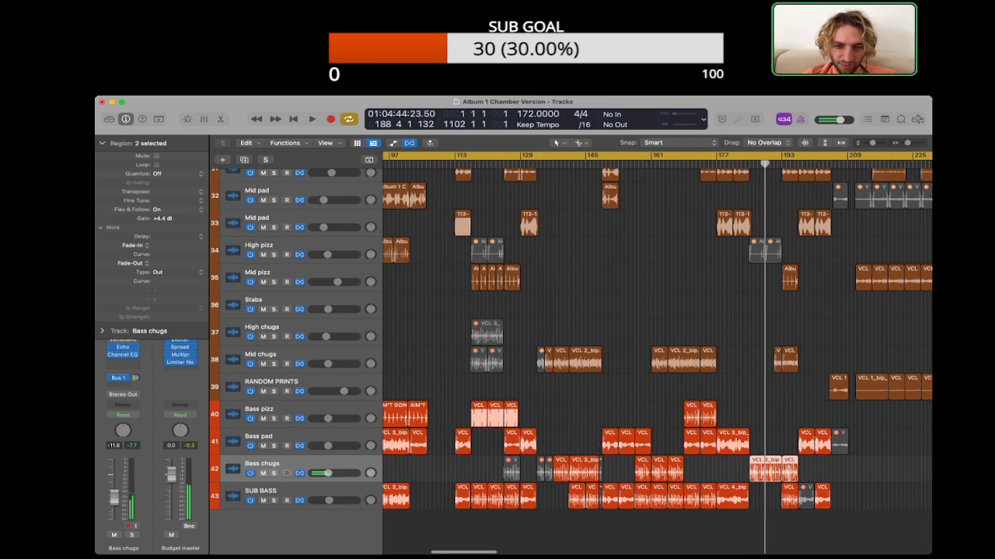
Step: Replay the arrangement around bar 141 and from about bar 125 to compare the two sections
left_click(574, 164)
scroll(657, 353, "left", 2)
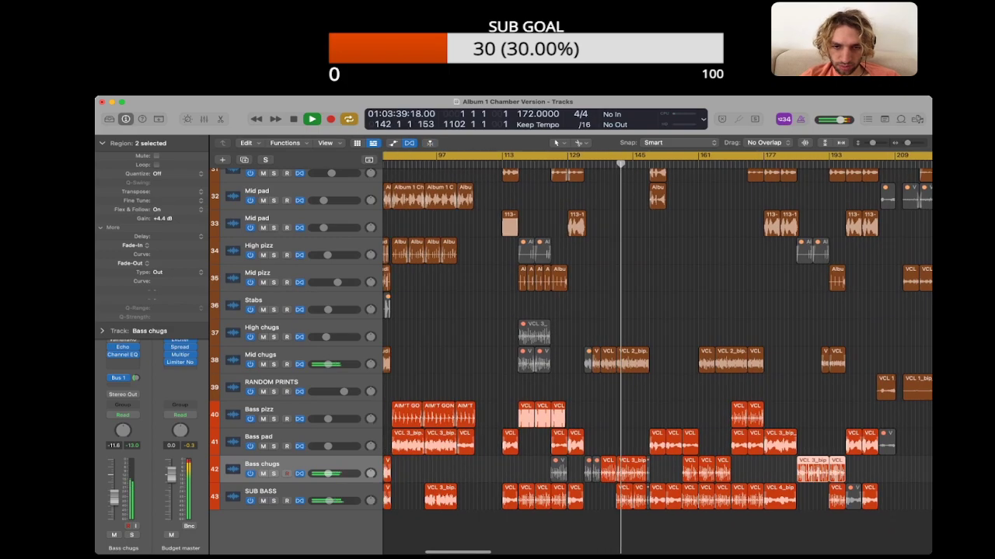
left_click(543, 164)
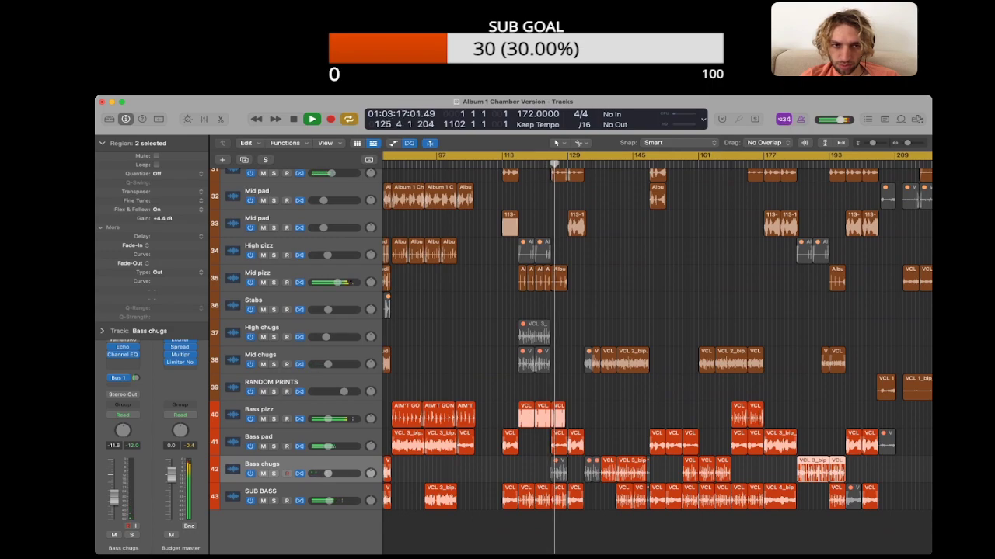
Step: Mute the Mid pizz regions between bars 117 and 129 and the three Bass pizz regions starting at bar 117
left_click_drag(587, 295, 522, 278)
key("super+Right")
key("super+Right")
key("super+Right")
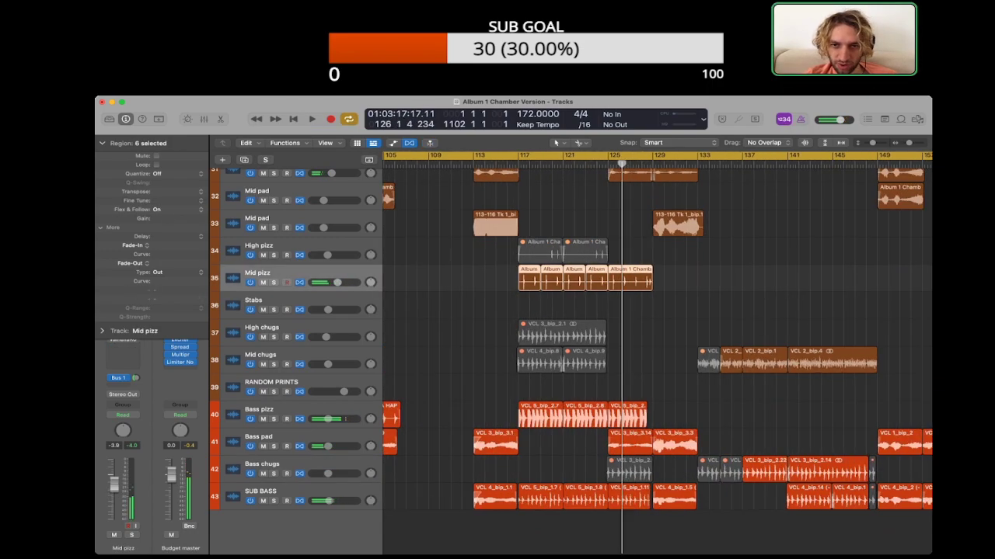
scroll(521, 278, "right", 3)
left_click(610, 281)
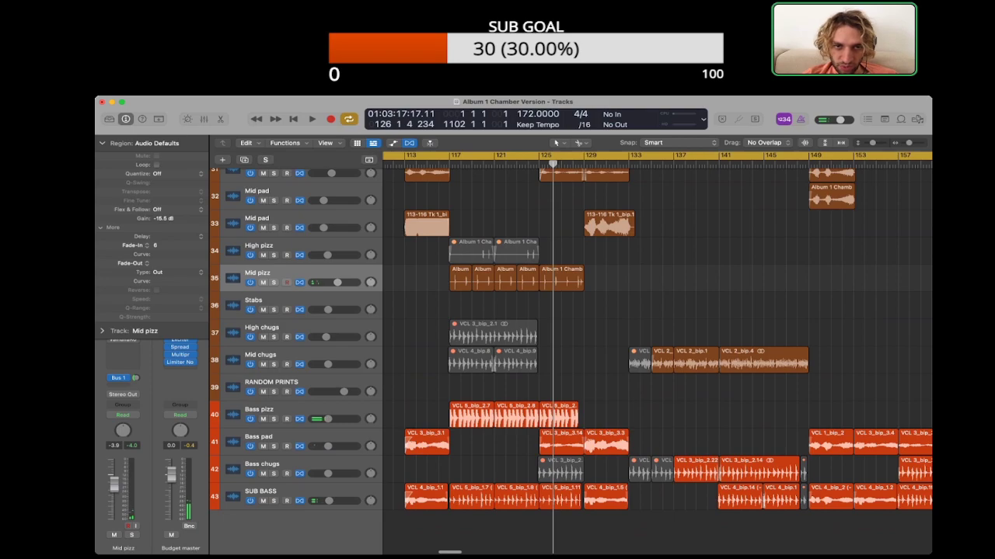
left_click_drag(509, 283, 566, 280)
key("ctrl+m")
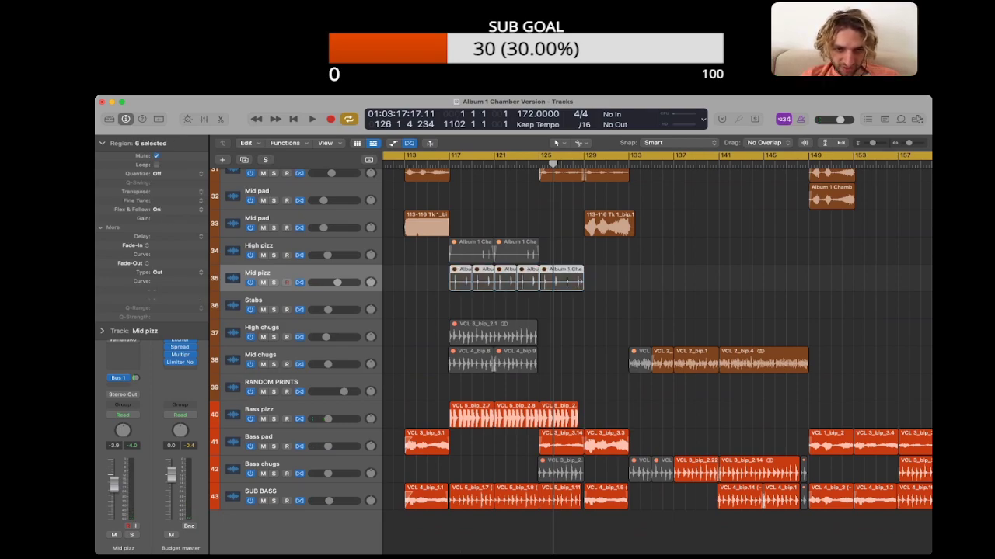
left_click_drag(441, 404, 558, 417)
key("ctrl+m")
Step: Select the three SUB BASS regions starting at bar 117, play from about bar 142 toggling the track's solo, and clear the selection
left_click_drag(472, 522, 568, 494)
scroll(568, 494, "down", 1)
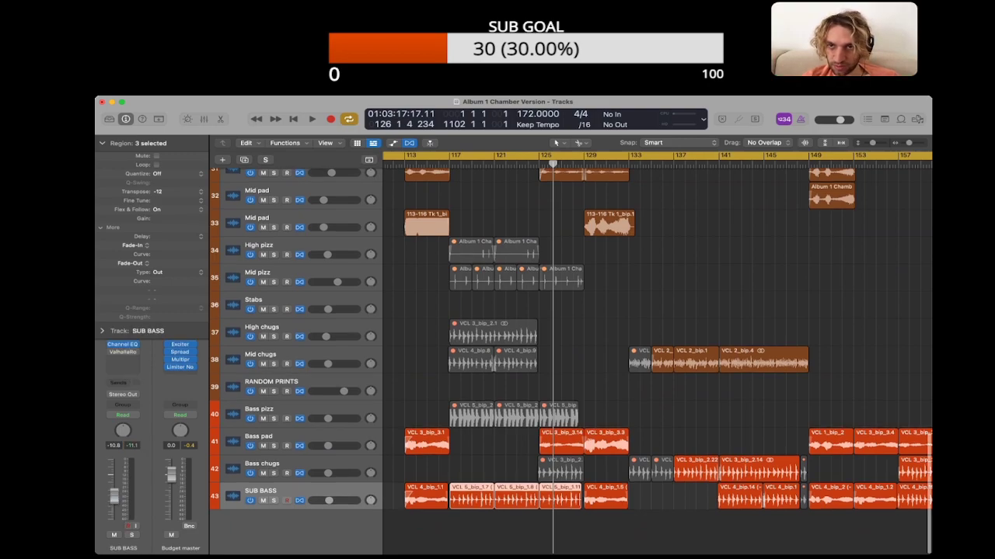
double_click(728, 164)
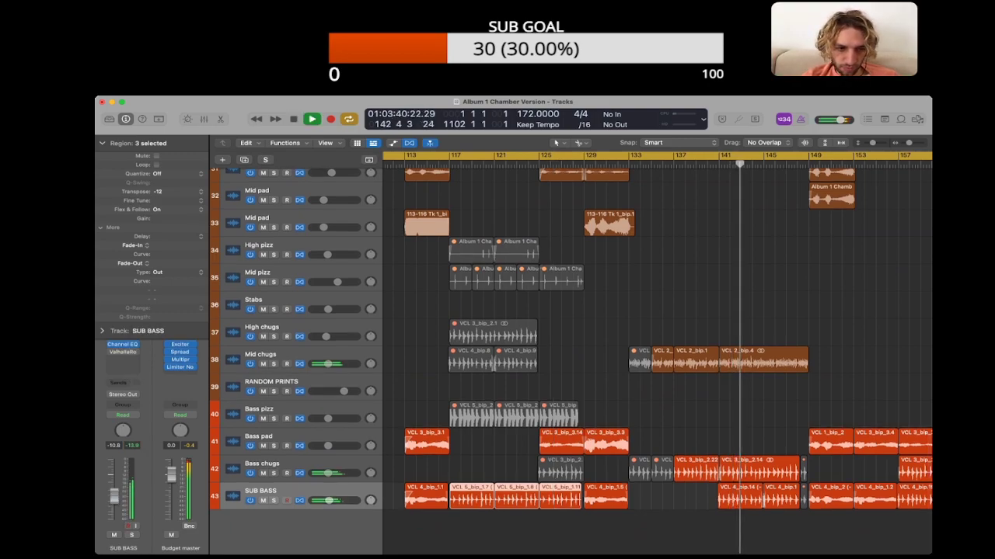
key("s")
key("s")
left_click(675, 525)
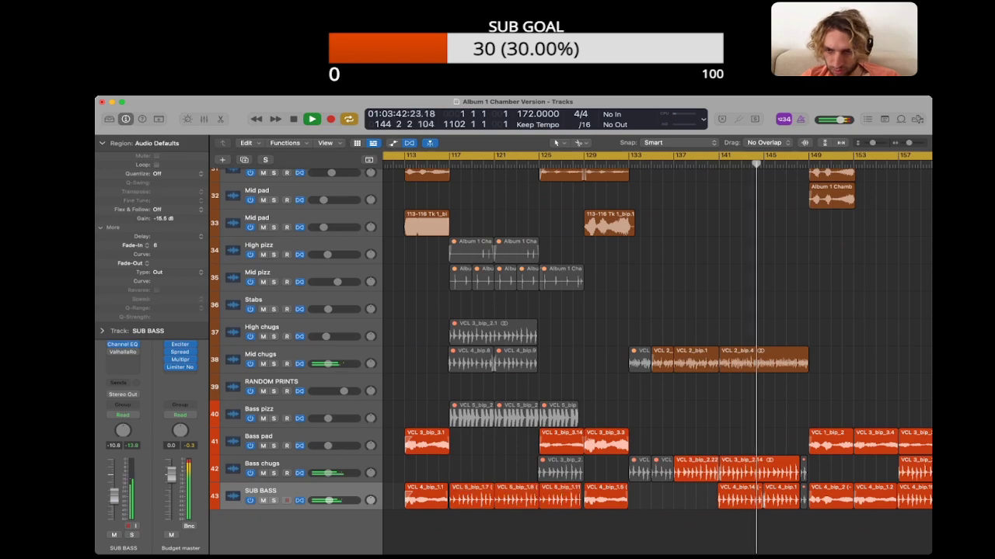
Step: Audition SUB BASS from about bar 157, switching its solo on and off, and listen again around bar 169
scroll(674, 525, "right", 1)
scroll(674, 525, "right", 1)
key("space")
scroll(675, 525, "right", 8)
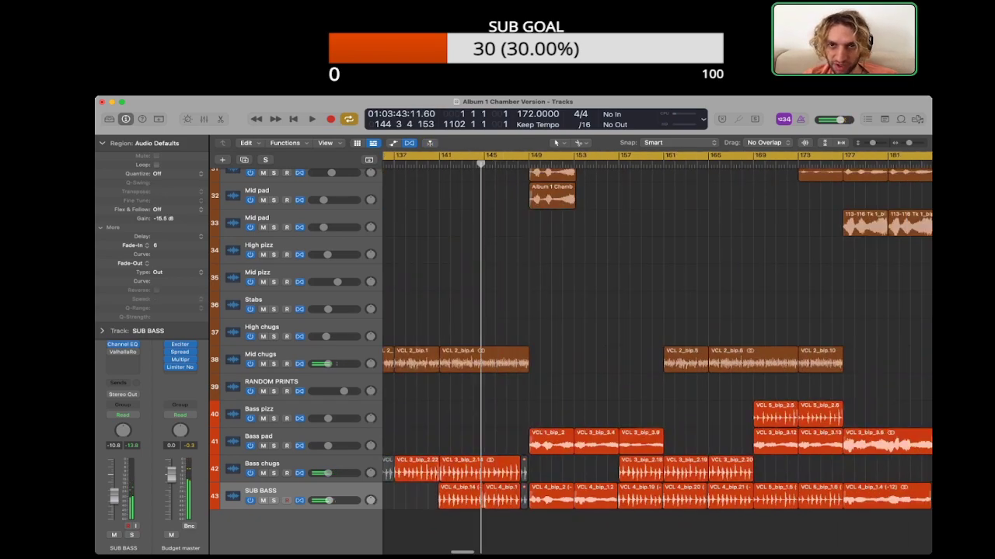
double_click(618, 164)
key("s")
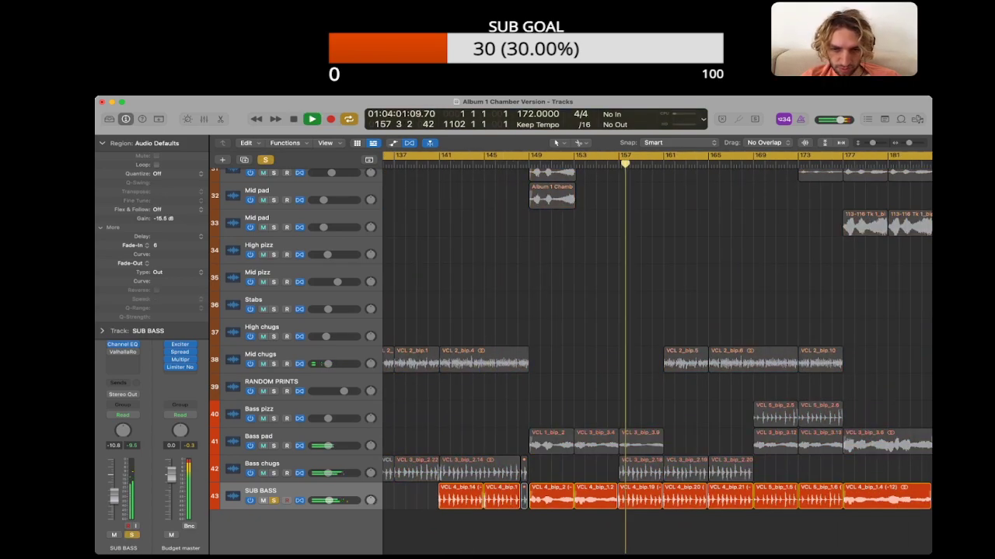
key("s")
scroll(657, 350, "right", 4)
left_click(611, 164)
scroll(658, 350, "left", 16)
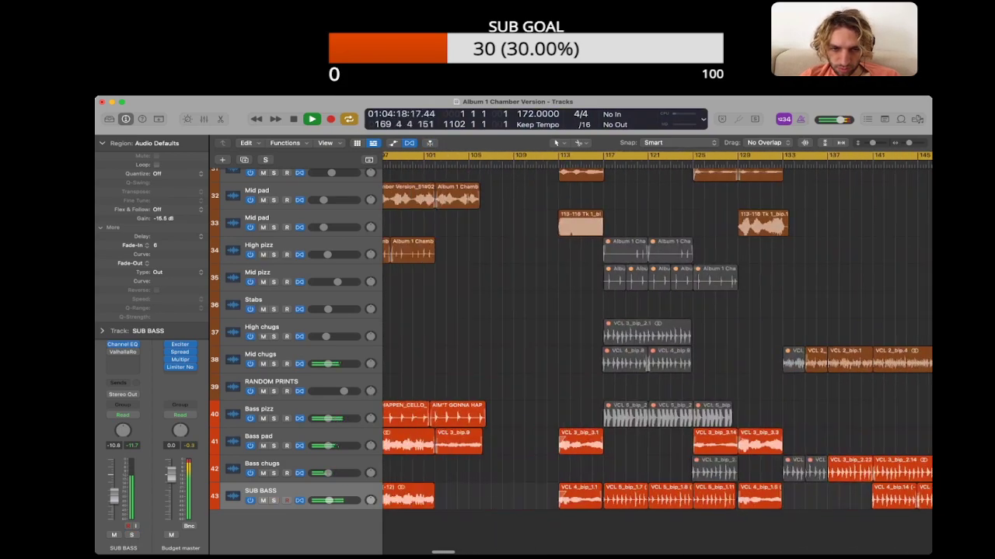
Step: Move the two SUB BASS regions spanning bars 117 to 125 to the RANDOM PRINTS track and mute them
scroll(657, 350, "right", 3)
left_click(569, 164)
scroll(569, 350, "right", 3)
left_click_drag(537, 519, 561, 389)
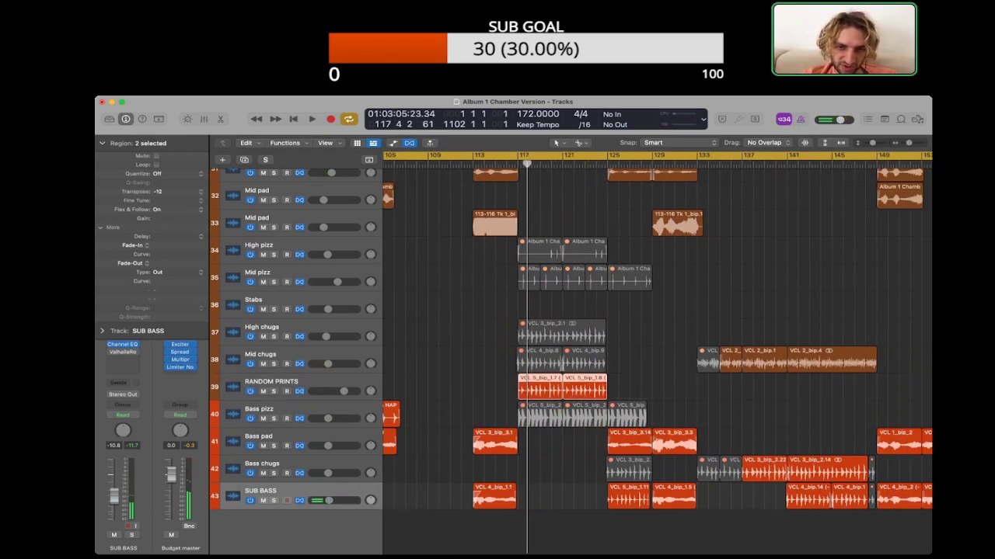
left_click(639, 390)
Step: Copy the long Bass chugs region at bar 185 to bar 117 on the same track
scroll(639, 390, "right", 5)
scroll(638, 390, "left", 4)
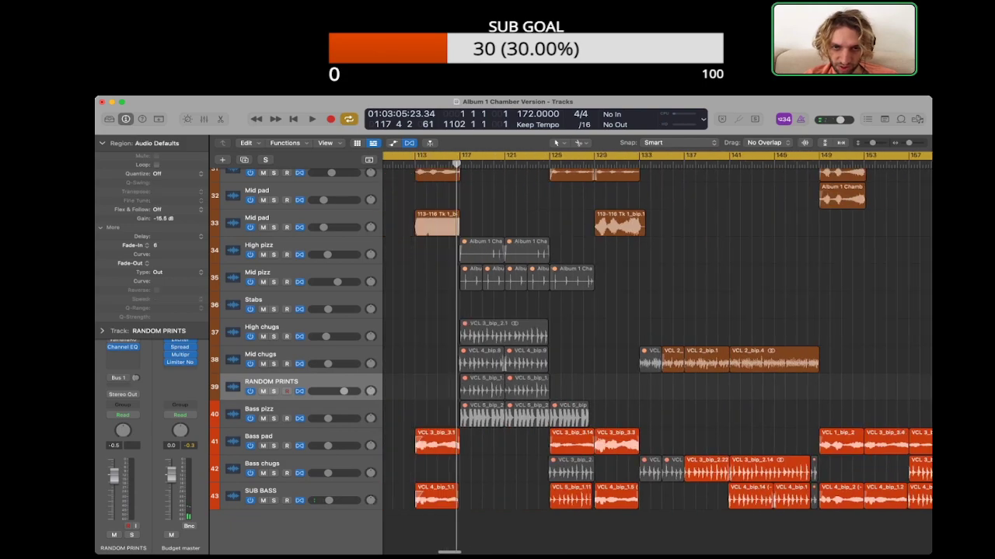
scroll(639, 390, "right", 3)
scroll(657, 353, "right", 10)
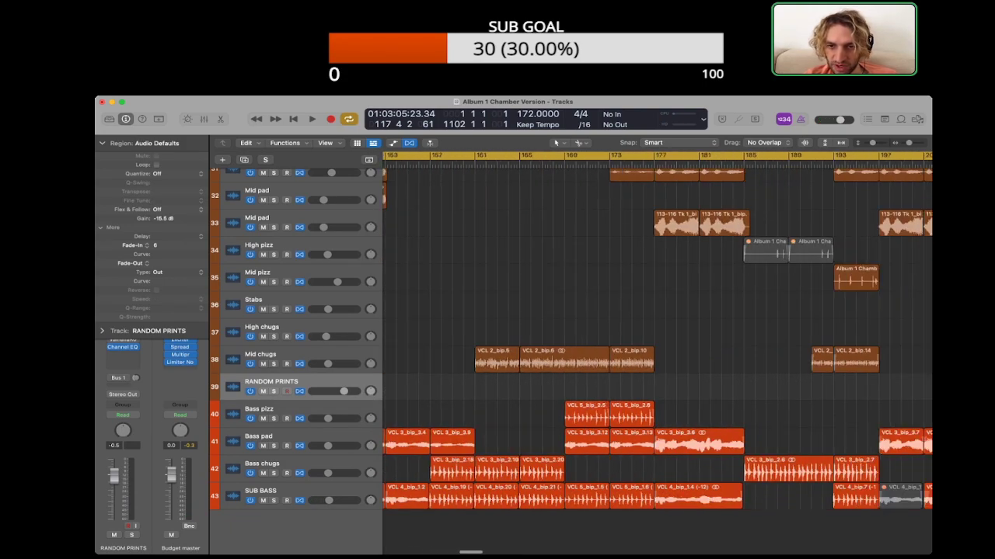
double_click(660, 164)
key("super+Left")
key("super+Left")
scroll(660, 353, "left", 5)
left_click_drag(826, 469, 589, 469)
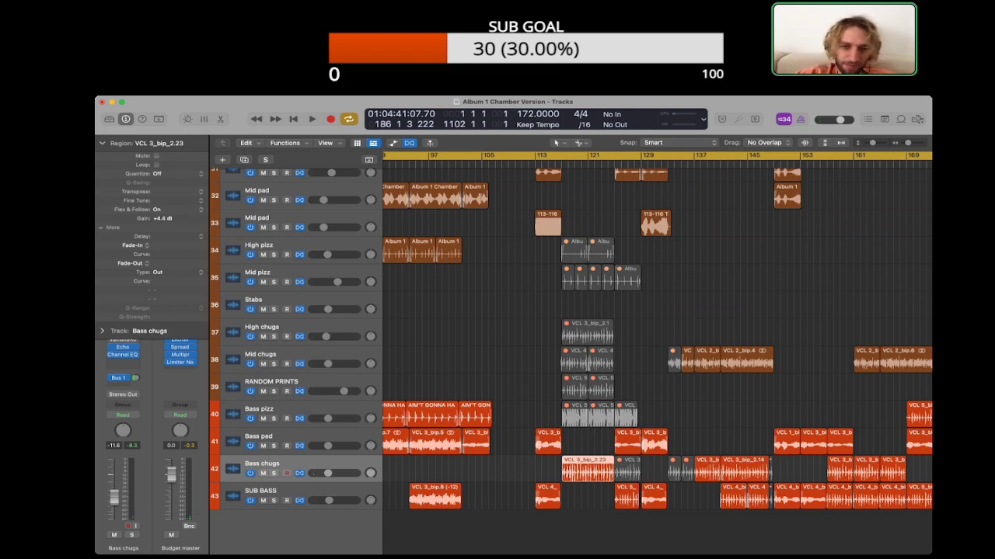
Step: Replay the section from bar 117 with the copied Bass chugs region
key("super+Right")
key("super+Right")
key("super+Right")
scroll(588, 470, "right", 8)
key("shift+space")
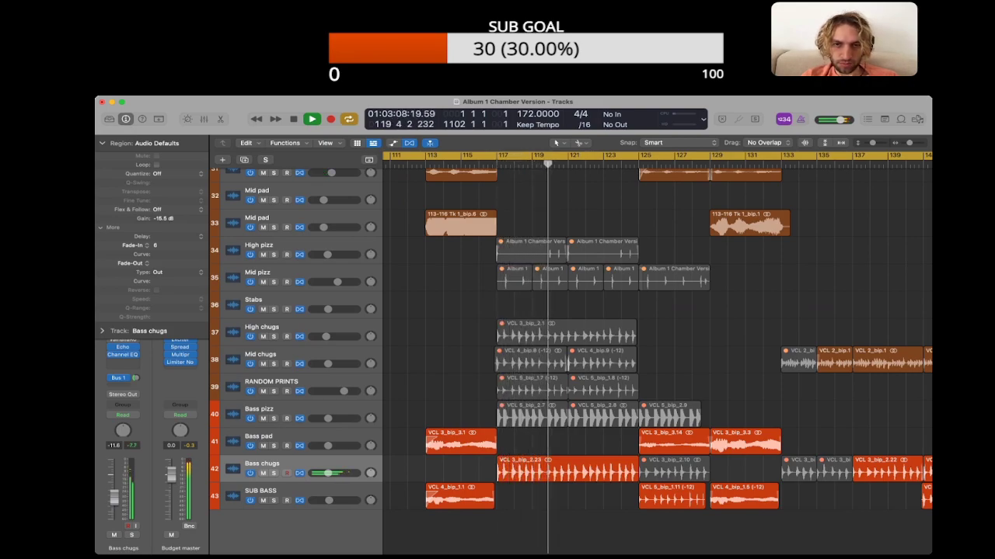
Step: Unmute the last three Mid pizz regions, from bar 121 to 129, and listen to them with the Bass chugs
left_click_drag(577, 303, 702, 278)
key("ctrl+m")
key("shift+space")
left_click(702, 305)
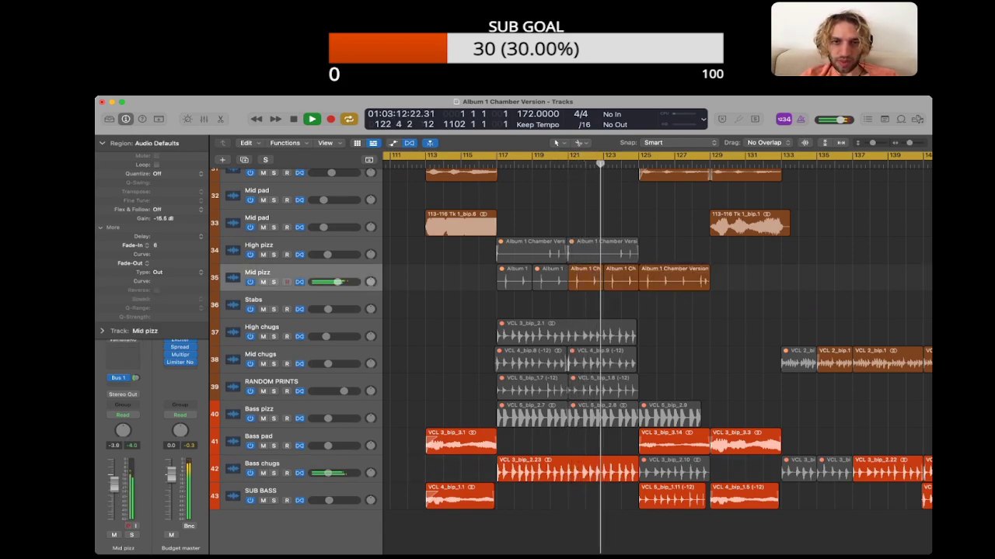
key("space")
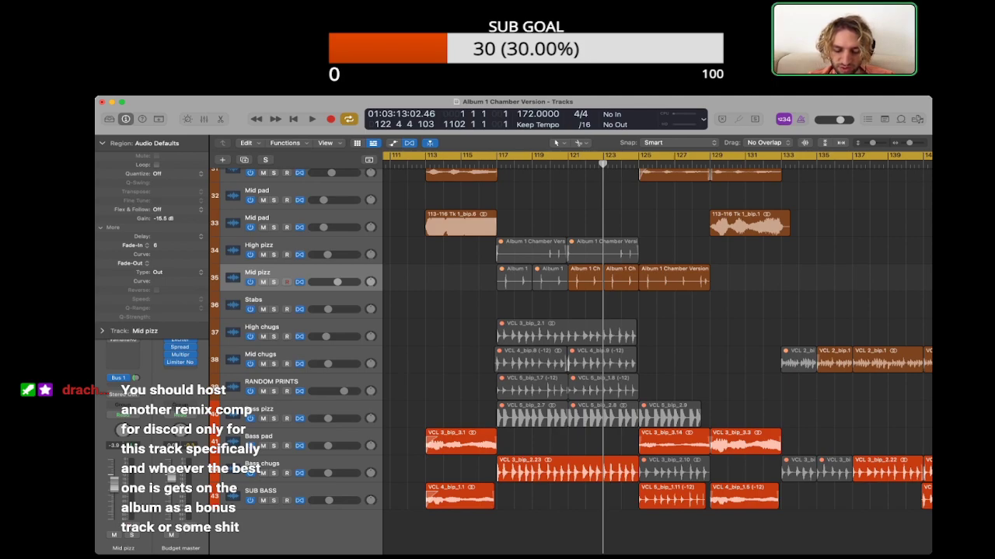
Step: Replay the lead-in from bar 113 to 117 and check which tracks play there, including the Mid pad region
scroll(657, 334, "left", 5)
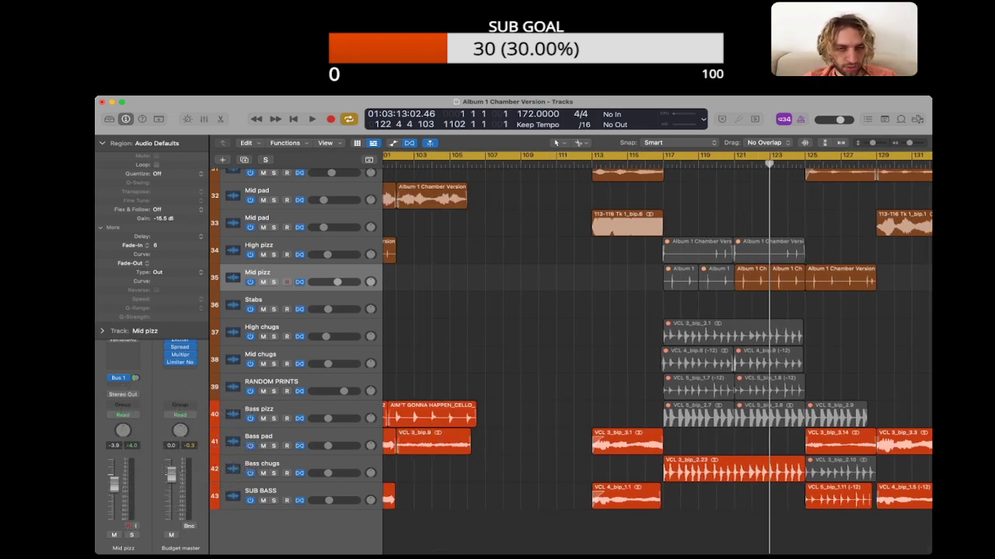
scroll(657, 334, "up", 15)
double_click(571, 164)
scroll(575, 334, "down", 4)
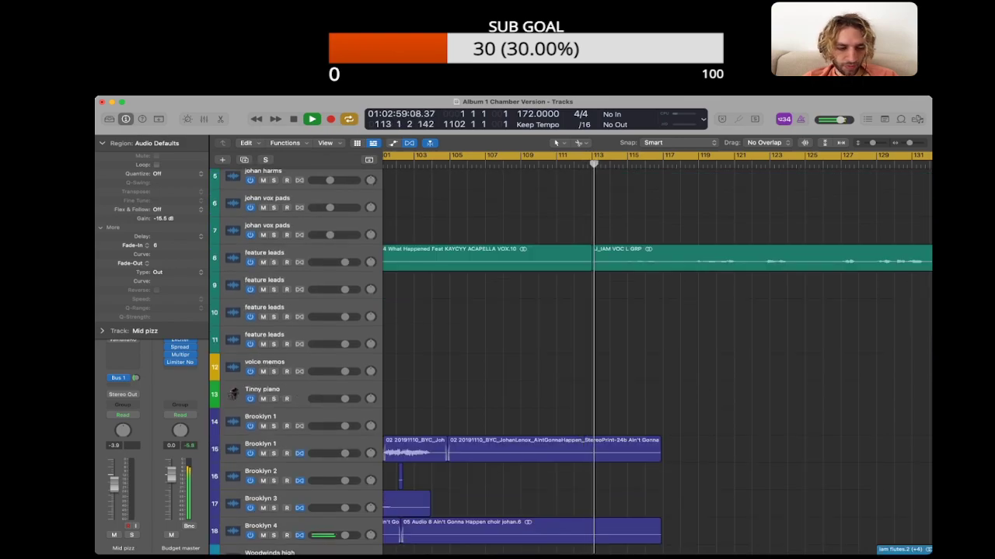
key("space")
scroll(656, 358, "down", 5)
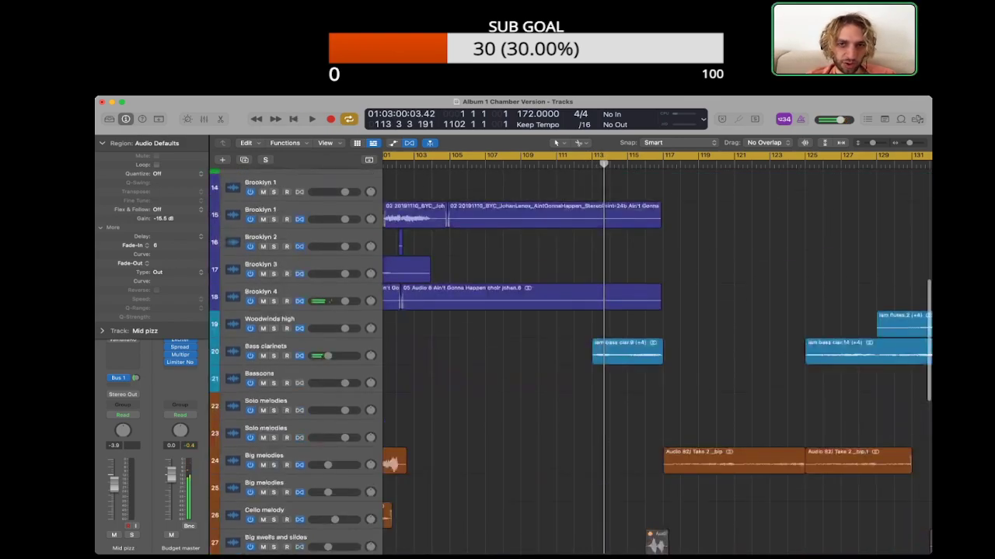
scroll(657, 357, "up", 5)
double_click(520, 164)
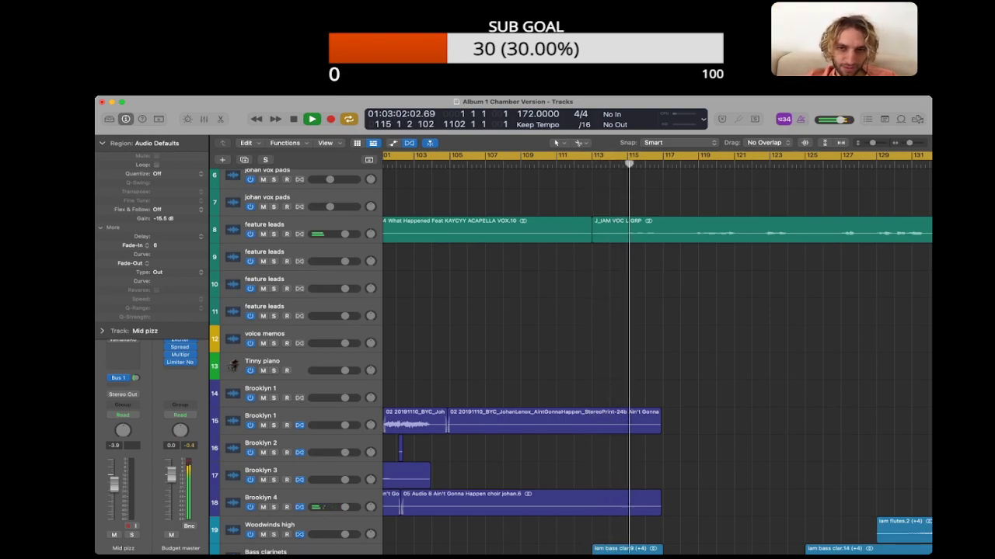
scroll(657, 358, "down", 1)
scroll(657, 357, "down", 20)
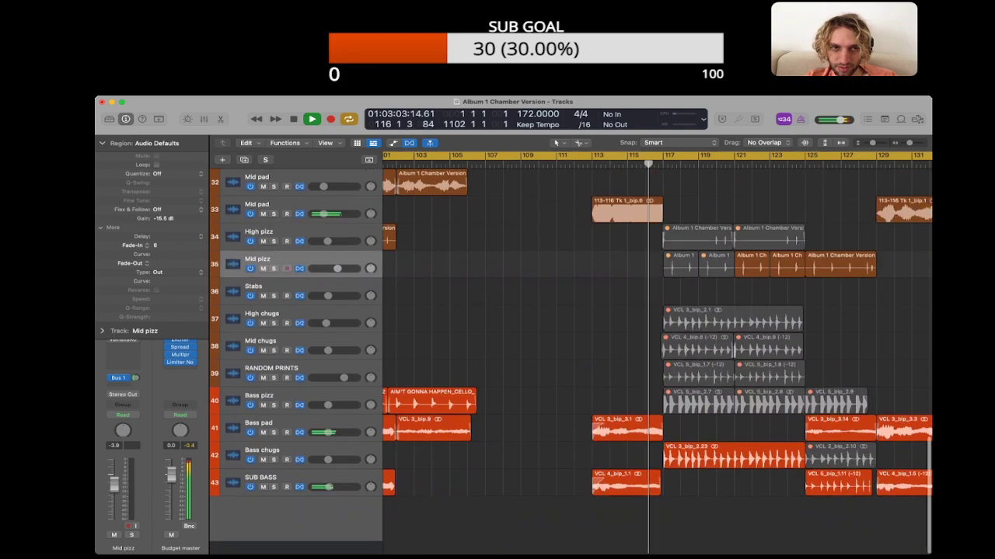
key("space")
left_click(575, 227)
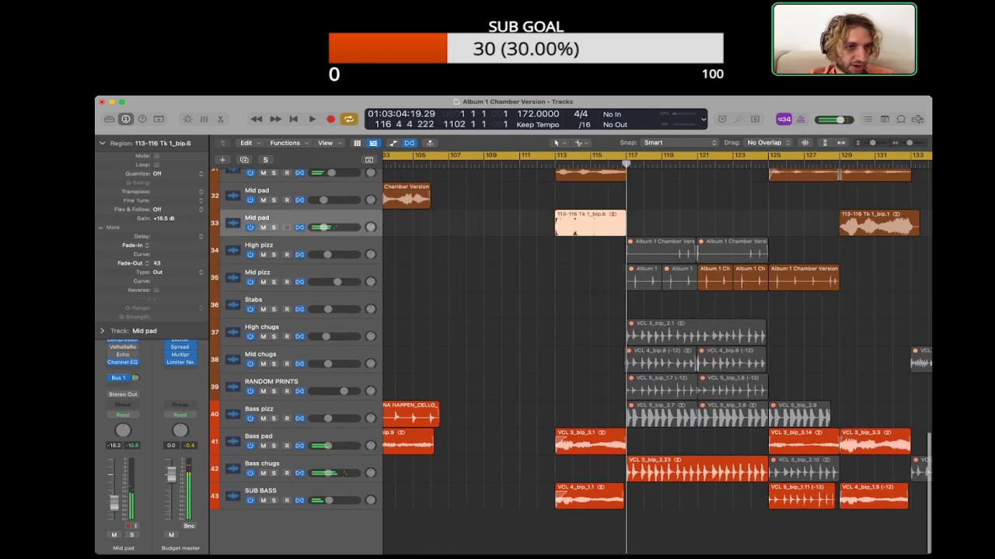
left_click(589, 268)
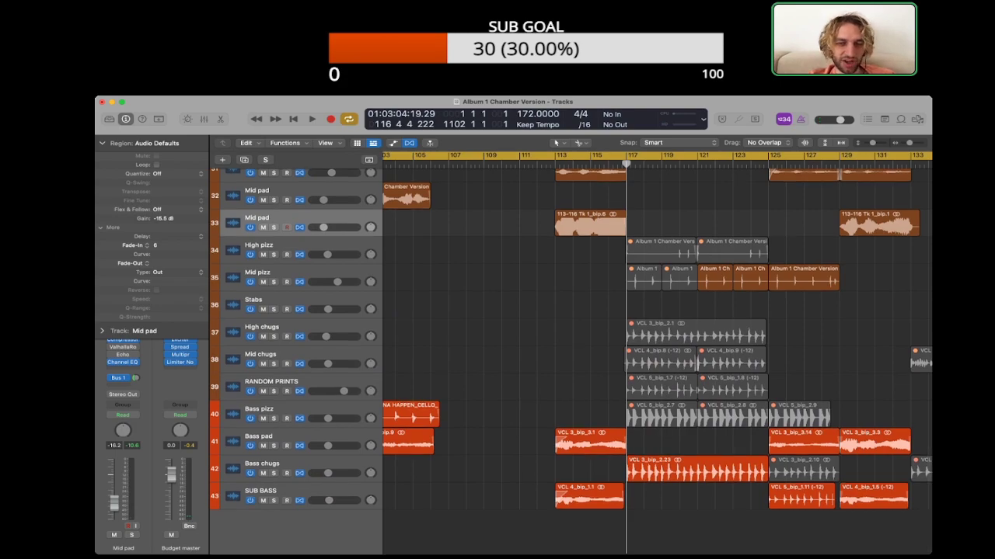
Step: Examine the arrangement around bars 113 to 133 across the choir, woodwind, melody, pad and bass tracks
scroll(658, 354, "right", 2)
scroll(658, 354, "up", 5)
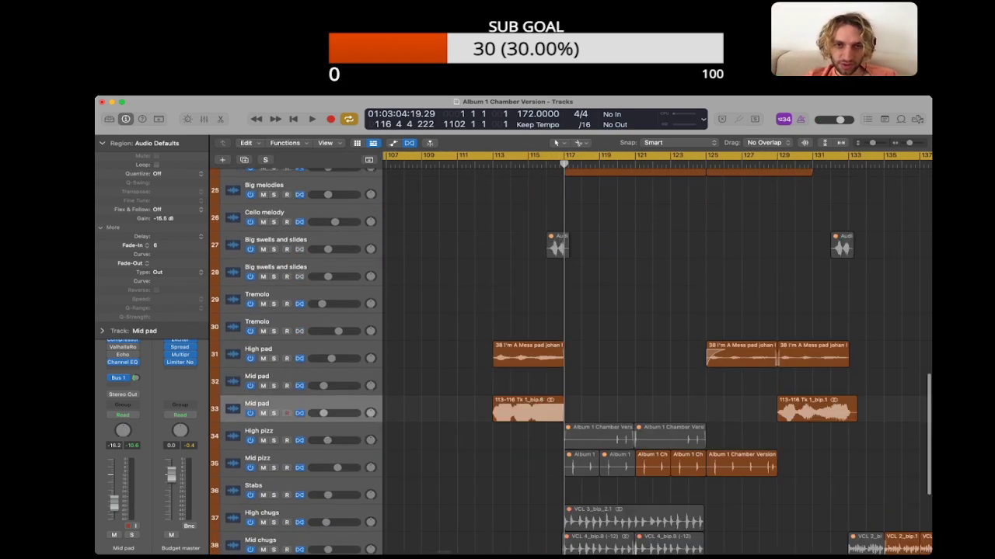
scroll(657, 353, "up", 3)
scroll(657, 354, "up", 3)
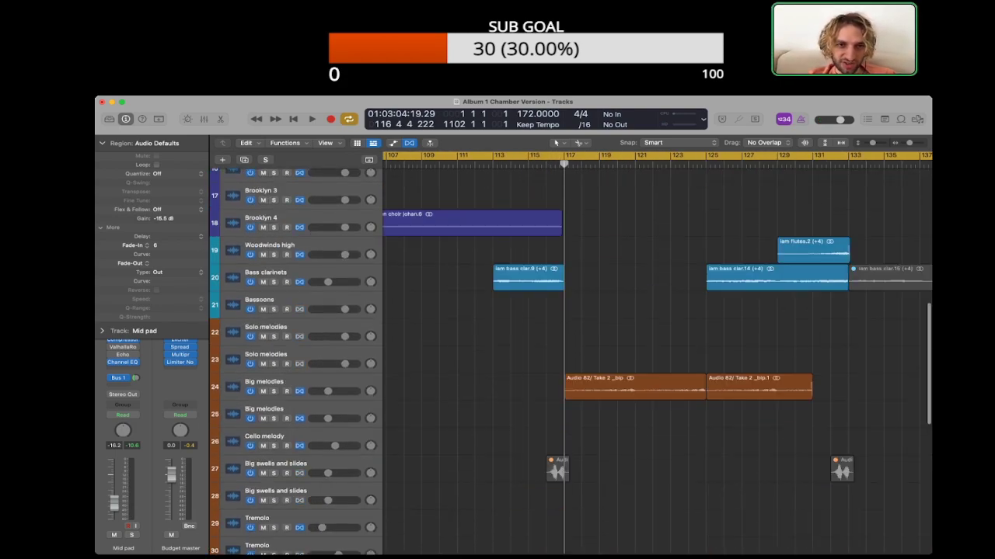
scroll(657, 354, "down", 2)
scroll(658, 353, "up", 5)
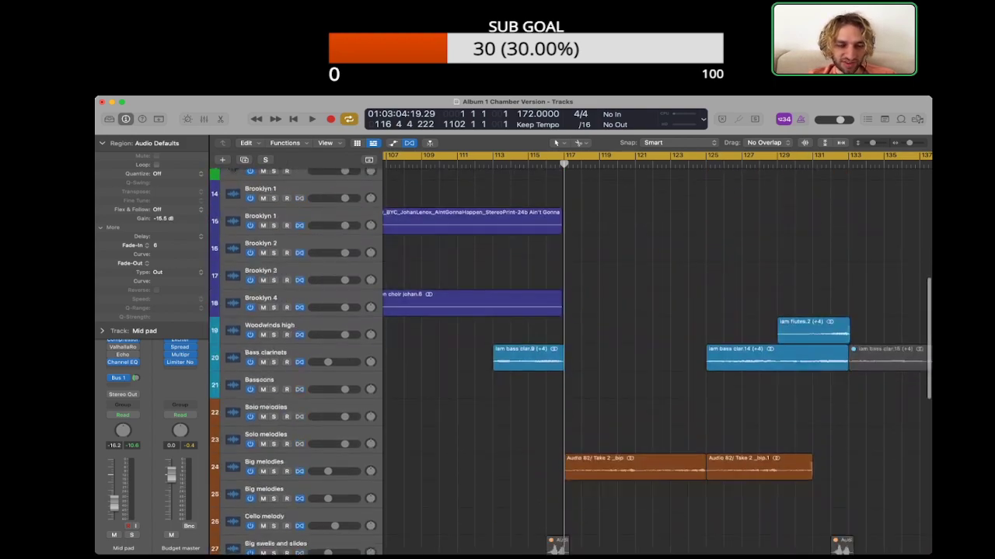
scroll(657, 354, "down", 10)
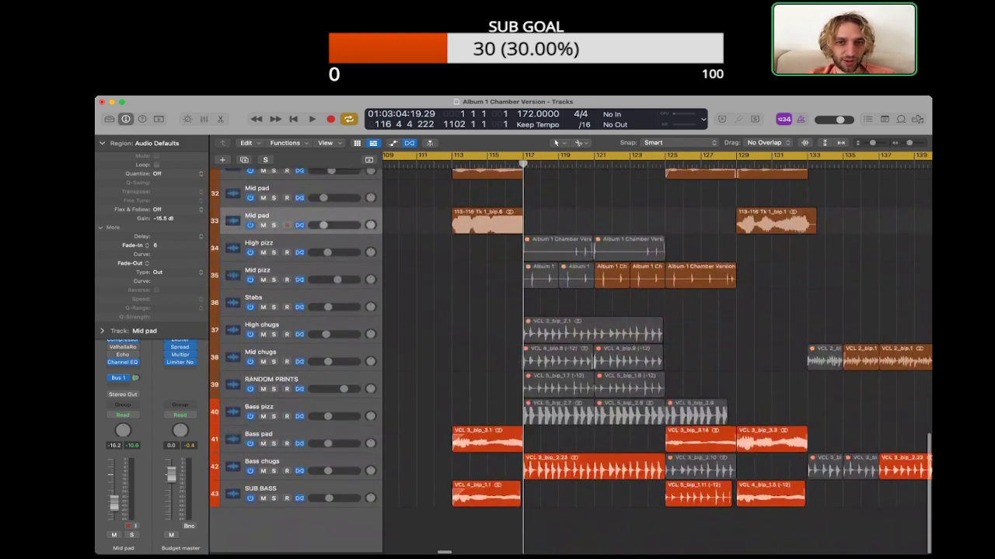
scroll(657, 353, "left", 5)
scroll(658, 354, "up", 15)
scroll(657, 353, "down", 15)
scroll(657, 354, "right", 3)
scroll(658, 354, "down", 5)
scroll(657, 353, "right", 4)
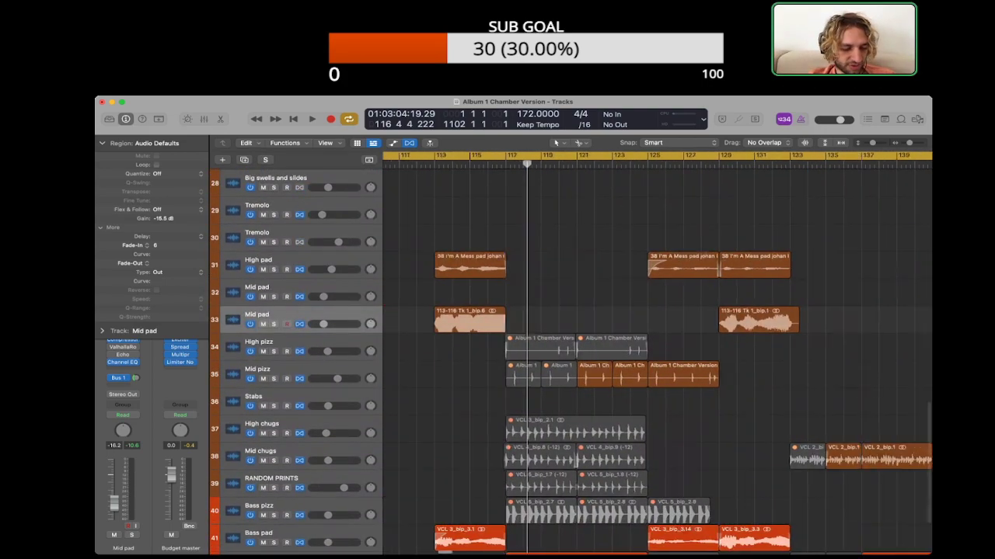
scroll(657, 354, "down", 2)
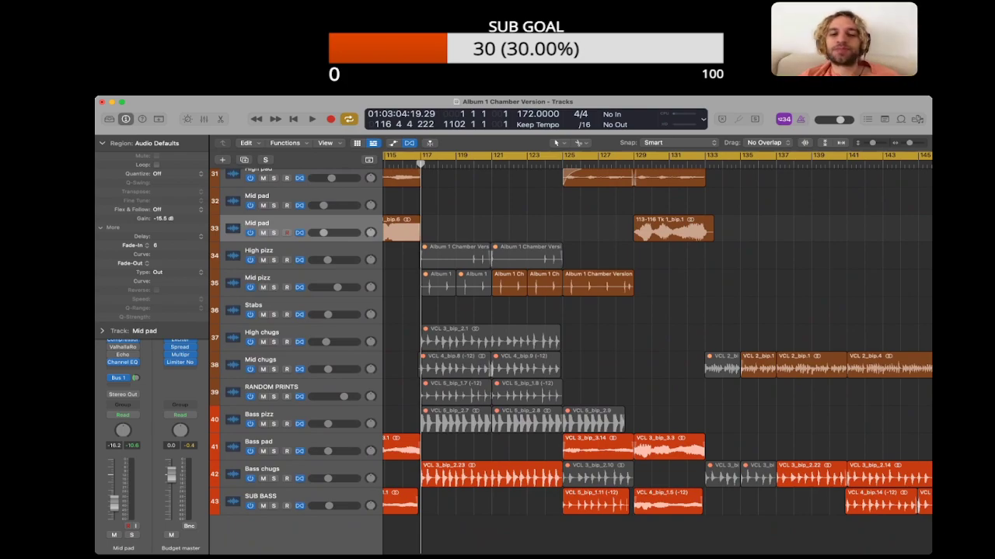
Step: Collapse the Region inspector to make room for the channel strips
left_click(101, 143)
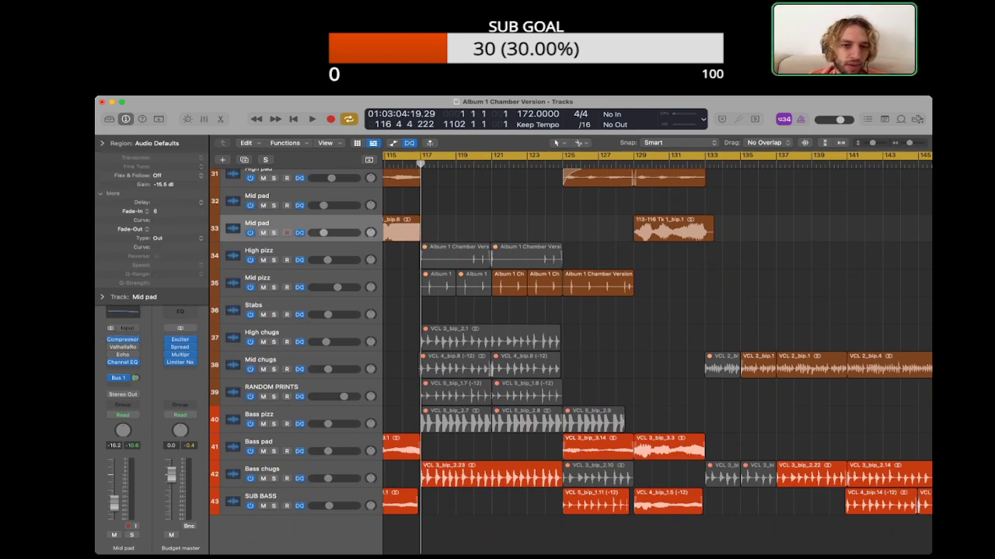
scroll(657, 357, "down", 1)
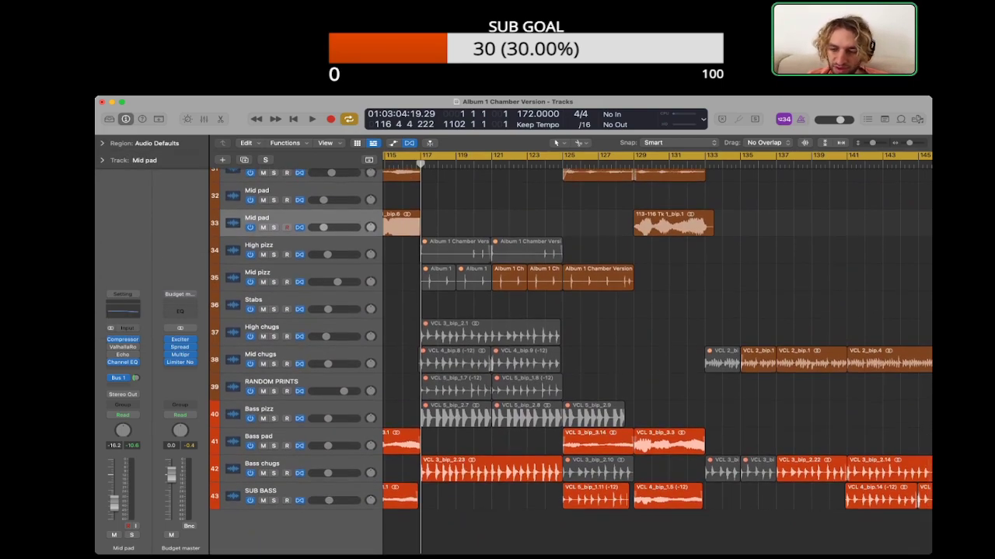
scroll(656, 353, "left", 2)
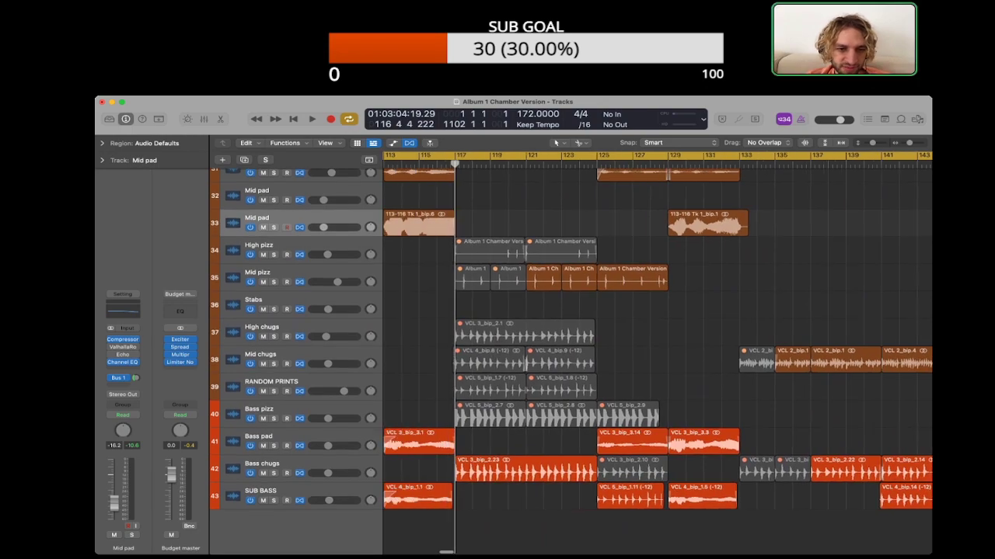
Step: Listen to the Bass chugs from bar 117 through to the transition at bar 125, checking the Bass pad track
left_click(279, 464)
left_click(419, 469)
key("comma")
key("space")
left_click(280, 437)
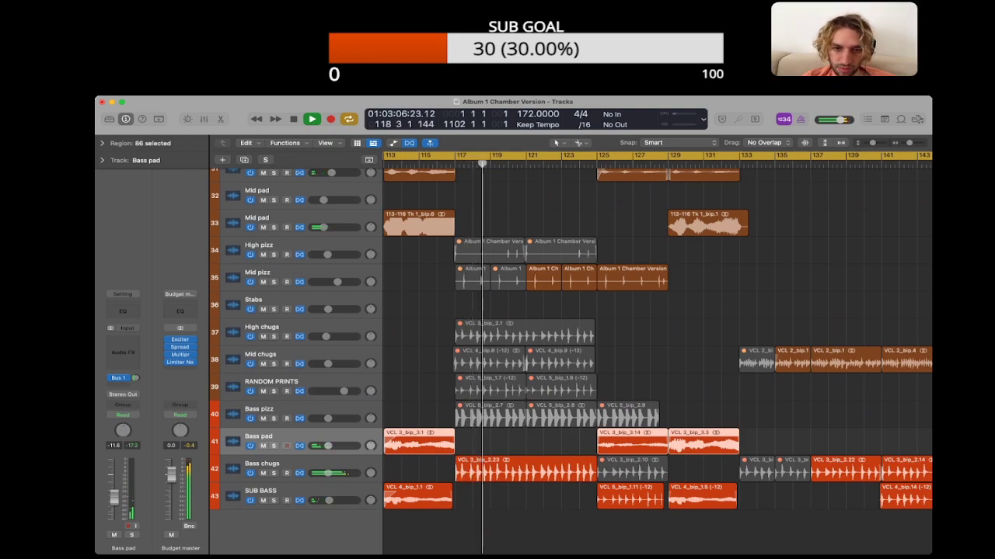
left_click(525, 441)
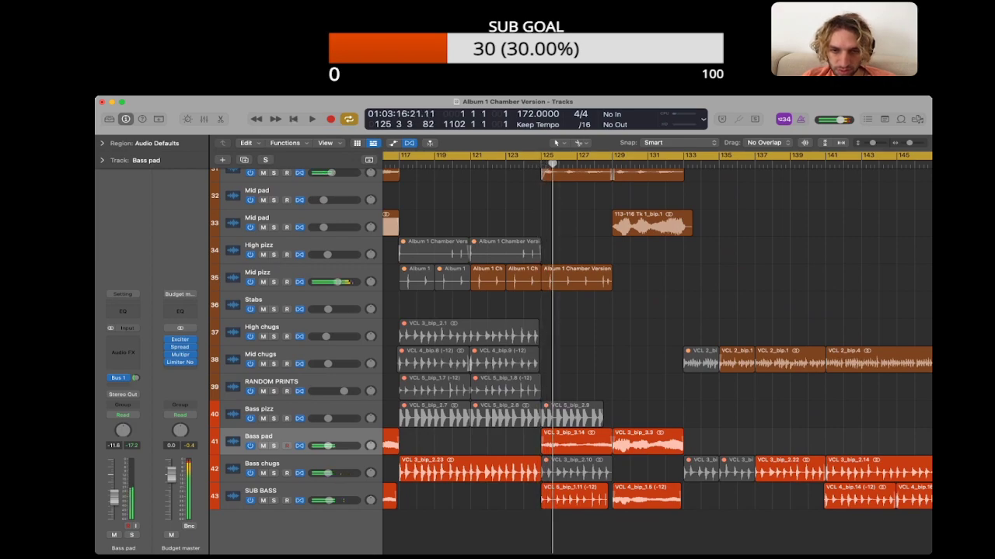
Step: Move the muted Bass chugs region at bar 125 to RANDOM PRINTS, and the sub bass region there to Mid chugs, muting it
left_click(577, 471)
left_click_drag(577, 471, 576, 388)
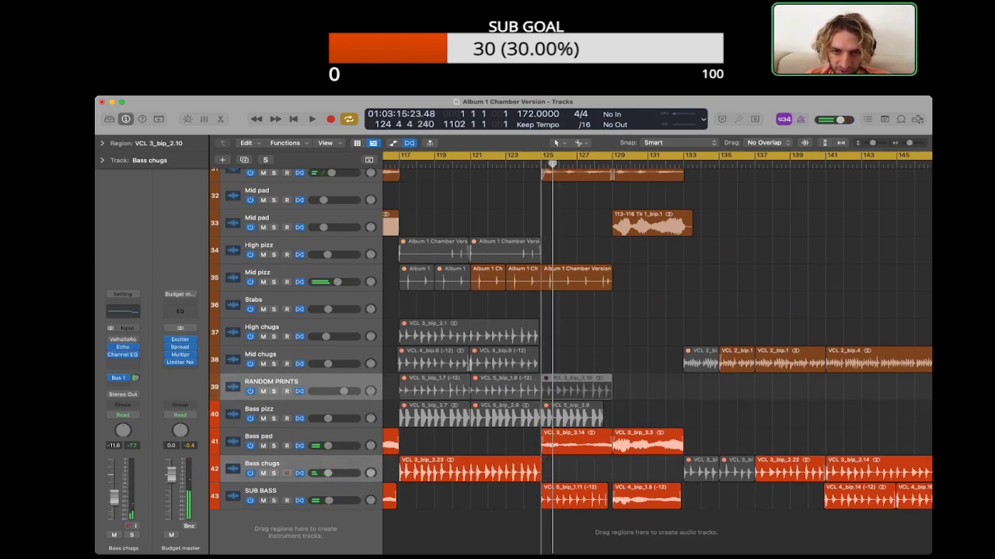
left_click_drag(574, 496, 574, 360)
key("ctrl+m")
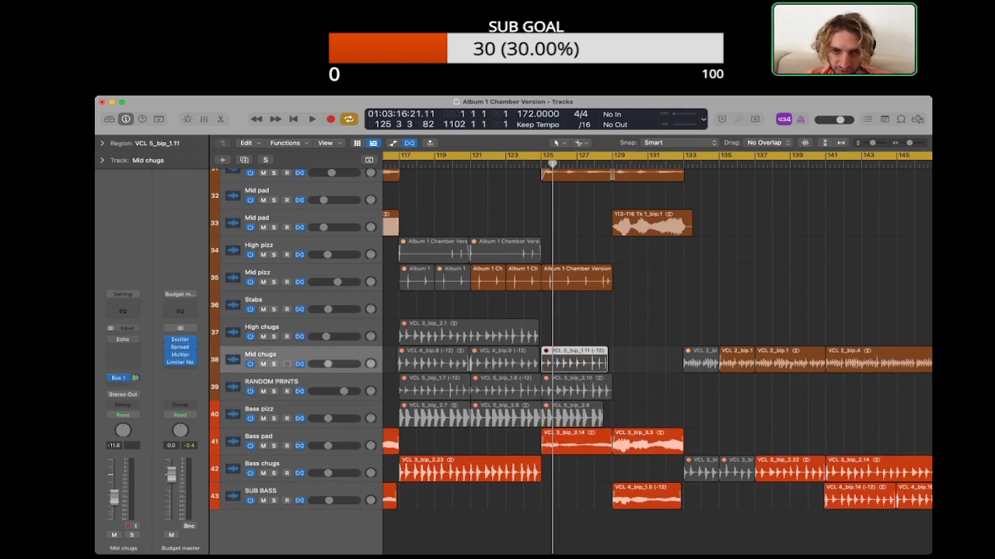
Step: Copy the Bass chugs region from bar 117 to bar 125 and listen to it with the other tracks
left_click_drag(471, 470, 613, 470)
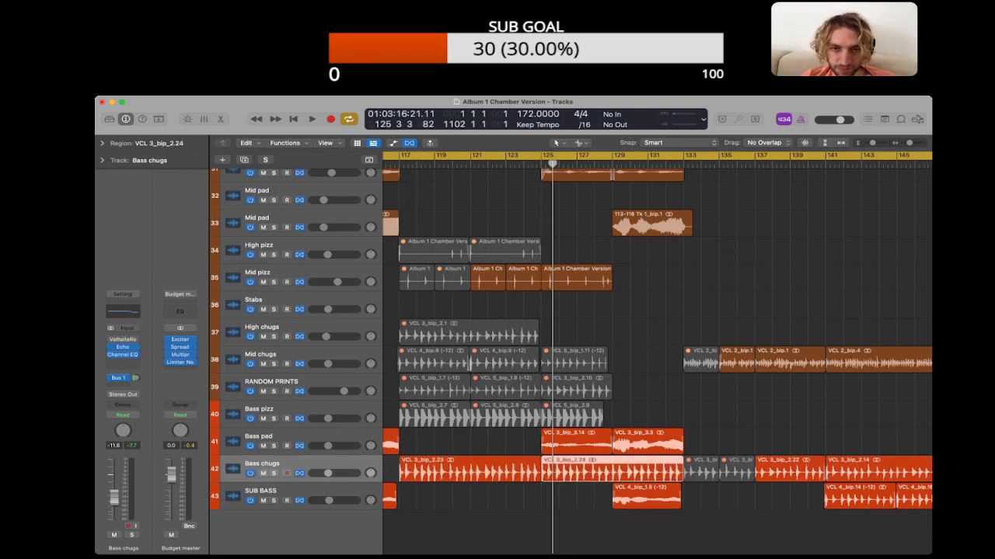
key("space")
left_click(600, 531)
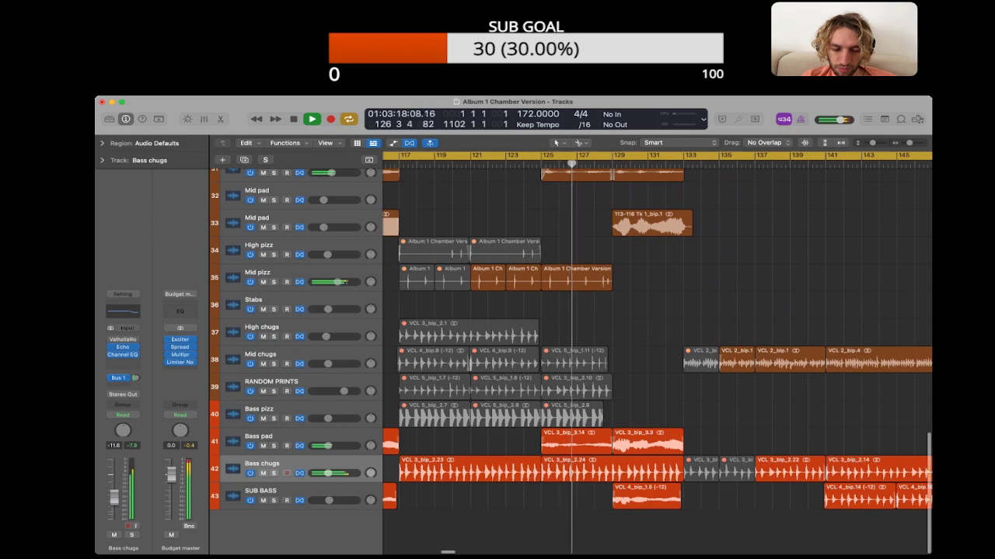
scroll(656, 358, "up", 3)
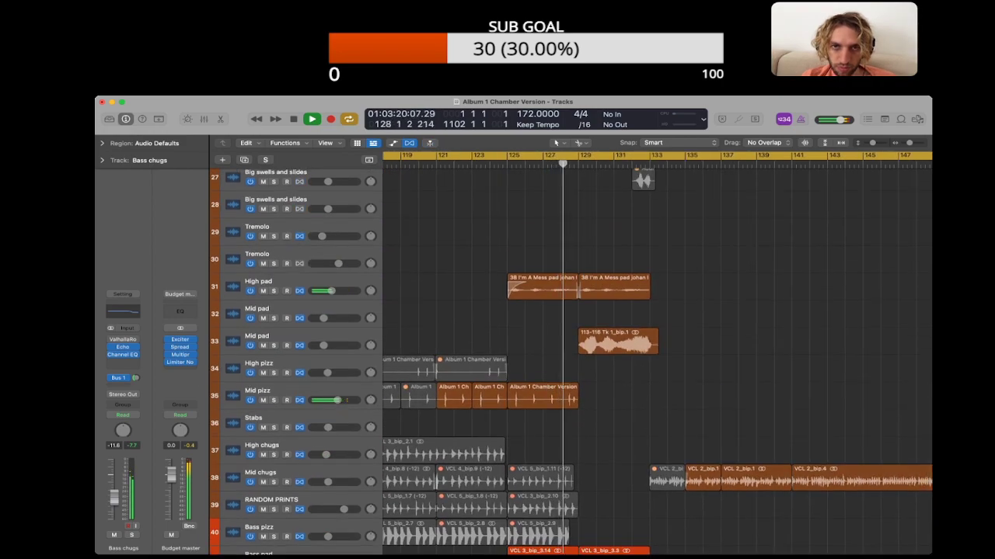
key("space")
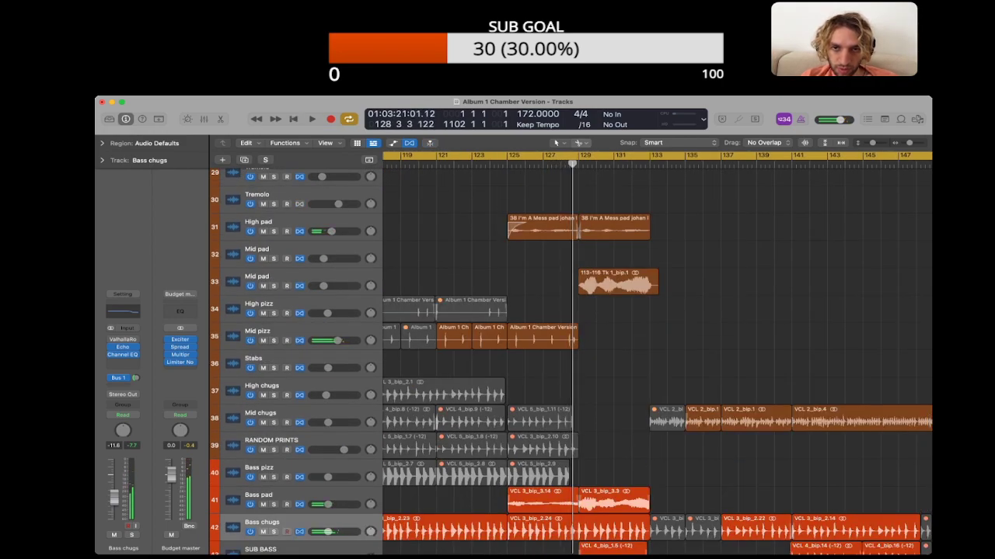
Step: Give the High pad and Bass pad regions at bar 125 long fade-ins reaching about bar 128, and listen to their entry
left_click_drag(573, 228, 458, 229)
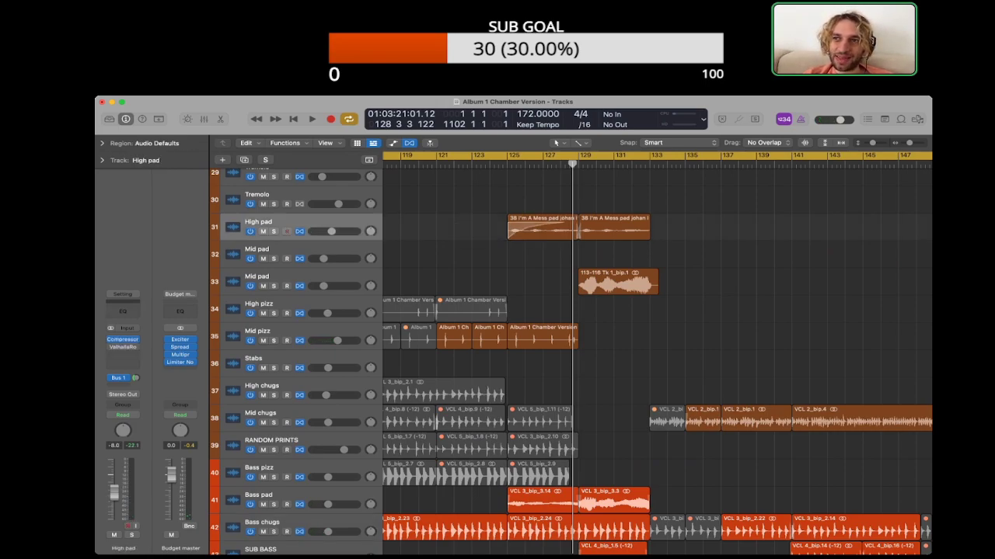
key("space")
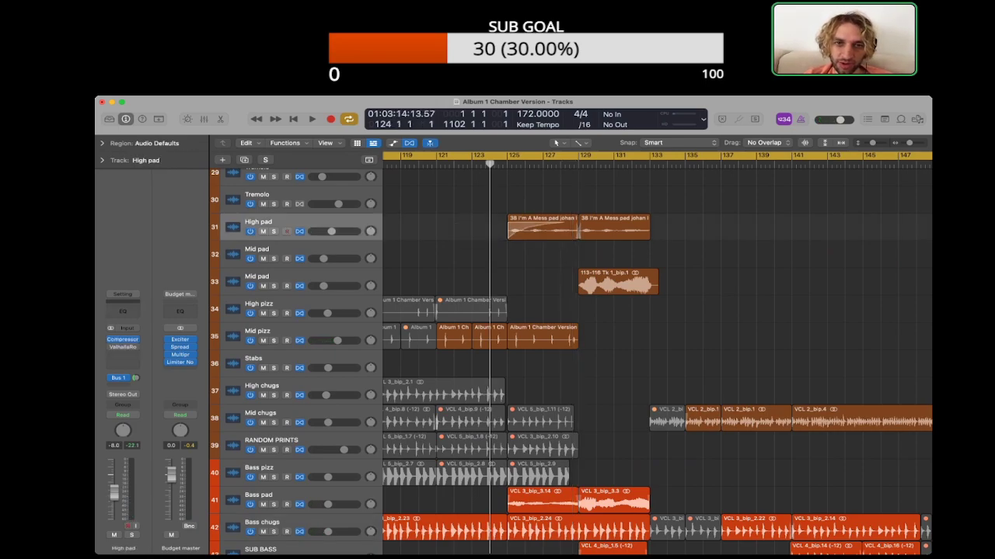
scroll(657, 358, "down", 2)
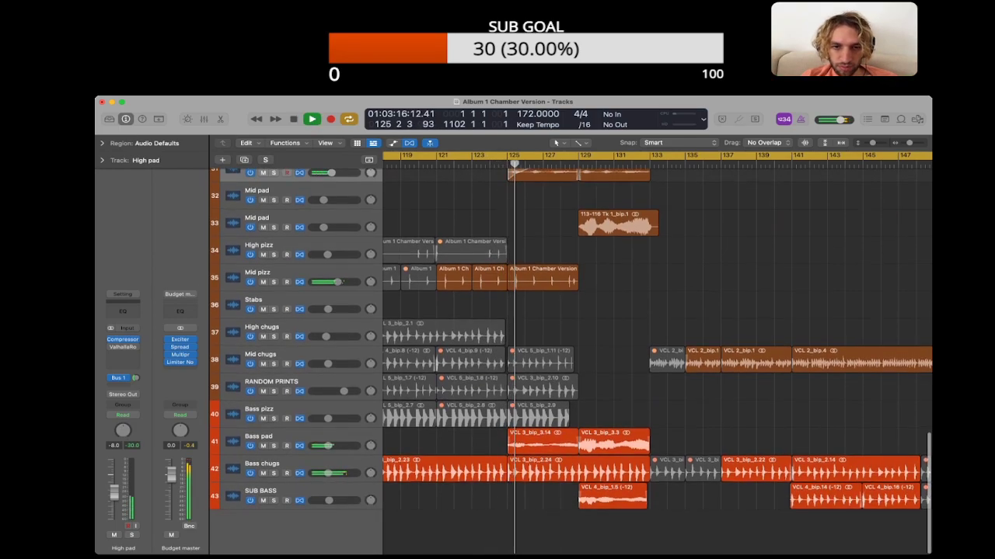
left_click_drag(573, 444, 469, 444)
key("space")
key("space")
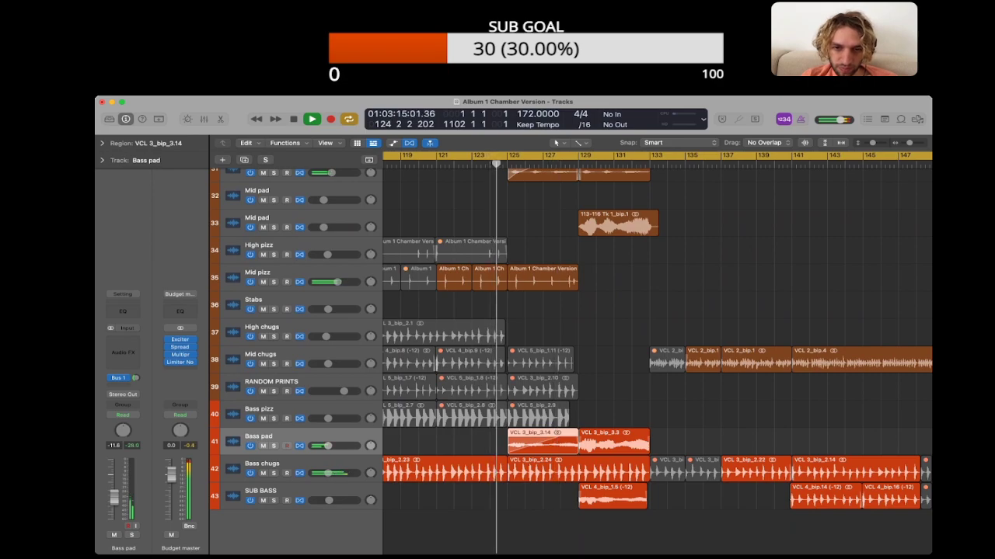
left_click(468, 444)
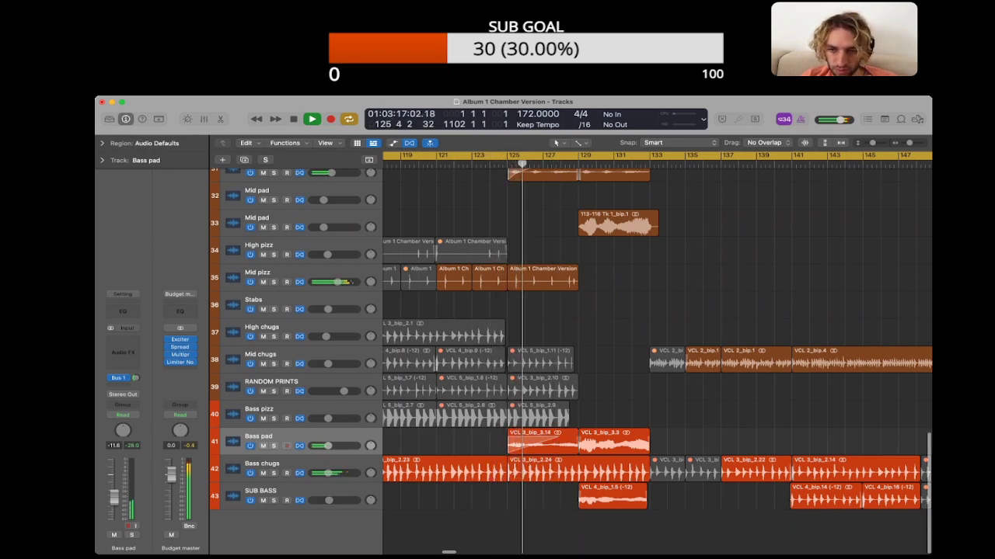
Step: Copy the SUB BASS region from bar 145 to bar 125, extend it to bar 129, and play from bar 123
left_click(809, 164)
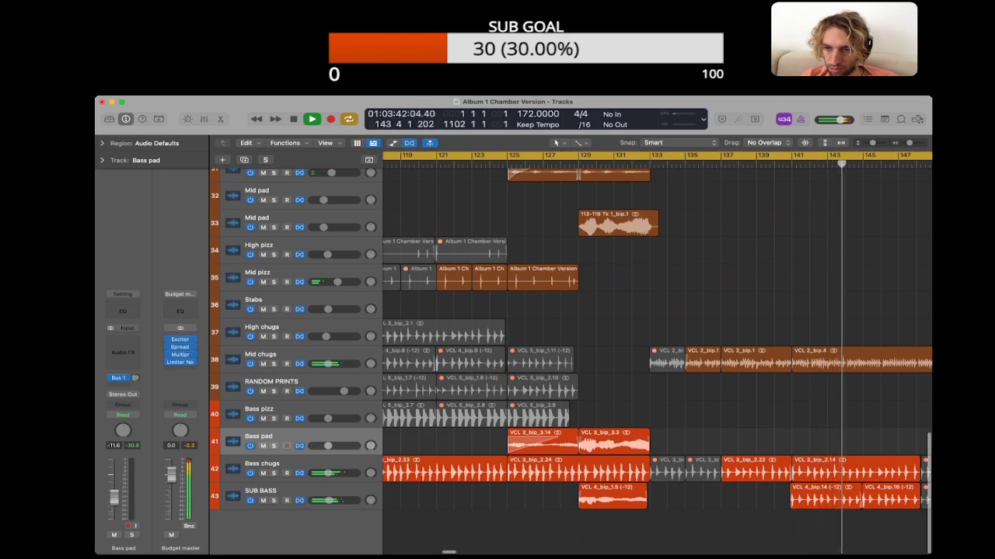
key("space")
left_click_drag(890, 497, 534, 497)
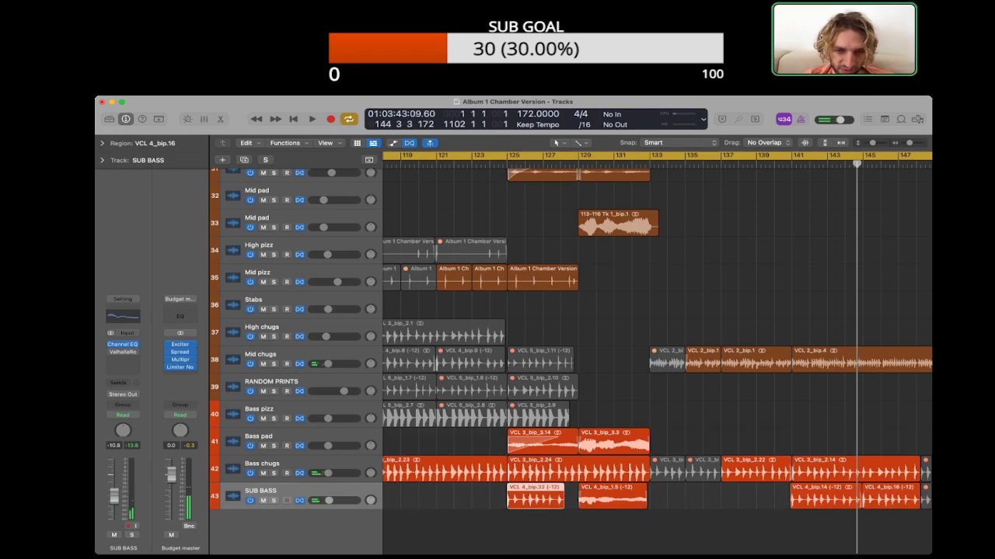
left_click(471, 165)
key("space")
left_click(467, 206)
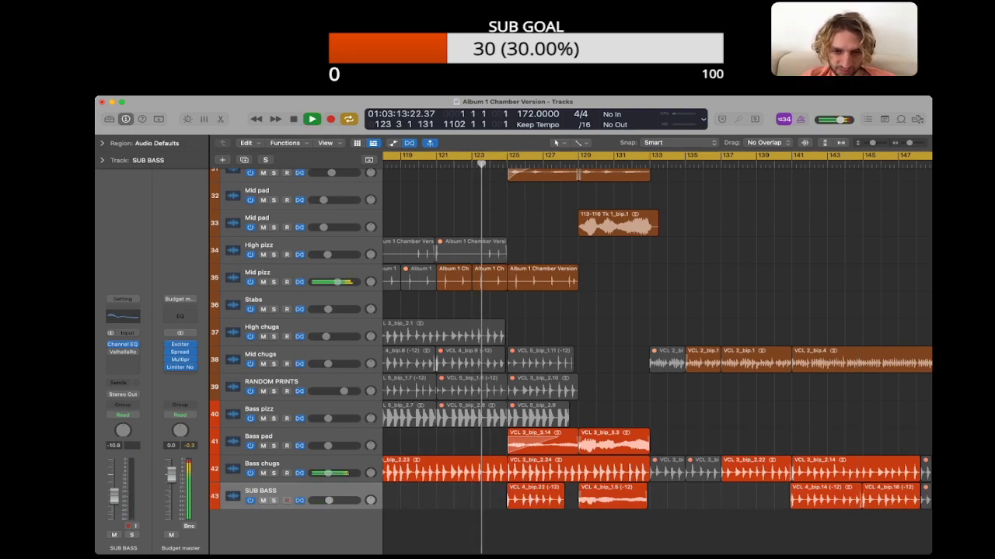
key("super+Right")
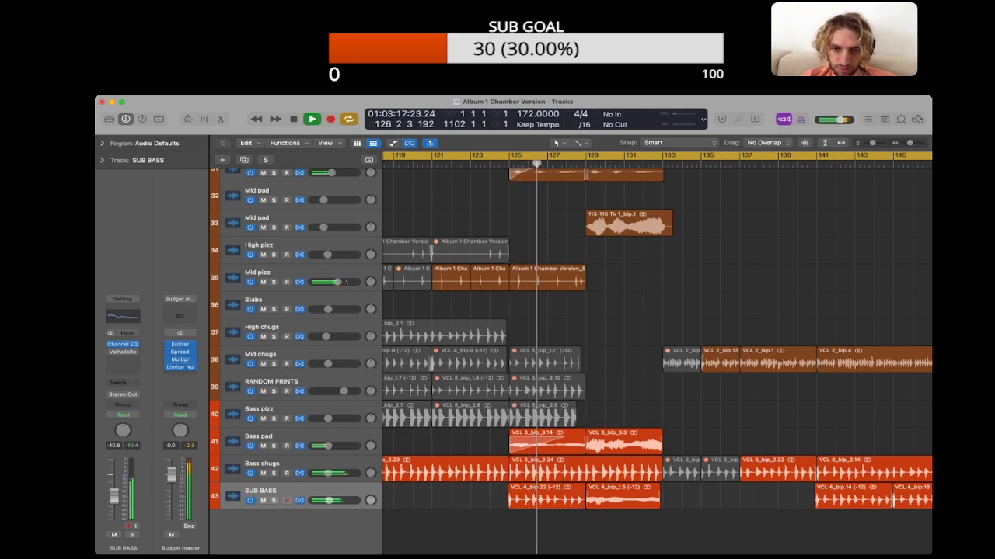
Step: Compare the flex markers of the sub bass region with the Bass chugs between bars 125 and 129
left_click(547, 497)
key("super+Right")
key("super+Right")
key("super+Right")
key("super+Right")
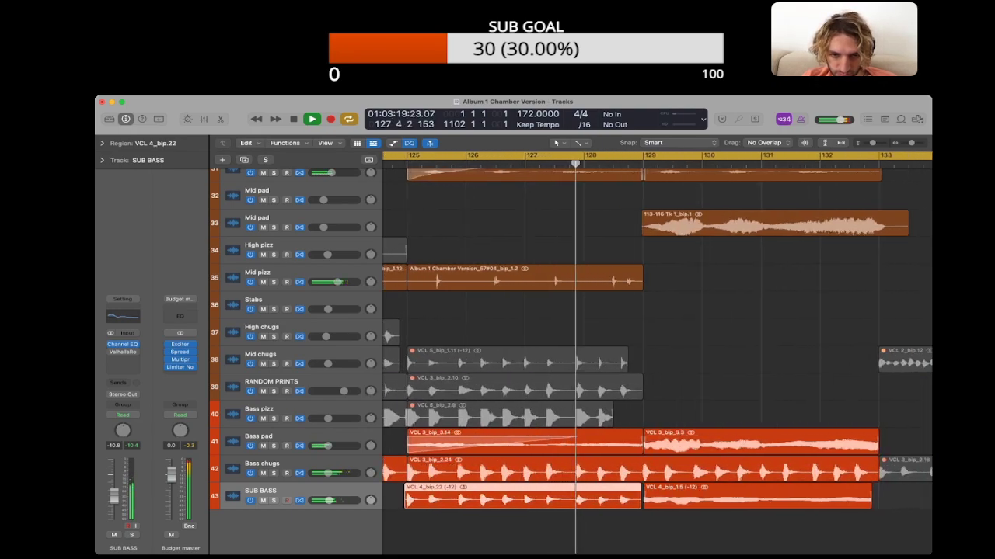
key("super+Down")
key("super+Down")
key("super+Down")
key("super+Down")
key("space")
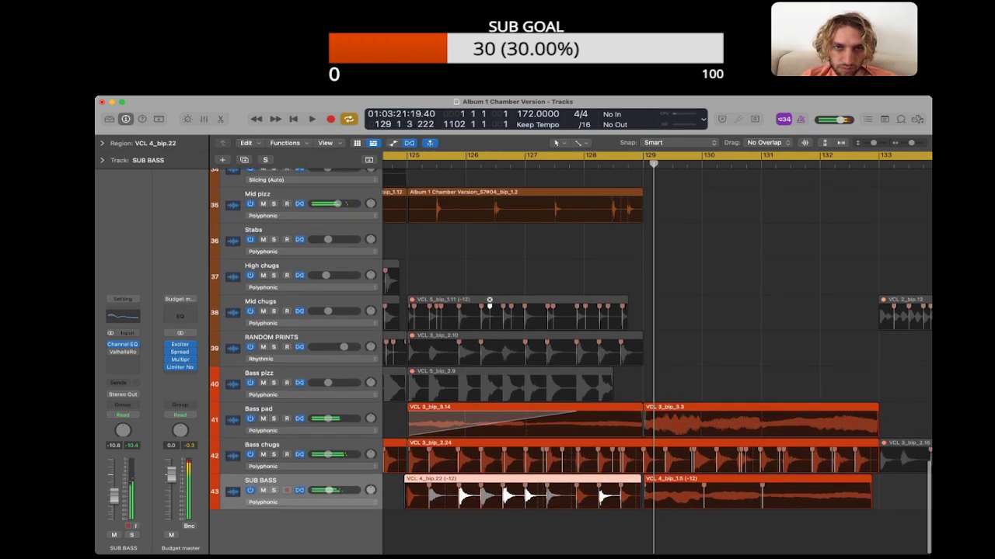
Step: Replay the SUB BASS region and align the Bass chugs flex marker near 126 3 3 with the matching sub bass attack
key("shift+space")
key("super+Right")
key("super+Right")
key("super+Right")
key("super+Right")
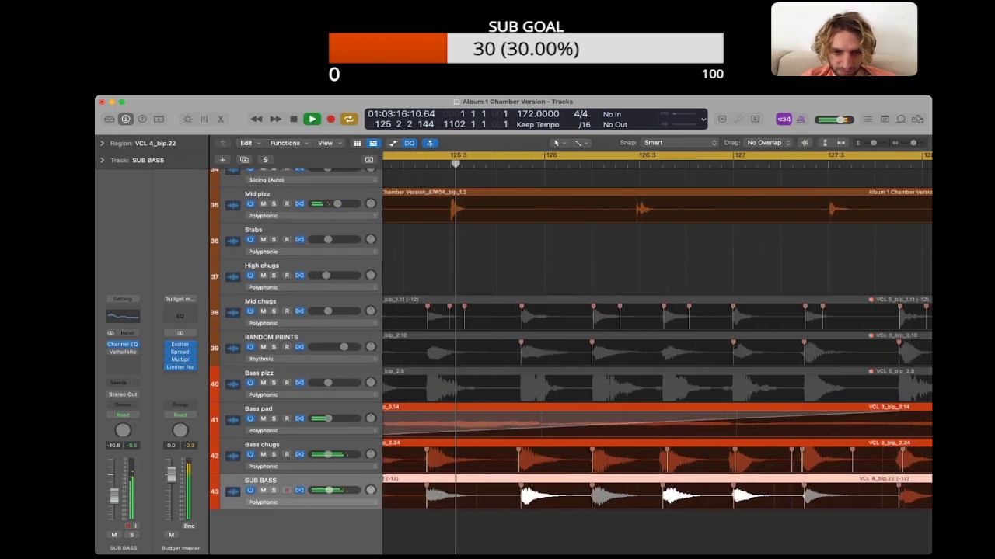
scroll(629, 489, "right", 3)
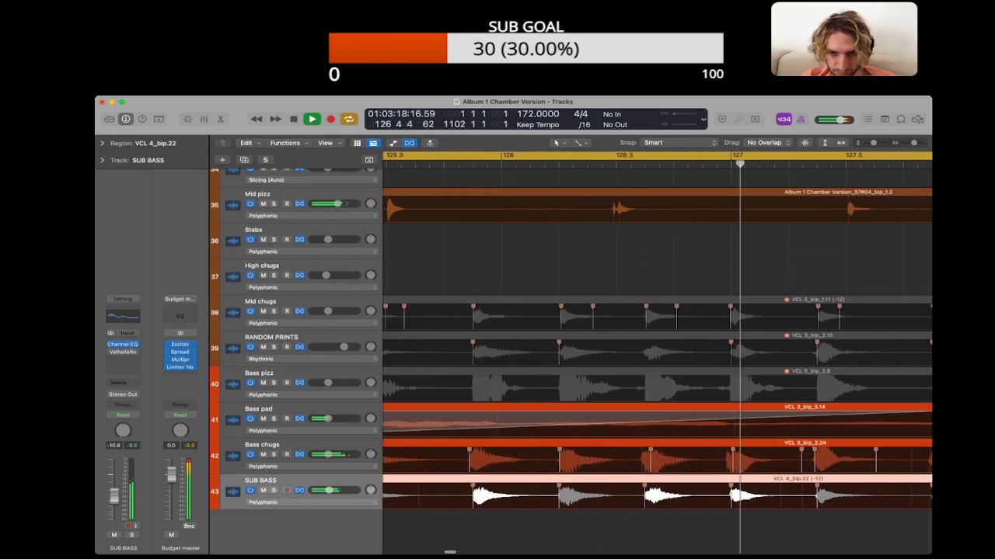
key("space")
left_click(628, 525)
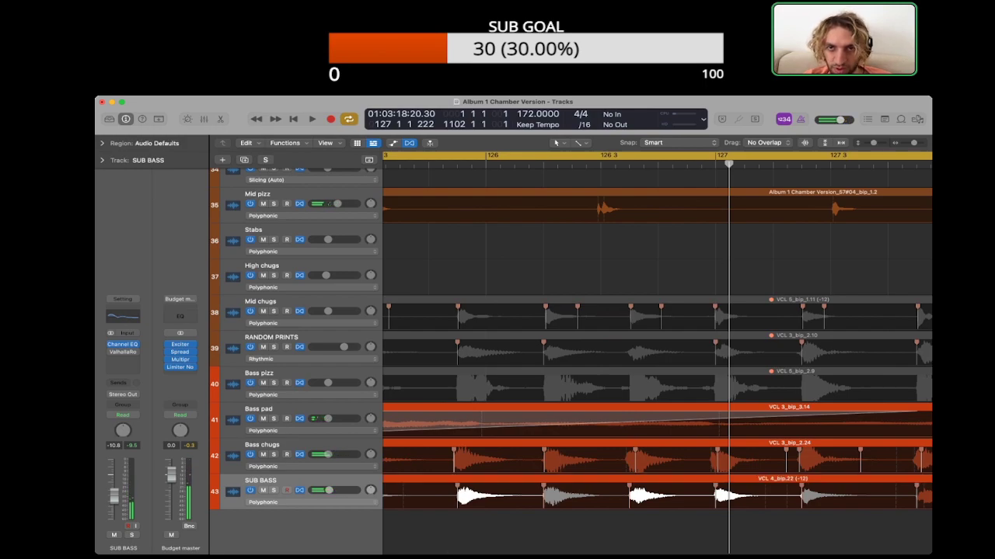
left_click(629, 164)
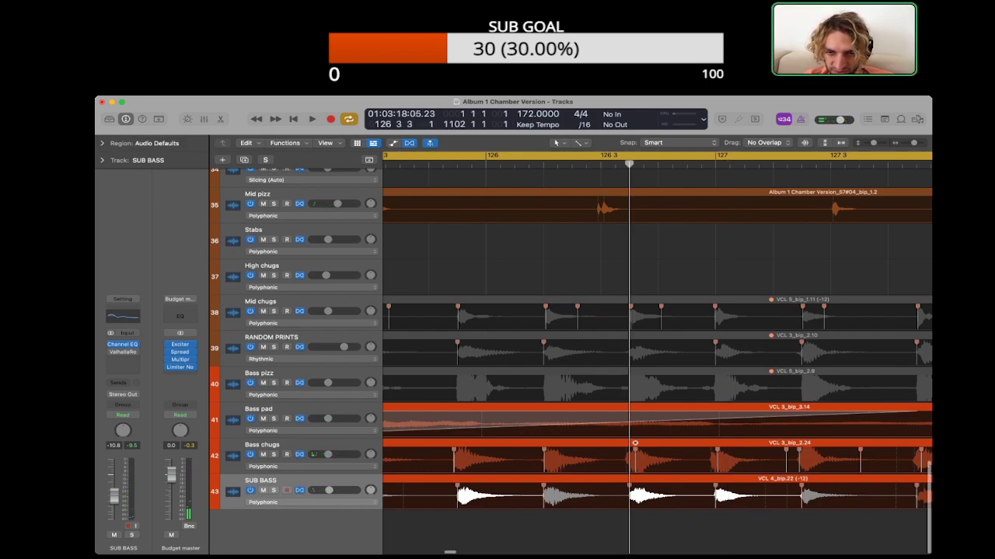
left_click_drag(627, 456, 630, 456)
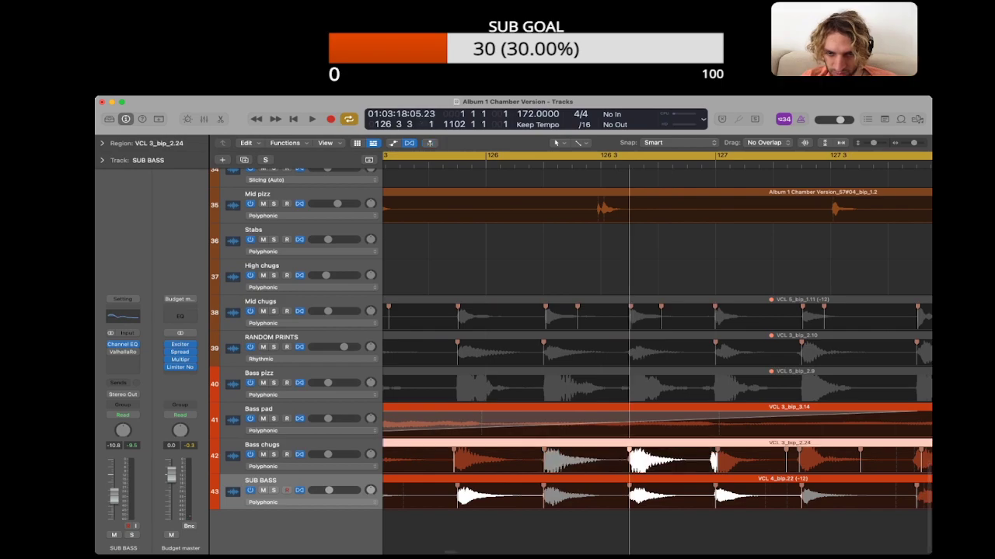
Step: Listen from bar 126 past bar 130, checking the realigned Bass chugs against the sub bass and pads
key("space")
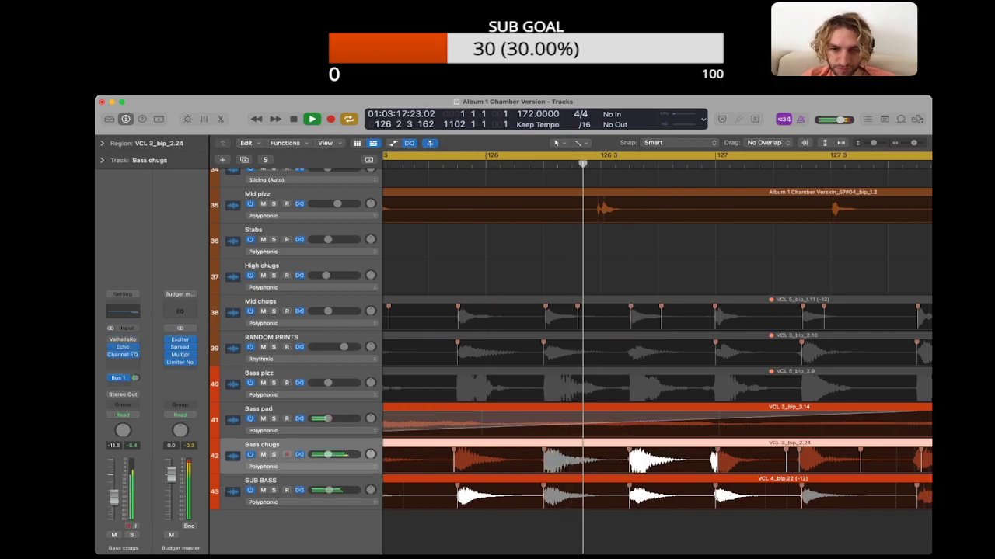
key("super+Left")
key("super+Left")
key("super+Left")
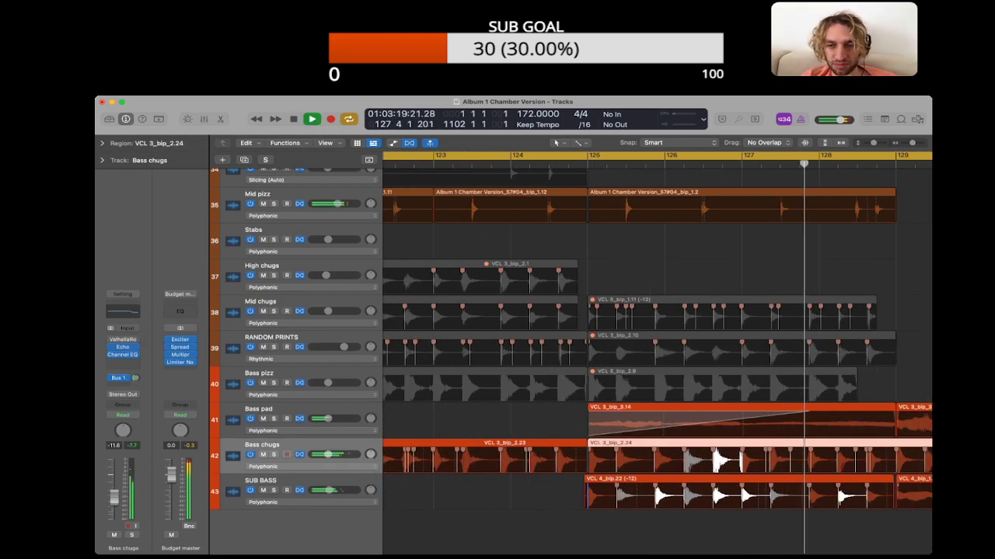
scroll(658, 334, "right", 5)
scroll(658, 334, "left", 2)
key("super+Up")
key("super+Up")
key("super+Up")
key("super+Up")
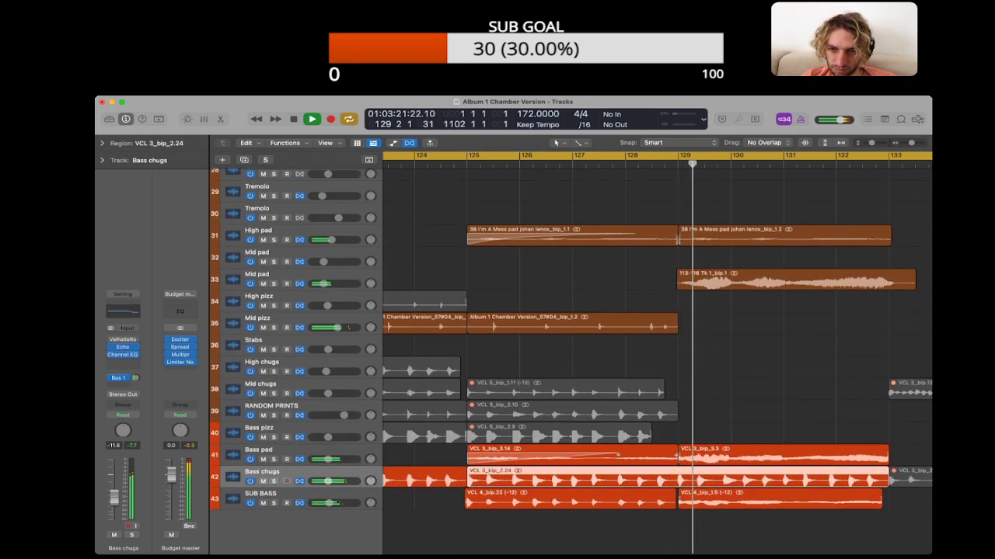
key("super+Left")
key("super+Left")
key("super+Left")
scroll(657, 334, "right", 2)
key("alt+shift+d")
scroll(657, 334, "right", 4)
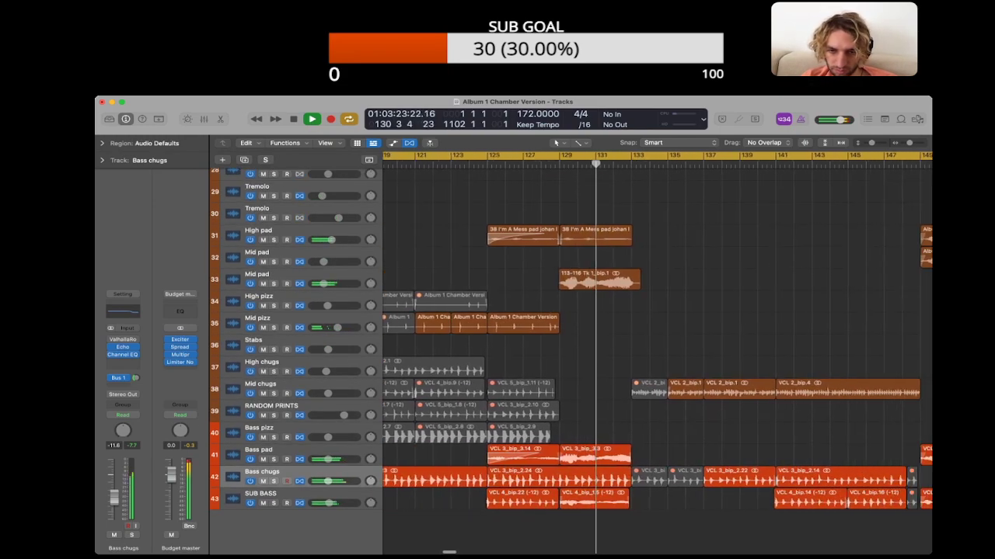
Step: Expand the Region inspector, shorten the Bass chugs region at bar 125 to end at bar 129, and listen across that transition
left_click(550, 477)
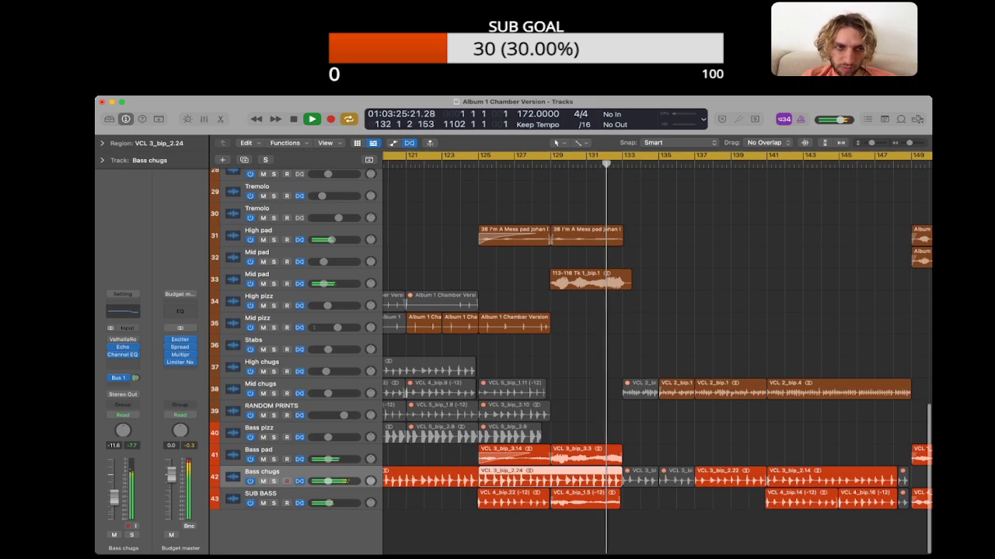
left_click(101, 143)
key("space")
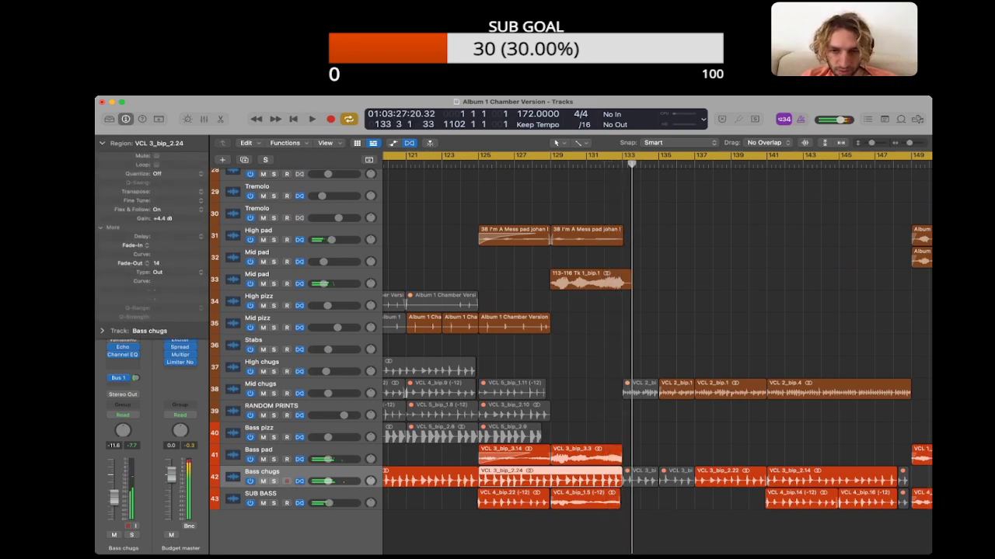
key("super+shift+a")
left_click_drag(620, 484, 550, 484)
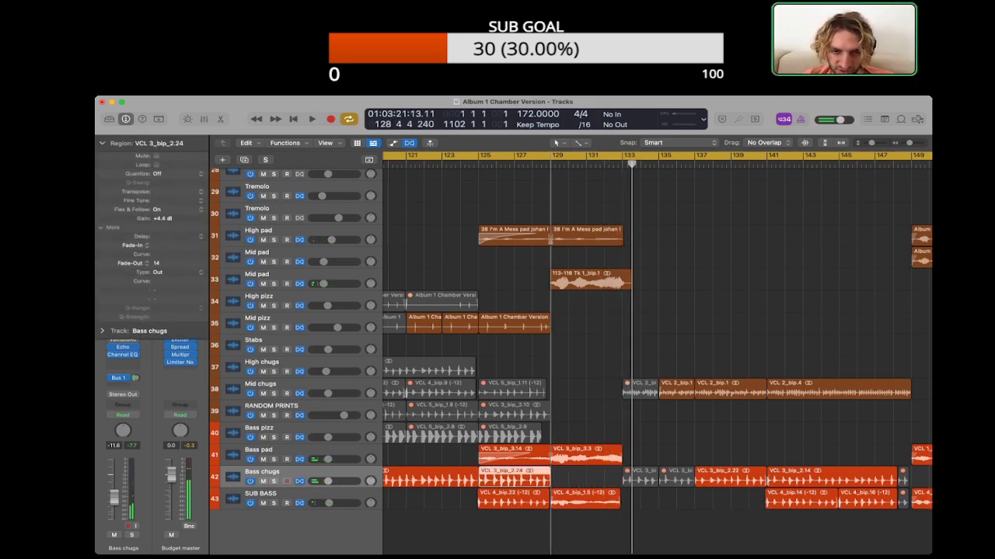
double_click(529, 164)
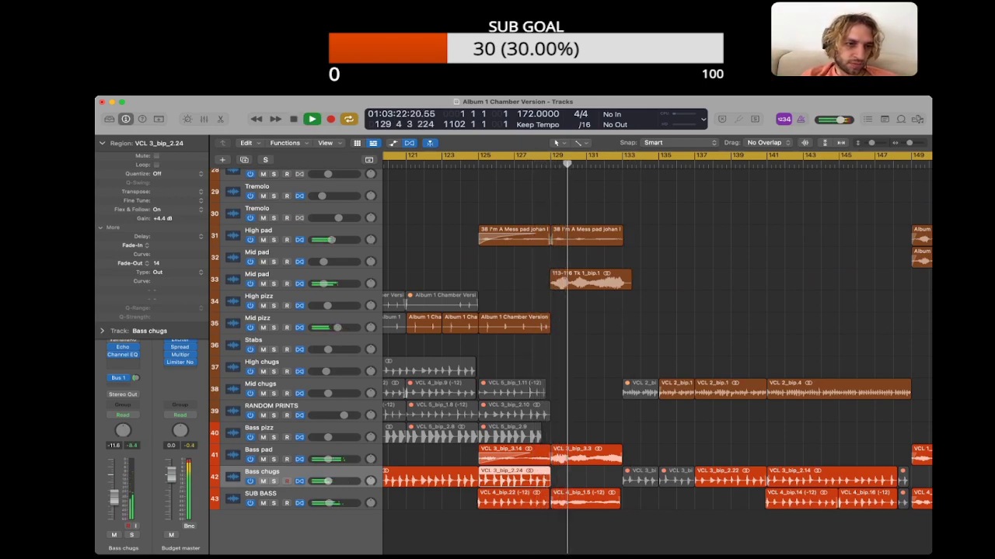
left_click(587, 478)
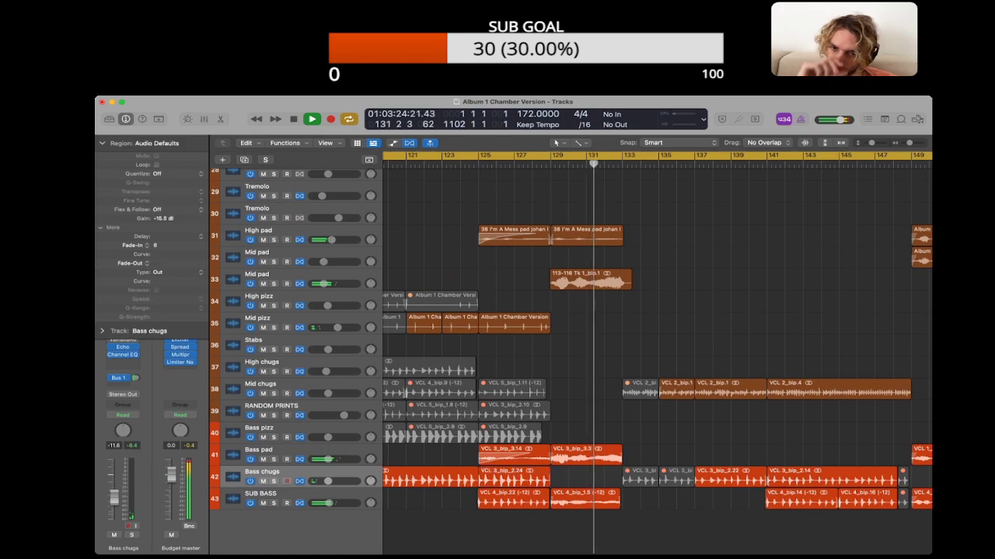
key("space")
Step: Delete the completed first note under IM A MESS in the project notes, and bring the arrangement around bar 133 into view
left_click(884, 119)
triple_click(816, 287)
key("BackSpace")
key("BackSpace")
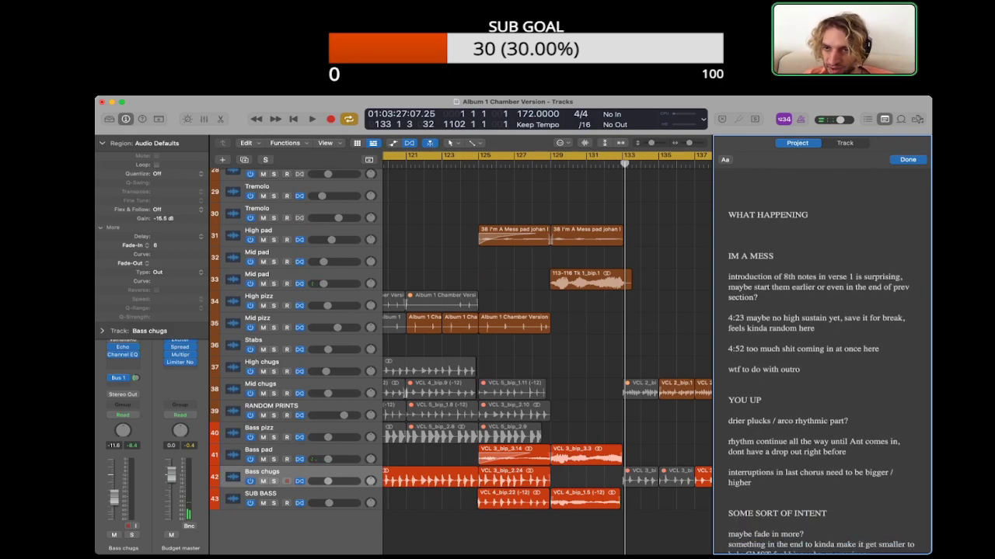
scroll(547, 349, "right", 4)
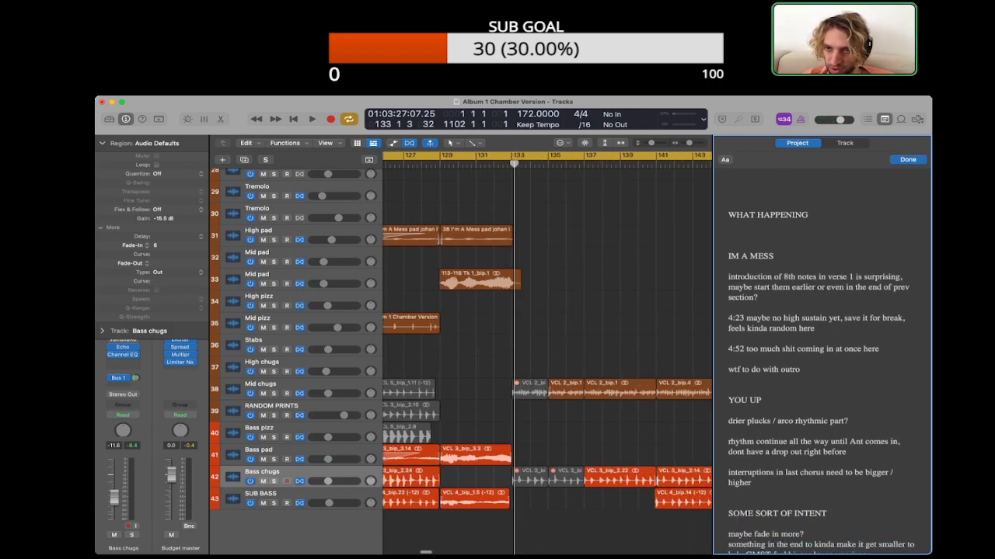
Step: Unmute the Mid chugs regions between bars 133 and 137, listen past bar 137, and mute them again
scroll(547, 350, "right", 2)
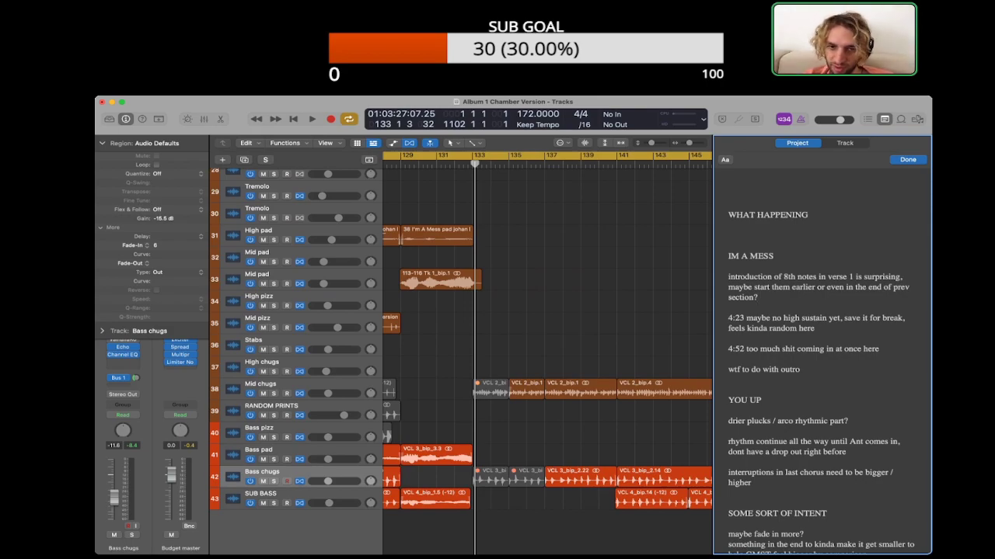
left_click(491, 389)
key("ctrl+m")
key("space")
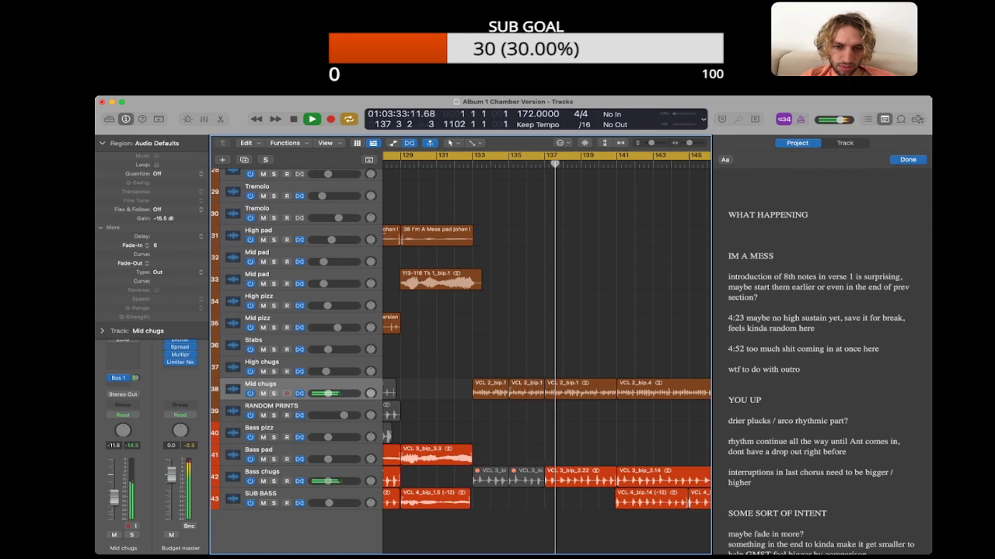
key("space")
left_click_drag(522, 414, 484, 383)
left_click(516, 415)
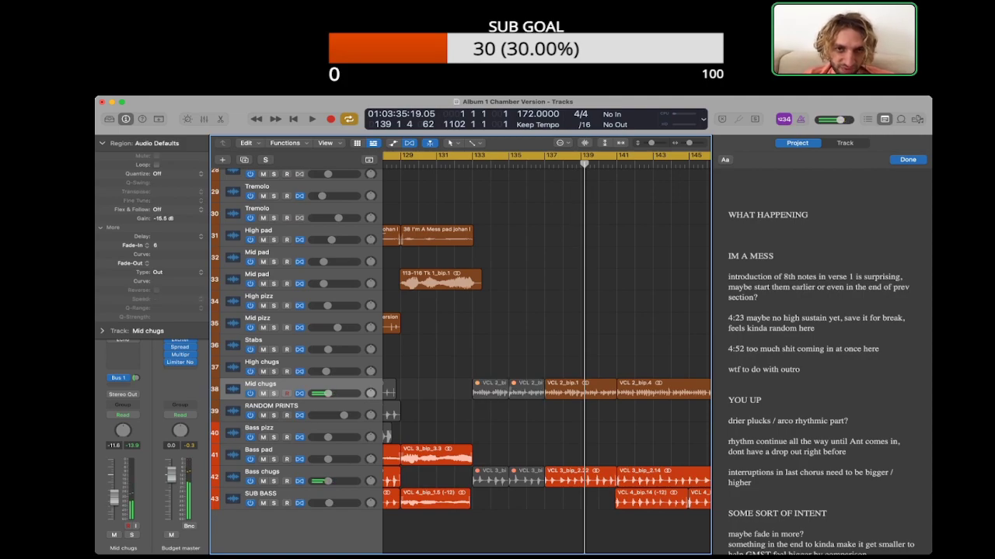
Step: Listen from before bar 134 toward bar 140 and check the Region inspector settings of the Mid chugs region at bar 137
key("space")
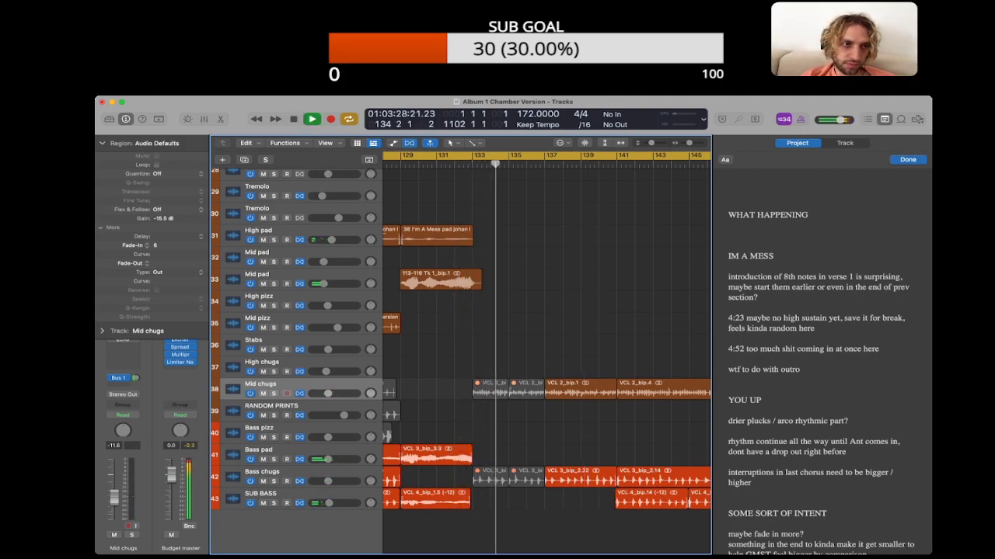
left_click(102, 143)
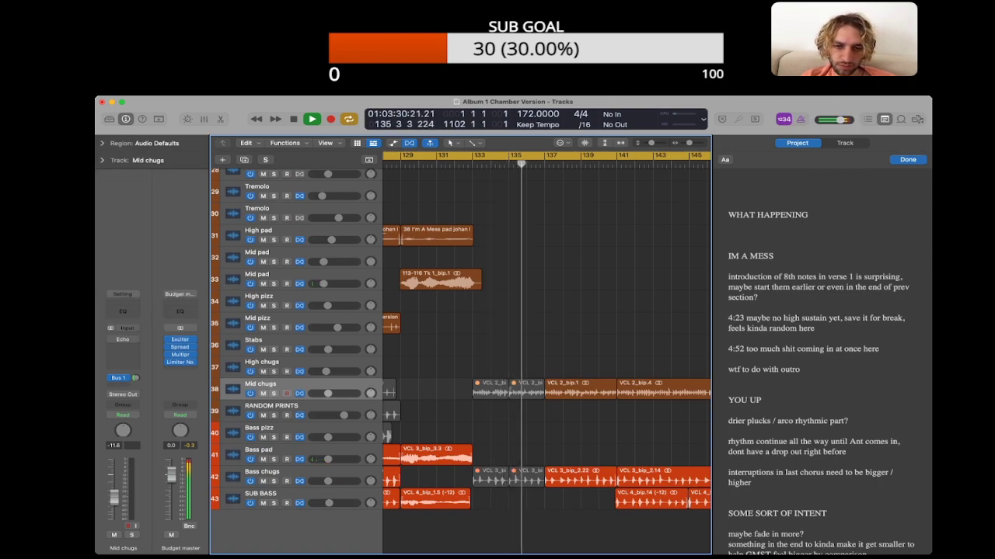
left_click(580, 389)
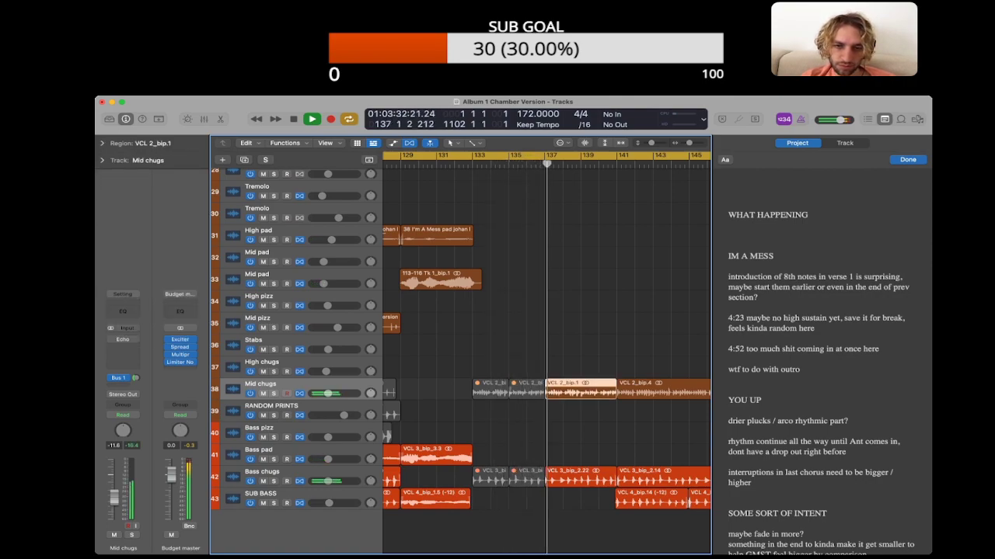
left_click(102, 143)
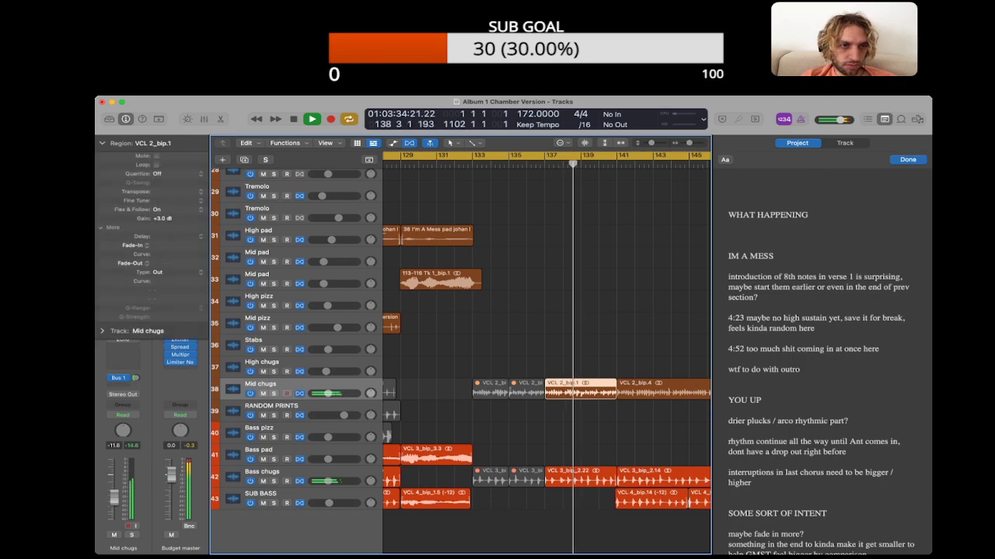
left_click(579, 350)
key("super+Right")
key("super+Right")
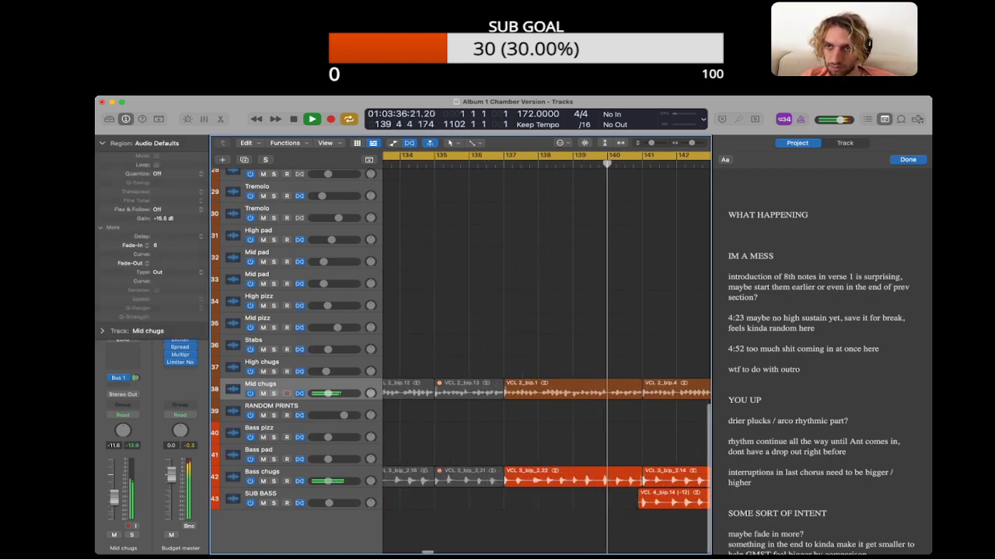
Step: Stop playback, close the project notes, and solo the Mid chugs and Bass chugs tracks
key("alt+super+p")
key("space")
key("super+Down")
key("super+Down")
key("super+Down")
key("super+Down")
key("super+Down")
key("super+Down")
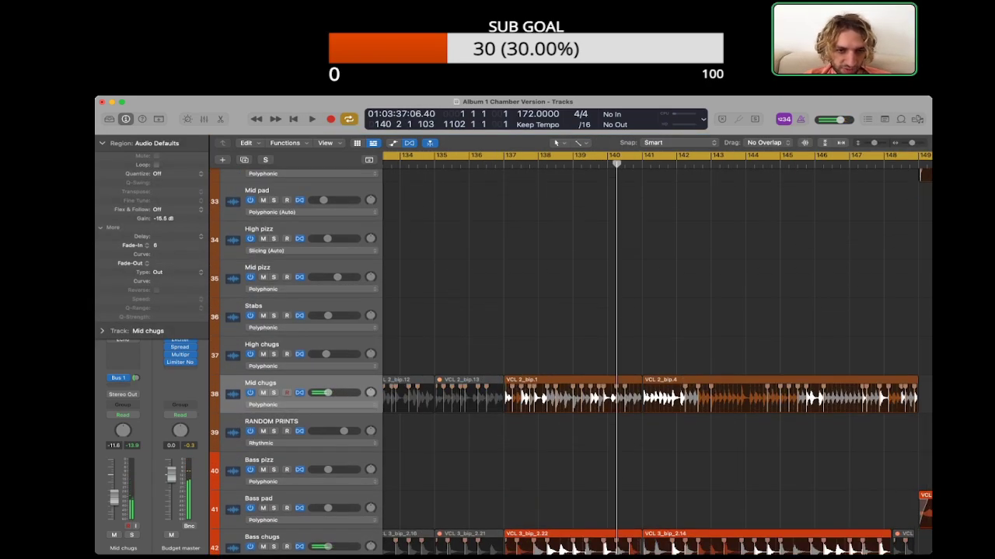
scroll(572, 362, "down", 3)
key("super+Right")
key("super+Right")
scroll(656, 357, "left", 3)
key("s")
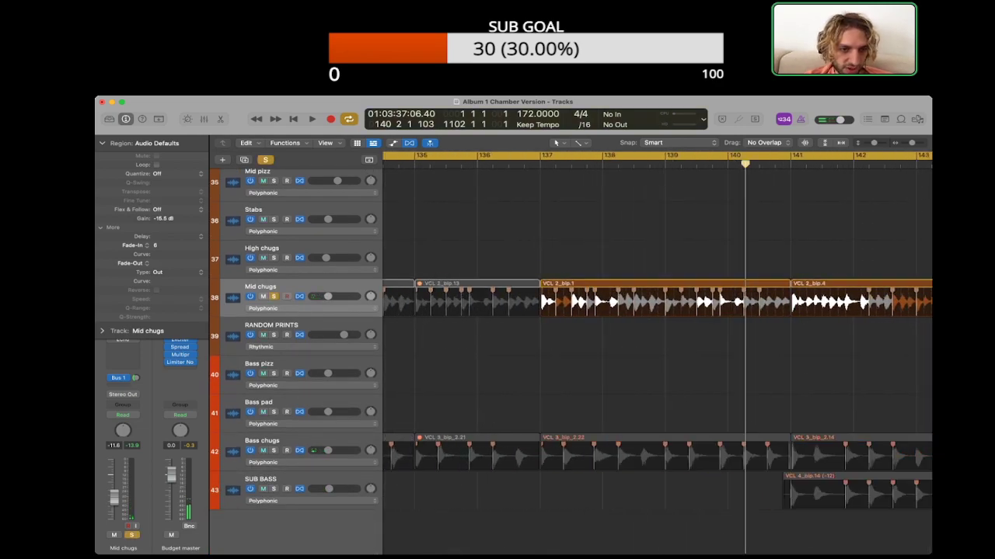
left_click(274, 450)
Step: Play the soloed chugs from just before bar 137 and add a flex marker to the Mid chugs region at 137 1 3
left_click(523, 164)
key("space")
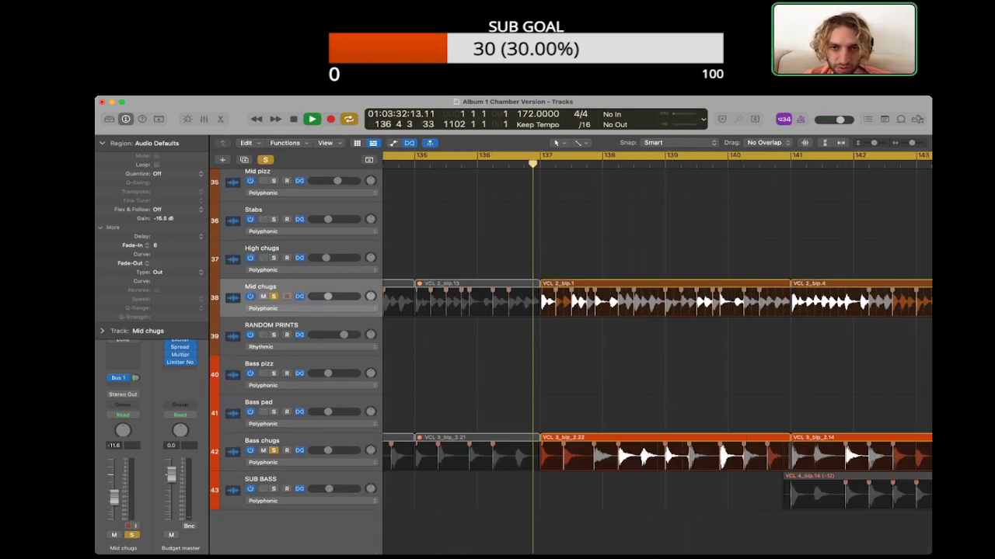
key("super+Right")
key("super+Right")
key("super+Right")
key("space")
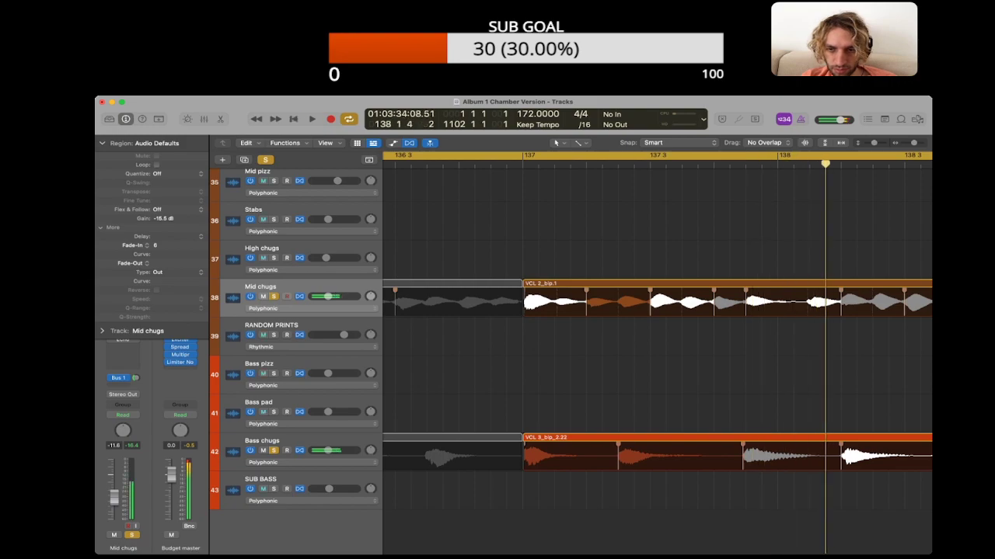
left_click(554, 298)
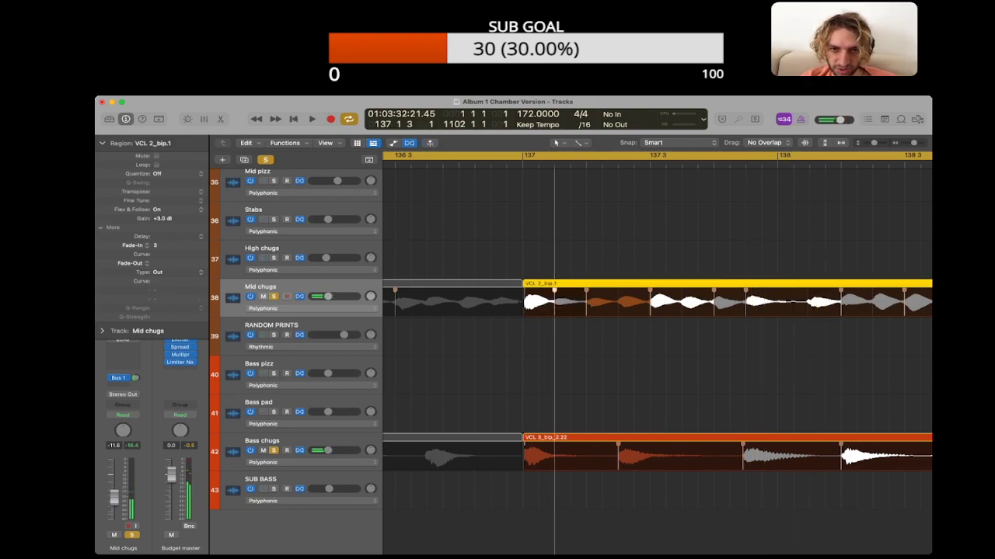
Step: Listen on from the new marker and adjust the Mid chugs timing with flex markers near 138 1 3 and 138 2 3
key("space")
scroll(657, 354, "right", 5)
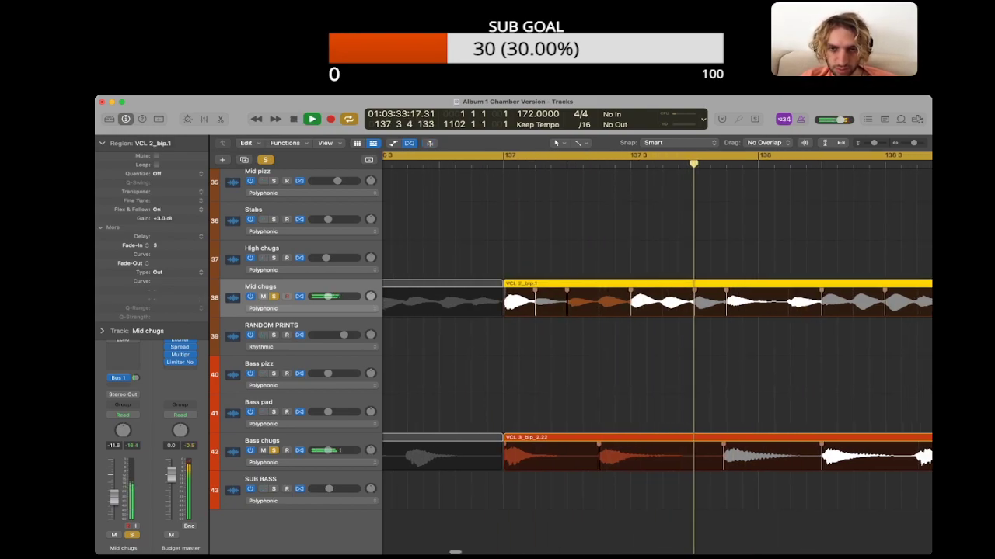
key("space")
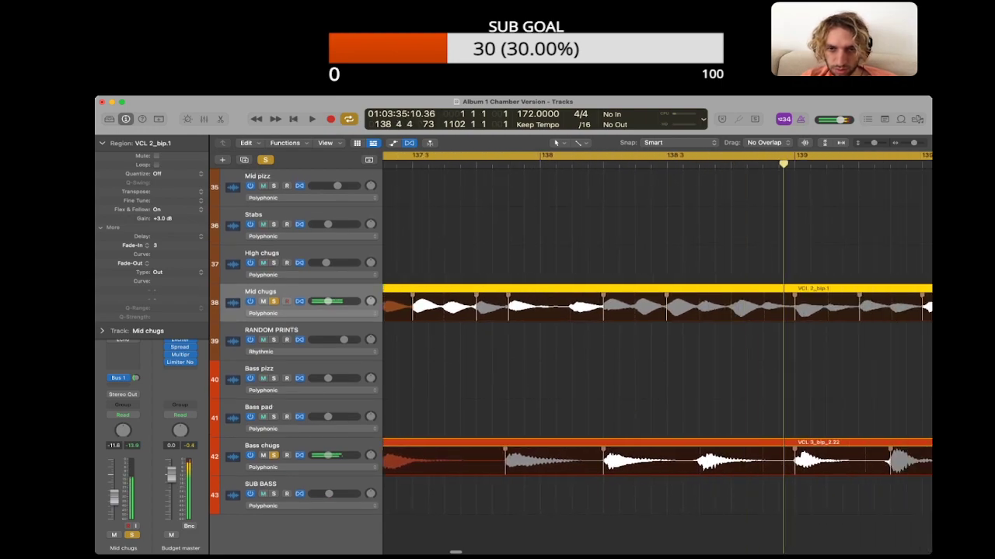
left_click_drag(568, 300, 572, 299)
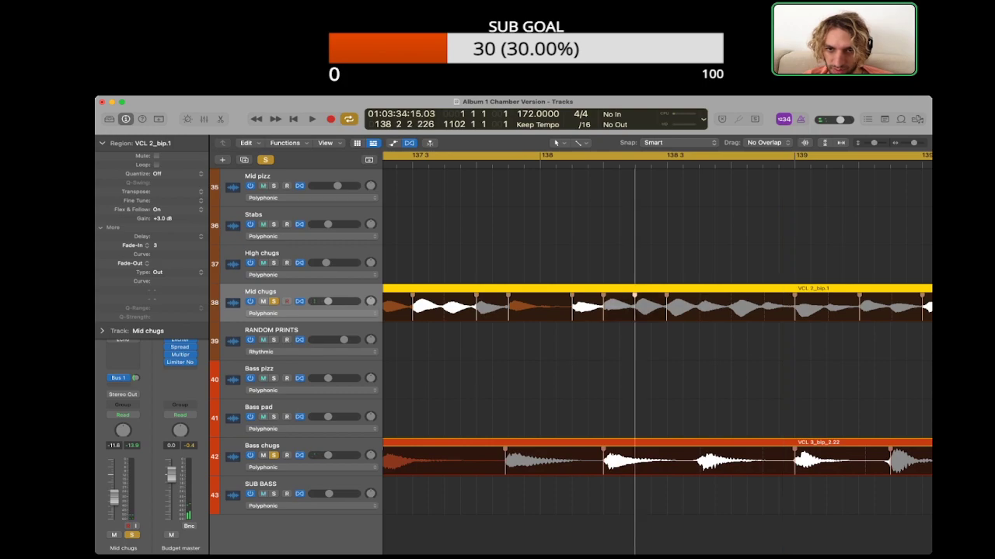
scroll(657, 353, "left", 3)
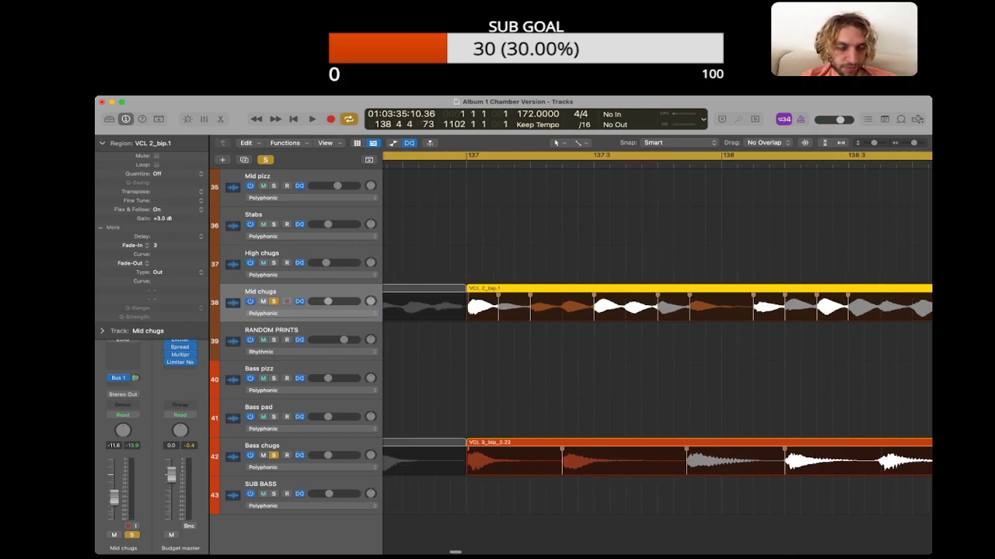
Step: Clear the solos and play the Mid chugs region from bar 137 in the full mix, bringing the lead vocal tracks into view
key("alt+s")
key("shift+space")
scroll(657, 357, "up", 1)
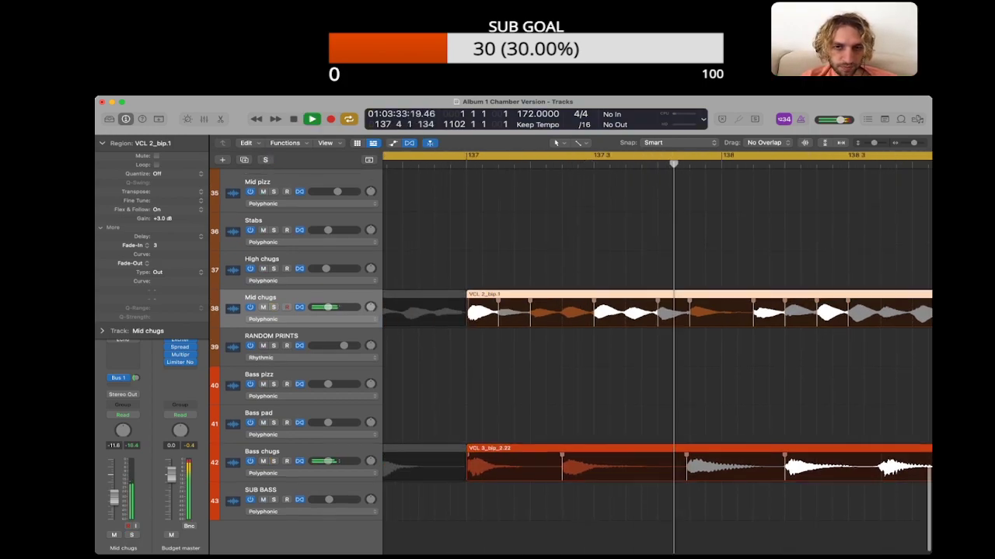
scroll(657, 357, "up", 20)
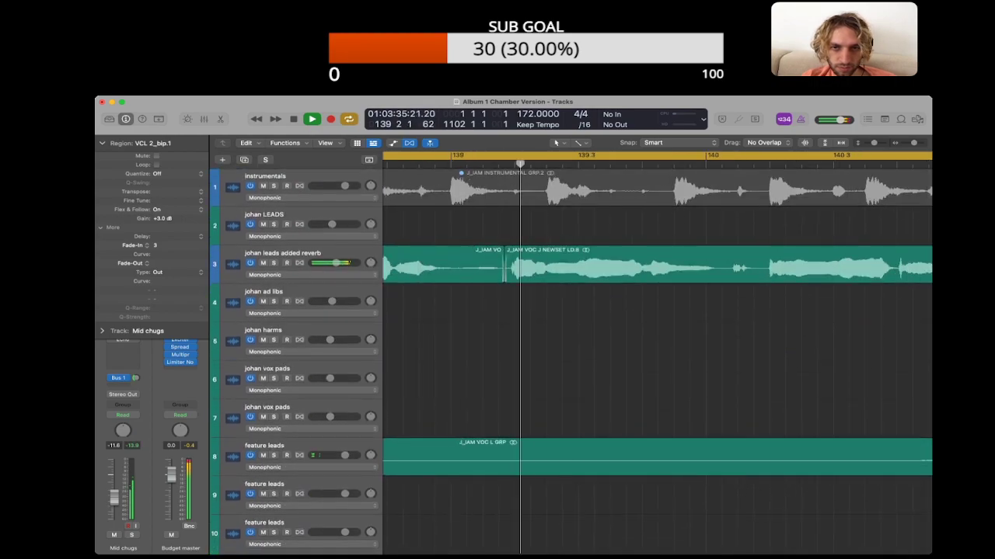
key("super+Left")
scroll(658, 357, "left", 5)
key("space")
Step: Replay the lead vocal region on johan leads added reverb from bar 137 and inspect its phrase timing against the instrumental
left_click(696, 267)
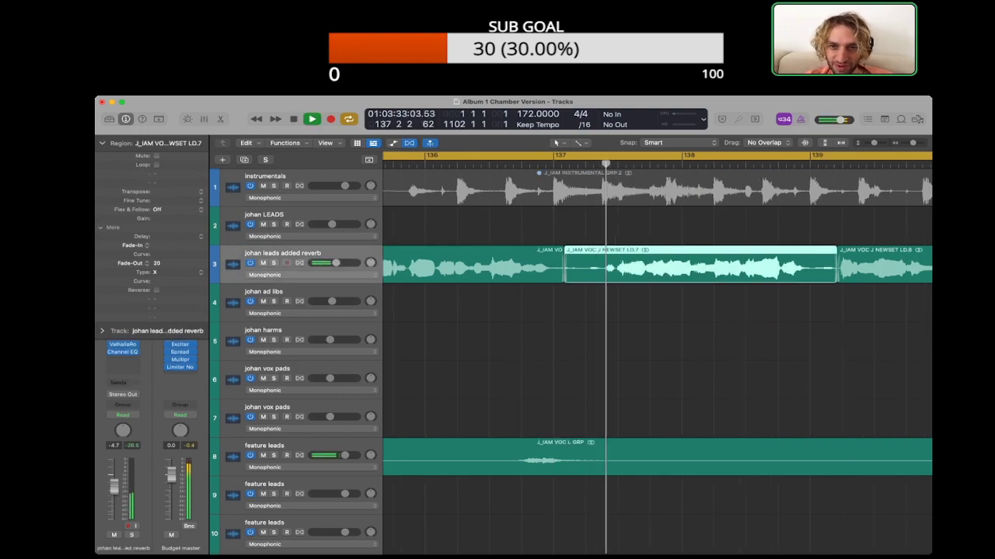
key("super+Right")
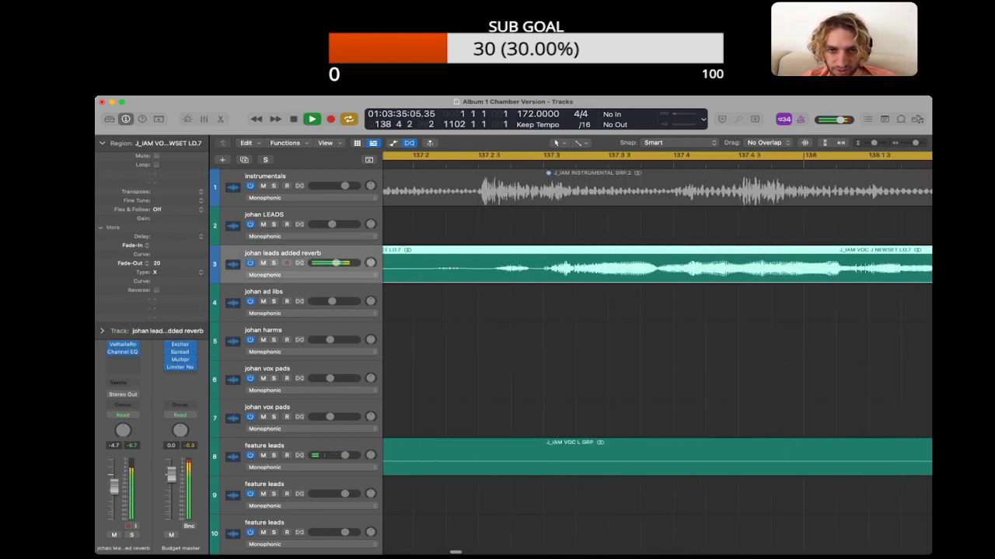
key("space")
left_click(498, 305)
left_click_drag(497, 268, 494, 268)
scroll(493, 268, "down", 5)
scroll(494, 268, "right", 3)
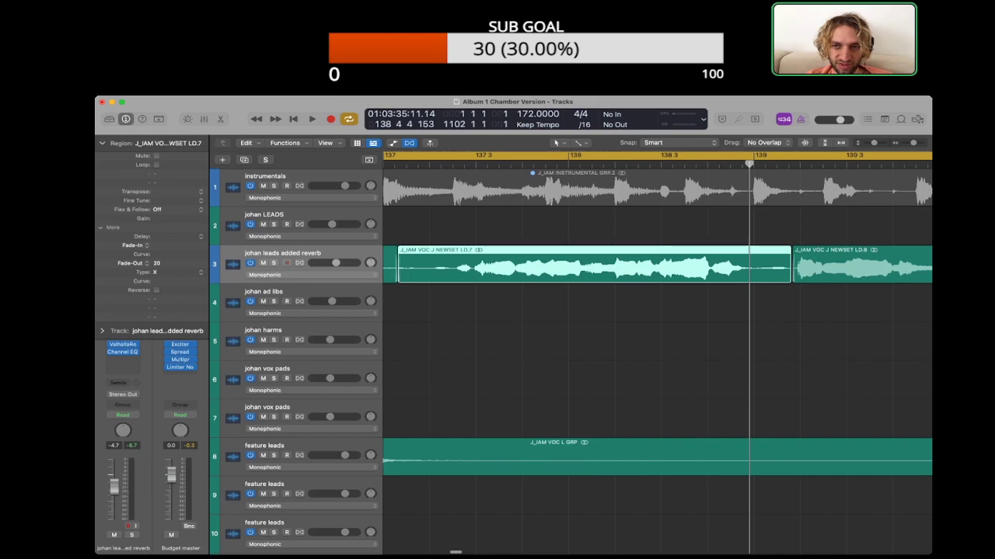
left_click(595, 311)
scroll(595, 311, "down", 2)
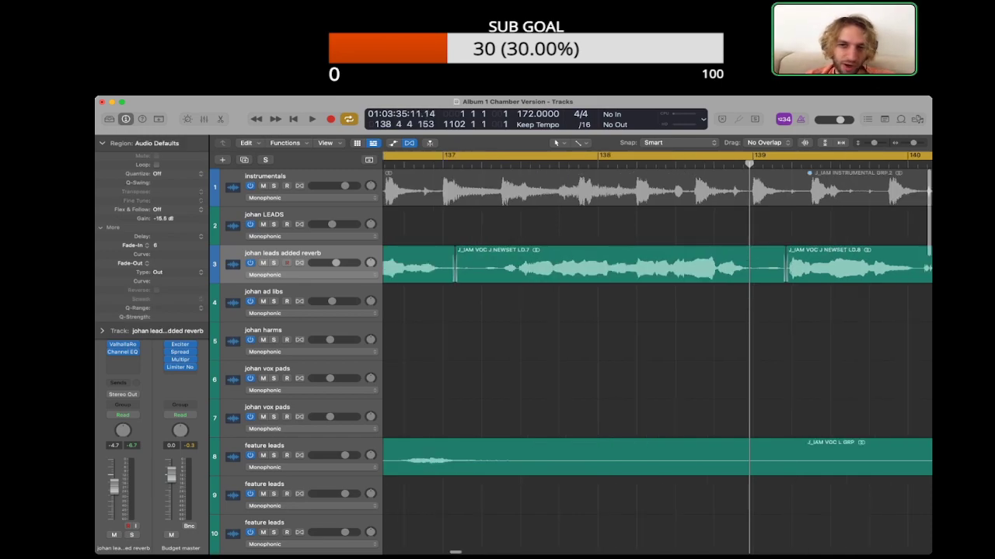
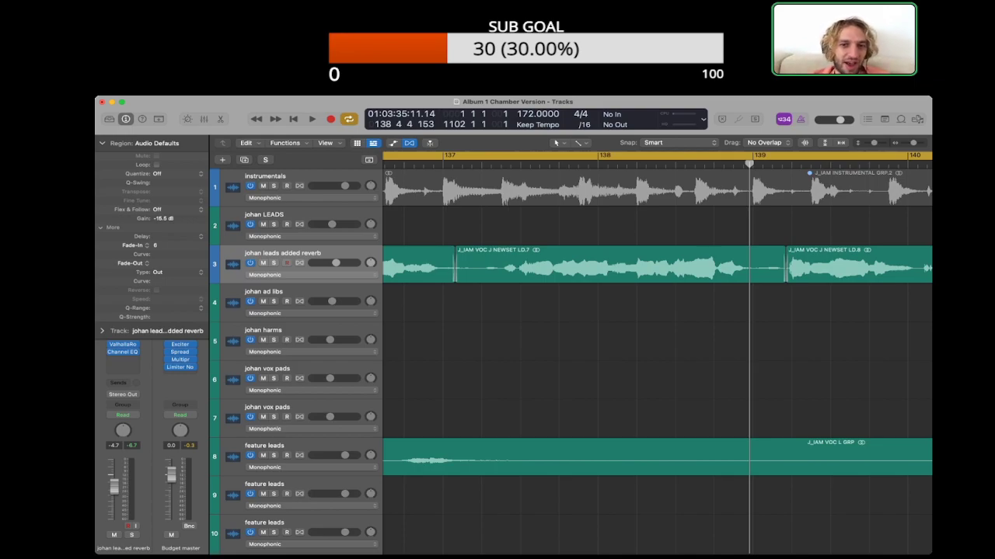
Step: Play the full mix across bar 139 and check the lead vocal phrasing against the instrumental
scroll(658, 353, "left", 3)
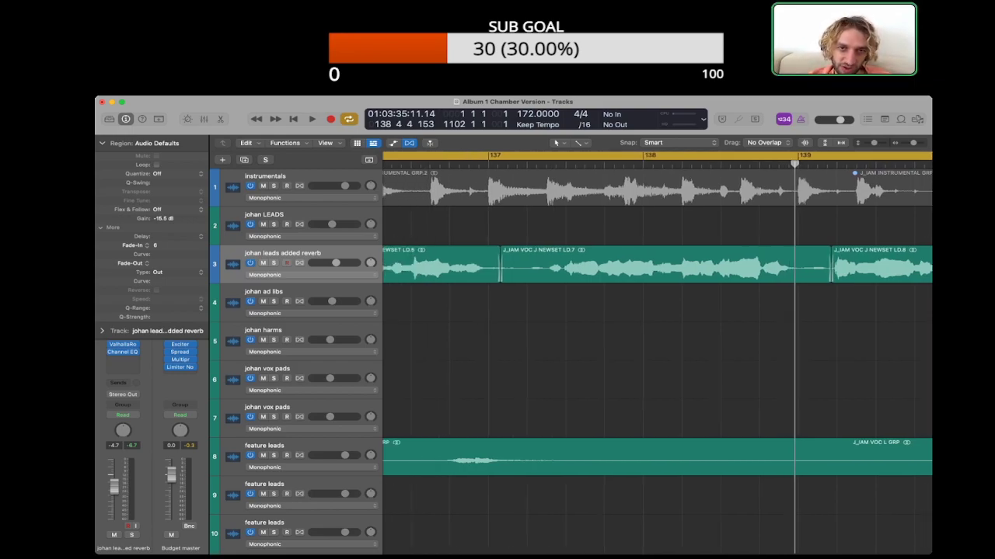
key("space")
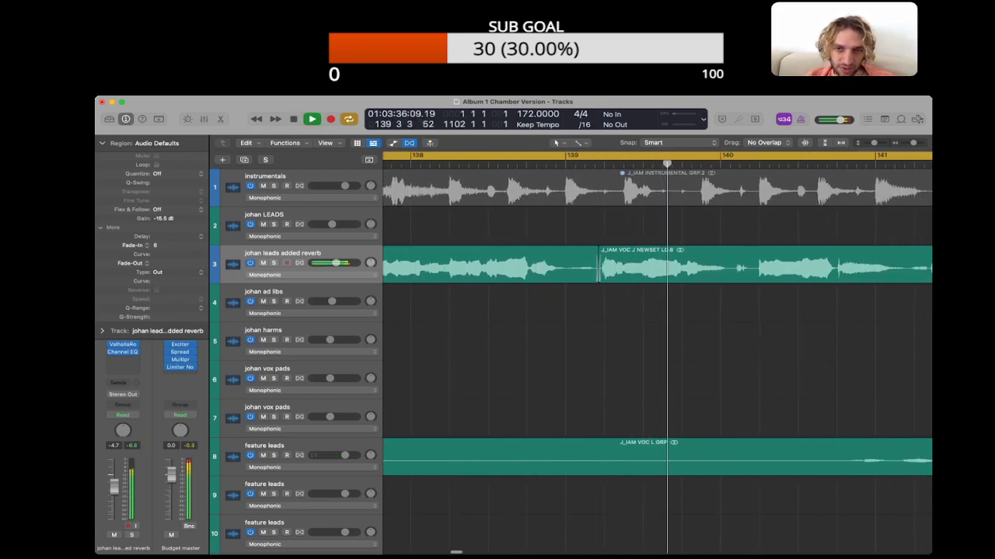
key("space")
scroll(657, 349, "down", 4)
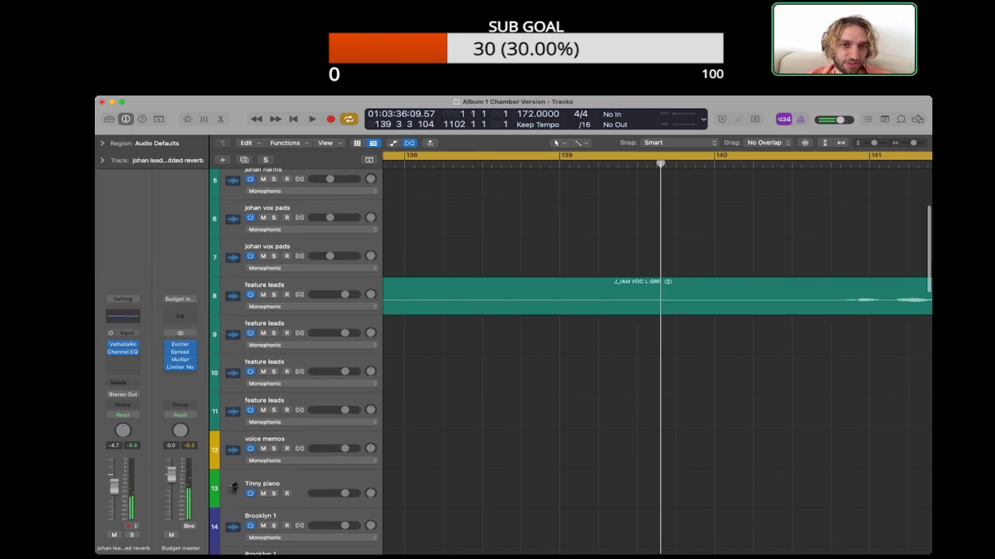
scroll(657, 350, "up", 4)
scroll(657, 350, "left", 3)
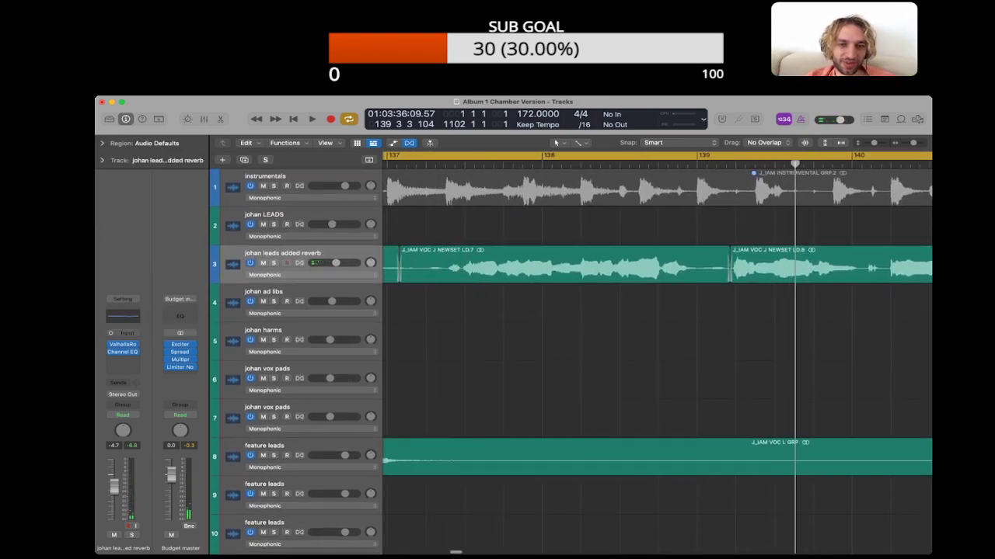
Step: Look over the Mid chugs, Bass chugs and SUB BASS arrangement from bar 137 onward in a wider timeline view
scroll(658, 361, "down", 15)
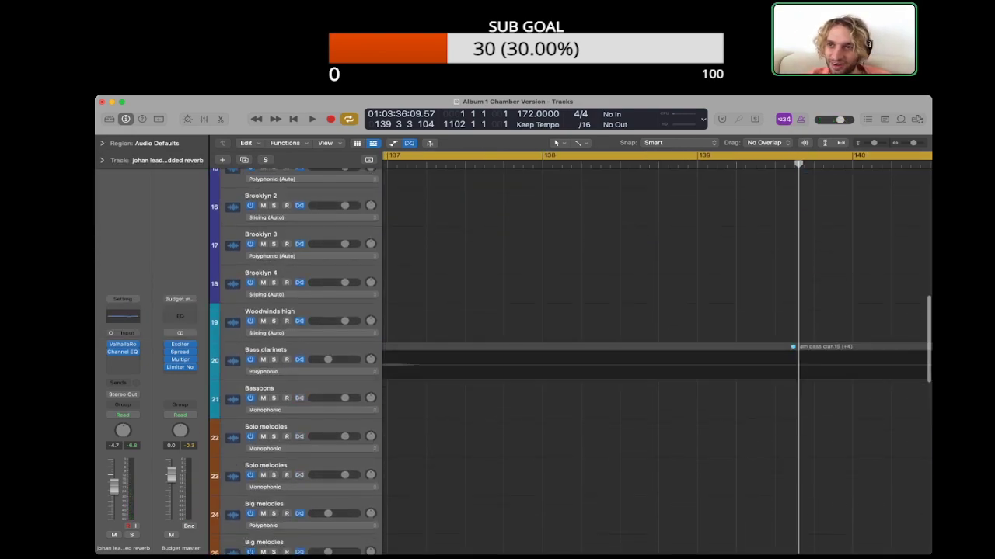
key("super+Left")
key("super+Left")
key("super+Left")
key("super+Left")
key("super+Left")
key("super+Up")
key("super+Up")
scroll(658, 361, "down", 4)
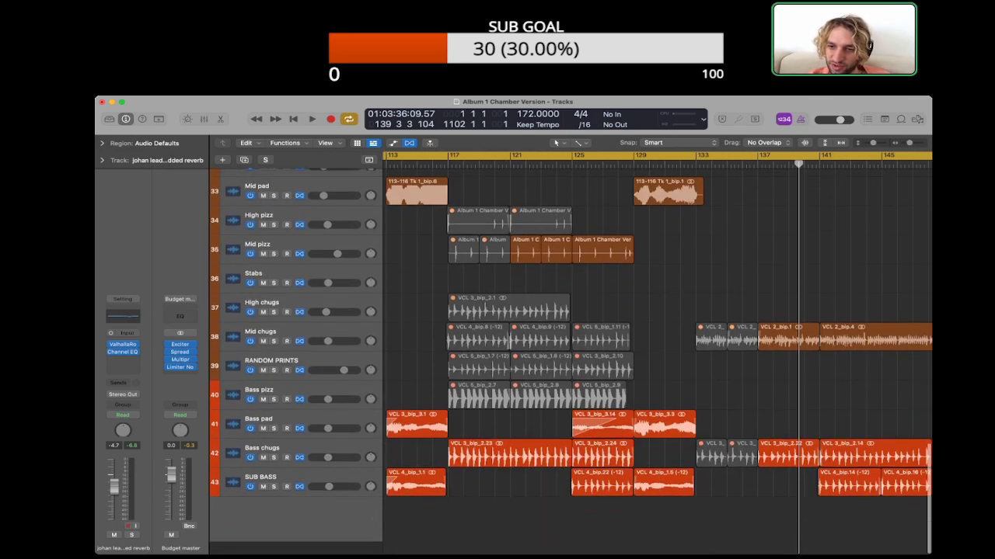
key("super+Left")
key("super+Left")
scroll(657, 361, "right", 5)
key("super+Right")
key("super+Right")
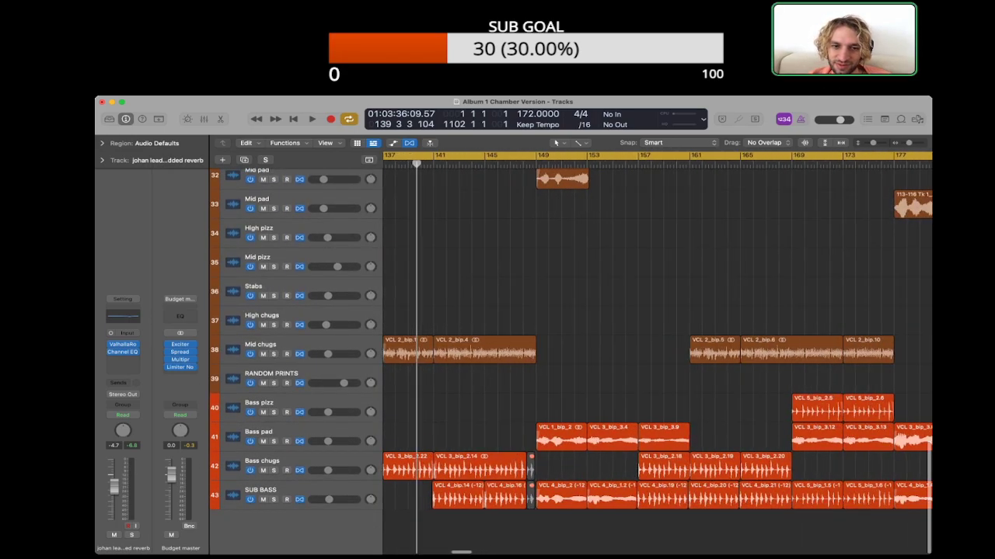
key("super+Right")
scroll(657, 354, "left", 3)
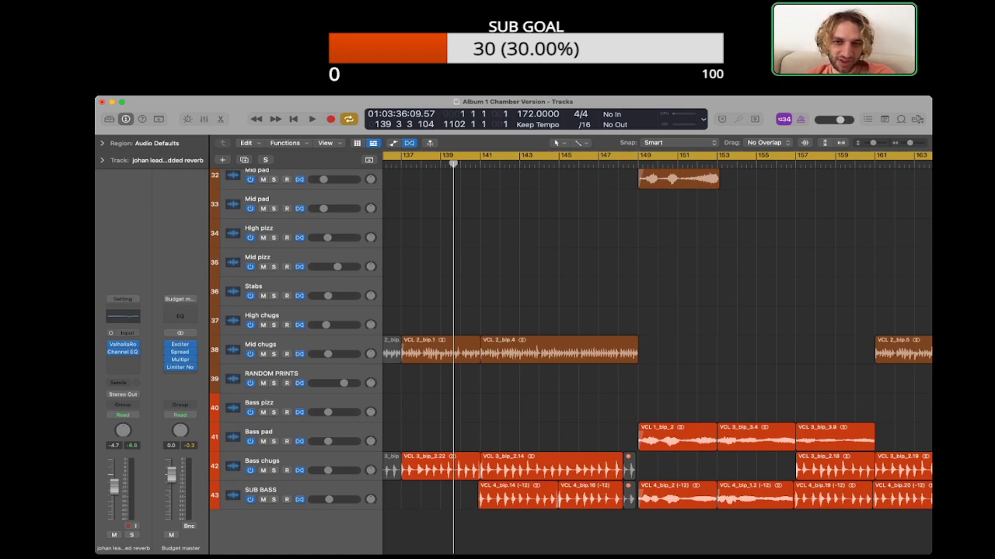
Step: Open the project notes and delete the I'm a Mess note about the introduction of 8th notes in verse 1
key("alt+super+p")
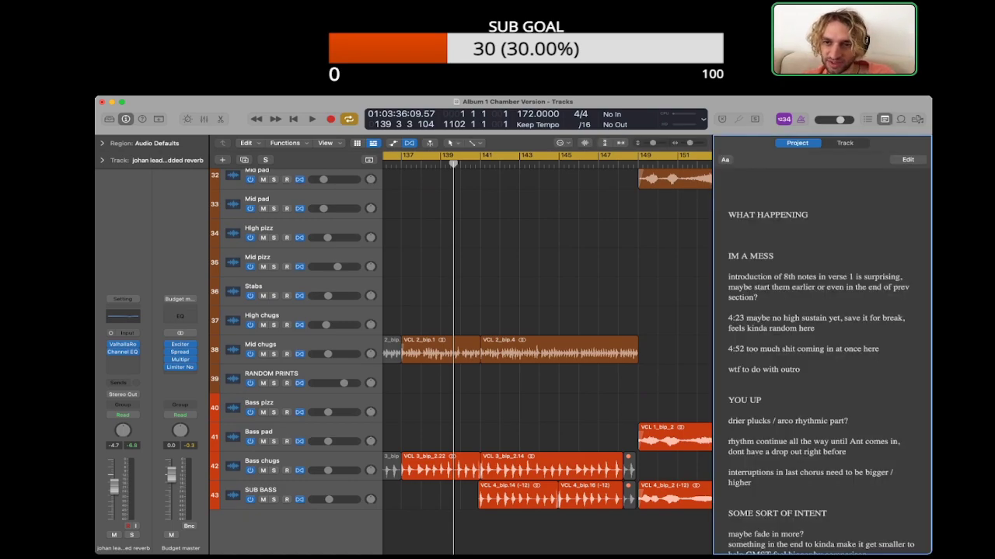
triple_click(816, 287)
key("BackSpace")
key("BackSpace")
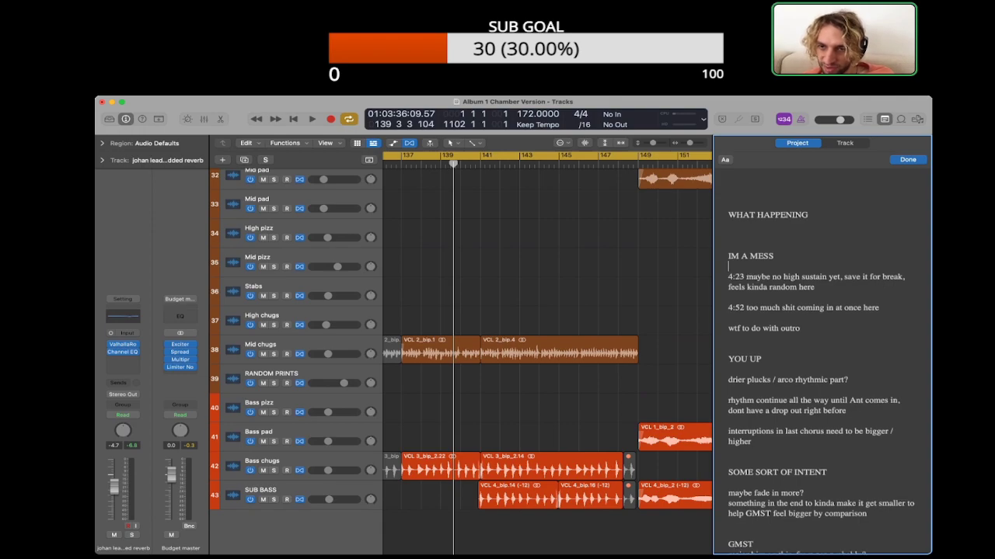
Step: Place the playhead at bar 173 to find the spot for the 4:23 high sustain note
left_click(547, 272)
left_click(638, 164)
scroll(547, 350, "right", 5)
left_click(610, 164)
scroll(547, 350, "right", 5)
left_click(601, 164)
scroll(547, 350, "right", 4)
left_click(568, 164)
scroll(547, 349, "right", 1)
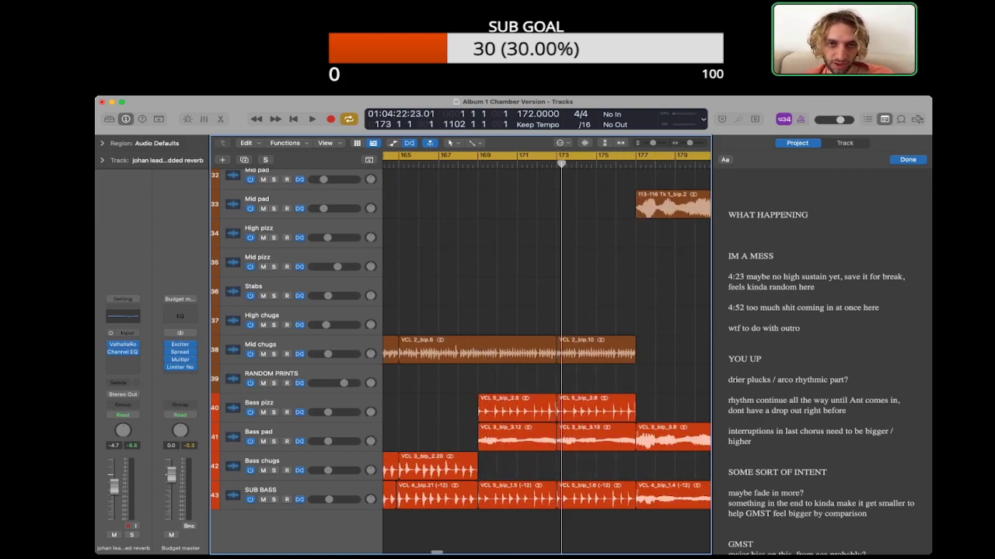
scroll(547, 350, "right", 2)
scroll(547, 350, "right", 3)
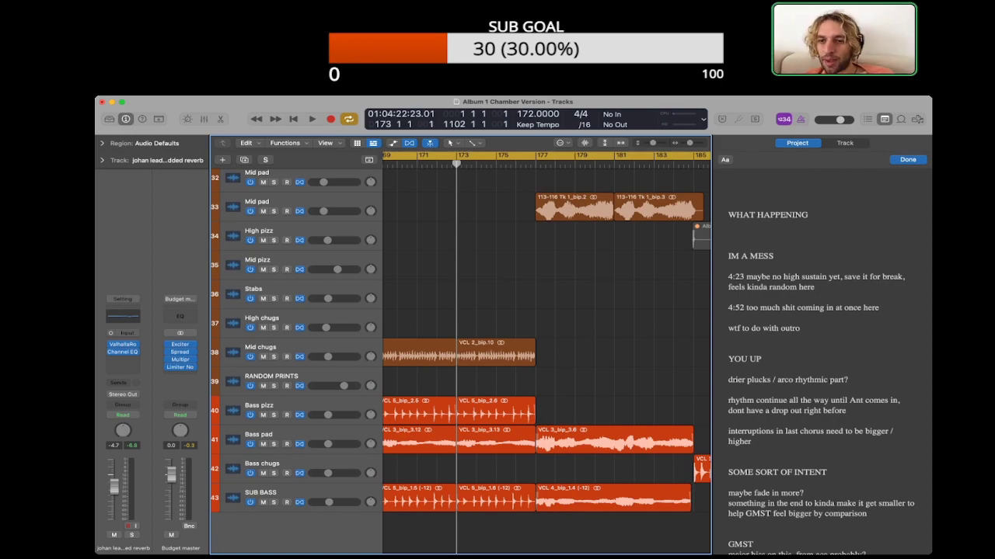
Step: Mute the High pad region that starts at bar 173
scroll(547, 350, "left", 1)
scroll(547, 349, "left", 1)
scroll(547, 349, "up", 8)
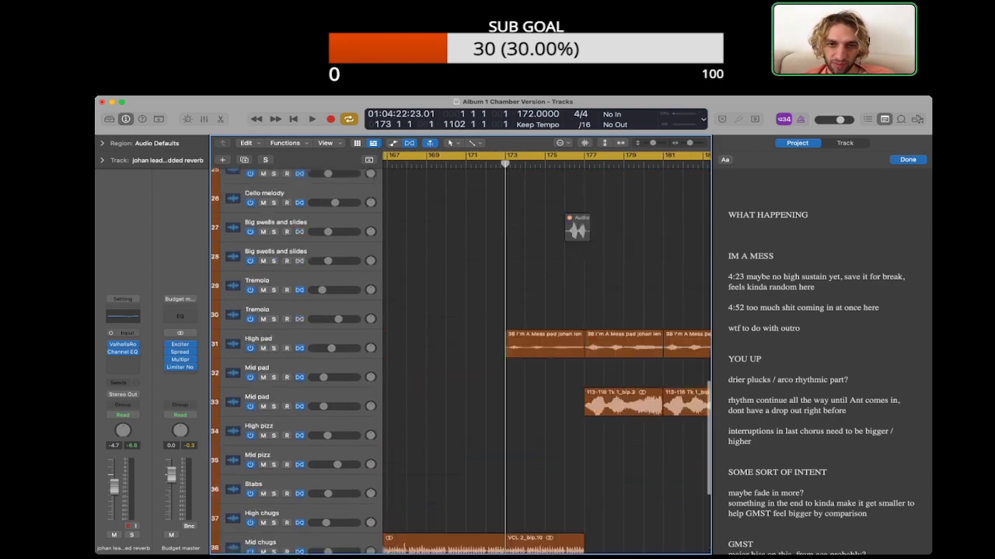
left_click(546, 357)
scroll(547, 358, "down", 4)
Step: Play the mix from just before bar 169 into bar 177, checking the Bass pizz and Bass pad tracks
scroll(547, 358, "left", 2)
left_click(457, 164)
key("space")
scroll(547, 357, "down", 2)
scroll(547, 358, "down", 2)
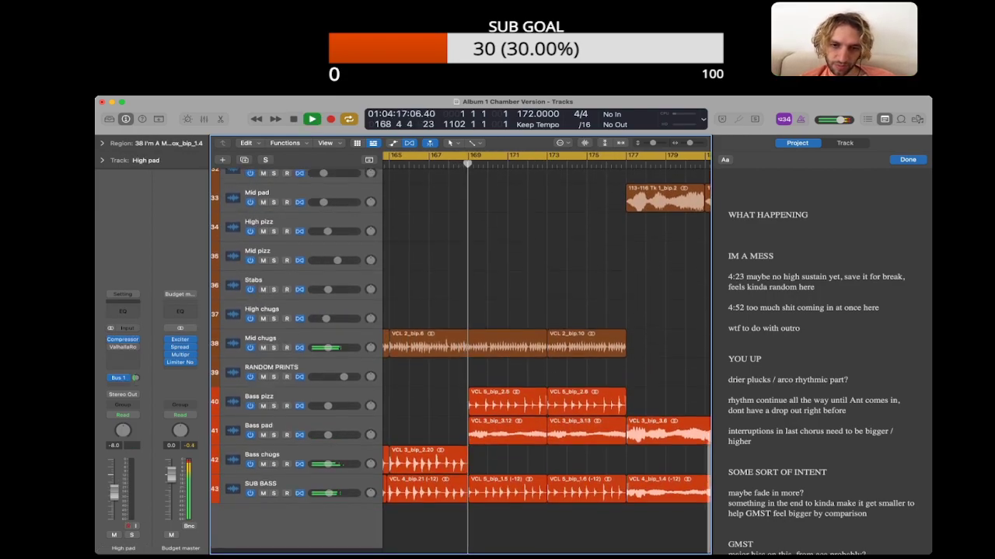
left_click(268, 408)
left_click(427, 408)
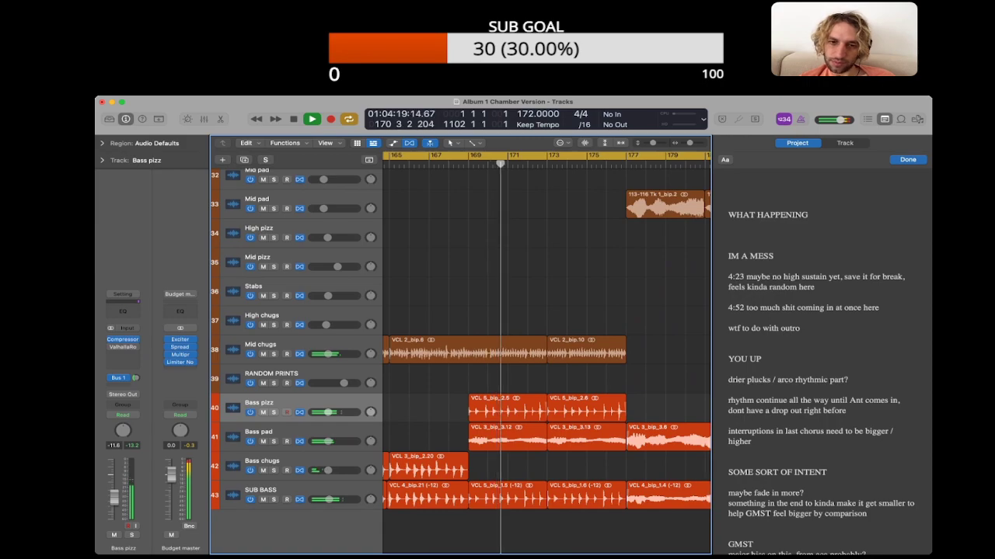
scroll(547, 353, "right", 2)
scroll(547, 354, "up", 2)
scroll(547, 358, "down", 1)
left_click(475, 458)
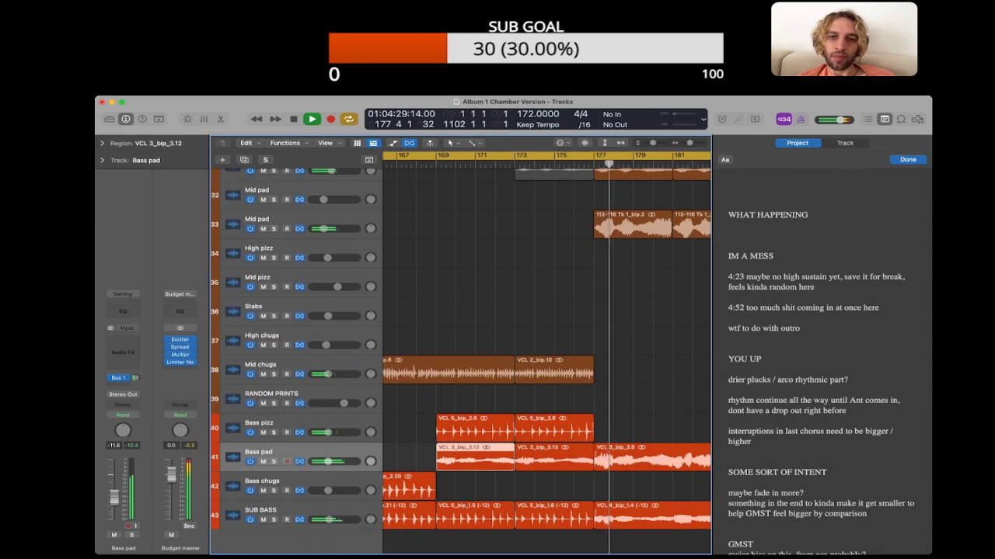
Step: Solo the High pad track to hear its region at bar 177, and clear the solo
scroll(461, 357, "up", 1)
scroll(460, 357, "up", 3)
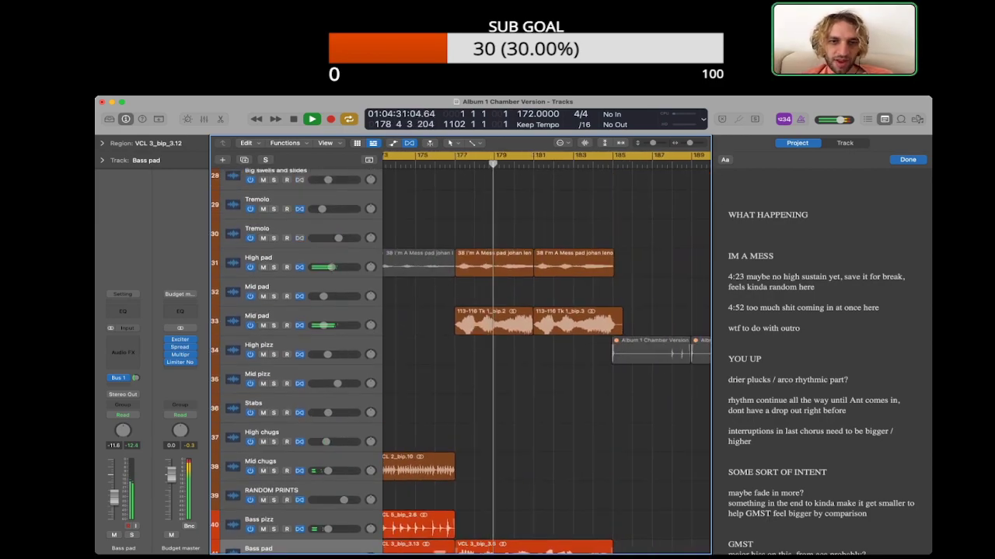
left_click(486, 265)
key("space")
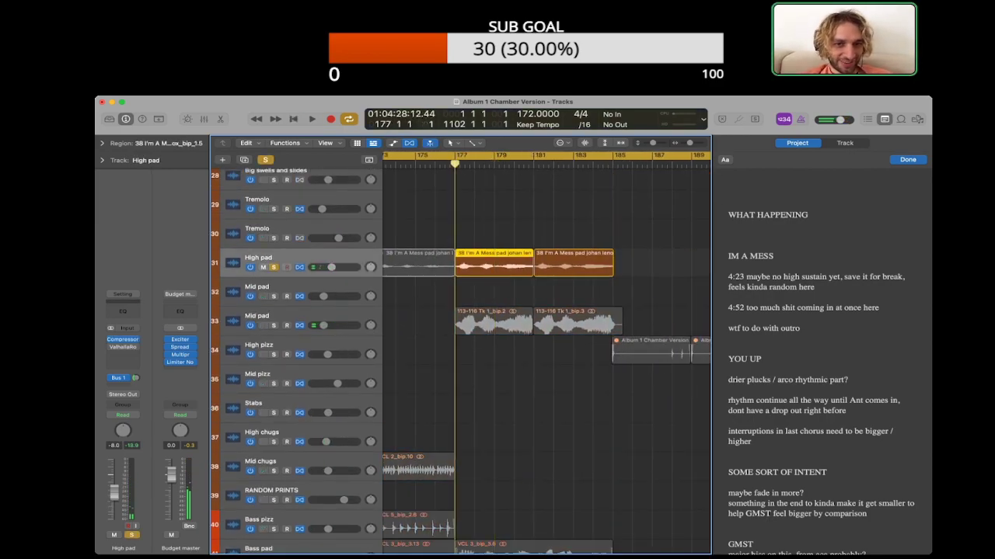
key("s")
scroll(546, 358, "left", 5)
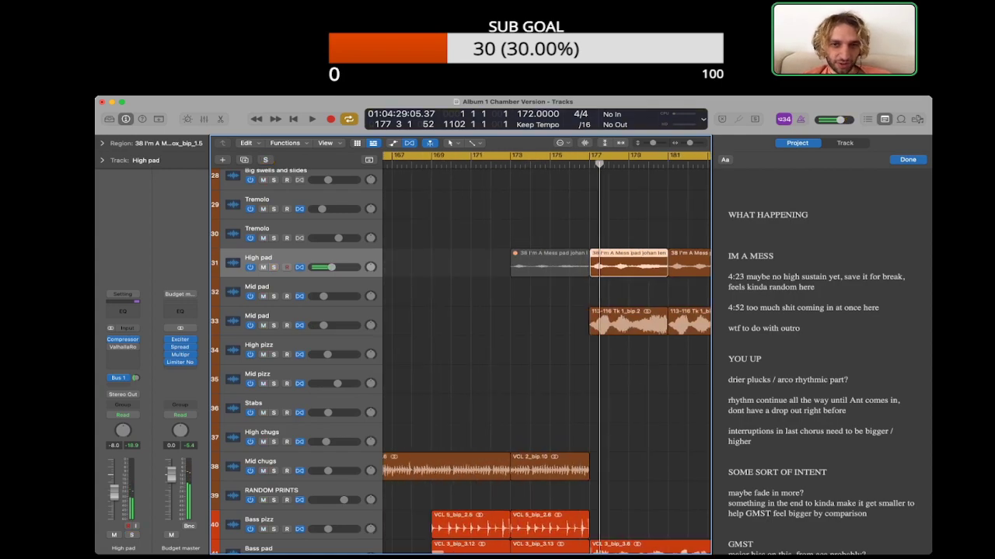
Step: Unmute and solo the instrumentals region, listen to it around bar 175, and mute the region again
scroll(546, 357, "up", 15)
scroll(546, 358, "up", 1)
left_click(546, 184)
key("ctrl+m")
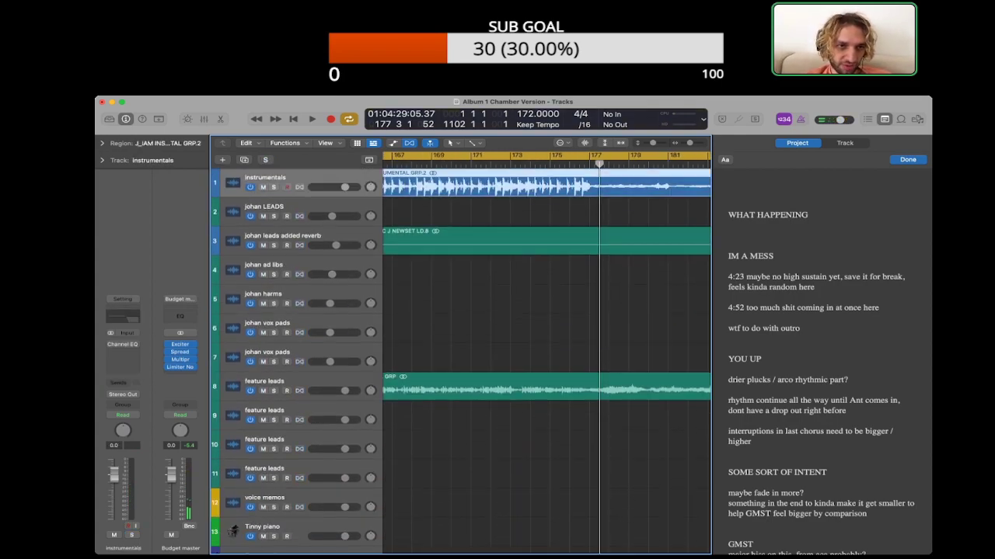
key("s")
key("space")
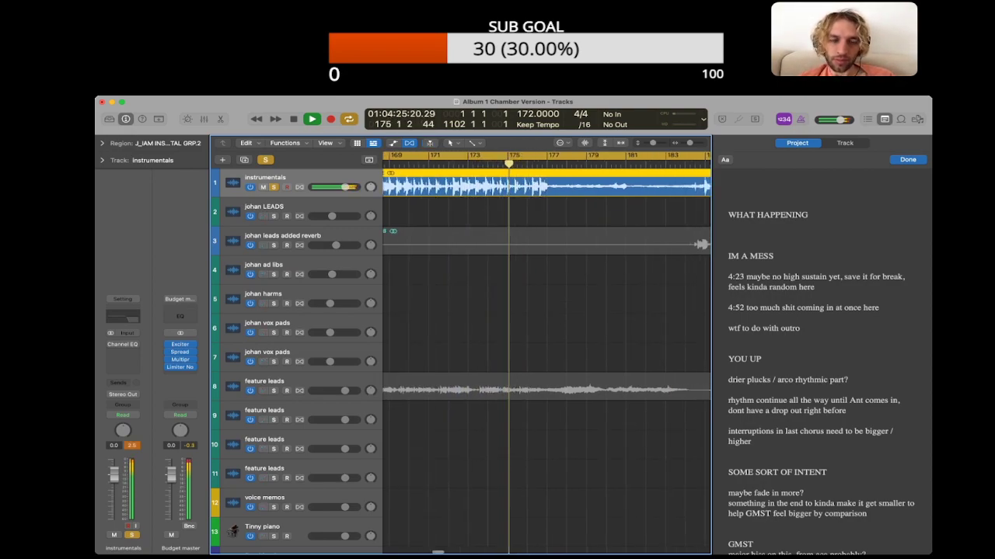
key("space")
key("ctrl+m")
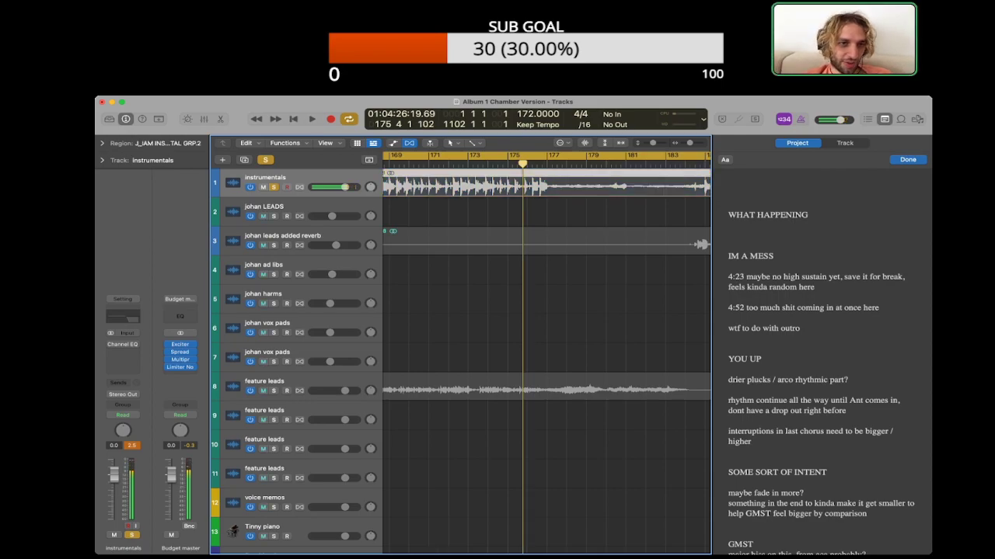
Step: Inspect the region settings of the Mid chugs regions on either side of bar 173
scroll(544, 358, "down", 15)
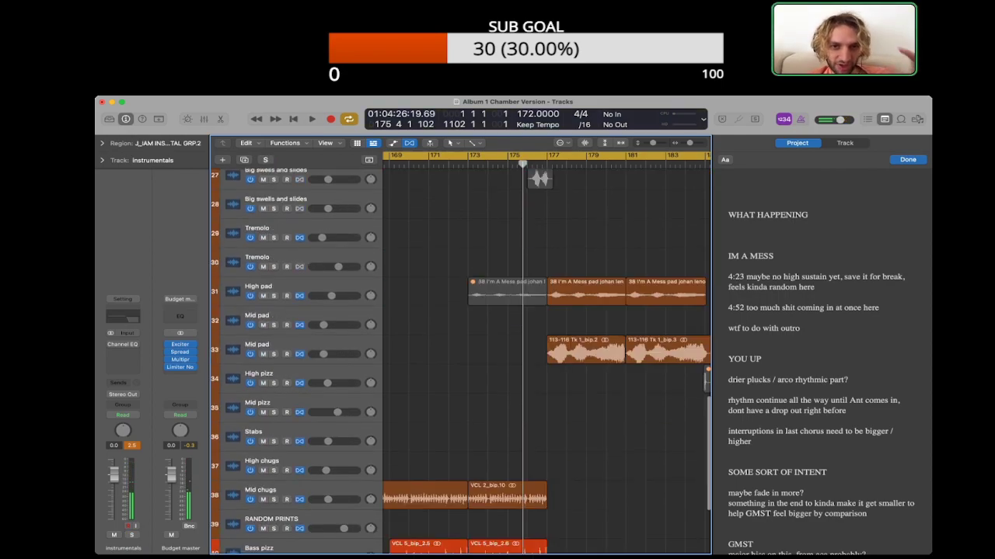
scroll(544, 358, "up", 3)
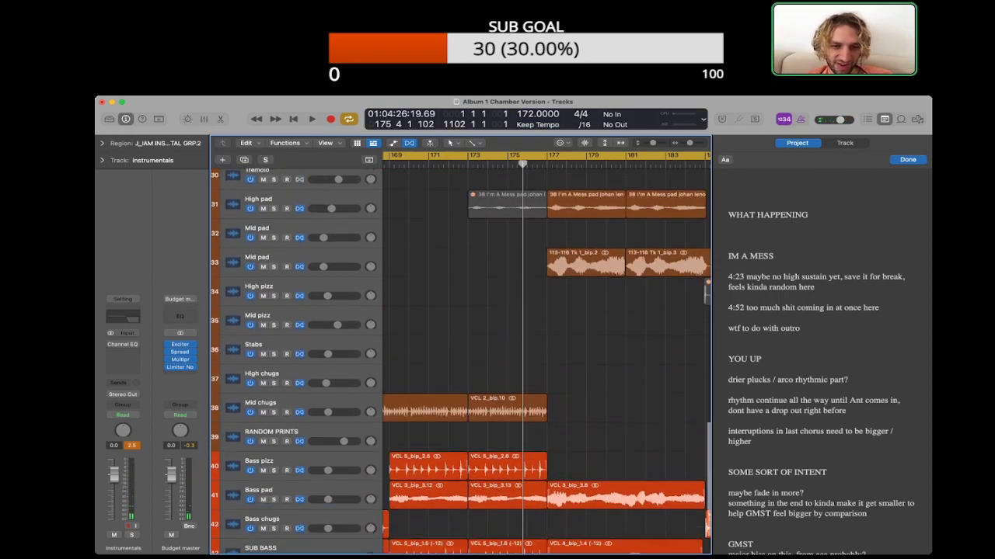
scroll(544, 357, "left", 2)
left_click(458, 396)
left_click(102, 142)
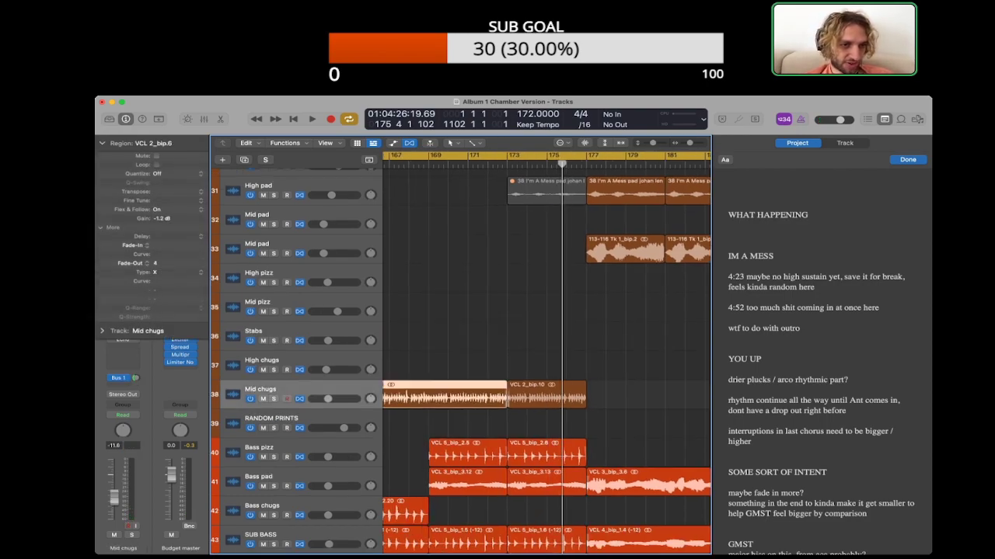
left_click(544, 395)
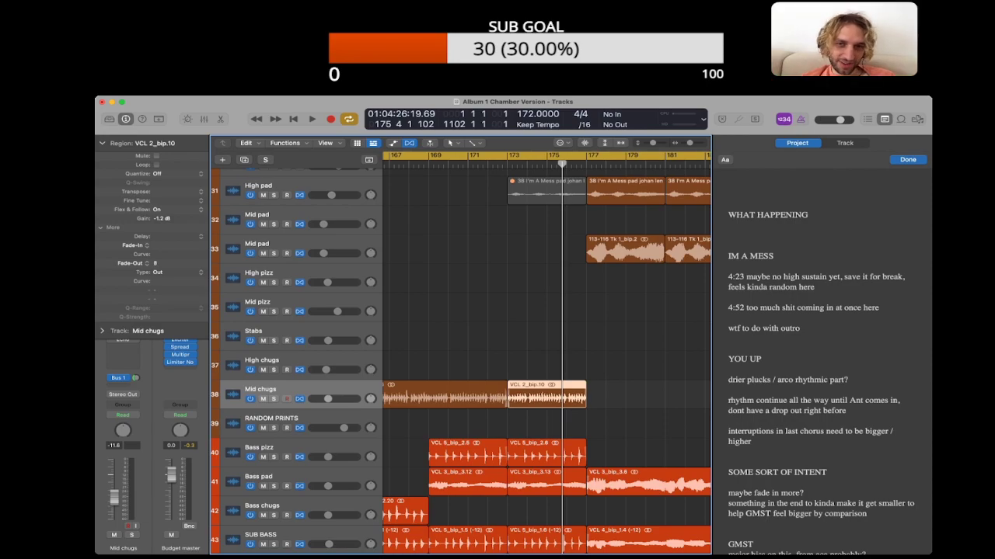
left_click(621, 388)
Step: Unmute and solo the instrumentals region, listen through the bar 177 transition, and restore its mute
scroll(590, 342, "up", 15)
left_click(543, 185)
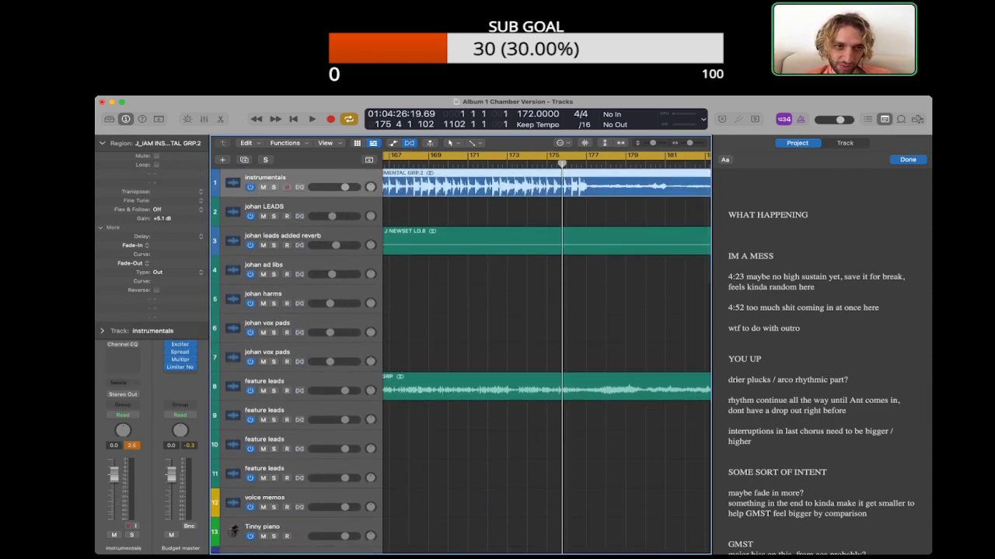
key("s")
key("space")
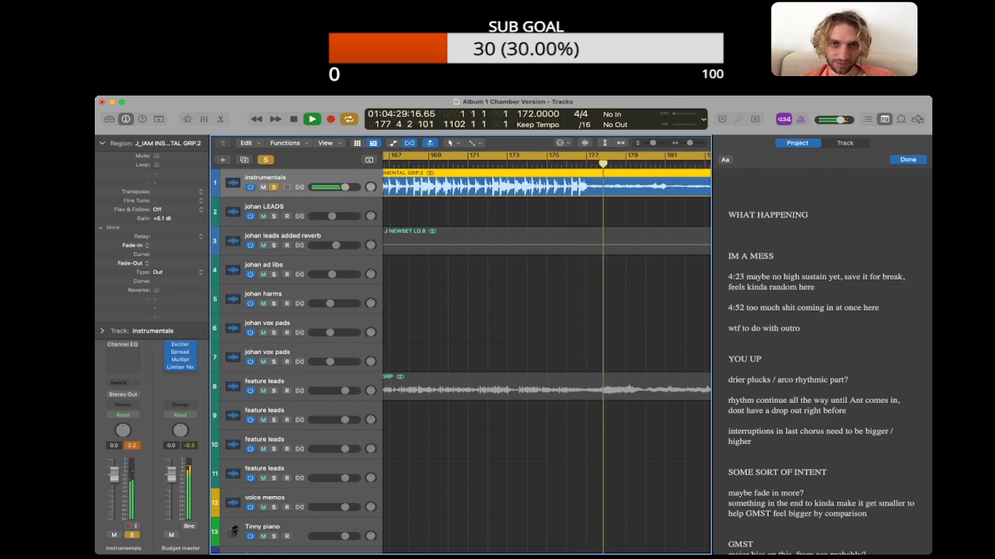
key("space")
key("s")
left_click(544, 242)
left_click(544, 212)
left_click(544, 185)
key("ctrl+m")
Step: Play the chamber arrangement across the bar 177 transition, focusing on the Mid chugs track
scroll(460, 360, "down", 15)
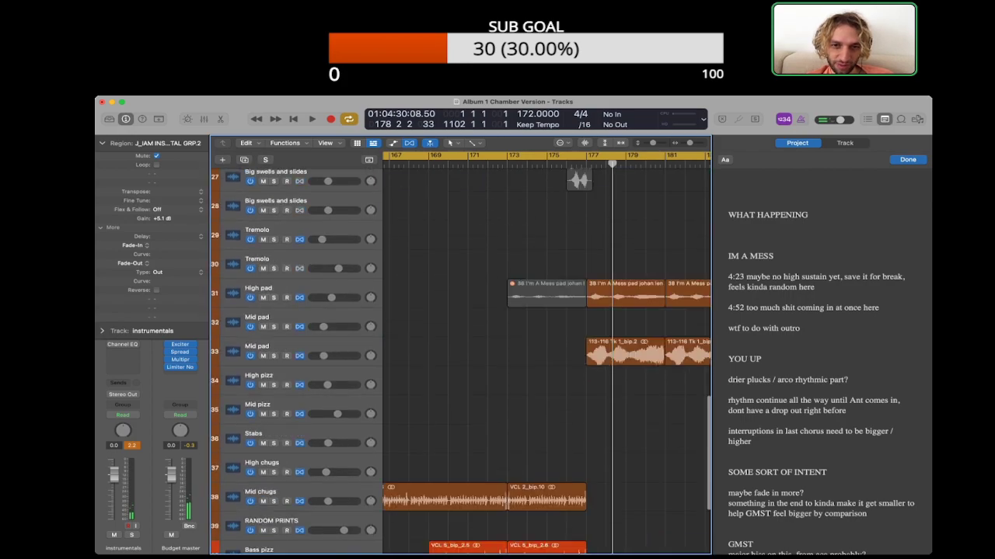
scroll(461, 360, "up", 3)
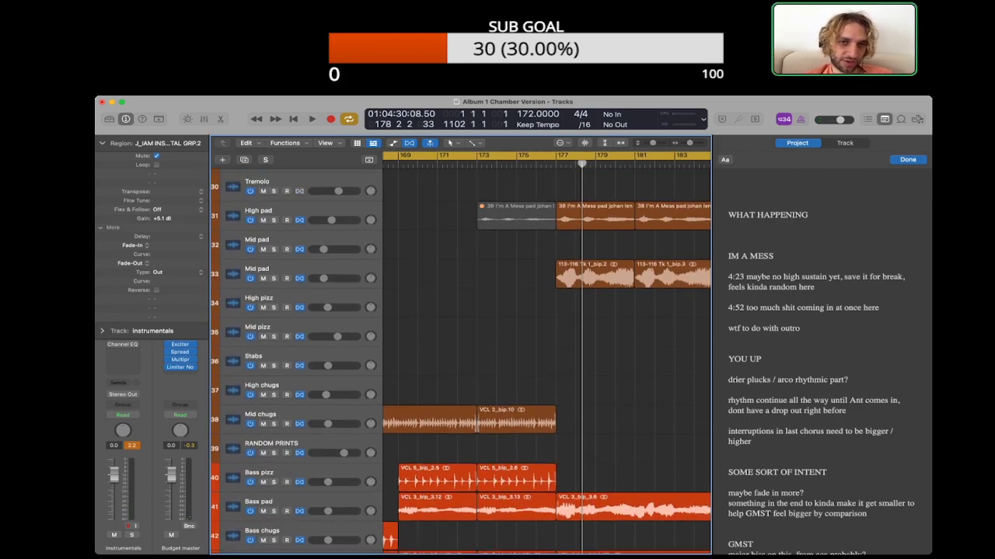
left_click(101, 143)
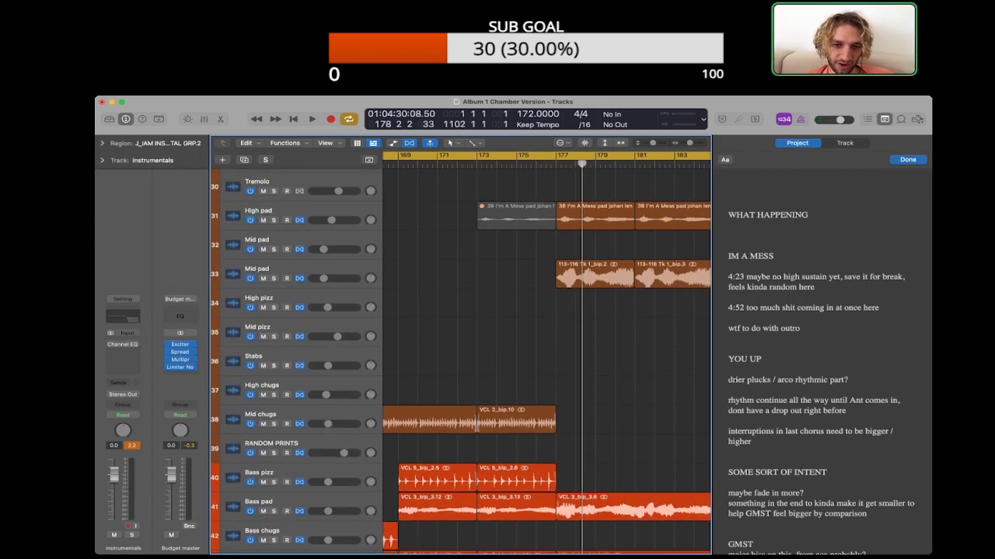
key("space")
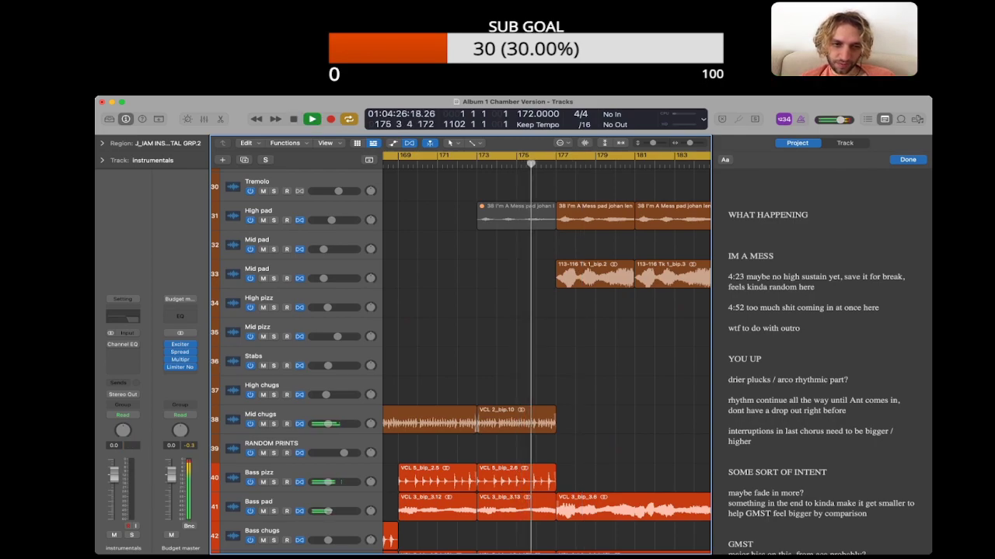
left_click(261, 415)
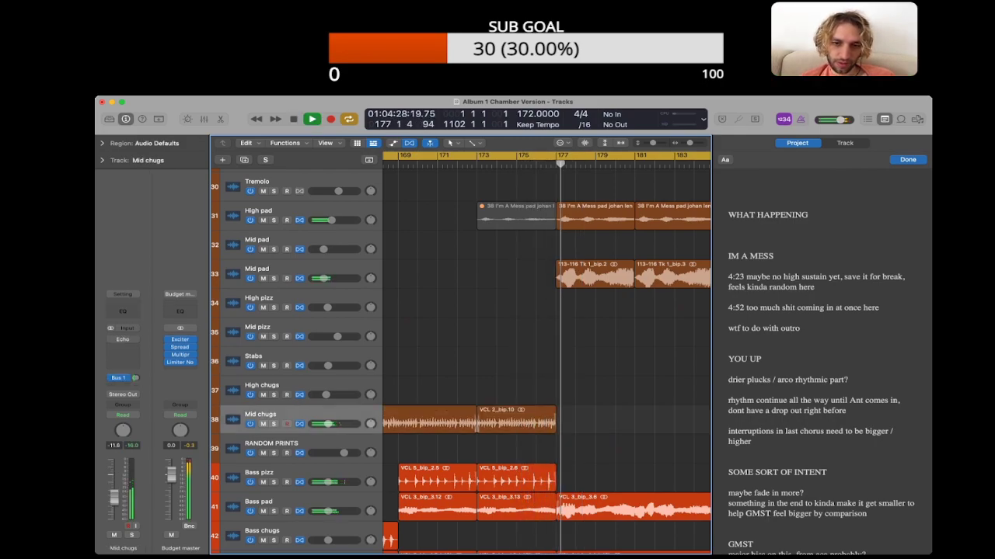
key("space")
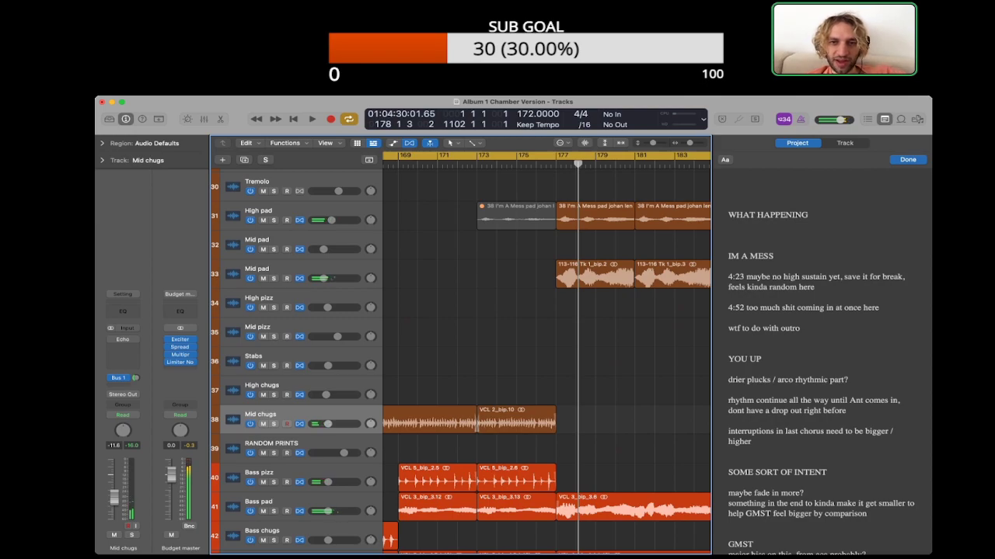
scroll(546, 353, "right", 1)
scroll(547, 353, "right", 1)
key("s")
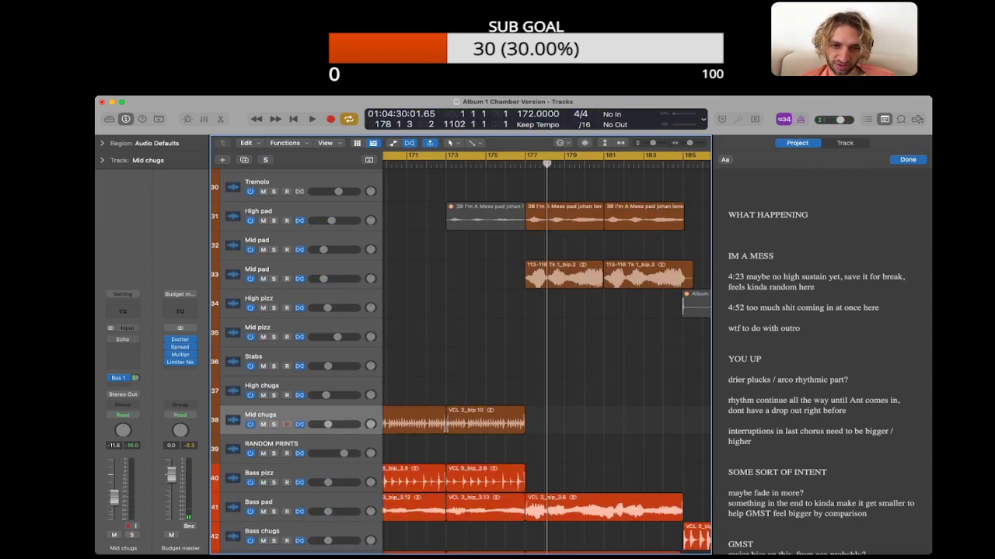
Step: Inspect the region settings of the High pad region at bar 177 and survey the surrounding string and bass tracks
left_click(485, 419)
left_click(575, 420)
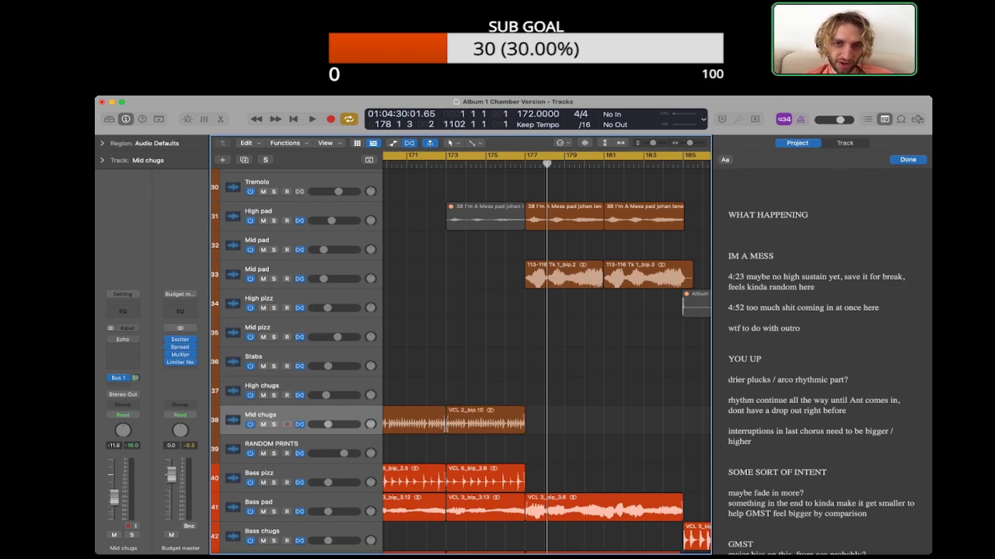
left_click(564, 218)
left_click(102, 143)
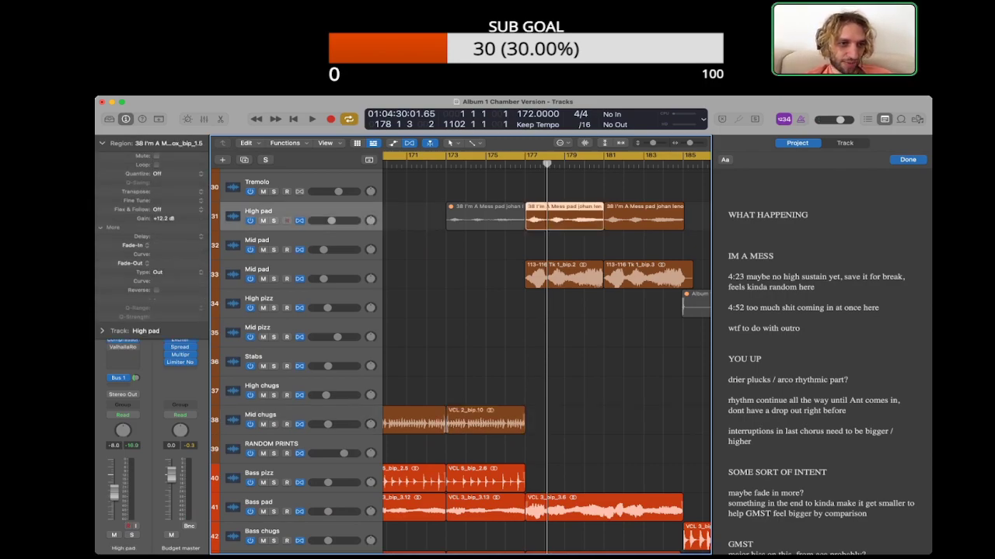
left_click(564, 247)
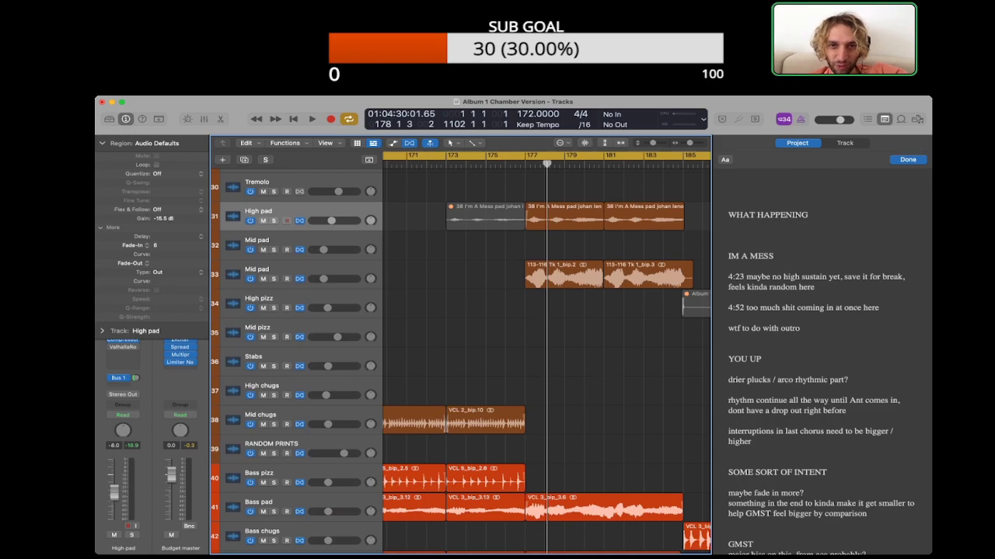
key("period")
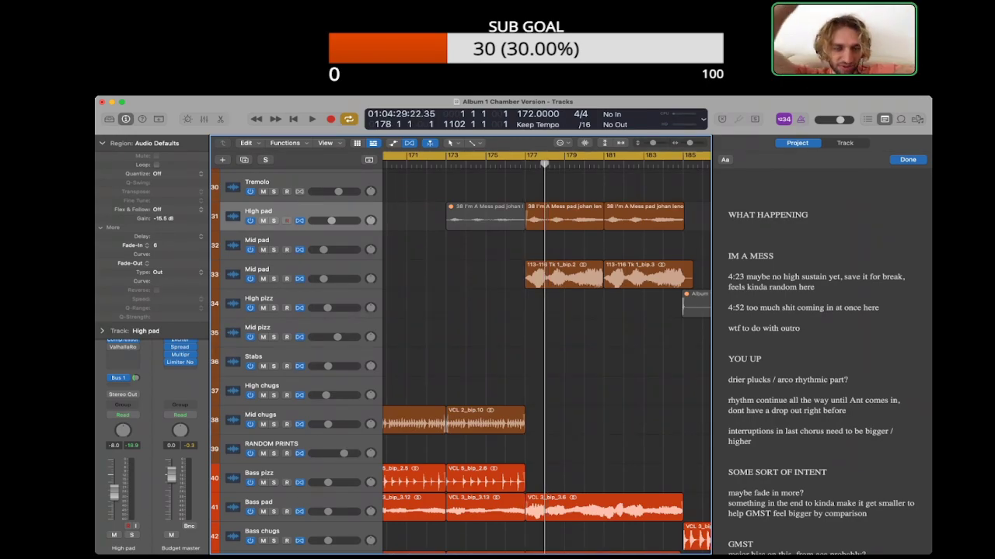
scroll(544, 357, "down", 3)
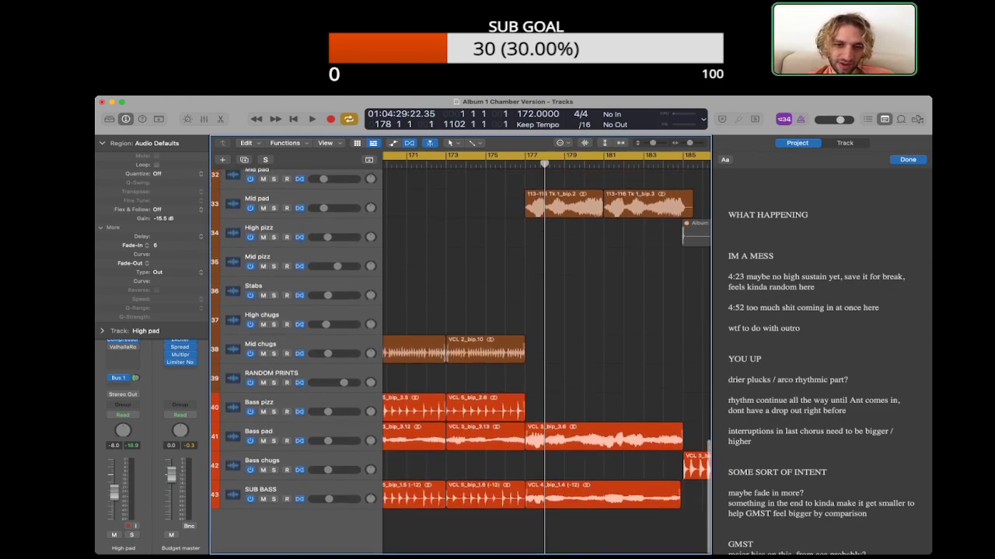
scroll(544, 357, "up", 3)
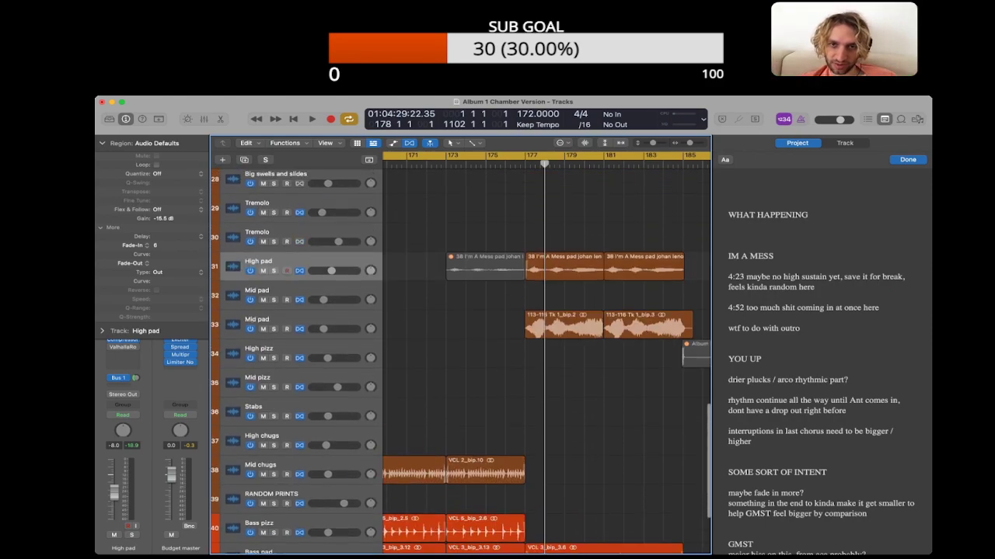
scroll(460, 362, "down", 3)
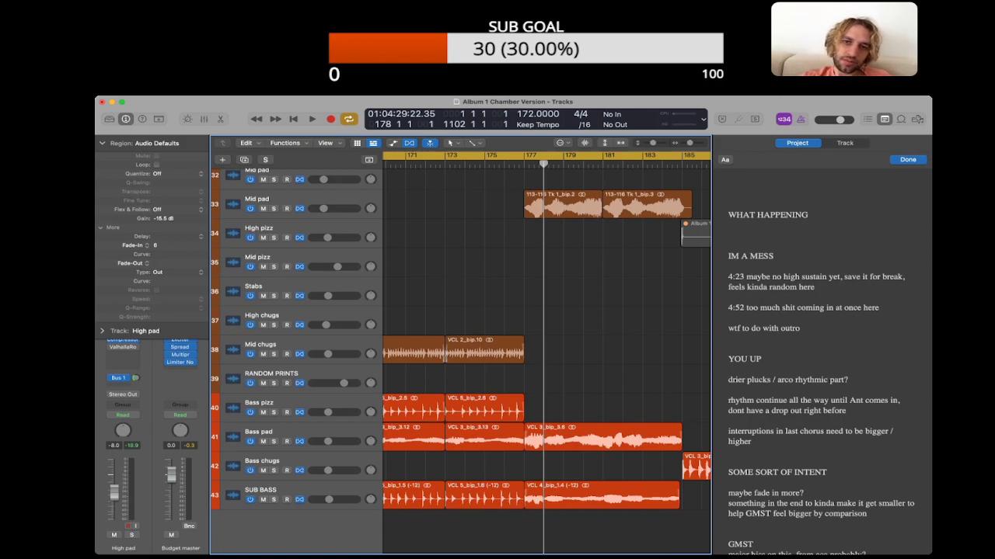
Step: Inspect the region settings of the Mid pad regions at bars 177 and 181
left_click(563, 205)
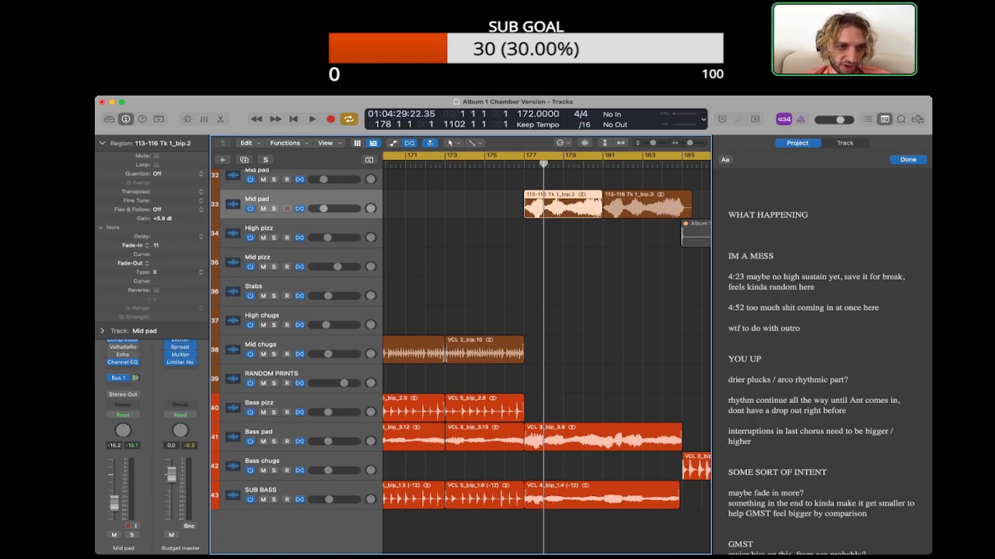
left_click(575, 264)
scroll(575, 264, "right", 3)
left_click(592, 205)
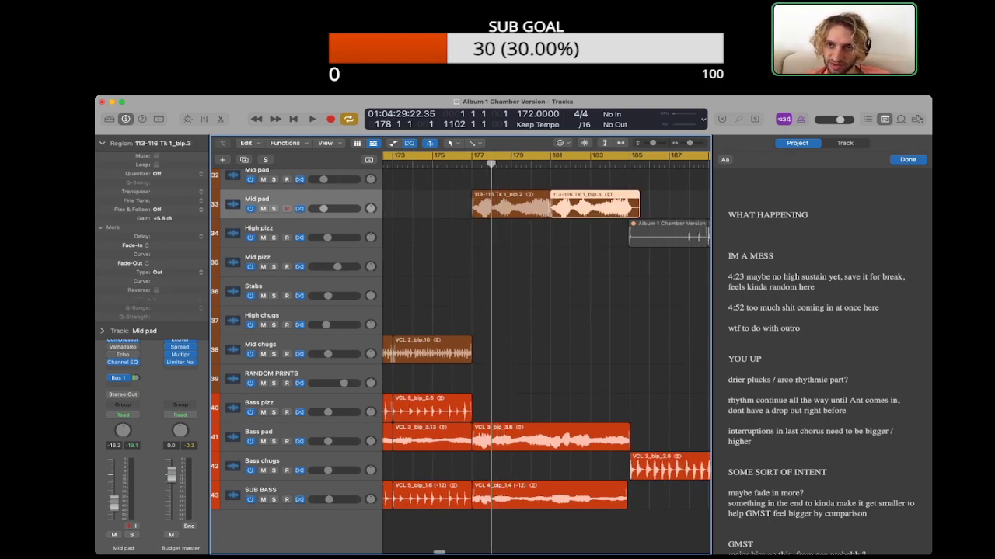
left_click(587, 264)
scroll(586, 264, "right", 1)
scroll(587, 264, "right", 2)
scroll(587, 264, "left", 4)
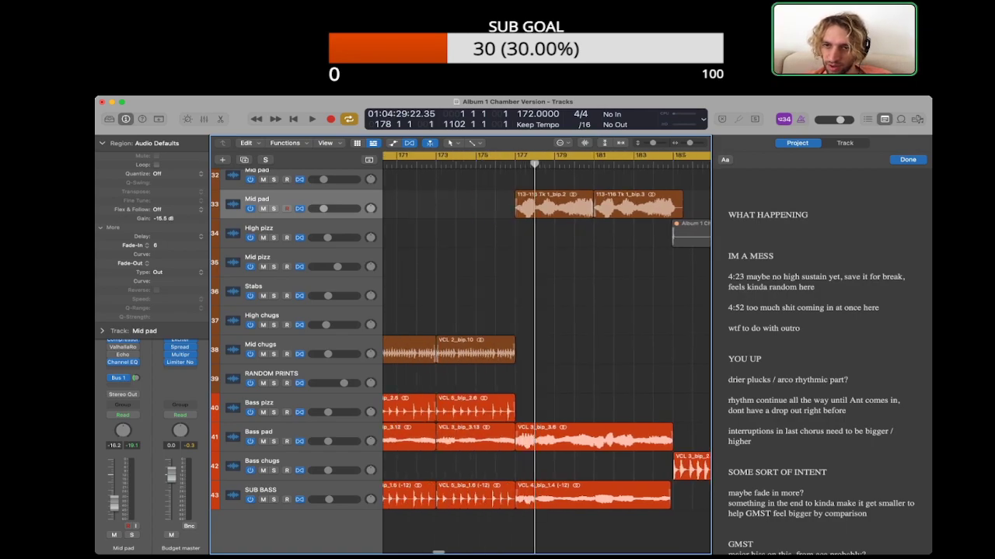
Step: Delete the 4:23 high sustain note and its blank line from the IM A MESS project notes
triple_click(808, 278)
key("BackSpace")
key("BackSpace")
Step: Move on to bar 193 and listen to the parts entering around 4:52
scroll(547, 331, "right", 6)
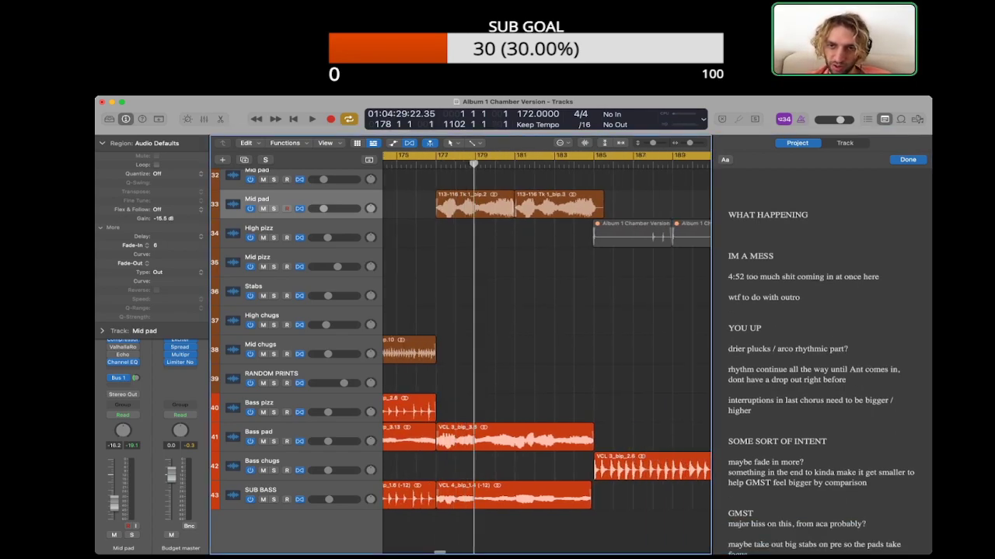
scroll(547, 331, "left", 4)
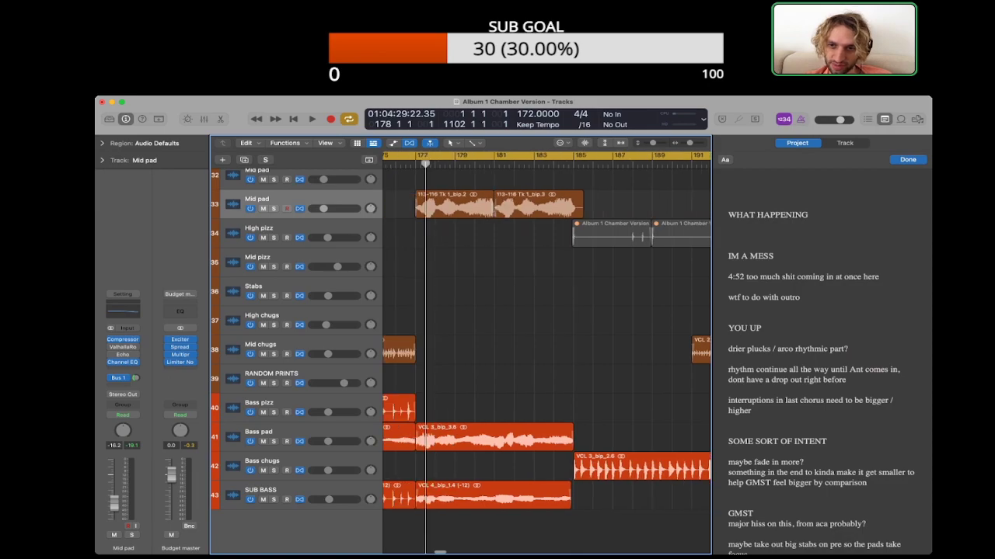
key("super+Left")
key("super+Left")
scroll(547, 331, "right", 2)
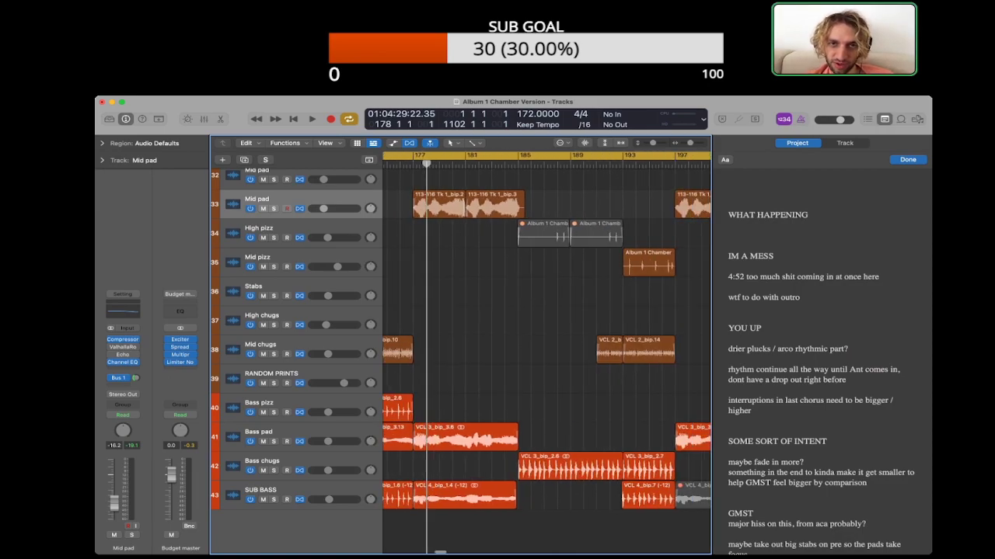
key("period")
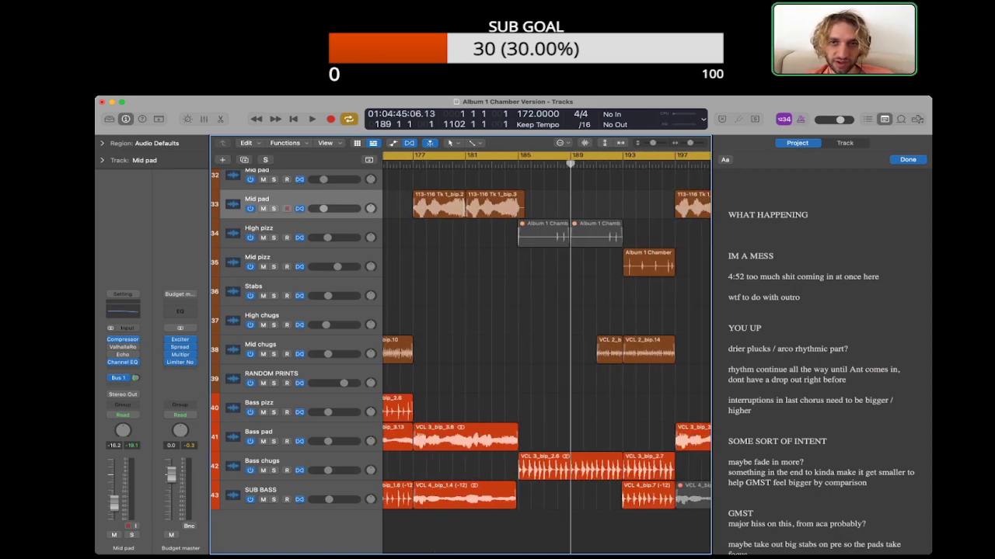
key("period")
scroll(547, 354, "right", 4)
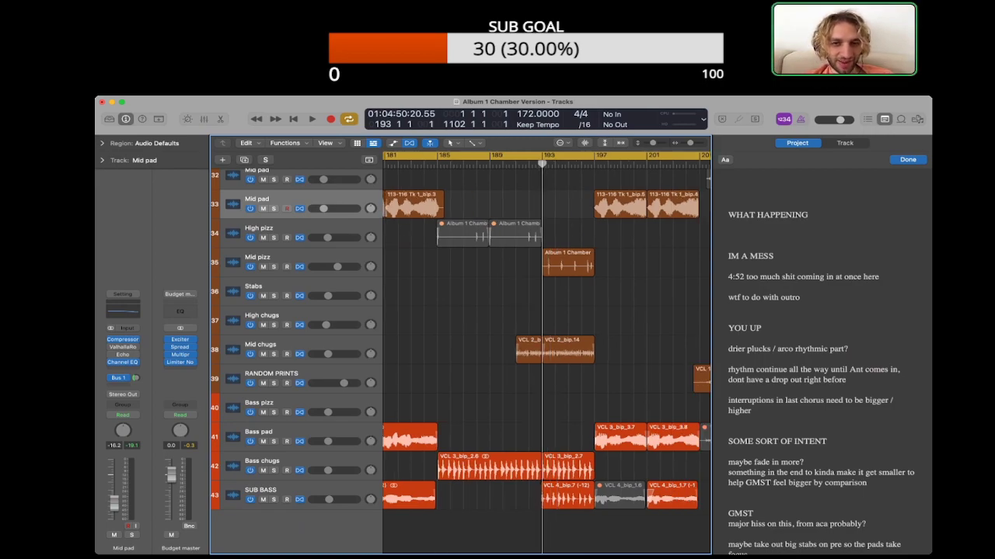
key("space")
scroll(461, 357, "up", 3)
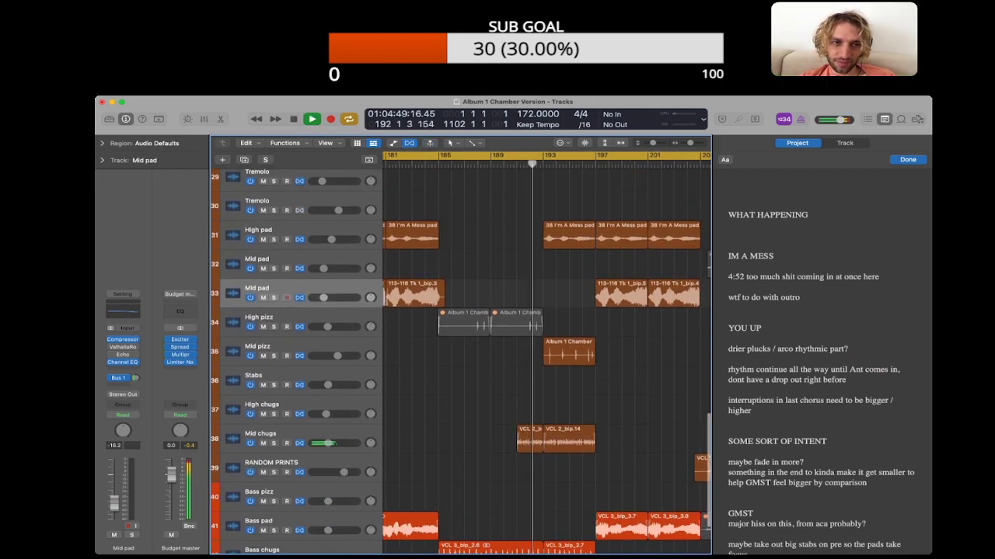
scroll(461, 357, "down", 3)
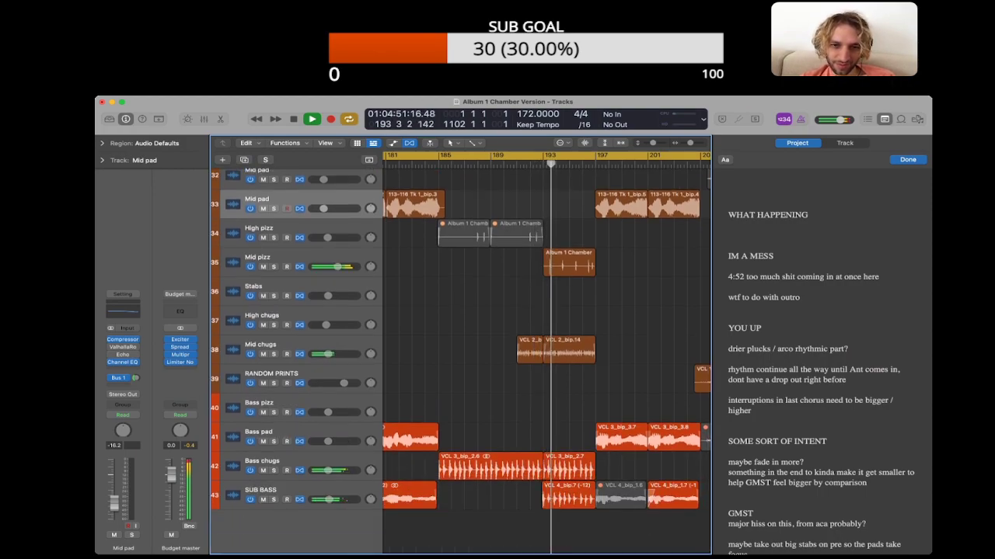
key("space")
Step: Examine which regions start at bar 193, checking the High pad, Mid pizz and SUB BASS tracks
scroll(461, 357, "up", 3)
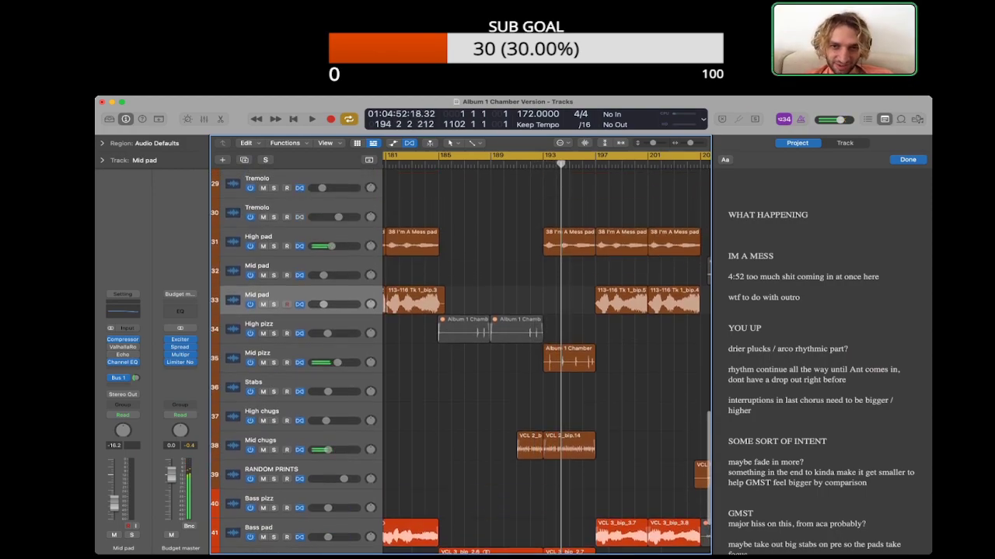
left_click(569, 243)
left_click(569, 359)
scroll(569, 359, "down", 3)
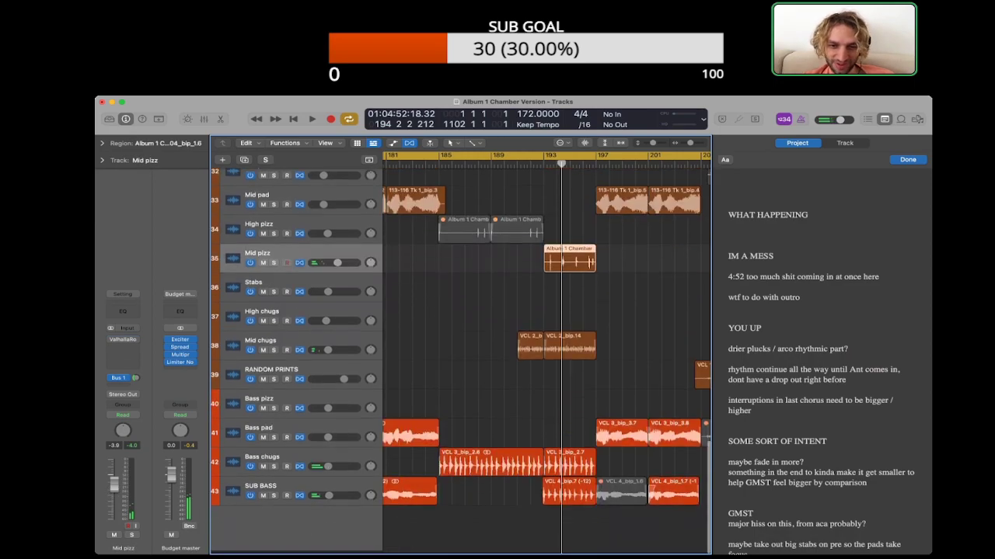
left_click(568, 496)
scroll(544, 357, "up", 20)
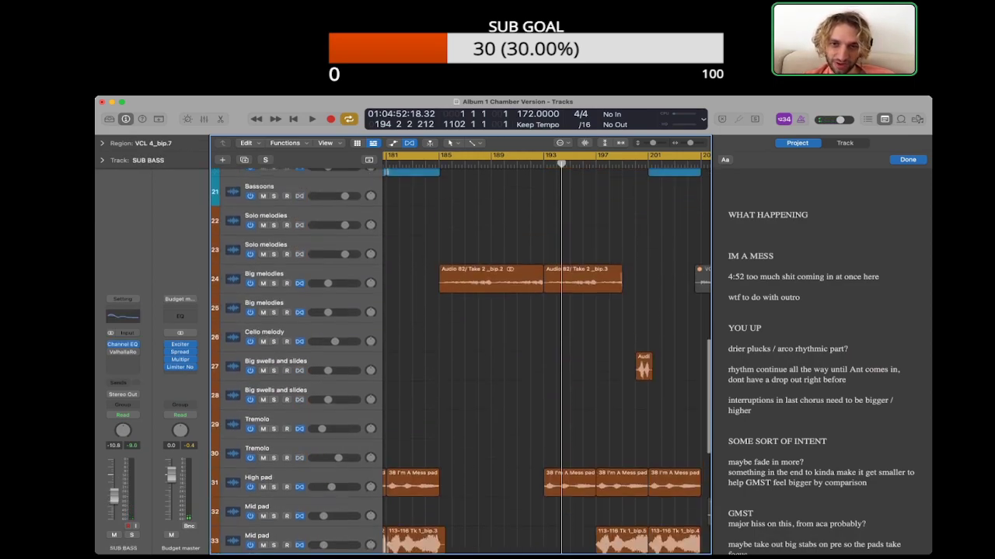
scroll(544, 358, "down", 20)
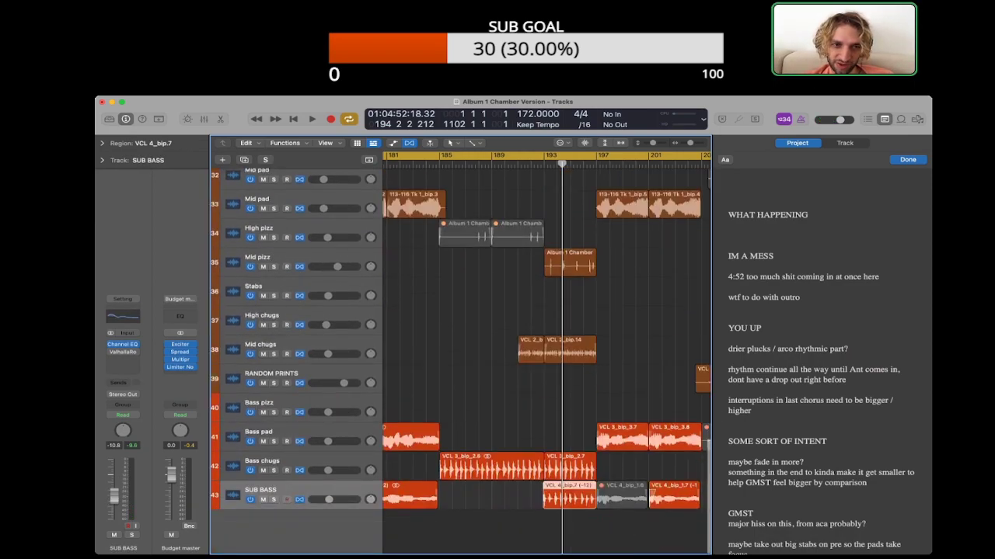
Step: Mute the Mid pizz region at bar 193 and listen to the entrance without it
left_click(569, 263)
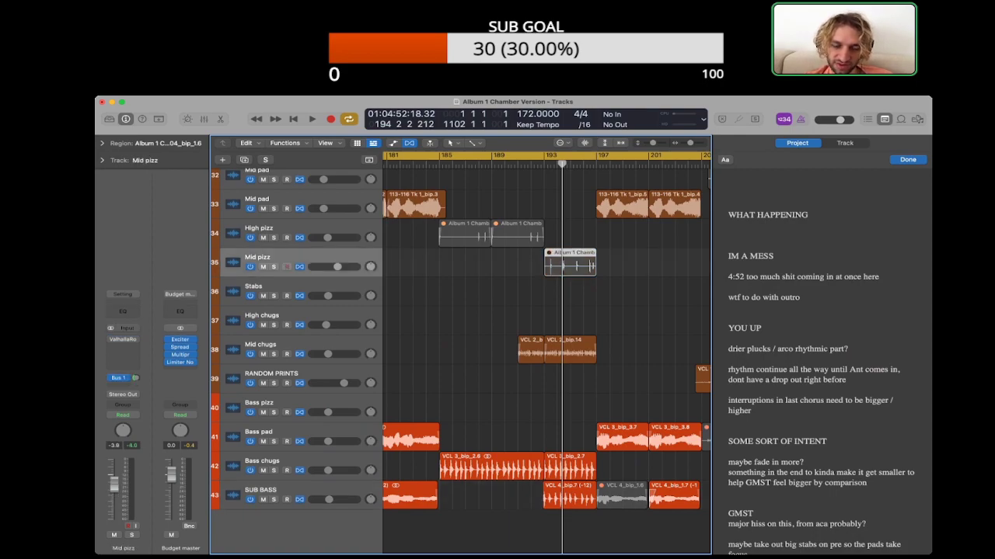
key("space")
scroll(544, 357, "up", 3)
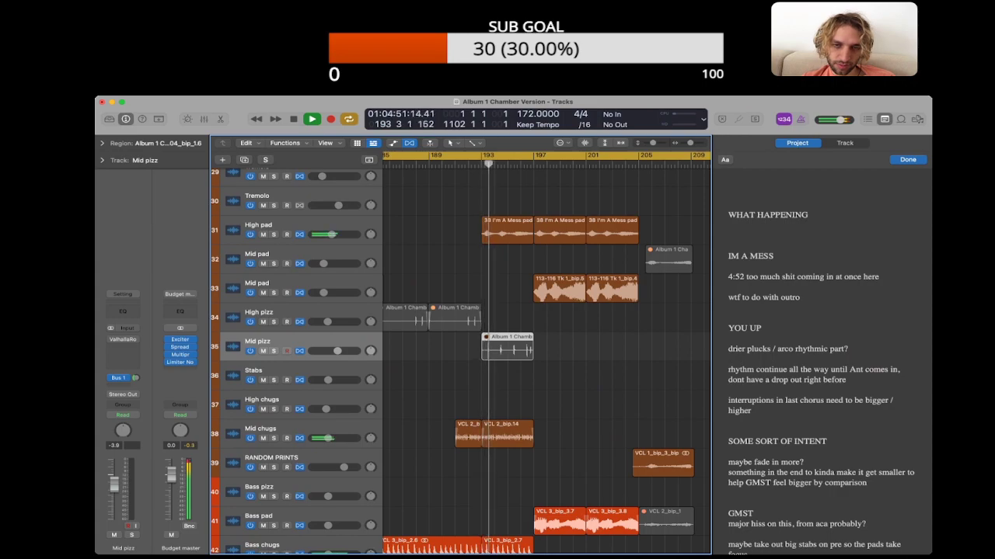
key("space")
Step: Mute the High pad region at bar 193 and unmute the Mid pizz region there
left_click(507, 231)
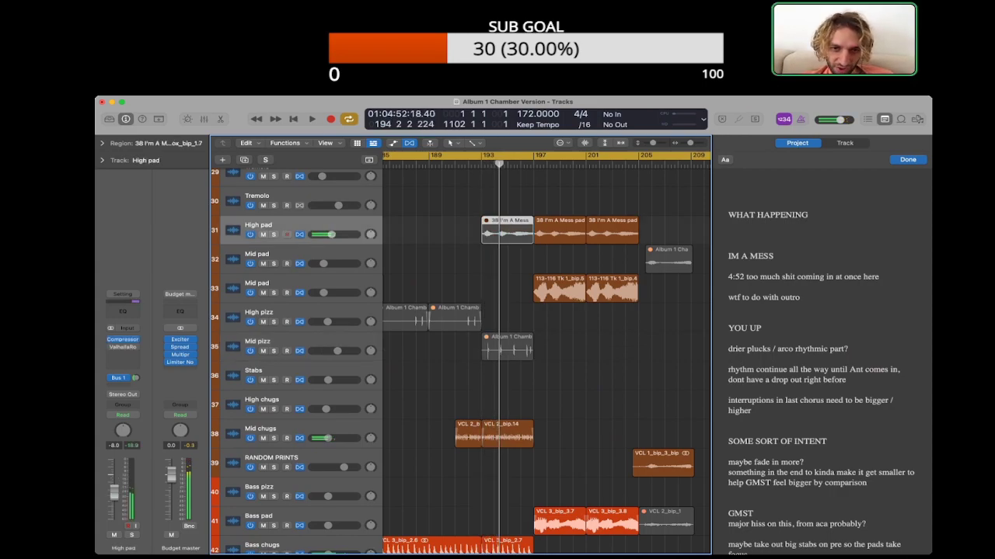
left_click(508, 348)
left_click(507, 289)
left_click(507, 231)
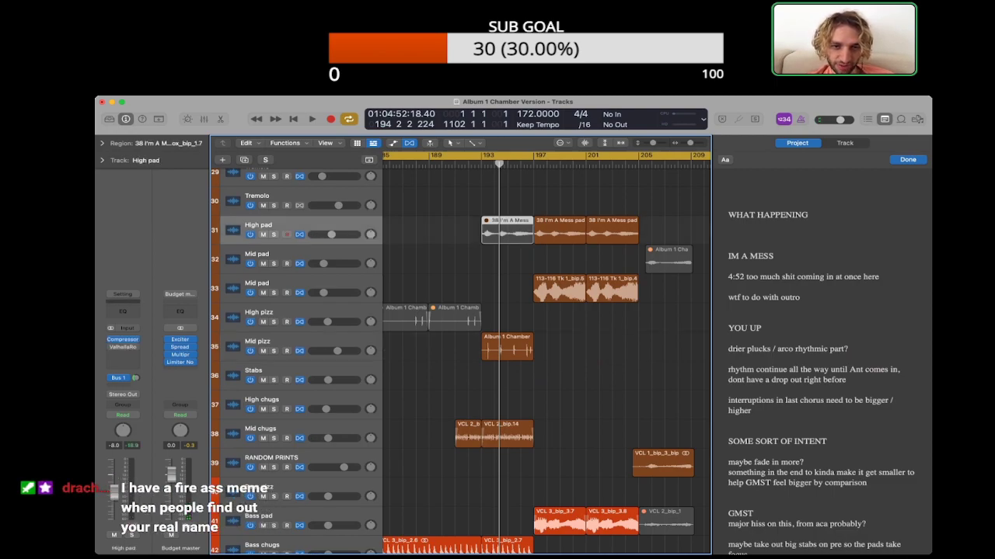
Step: Listen through bars 192 to 196, muting the Mid pizz track for comparison and unmuting it again
key("space")
left_click(260, 429)
left_click(420, 434)
scroll(419, 434, "down", 1)
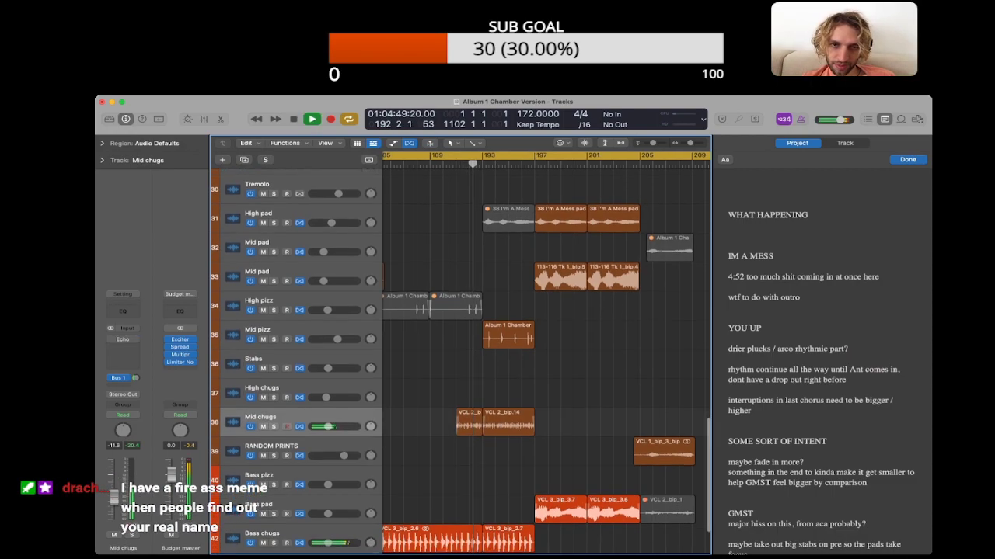
scroll(419, 357, "down", 2)
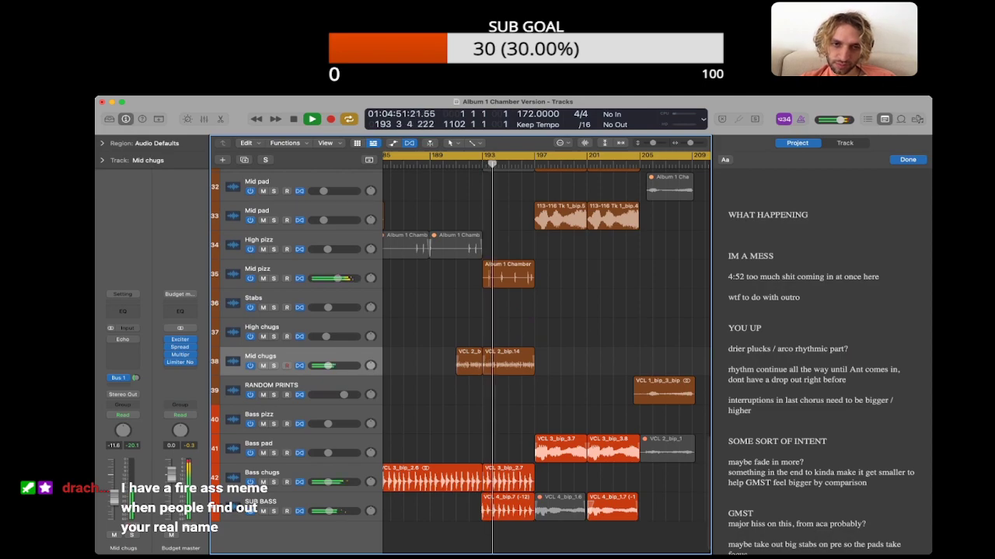
left_click(262, 278)
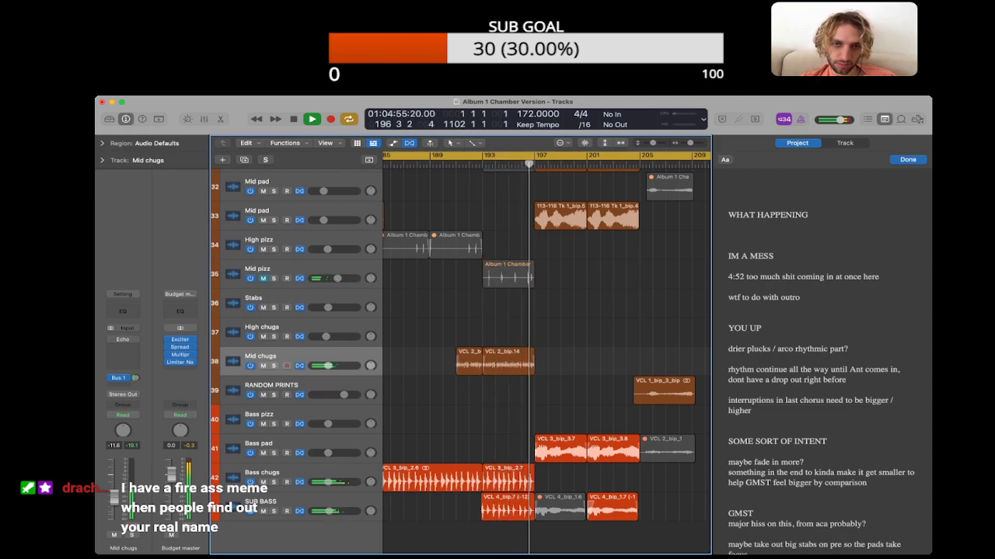
left_click(263, 278)
Step: Mute the Mid pizz region at bar 193 and listen through the passage to bar 199
left_click(509, 276)
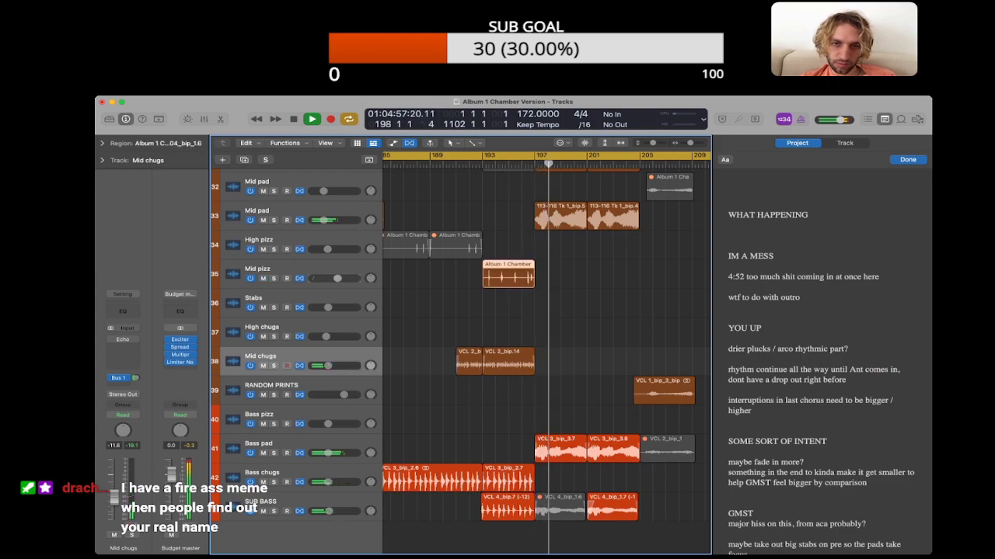
key("ctrl+m")
left_click(456, 164)
key("space")
scroll(546, 354, "left", 1)
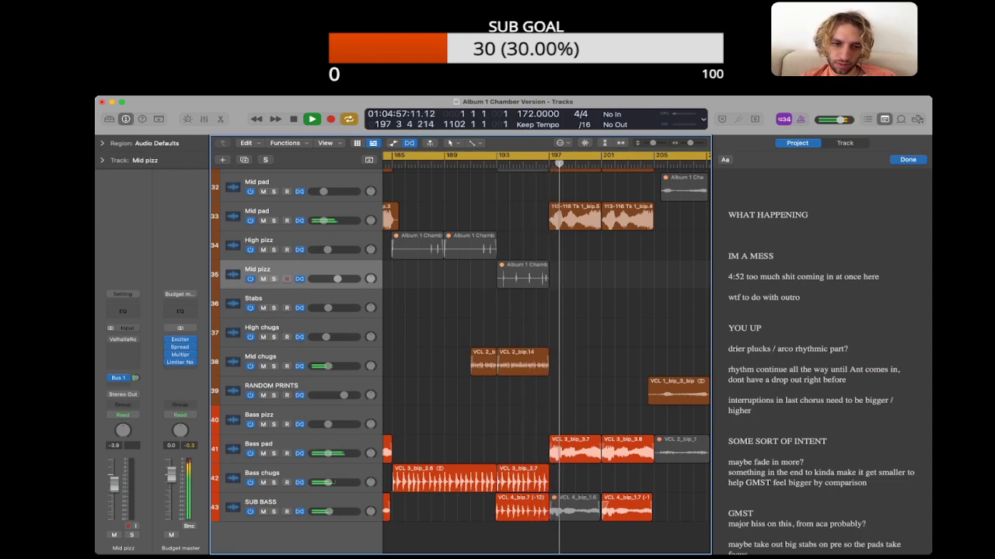
left_click(278, 445)
left_click(466, 449)
key("space")
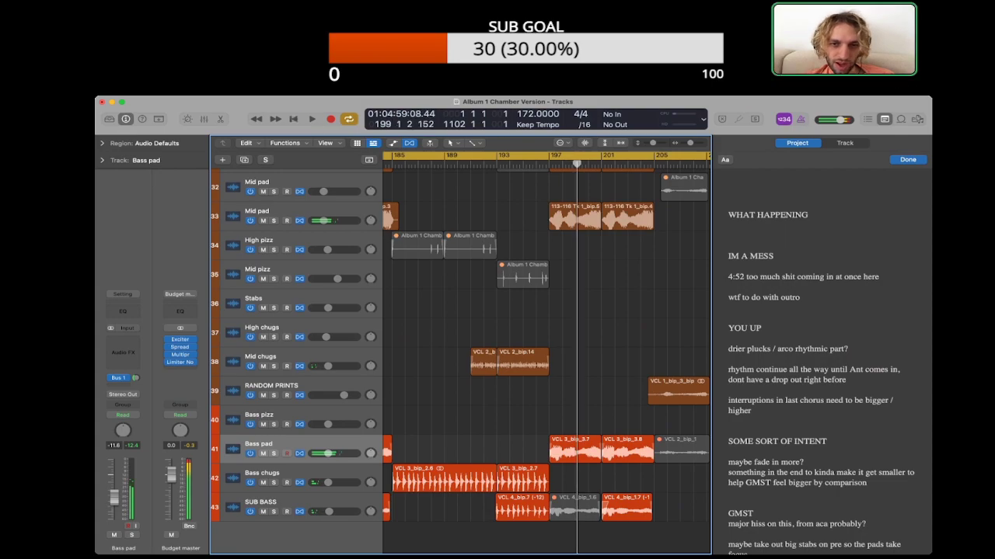
Step: Review the muted Mid pizz and High pad regions at bar 193 against the surrounding tracks
scroll(466, 358, "up", 2)
left_click(523, 320)
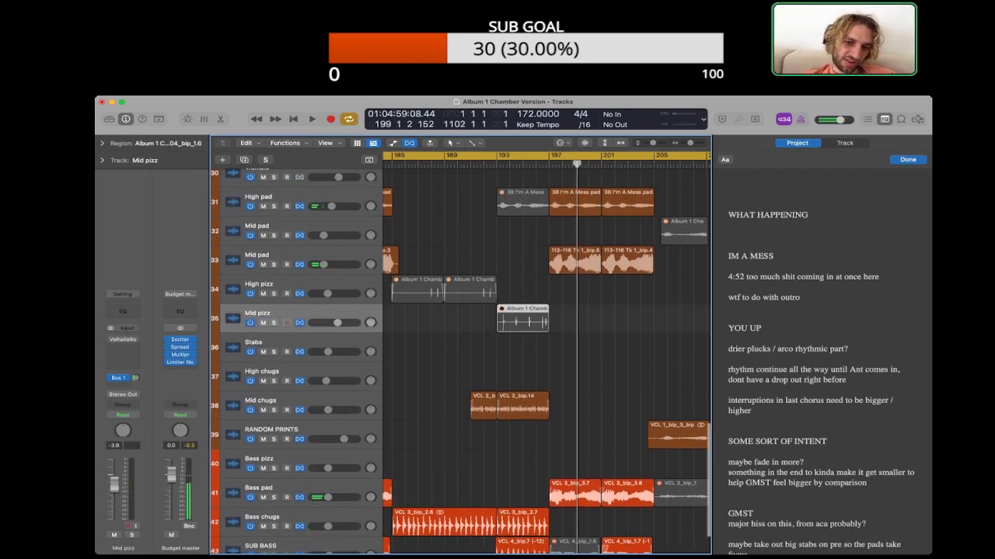
scroll(466, 358, "down", 2)
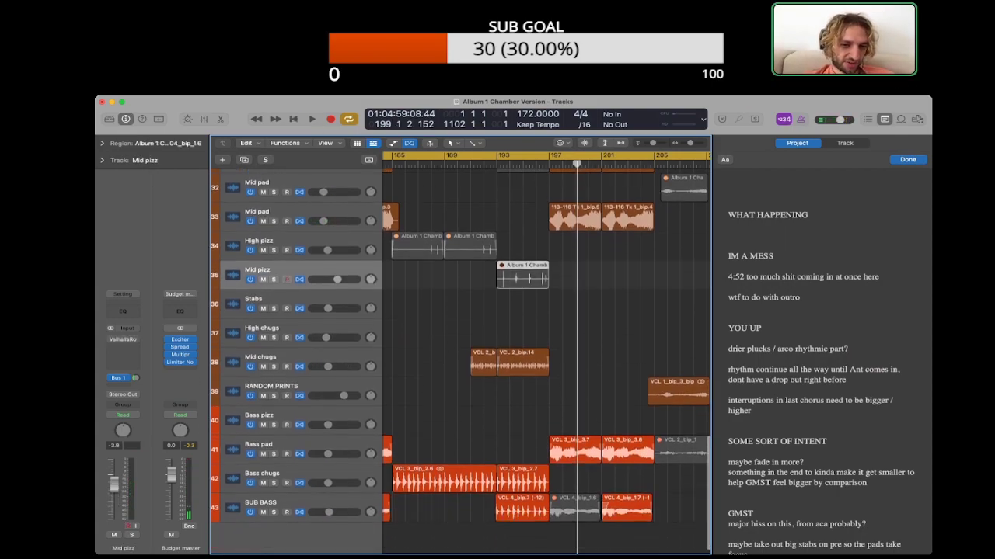
scroll(544, 358, "up", 3)
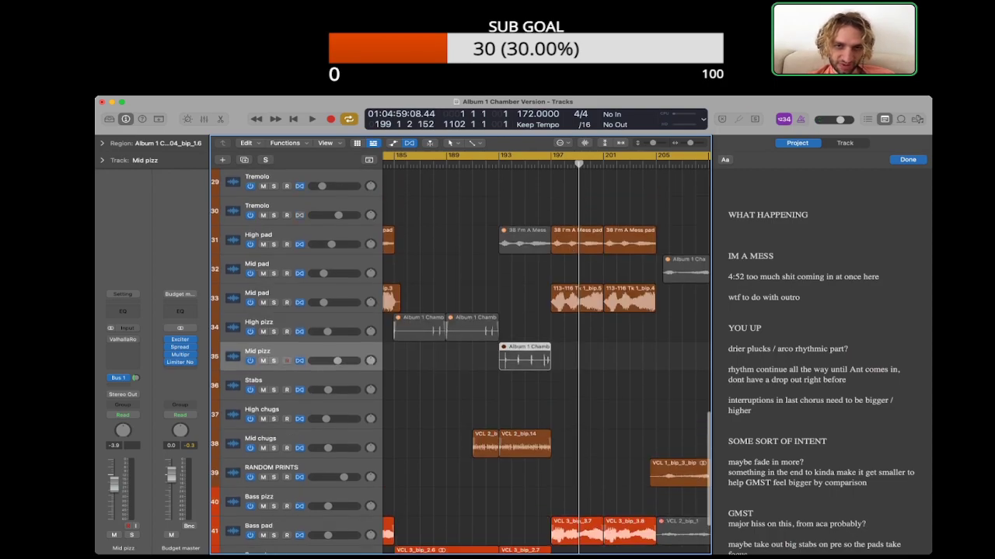
left_click(525, 240)
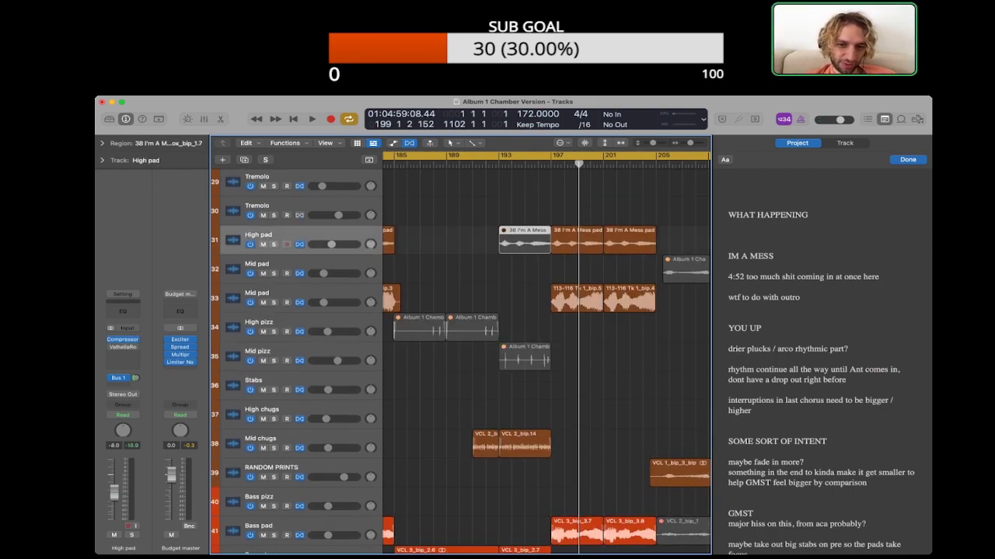
Step: Delete the 4:52 note from the IM A MESS section of the project notes
scroll(544, 357, "down", 4)
scroll(544, 357, "up", 4)
scroll(544, 357, "down", 4)
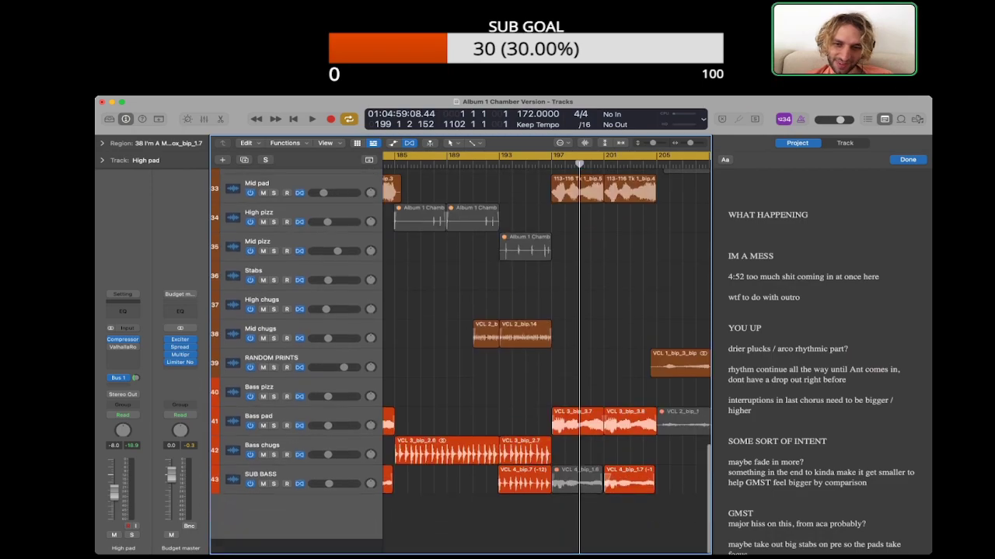
scroll(544, 358, "up", 1)
left_click(544, 388)
scroll(544, 358, "right", 2)
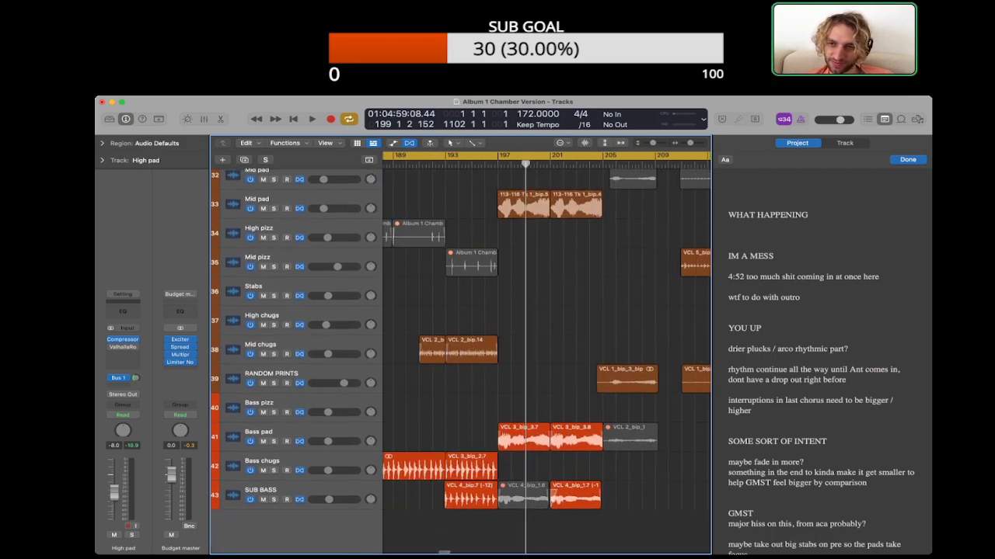
left_click(729, 288)
triple_click(781, 277)
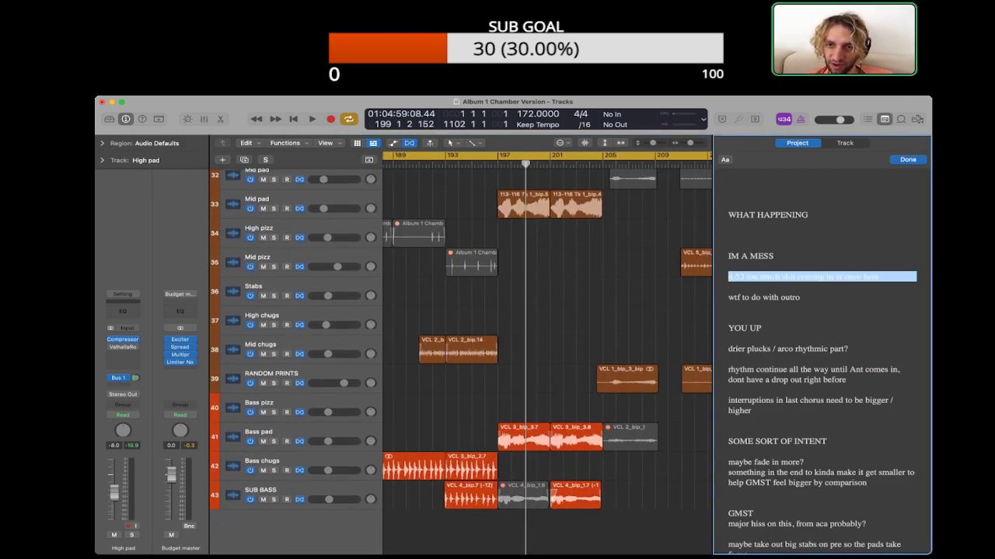
key("BackSpace")
key("BackSpace")
Step: Select the RANDOM PRINTS track and listen through the outro from about bar 199 to bar 209
left_click(544, 388)
scroll(544, 358, "right", 1)
scroll(544, 357, "right", 3)
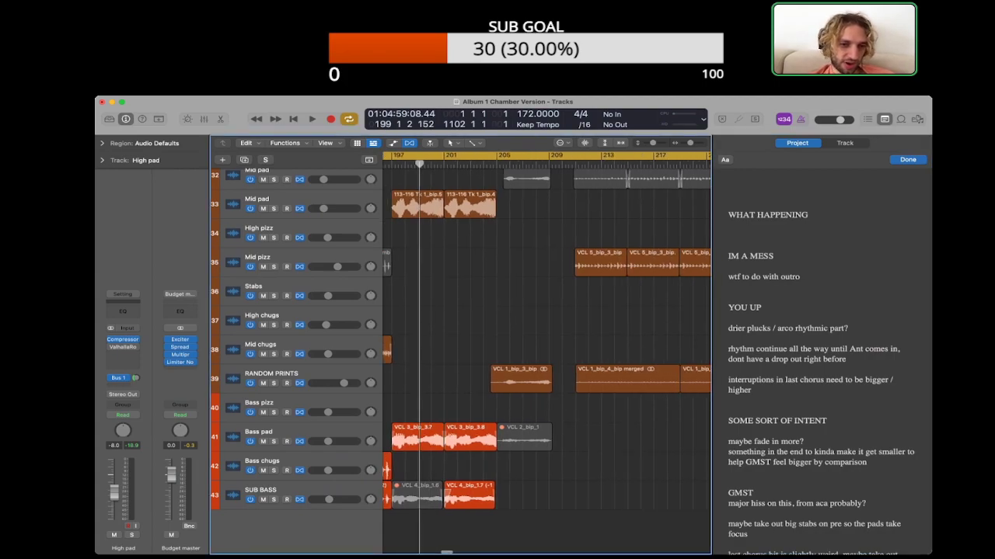
left_click(271, 374)
left_click(536, 404)
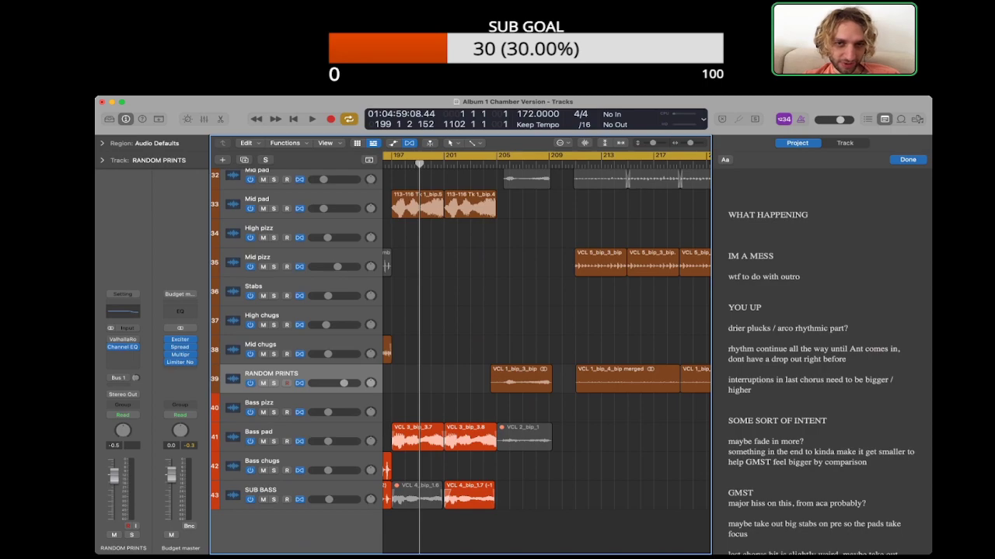
key("space")
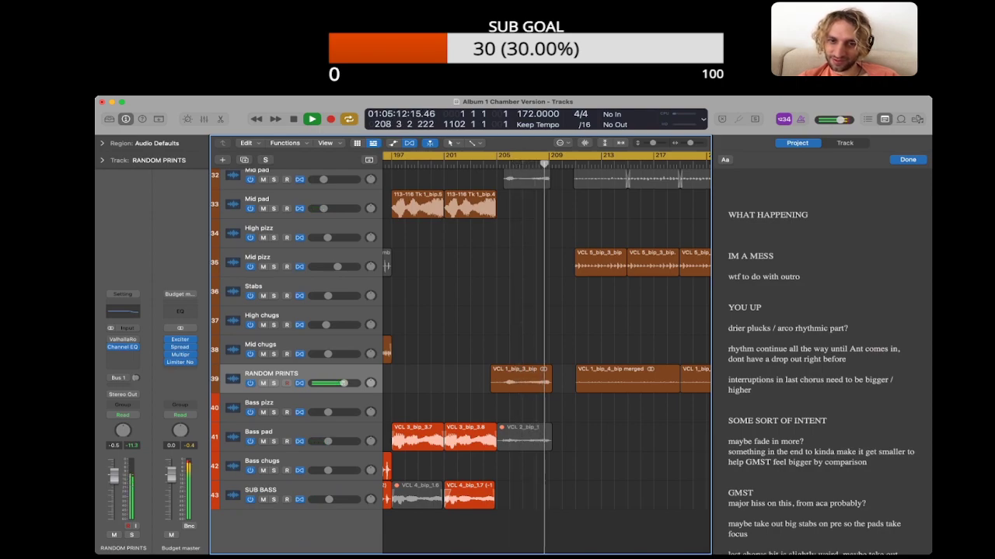
key("space")
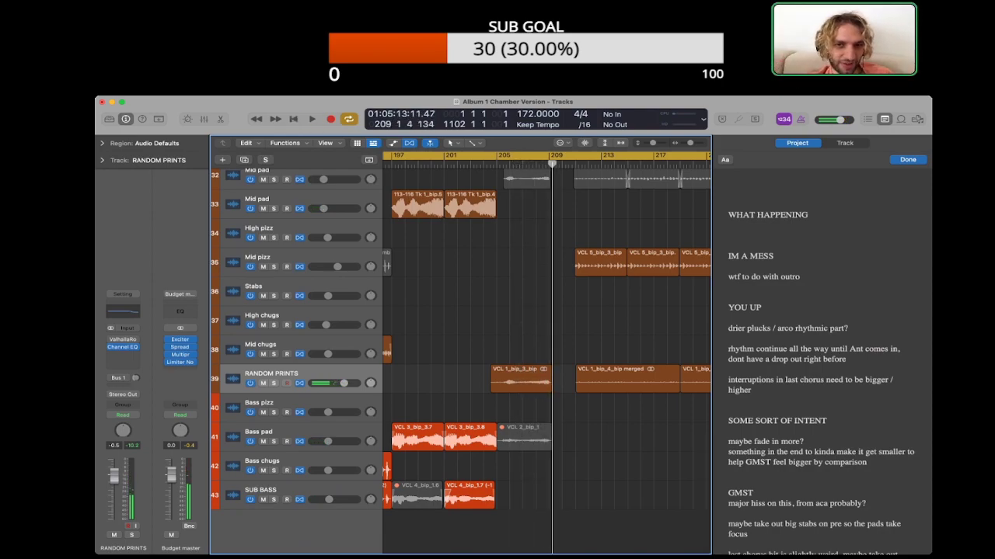
scroll(546, 357, "up", 10)
scroll(546, 357, "down", 10)
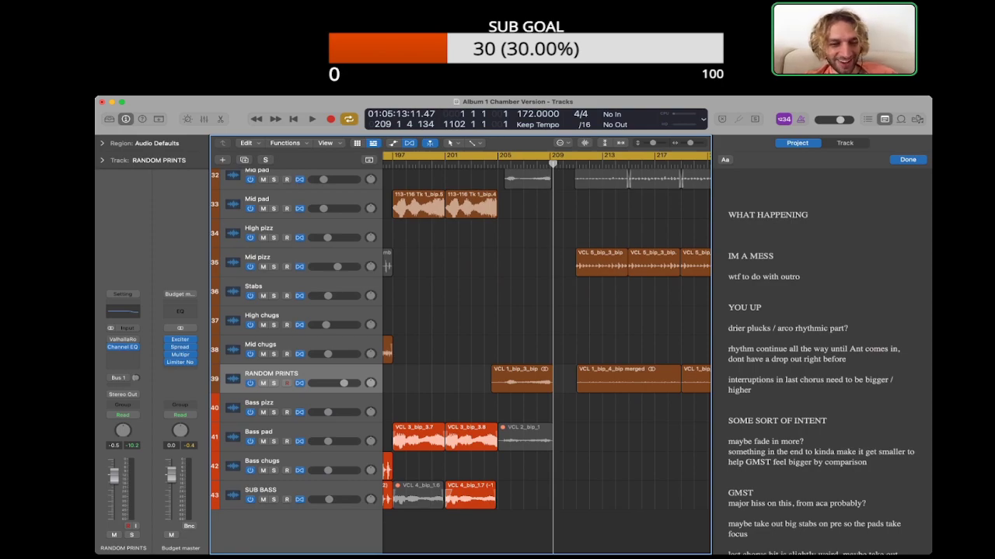
Step: Try trimming the start of the RANDOM PRINTS region VCL 1_bip_3_bip to just after bar 206, and audition it
left_click_drag(491, 380, 515, 381)
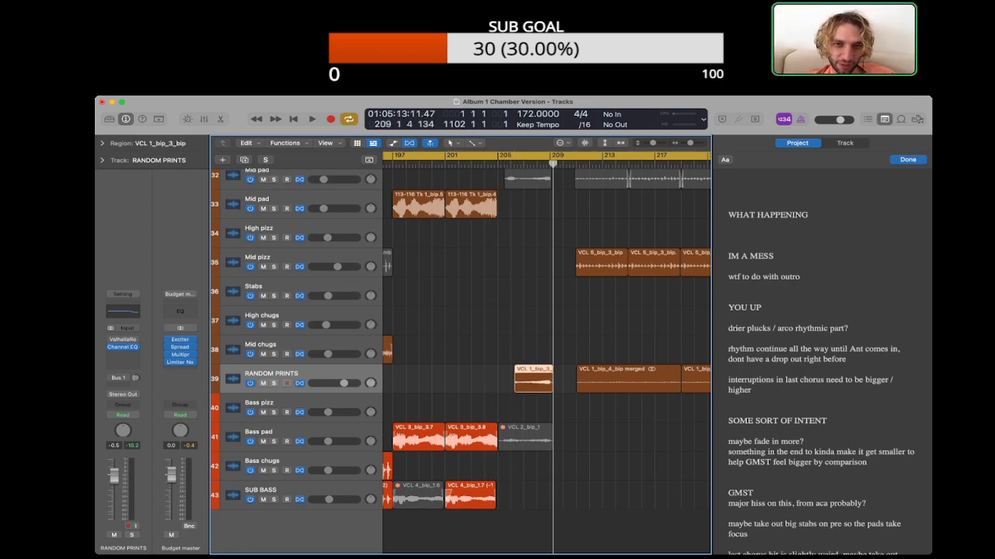
key("shift+space")
key("super+Right")
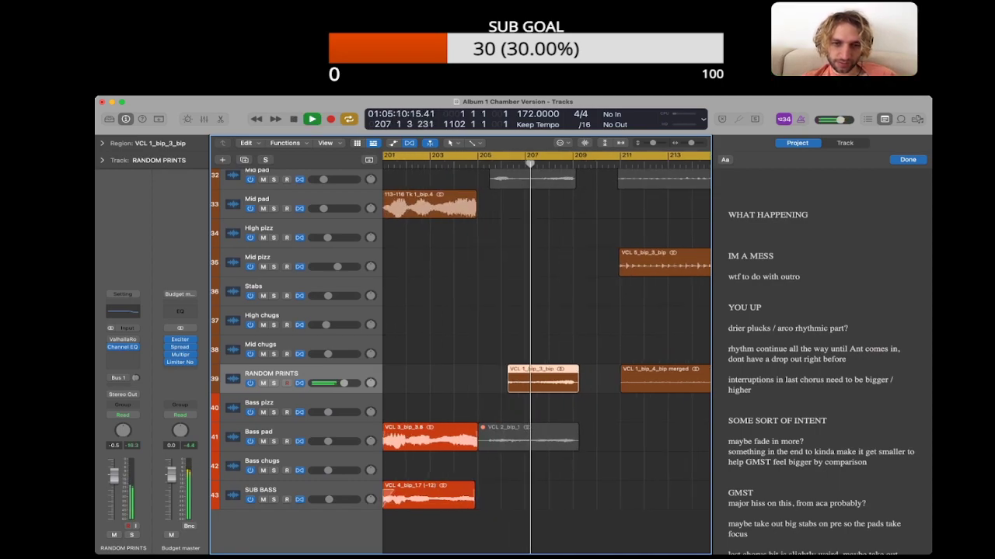
key("super+Right")
key("space")
Step: Extend the start of region VCL 1_bip_3_bip back to about the middle of bar 205 and audition it to bar 209
left_click_drag(496, 379, 474, 379)
key("shift+space")
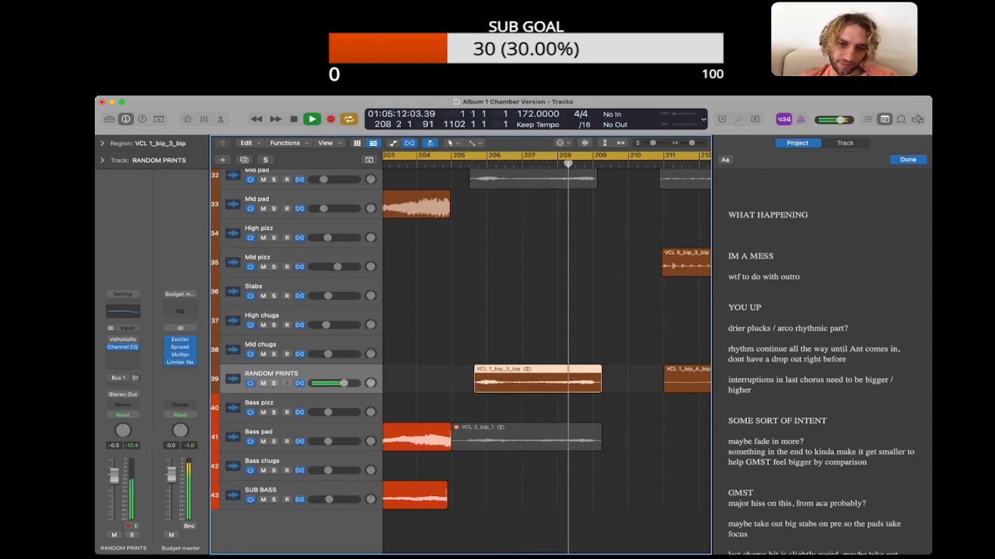
key("space")
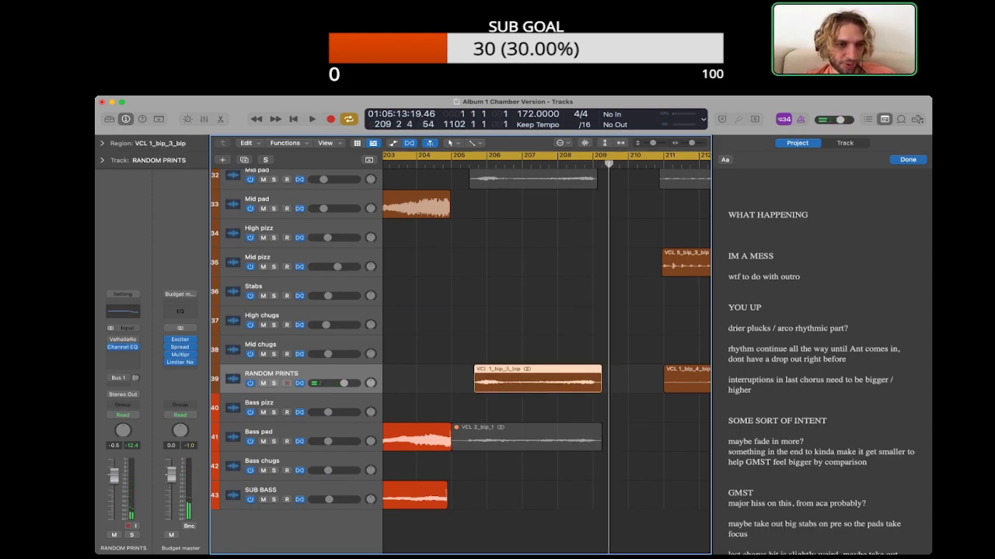
Step: Replay the outro from the start of region VCL 1_bip_3_bip to just past bar 209
key("super+Left")
key("super+Left")
key("super+Left")
key("super+Left")
key("super+Left")
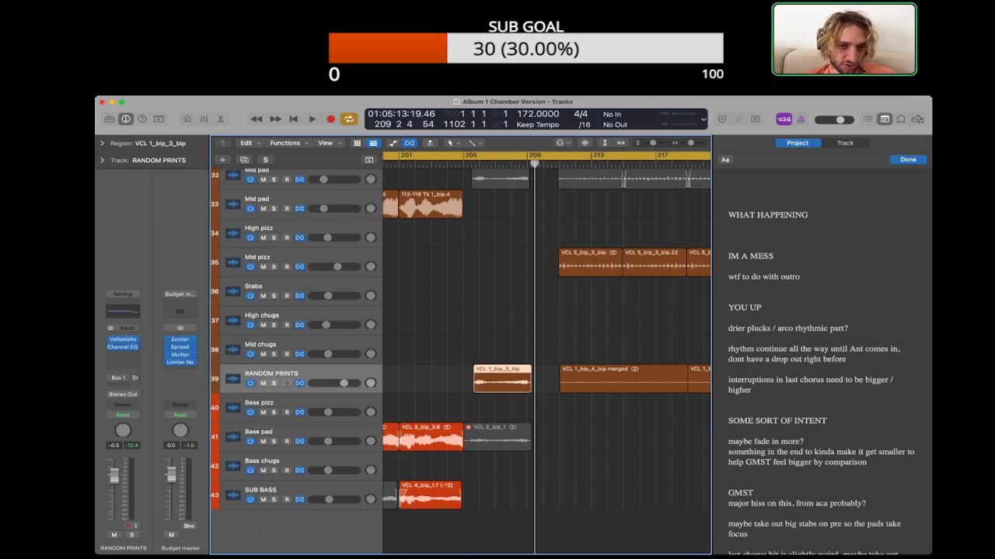
key("shift+space")
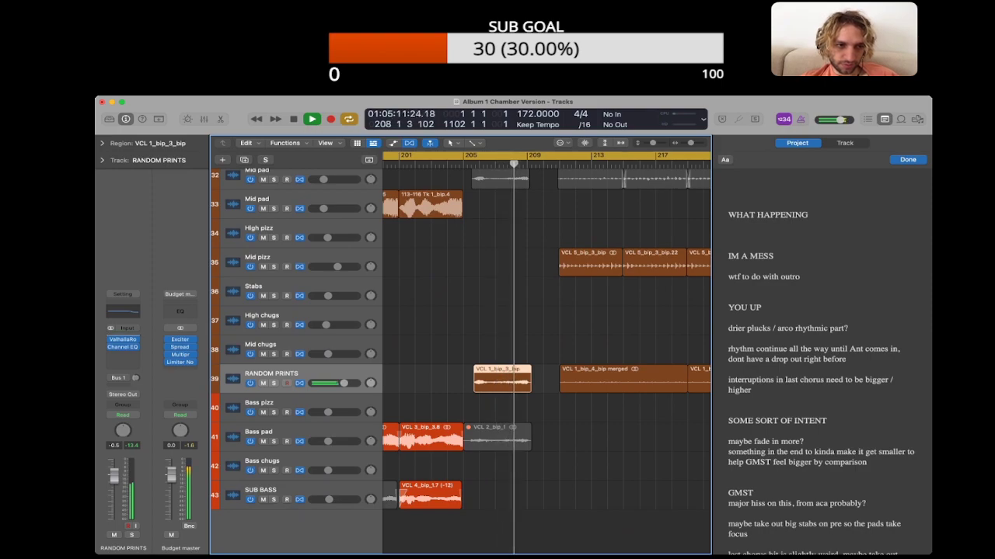
key("super+Tab")
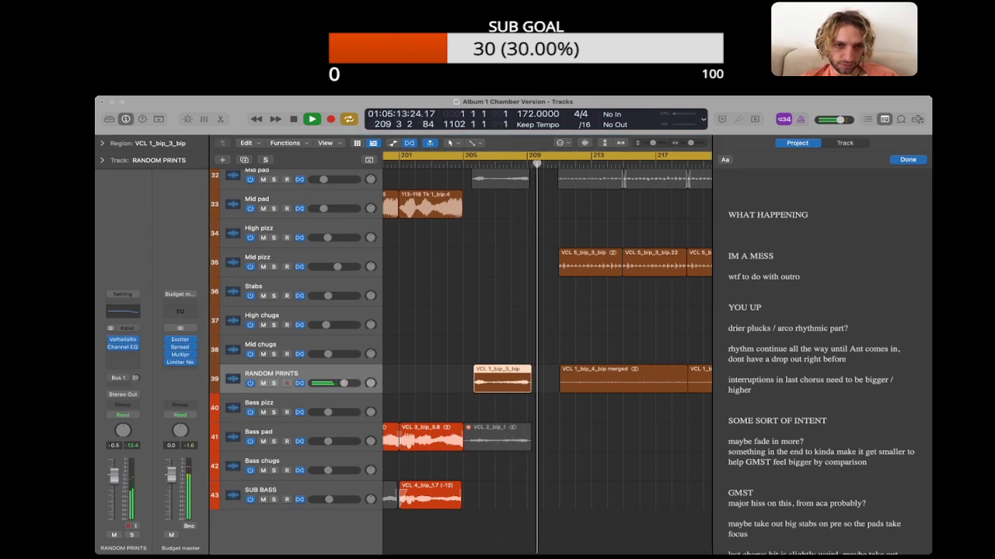
key("super+Tab")
key("space")
key("space")
left_click(544, 380)
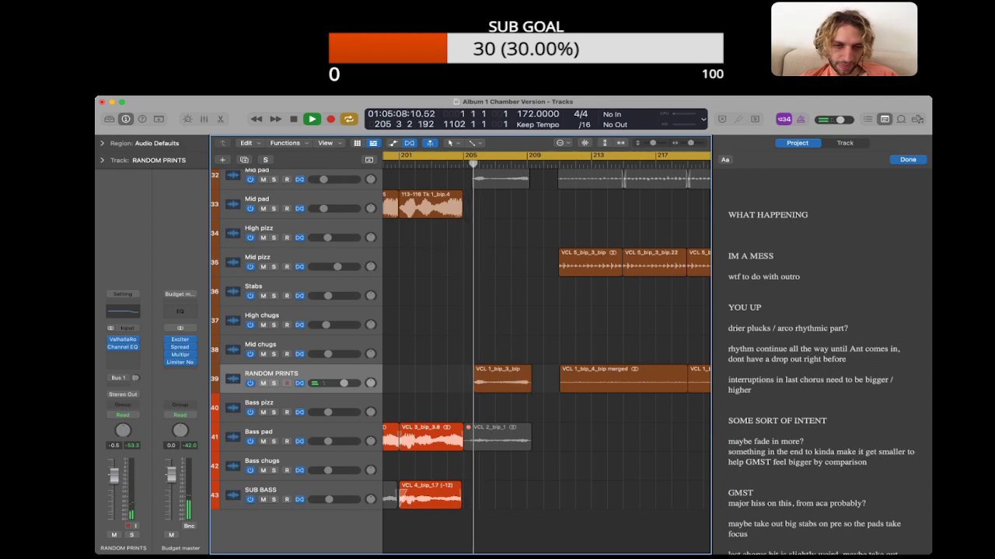
Step: Add a short fade-out at the end of the RANDOM PRINTS region VCL 1_bip_3_bip
left_click(502, 380)
left_click(102, 143)
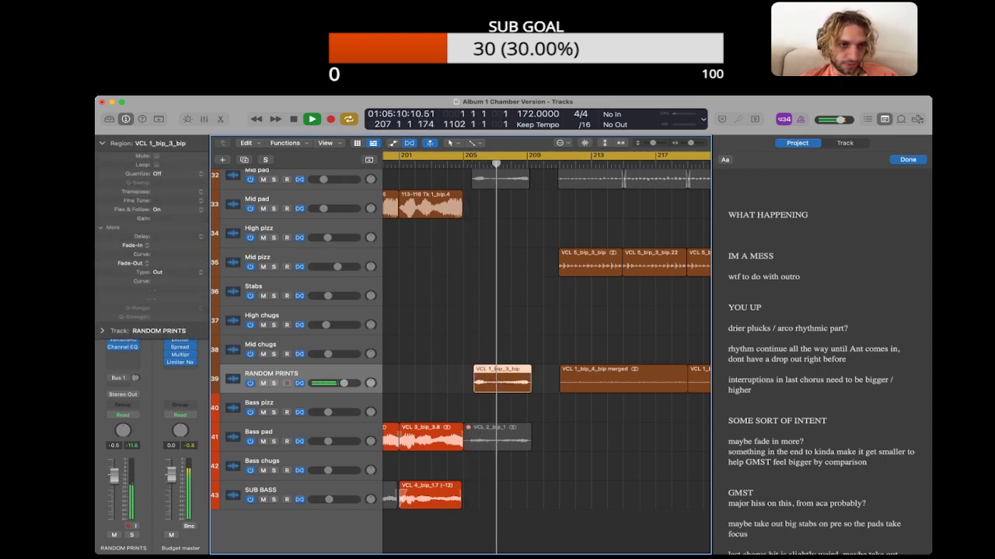
left_click_drag(532, 379, 529, 380)
left_click(102, 143)
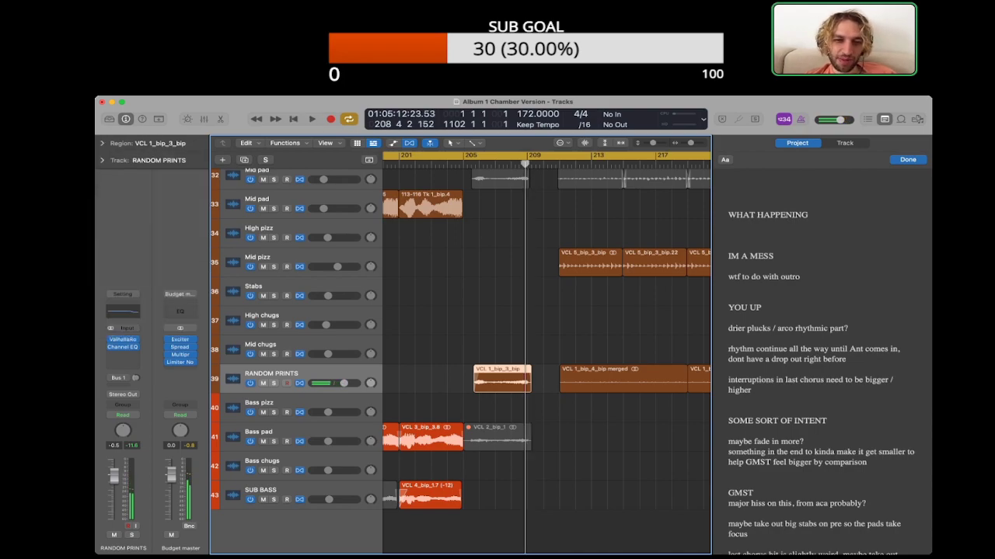
Step: Listen through the transition from the I'm a Mess outro into the next song, up to bar 212
scroll(459, 358, "up", 10)
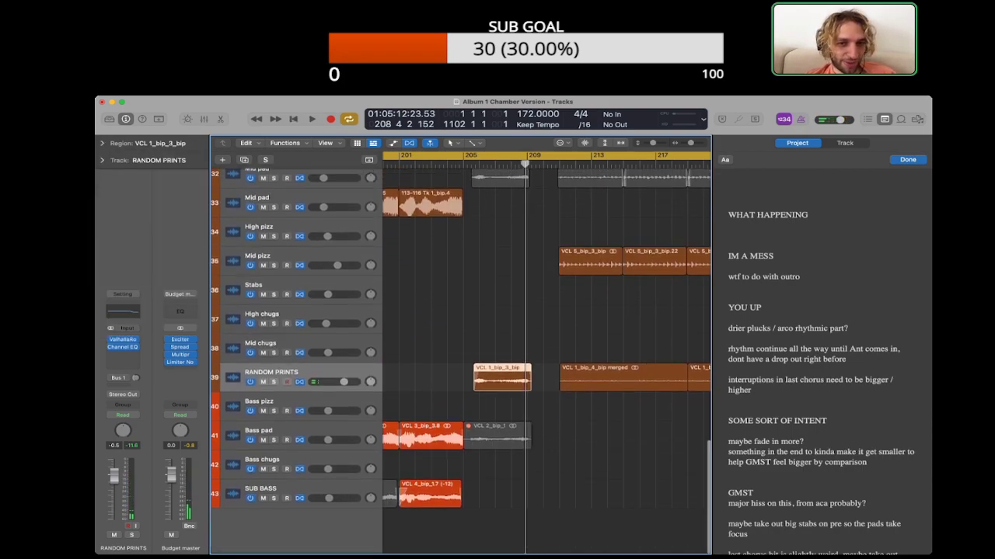
scroll(459, 357, "up", 15)
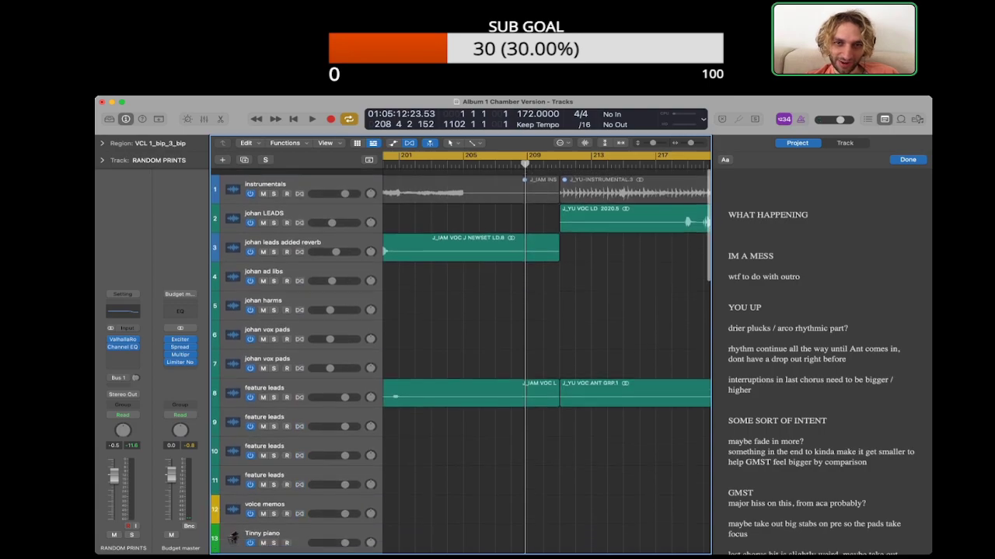
key("space")
scroll(458, 357, "down", 20)
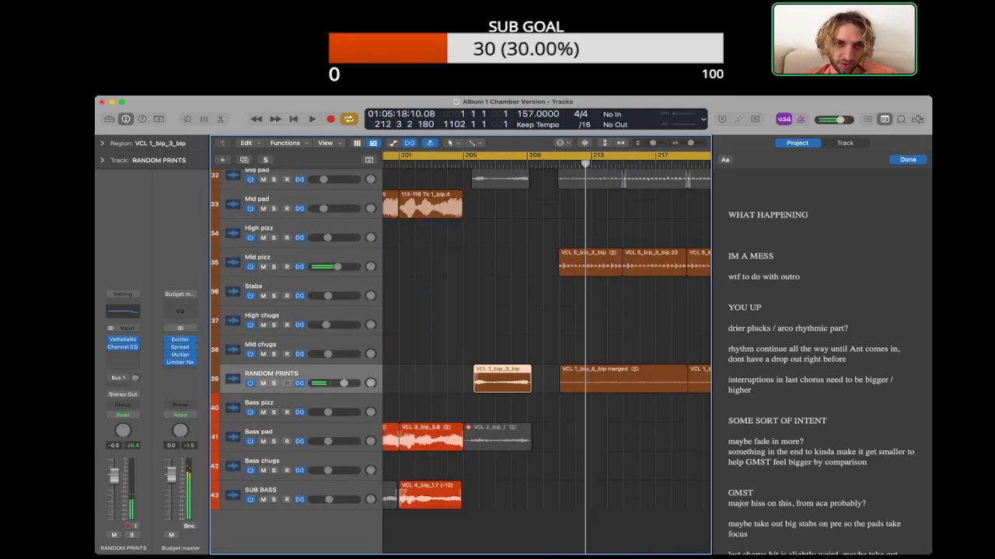
key("space")
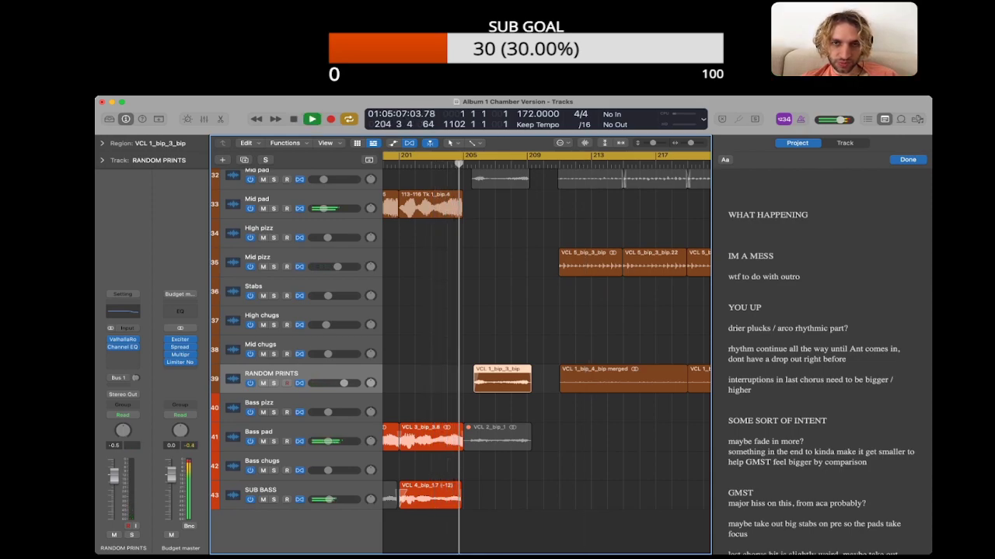
left_click(560, 164)
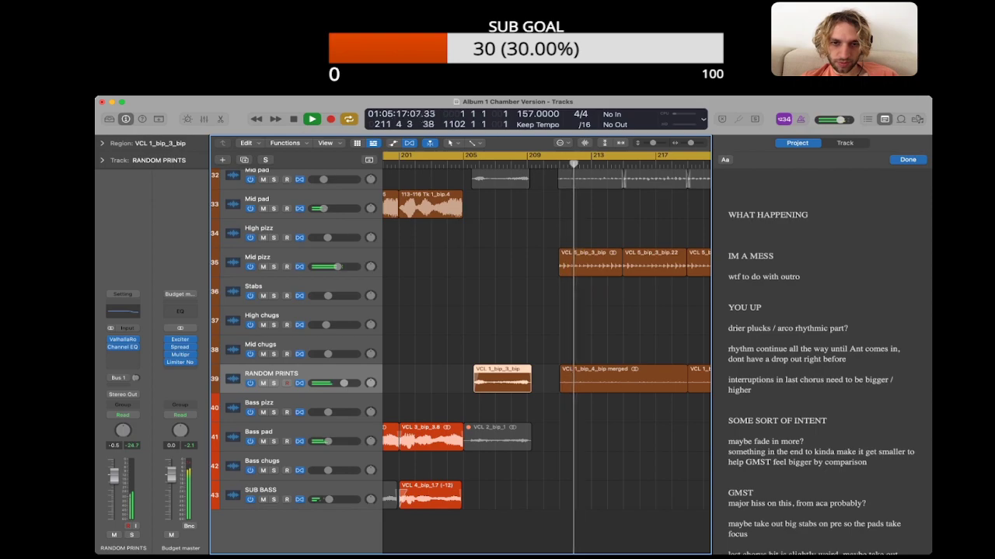
key("space")
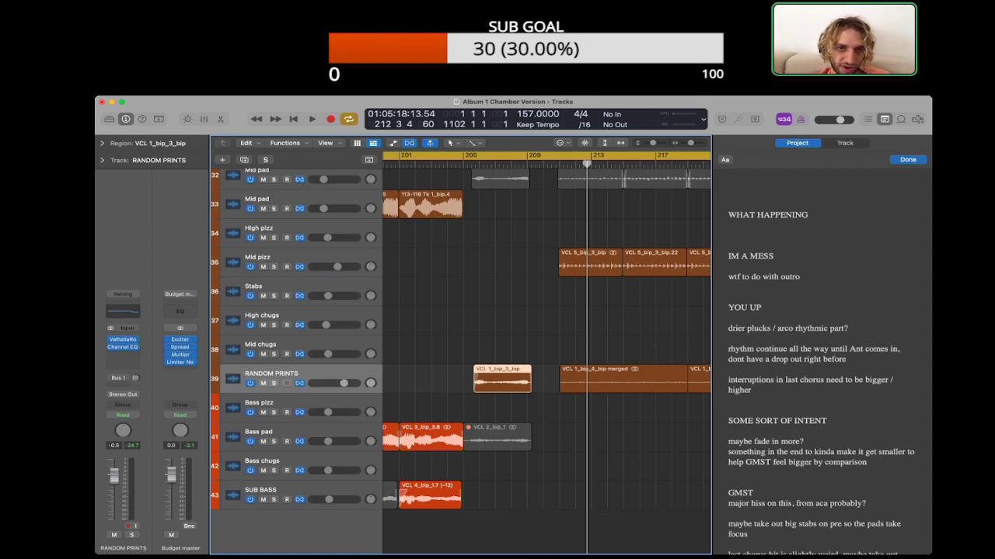
Step: Move region VCL 1_bip_3_bip earlier on RANDOM PRINTS to start at about bar 205 during playback
scroll(547, 353, "left", 2)
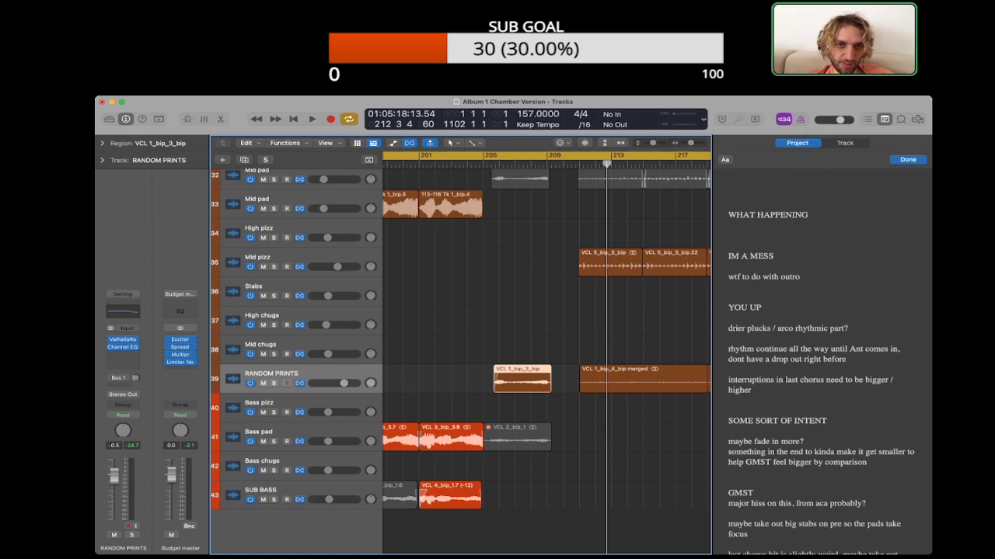
key("space")
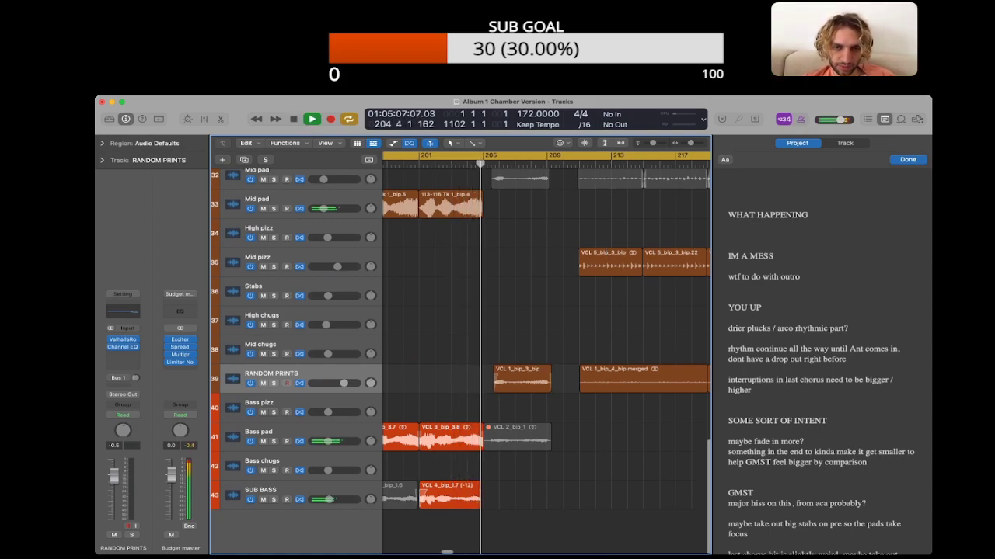
left_click_drag(521, 380, 509, 380)
left_click(450, 380)
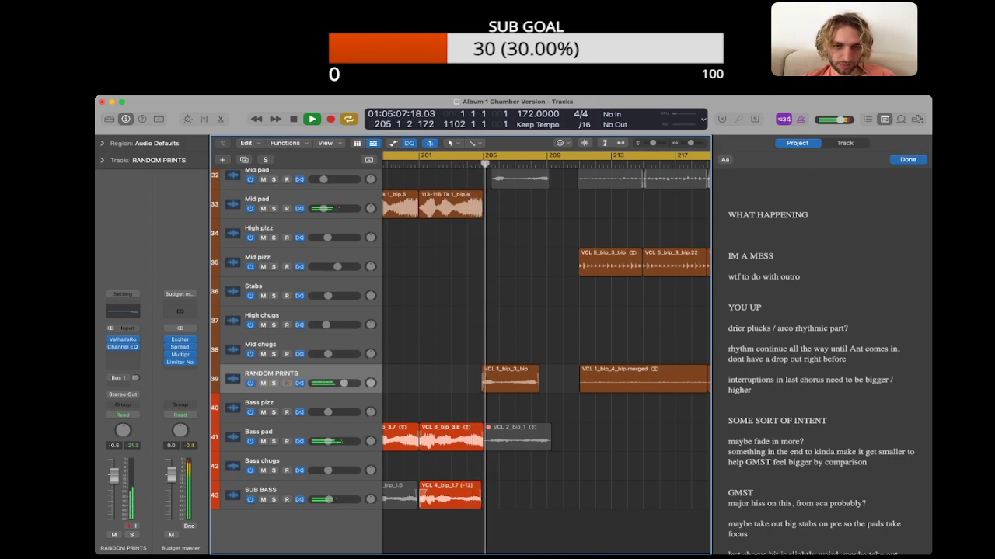
Step: Set the gain of region VCL 1_bip_3_bip to -9.8 dB and listen through to bar 209
left_click(102, 143)
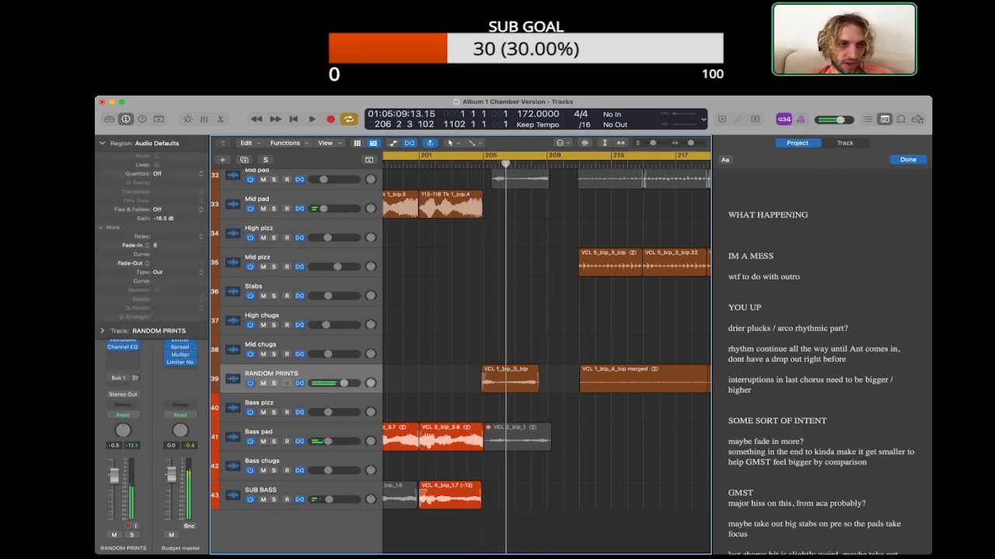
left_click(510, 378)
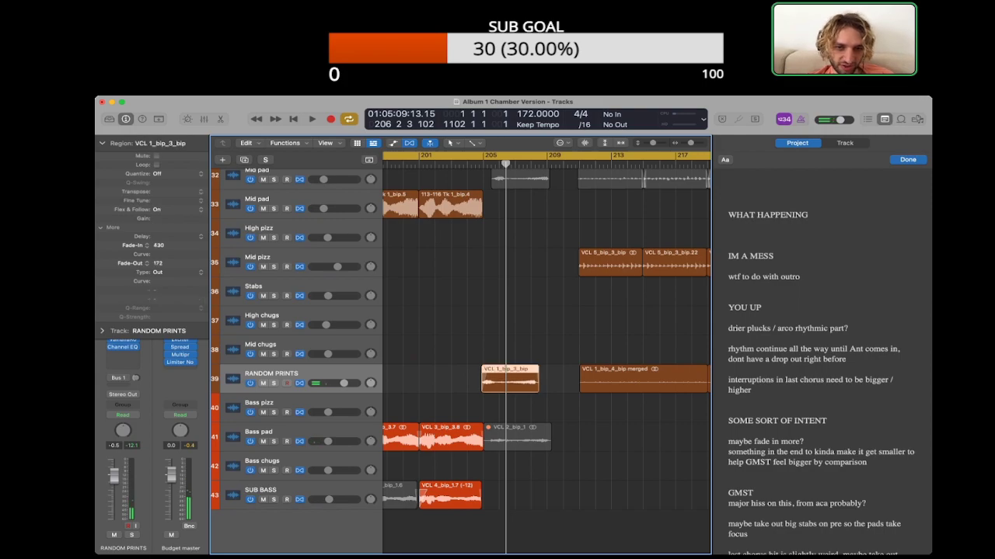
scroll(459, 350, "up", 2)
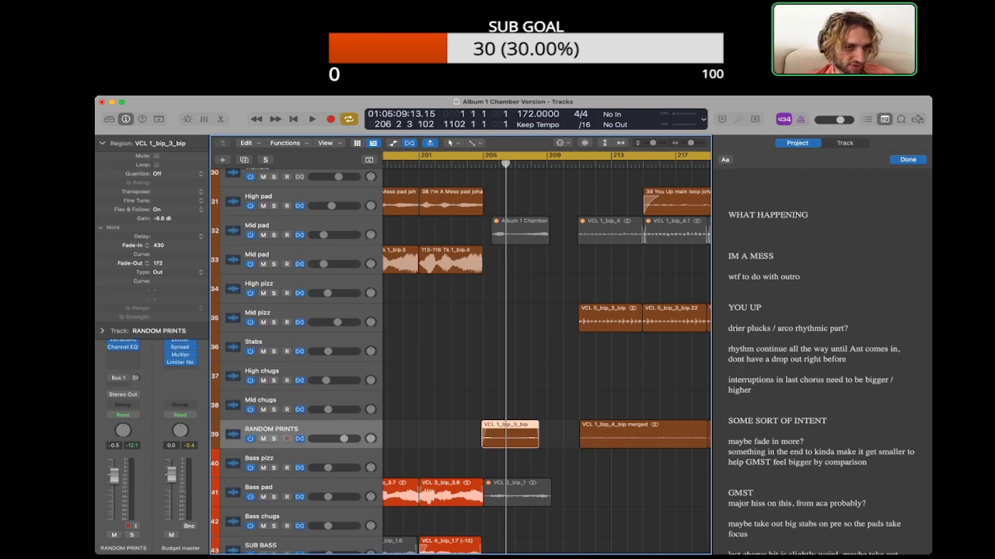
key("space")
left_click(510, 389)
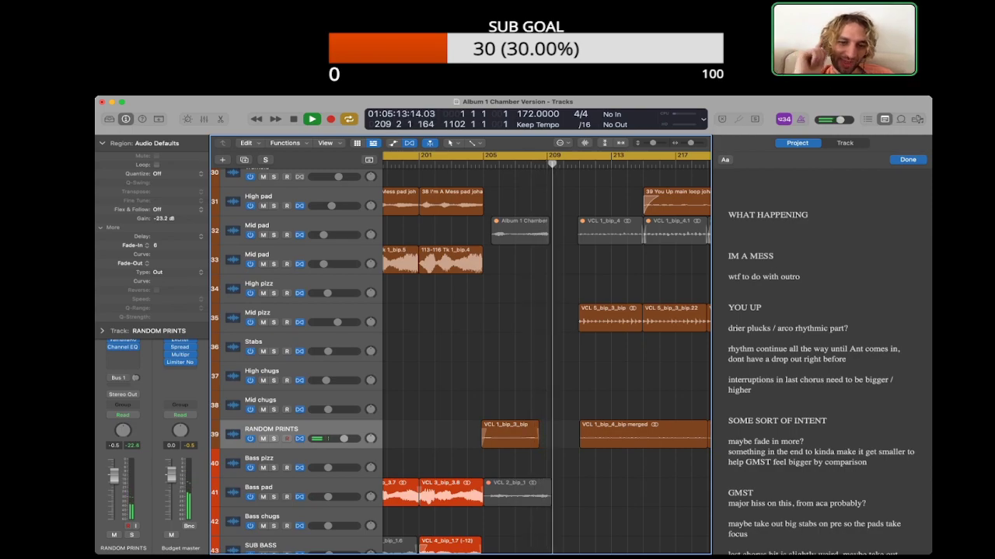
key("space")
Step: Show the global tracks and set the cycle range from bar 209 to bar 210
scroll(546, 357, "up", 10)
scroll(546, 358, "up", 10)
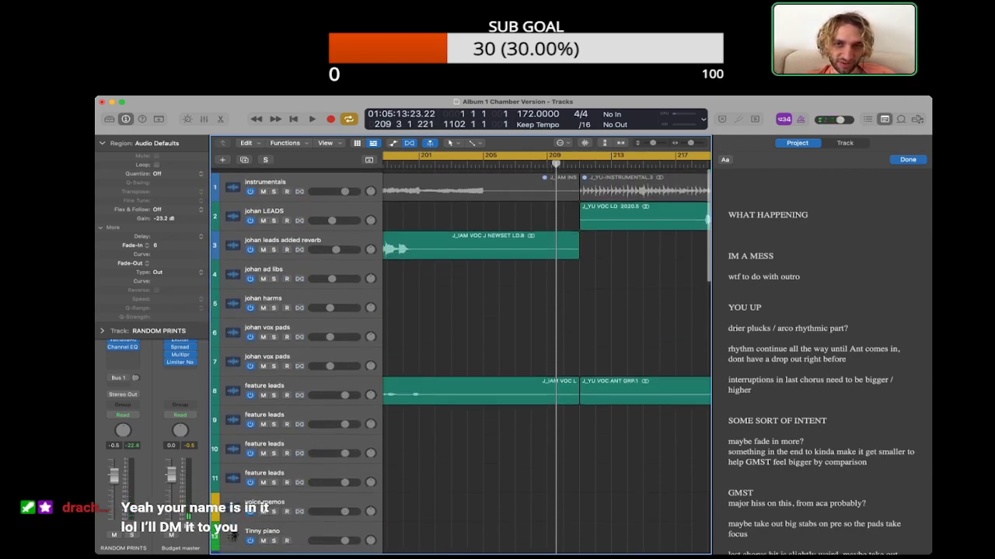
key("c")
key("g")
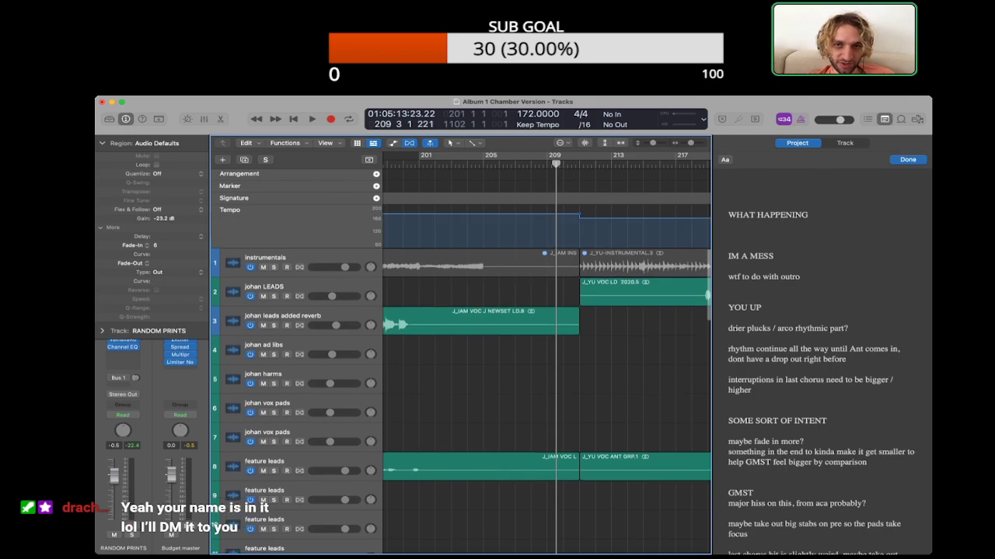
key("c")
scroll(546, 357, "down", 10)
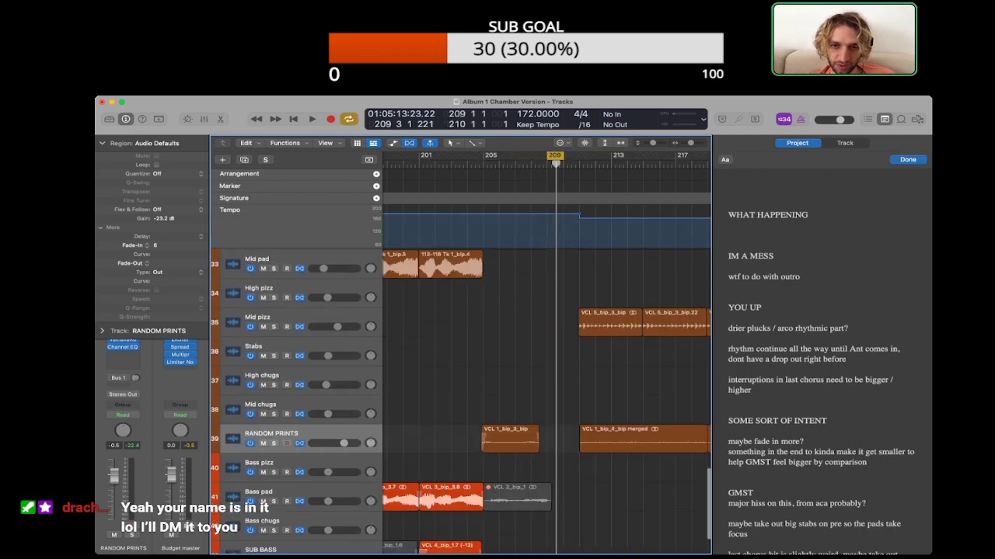
scroll(461, 386, "down", 1)
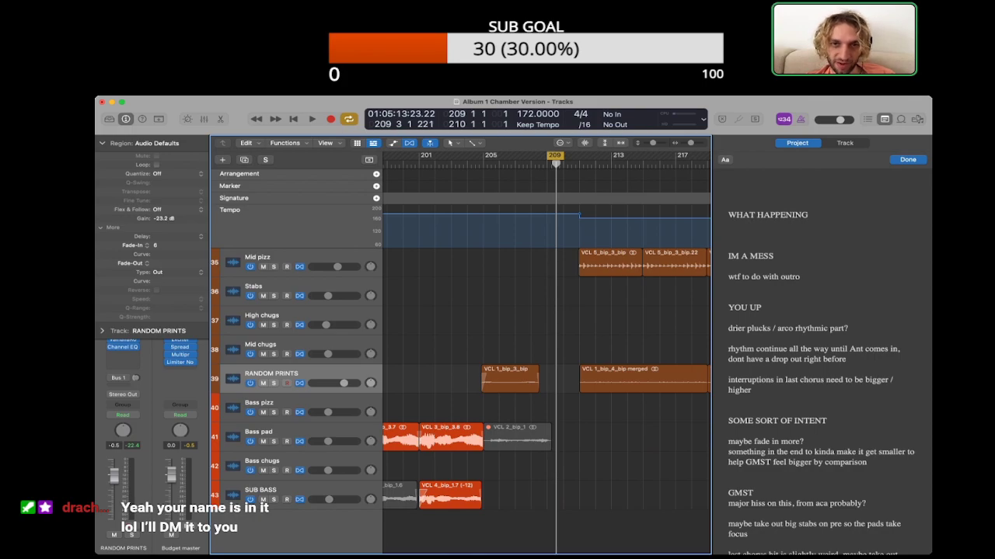
Step: Cut the section between bars 209 and 210 out of the whole arrangement, and hide the notes and global tracks
key("ctrl+super+x")
key("alt+super+p")
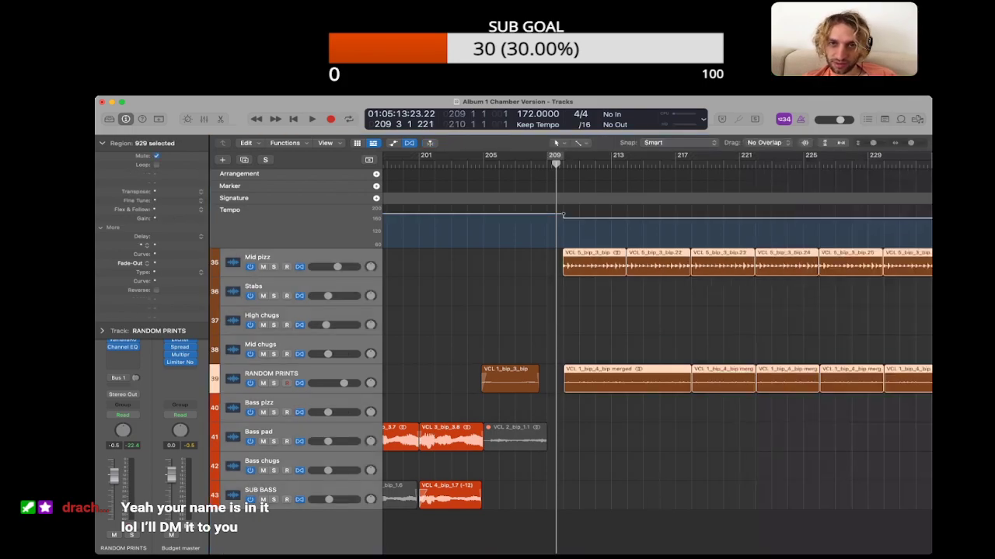
key("alt+shift+d")
key("g")
Step: Listen to the shortened transition from about bar 207 into You Up
scroll(656, 362, "up", 8)
scroll(657, 362, "down", 9)
double_click(515, 164)
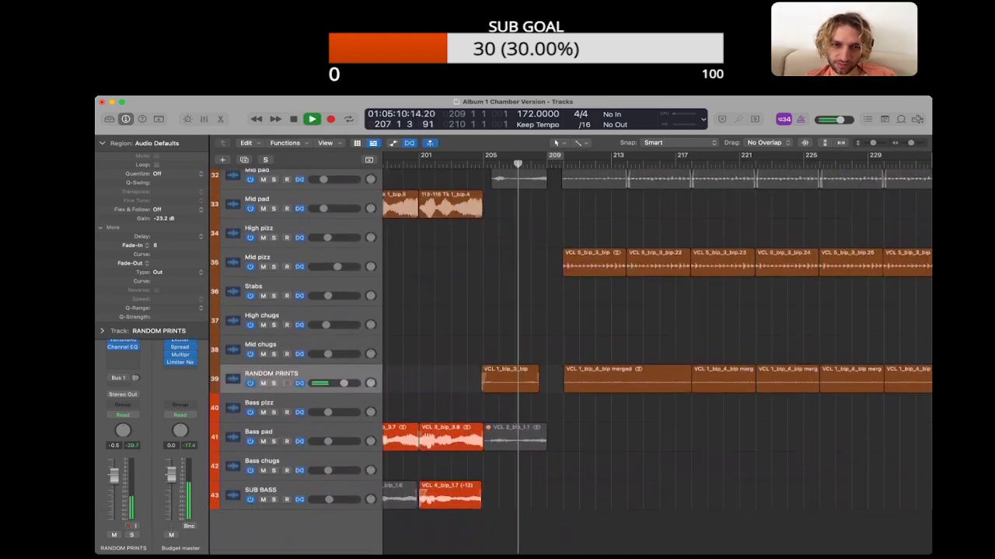
Step: Bounce region VCL 1_bip_3_bip on RANDOM PRINTS in place to a new track, muting the original
left_click(510, 379)
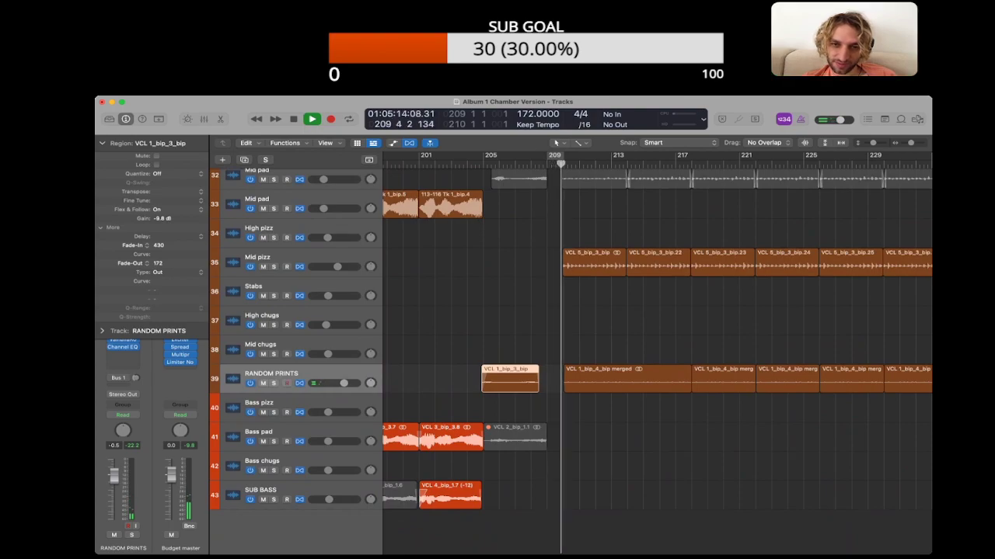
key("space")
scroll(571, 359, "up", 4)
scroll(571, 359, "down", 4)
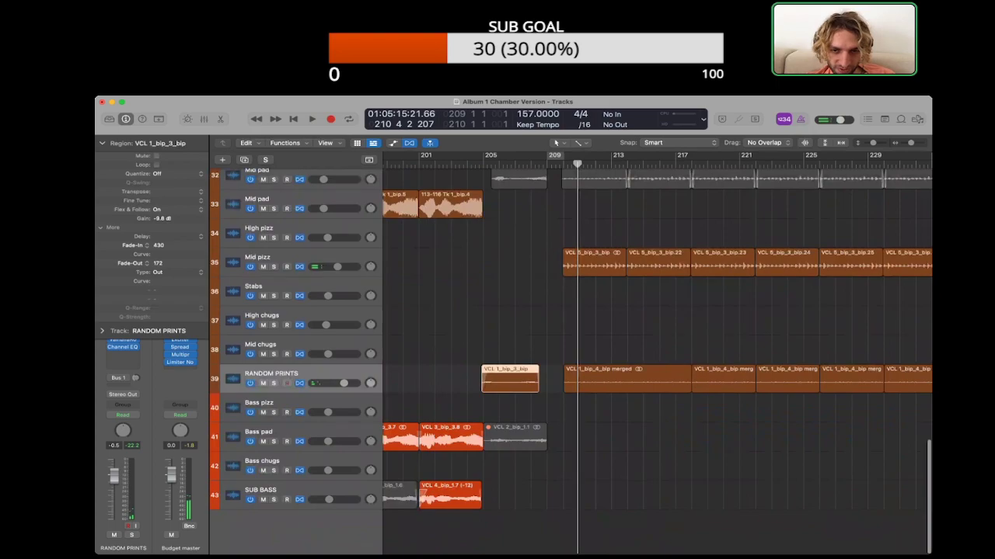
key("ctrl+b")
key("Return")
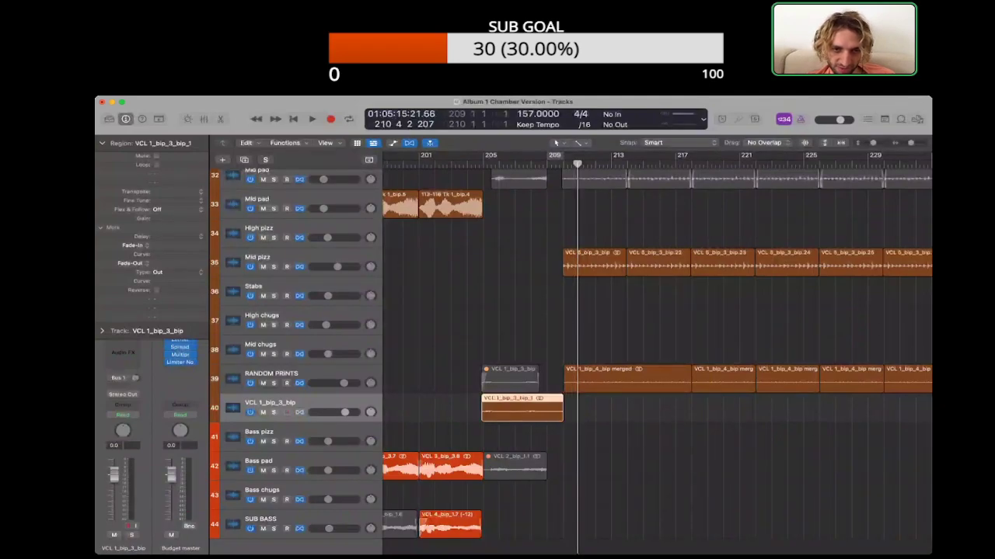
Step: Move the muted original region VCL 1_bip_3_bip from RANDOM PRINTS to the Mid pad track 33 at the same position
left_click_drag(510, 380, 510, 179)
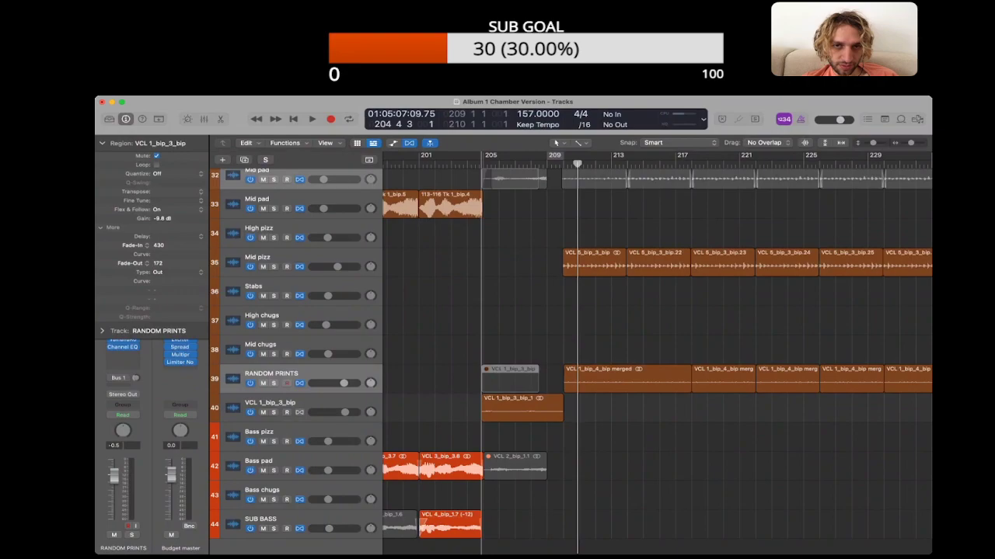
scroll(511, 179, "down", 2)
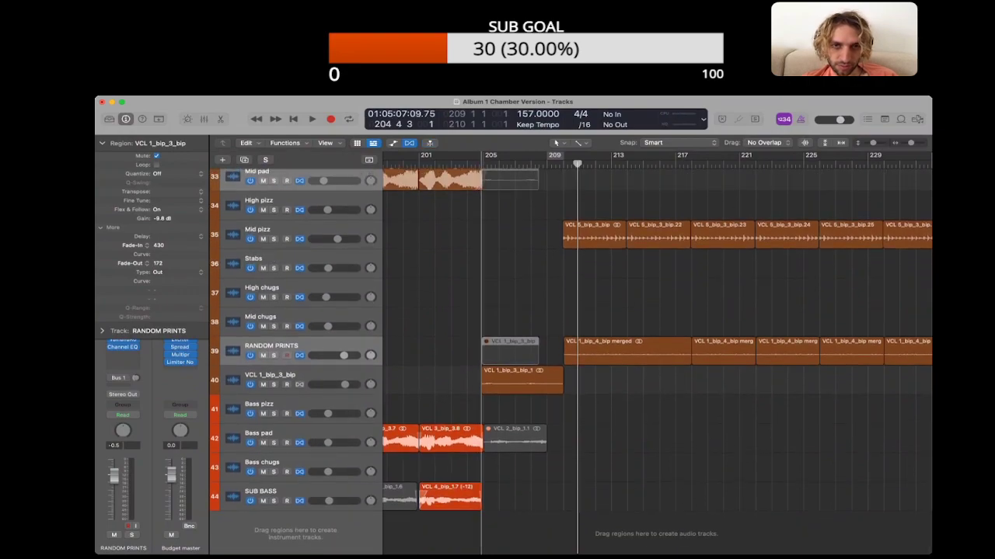
left_click_drag(511, 178, 510, 179)
scroll(511, 179, "up", 5)
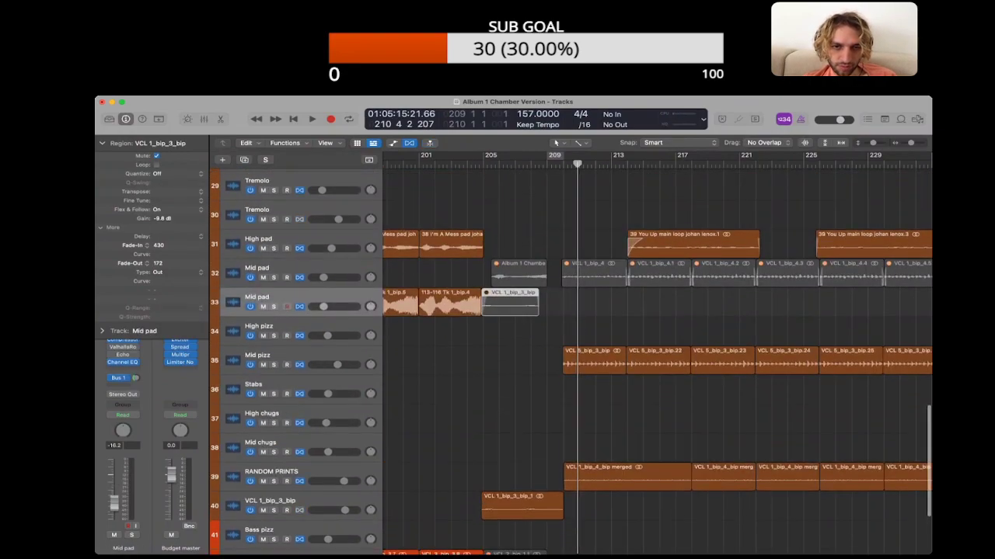
Step: Extend region 113-116 Tk 1_bip.4 slightly with a fade-out of 46, and shift the muted VCL 1_bip_3_bip later beside it
left_click(450, 303)
left_click(513, 303)
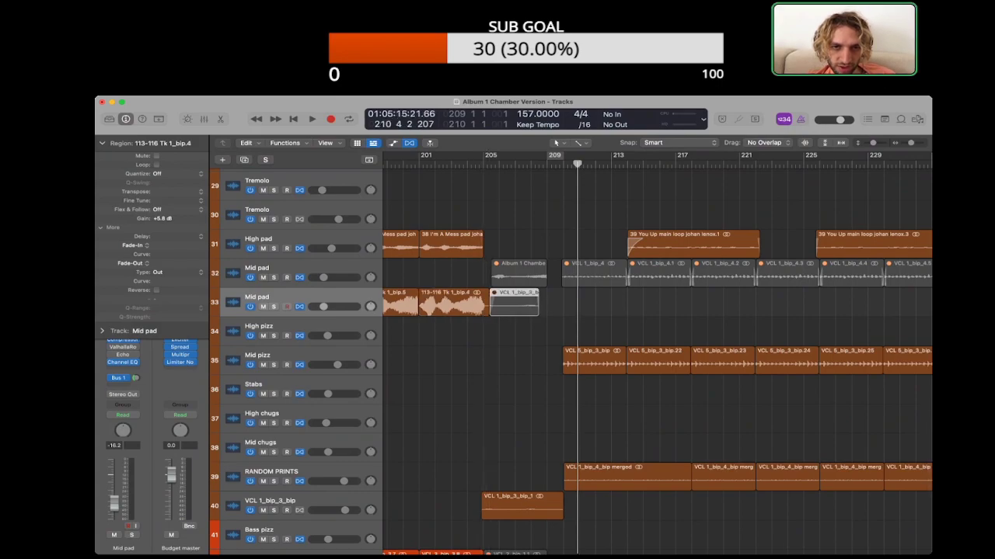
left_click_drag(514, 303, 530, 303)
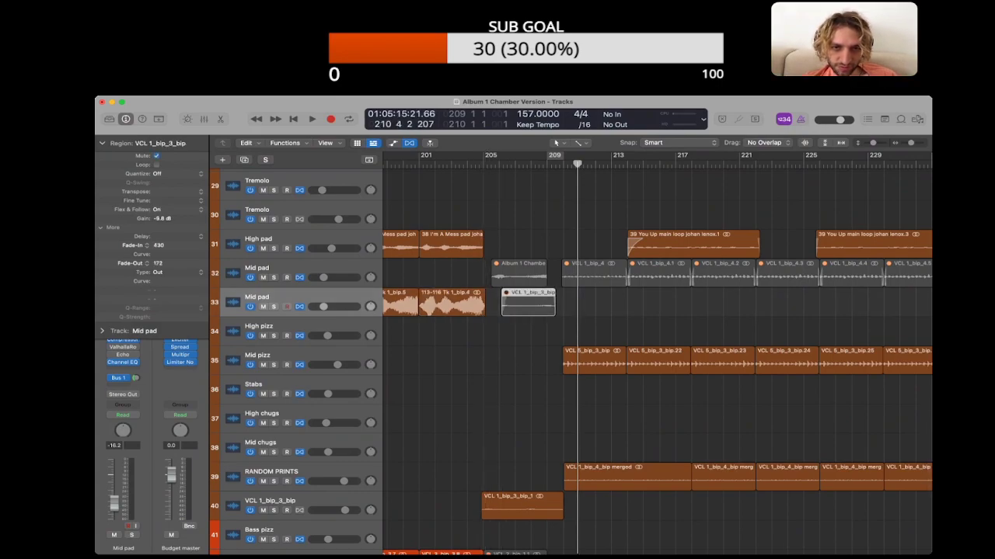
left_click(452, 303)
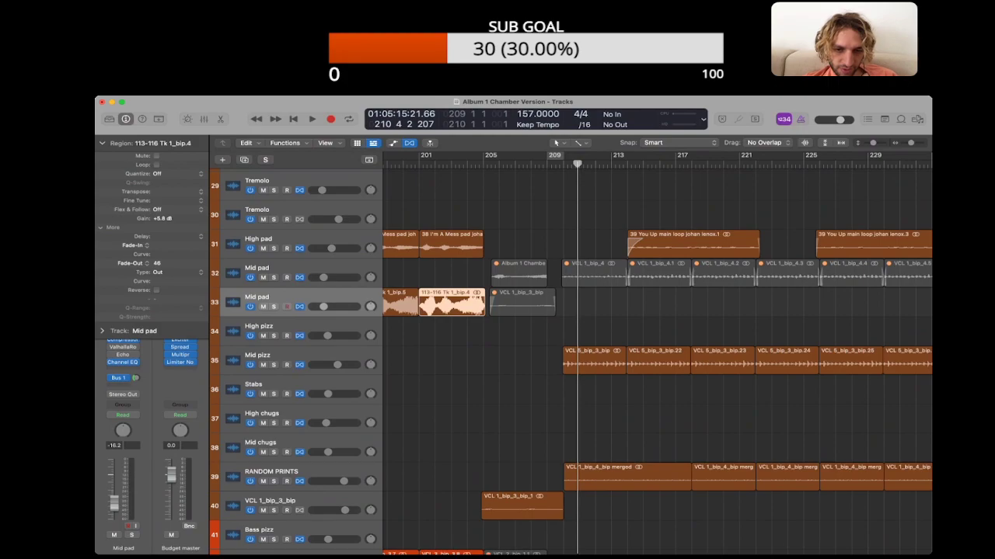
Step: Move the bounced region VCL 1_bip_3_bip_1 up onto RANDOM PRINTS and delete the emptied VCL 1_bip_3_bip track
left_click(513, 373)
scroll(516, 389, "down", 3)
left_click(521, 455)
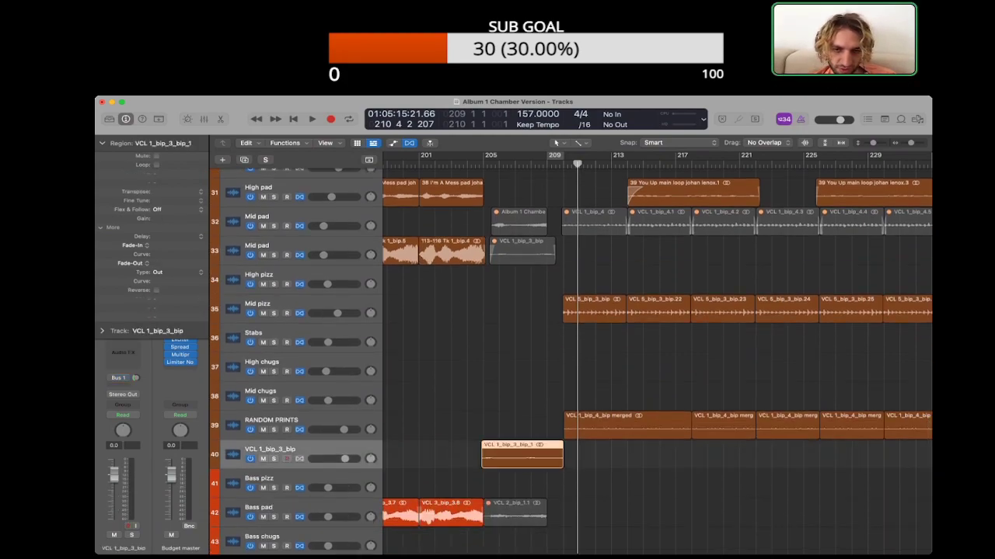
left_click_drag(520, 455, 521, 427)
left_click(520, 455)
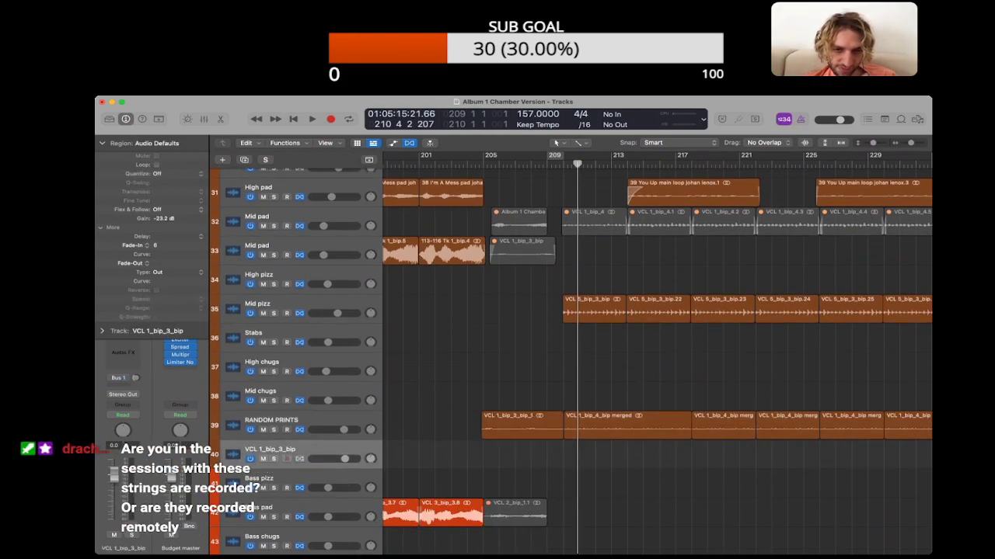
key("super+BackSpace")
Step: Listen to the outro from about bar 204 to bar 209 with RANDOM PRINTS selected, collapsing the region parameters
left_click(467, 163)
key("space")
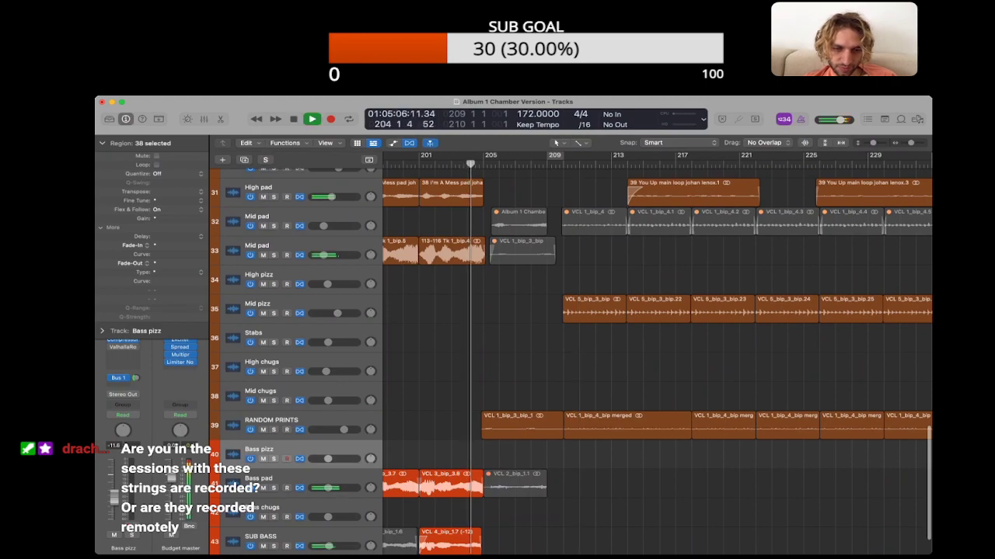
left_click(272, 420)
left_click(450, 426)
left_click(519, 426)
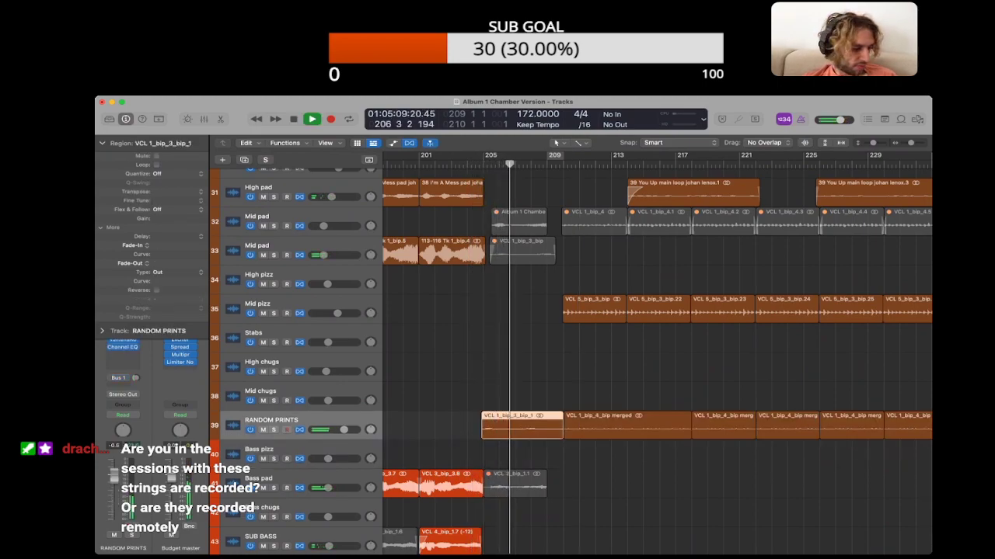
left_click(101, 143)
left_click(451, 426)
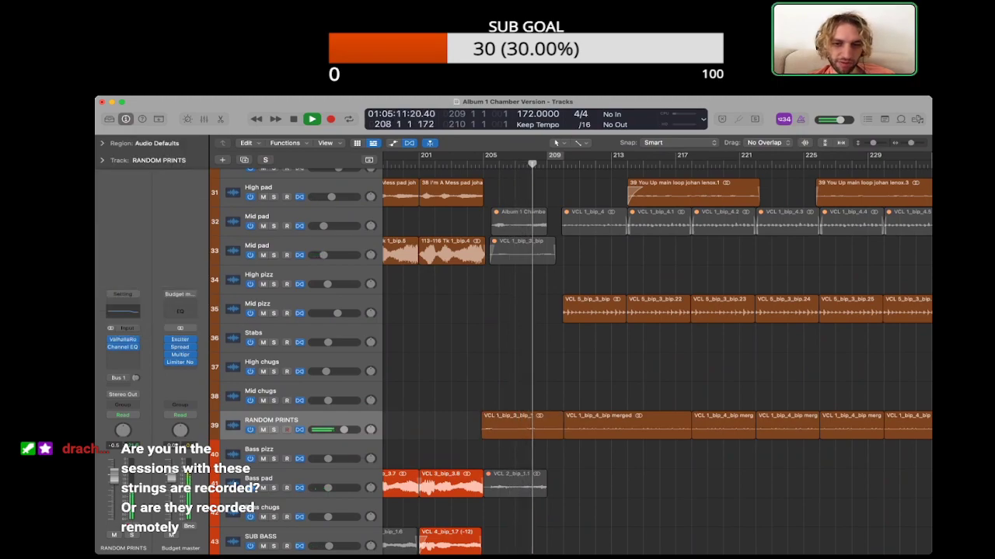
key("space")
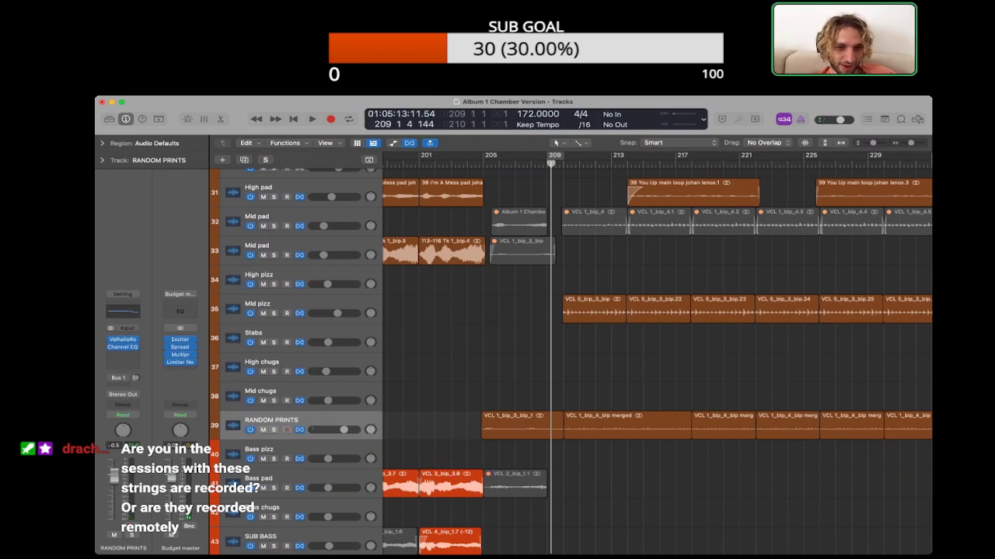
Step: Look over the surrounding arrangement and listen through the change into You Up, up to bar 211
scroll(657, 362, "down", 2)
scroll(658, 362, "left", 3)
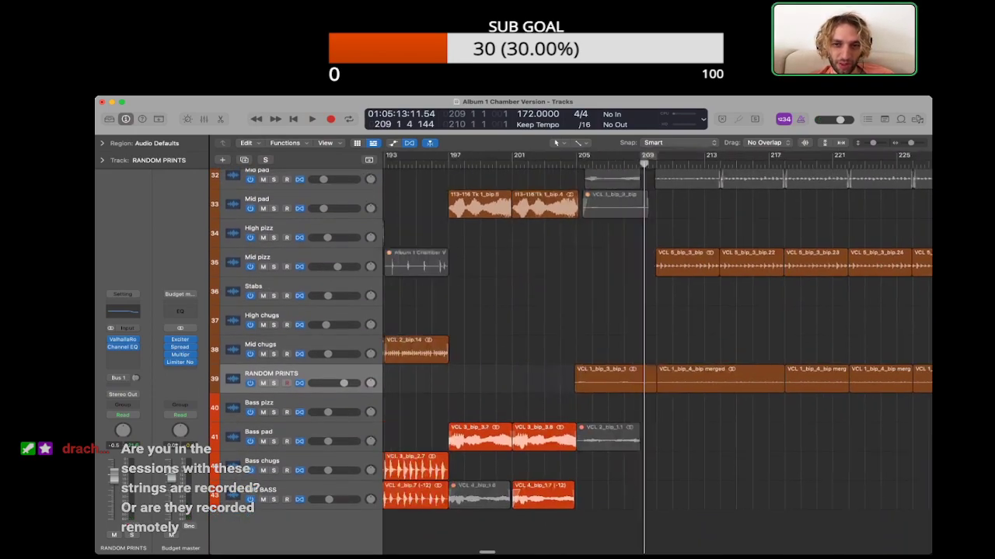
key("super+Left")
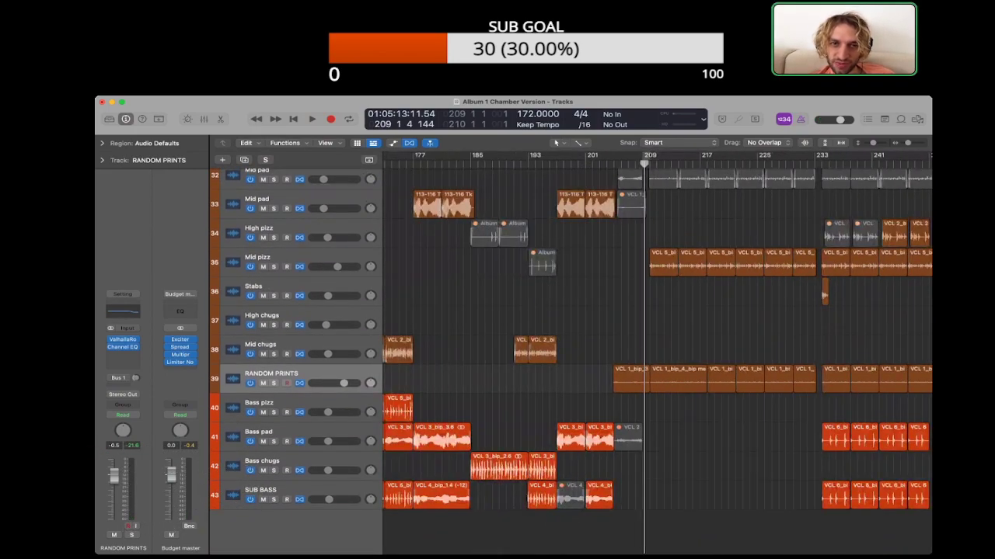
scroll(657, 352, "right", 5)
key("super+Right")
key("super+Right")
key("space")
key("space")
Step: Show the project notes and delete the finished WHAT HAPPENING and IM A MESS entries
key("alt+super+p")
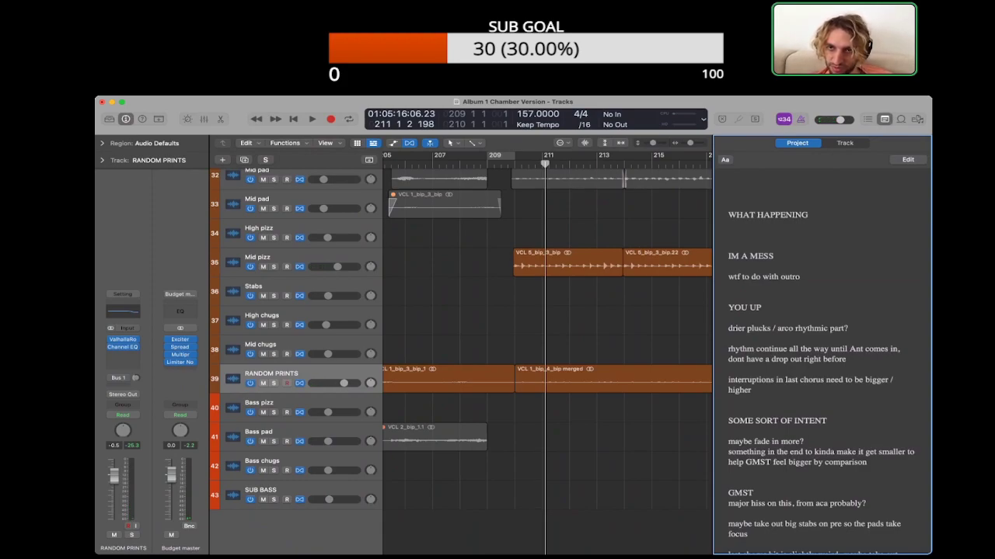
left_click_drag(728, 216, 744, 287)
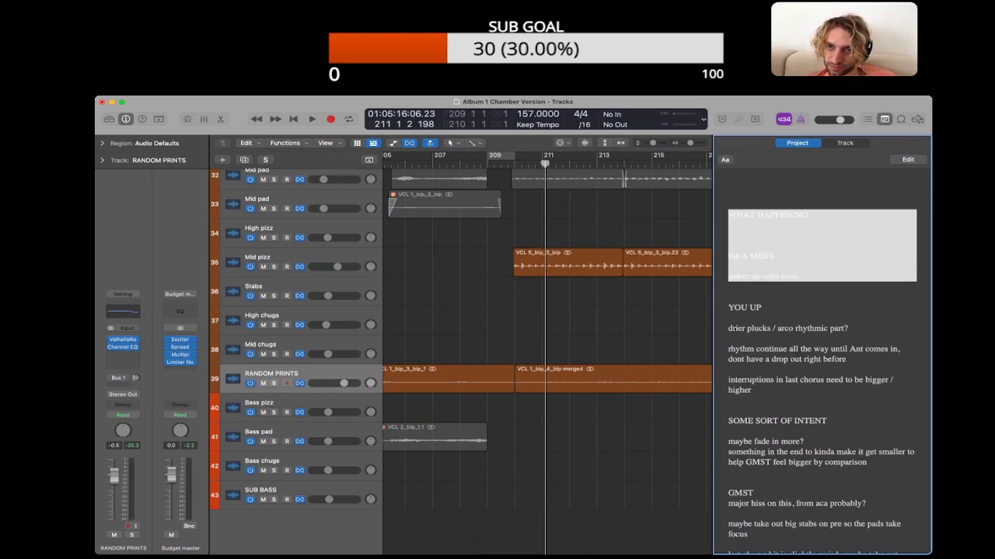
left_click(730, 196)
left_click_drag(731, 195, 805, 277)
left_click(805, 278)
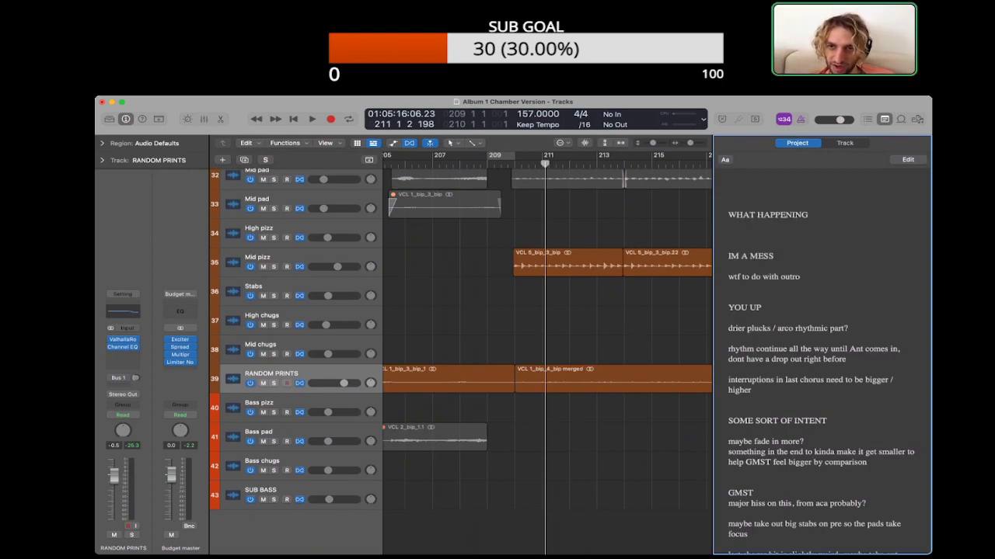
left_click_drag(730, 196, 733, 287)
left_click(733, 286)
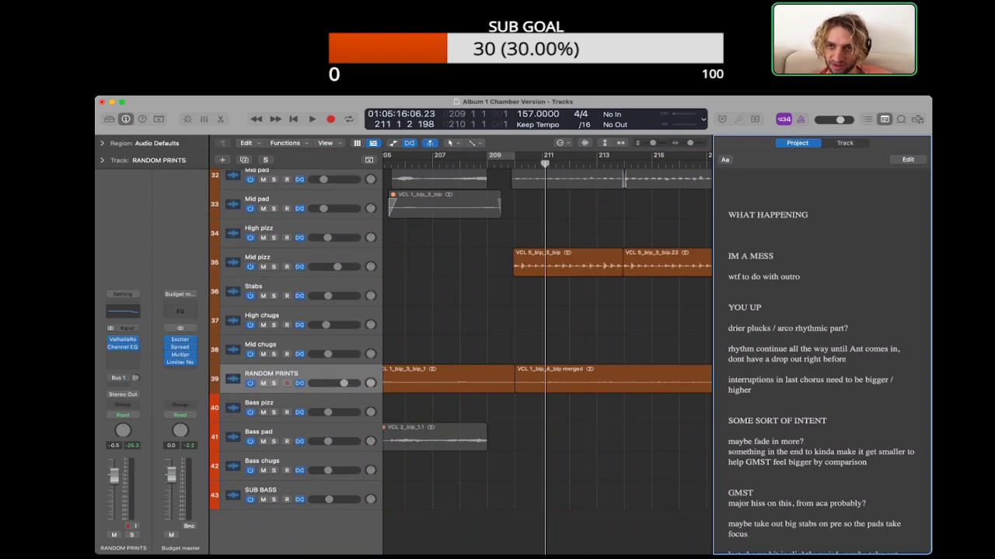
double_click(808, 236)
left_click(808, 246)
left_click_drag(808, 287, 777, 195)
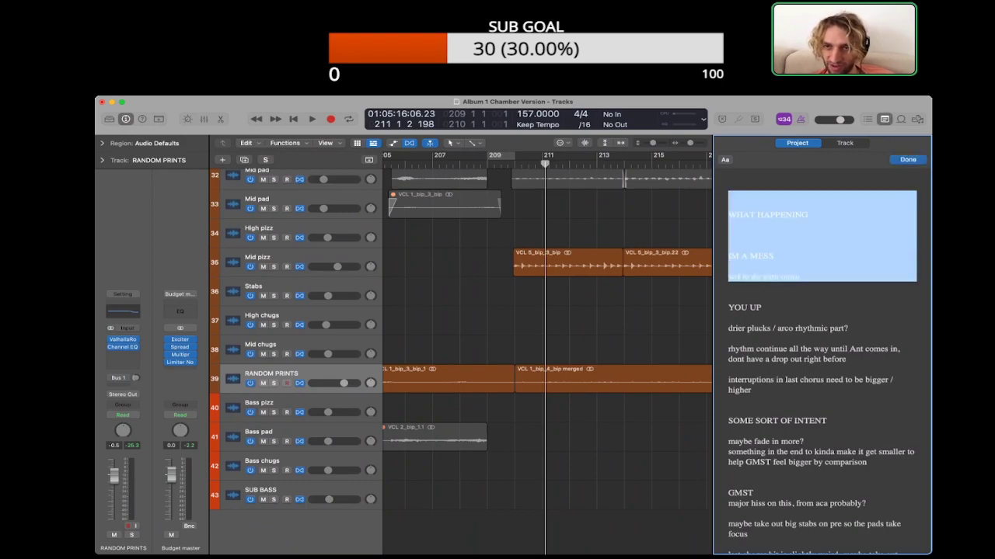
key("BackSpace")
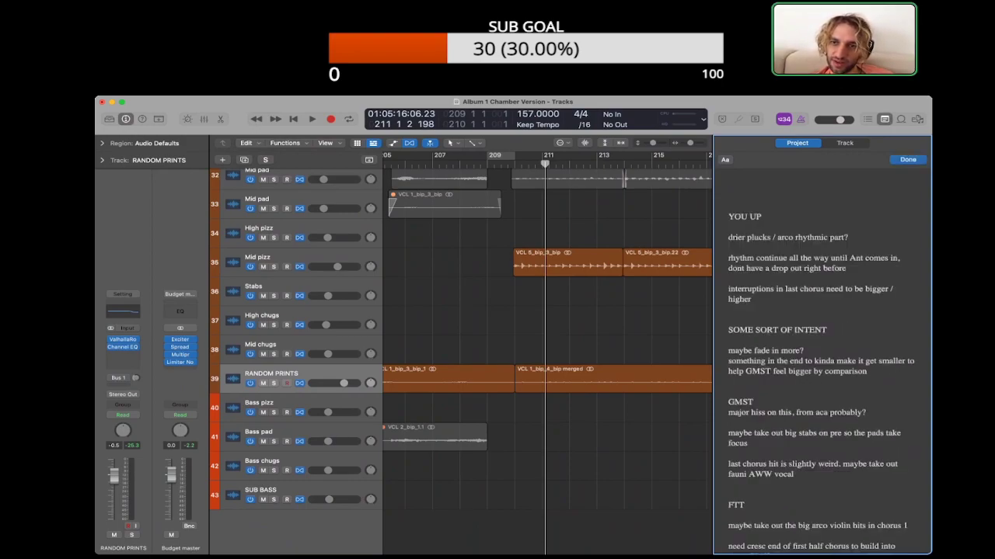
Step: Read the YOU UP notes about the plucks, the continuing rhythm and the last-chorus interruptions
left_click_drag(777, 205, 799, 339)
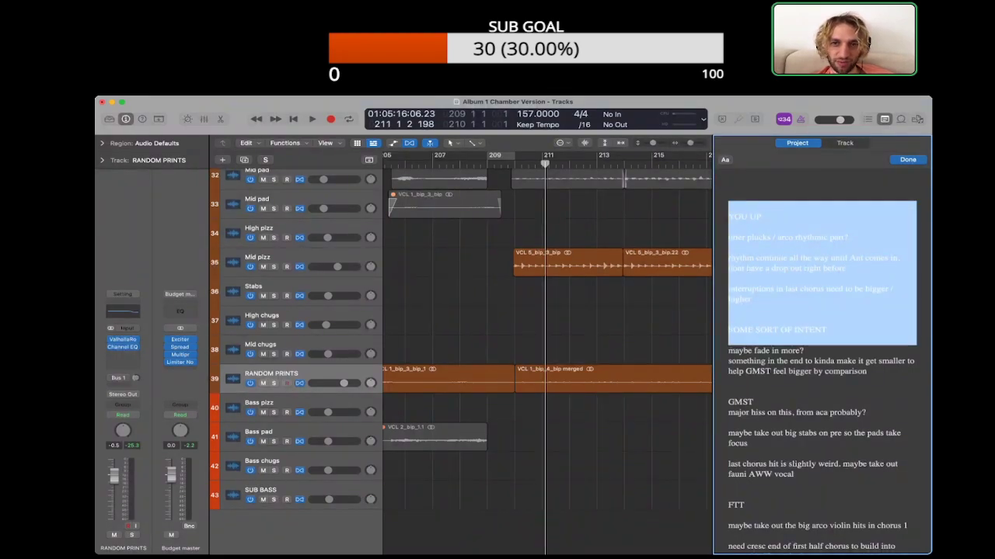
left_click(653, 330)
left_click(731, 206)
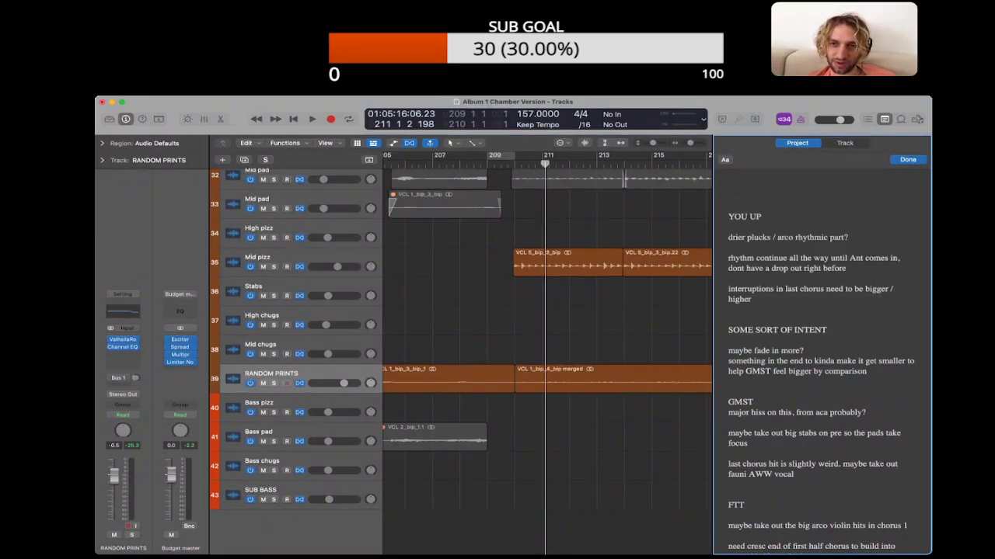
scroll(547, 350, "right", 3)
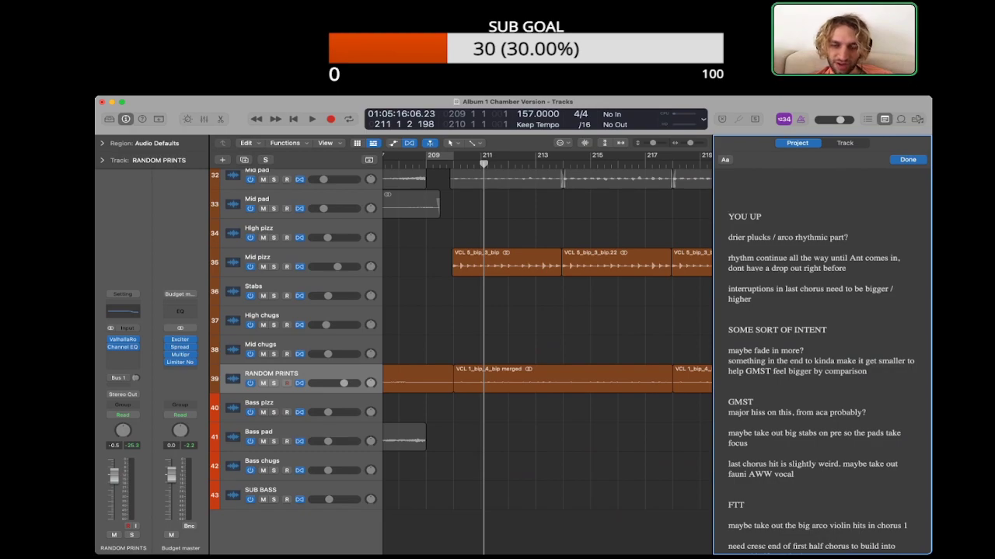
double_click(822, 196)
double_click(822, 196)
left_click(729, 196)
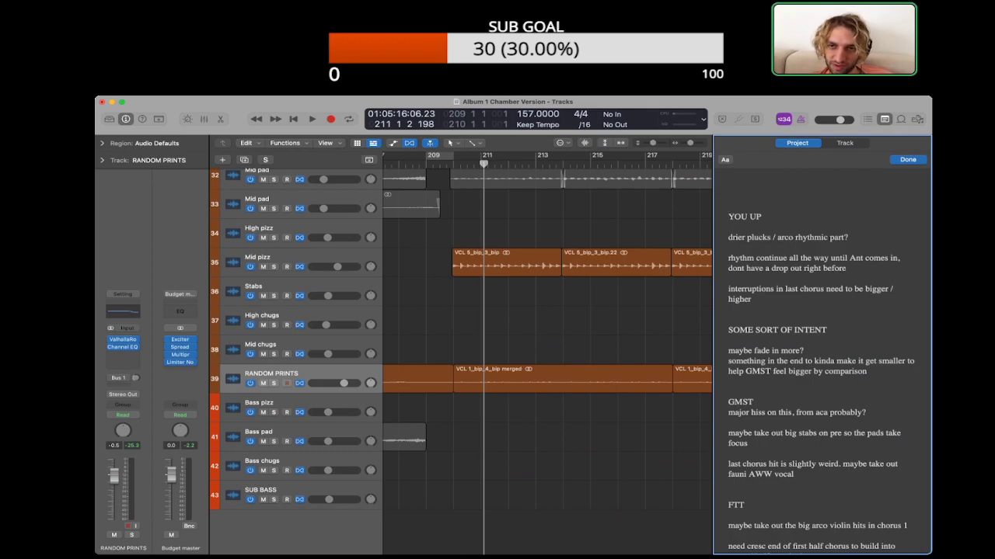
Step: Play the start of You Up from the Mid pizz regions and briefly solo RANDOM PRINTS to hear its part
scroll(547, 350, "right", 2)
left_click(286, 257)
key("shift+space")
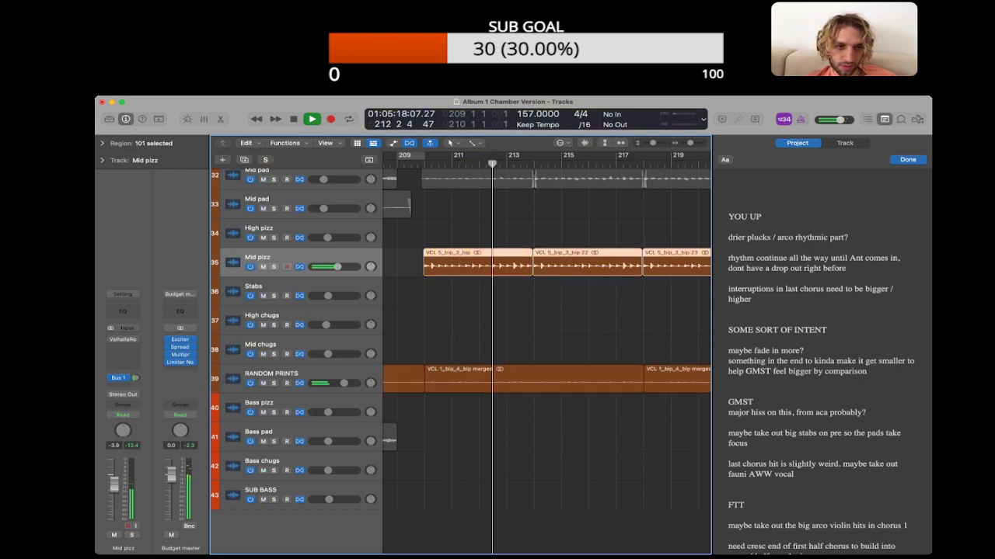
left_click(286, 374)
key("s")
key("s")
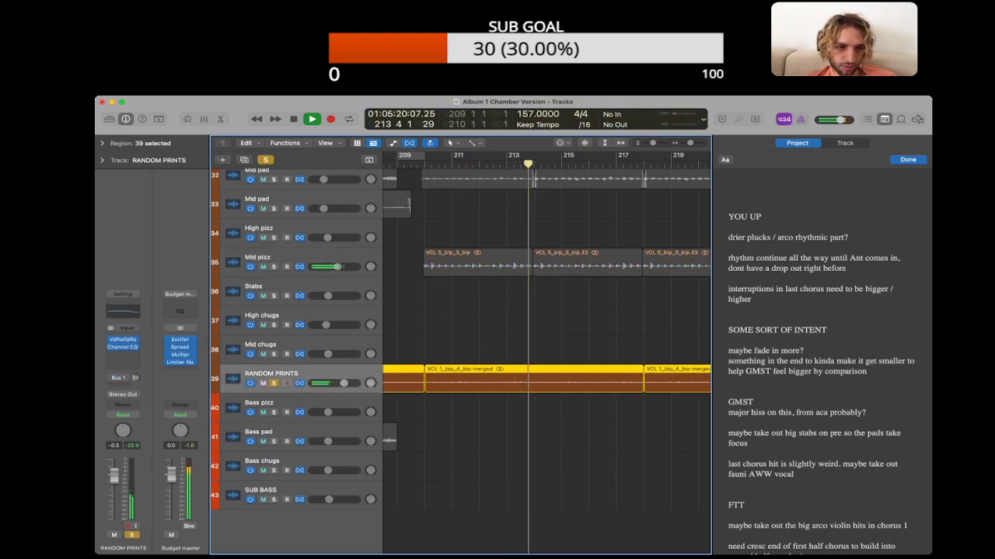
Step: Replay You Up's opening from bar 209 and mute the RANDOM PRINTS track during playback
key("super+Left")
key("super+Left")
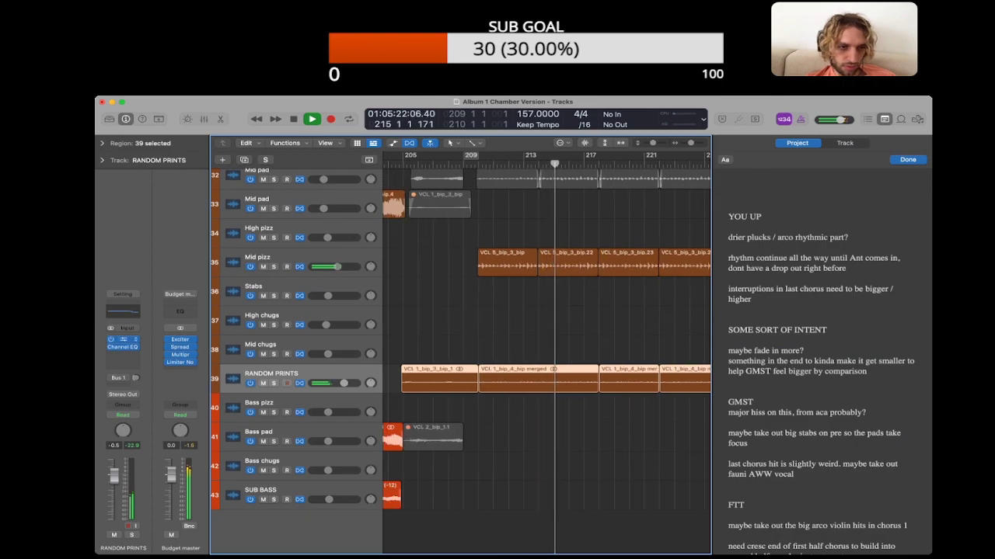
key("c")
key("c")
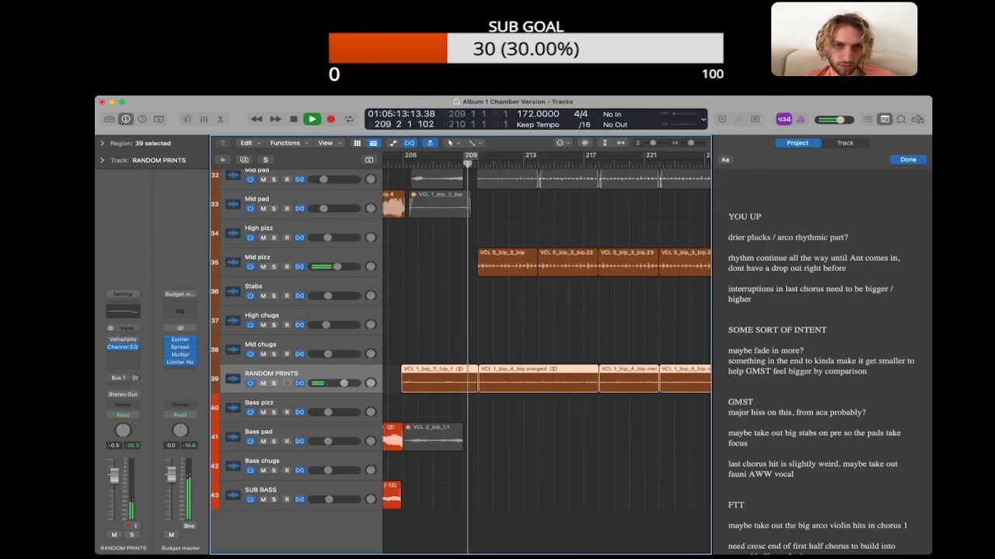
key("alt+shift+d")
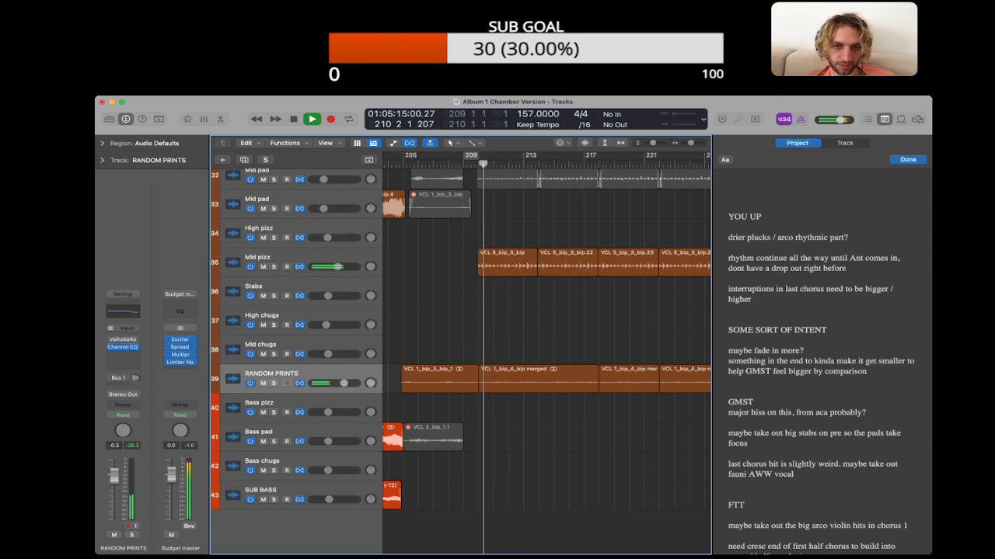
key("ctrl+m")
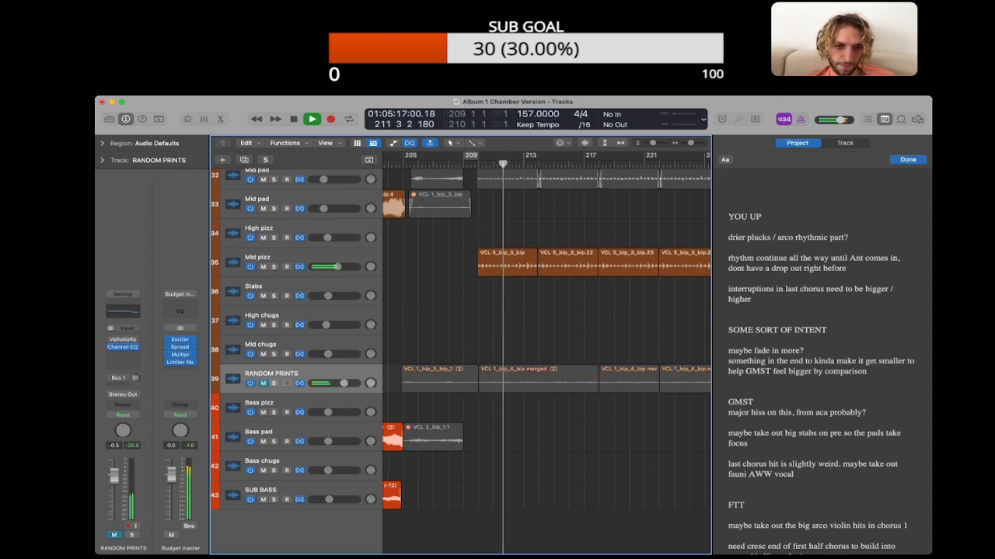
Step: Unmute the RANDOM PRINTS track, stop playback at bar 214 and hide the project notes
key("m")
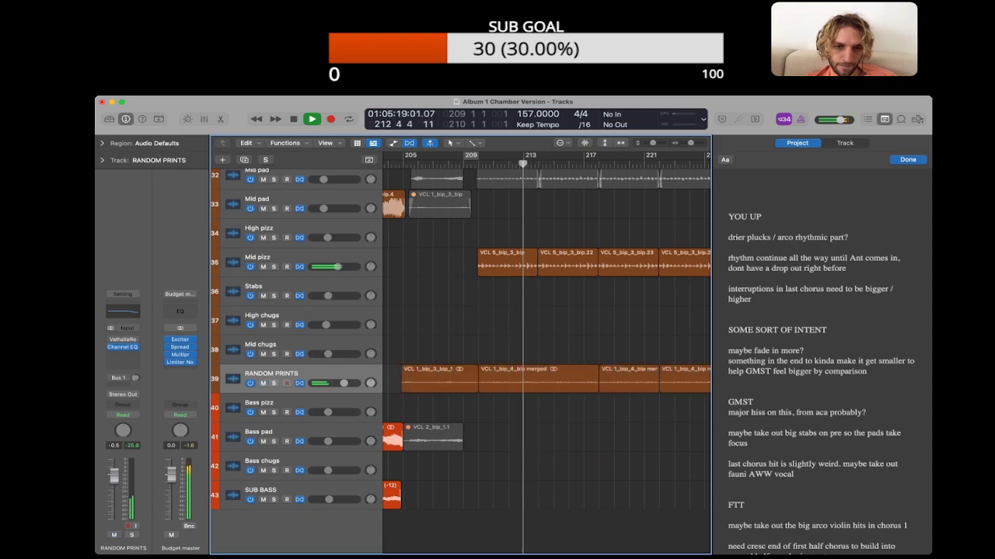
scroll(538, 358, "down", 1)
scroll(537, 357, "up", 3)
key("space")
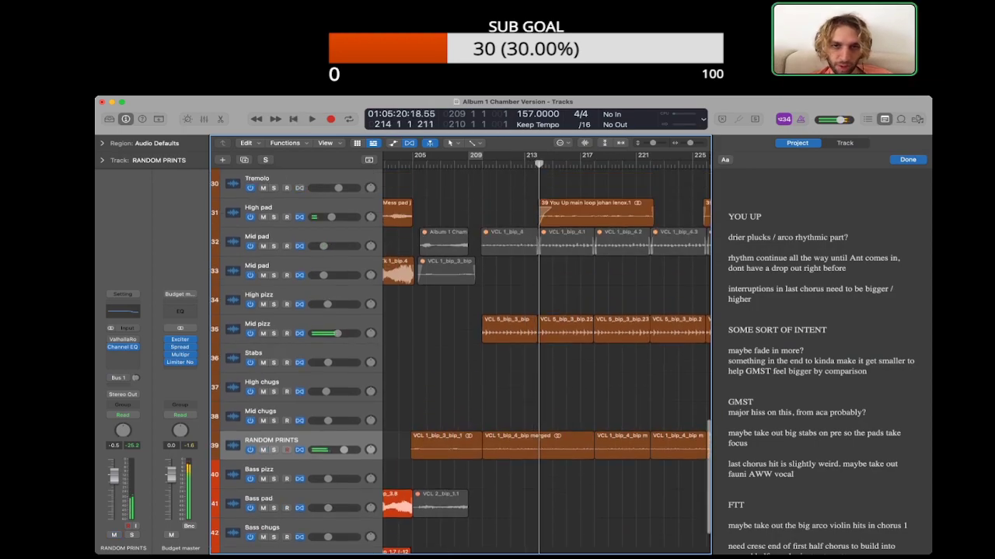
key("super+alt+p")
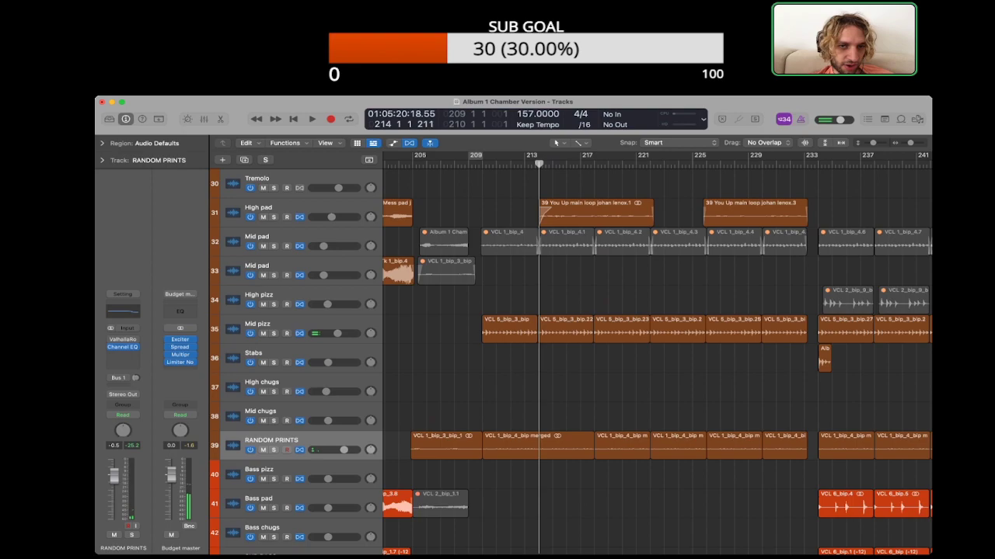
Step: Unmute the six VCL 1_bip_4 regions on the upper Mid pad track between bars 209 and 233 and audition them soloed
left_click(273, 237)
left_click(560, 272)
scroll(657, 354, "right", 2)
left_click_drag(466, 275, 735, 248)
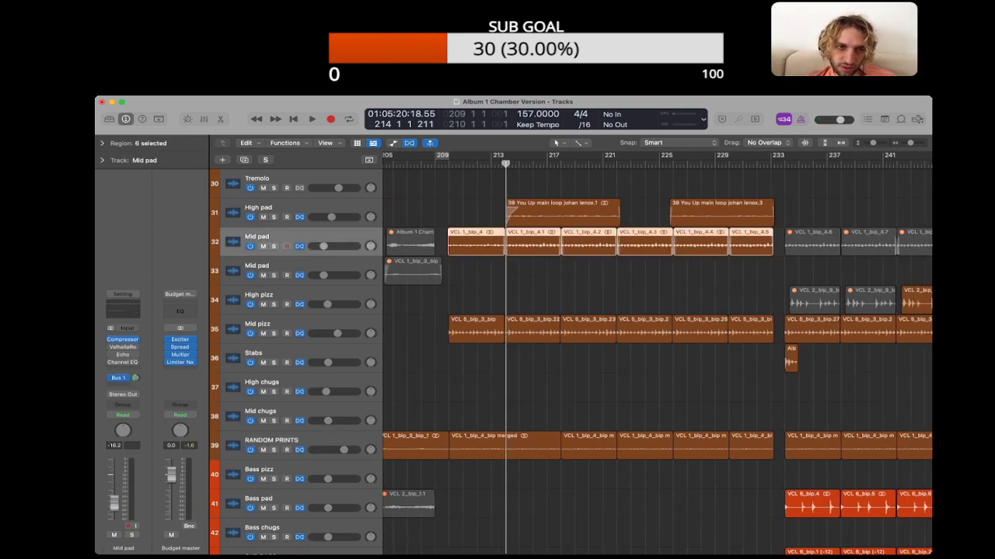
key("ctrl+s")
key("space")
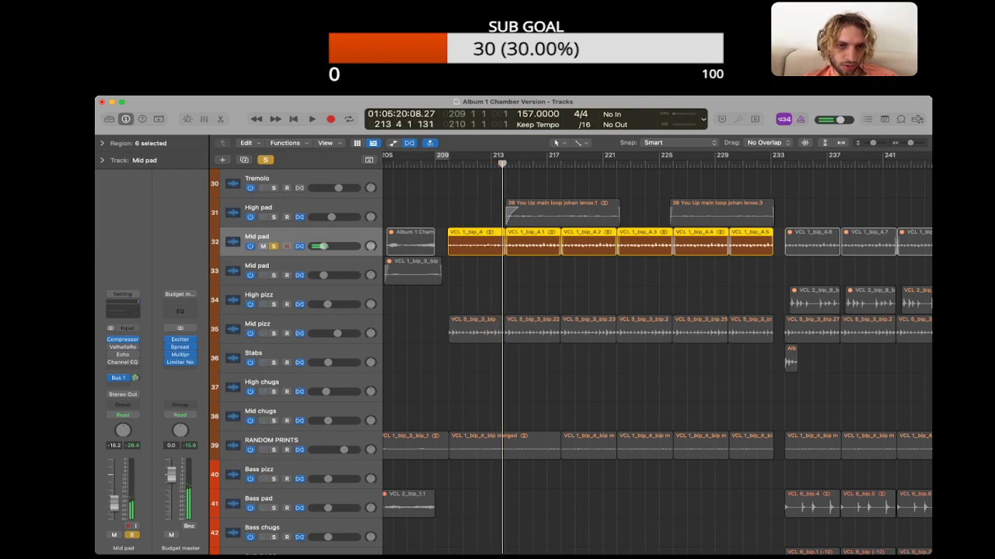
key("ctrl+s")
left_click_drag(740, 245, 740, 246)
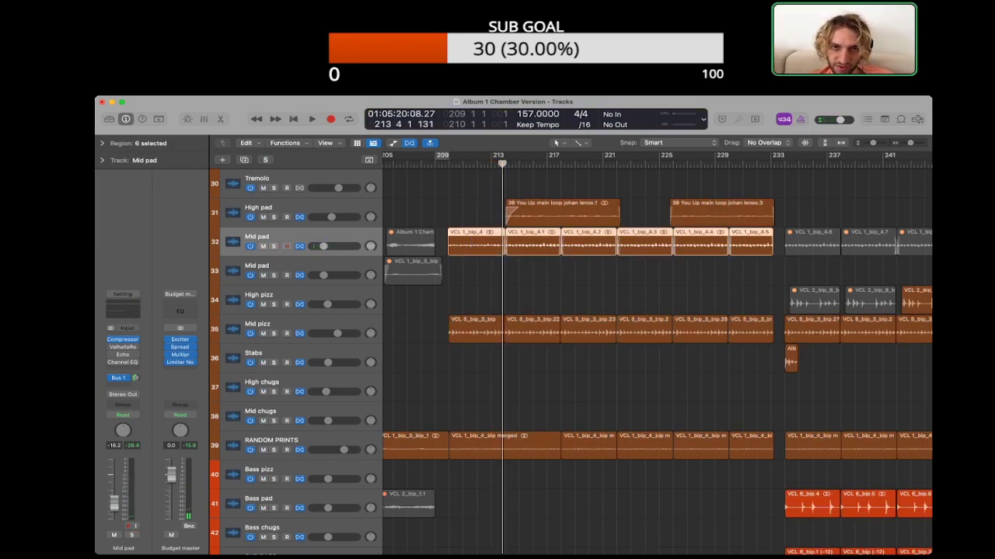
Step: Try bouncing the six Mid pad regions in place to a new track and audition the bounce soloed
key("ctrl+b")
key("Return")
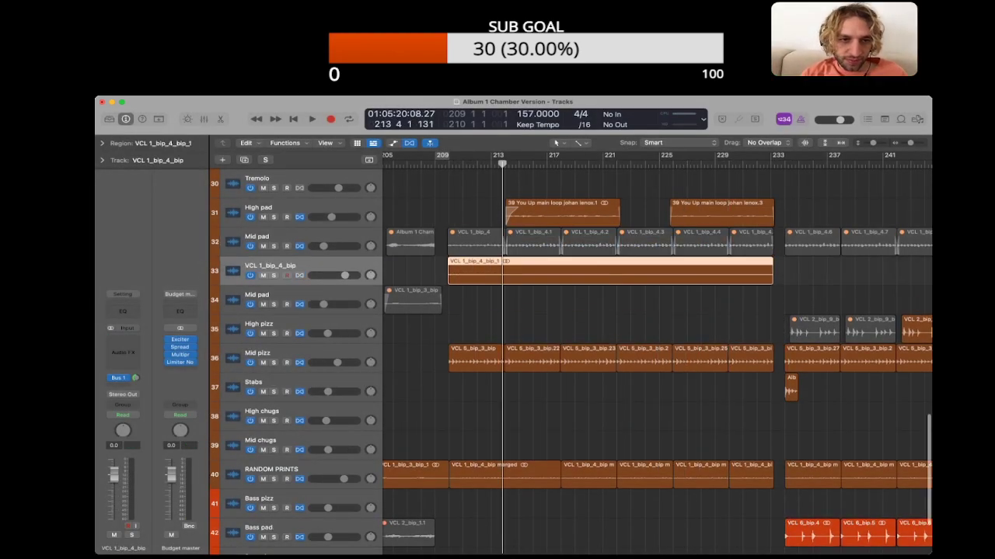
key("s")
key("shift+space")
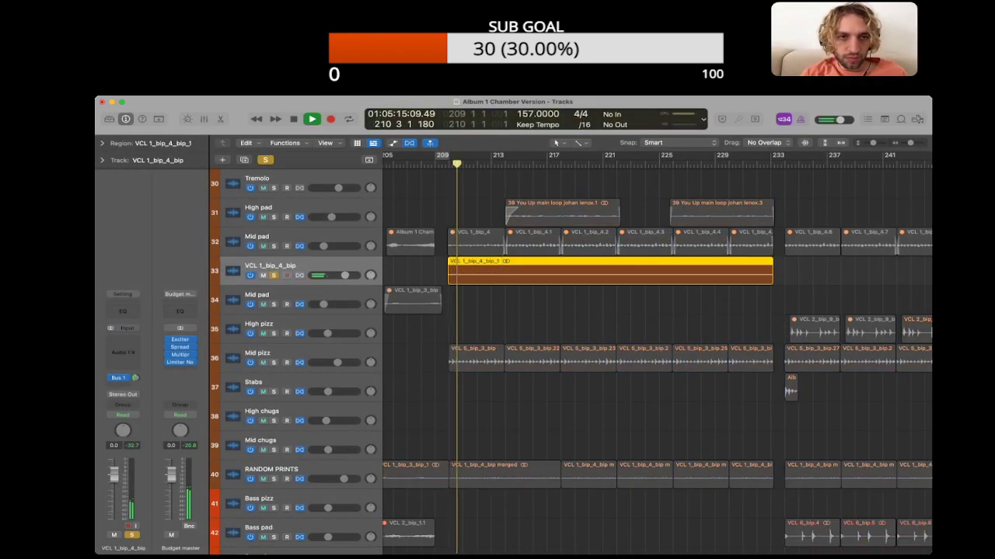
key("space")
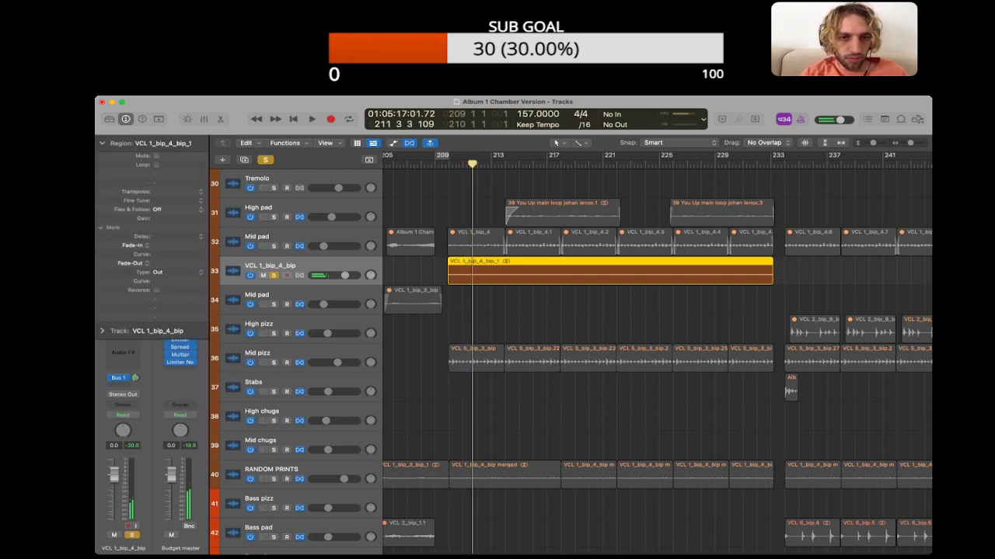
Step: Delete the bounced Mid pad region and the track made for it
key("Delete")
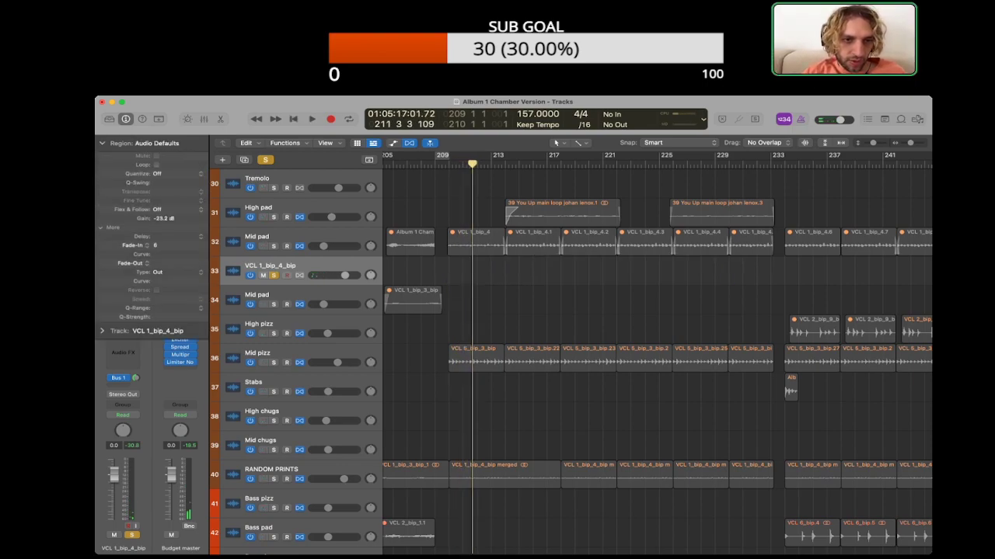
key("Delete")
key("Up")
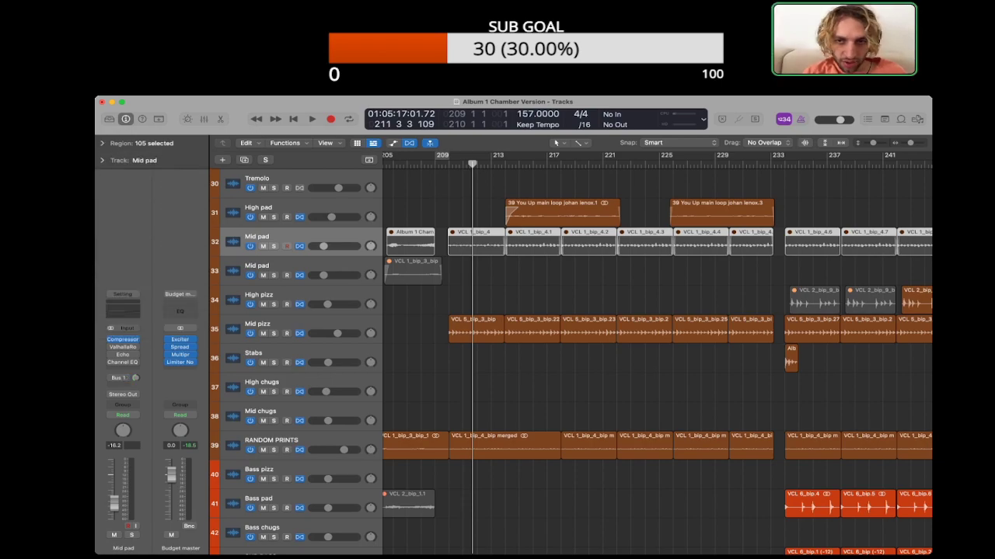
Step: Reactivate the six VCL 1_bip_4 Mid pad regions, audition them soloed and bounce them in place as one region
left_click_drag(476, 273, 747, 252)
key("ctrl+m")
key("ctrl+s")
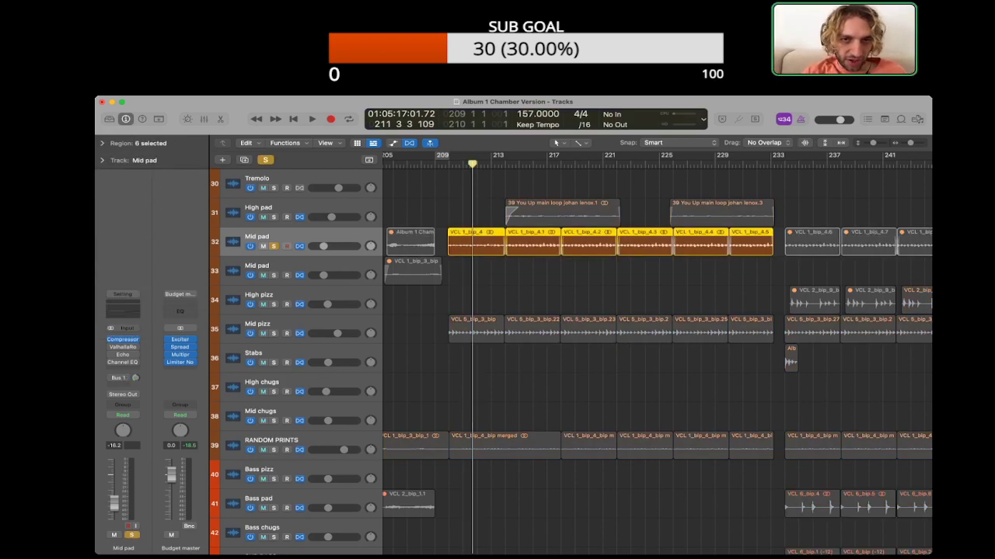
key("space")
left_click_drag(466, 267, 738, 239)
key("space")
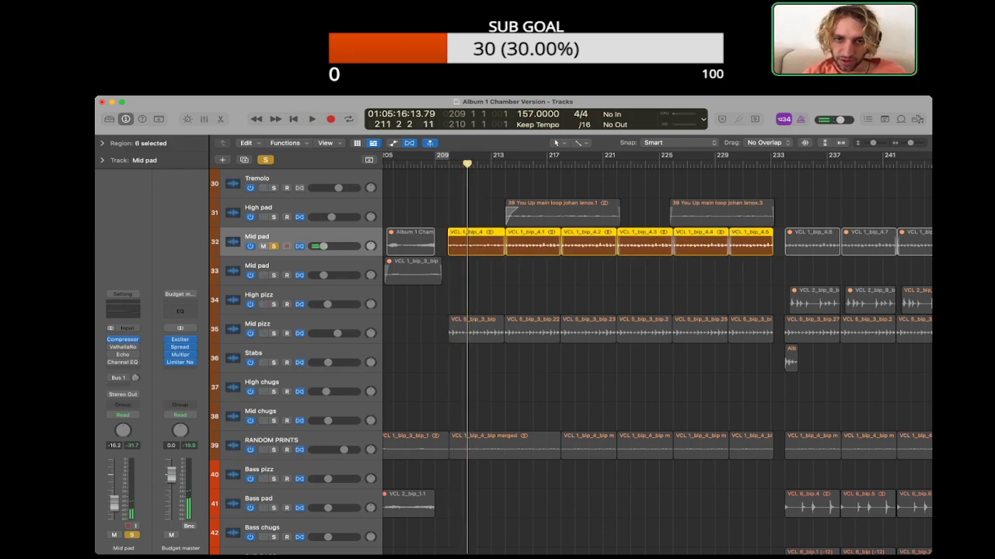
key("ctrl+b")
key("Return")
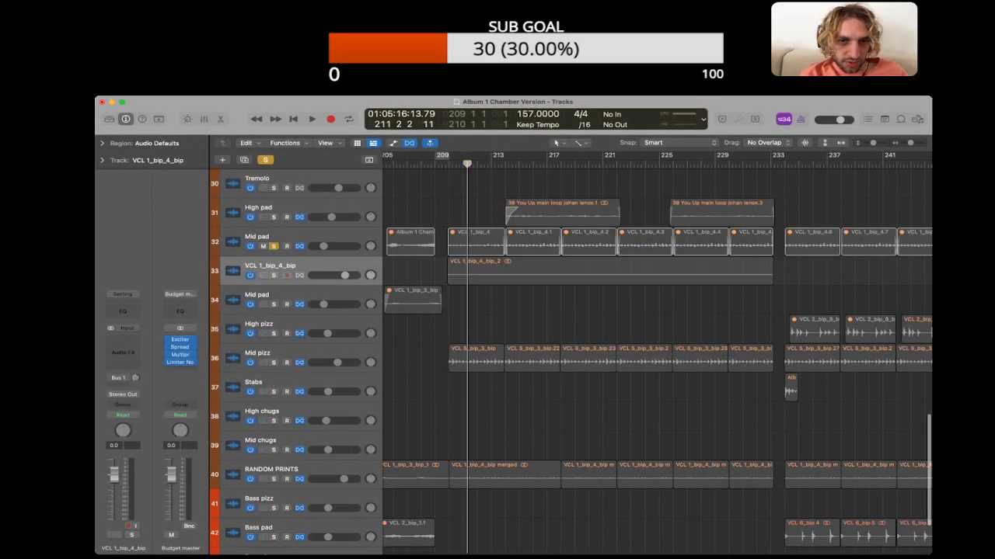
Step: Replace the RANDOM PRINTS regions between bars 209 and 233 with the new Mid pad bounce, keeping its timing
key("space")
scroll(657, 357, "down", 2)
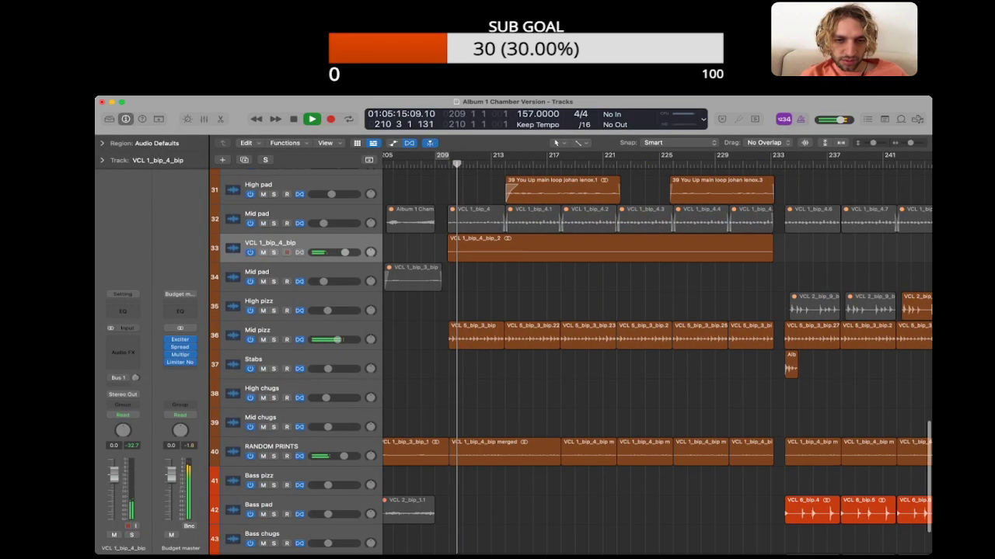
left_click_drag(493, 397, 743, 437)
key("space")
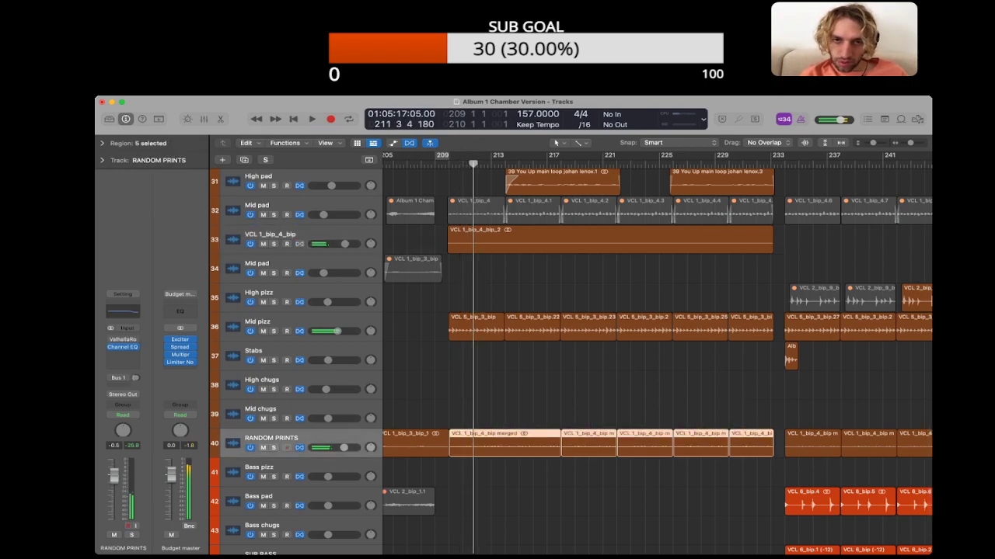
key("BackSpace")
left_click(610, 240)
left_click_drag(610, 240, 610, 444)
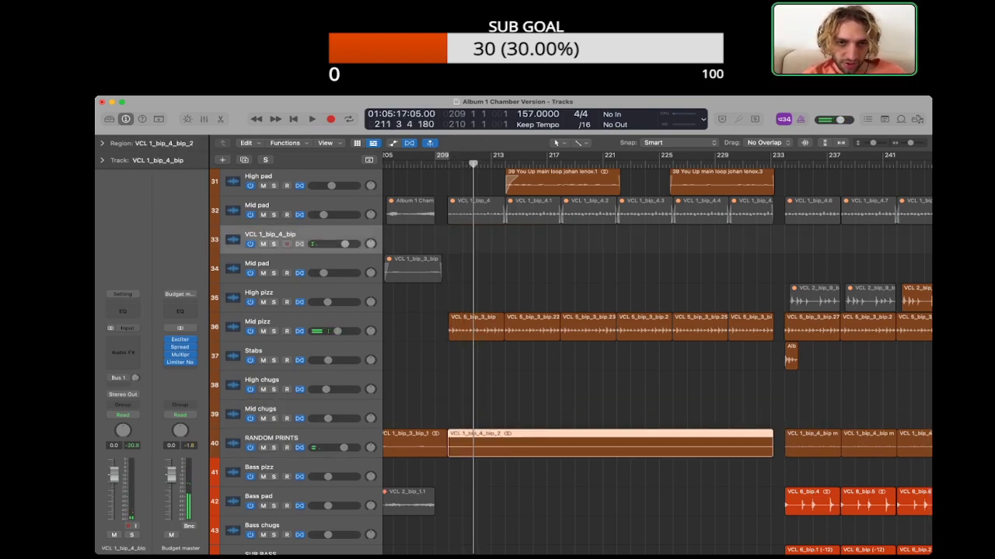
Step: Try the Valhalla reverb on RANDOM PRINTS while replaying the You Up opening, and bypass it again
key("space")
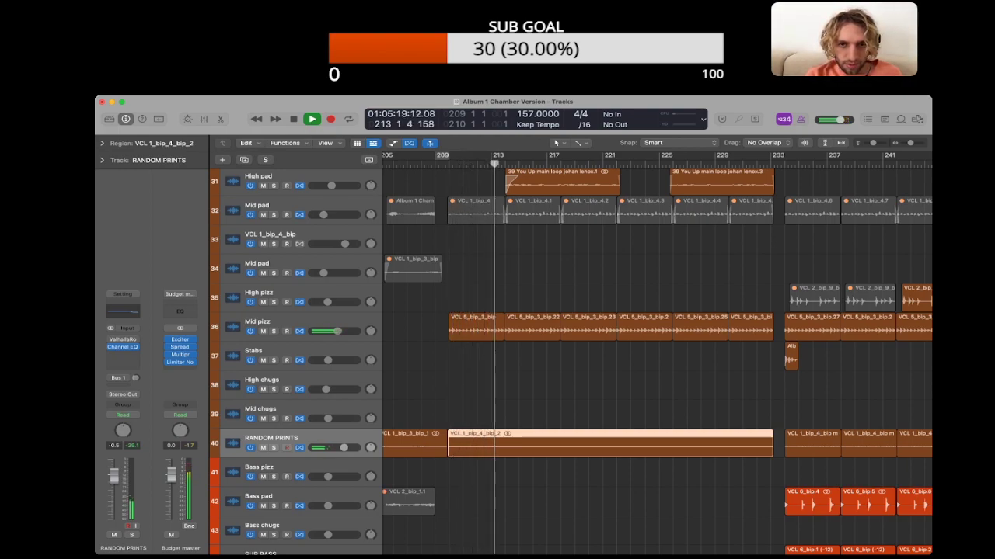
key("space")
scroll(656, 349, "down", 1)
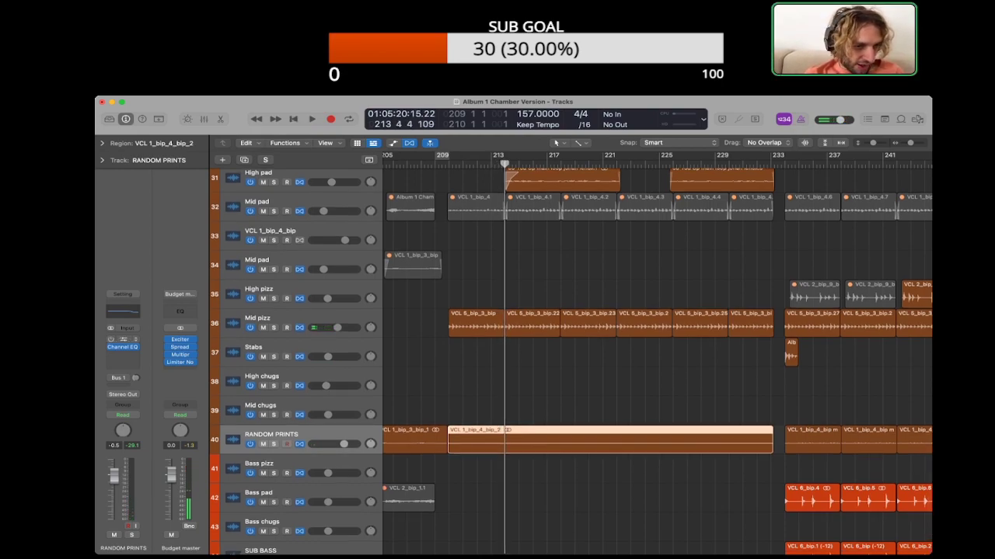
key("shift+space")
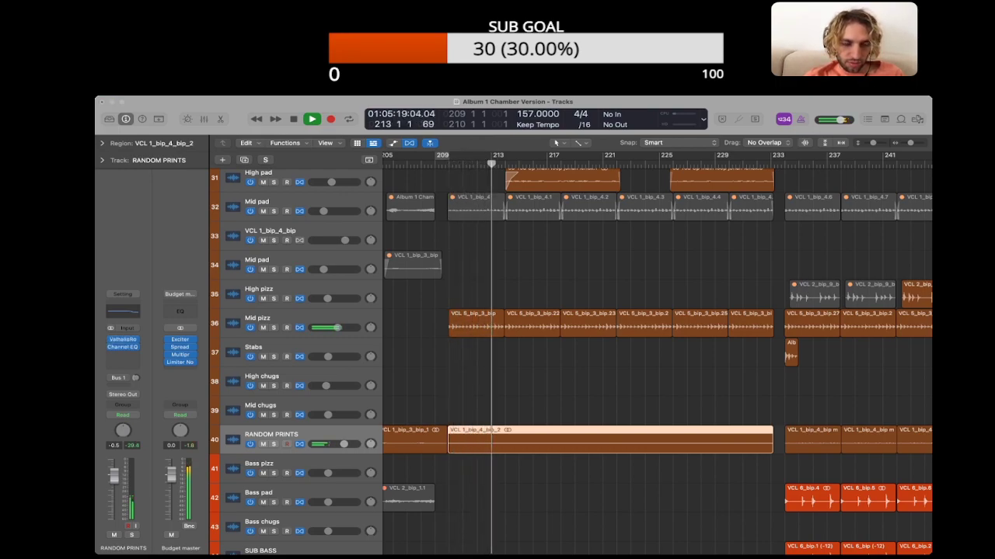
key("space")
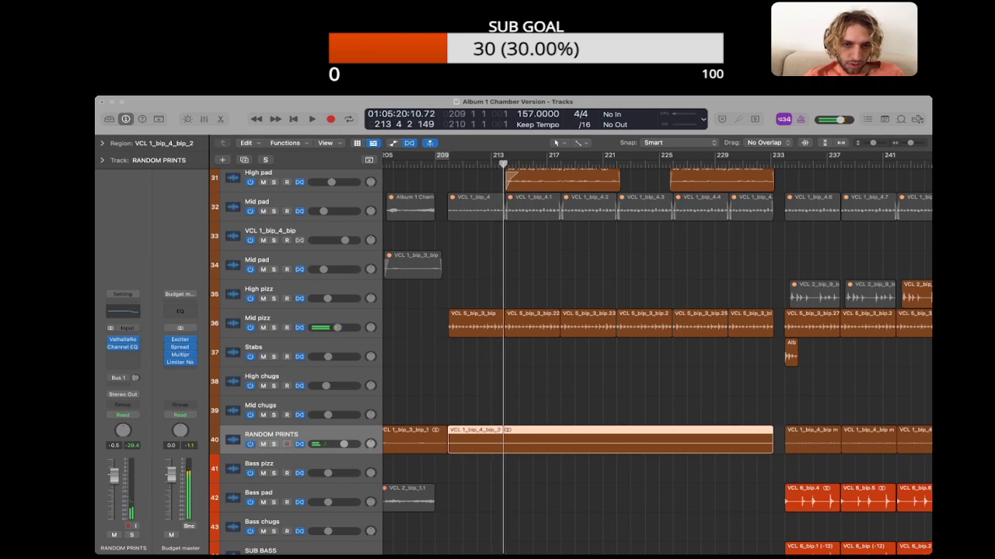
left_click(448, 164)
key("space")
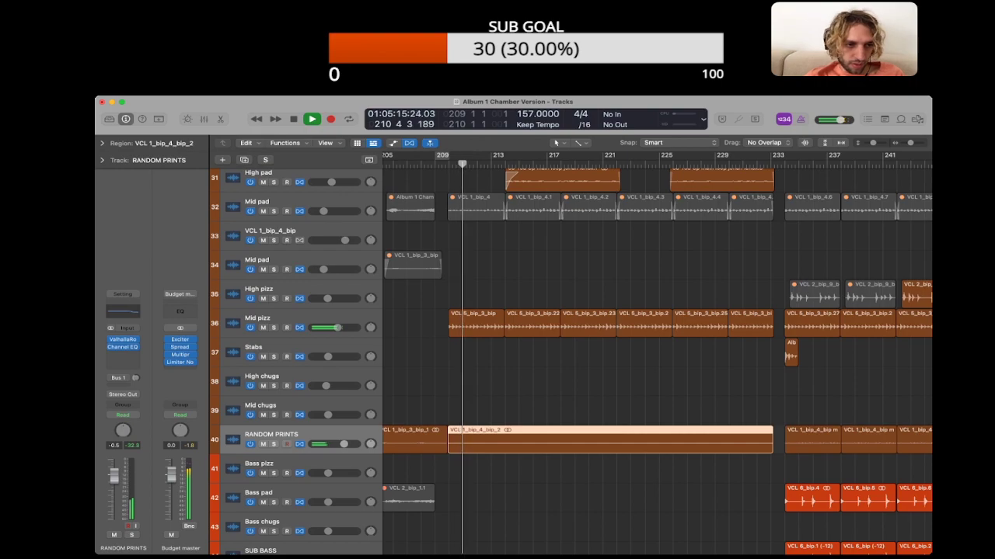
key("space")
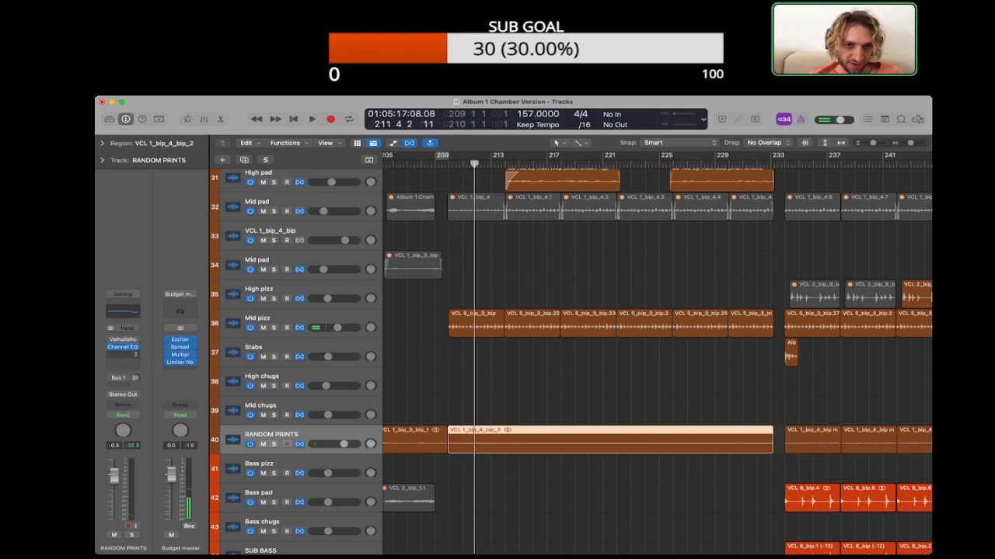
Step: Add an Echo effect to the RANDOM PRINTS channel and replay the You Up opening with it
key("space")
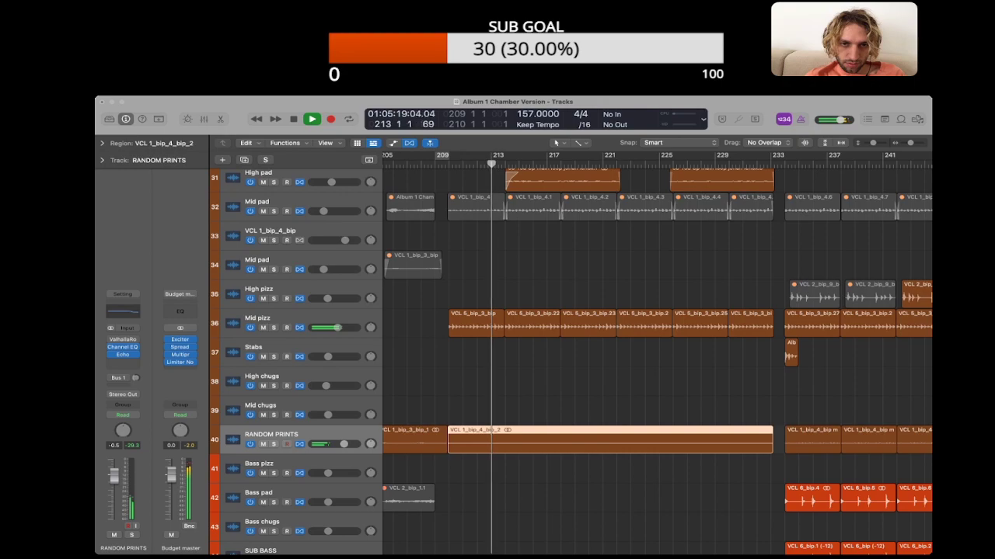
key("space")
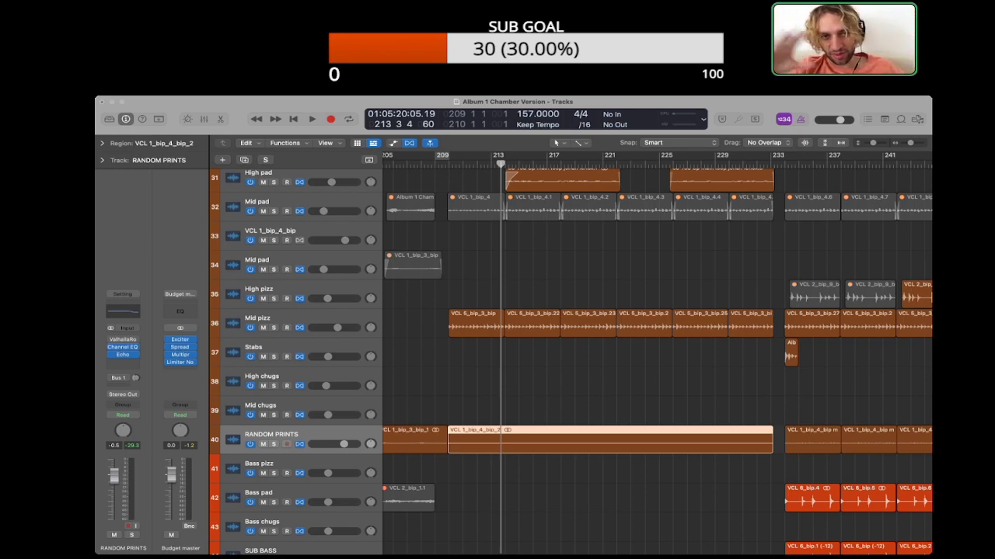
key("shift+space")
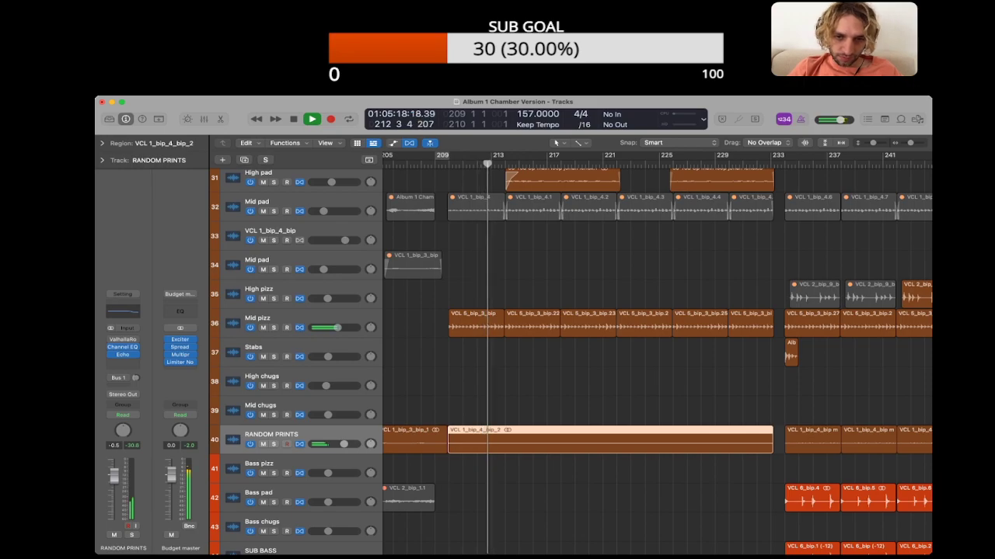
key("space")
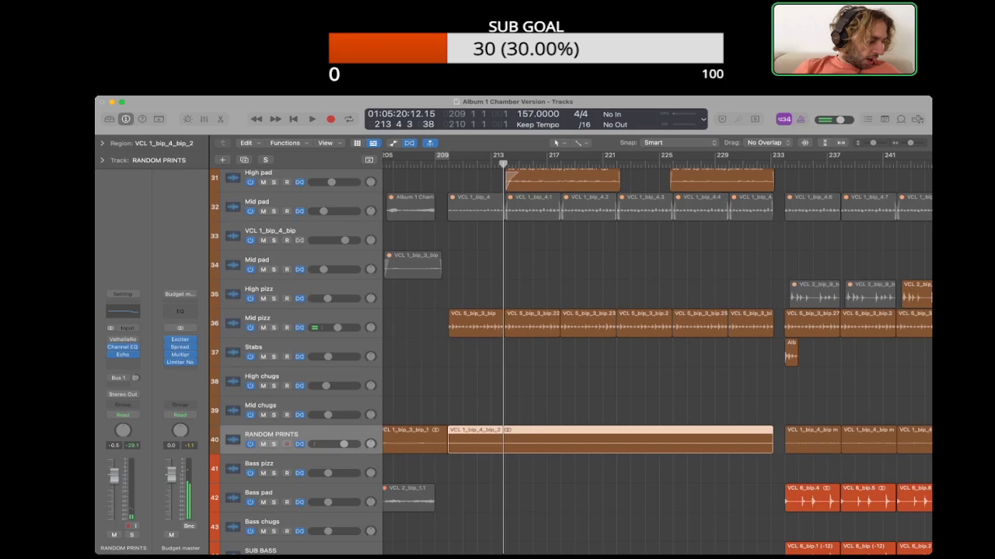
Step: Bounce the RANDOM PRINTS region with its echo to a new track and bypass Echo on the RANDOM PRINTS channel
left_click_drag(462, 164, 794, 164)
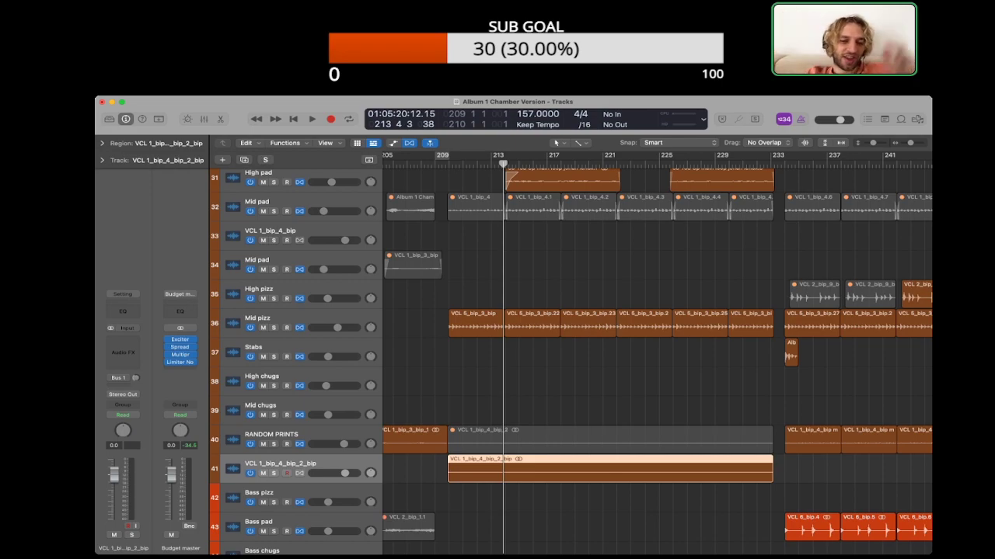
left_click(272, 435)
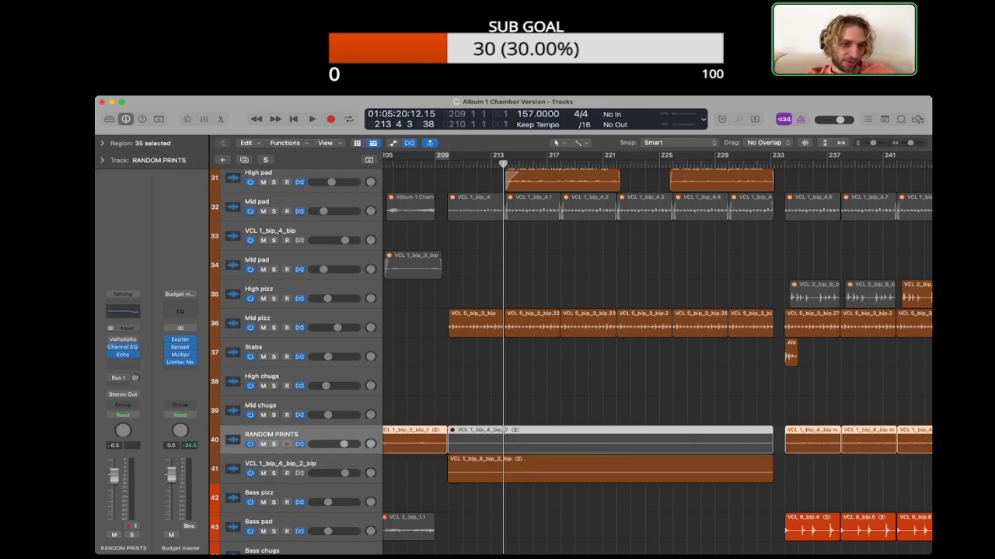
left_click(420, 397)
left_click(111, 355)
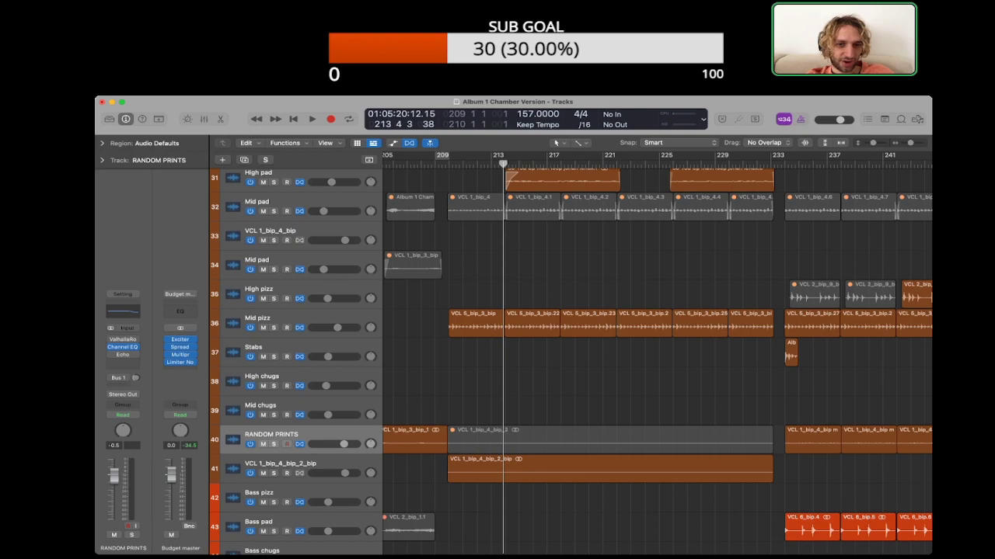
Step: Move the echo bounce onto RANDOM PRINTS at the same bars and delete the emptied bounce track
left_click_drag(543, 469, 544, 441)
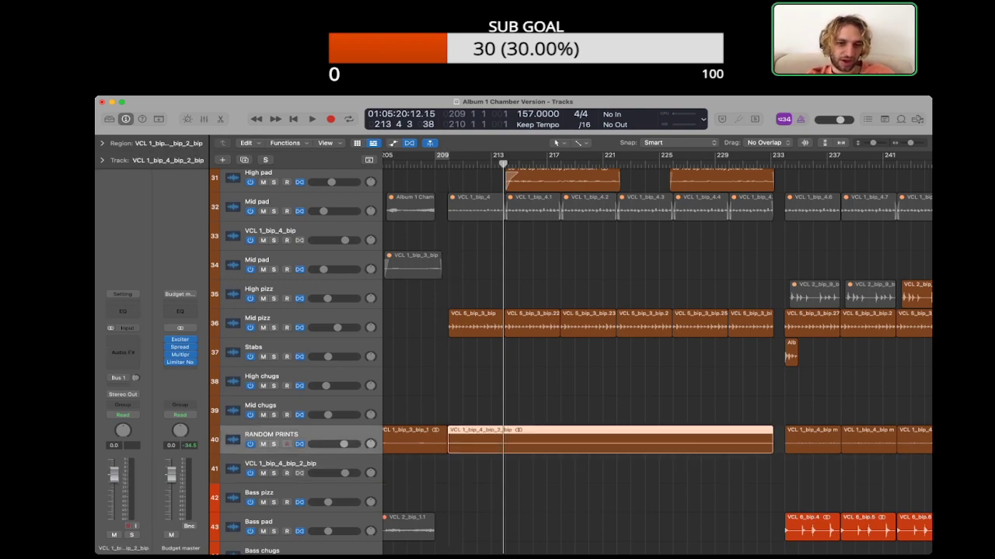
left_click(280, 464)
key("super+BackSpace")
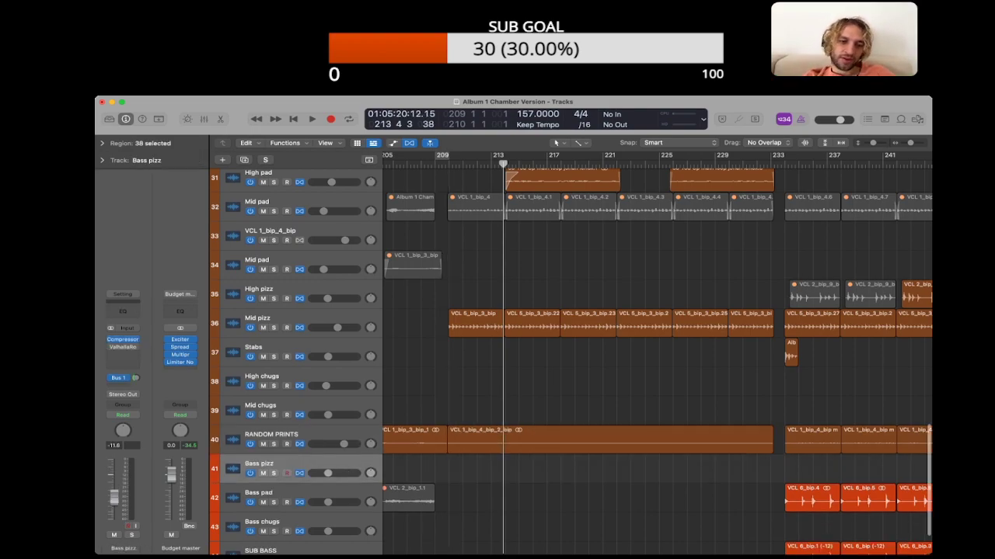
Step: Show the Flex controls on the tracks and select the echo bounce on RANDOM PRINTS while playing You Up's opening
left_click(286, 443)
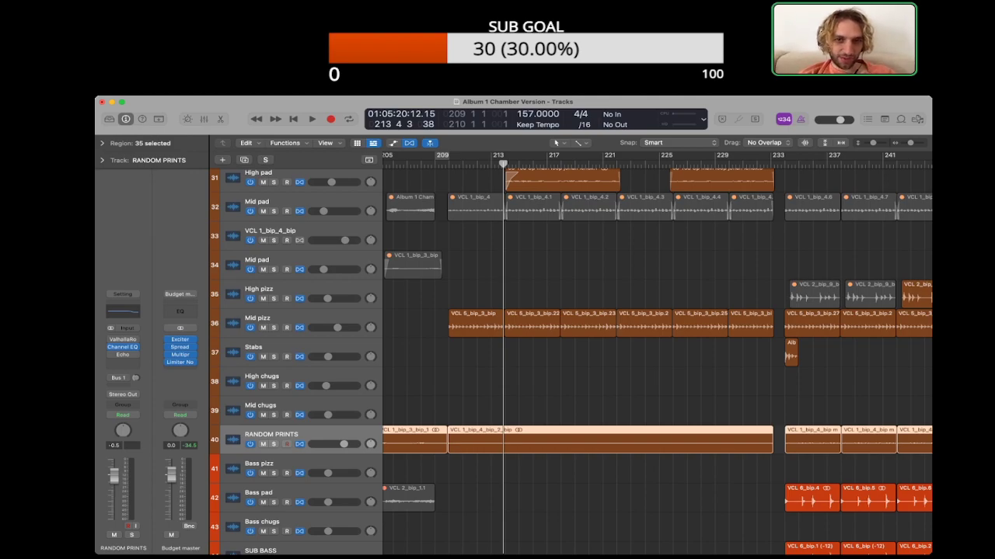
key("super+Down")
key("super+Down")
key("super+Down")
key("alt+shift+d")
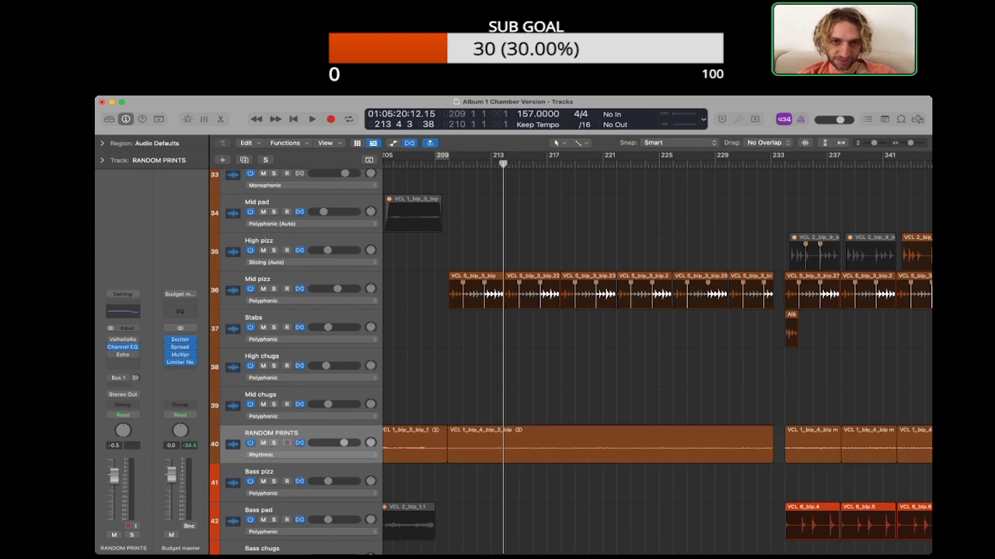
key("space")
left_click(610, 444)
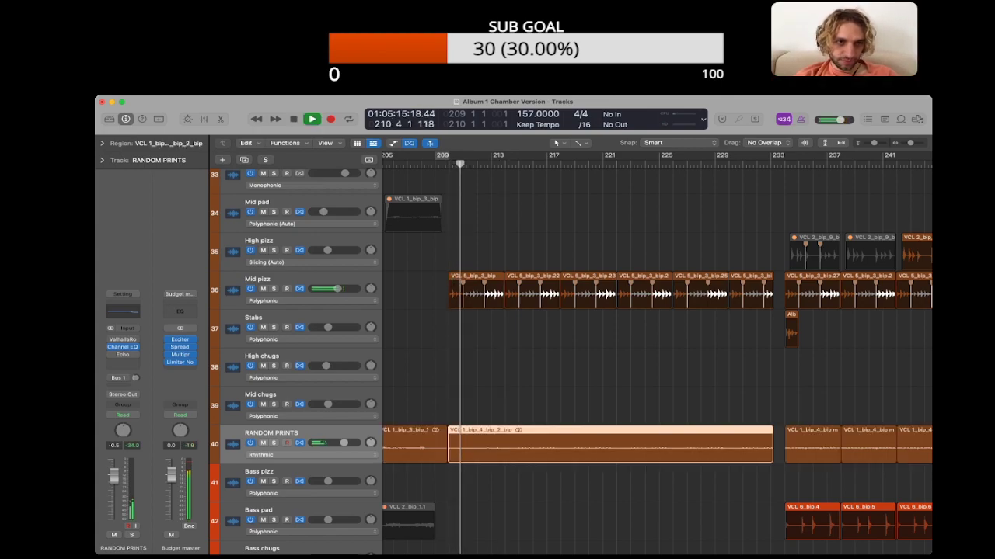
Step: Check the region parameters of the echo bounce on RANDOM PRINTS, deselect it and stop playback
left_click(102, 143)
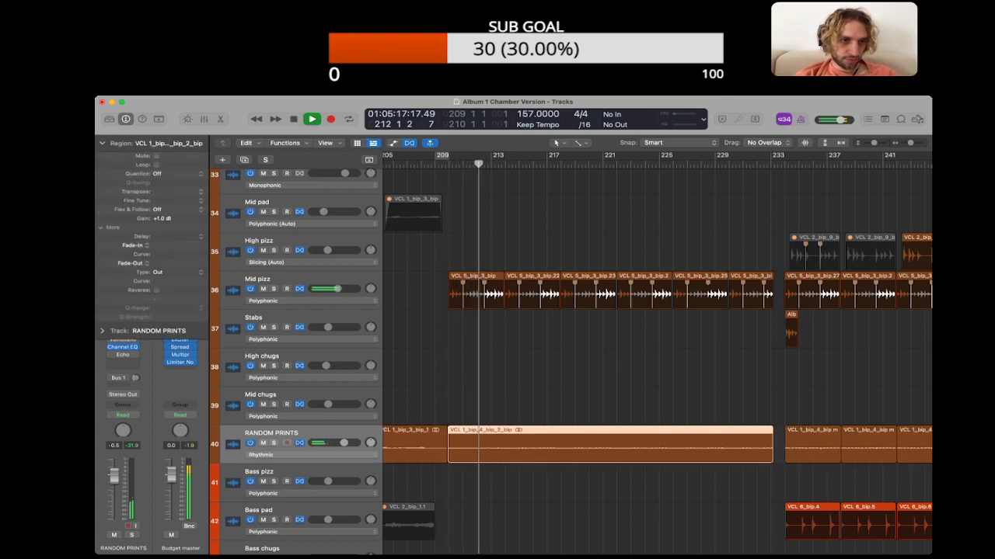
left_click(102, 143)
key("alt+shift+d")
key("space")
Step: Look over the RANDOM PRINTS regions through the rest of You Up for other places where the echo bounce could go
key("super+Left")
key("super+Left")
key("super+Left")
scroll(656, 350, "right", 3)
scroll(656, 350, "left", 5)
scroll(656, 350, "down", 2)
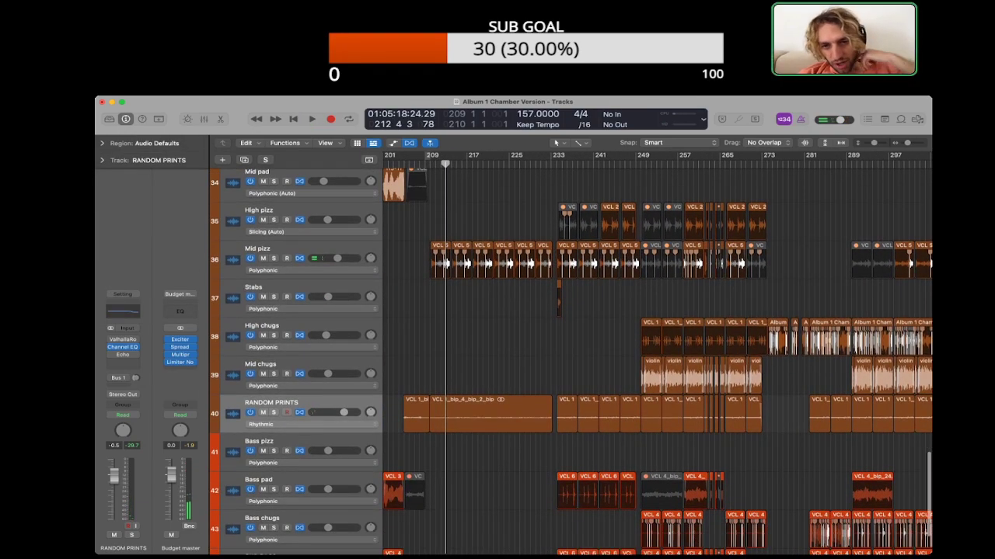
scroll(657, 349, "right", 3)
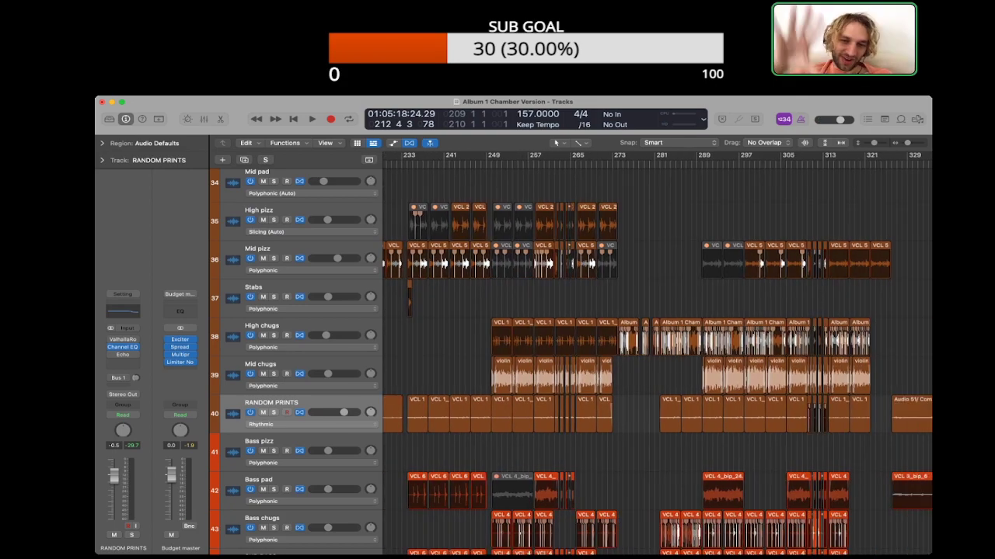
scroll(656, 350, "left", 4)
key("super+Down")
key("super+Down")
key("super+Down")
key("super+Down")
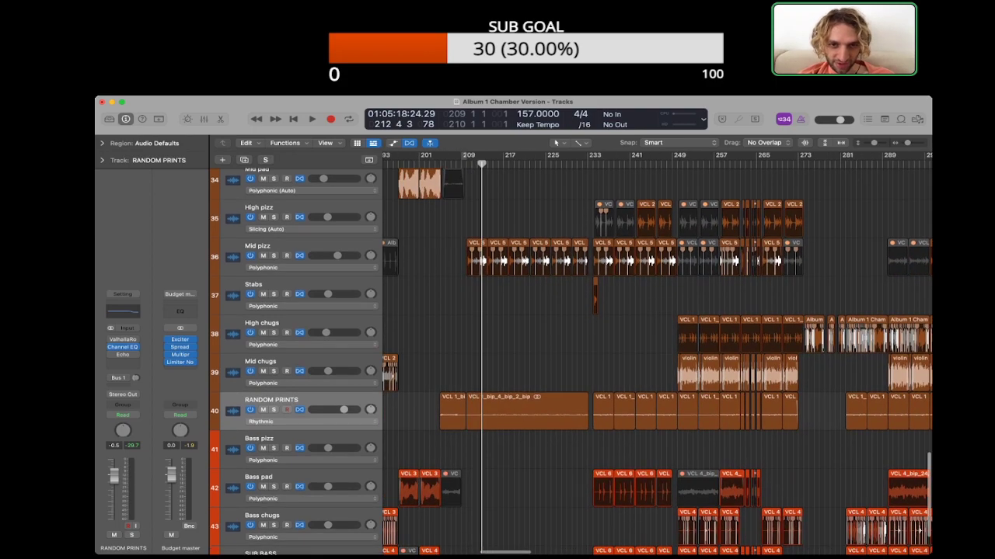
Step: Play You Up's opening from bar 209 with the echo bounce in place
key("space")
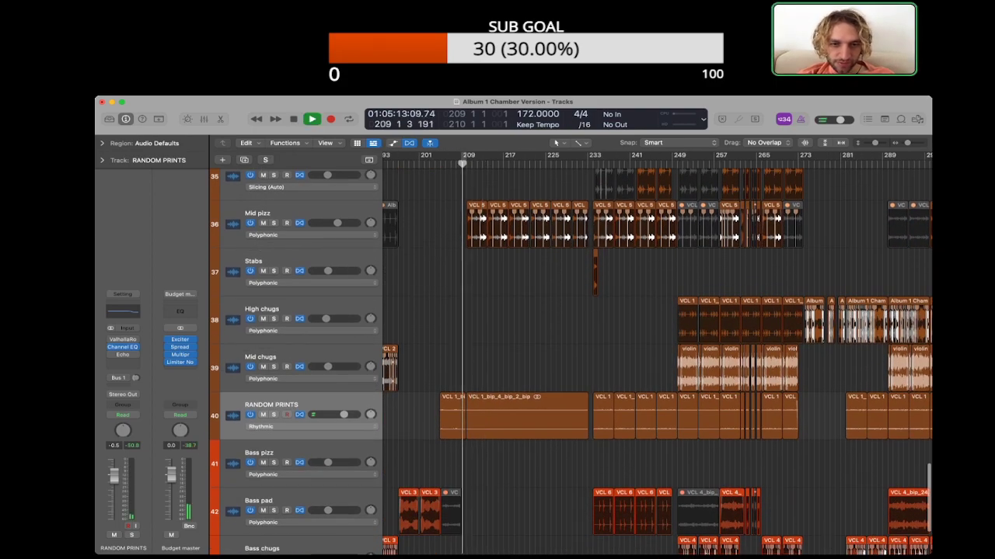
key("super+Right")
key("super+Right")
key("super+Right")
key("super+Left")
key("super+Left")
key("super+Left")
key("super+Left")
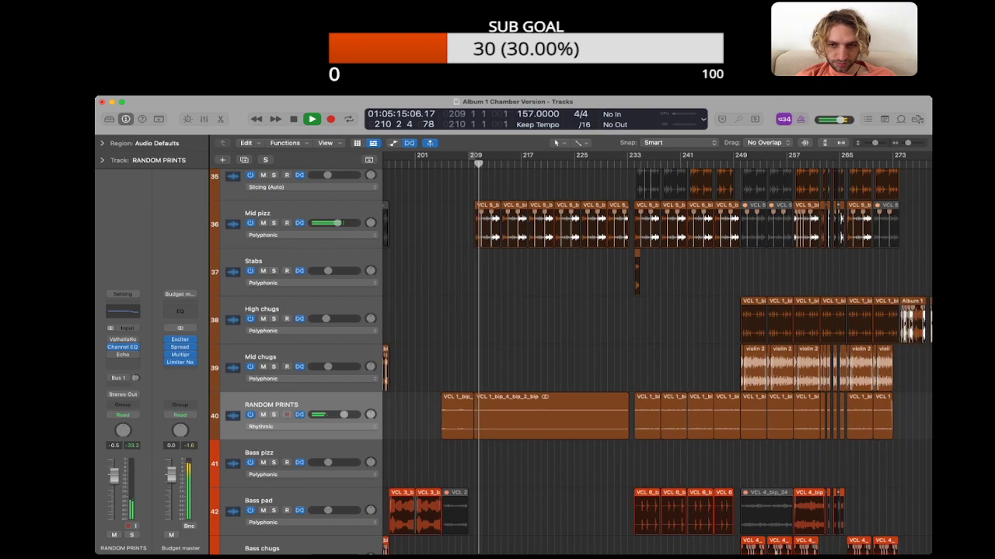
scroll(657, 350, "right", 1)
key("space")
Step: Copy the echo bounce to bar 234 on RANDOM PRINTS over the old regions and enlarge the waveform display
left_click_drag(505, 415, 652, 416)
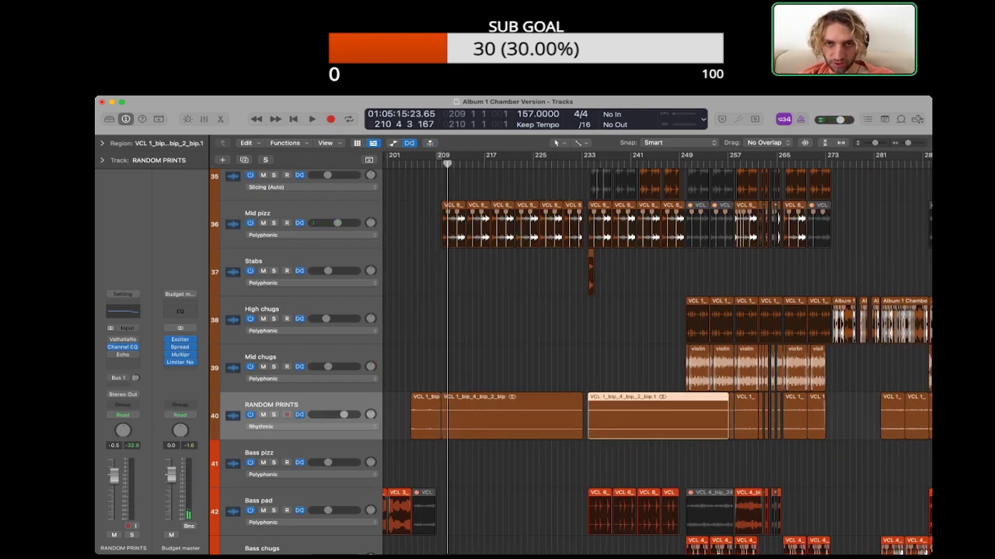
key("super+equal")
left_click(652, 464)
scroll(657, 350, "right", 3)
key("super+Right")
scroll(657, 350, "right", 3)
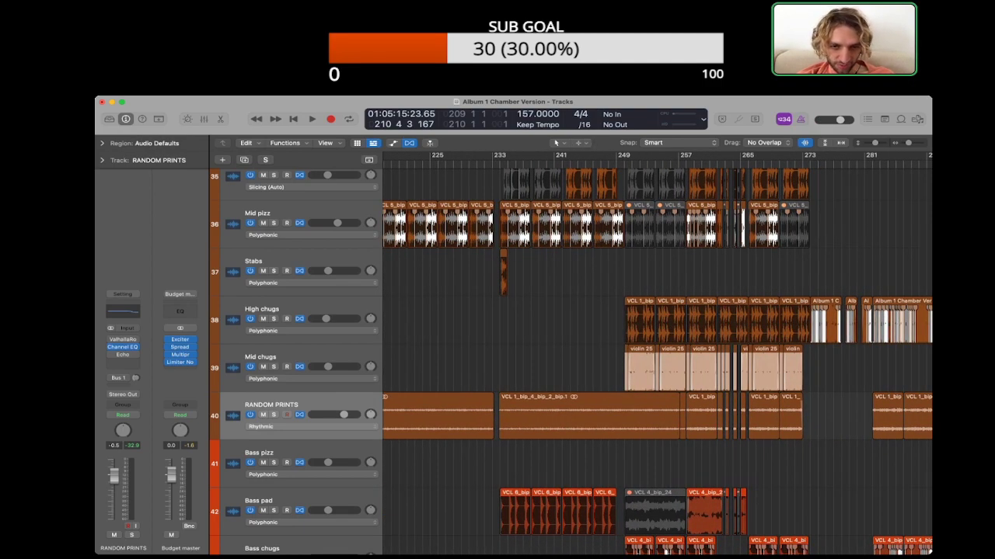
Step: Copy the echo bounce to bar 250 on RANDOM PRINTS, replacing the old regions up to bar 258
key("space")
left_click_drag(562, 416, 656, 416)
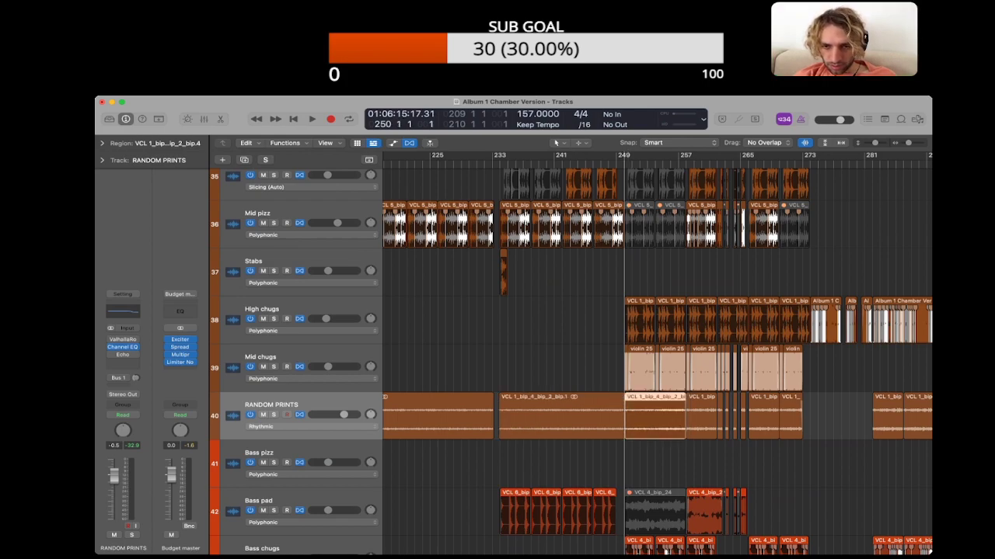
scroll(656, 417, "right", 5)
scroll(519, 416, "up", 5)
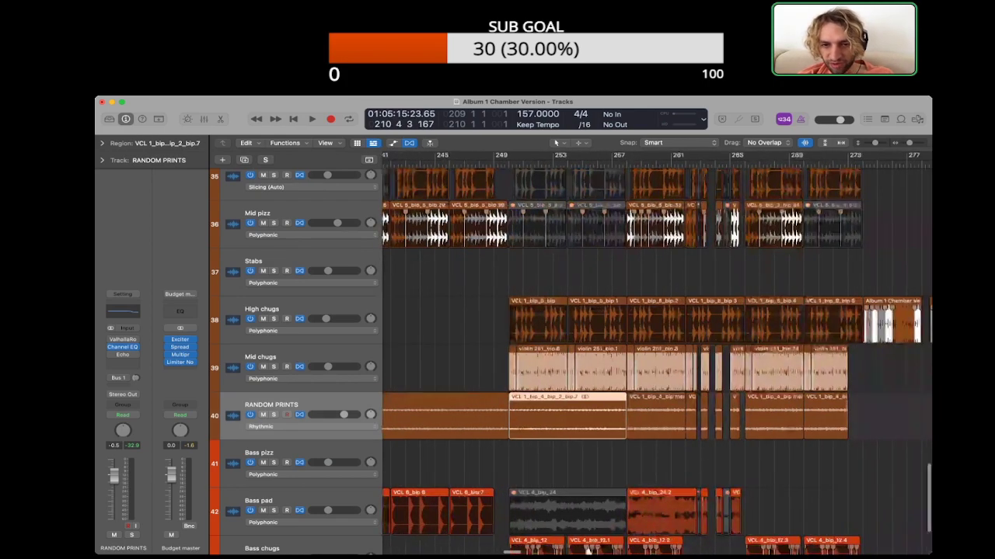
scroll(519, 417, "right", 1)
Step: Copy the echo bounce from bar 250 to bar 258 on RANDOM PRINTS, covering the chopped regions up to bar 266
left_click_drag(536, 417, 654, 416)
scroll(654, 464, "up", 5)
scroll(654, 464, "right", 3)
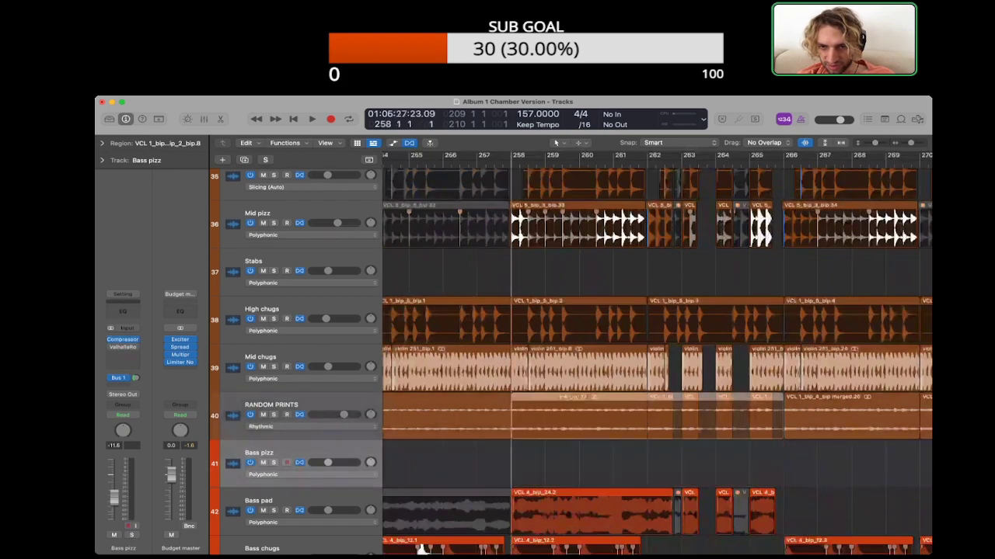
scroll(653, 416, "up", 3)
scroll(653, 417, "right", 3)
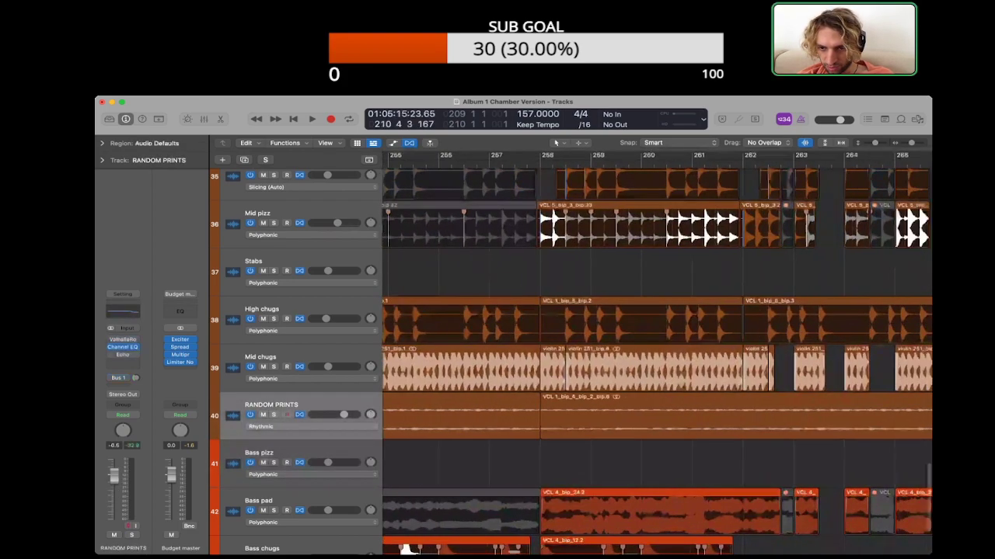
Step: Cut three gaps out of the echo bounce between bars 262 and 265, matching the breaks in Mid chugs
left_click_drag(741, 423, 860, 424)
left_click(751, 423)
key("Delete")
left_click(799, 424)
key("Delete")
left_click(845, 423)
key("Delete")
scroll(656, 354, "right", 8)
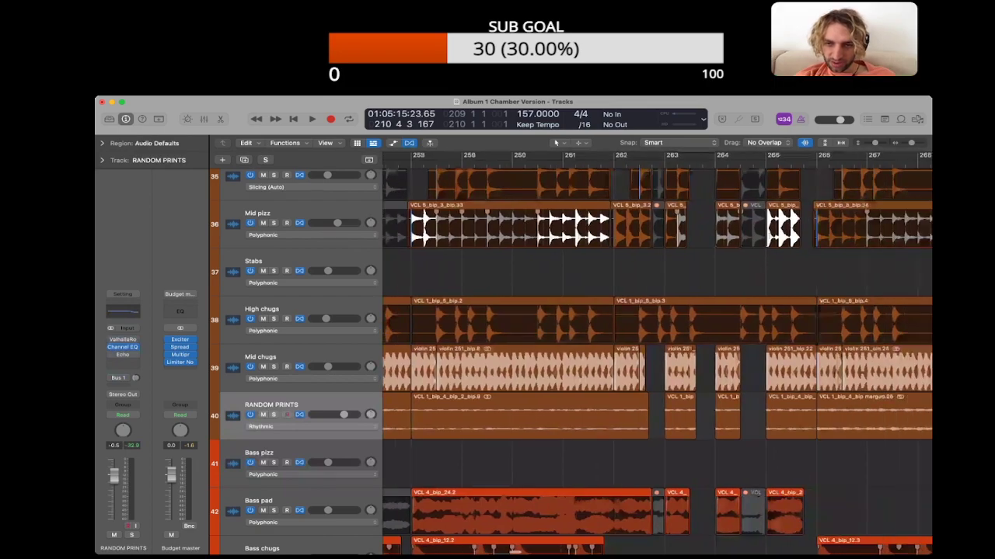
Step: Give the four echo bounce pieces from bar 258 to bar 266 a fade-in of 7
left_click_drag(604, 431, 679, 429)
left_click(600, 458)
scroll(600, 458, "left", 1)
scroll(600, 457, "left", 2)
key("super+Left")
key("super+Left")
key("super+Left")
scroll(600, 457, "left", 5)
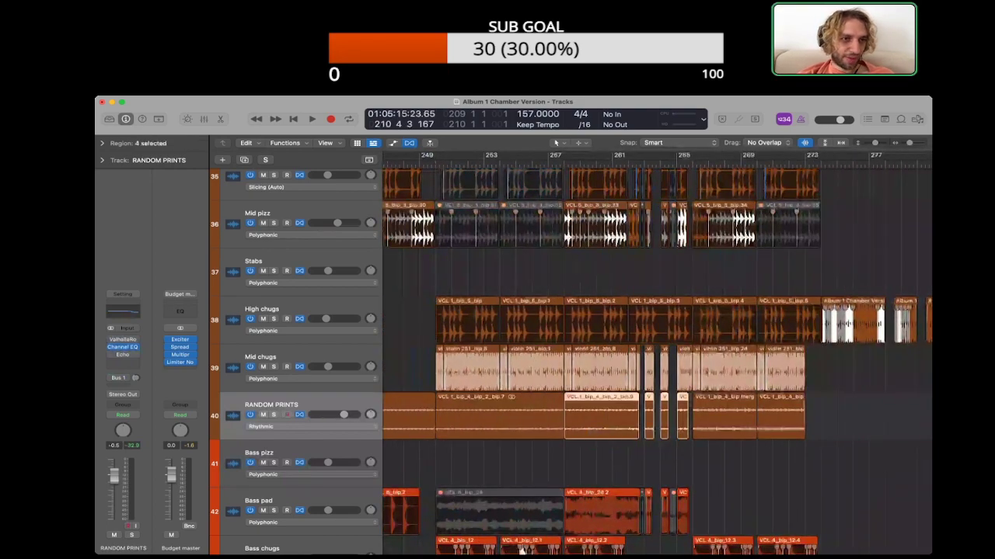
left_click(101, 143)
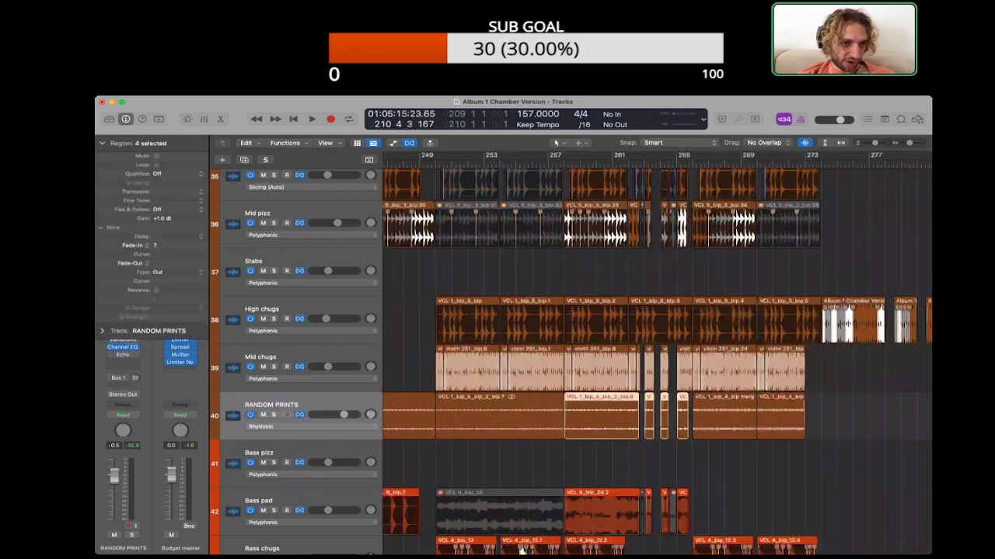
left_click(600, 458)
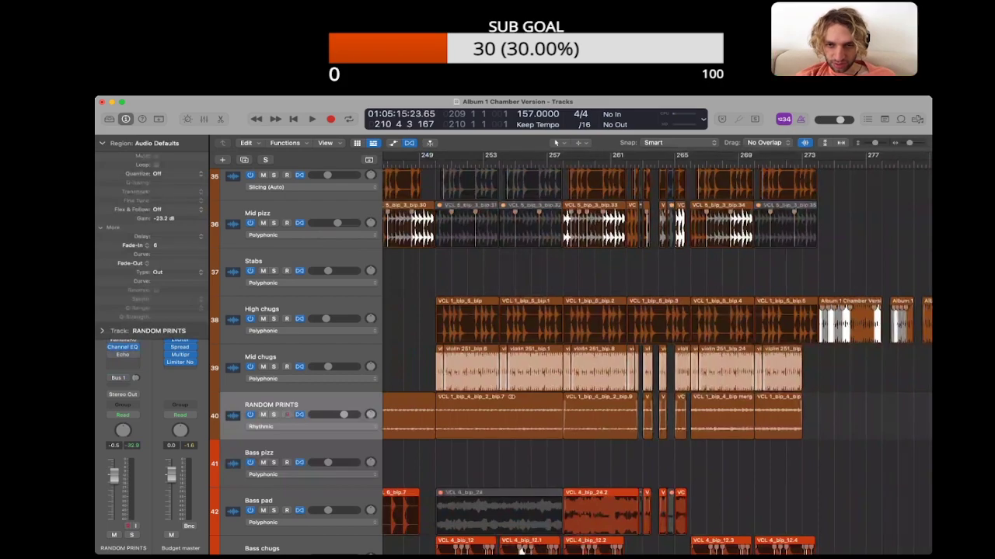
Step: Set the seven RANDOM PRINTS regions from bar 282 onward to fade-out type X with a fade-out of 11
key("super+Left")
key("super+Left")
key("super+Left")
scroll(522, 551, "left", 5)
scroll(586, 451, "right", 5)
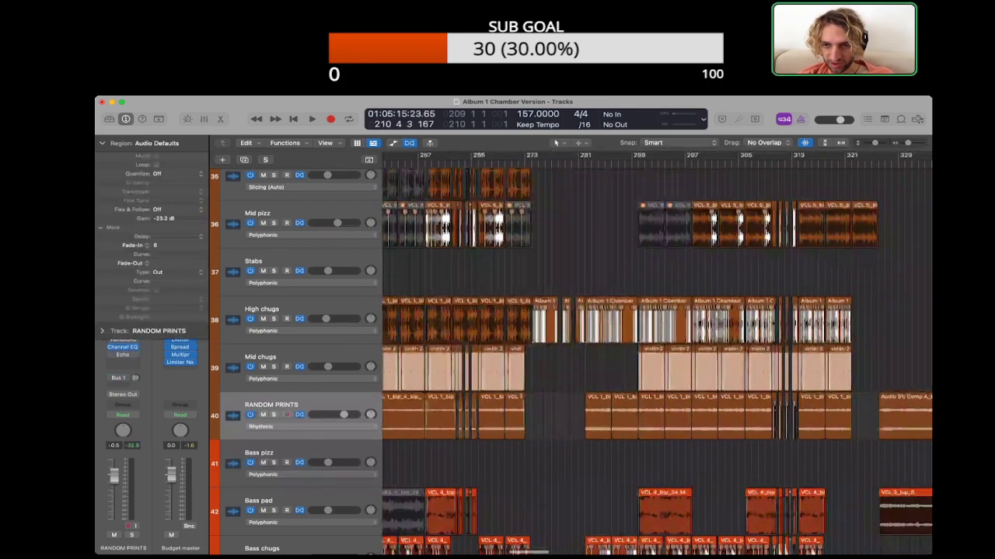
left_click_drag(586, 453, 755, 420)
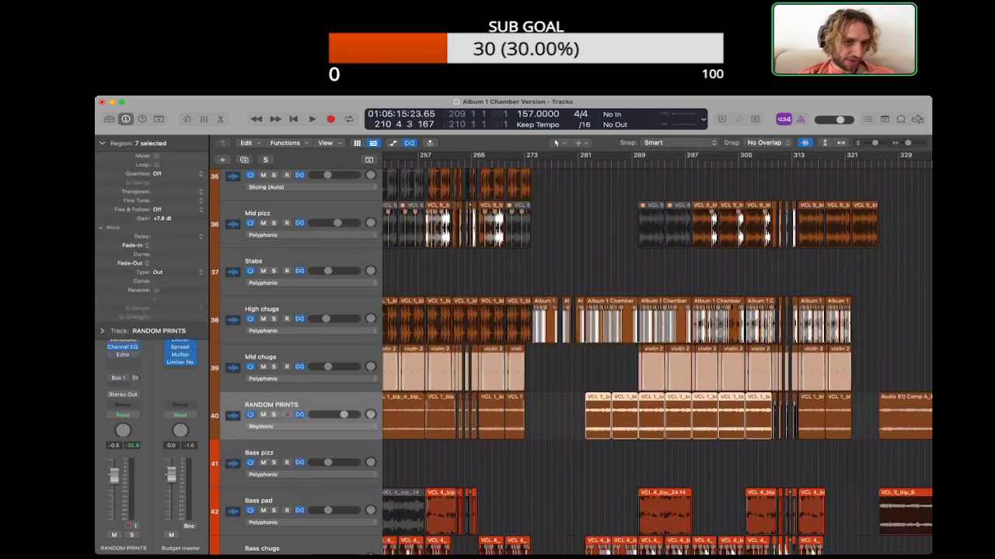
left_click(173, 272)
left_click(172, 291)
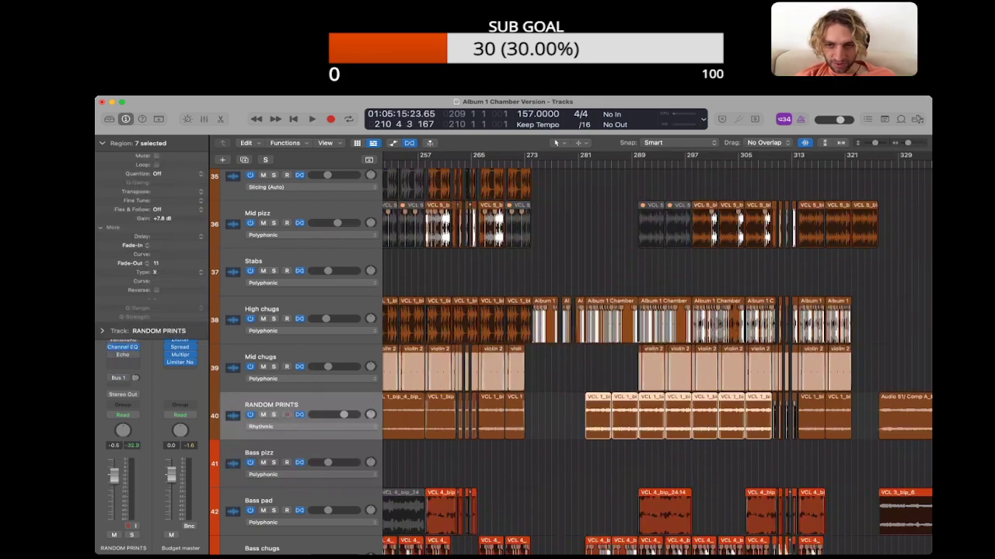
Step: Change the fade-out type of a further RANDOM PRINTS region in the same section
left_click(676, 460)
scroll(676, 460, "right", 4)
scroll(675, 435, "right", 1)
left_click(675, 421)
left_click(173, 271)
left_click(172, 282)
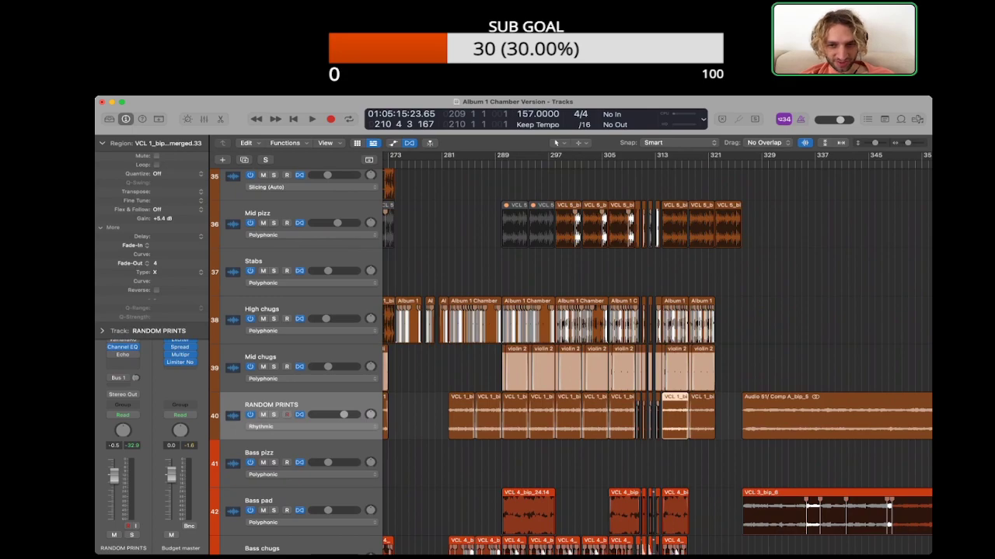
left_click(676, 460)
Step: Check the region parameters of the last You Up regions on RANDOM PRINTS and of the Audio S1/ Comp A region
key("super+Right")
key("super+Right")
scroll(676, 460, "right", 5)
left_click(732, 420)
left_click(781, 421)
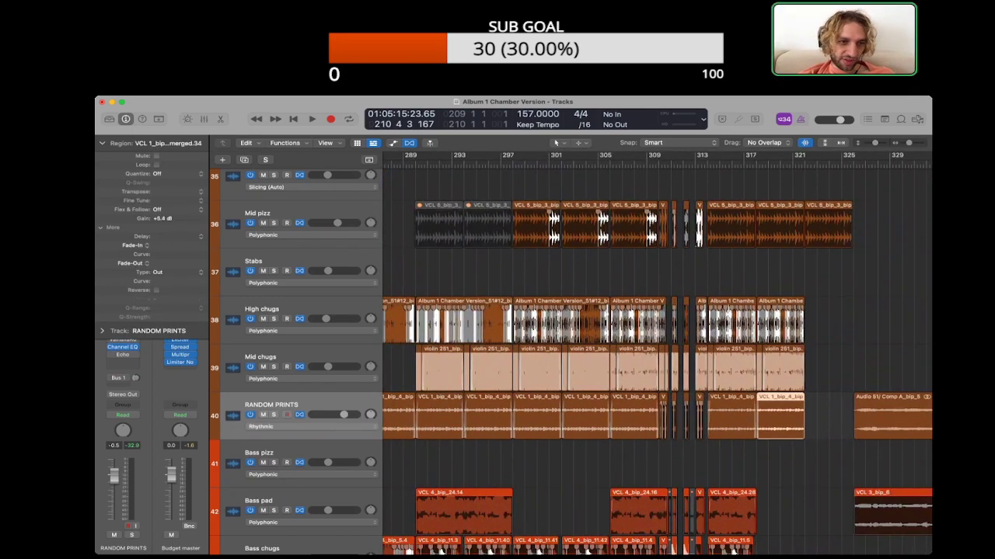
left_click(828, 420)
scroll(828, 421, "right", 6)
left_click(808, 421)
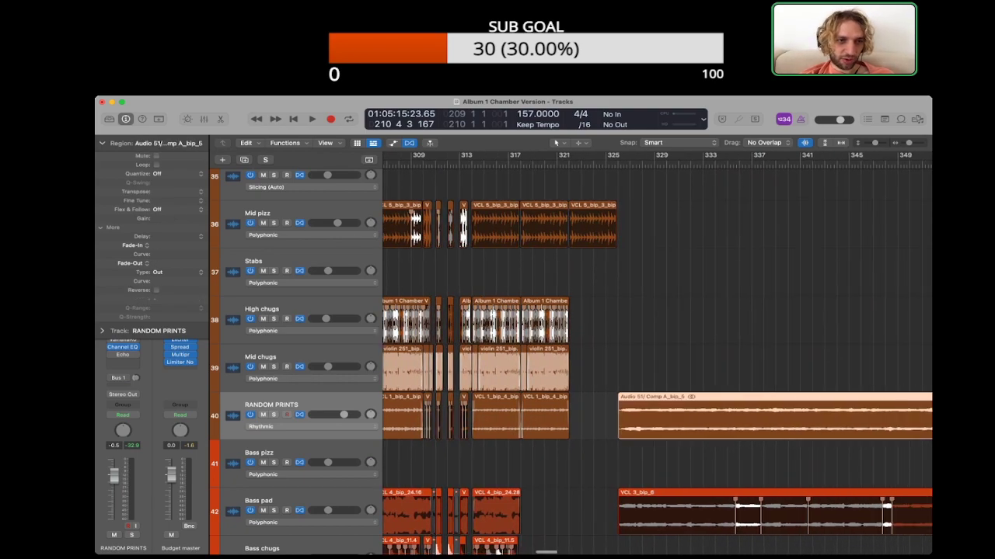
left_click(684, 460)
Step: Copy the six RANDOM PRINTS regions that start at bar 258, gaps included, to bar 306
key("super+Left")
key("super+Left")
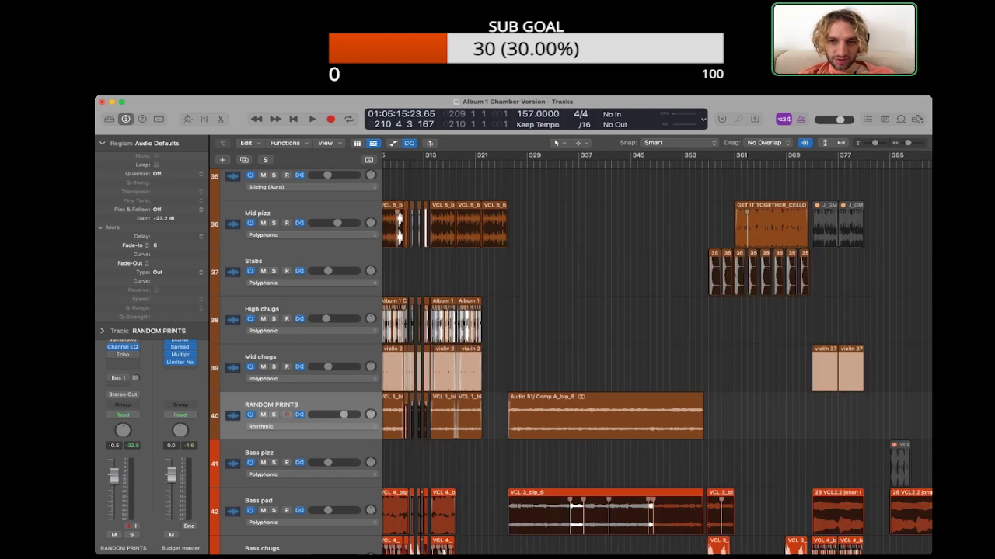
scroll(656, 353, "left", 4)
scroll(657, 354, "down", 2)
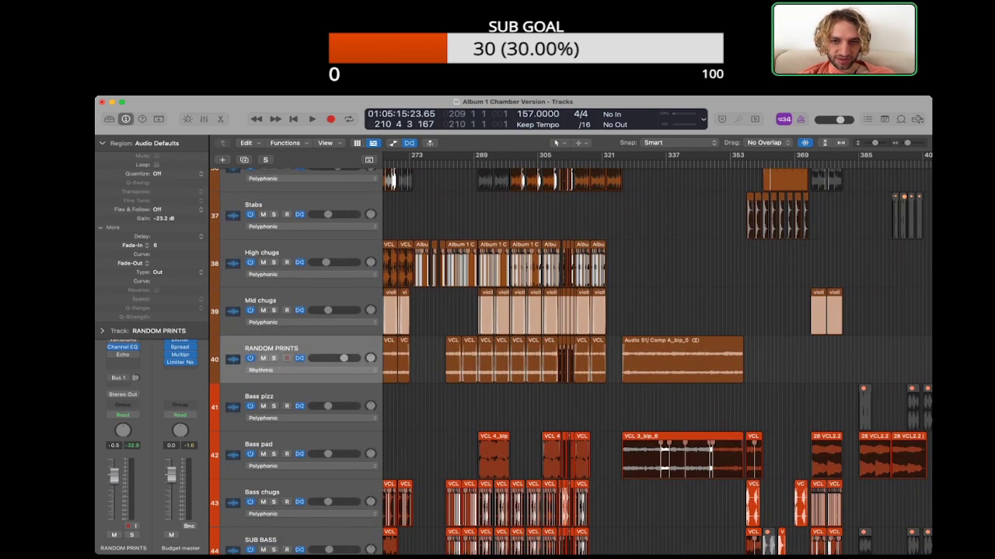
key("super+Right")
key("super+Right")
key("super+Right")
scroll(657, 354, "right", 6)
key("super+Left")
key("super+Left")
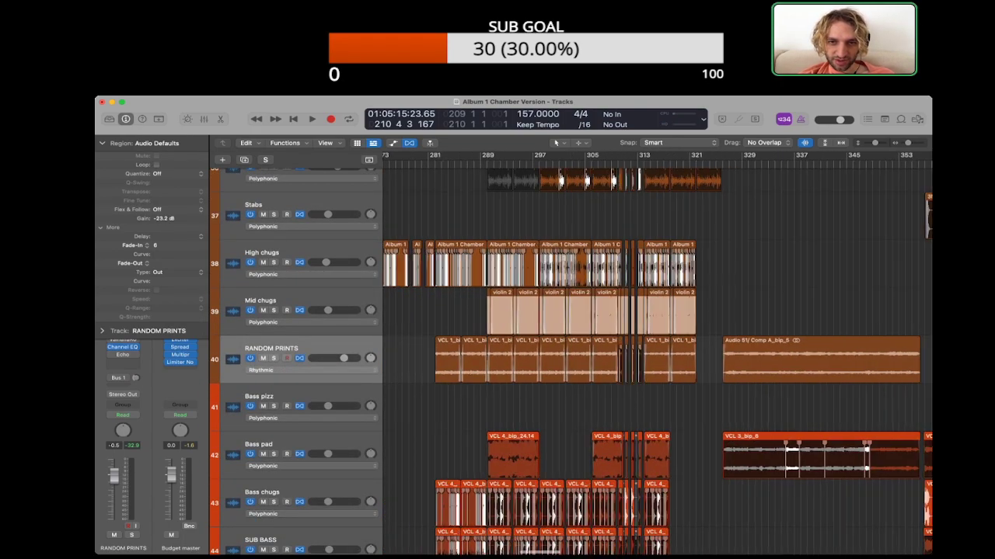
scroll(656, 353, "left", 3)
scroll(656, 353, "down", 1)
scroll(656, 353, "left", 3)
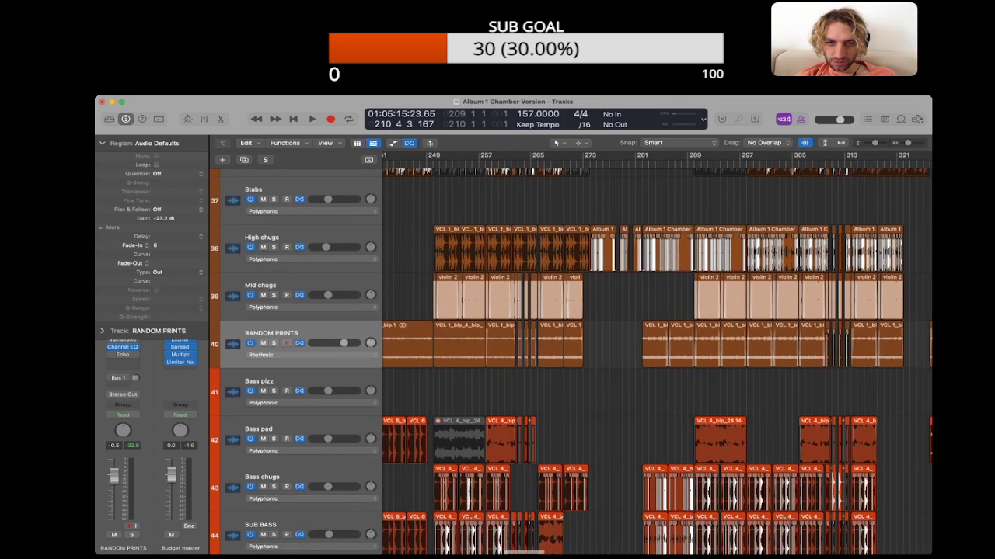
scroll(612, 374, "left", 1)
left_click_drag(612, 374, 832, 352)
scroll(832, 352, "right", 5)
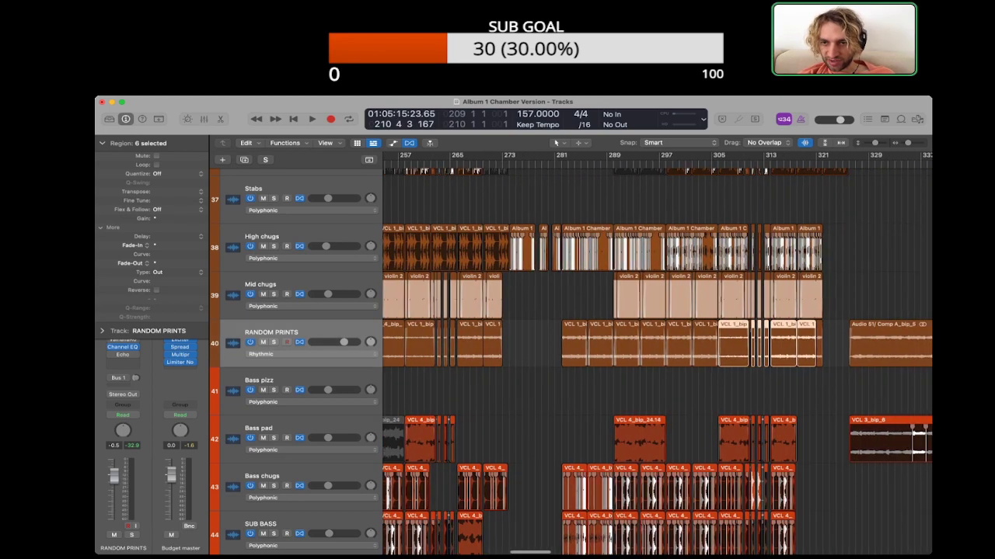
Step: Remove the leftover sliver at bar 310 on RANDOM PRINTS and extend the last copied region to bar 322
key("super+Right")
key("super+Right")
key("super+Right")
key("super+Right")
scroll(755, 350, "right", 5)
left_click(754, 349)
scroll(755, 350, "right", 5)
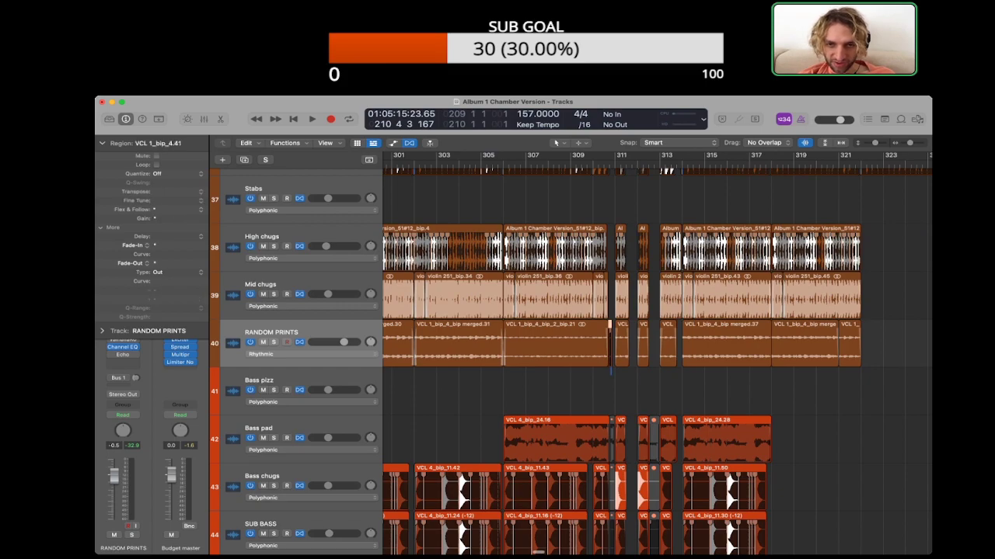
scroll(657, 355, "right", 5)
left_click_drag(741, 359, 765, 359)
left_click(784, 354)
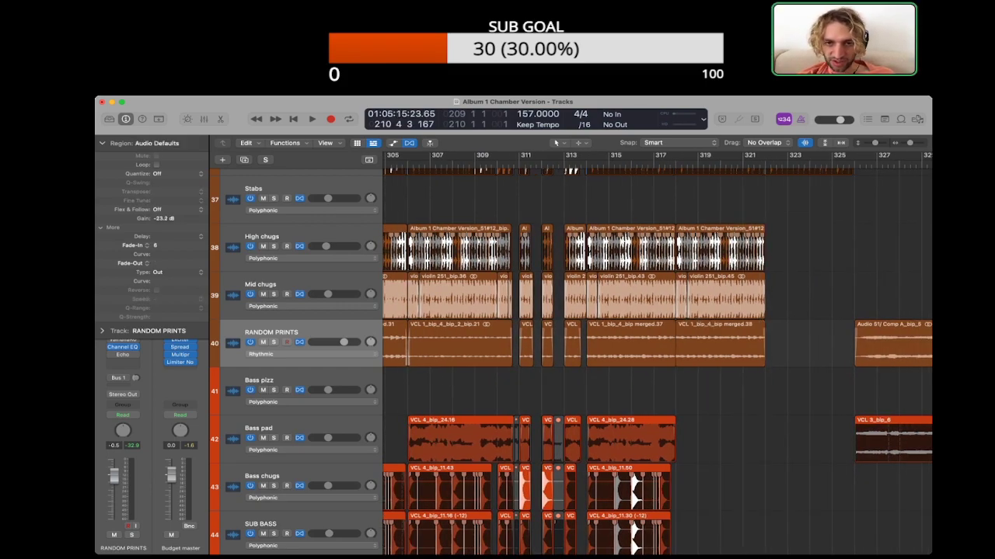
Step: Set the RANDOM PRINTS region at bar 314 to fade-out type X with a fade-out of 8 and adjust its fade-in
left_click(641, 347)
left_click(164, 273)
left_click(167, 282)
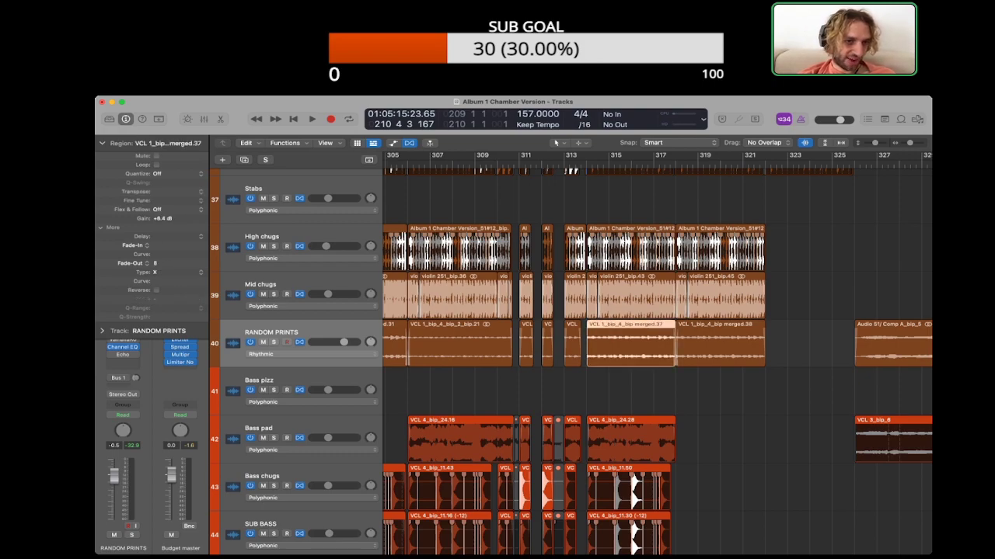
left_click(645, 388)
left_click(642, 348)
left_click_drag(156, 246, 156, 237)
left_click(645, 390)
Step: Adjust the fade-in of the RANDOM PRINTS region at bar 282
scroll(645, 390, "left", 10)
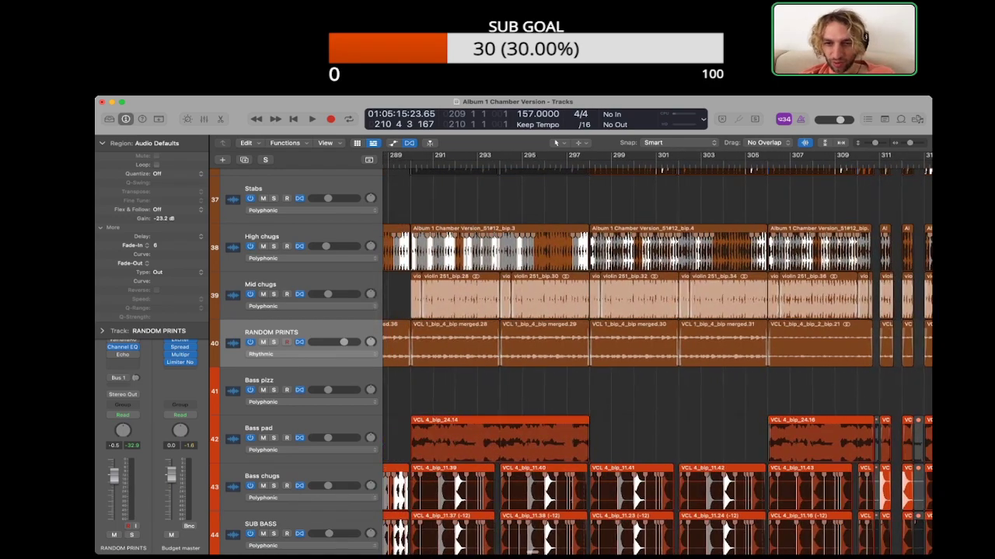
scroll(645, 390, "left", 6)
left_click(554, 346)
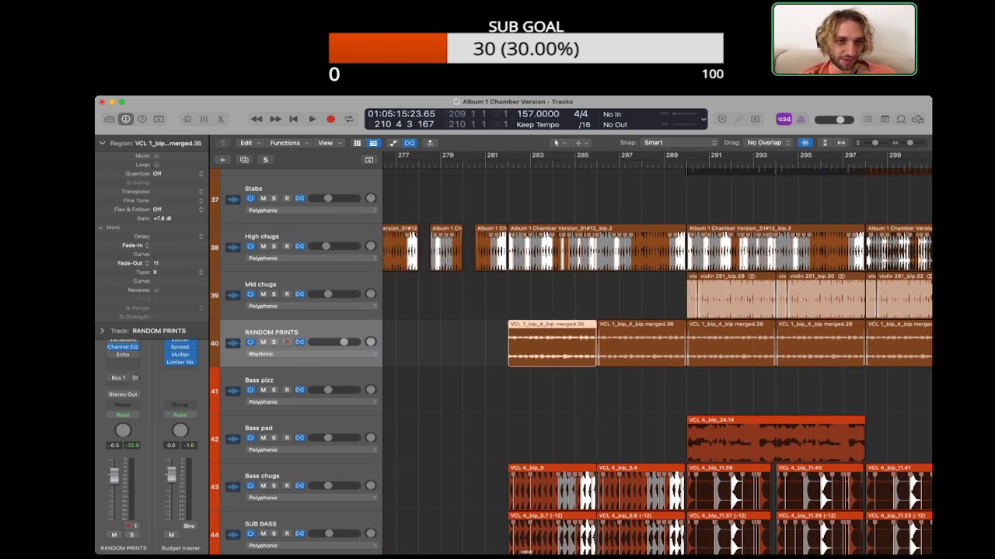
left_click_drag(156, 245, 156, 244)
left_click(575, 391)
Step: Examine the RANDOM PRINTS regions from about bar 249 to bar 325 against the chugs and bass tracks
scroll(575, 391, "right", 5)
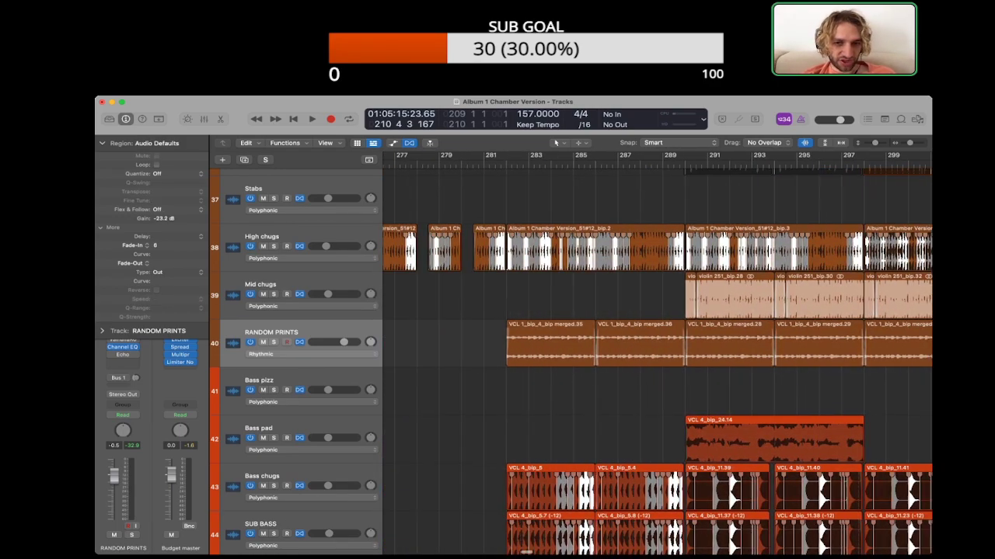
scroll(657, 358, "left", 6)
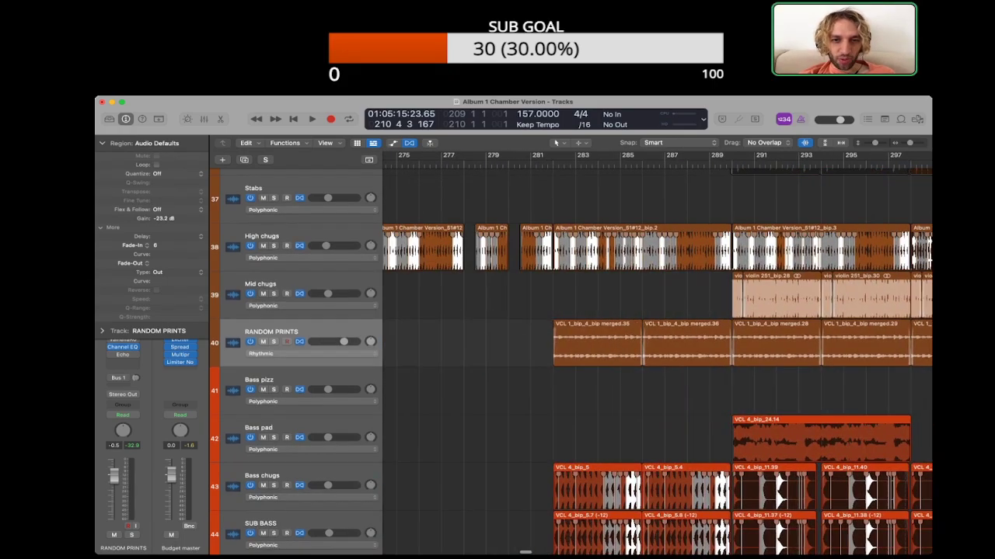
scroll(658, 359, "left", 12)
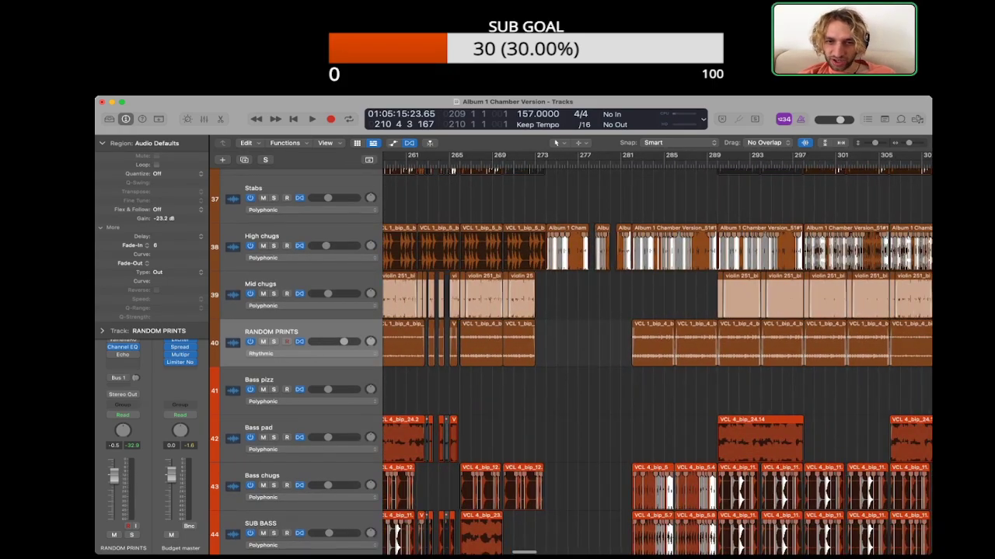
left_click(559, 344)
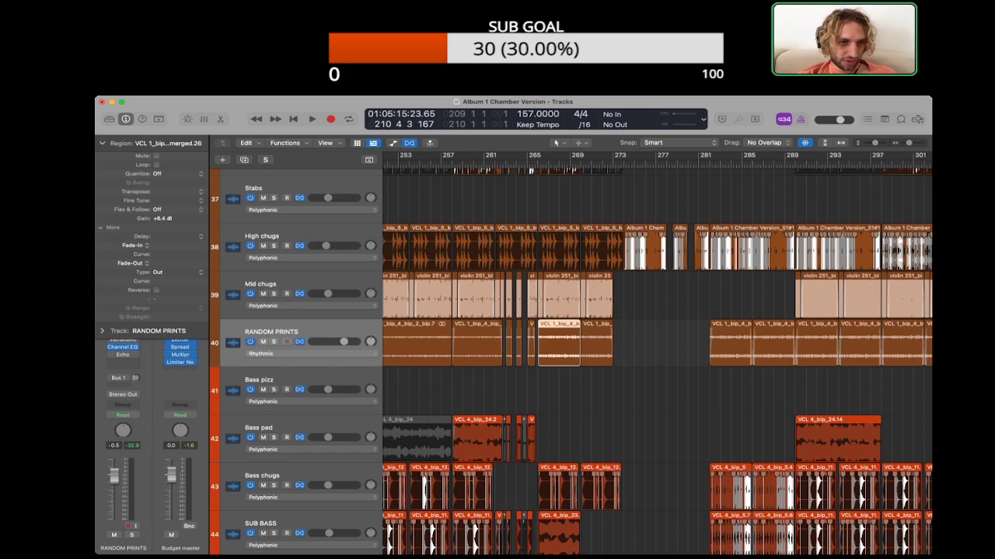
scroll(658, 358, "right", 14)
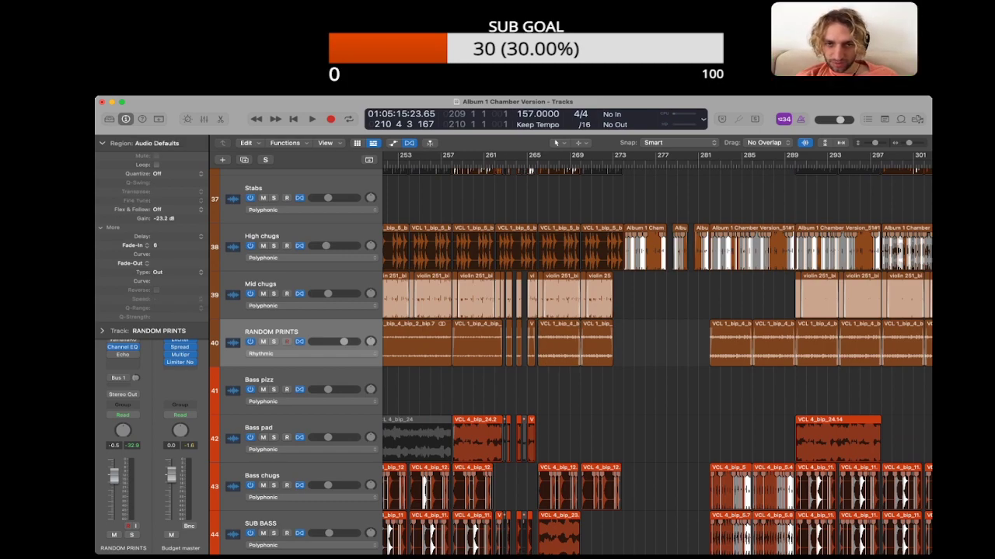
key("super+Right")
key("super+Right")
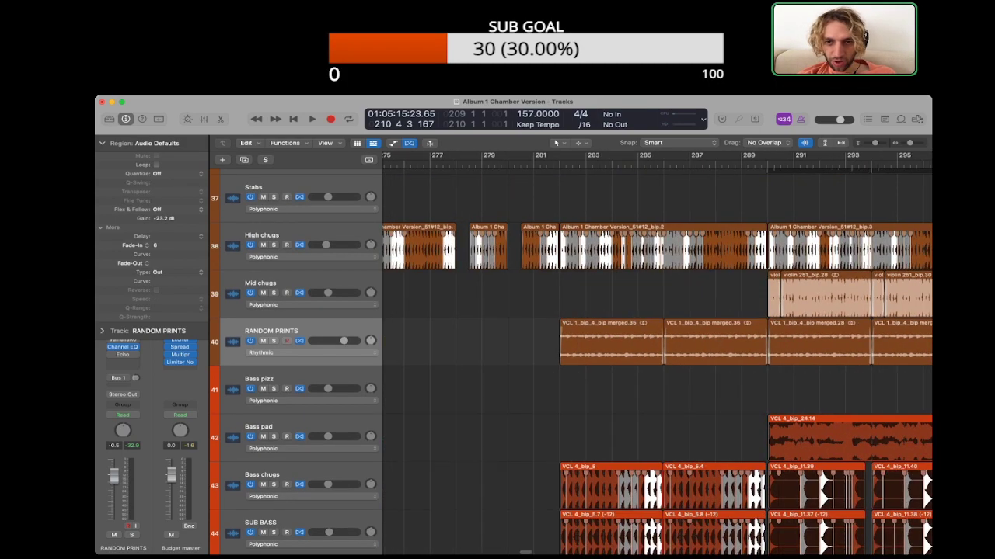
key("super+Down")
key("super+Down")
key("super+Down")
key("super+Left")
key("super+Left")
key("super+Left")
scroll(657, 353, "left", 20)
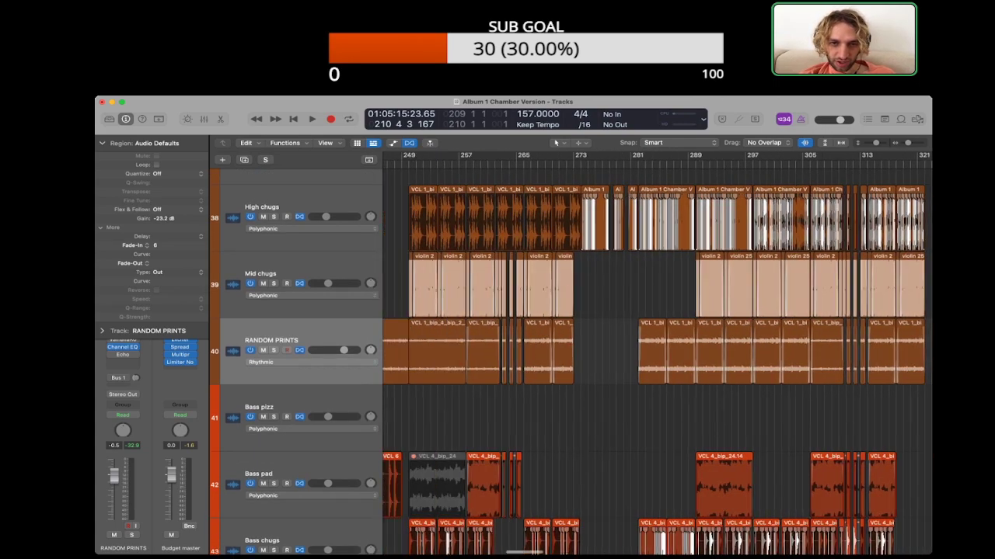
scroll(657, 354, "right", 5)
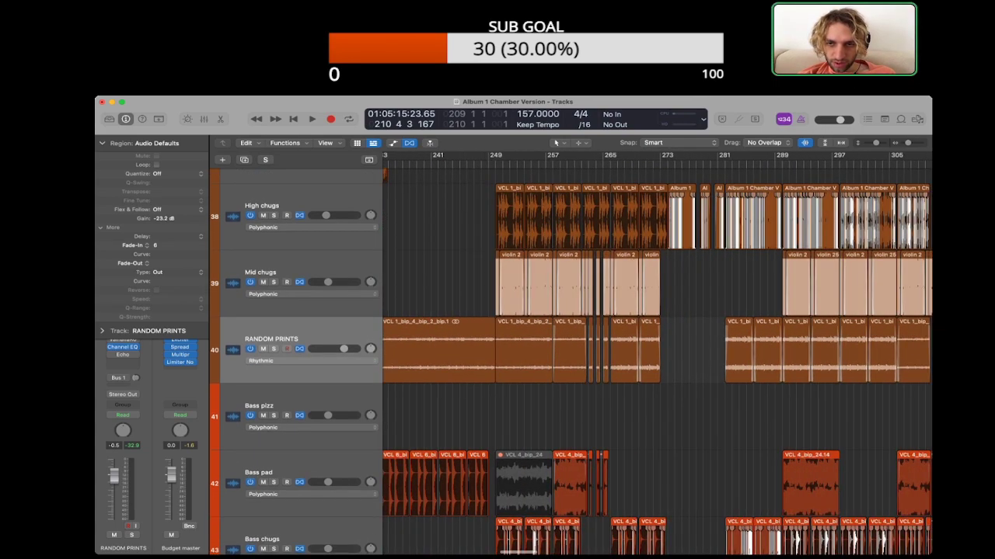
scroll(656, 353, "right", 5)
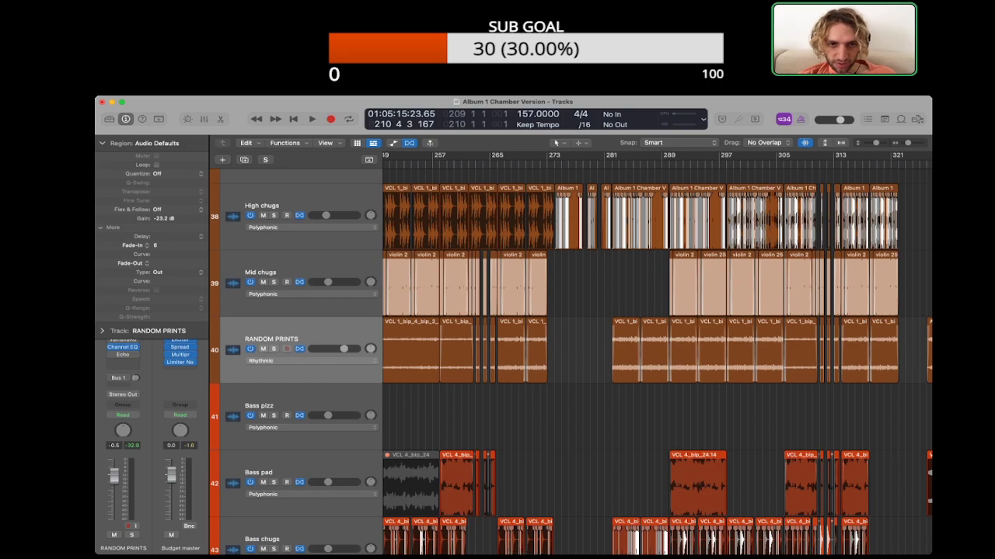
scroll(656, 353, "right", 1)
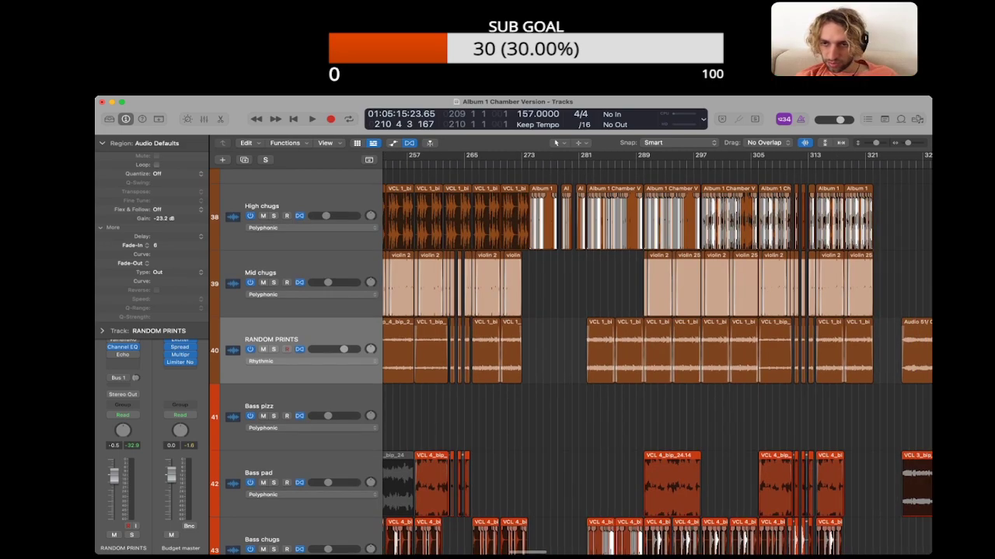
scroll(657, 353, "right", 2)
key("super+Right")
key("super+Right")
scroll(657, 354, "right", 3)
scroll(657, 353, "right", 8)
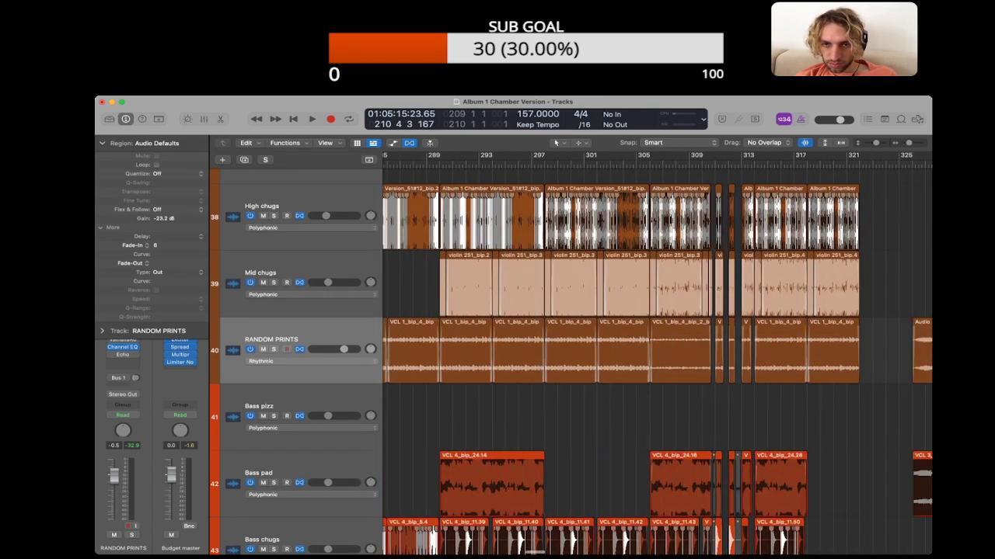
scroll(657, 354, "right", 1)
scroll(657, 353, "left", 1)
scroll(656, 354, "left", 6)
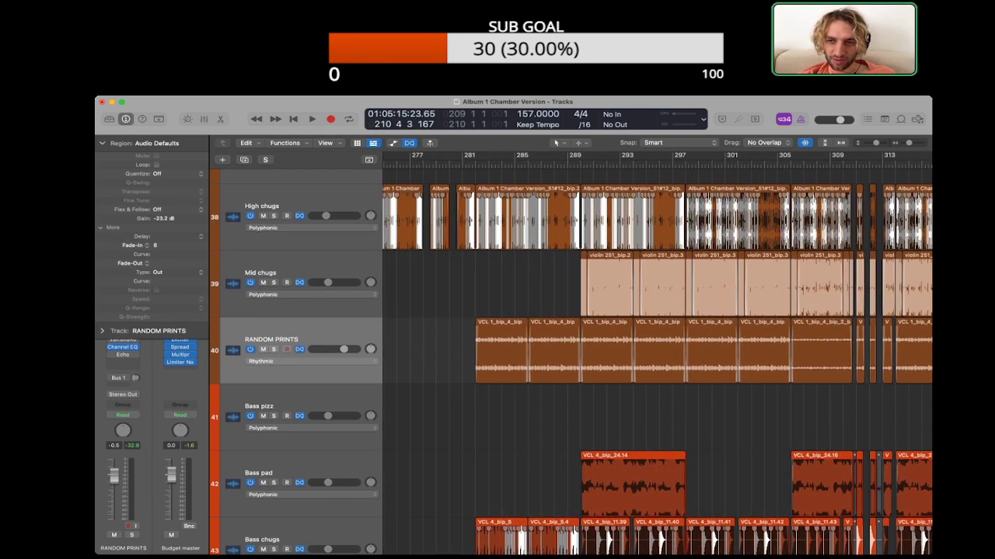
Step: Collapse the region parameters and audition the RANDOM PRINTS regions in solo from about bar 306
left_click(102, 143)
scroll(657, 353, "right", 2)
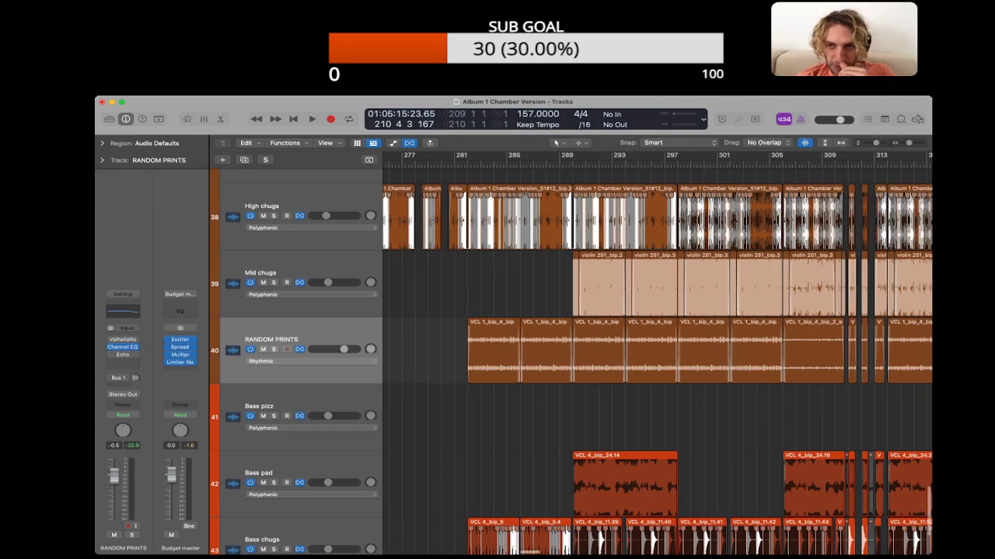
left_click(298, 334)
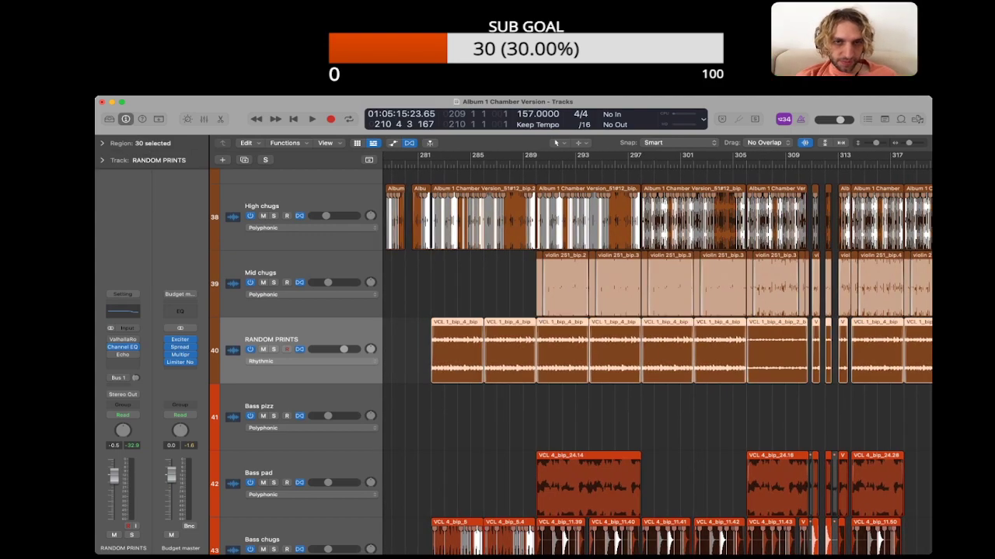
key("space")
key("s")
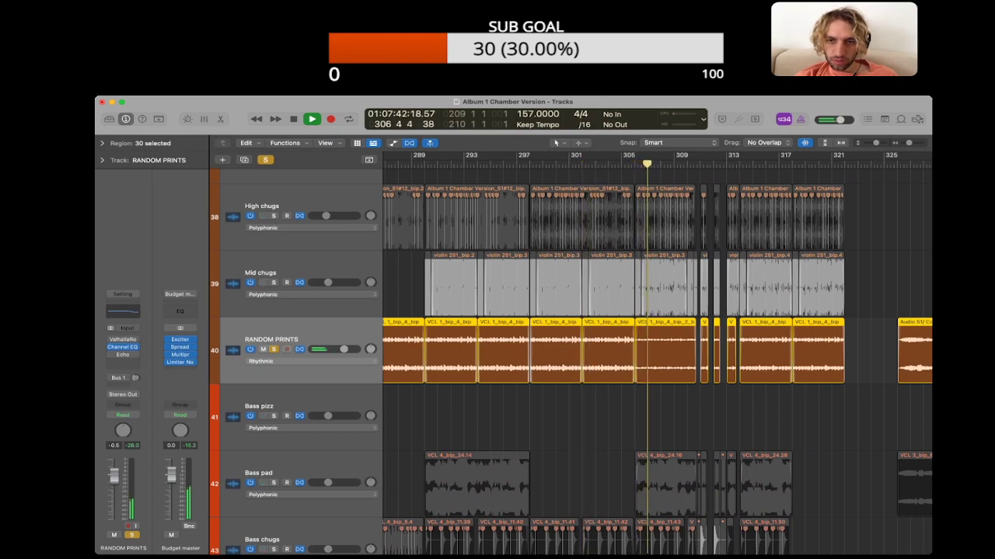
key("alt+shift+d")
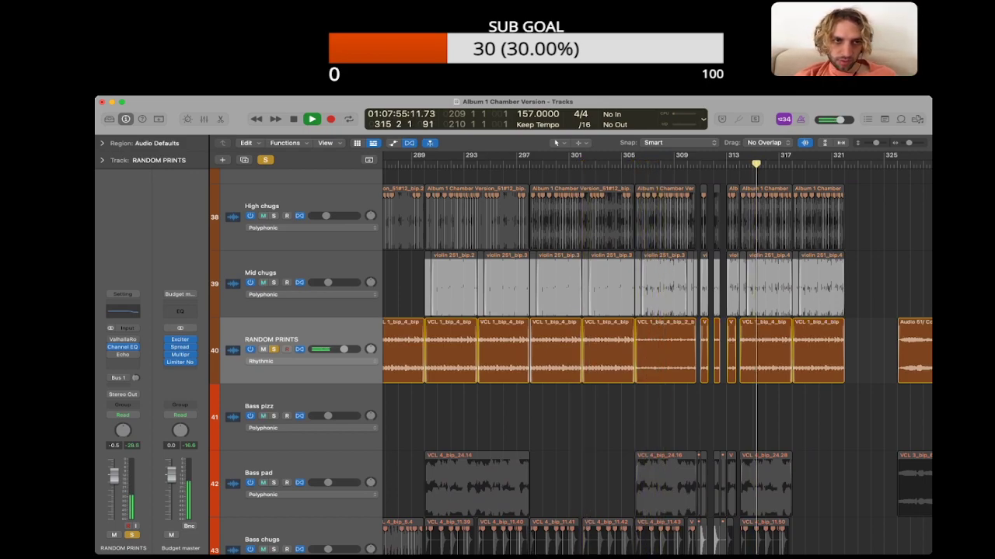
key("s")
Step: Play the full mix from about bar 208, where the RANDOM PRINTS regions cross into bar 209
key("super+Left")
key("super+Left")
key("super+Left")
key("super+Left")
scroll(657, 358, "left", 5)
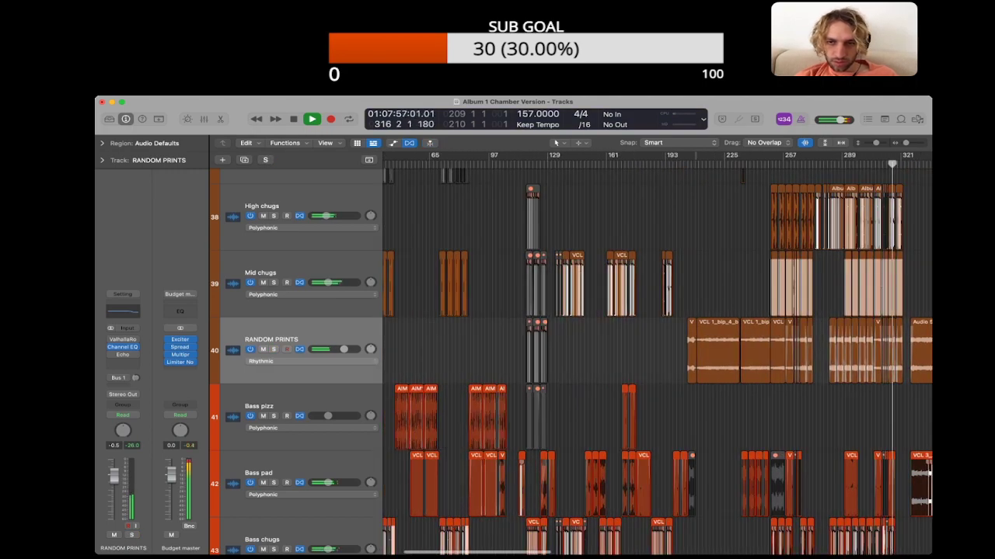
left_click(693, 164)
key("super+Right")
key("super+Right")
key("super+Right")
key("super+Right")
scroll(693, 349, "right", 2)
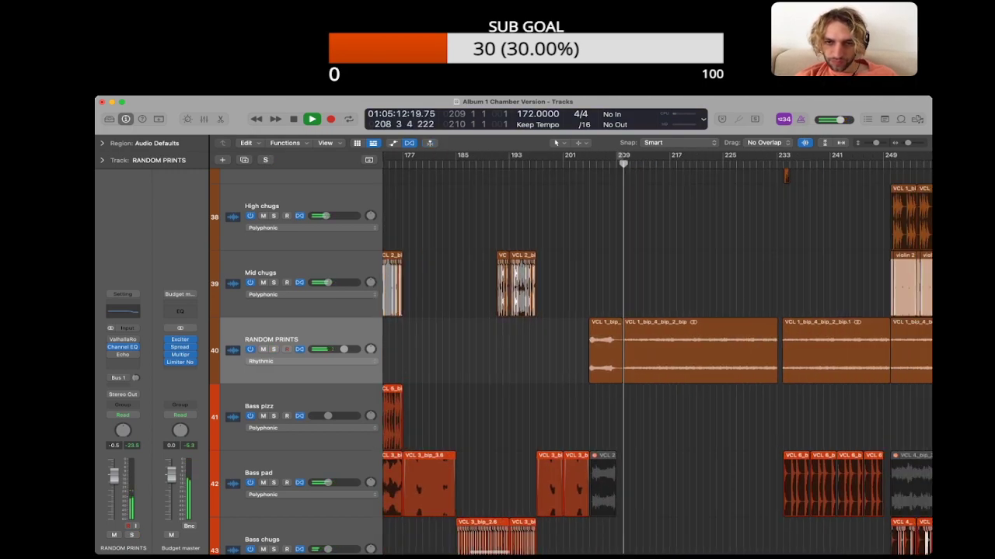
scroll(656, 349, "right", 3)
Step: Stop playback and set the fade-in of the RANDOM PRINTS region at bar 209 to 3
left_click(626, 349)
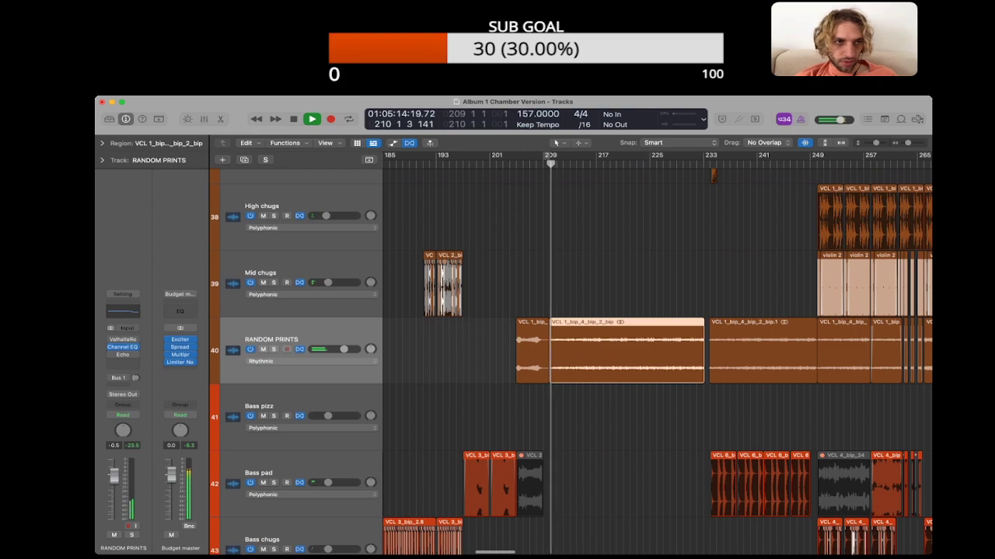
left_click(102, 143)
key("space")
left_click_drag(156, 246, 156, 243)
left_click(466, 349)
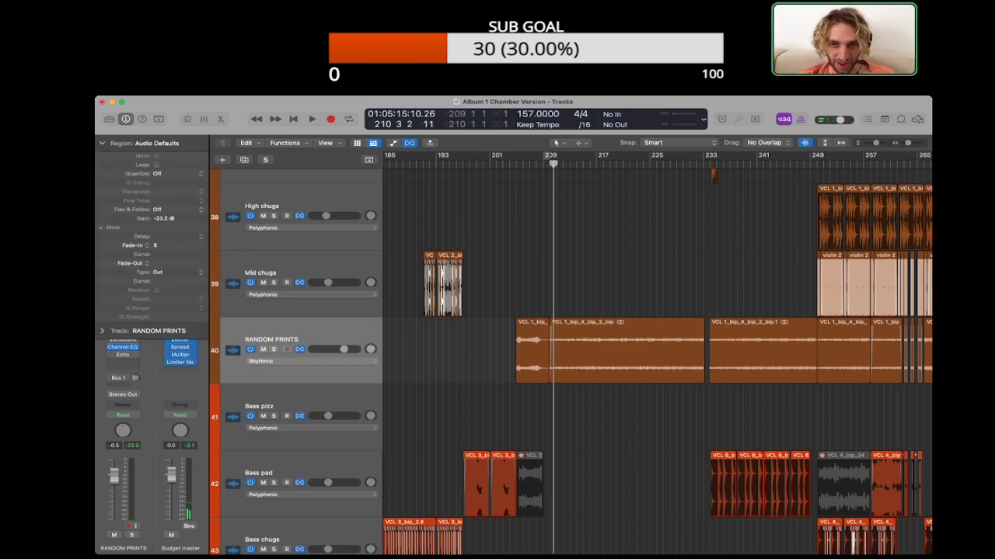
left_click(594, 350)
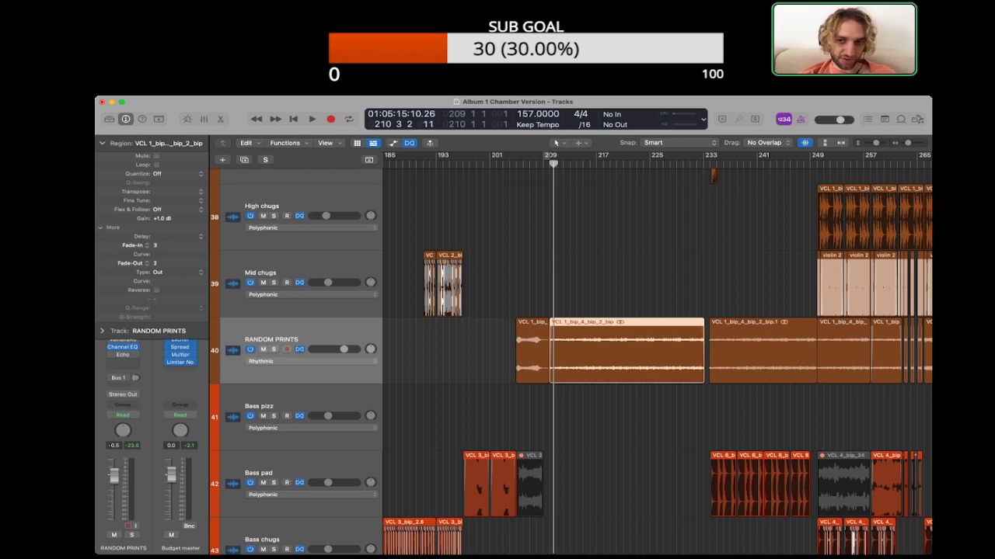
Step: Give the RANDOM PRINTS region at bar 233 a type X fade-out of 3 and check the regions after it
key("Right")
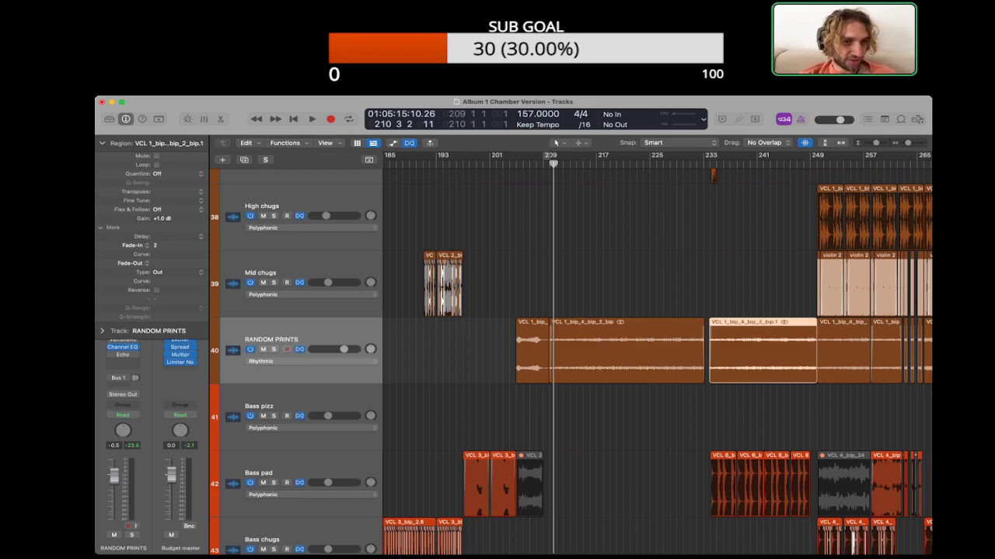
scroll(658, 353, "right", 2)
left_click(658, 416)
scroll(657, 353, "right", 4)
left_click(568, 351)
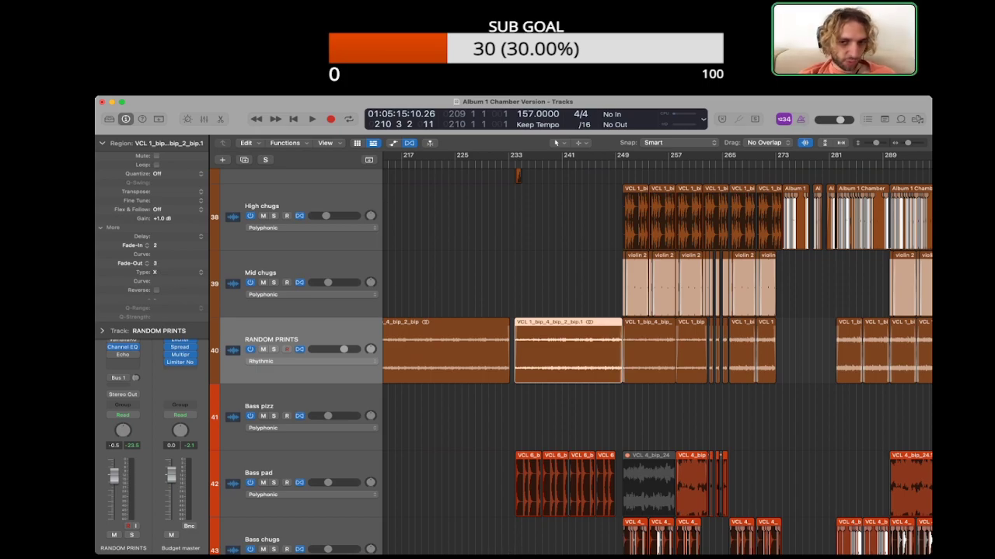
key("Right")
left_click(591, 416)
scroll(657, 353, "right", 6)
scroll(657, 354, "left", 2)
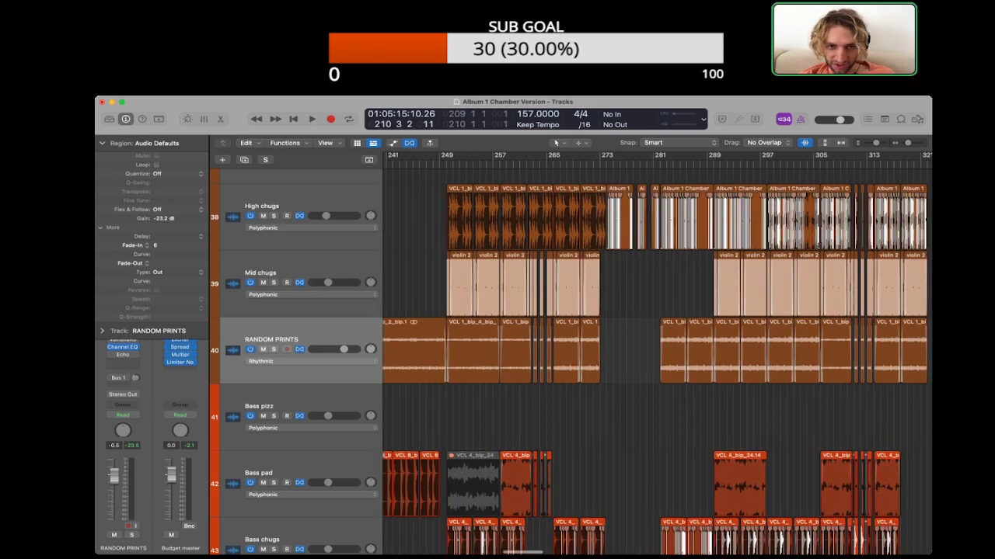
scroll(657, 354, "right", 5)
scroll(657, 354, "left", 4)
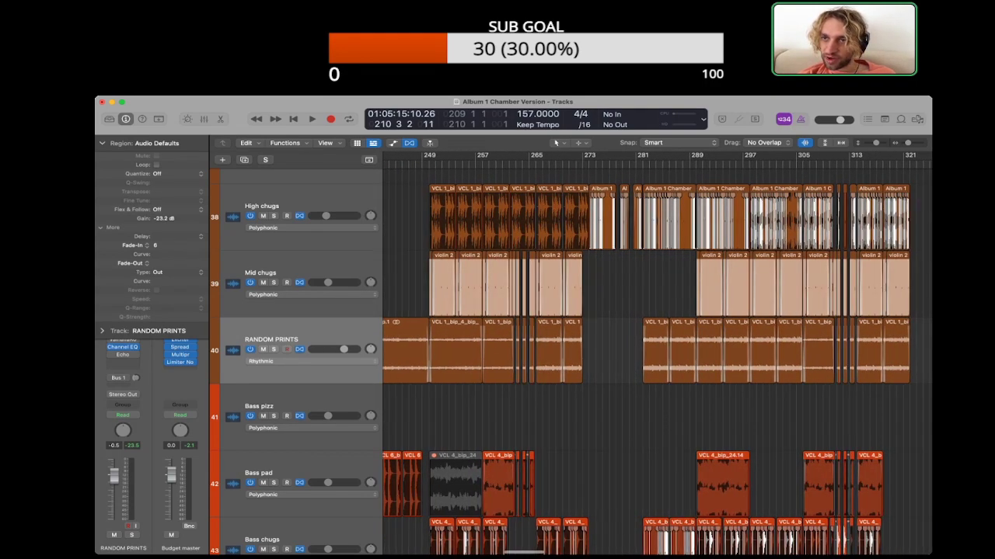
Step: Open the project notes and delete the first note line under YOU UP, including its blank line
key("alt+super+p")
triple_click(788, 238)
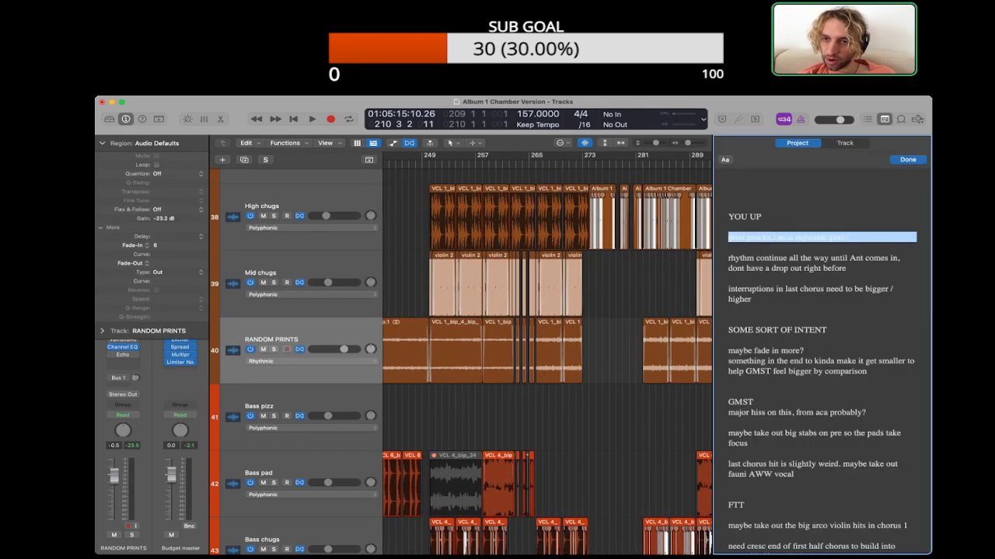
key("BackSpace")
key("BackSpace")
Step: Play the arrangement around bar 272 to locate the rhythm drop-out described in the YOU UP notes
scroll(544, 349, "left", 2)
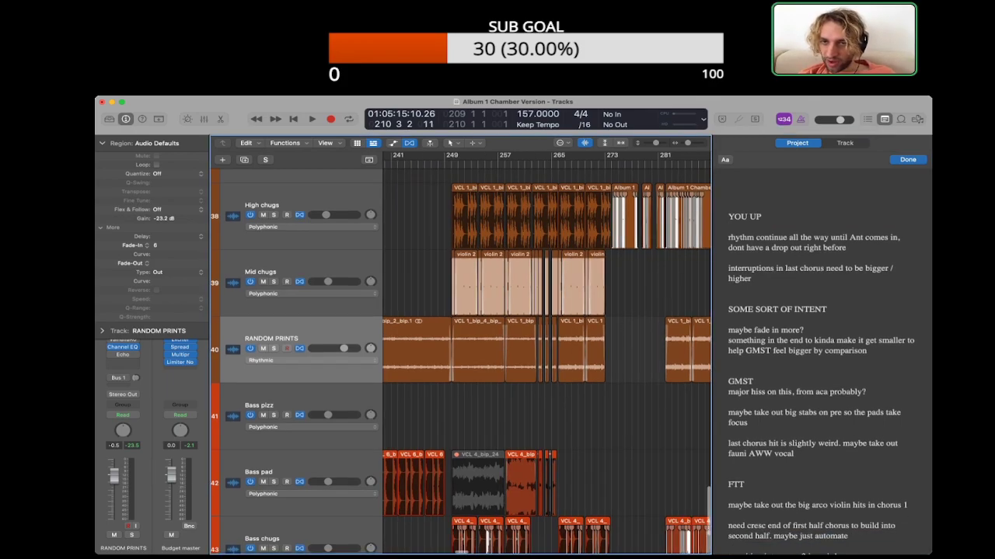
scroll(544, 349, "up", 2)
left_click(605, 164)
key("space")
key("super+Right")
key("super+Right")
key("super+Right")
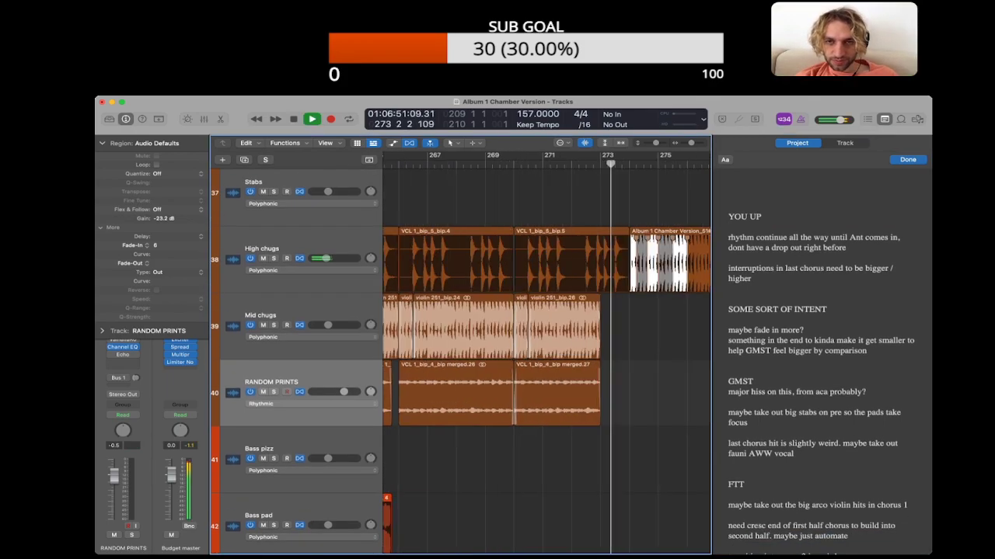
Step: Close the project notes and replay the passage from about bar 272 while checking the Bass chugs track
key("alt+super+p")
scroll(544, 350, "down", 5)
left_click(540, 164)
left_click(311, 398)
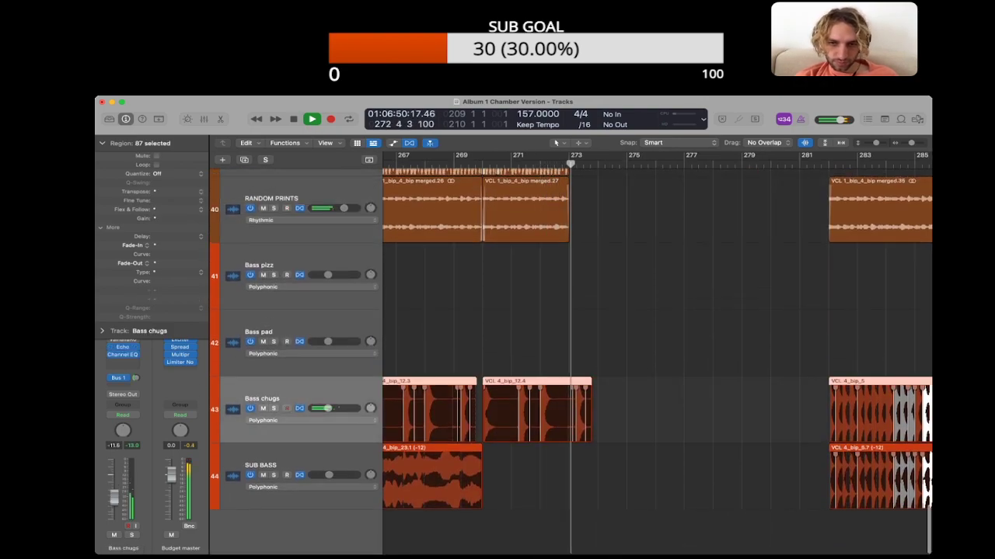
left_click_drag(569, 412, 623, 412)
left_click(649, 412)
scroll(649, 373, "up", 6)
key("space")
Step: Unmute the Mid pizz region at bar 270
scroll(649, 373, "up", 3)
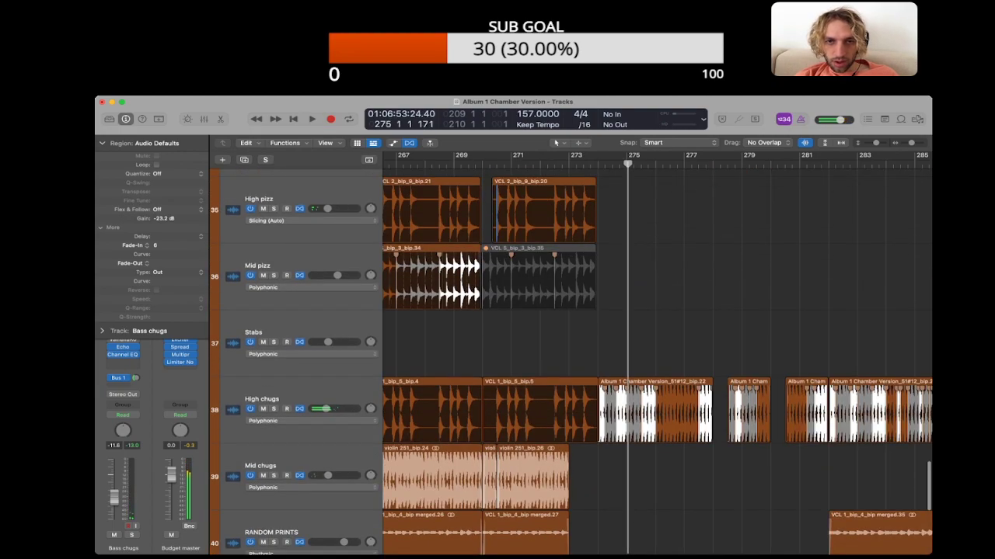
scroll(539, 291, "up", 1)
left_click(539, 291)
key("ctrl+m")
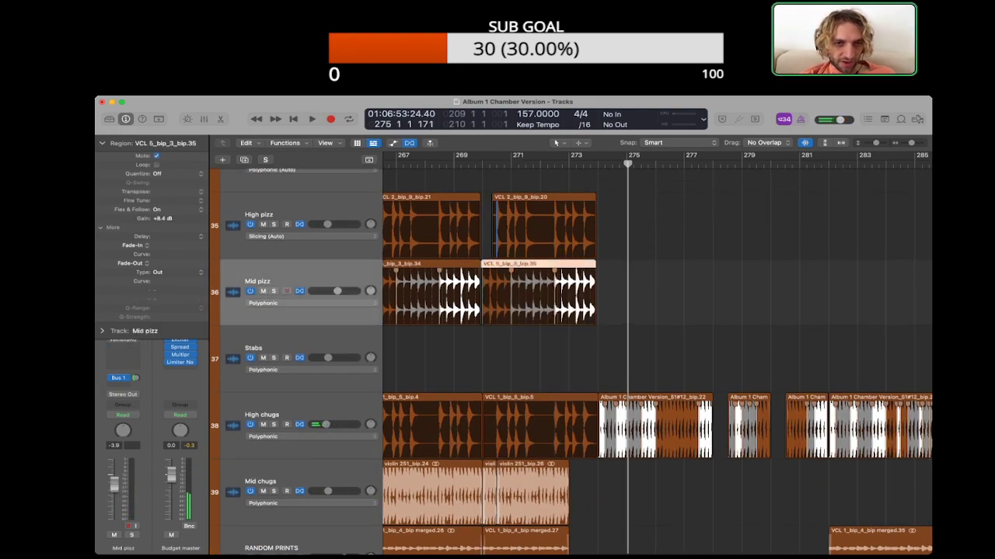
Step: Listen to the passage from about bar 269 to bar 274 with the Mid pizz part included
scroll(539, 291, "left", 3)
left_click(494, 163)
key("space")
scroll(538, 358, "down", 5)
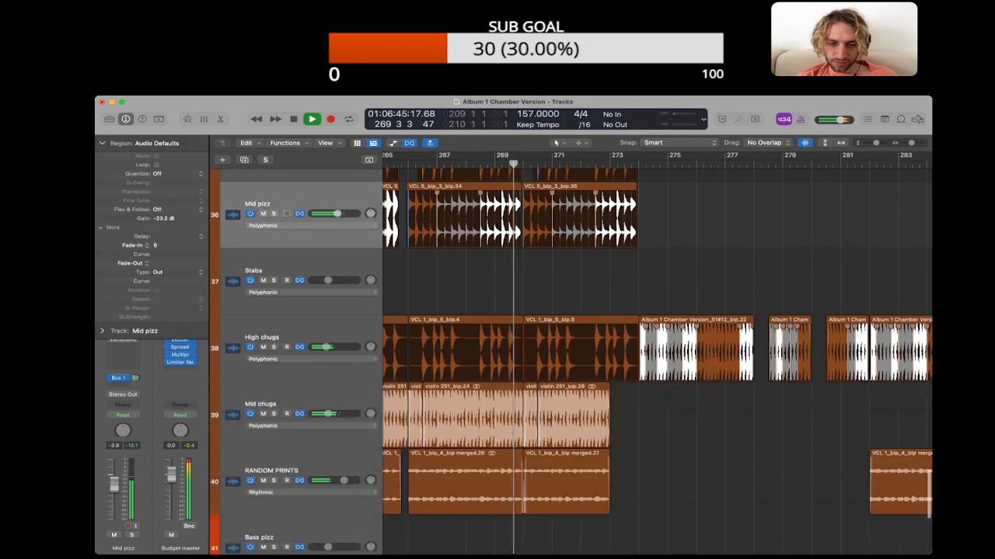
scroll(538, 358, "down", 2)
scroll(538, 358, "up", 4)
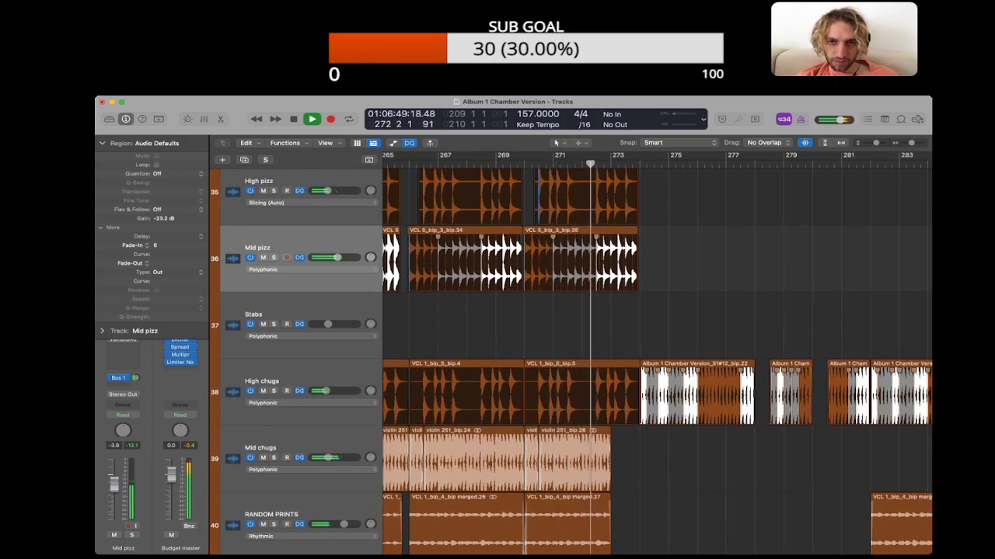
scroll(538, 359, "down", 1)
scroll(538, 358, "down", 1)
key("space")
Step: Extend the end of the last Mid chugs region before the gap to bar 274 and play it back
left_click(576, 424)
left_click_drag(610, 442, 641, 443)
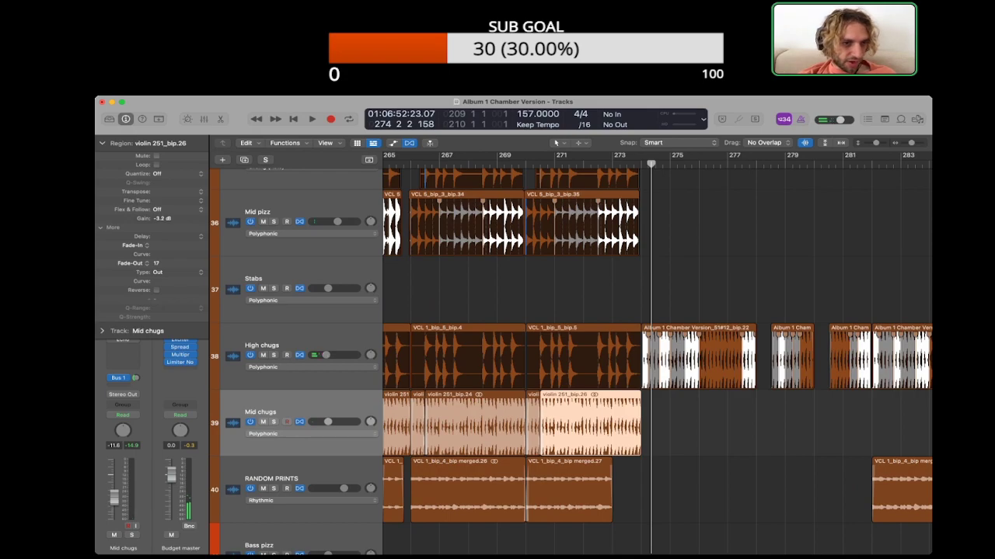
key("space")
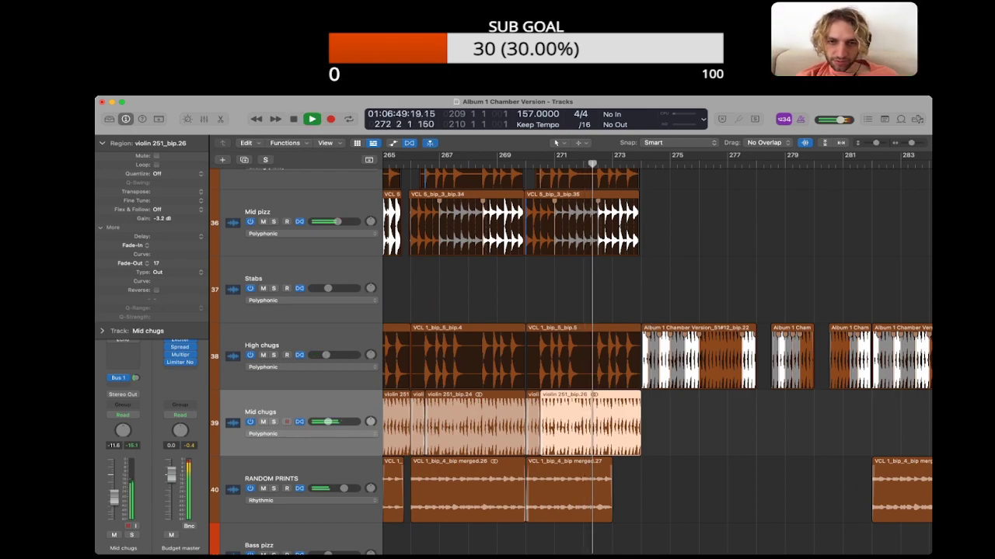
Step: Stop playback and delete the YOU UP note about continuing the rhythm without a drop-out from the project notes
left_click(677, 427)
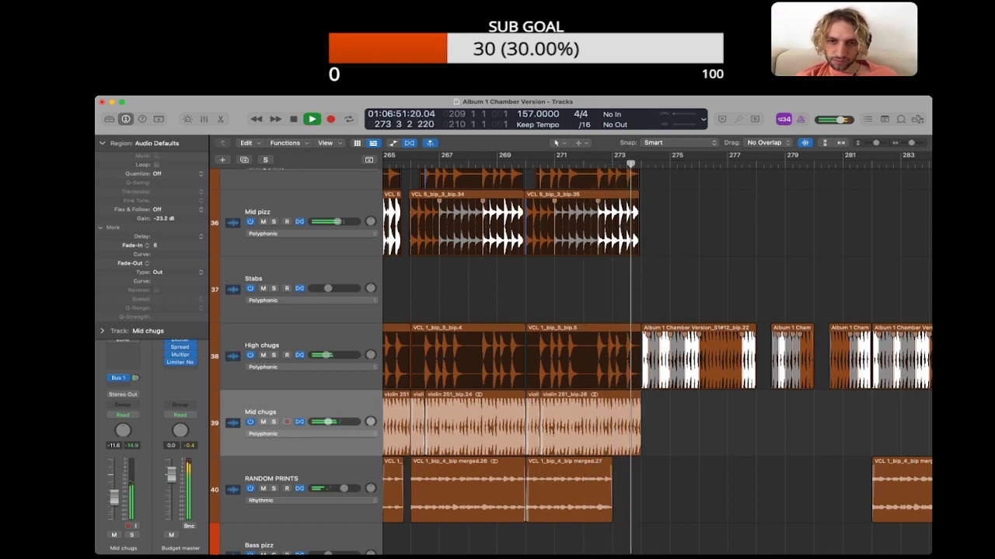
key("space")
scroll(571, 357, "down", 4)
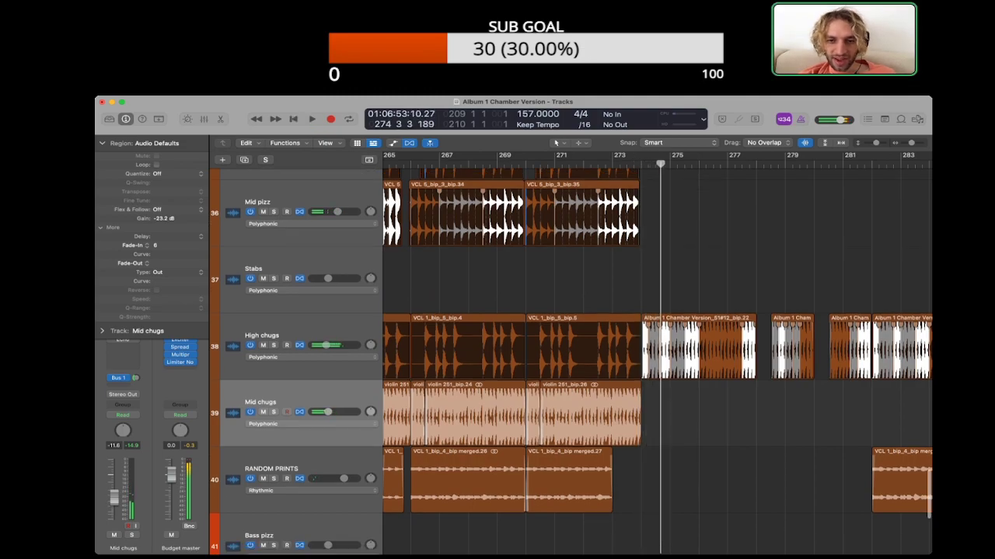
key("alt+super+p")
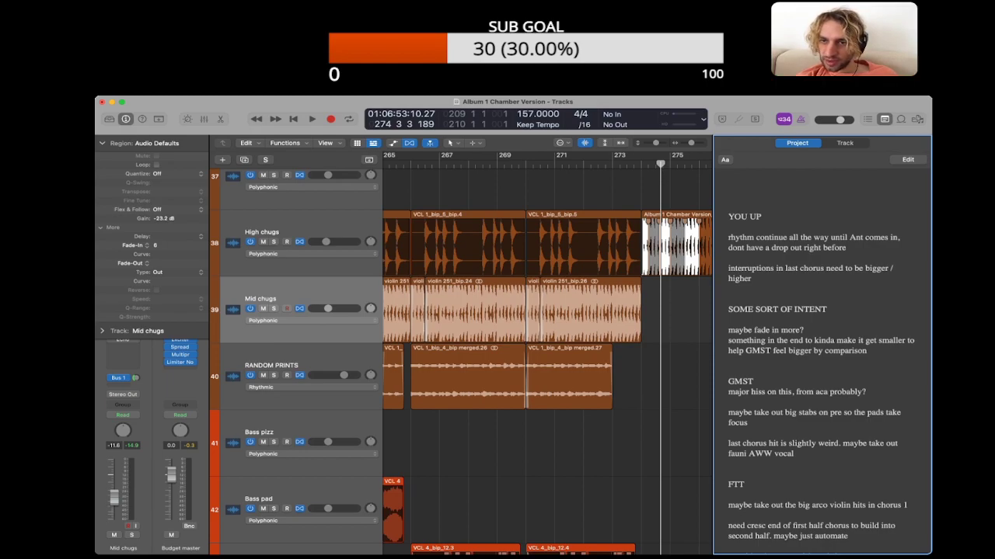
triple_click(814, 243)
key("BackSpace")
Step: Close the project notes and listen to the passage from about bar 269 to bar 274 while checking the chugs tracks
left_click(547, 443)
key("space")
scroll(547, 358, "right", 3)
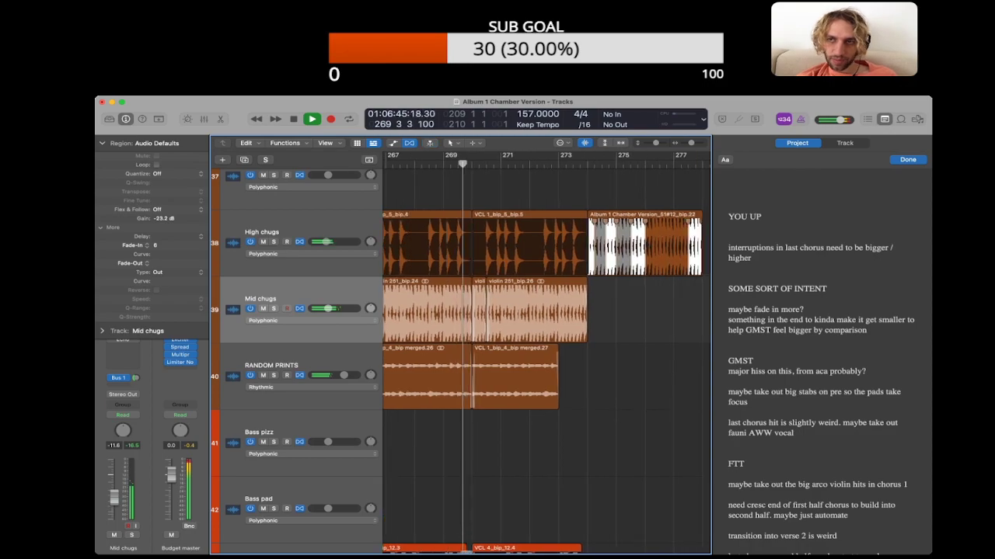
key("alt+super+p")
scroll(657, 357, "down", 1)
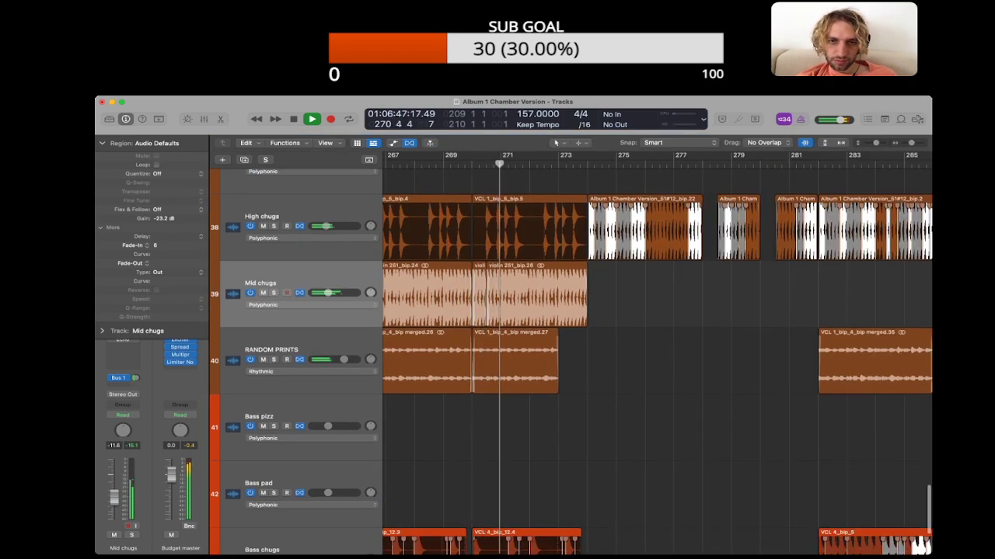
scroll(657, 357, "down", 4)
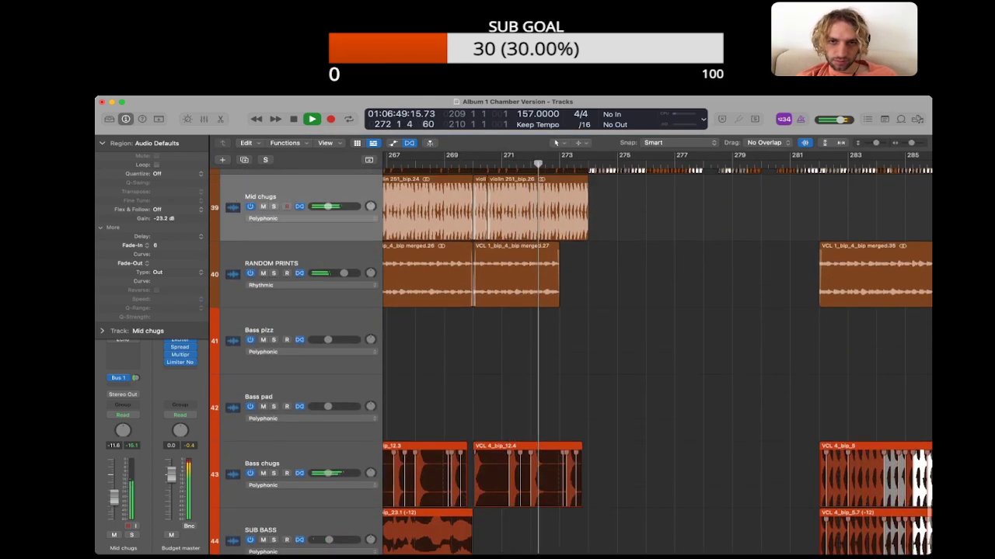
scroll(657, 357, "up", 2)
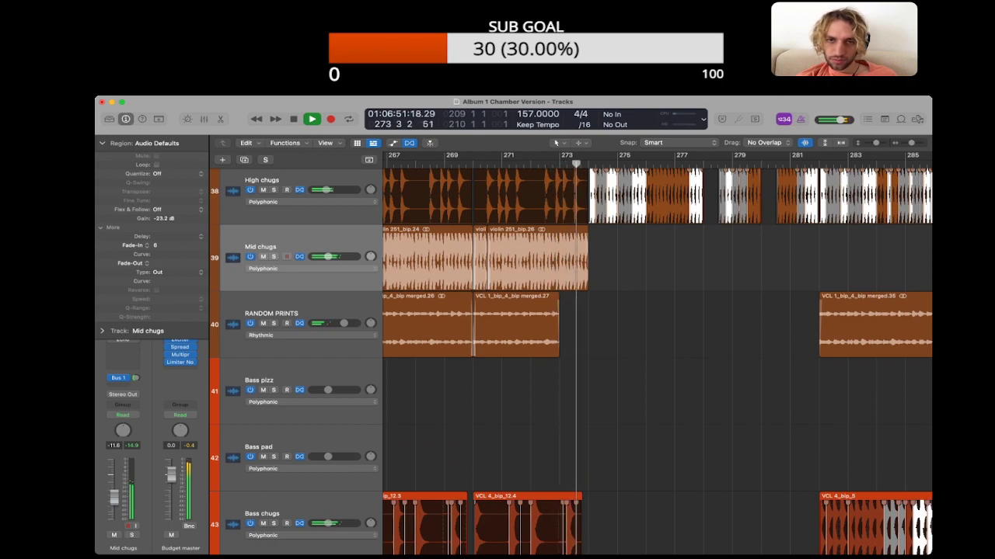
scroll(657, 357, "up", 5)
key("space")
Step: Reduce the height of the tracks and collapse the Region inspector
key("super+Up")
key("super+Up")
scroll(656, 357, "down", 1)
scroll(657, 358, "left", 3)
left_click(102, 143)
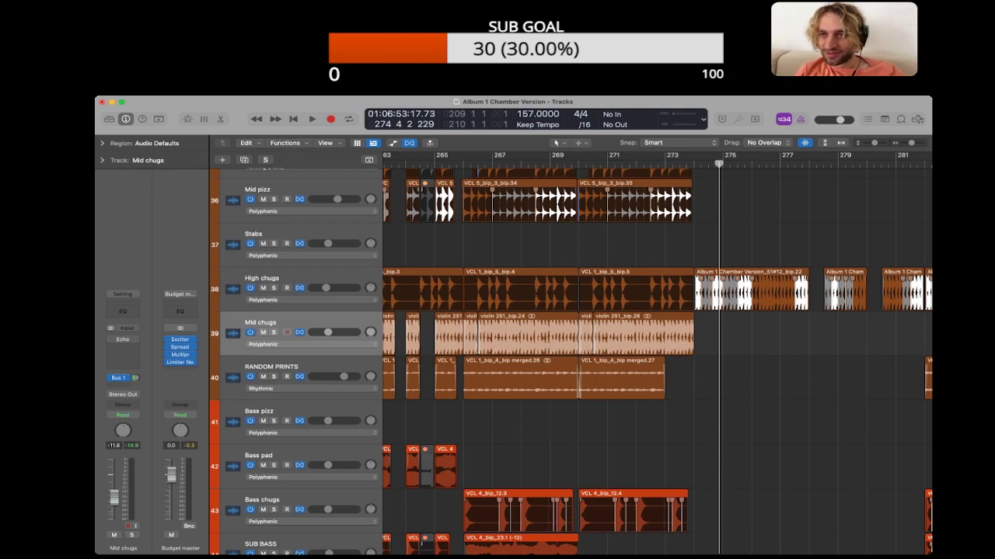
Step: Reopen the project notes and add the line "SHAKER LOOPS BY JOHN ADAMS" above YOU UP, separated by blank lines
key("alt+super+p")
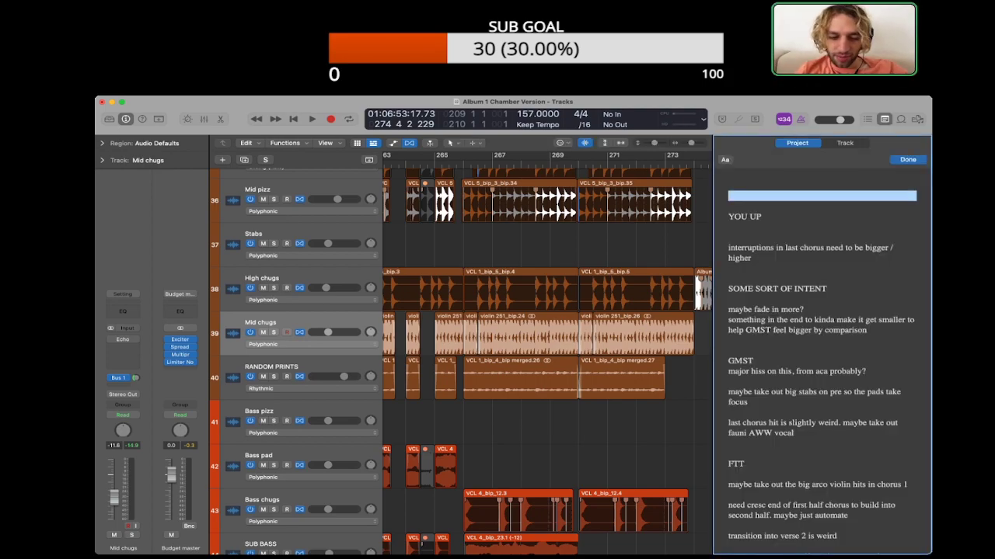
type("SHAKER LOOPS")
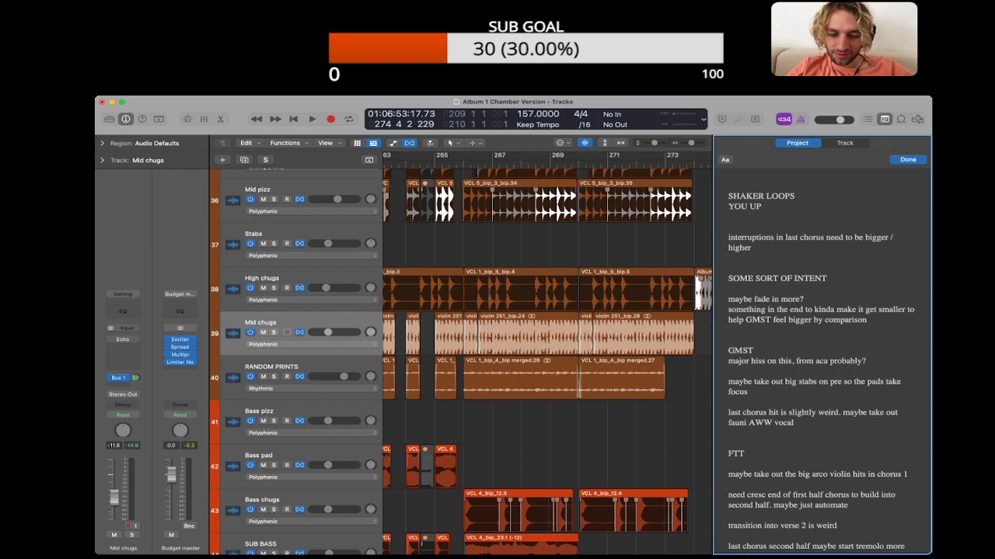
type(" BY JOHN ADAMS")
key("Return")
key("Return")
key("Return")
Step: Solo the High pizz and Mid pizz tracks together with High chugs, Mid chugs and RANDOM PRINTS
left_click(529, 435)
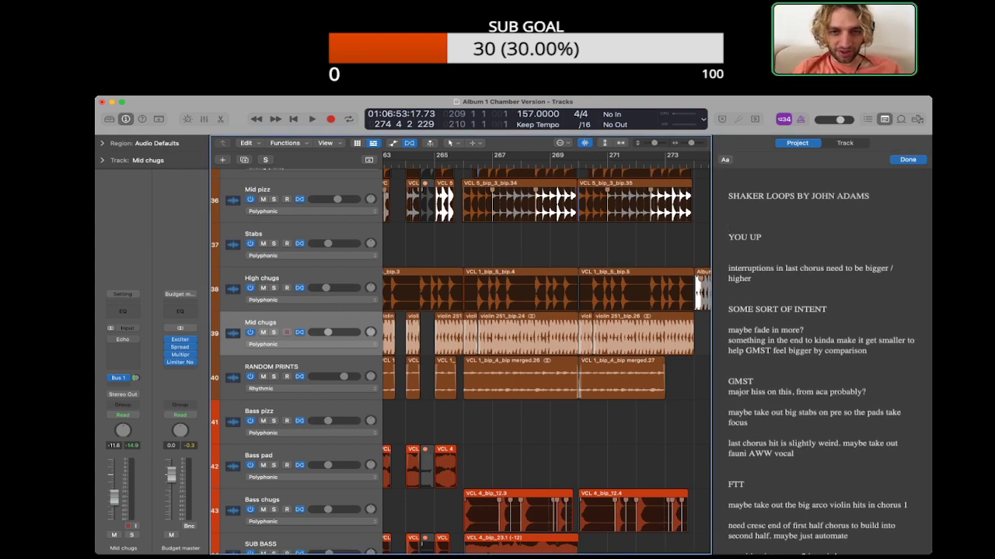
key("super+Left")
key("super+Left")
scroll(528, 435, "left", 2)
key("ctrl+s")
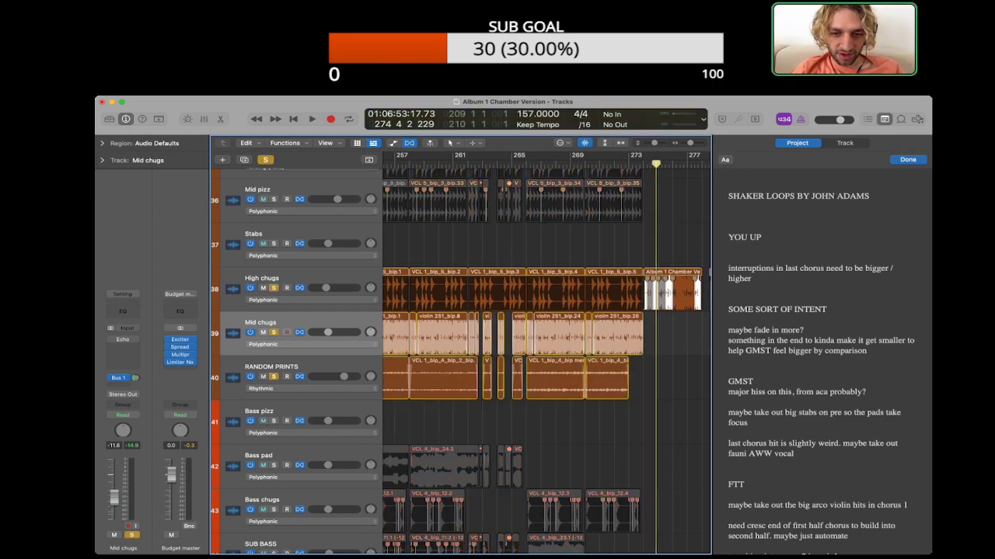
scroll(466, 349, "up", 2)
left_click(274, 238)
left_click(274, 194)
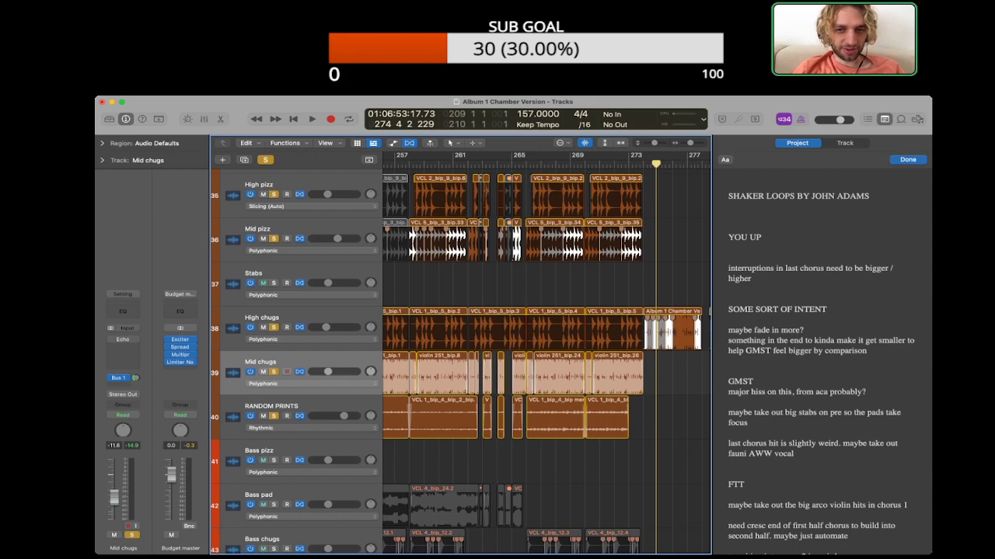
Step: Play the passage from about bar 266 with High pizz unsoloed and Bass chugs and SUB BASS added to the solo
key("space")
left_click(273, 195)
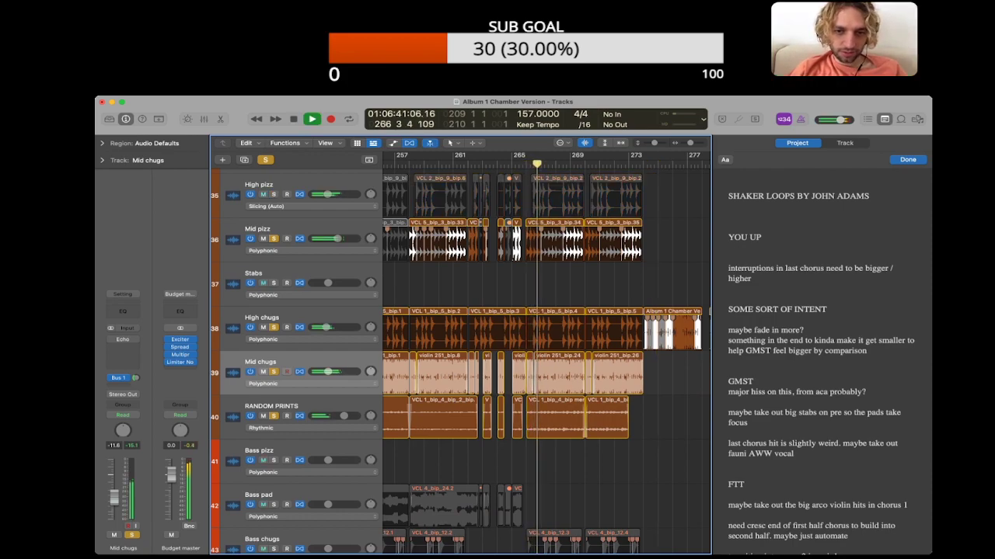
scroll(461, 350, "down", 5)
left_click(273, 442)
left_click(273, 486)
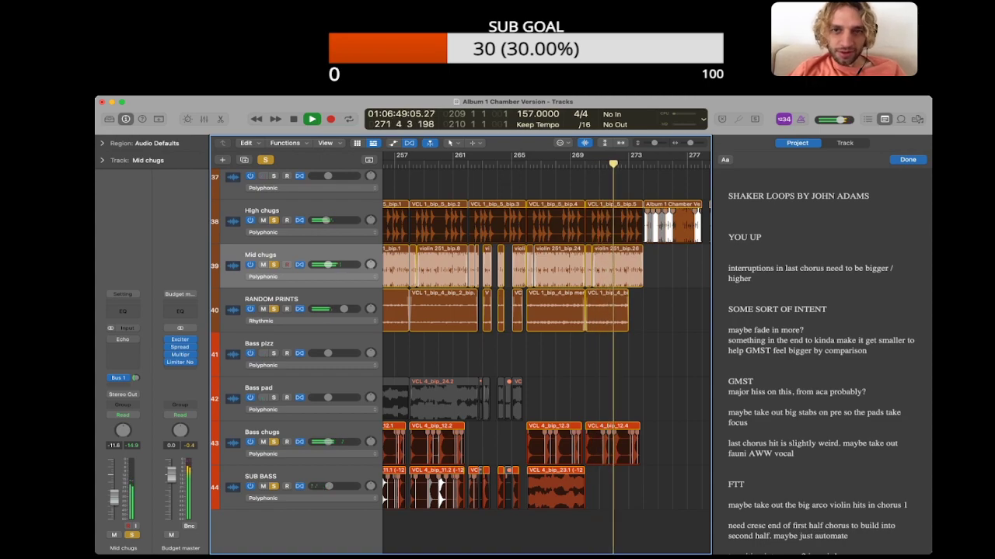
Step: Stop playback and clear the solo from all tracks
key("space")
key("ctrl+alt+super+s")
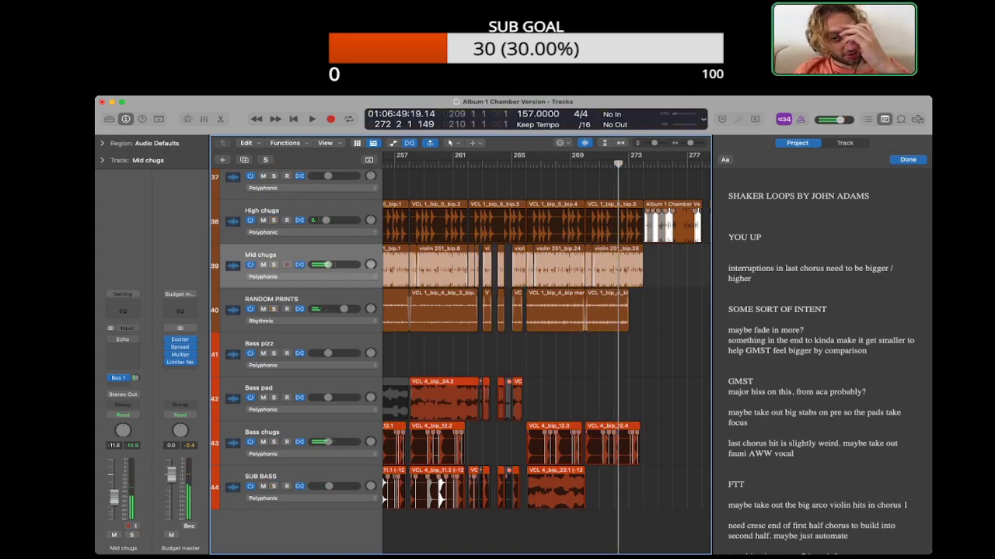
scroll(547, 354, "right", 3)
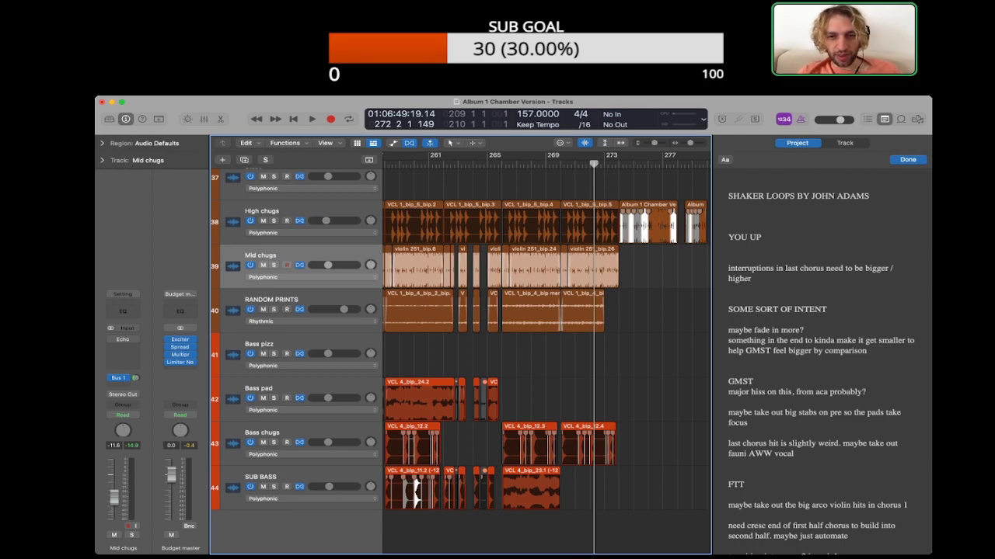
scroll(547, 354, "right", 10)
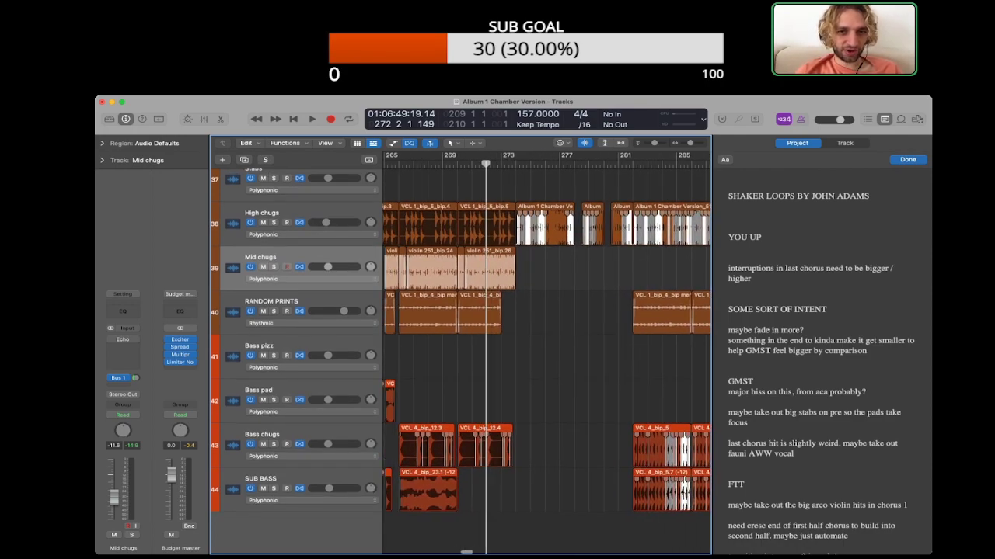
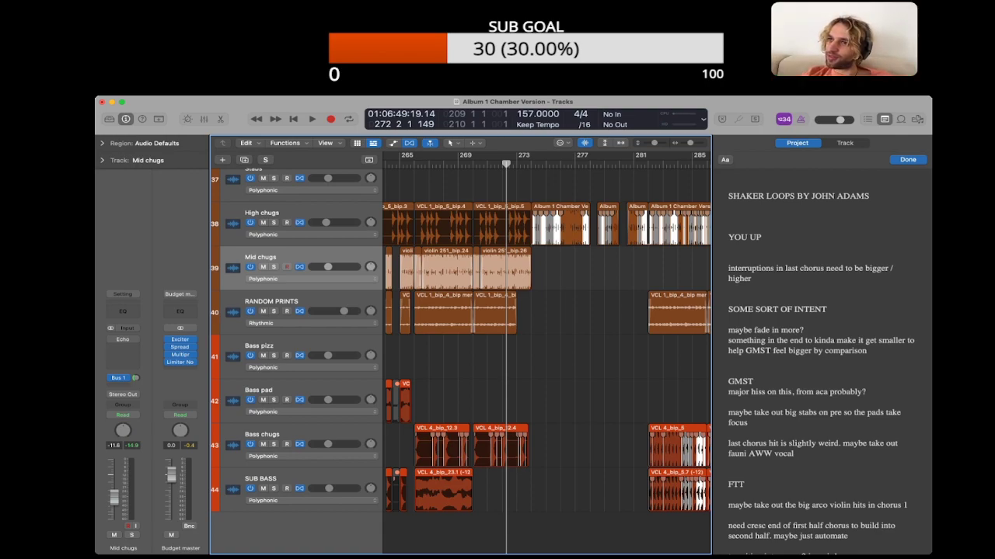
Step: Play the full arrangement from about bar 281 into bar 291 and stop, following the string and bass tracks
scroll(546, 353, "right", 5)
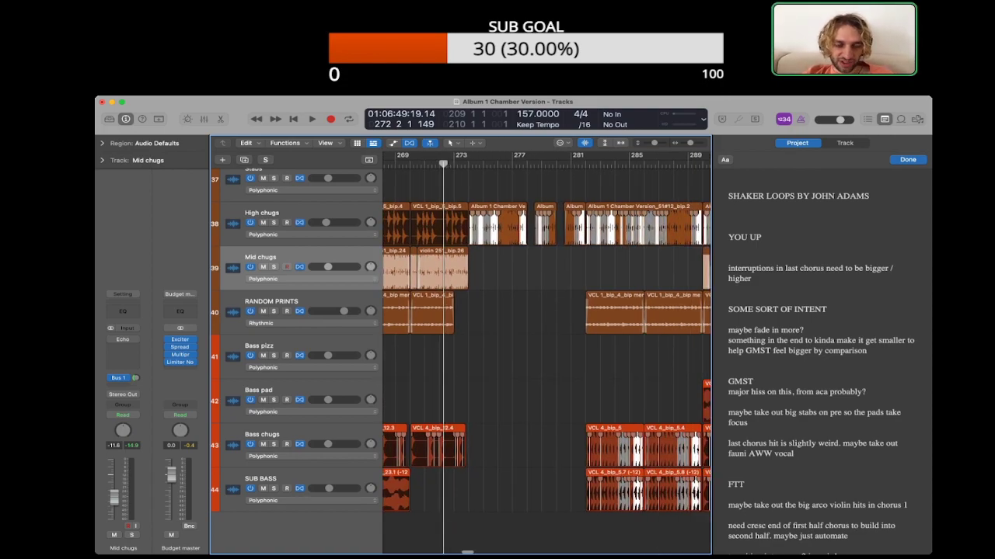
scroll(461, 361, "up", 3)
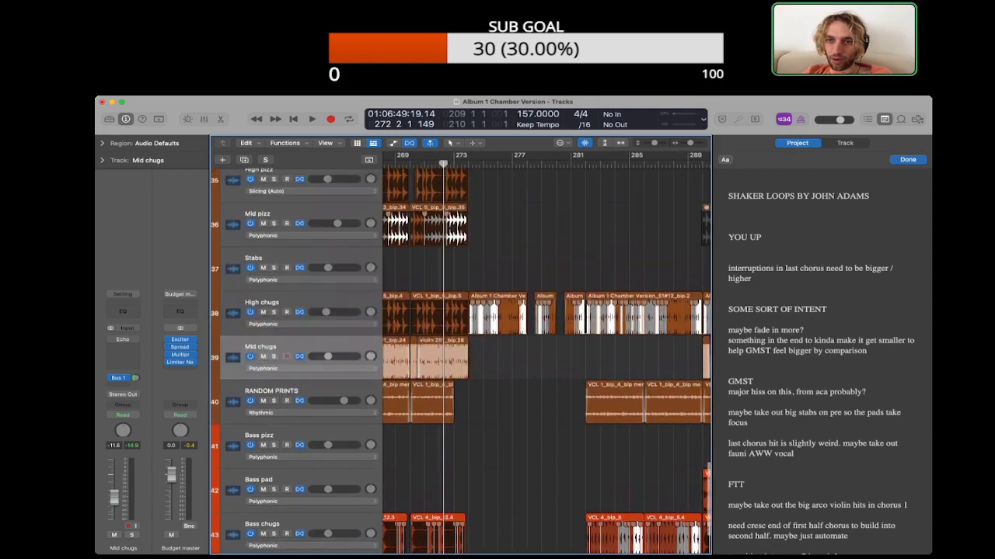
key("super+Up")
key("super+Up")
key("super+Up")
key("super+Up")
key("super+Up")
key("super+Up")
key("super+Up")
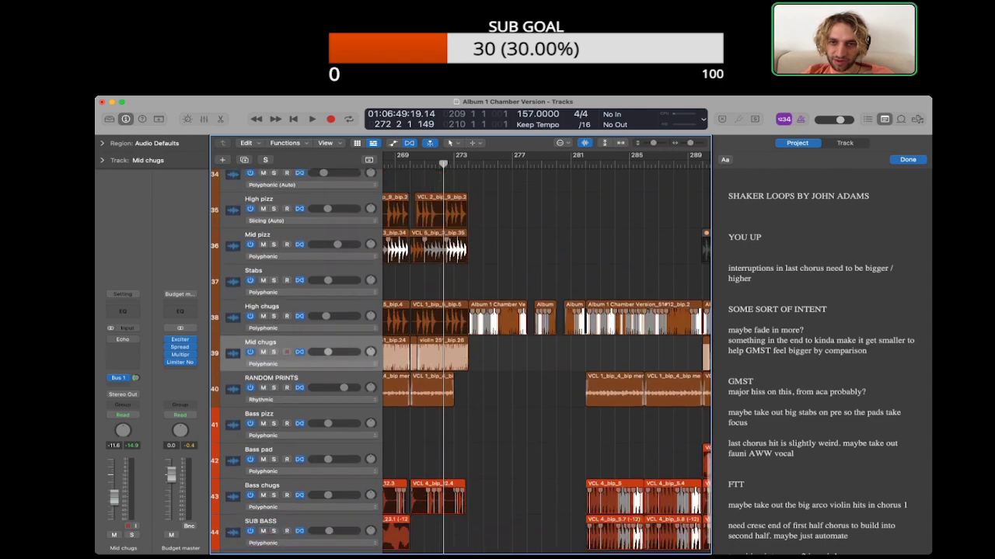
key("super+Left")
left_click(568, 164)
key("space")
scroll(568, 349, "right", 2)
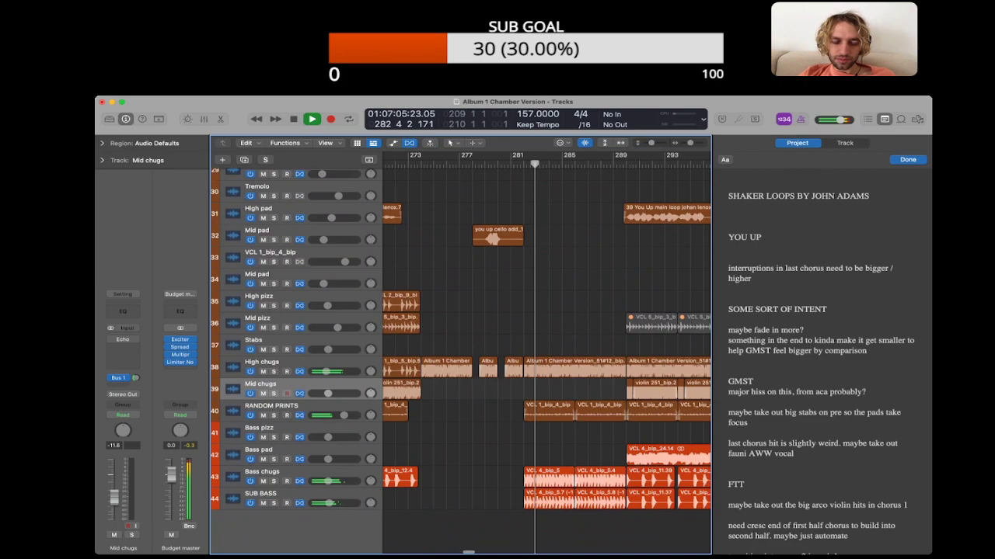
scroll(547, 350, "right", 2)
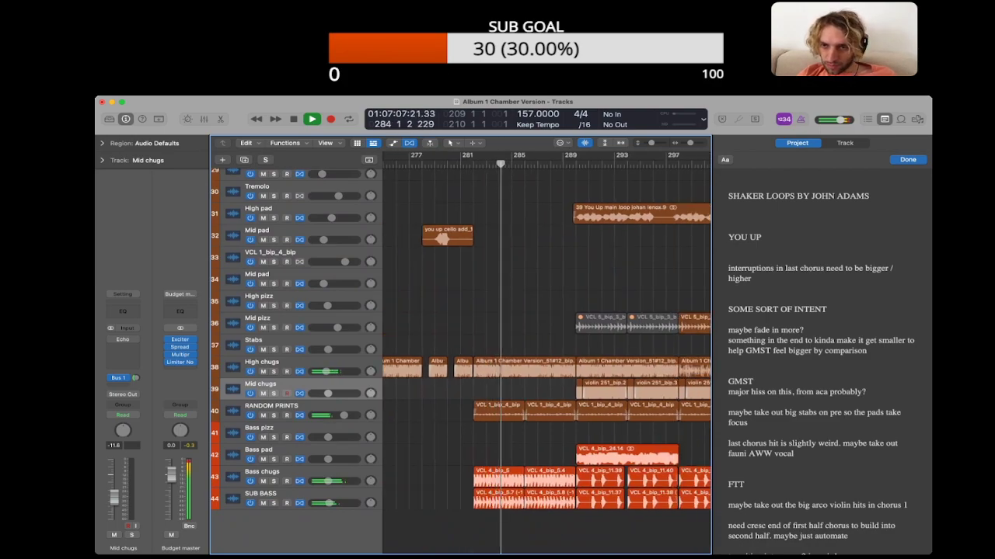
scroll(547, 349, "right", 2)
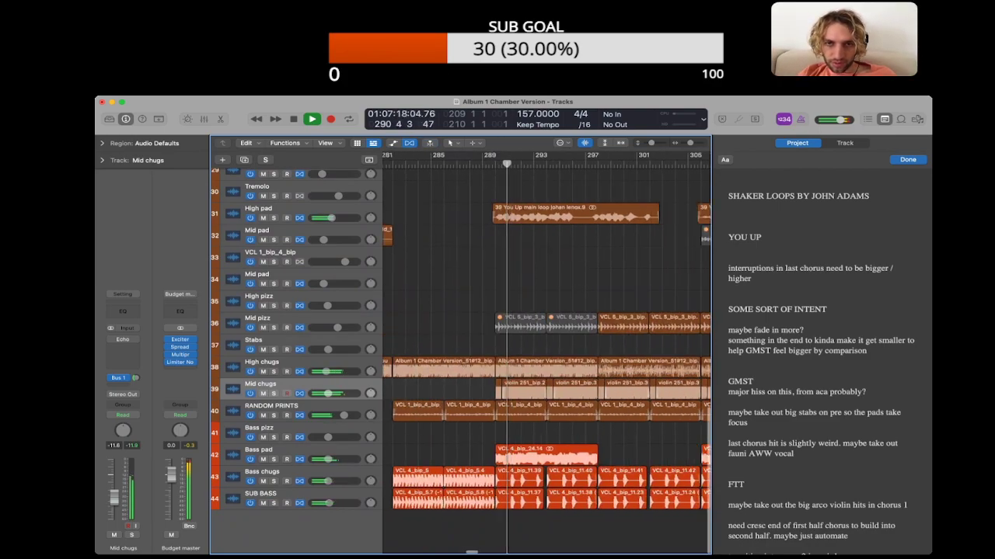
scroll(547, 350, "right", 5)
key("space")
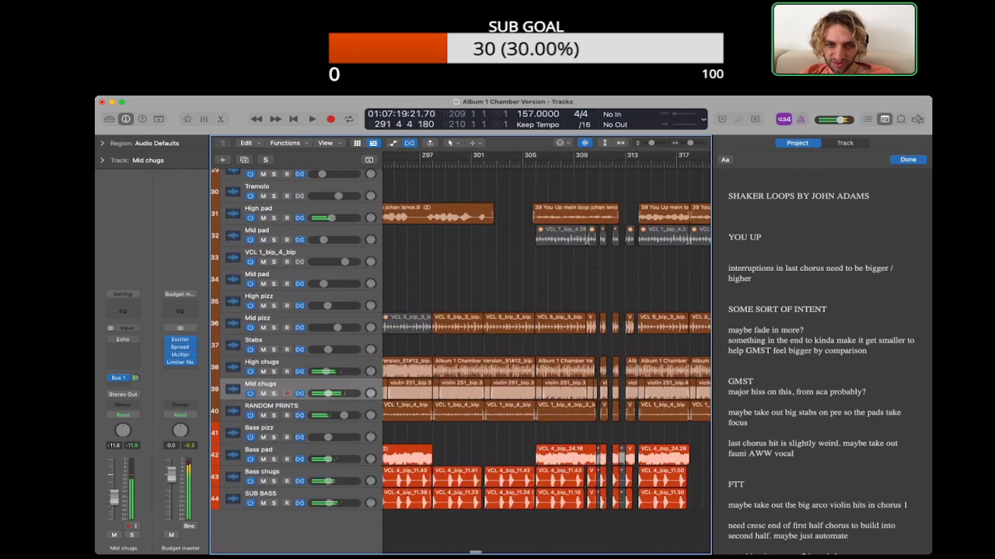
scroll(547, 350, "right", 2)
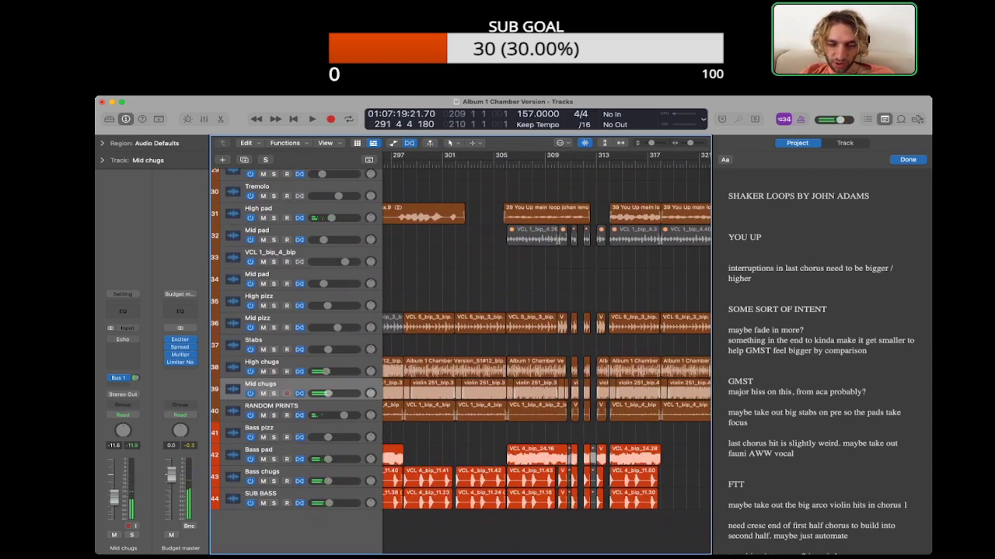
Step: Play the interruptions from about bar 309 and look through the string and melody tracks for parts sounding there
left_click(580, 368)
double_click(546, 164)
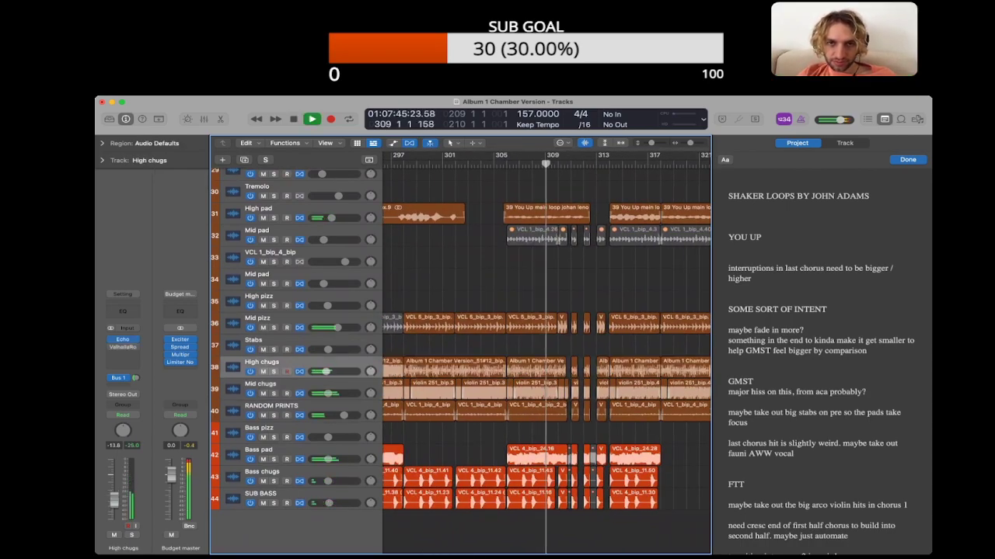
scroll(547, 350, "up", 5)
scroll(547, 350, "down", 6)
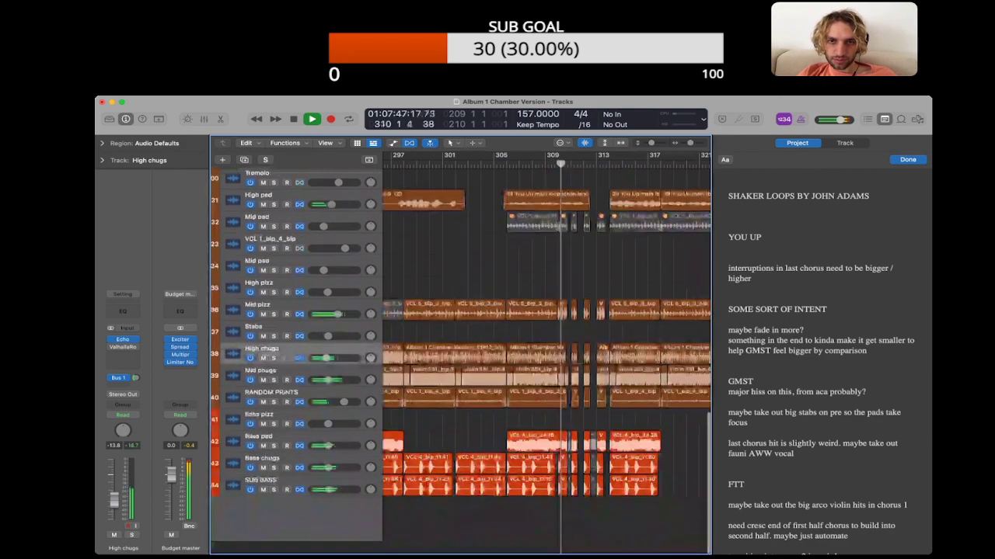
scroll(547, 349, "up", 3)
key("super+Right")
key("super+Right")
key("super+Right")
scroll(547, 350, "up", 4)
key("super+Left")
key("super+Left")
scroll(547, 350, "down", 1)
scroll(547, 350, "right", 2)
scroll(547, 350, "down", 1)
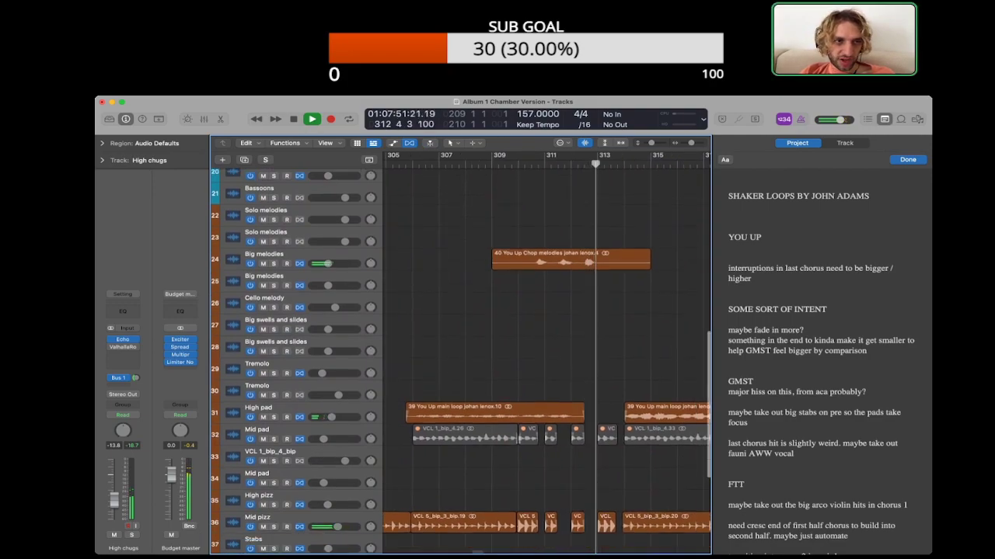
scroll(547, 350, "down", 1)
key("space")
Step: Raise the gain of the chop melodies region on the first Big melodies track to about +12 dB and play it back
left_click(571, 247)
left_click(102, 143)
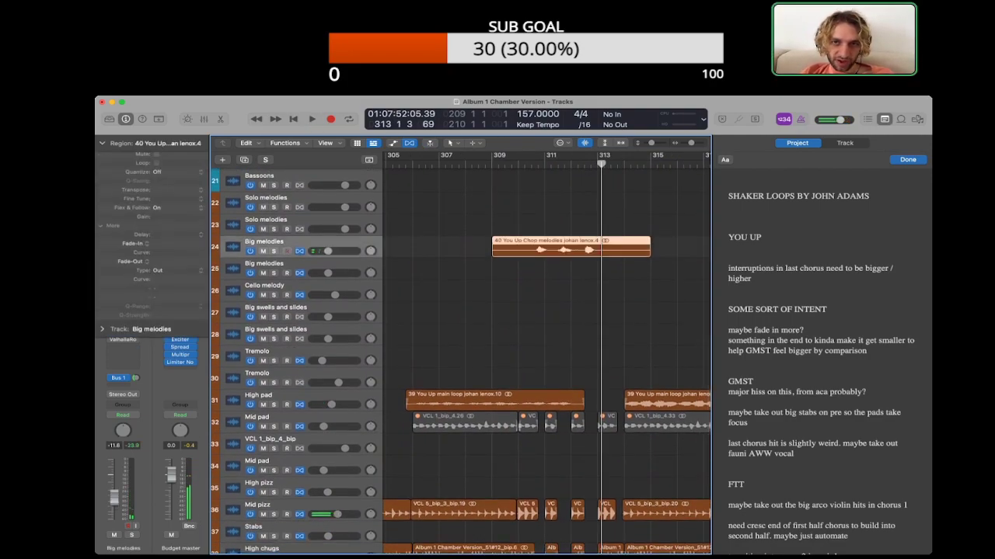
left_click_drag(163, 219, 164, 182)
key("space")
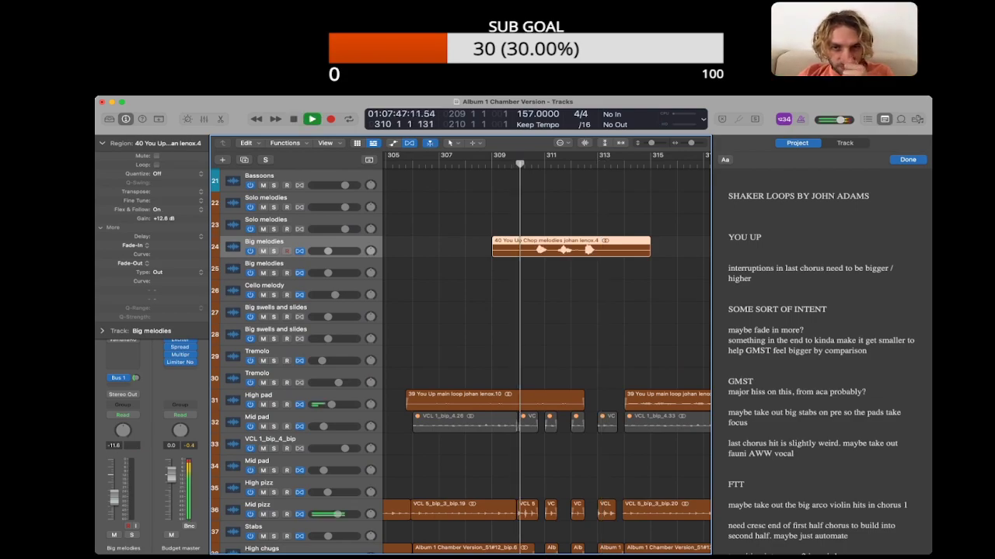
left_click(571, 291)
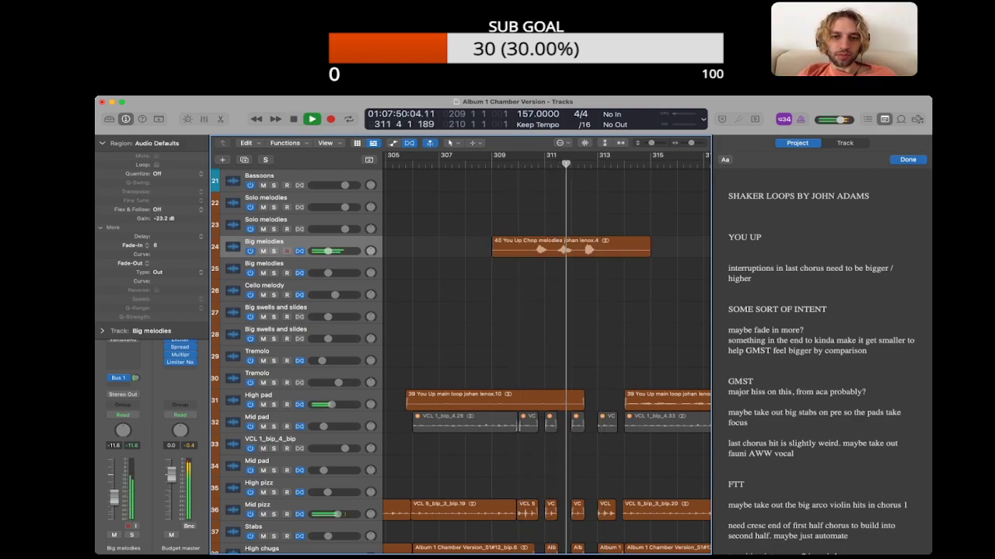
key("super+Right")
key("super+Right")
scroll(546, 358, "left", 1)
key("space")
Step: Close the project notes and delete the chop melodies region at bars 309 to 315 on the first Big melodies track
key("alt+super+p")
scroll(657, 358, "left", 1)
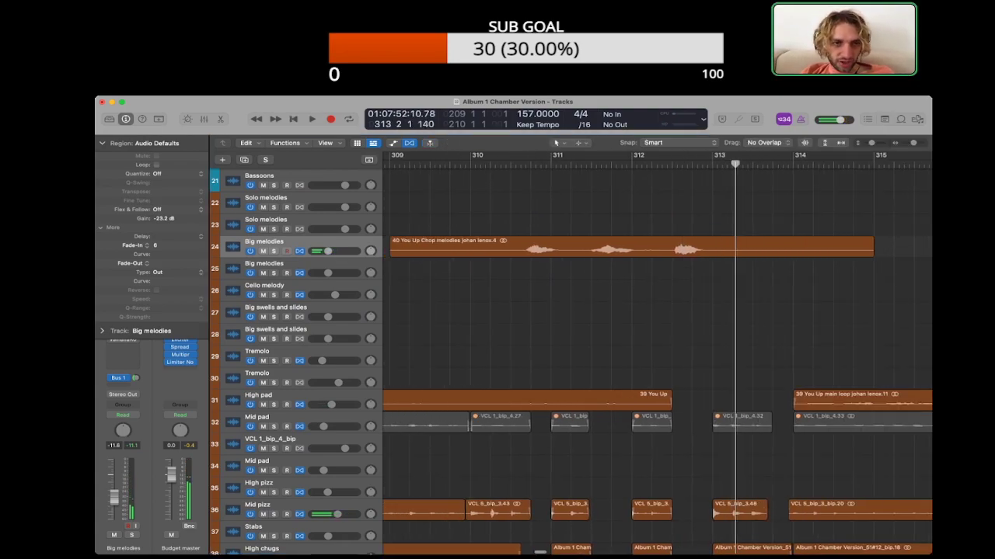
left_click(632, 247)
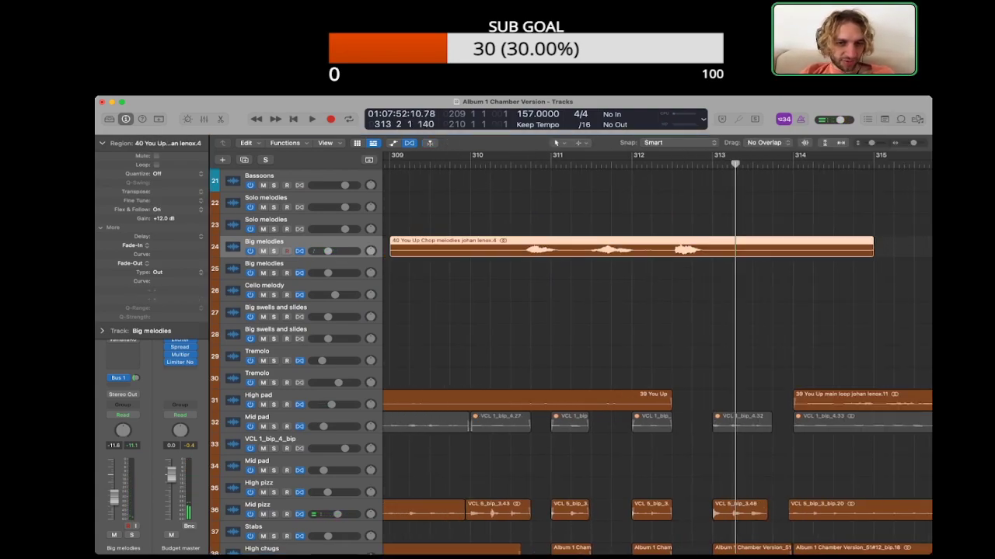
key("Delete")
Step: Extend the muted Mid pad region at bar 310 up to bar 311 and play the passage
scroll(656, 357, "down", 5)
key("super+Left")
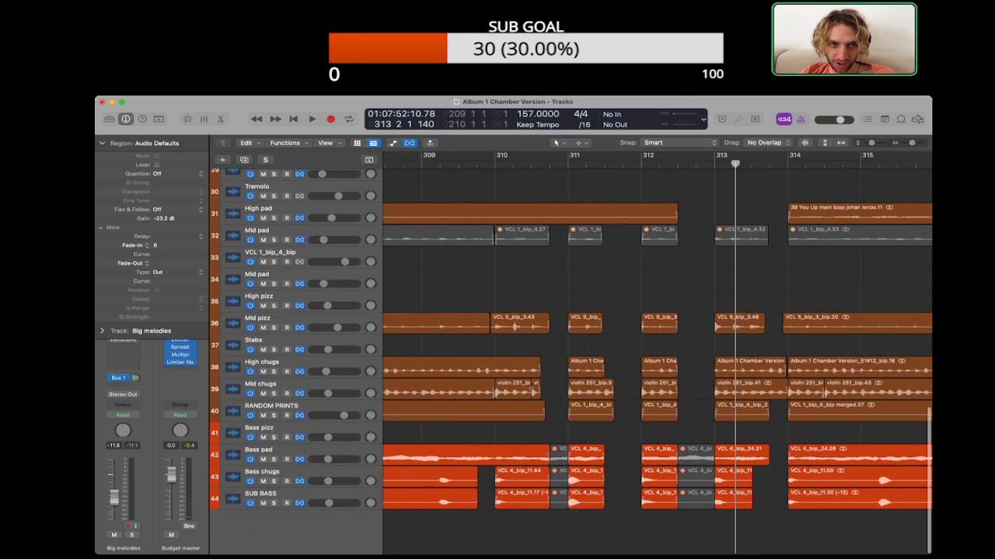
left_click(525, 236)
scroll(656, 342, "up", 2)
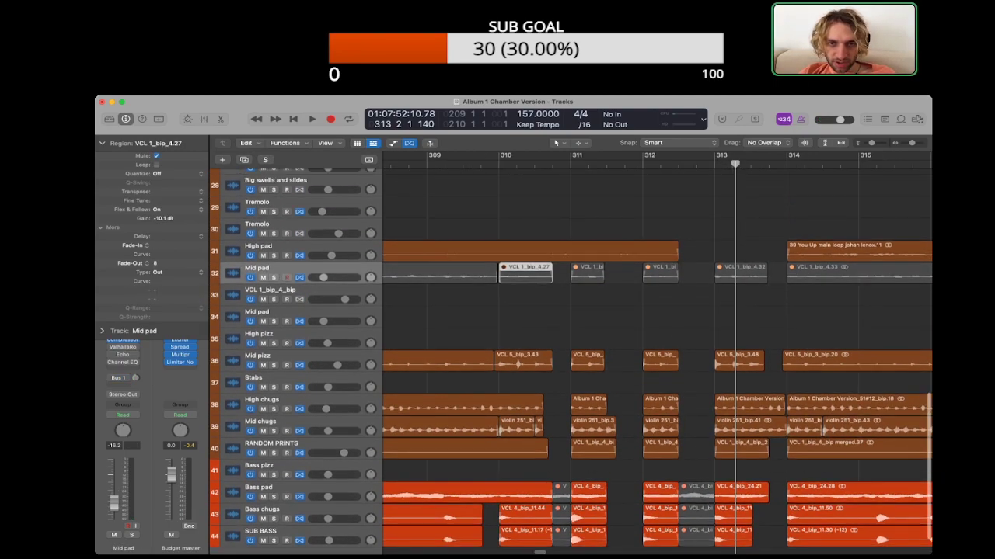
scroll(657, 342, "left", 1)
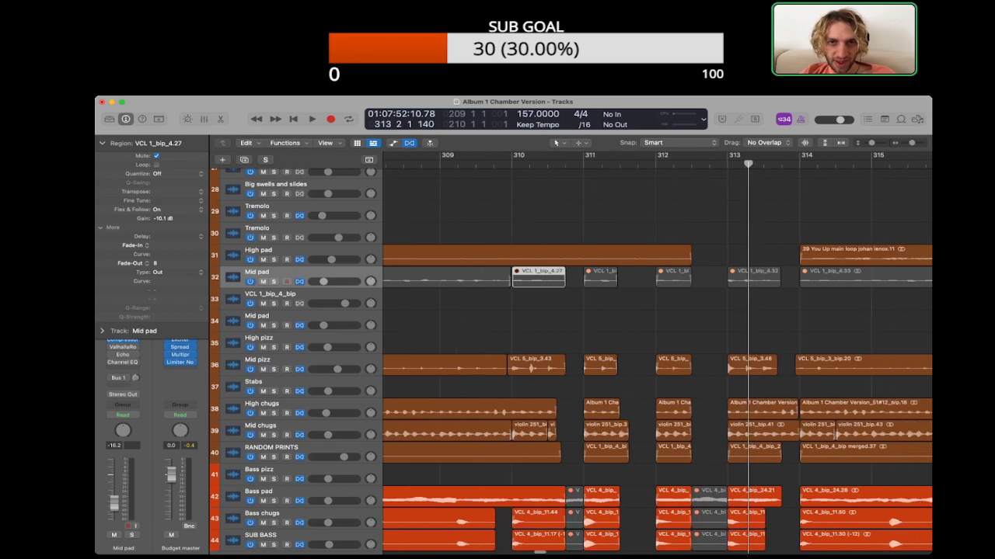
key("shift+Return")
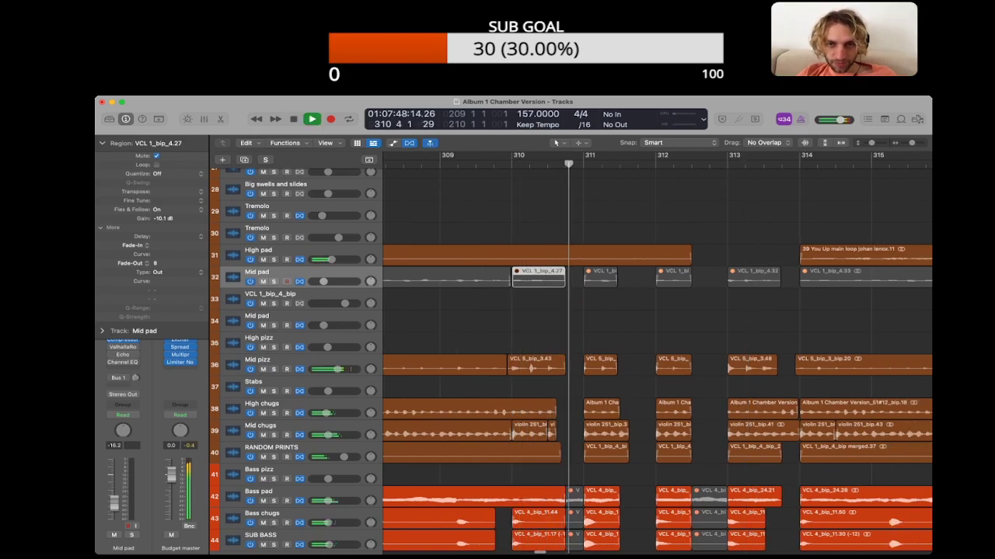
key("space")
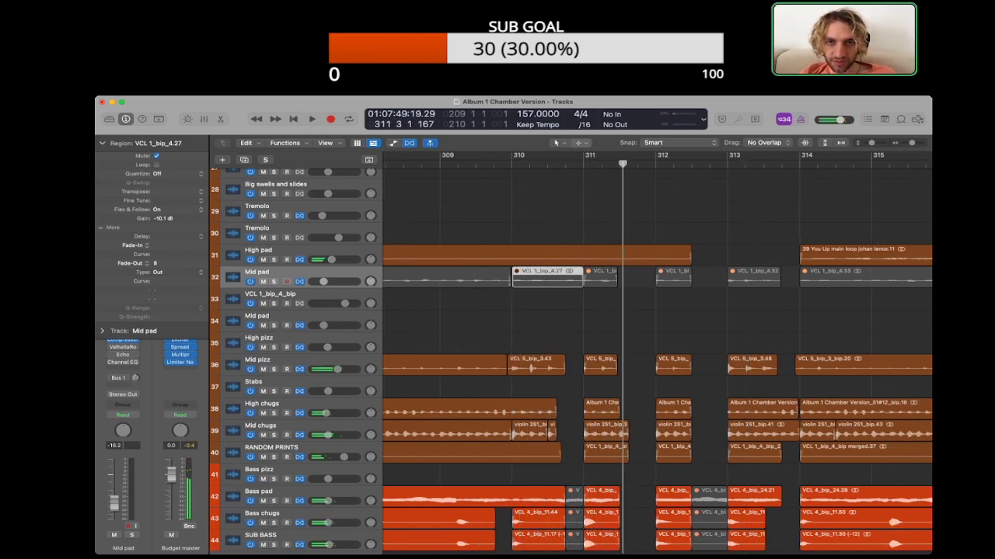
Step: Split the extended Mid pad region at beat 4 of bar 310 and unmute the short piece before bar 311
left_click(581, 143)
left_click(565, 164)
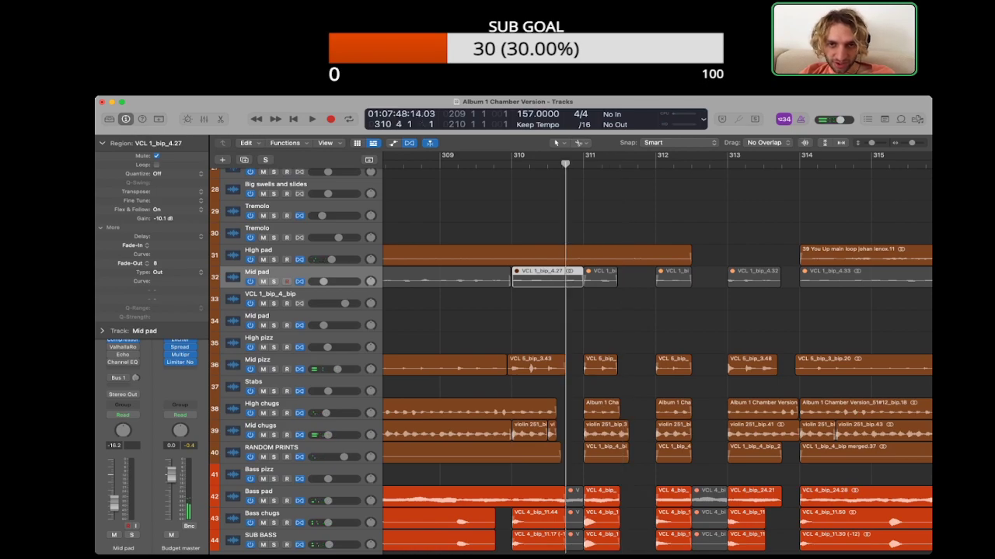
key("super+t")
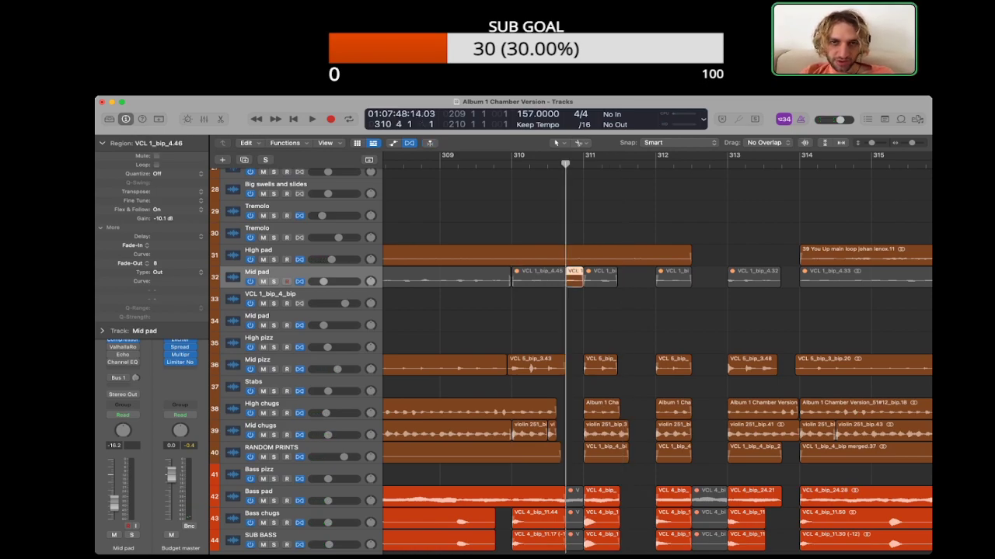
Step: Raise the gain of the unmuted Mid pad piece before bar 311 to +8.3 dB, checking it soloed and with all tracks
key("space")
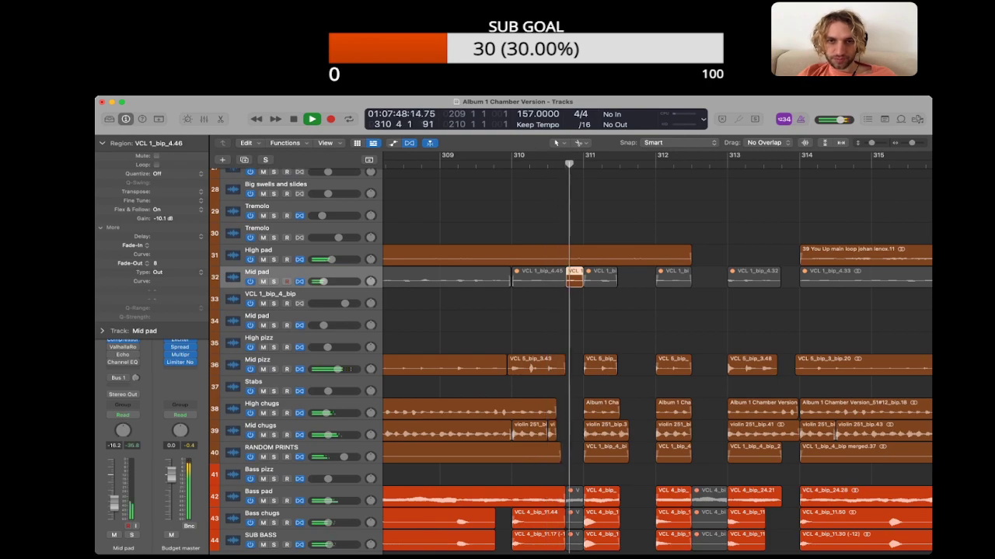
key("space")
mouse_move(163, 219)
left_mouse_down()
mouse_move(163, 194)
mouse_move(163, 206)
left_mouse_up()
key("space")
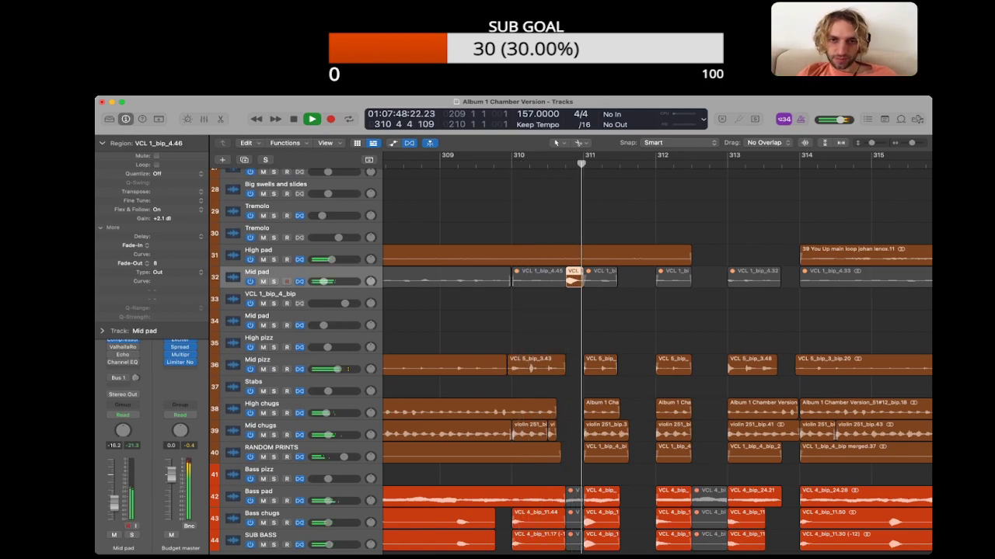
key("space")
key("ctrl+s")
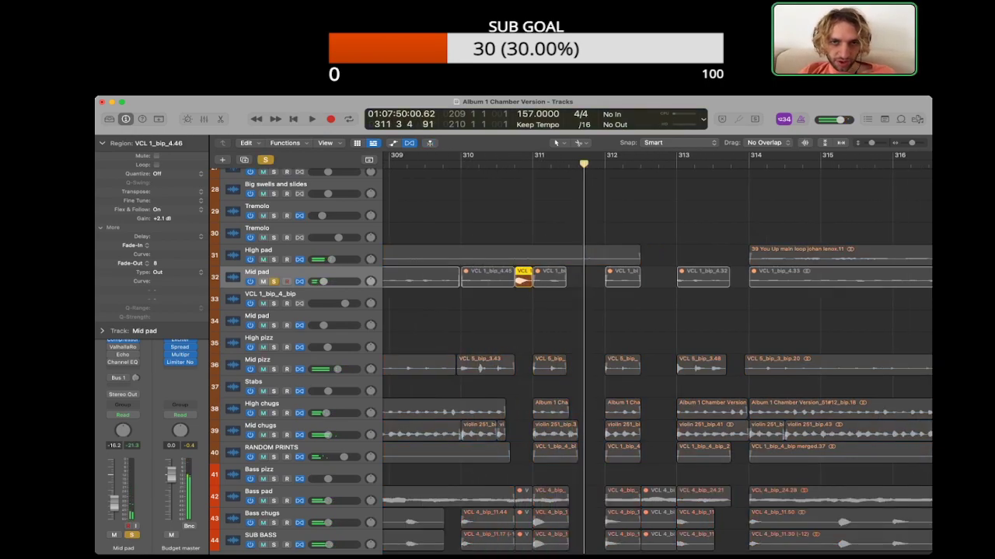
key("space")
key("ctrl+s")
key("space")
key("space")
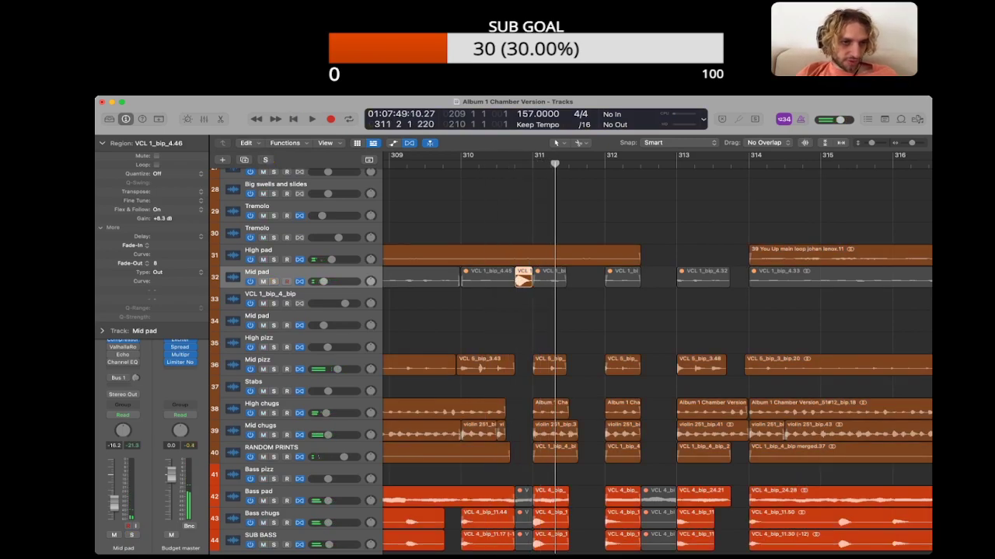
key("space")
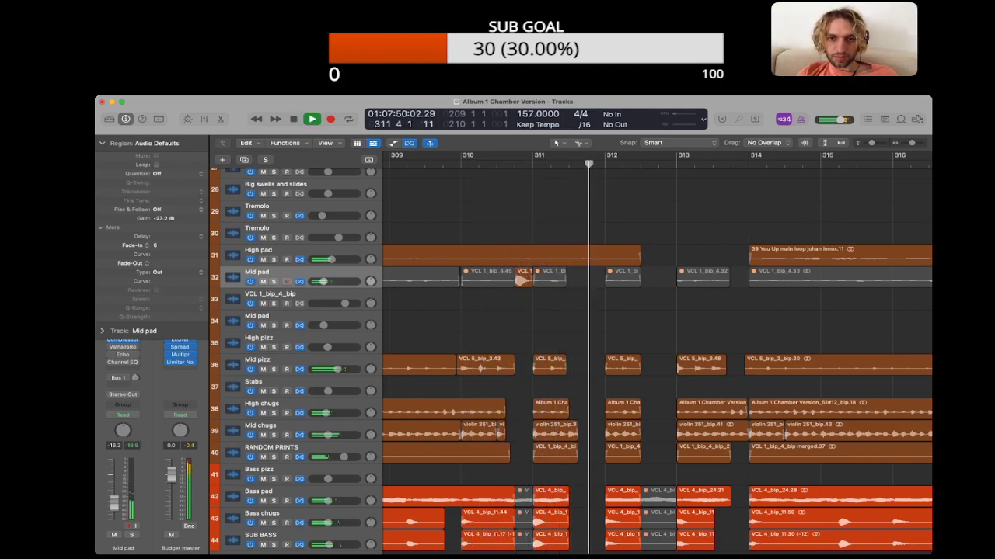
scroll(350, 370, "up", 1)
key("space")
Step: Extend the muted Mid pad region at bar 311 to bar 312, split it at beat 3 and unmute the second part
left_click_drag(565, 301, 606, 301)
left_click(569, 163)
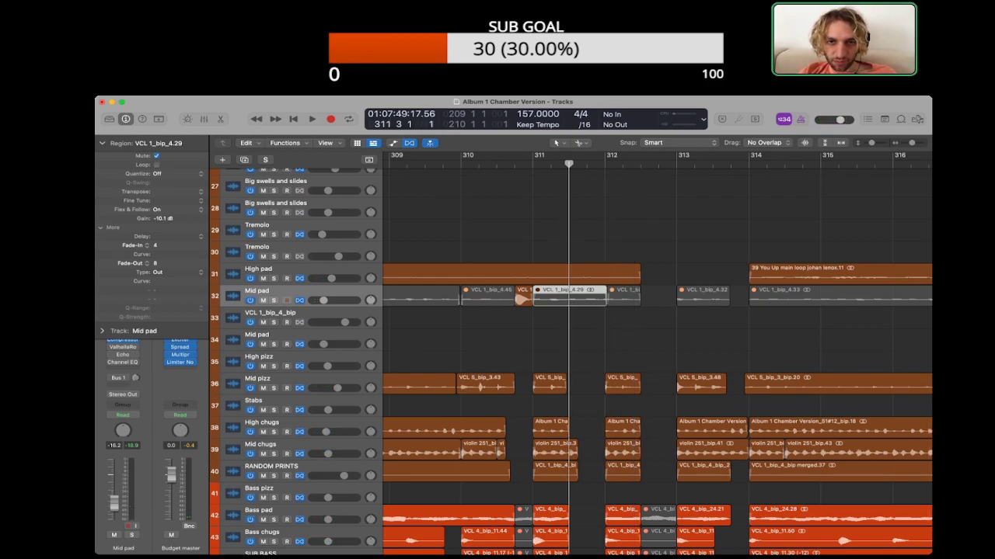
key("super+t")
key("ctrl+m")
Step: Set the gain of the unmuted Mid pad piece before bar 312 to +6.4 dB and play it back
mouse_move(162, 218)
left_mouse_down()
mouse_move(163, 186)
mouse_move(162, 203)
left_mouse_up()
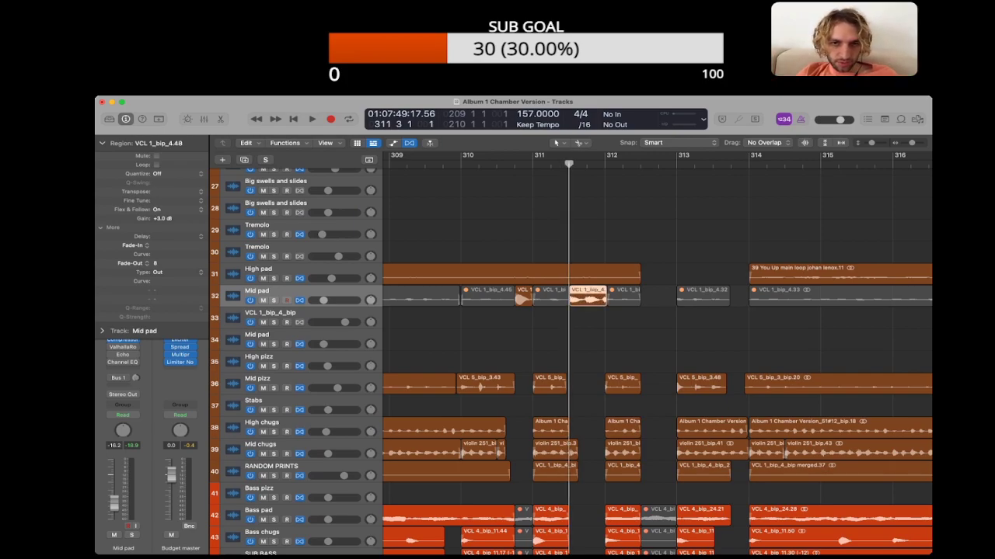
key("Left")
key("Left")
key("Right")
key("Right")
left_click_drag(163, 218, 162, 214)
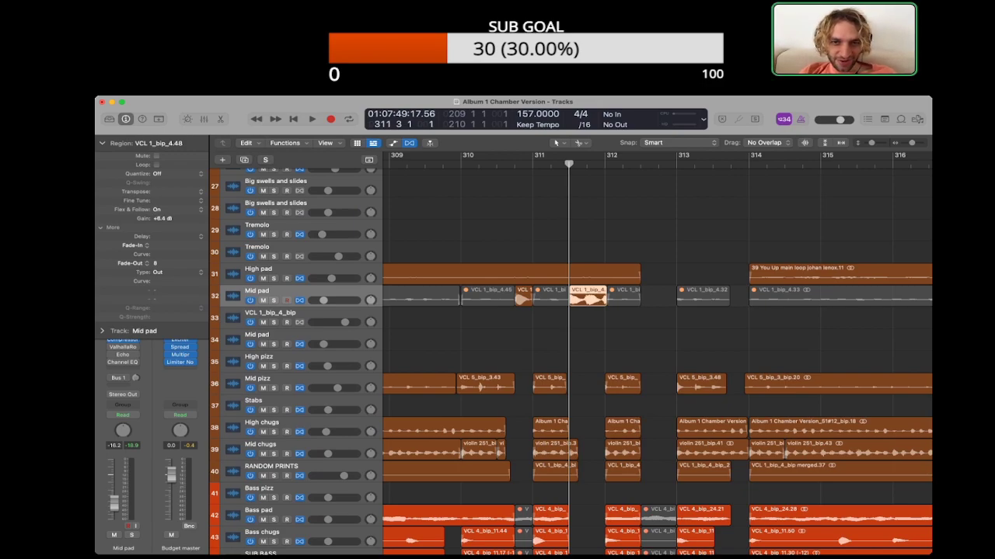
key("space")
Step: Set the fade-in of the Mid pad piece before bar 312 to 13 and play the passage
key("space")
left_click_drag(156, 246, 156, 237)
key("space")
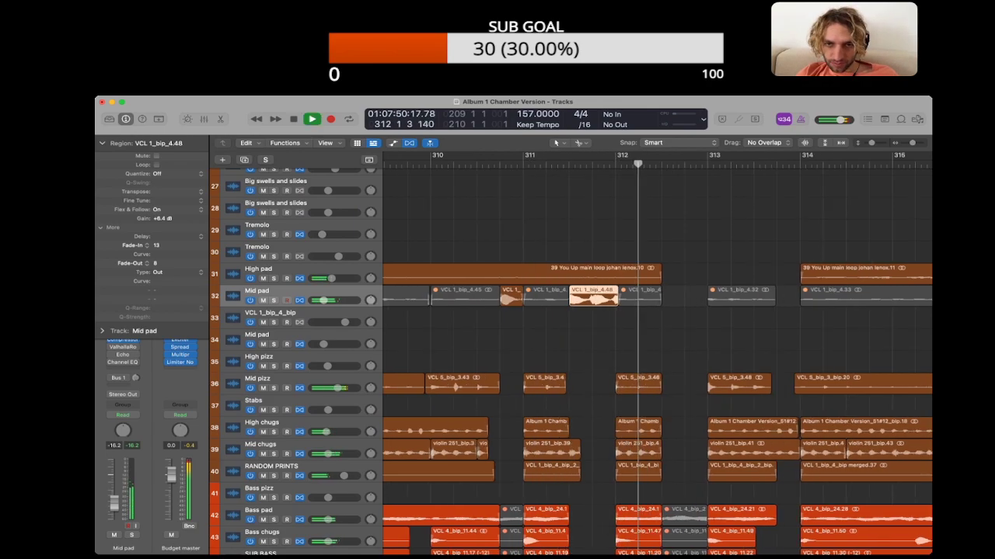
key("space")
Step: Trim the muted Mid pad region in bar 312 to start at about beat 2 and extend its end to bar 313
left_click_drag(588, 298, 616, 295)
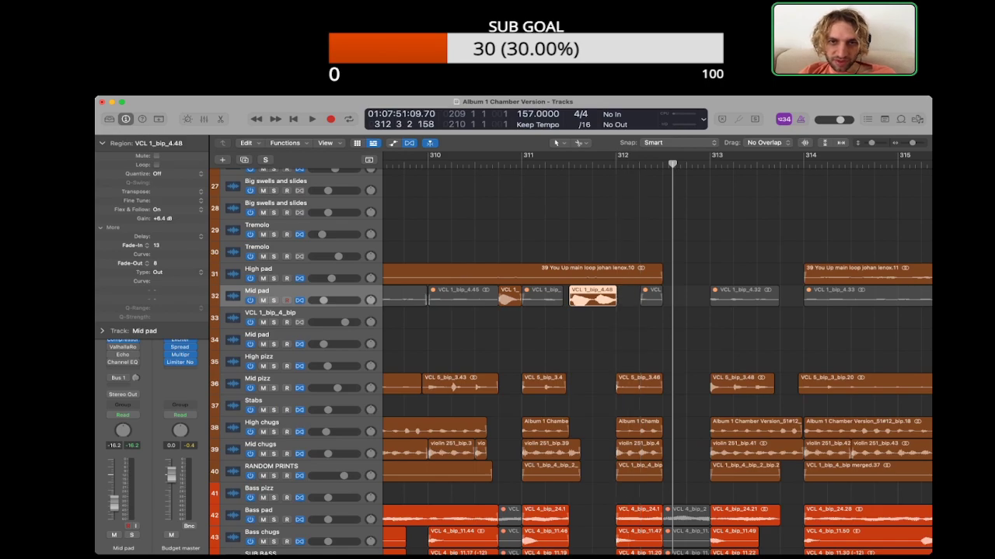
key("space")
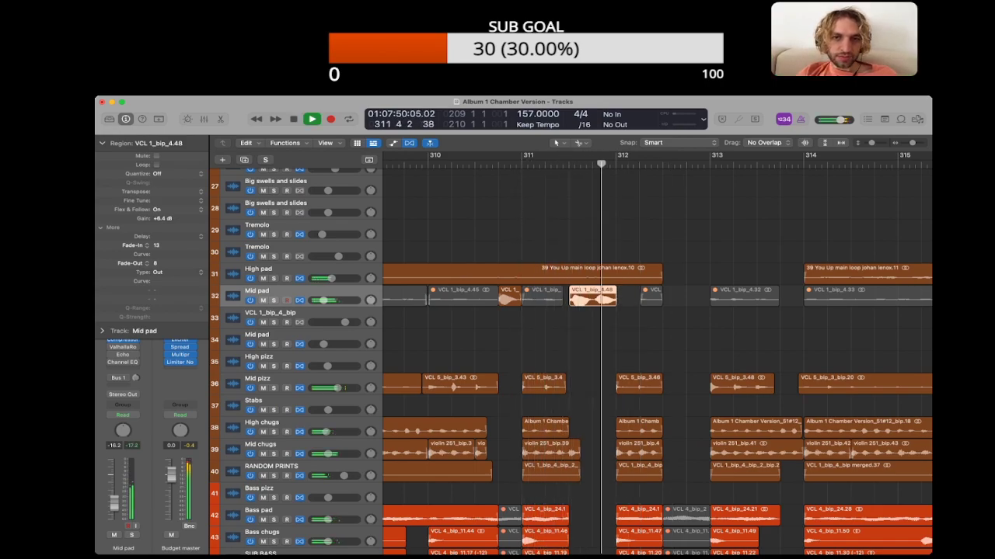
left_click(628, 298)
scroll(628, 299, "right", 2)
key("space")
left_click_drag(611, 302, 658, 301)
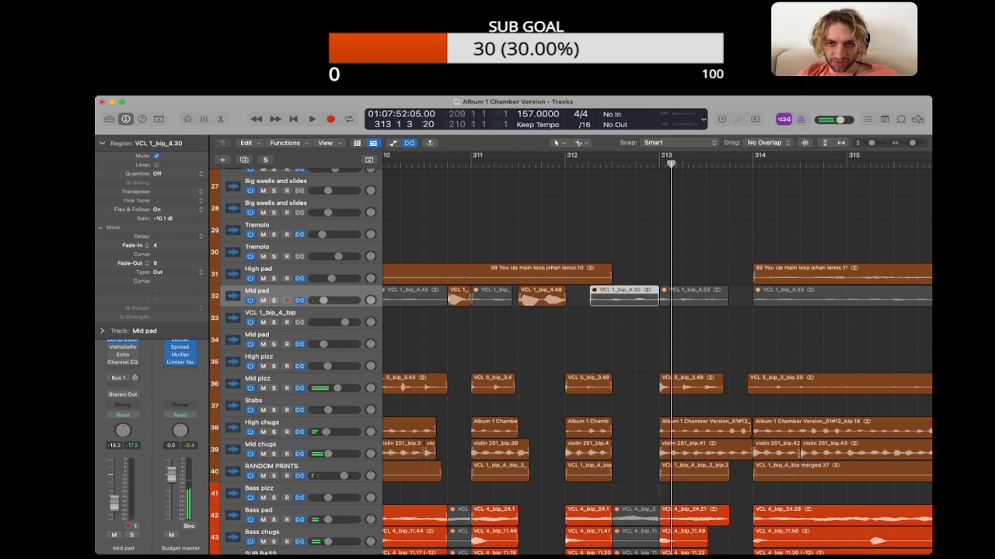
Step: Split the muted Mid pad region at beat 3 of bar 312, unmute the second part and set its gain to +0.8 dB
left_click(612, 298, "super")
key("ctrl+m")
left_click_drag(163, 218, 163, 182)
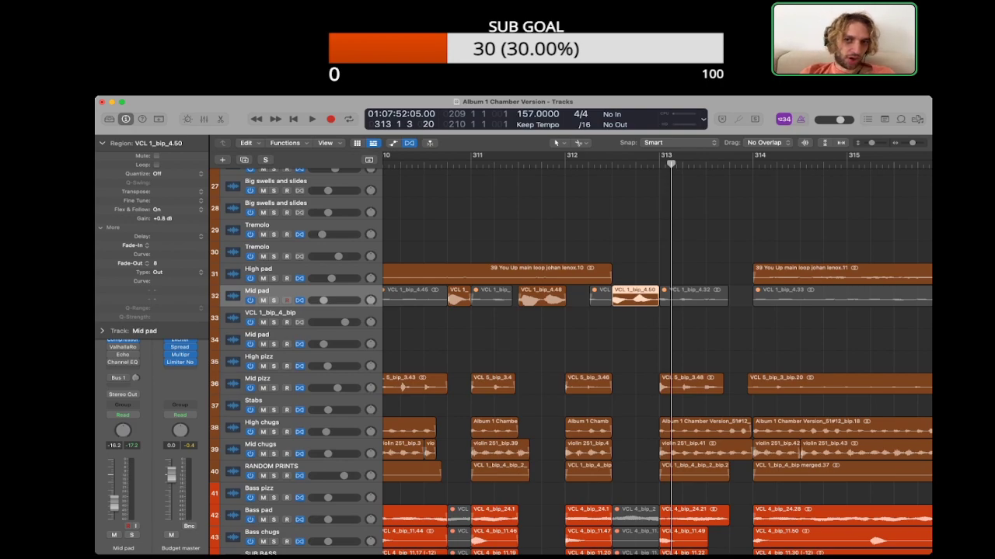
key("space")
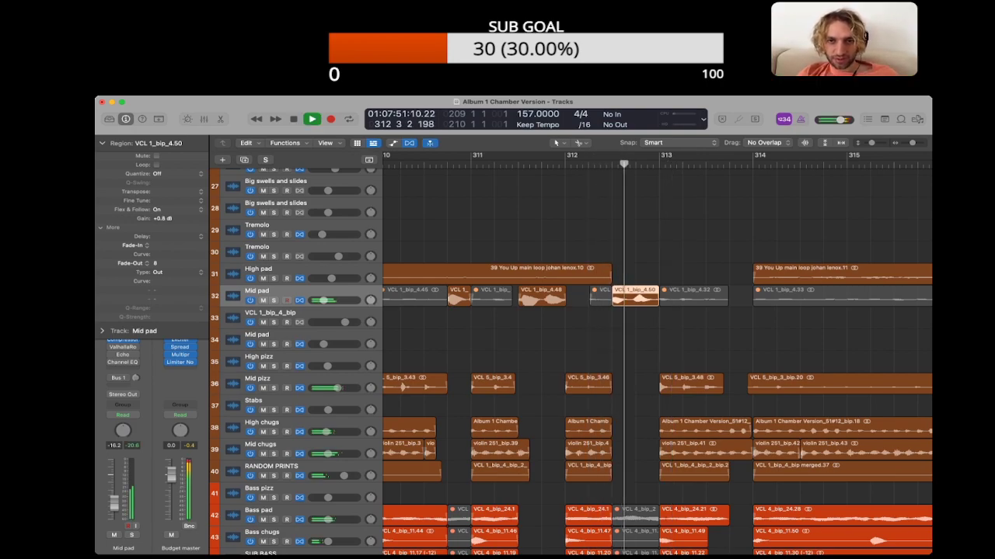
Step: Set the fade-in of the unmuted Mid pad piece before bar 313 to 12
mouse_move(611, 295)
left_mouse_down()
mouse_move(657, 303)
mouse_move(612, 303)
left_mouse_up()
left_click(653, 276)
key("super+Left")
key("super+Left")
scroll(613, 303, "left", 5)
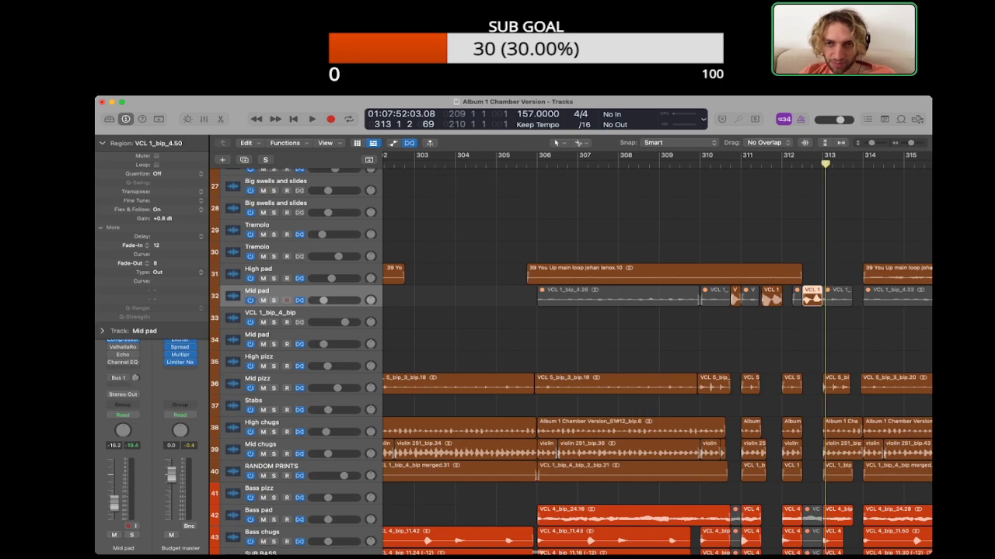
Step: Play the interruptions from about bar 311 with the High pad track soloed, and unsolo it during playback
left_click(273, 278)
left_click(736, 164)
key("space")
scroll(737, 164, "right", 4)
scroll(656, 356, "right", 3)
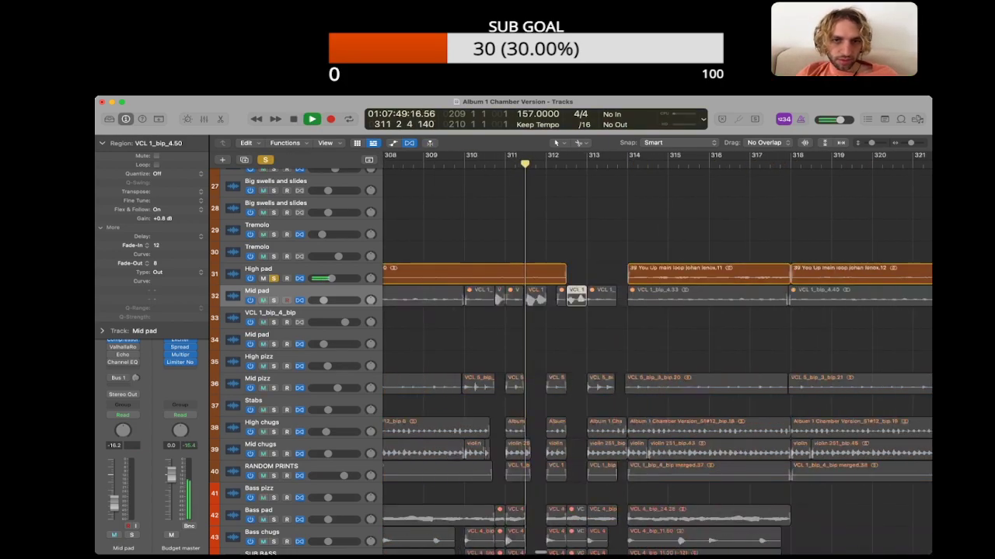
left_click(273, 278)
left_click(544, 253)
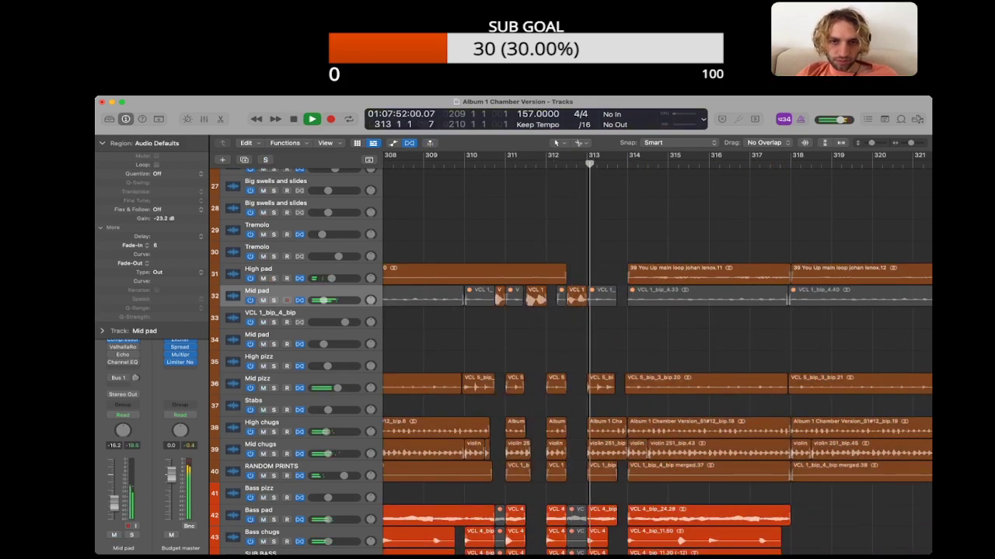
Step: Split the High pad region at bar 310 and select the part that runs to beat 3 of bar 312
key("super+Down")
key("super+Down")
key("super+Down")
key("super+Down")
key("super+Down")
key("space")
left_click(268, 264)
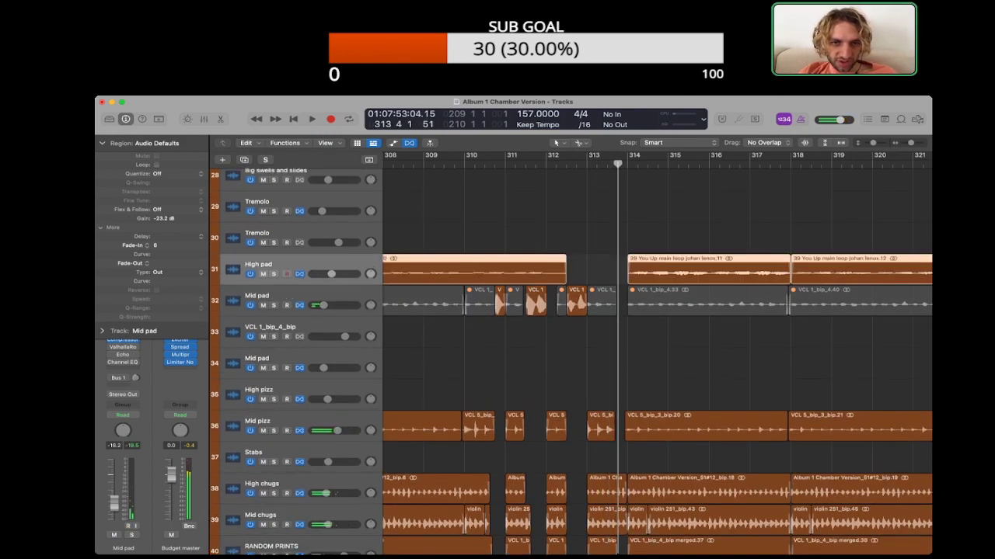
left_click(505, 233)
left_click(465, 272, "super")
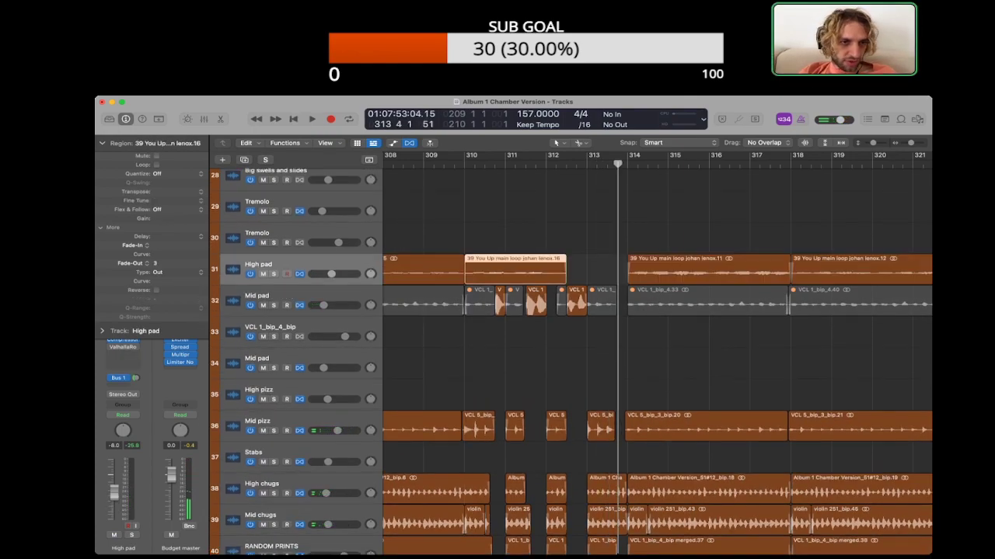
Step: Set the gain of the High pad region starting at bar 310 to +7.8 dB and play it
left_click_drag(161, 218, 161, 207)
key("shift+space")
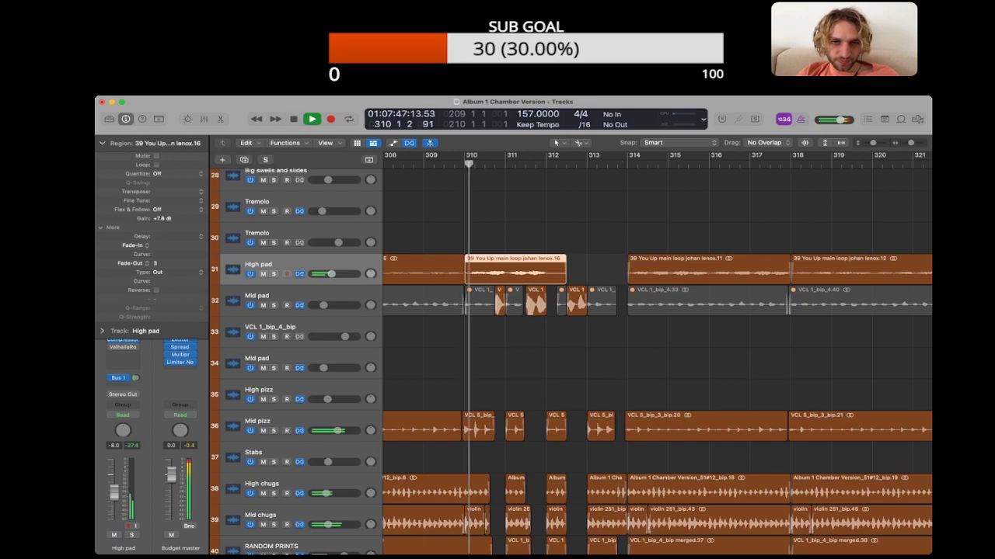
left_click(505, 233)
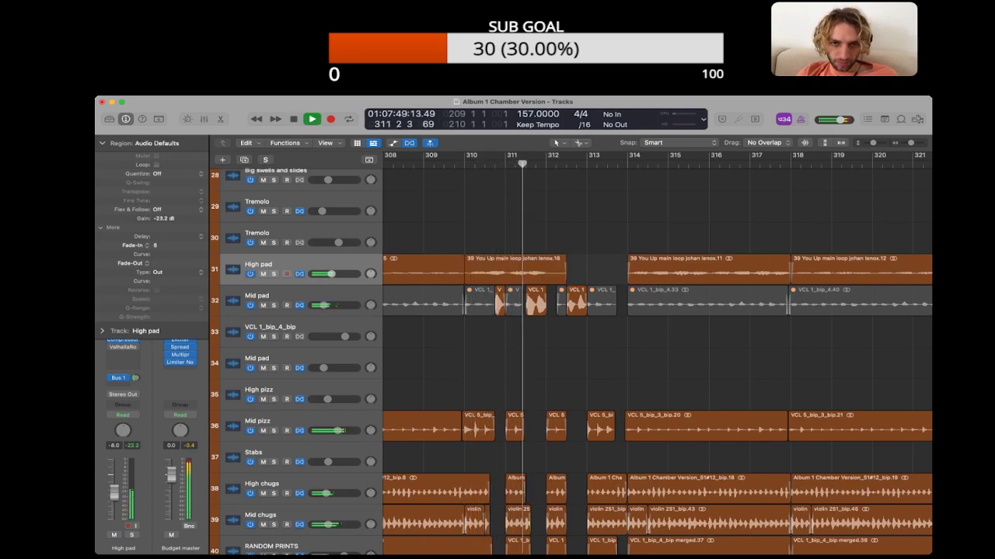
Step: Cut the High pad region at bar 310 down to two pieces aligned with the unmuted Mid pad pieces before bars 311 and 312
key("space")
left_click(509, 265)
left_click_drag(466, 276, 526, 268)
left_click(505, 271, "super")
left_click_drag(565, 278, 546, 278)
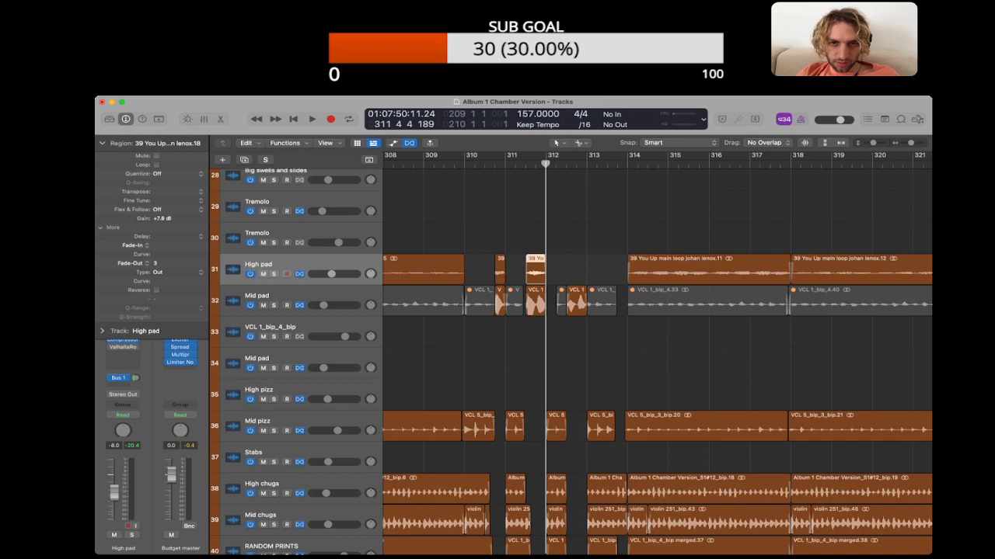
Step: Play the lead-in to the interruptions with the High pad soloed, and replay it from about bar 306 with all tracks
scroll(656, 311, "left", 3)
left_click(406, 163)
key("space")
key("s")
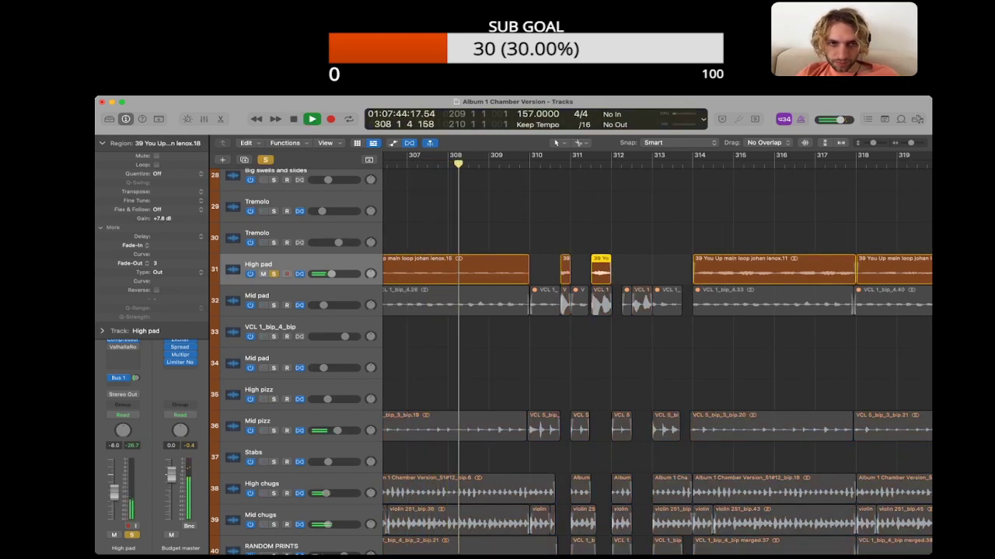
left_click(497, 226)
scroll(656, 310, "left", 3)
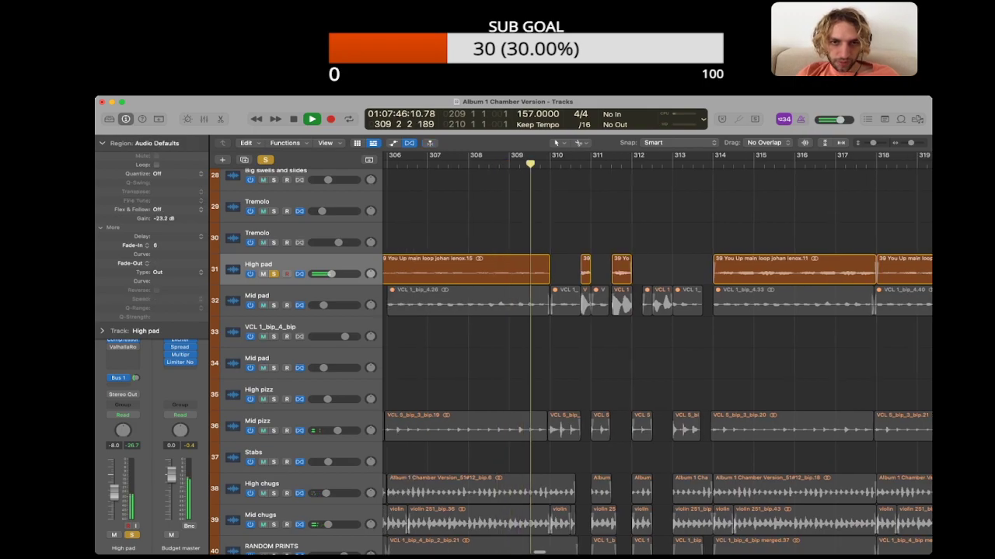
left_click(456, 164)
key("s")
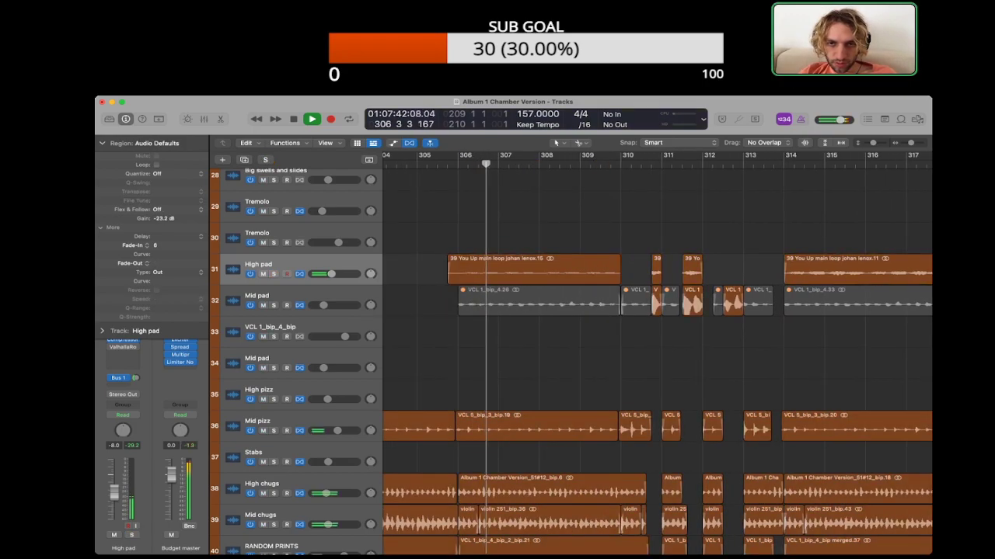
Step: Set the High pad fades to 4 in and 6 out on the piece before bar 311, and 8 in and 2 out before bar 312
scroll(622, 268, "right", 1)
left_click(621, 268)
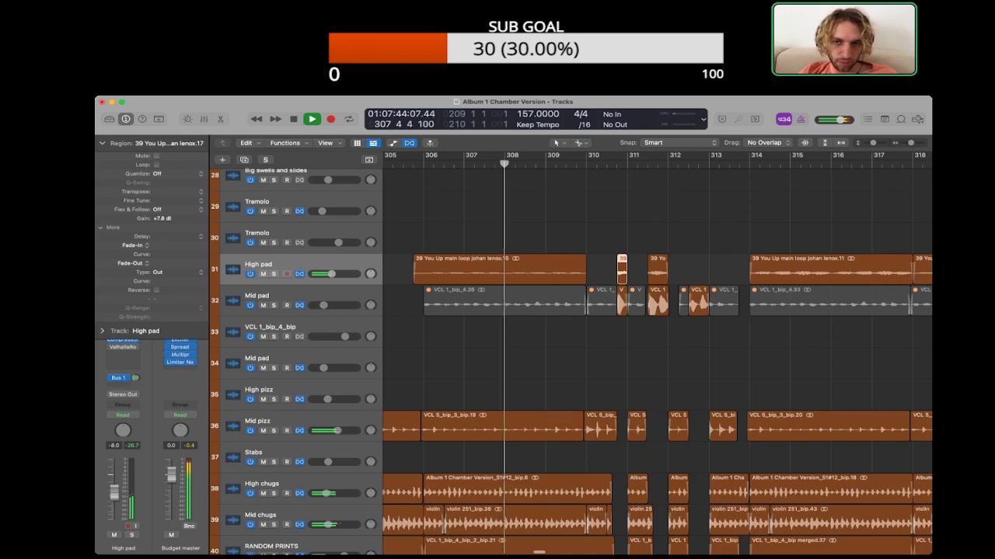
scroll(622, 268, "right", 3)
left_click(568, 269)
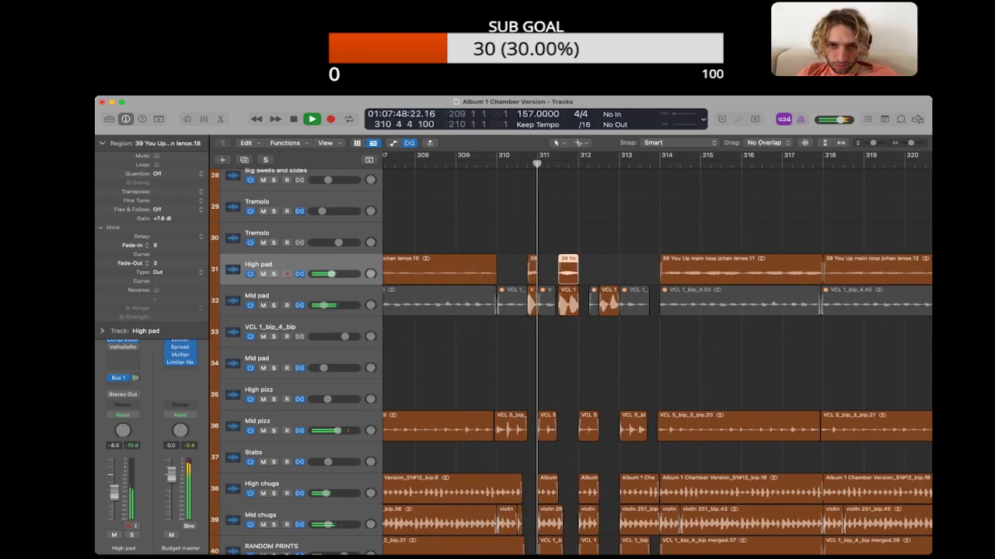
Step: Lower the gain of the Mid pad piece before bar 312 and replay the passage
left_click(532, 303)
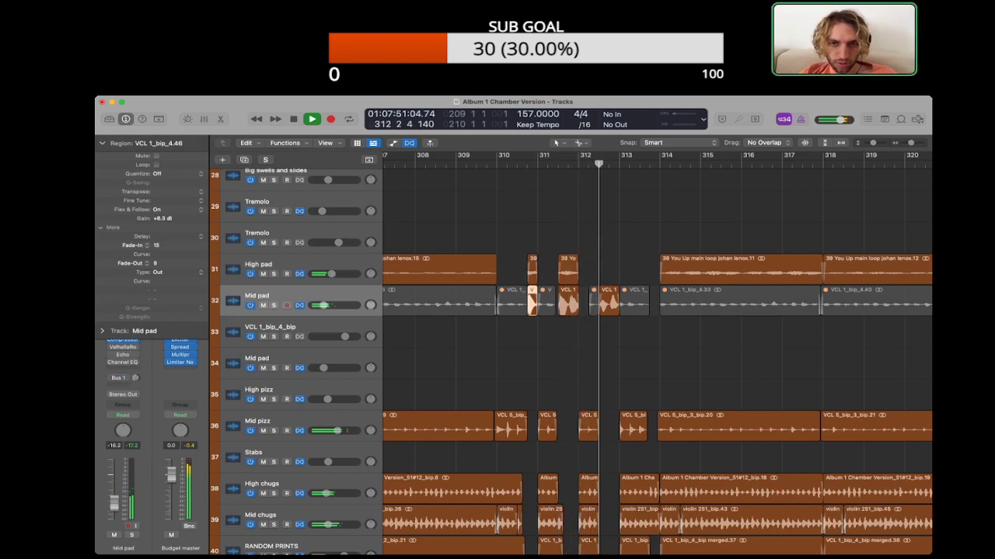
left_click(567, 304, "shift")
key("space")
left_click_drag(155, 218, 155, 226)
key("space")
Step: Raise the two short High pad pieces to +13.2 dB gain and set the Mid pad piece before bar 313 to -1.1 dB
left_click(532, 270)
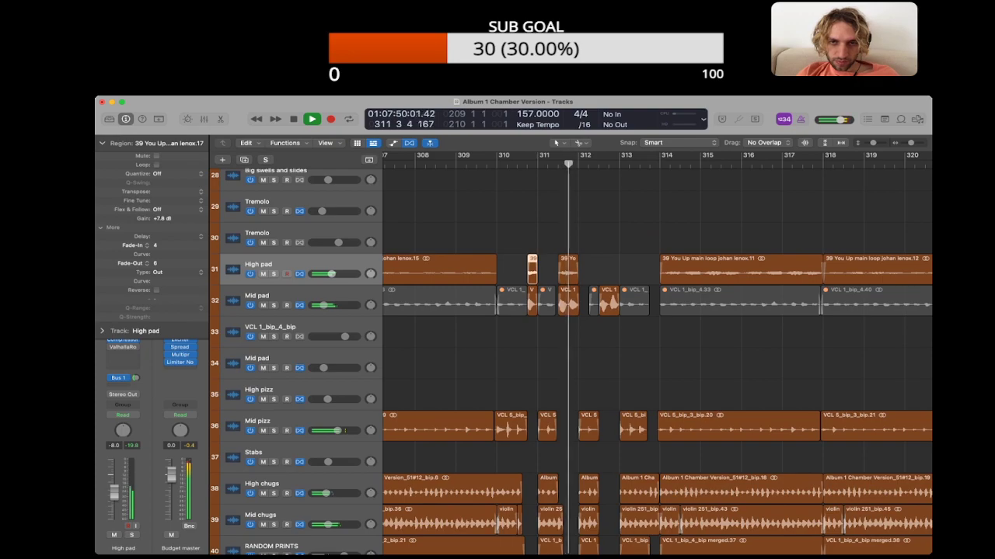
left_click(568, 270, "shift")
key("space")
key("space")
left_click(609, 302)
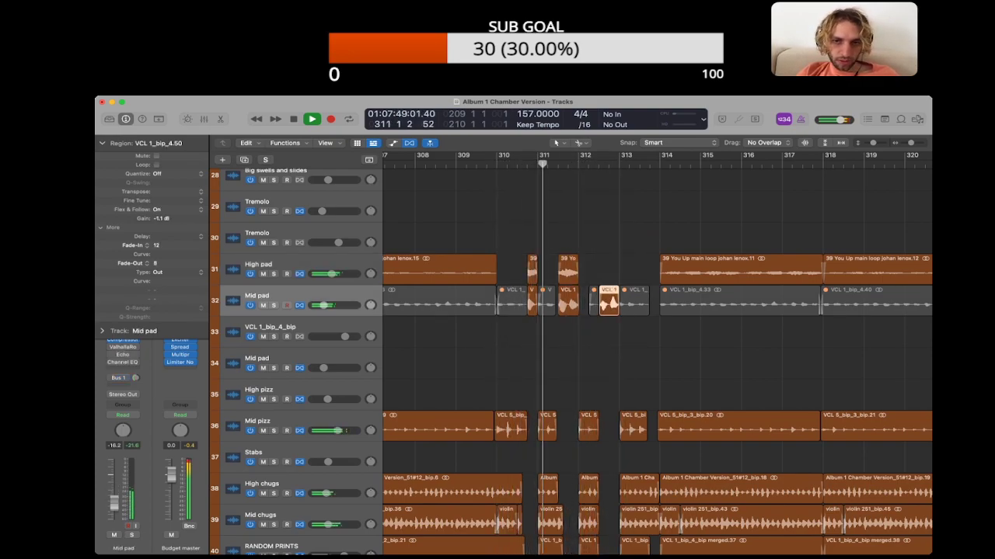
left_click(570, 334)
Step: Lengthen the fade-ins of the High pad and Mid pad pieces before bar 311 and play them
key("super+Right")
key("super+Right")
key("super+Right")
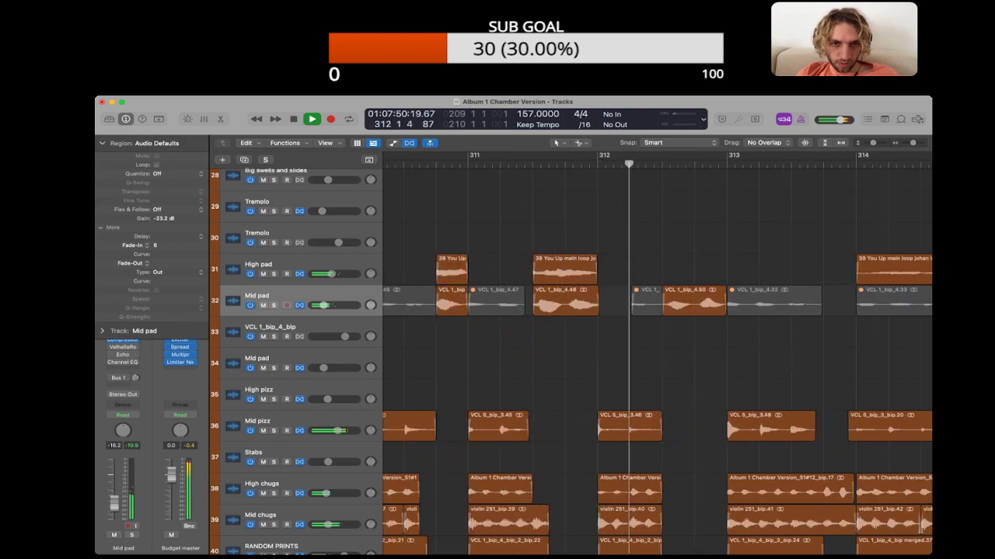
key("space")
left_click_drag(460, 330, 450, 272)
left_click_drag(157, 245, 156, 214)
scroll(544, 311, "left", 3)
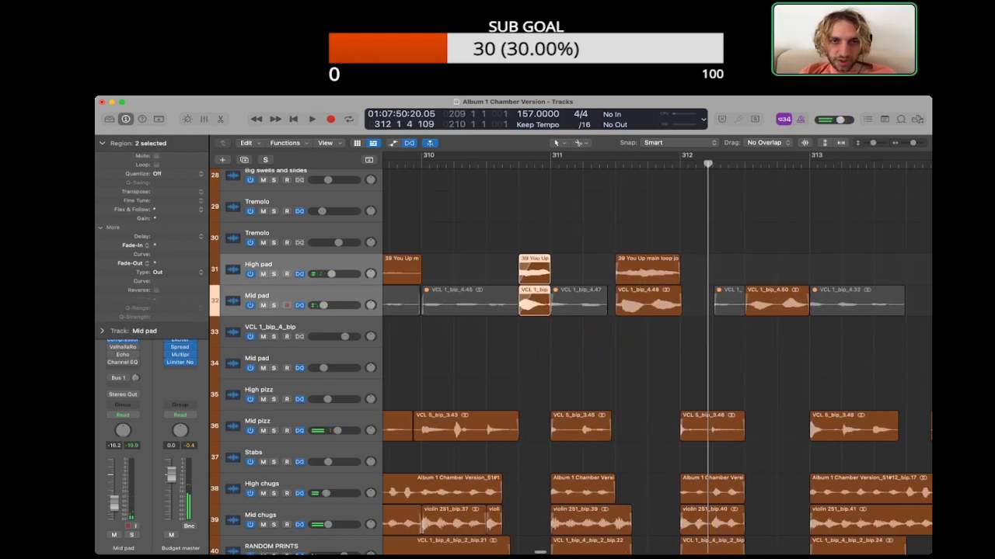
scroll(544, 311, "left", 1)
key("space")
left_click(570, 338)
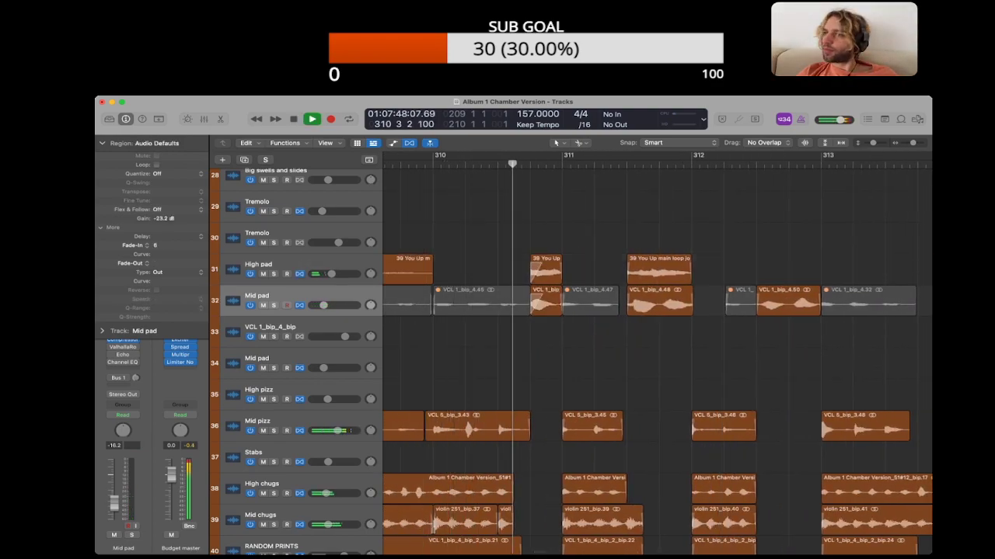
Step: Lengthen the fade-ins of the High pad and Mid pad pieces before bar 312
scroll(819, 416, "right", 3)
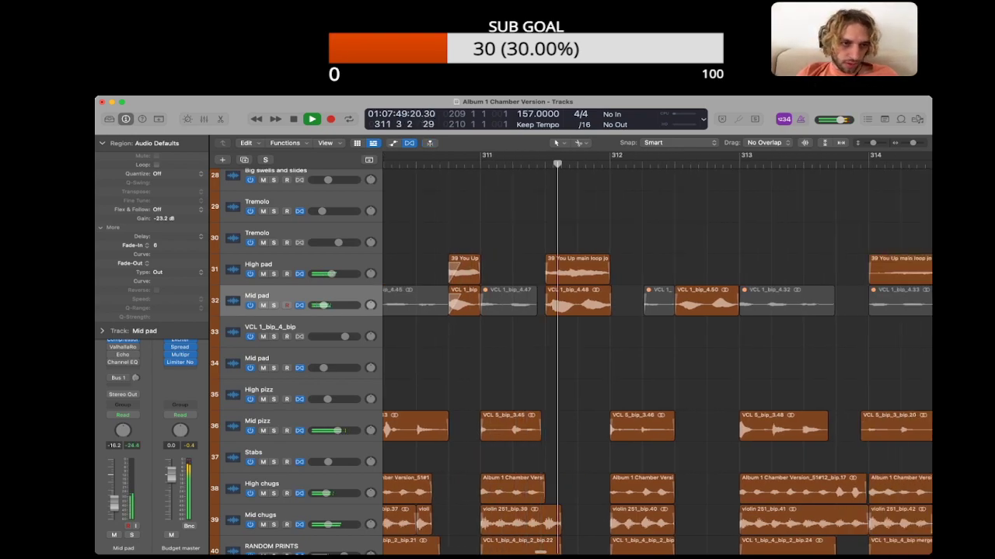
left_click_drag(584, 330, 575, 272)
left_click(481, 164)
Step: Set the gain of the Mid pad piece before bar 313 to -2.6 dB, lengthen its fade-in and play it
left_click(707, 300)
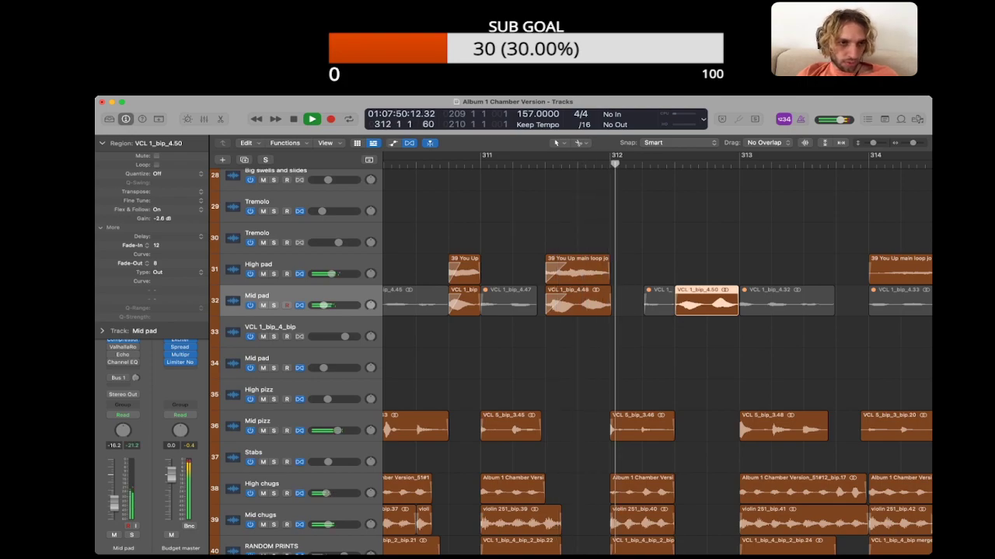
left_click_drag(676, 295, 705, 295)
left_click(609, 164)
scroll(657, 342, "left", 2)
left_click(699, 342)
scroll(657, 342, "right", 5)
key("space")
Step: Copy the High pad piece before bar 312 to beat 3 of bar 312 and play the passage
key("space")
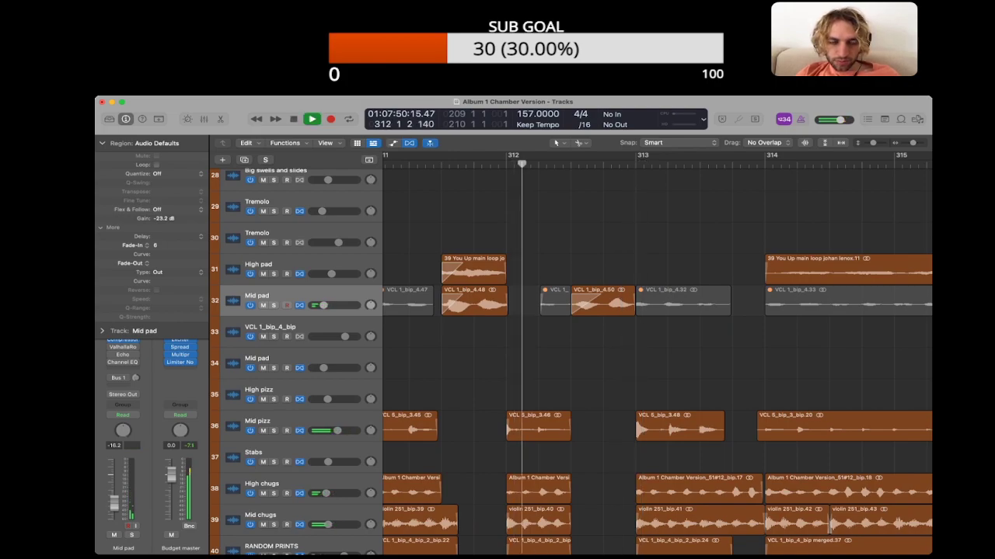
key("space")
left_click(474, 271)
left_click_drag(473, 270, 602, 270)
key("space")
left_click(603, 238)
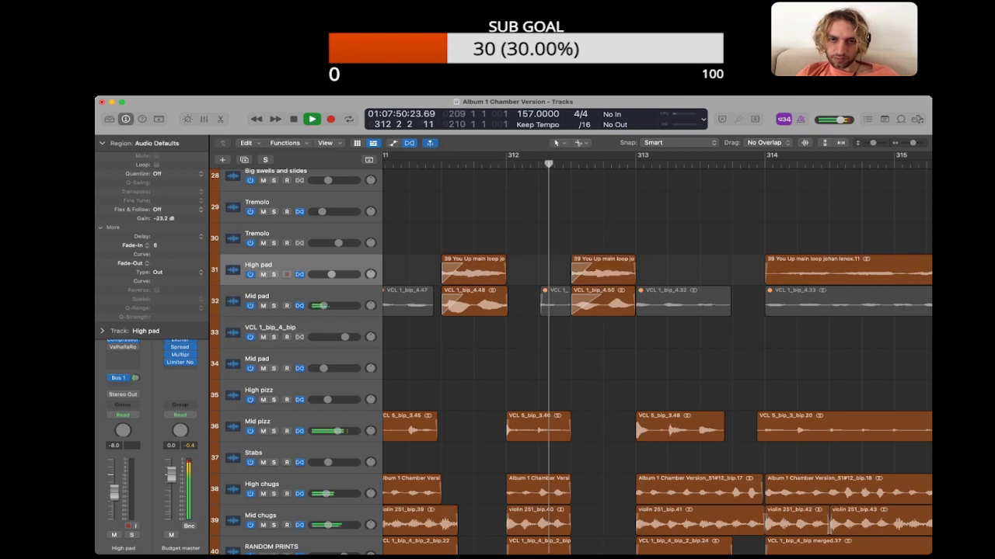
key("space")
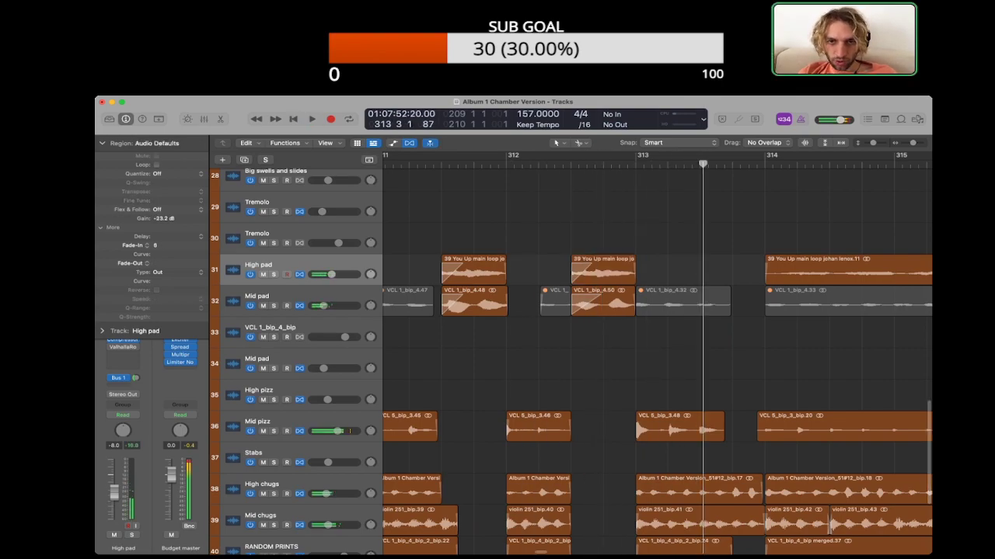
Step: Play the interruptions again, soloing and unsoloing the High pad track to compare
key("super+Left")
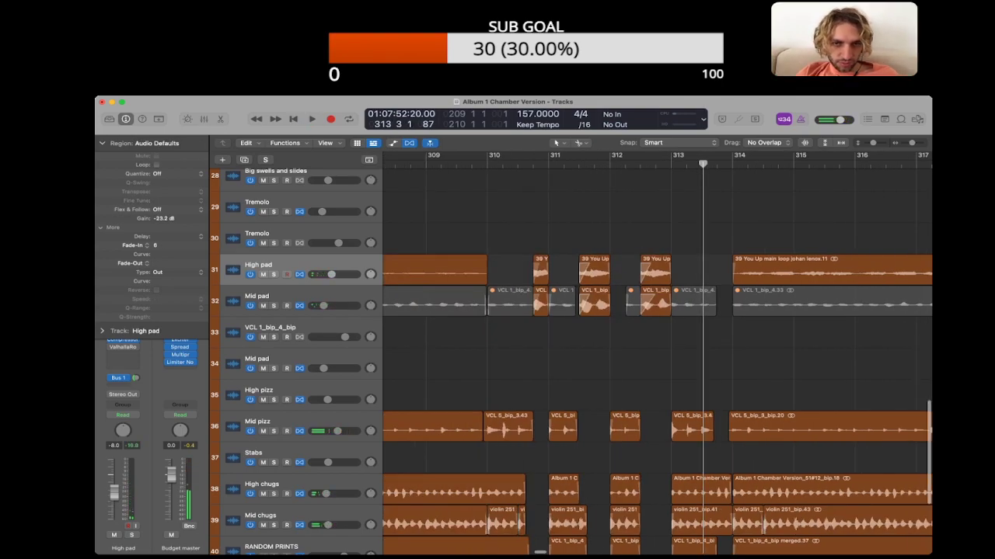
key("space")
key("s")
key("s")
key("space")
Step: Try a copy of the High pad piece before bar 311 in place of the one before bar 313, and undo it
left_click_drag(540, 271, 663, 271)
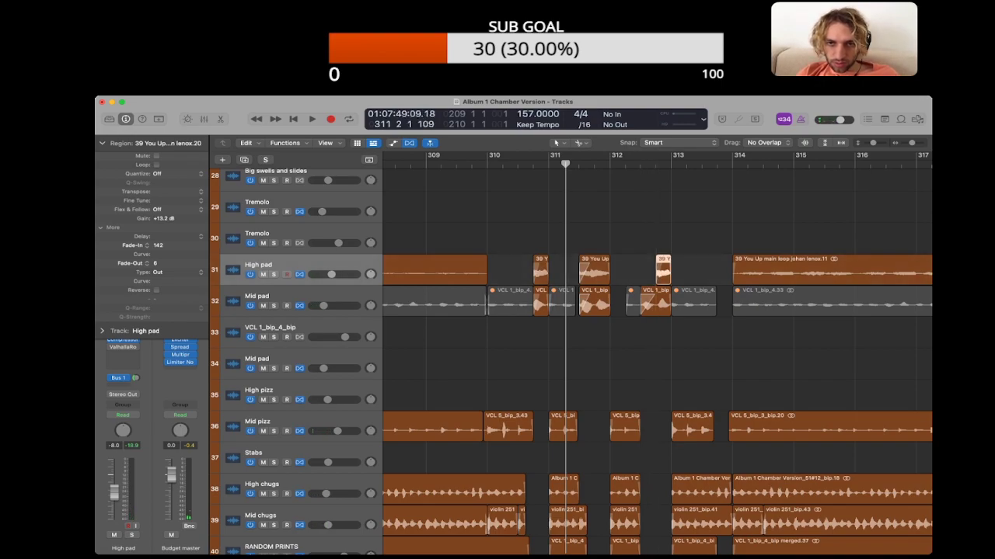
key("ctrl+z")
key("space")
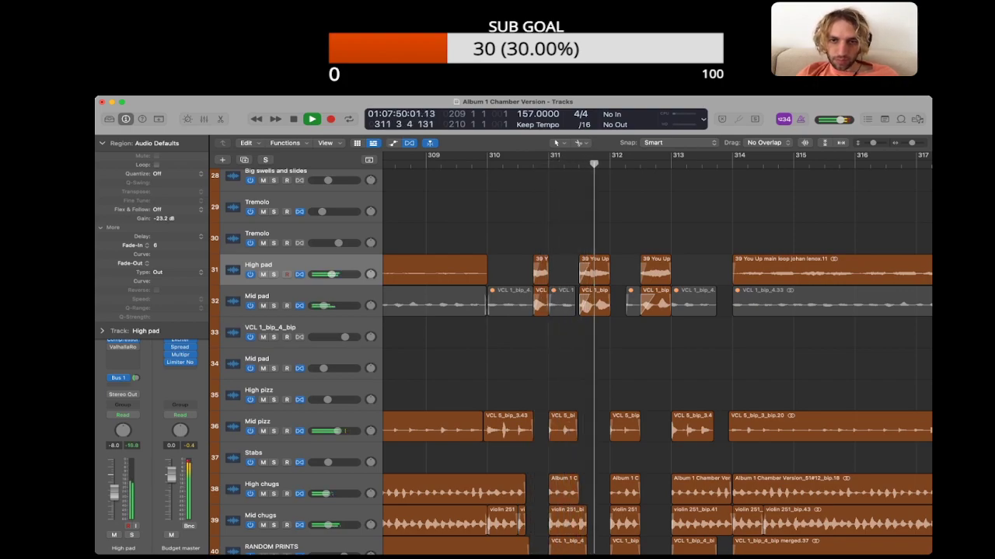
Step: Set the fade-in of the High pad piece before bar 313 to 170
left_click_drag(519, 238, 591, 264)
key("space")
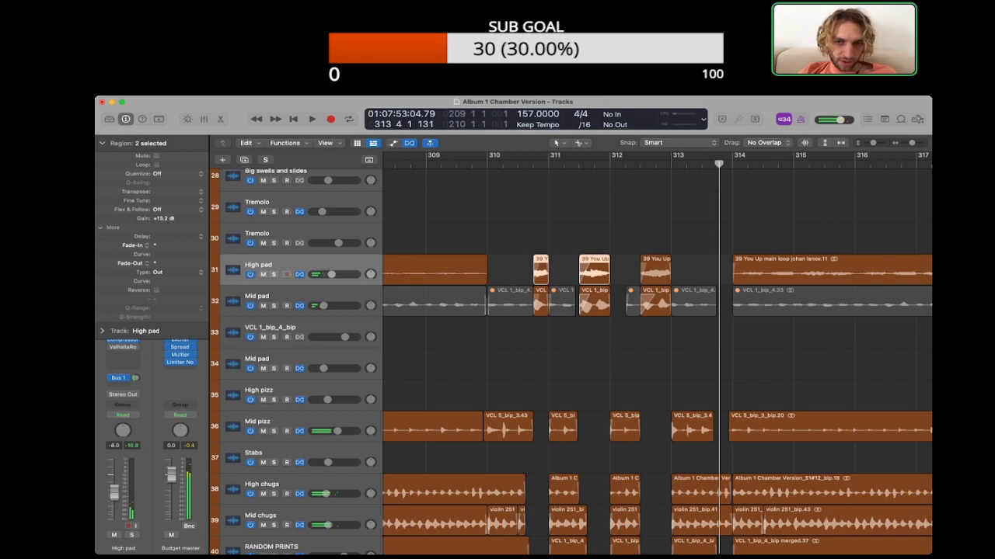
left_click(563, 239)
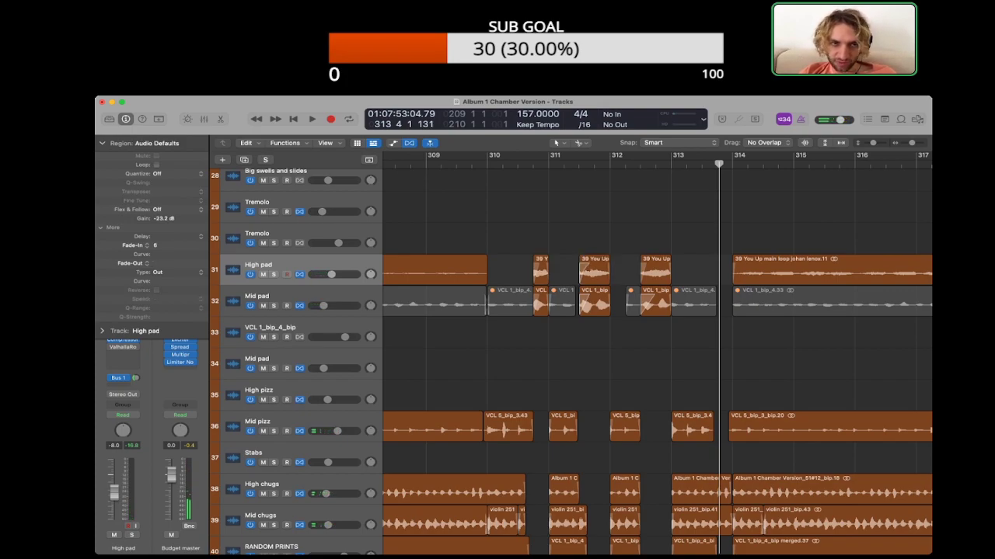
left_click(655, 268)
left_click_drag(157, 245, 158, 234)
left_click(655, 238)
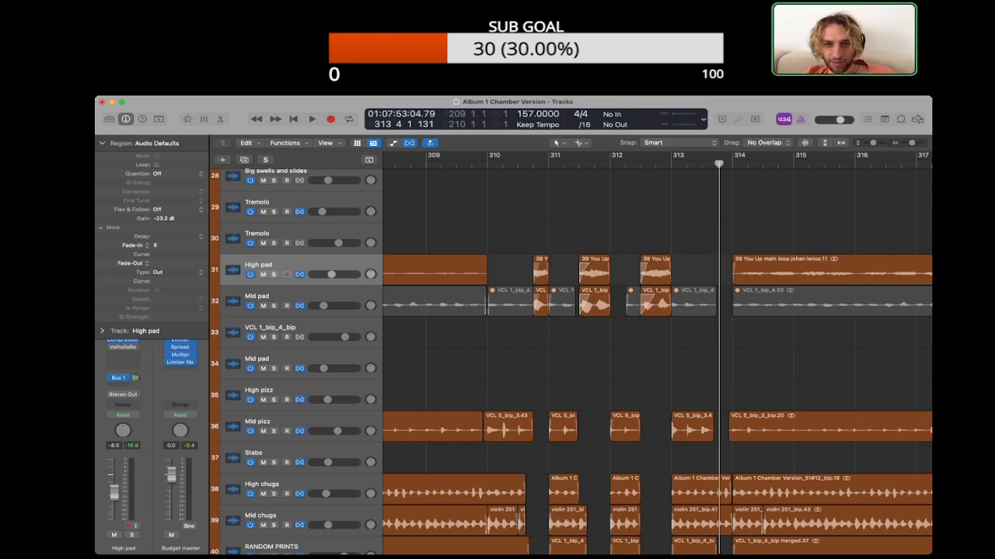
Step: Set the fade-in curve of the High pad piece before bar 313 to -37
key("super+Right")
key("super+Right")
key("super+Right")
left_click(544, 269)
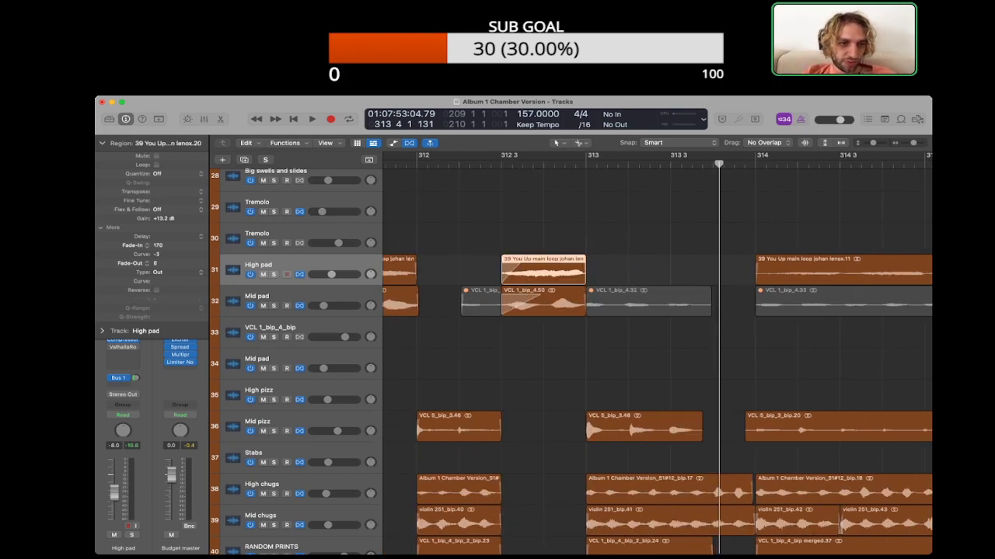
left_click_drag(157, 254, 158, 269)
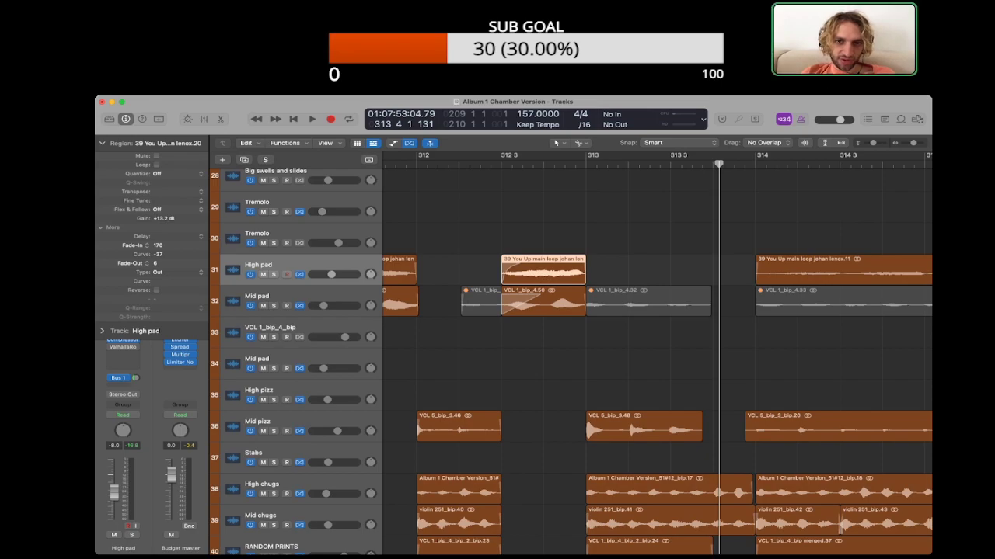
left_click(544, 234)
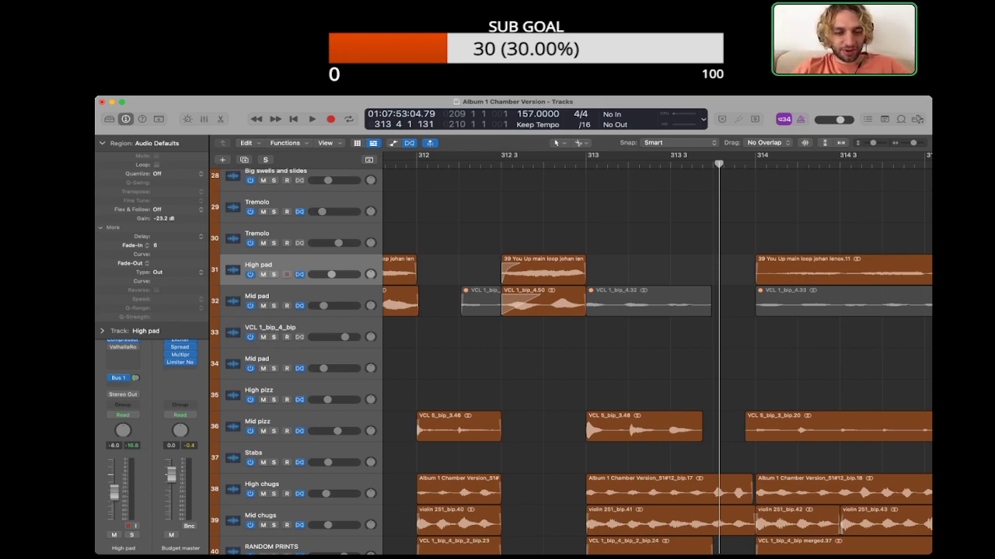
Step: Add a short fade-out to the end of the High pad piece before bar 312
scroll(656, 349, "left", 5)
left_click(589, 271)
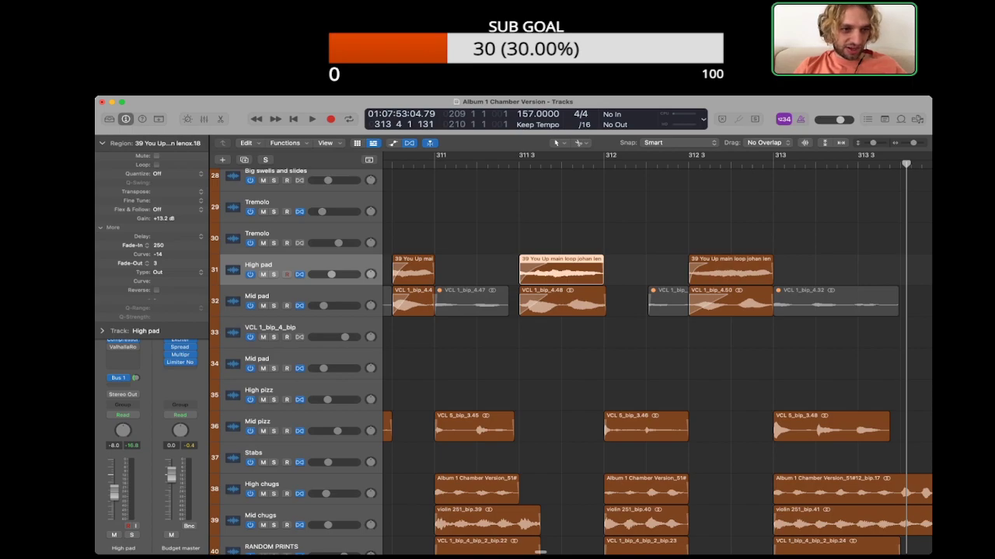
left_click_drag(597, 272, 606, 272)
left_click(639, 270)
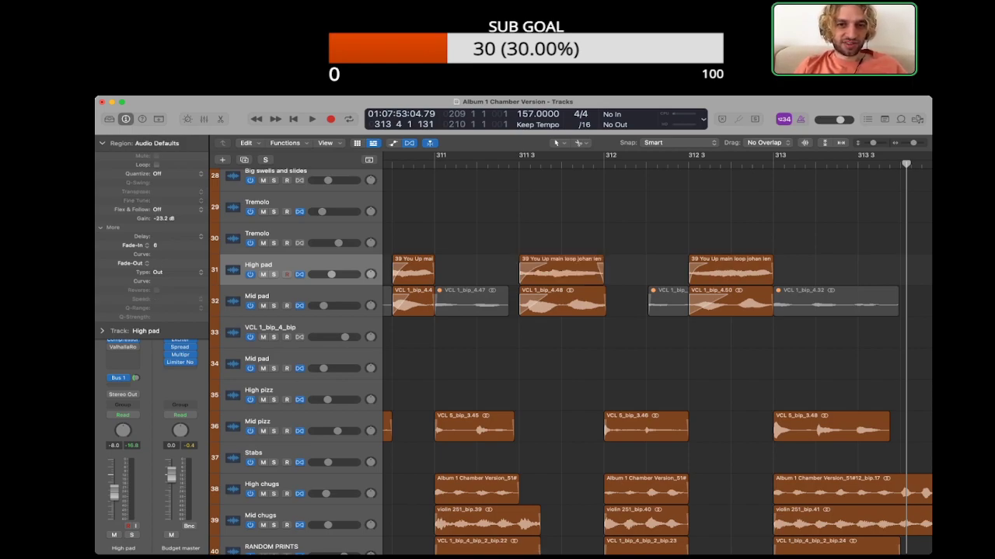
scroll(658, 354, "left", 1)
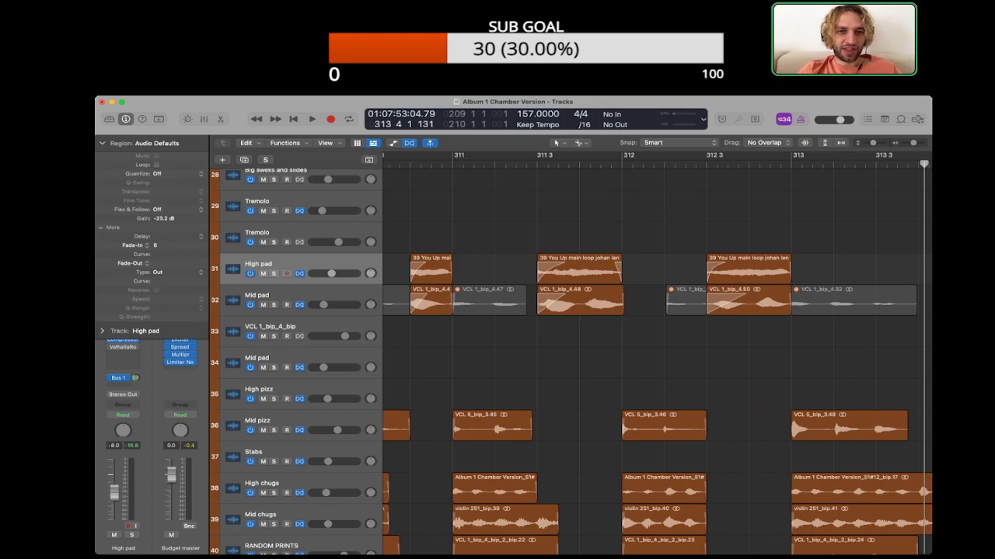
scroll(657, 355, "left", 6)
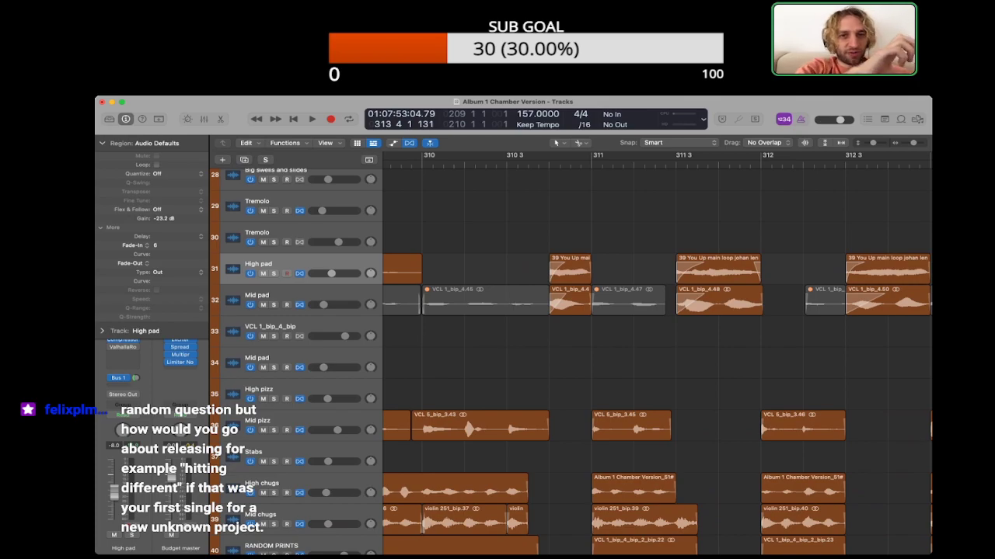
key("super+Left")
key("super+Left")
scroll(657, 355, "right", 1)
key("super+Left")
key("super+Left")
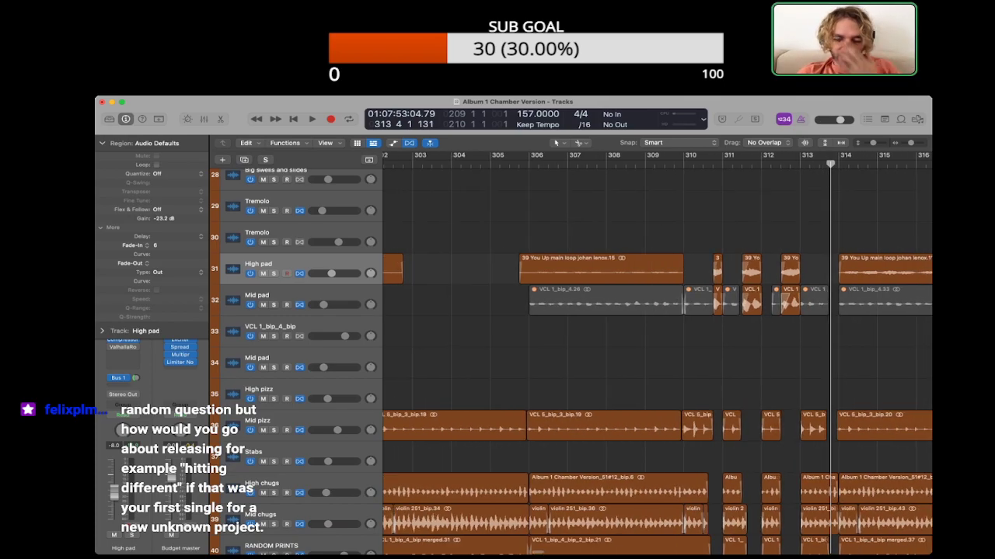
scroll(657, 355, "right", 1)
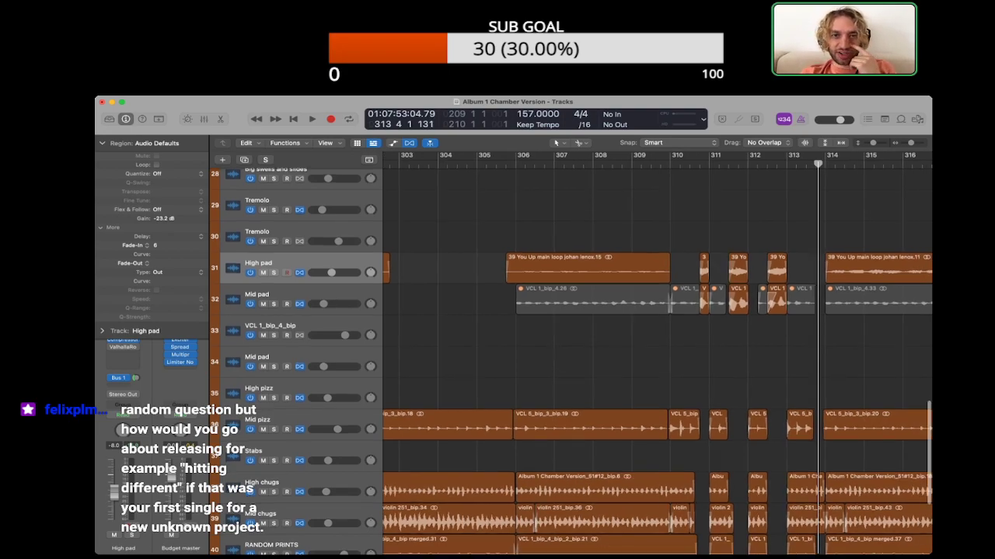
scroll(658, 354, "right", 5)
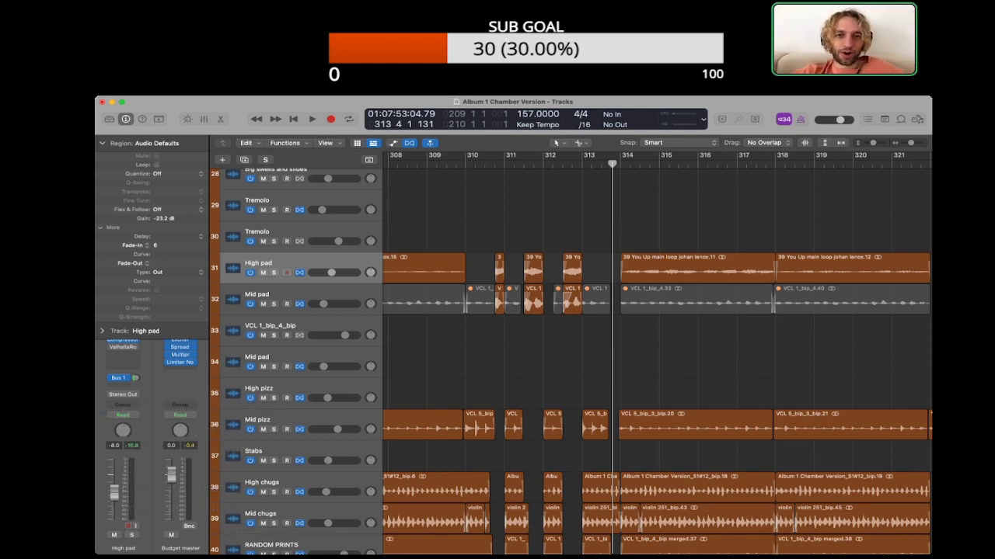
scroll(657, 354, "left", 2)
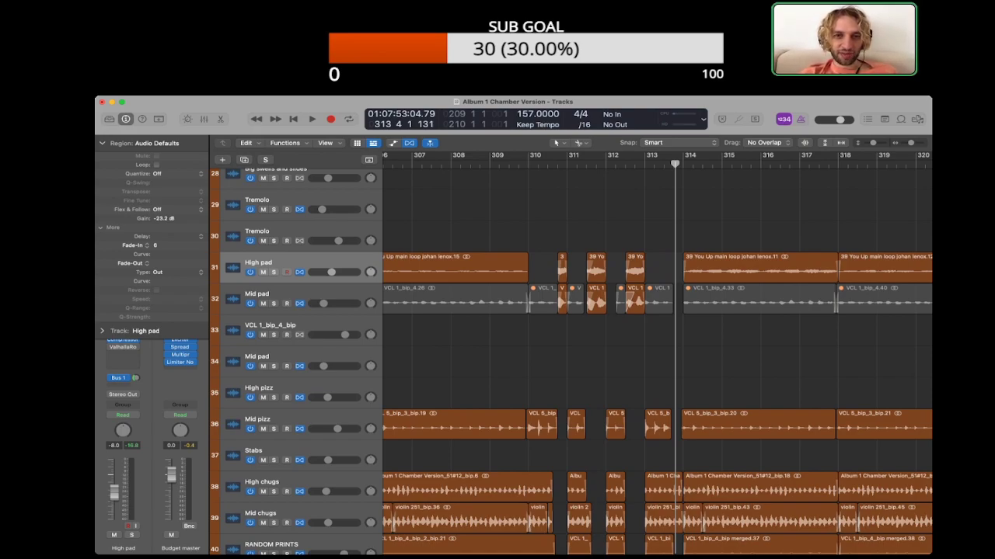
left_click(475, 269)
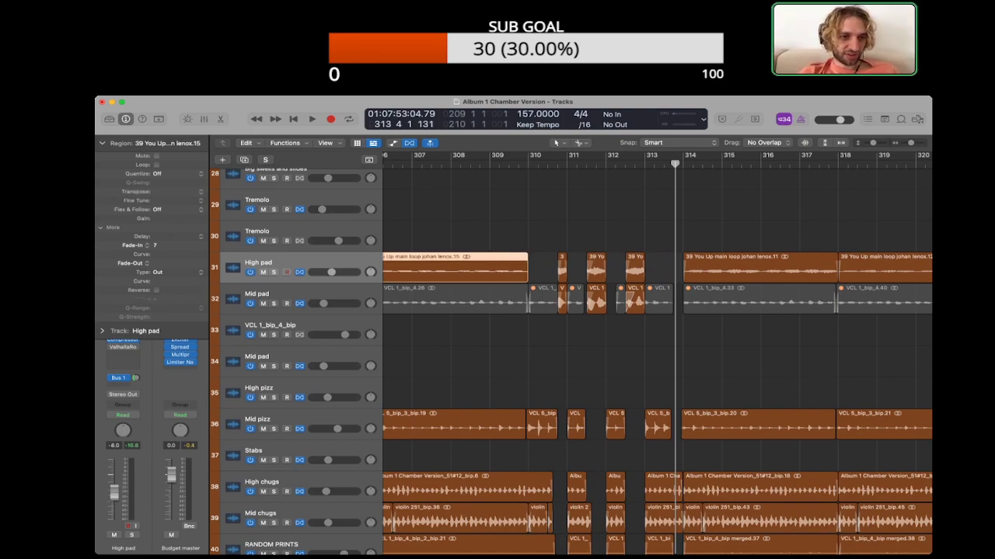
left_click(543, 268)
scroll(657, 354, "left", 1)
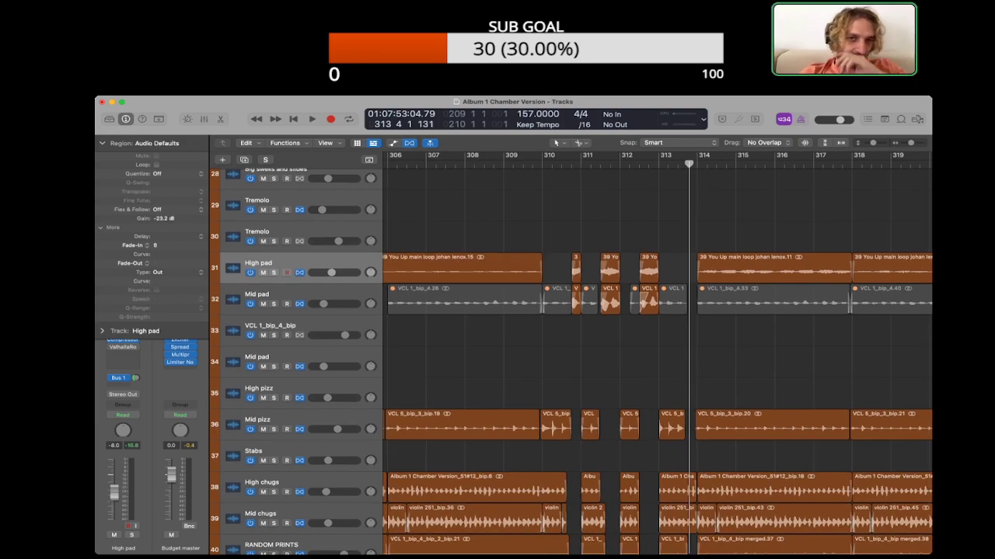
scroll(657, 354, "left", 3)
scroll(657, 354, "right", 3)
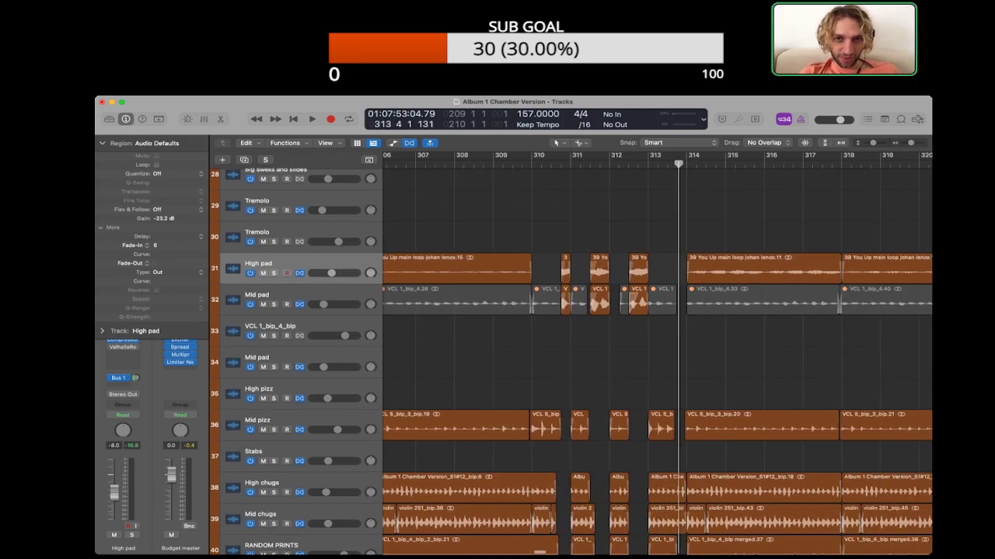
Step: Play the interruptions from bar 309 and lower the gain of the High pad piece before bar 311
left_click(493, 164)
key("space")
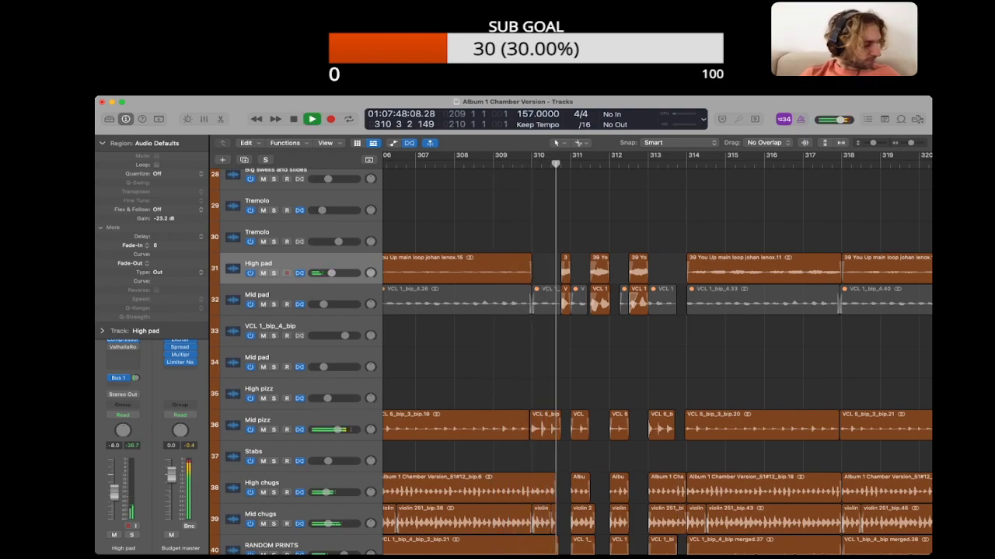
key("super+Right")
key("super+Right")
left_click(499, 268)
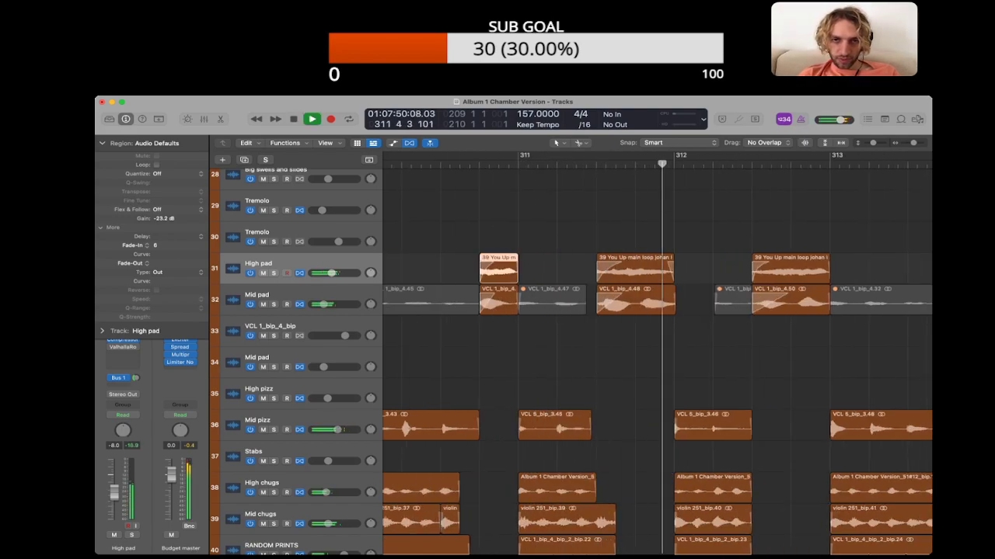
left_click_drag(163, 218, 163, 225)
Step: Replay the interruptions from the middle of bar 310 to check how the High pad and Mid pad pieces swell
left_click(439, 164)
left_click(499, 300)
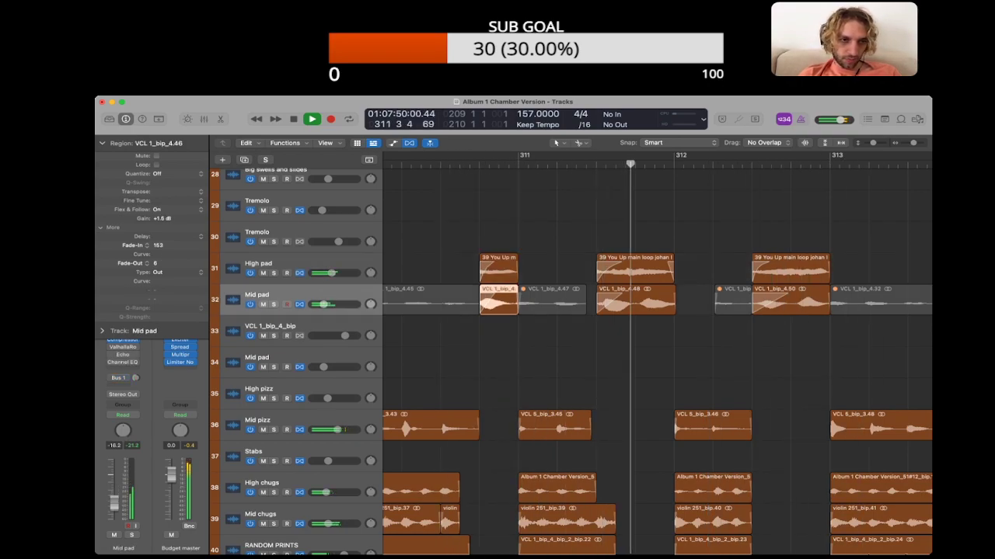
key("space")
left_click(555, 225)
key("super+Left")
left_click(576, 164)
key("space")
scroll(656, 350, "right", 4)
key("space")
Step: Open the project notes and delete the YOU UP heading with its note about bigger last-chorus interruptions
key("alt+super+p")
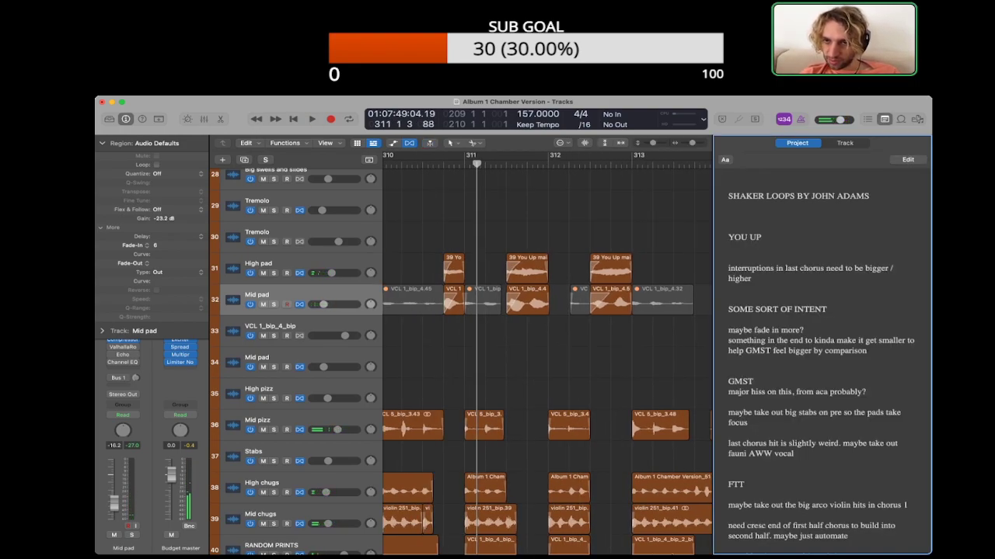
double_click(753, 278)
left_click(729, 227)
left_click_drag(728, 216, 753, 278)
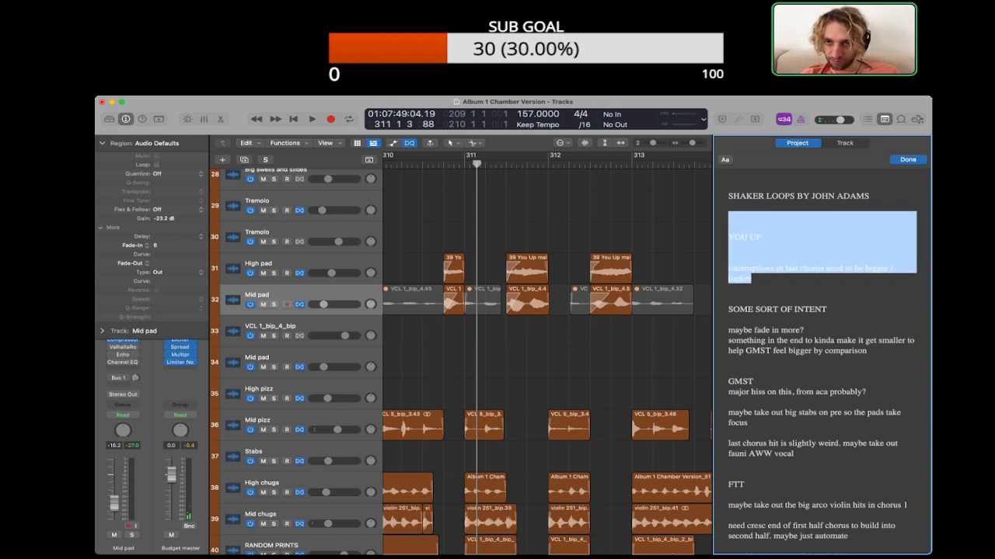
key("BackSpace")
key("BackSpace")
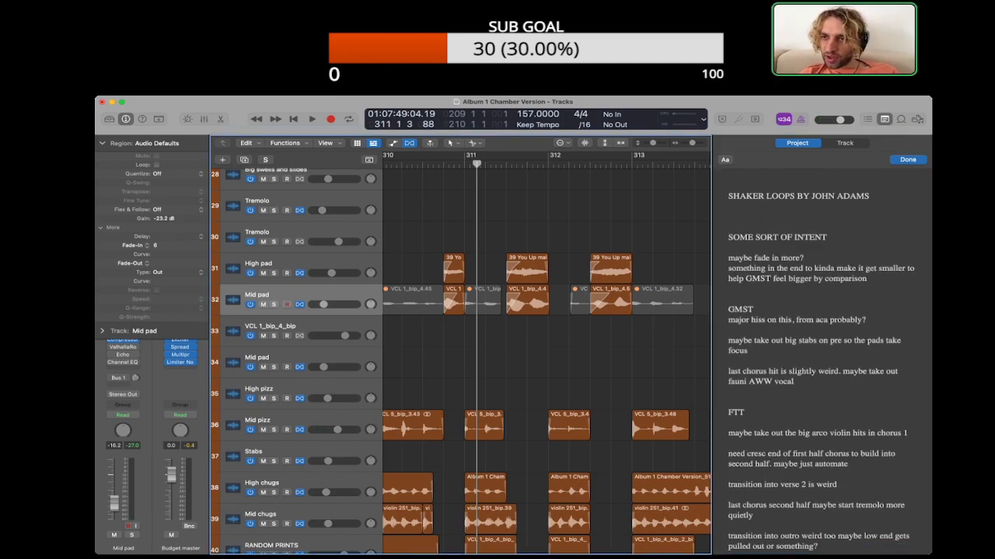
Step: Examine the arrangement beyond You Up across the pad, pizz, chug and bass tracks up to about bar 417
scroll(546, 355, "right", 3)
key("super+Left")
key("super+Left")
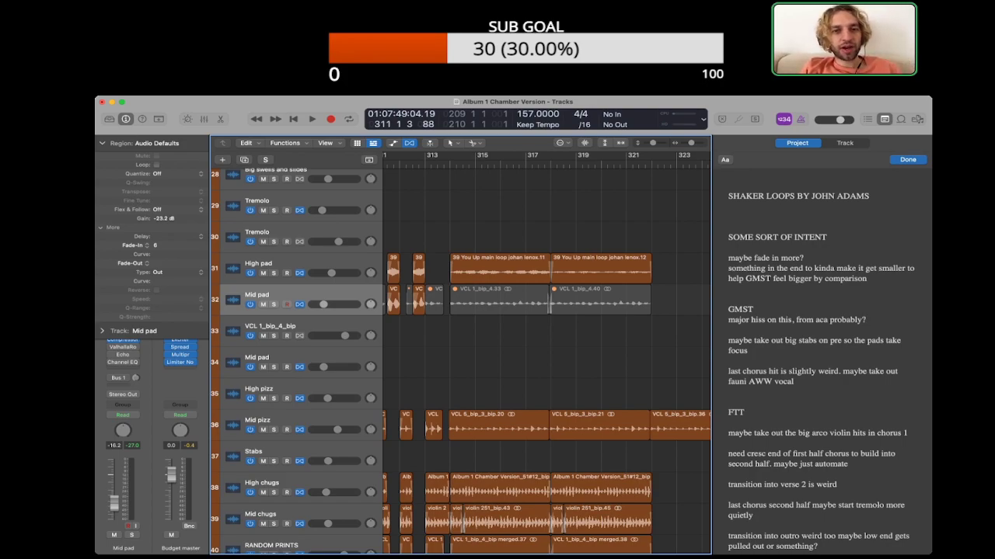
scroll(546, 358, "right", 6)
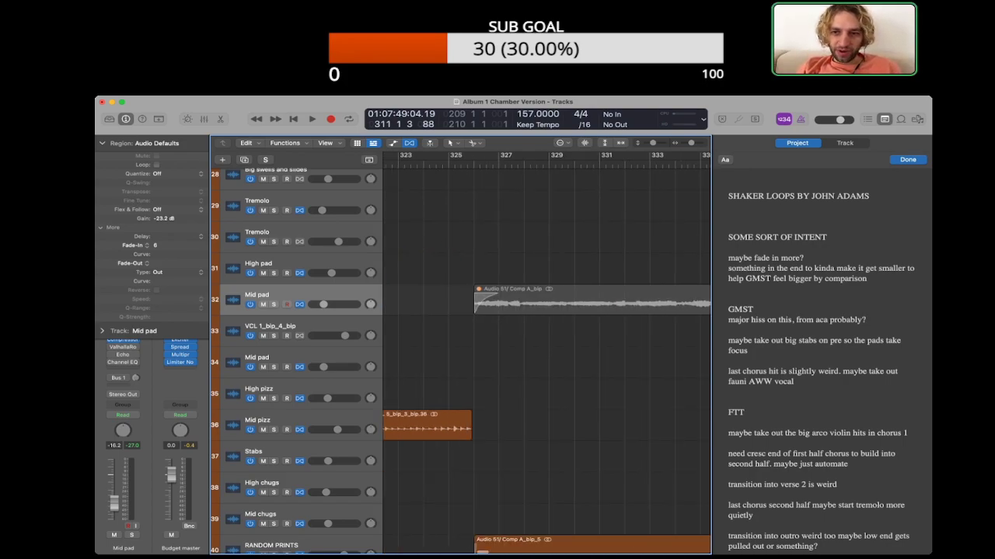
key("super+Left")
key("super+Left")
key("super+Left")
key("super+Left")
key("super+Left")
key("super+Left")
scroll(546, 357, "left", 7)
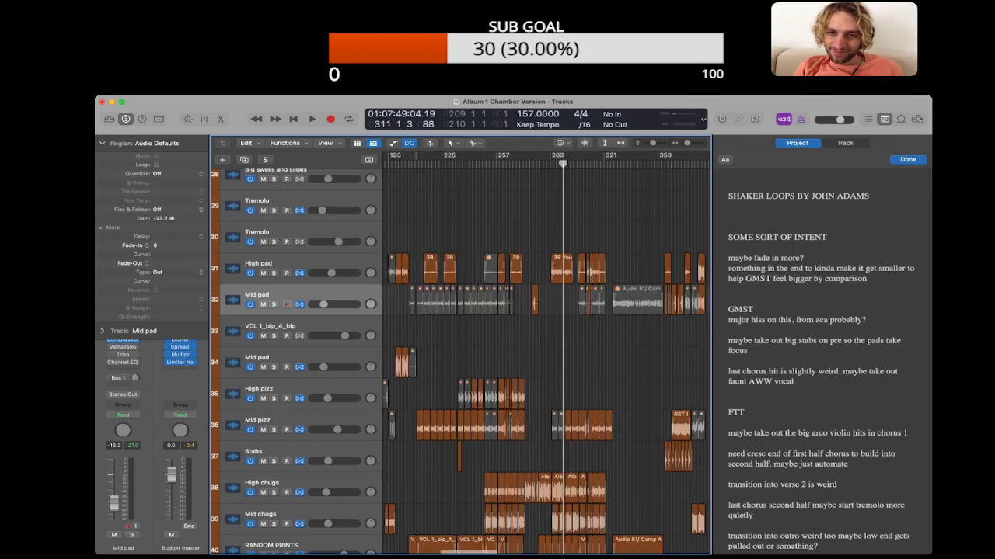
scroll(546, 357, "down", 5)
key("super+Up")
key("super+Up")
key("super+Up")
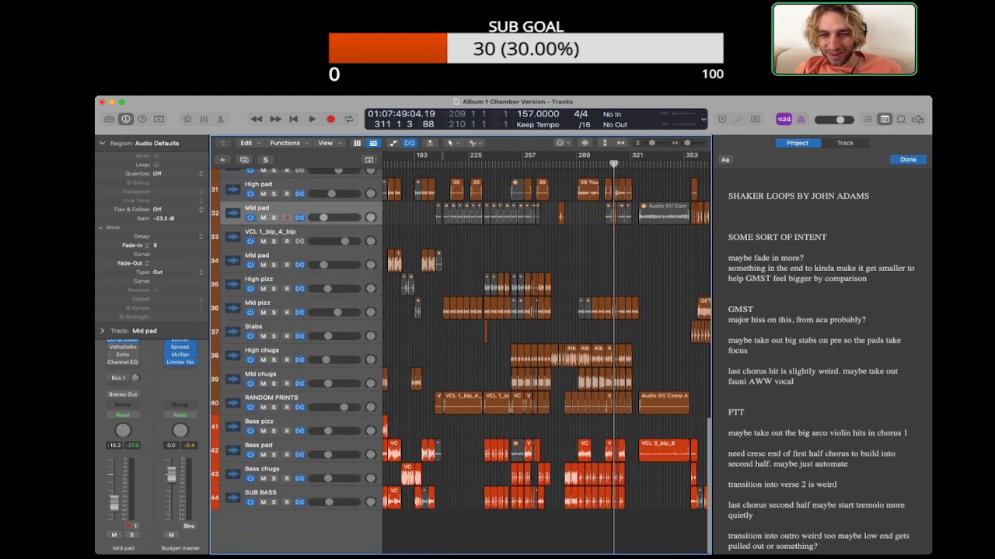
scroll(546, 335, "right", 5)
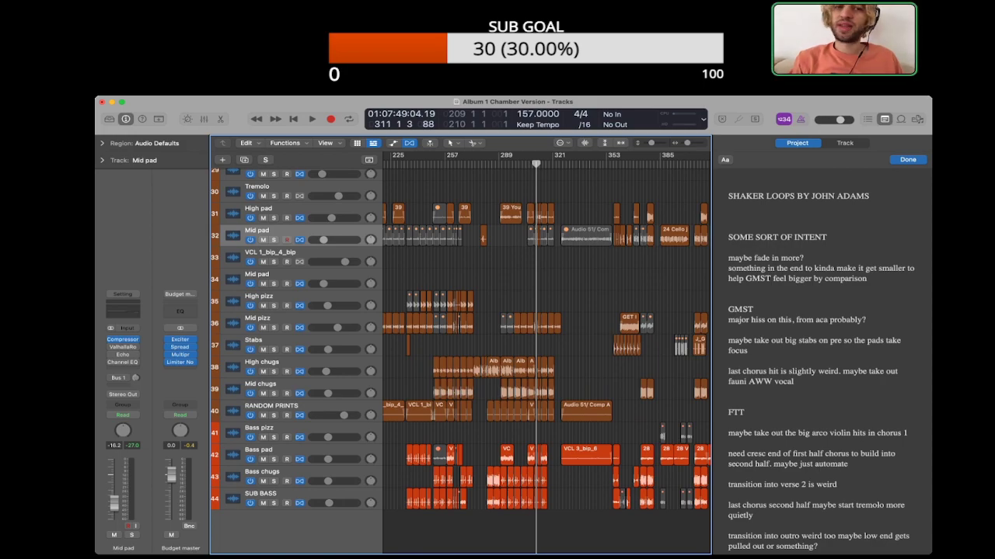
scroll(546, 353, "right", 2)
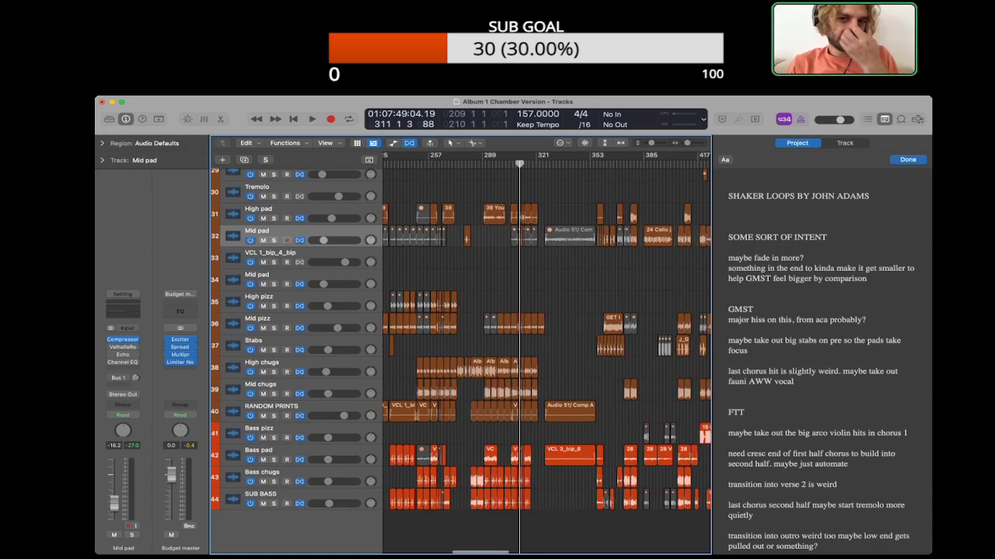
Step: Add the note "piano on thouxanbanfauni verse?" above the SOME SORT OF INTENT heading
left_click(729, 217)
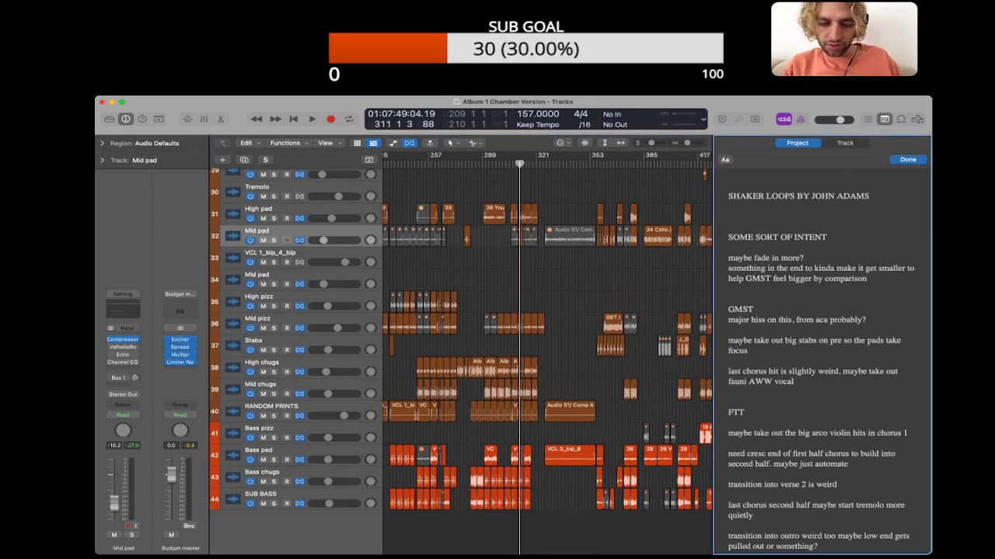
type("piano on thoux")
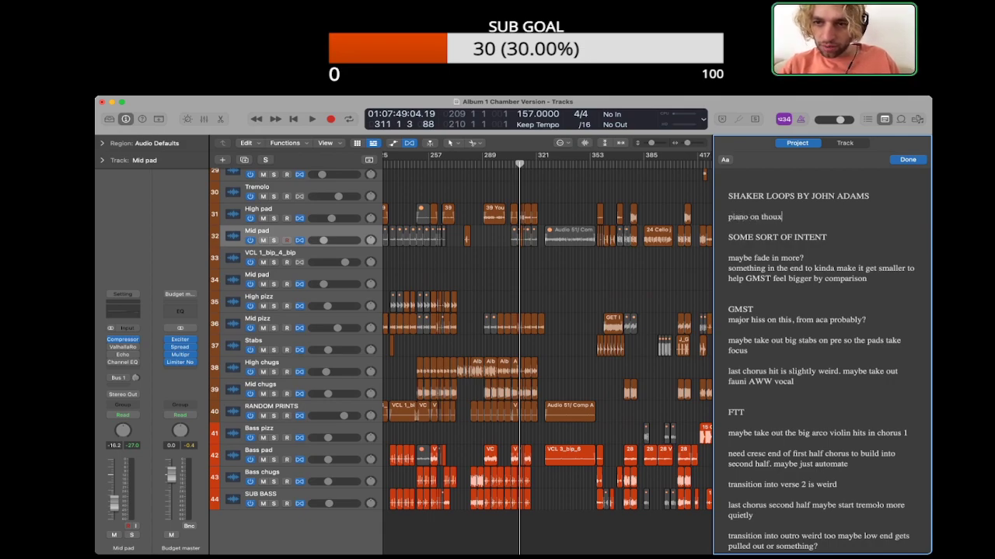
type("anbanfauni verse?")
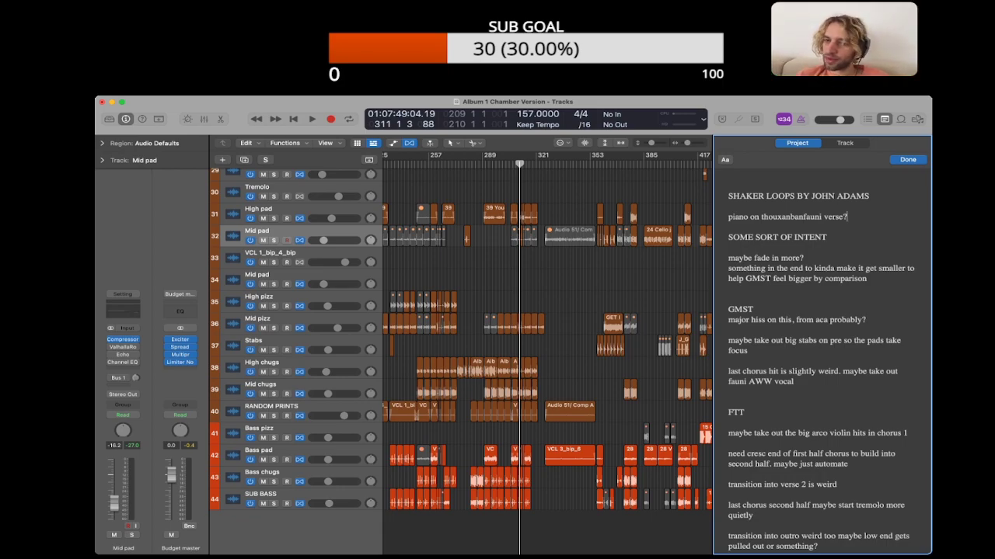
Step: Remove the "SHAKER LOOPS BY JOHN ADAMS" line from the notes and insert three line breaks after the piano note
triple_click(790, 196)
key("super+x")
left_click(847, 206)
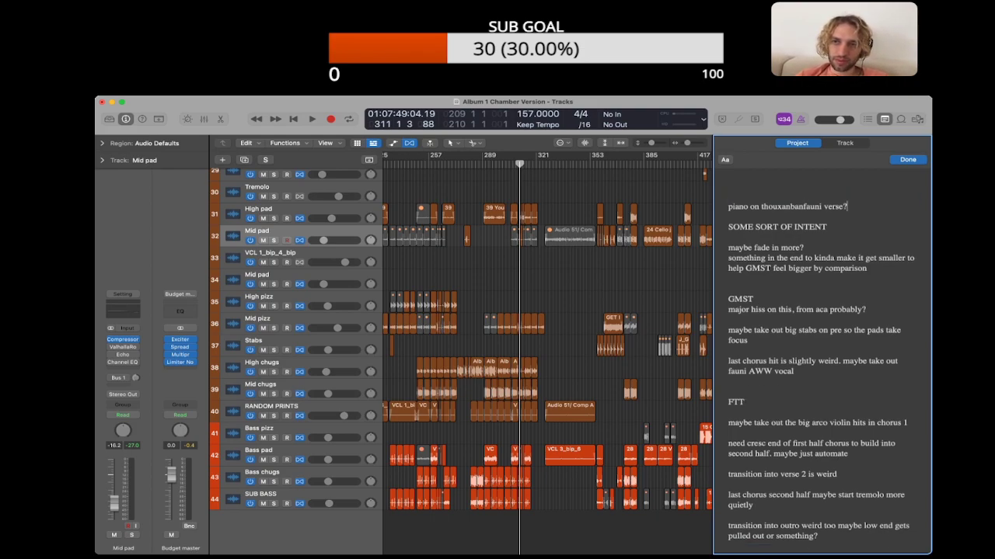
key("Return")
key("Return")
key("Return")
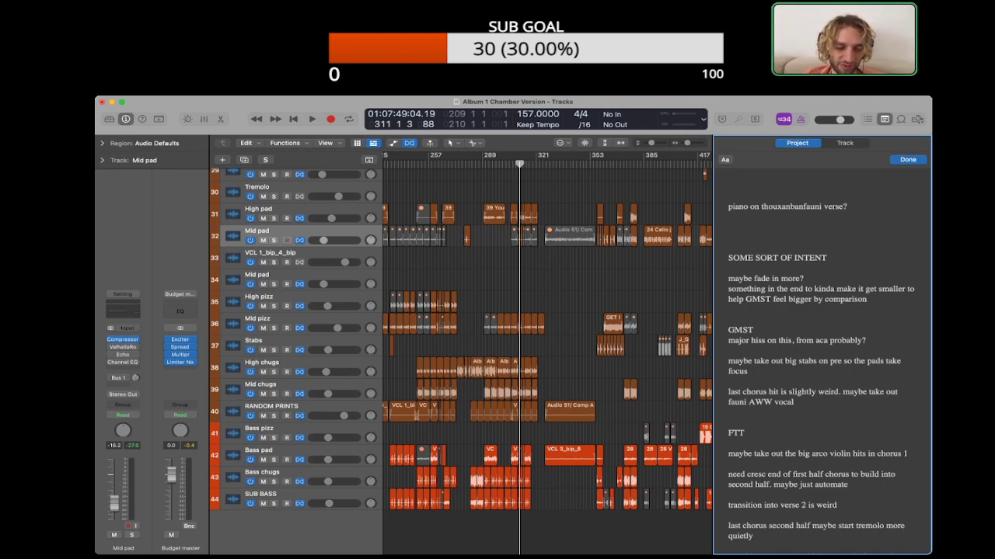
key("super+Tab")
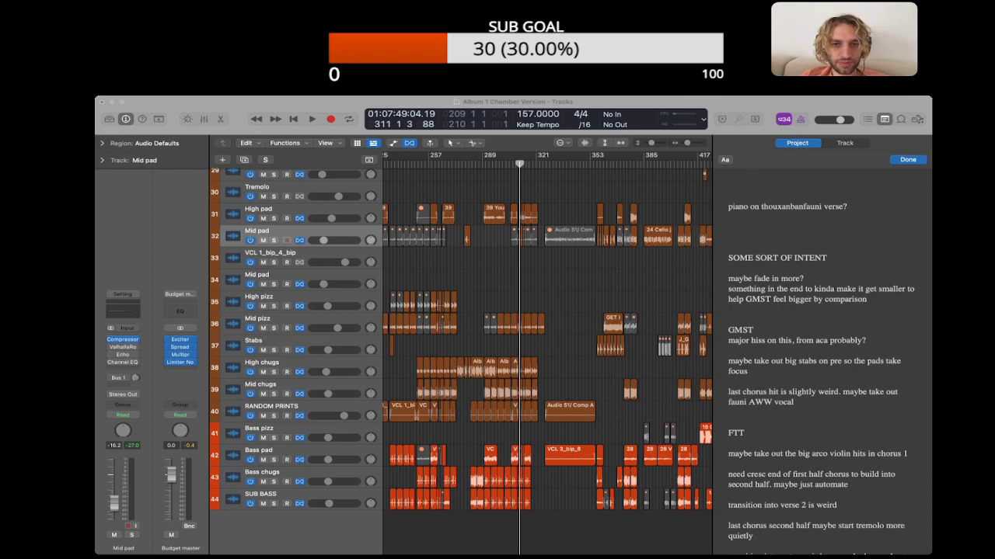
left_click(729, 237)
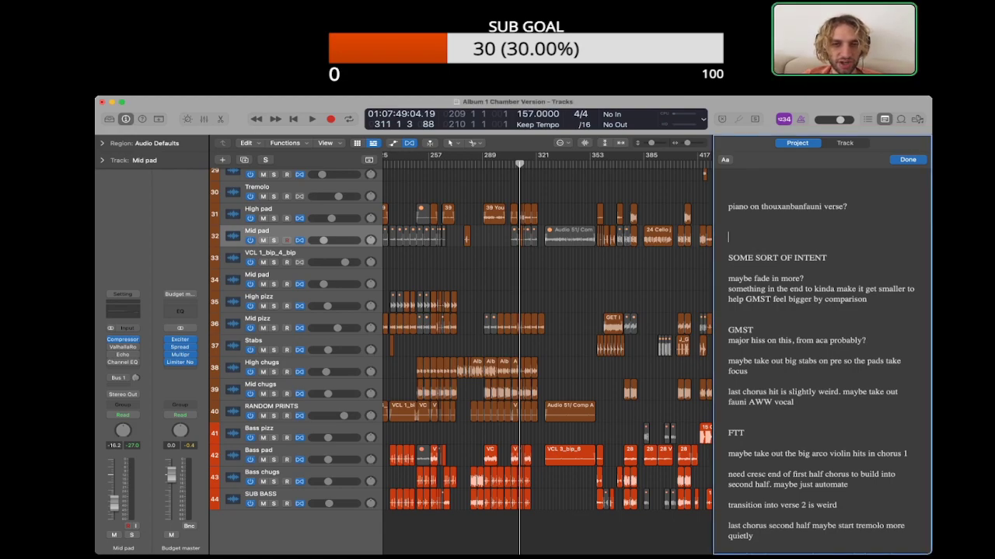
key("super+Tab")
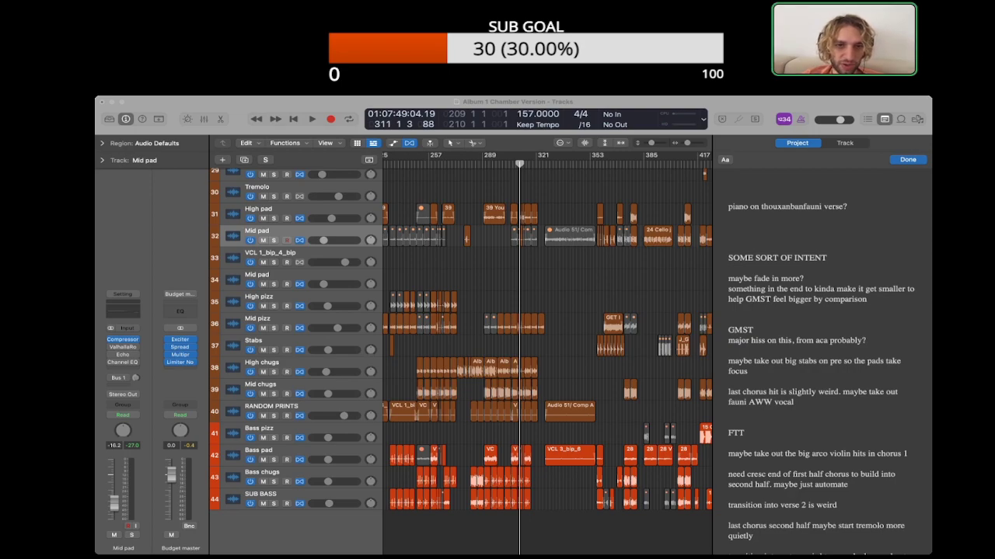
key("super+Tab")
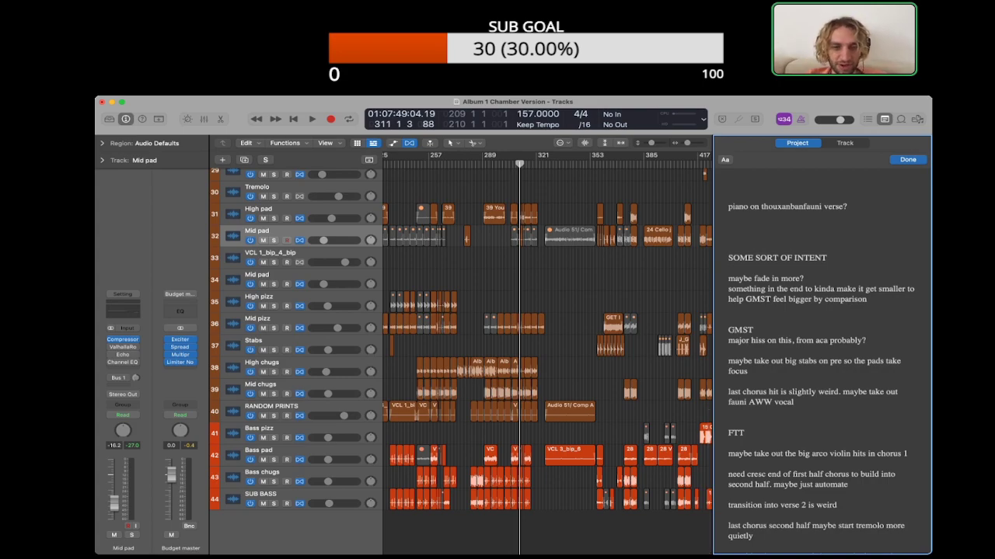
Step: Play Some Sort of Intent from its start at bar 326 and bring its string tracks into view
scroll(547, 361, "up", 5)
scroll(547, 361, "up", 15)
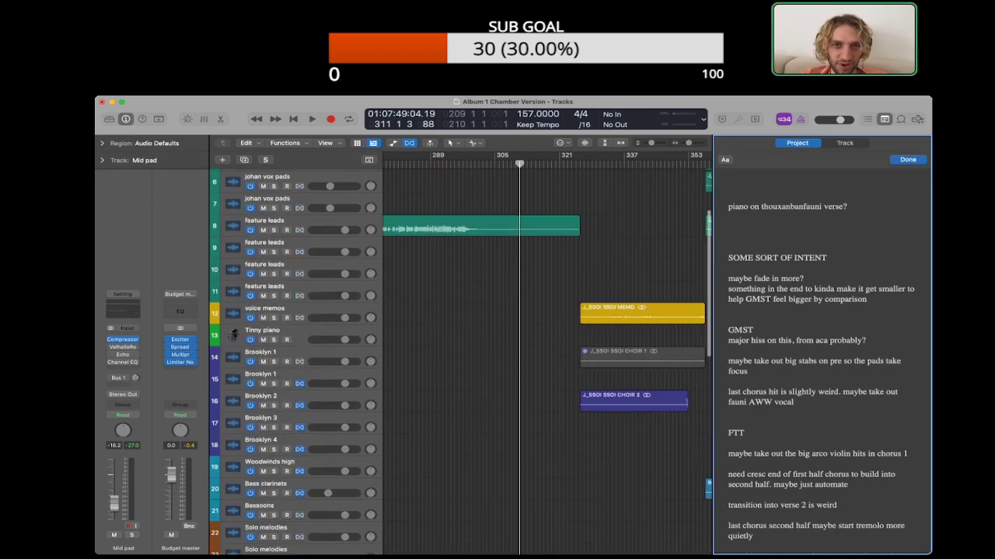
scroll(548, 361, "down", 15)
scroll(547, 361, "up", 15)
scroll(547, 361, "right", 2)
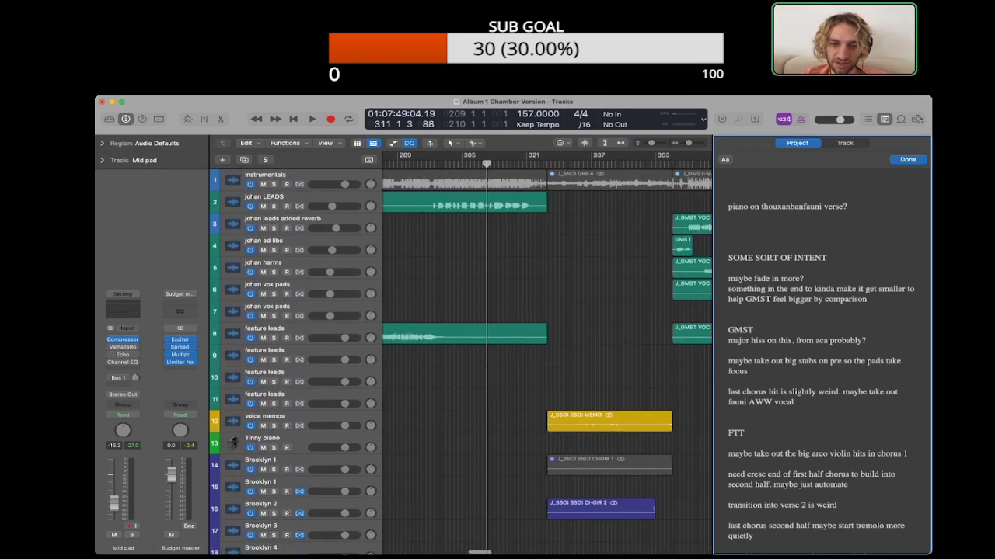
left_click(547, 164)
key("space")
scroll(547, 362, "down", 10)
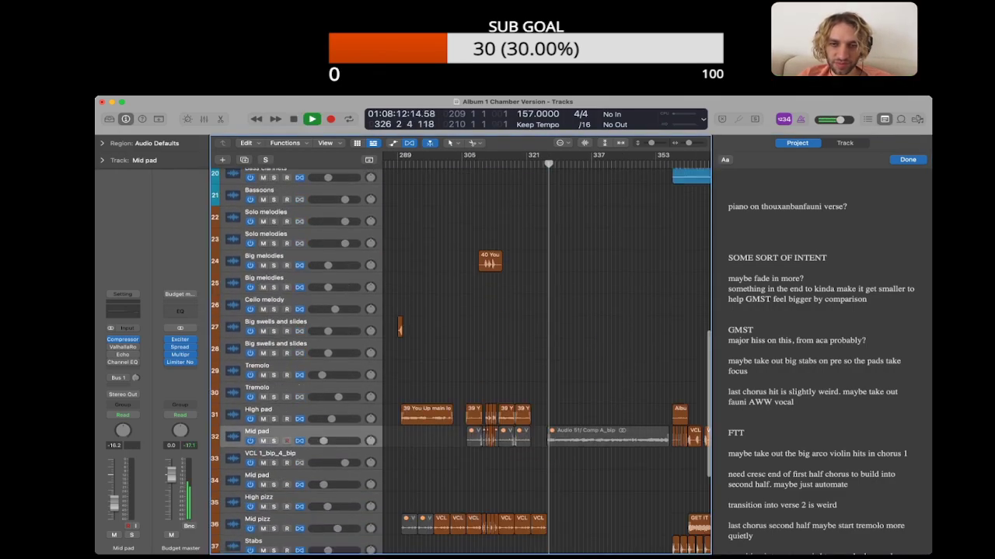
Step: Give the RANDOM PRINTS region that starts at bar 326 a fade-in of 2606
scroll(547, 361, "up", 5)
scroll(547, 361, "up", 3)
scroll(547, 361, "up", 3)
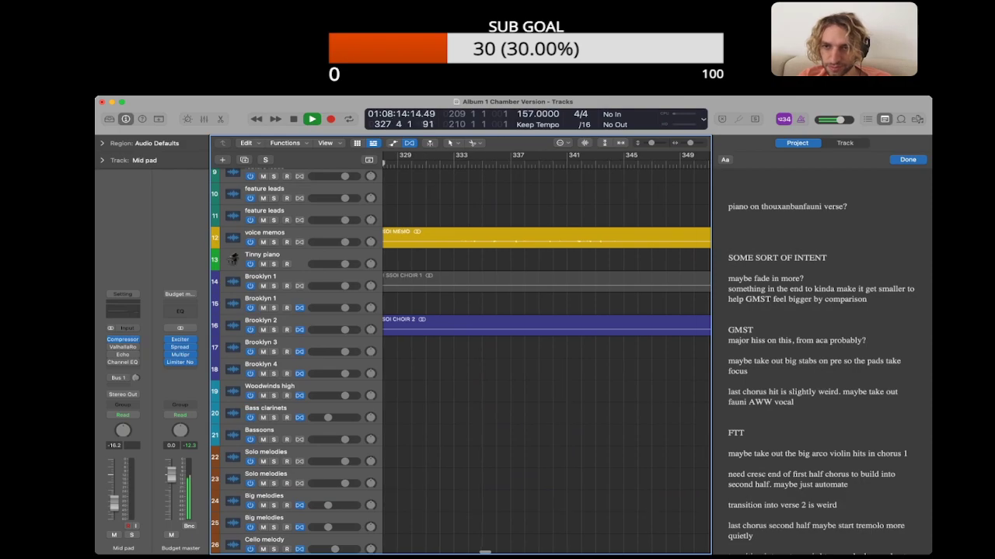
left_click(547, 237)
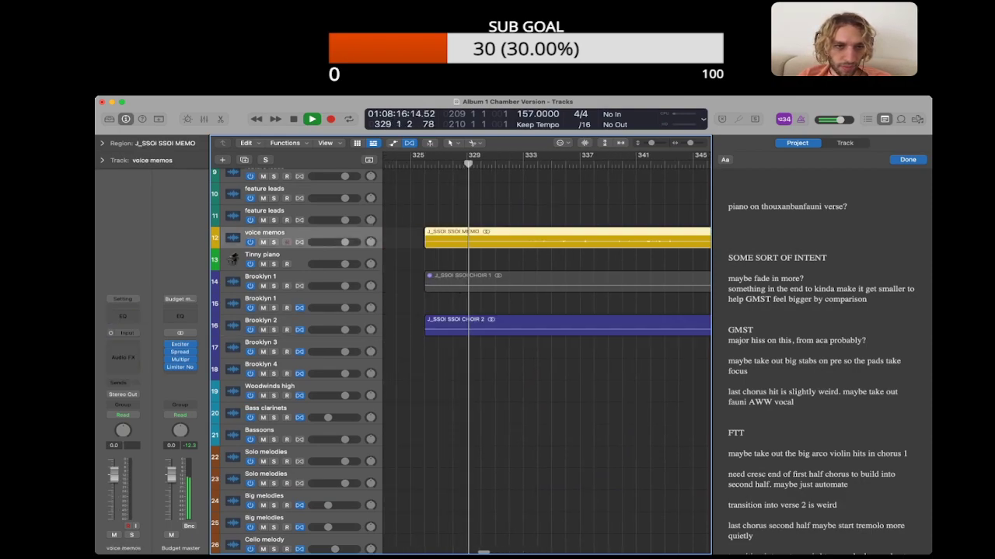
scroll(547, 361, "down", 15)
left_click(547, 411)
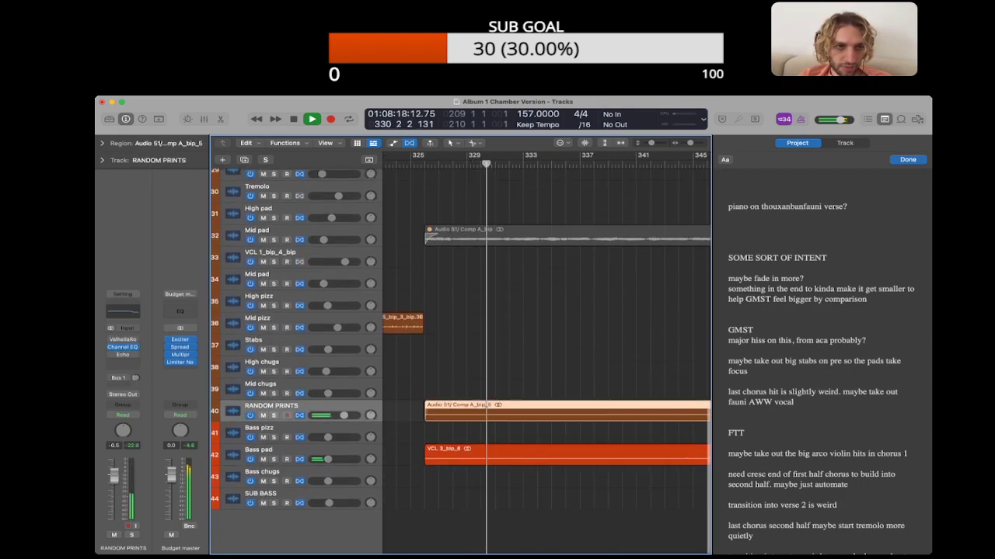
key("space")
left_click(102, 143)
left_click_drag(159, 245, 159, 202)
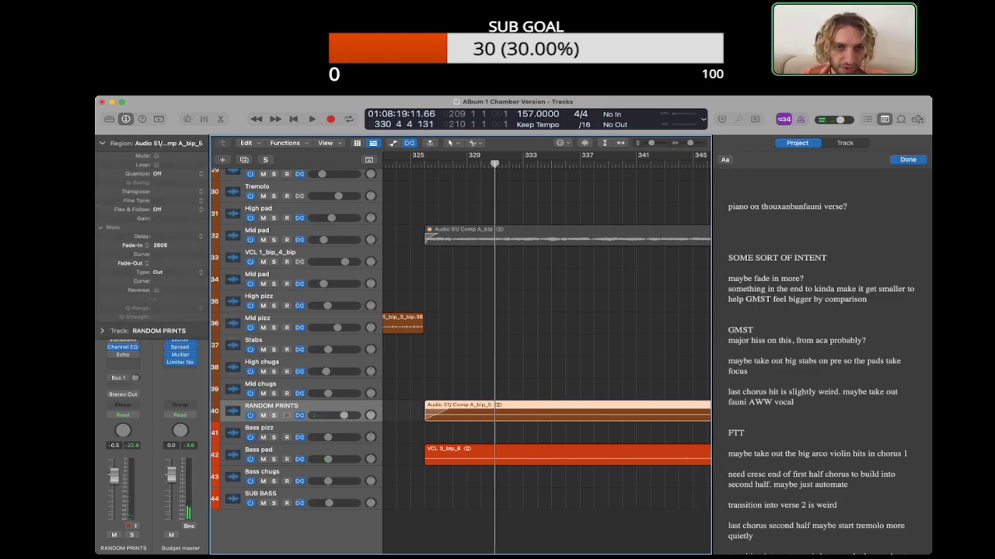
Step: Replay from bar 326, set the Bass pad region's fade-in to 2539 and curve the RANDOM PRINTS fade-in to -30
left_click(410, 164)
key("space")
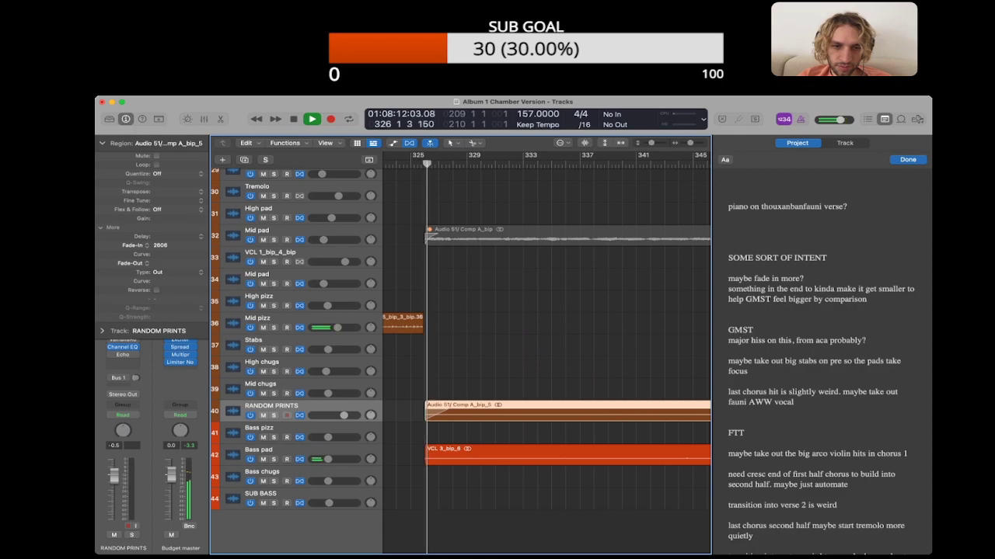
left_click(497, 456)
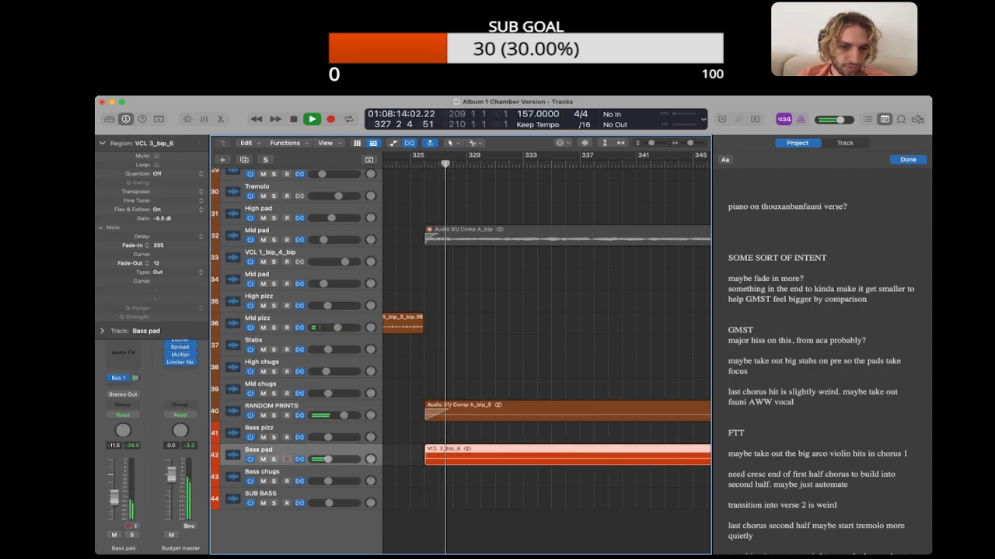
left_click_drag(426, 456, 449, 457)
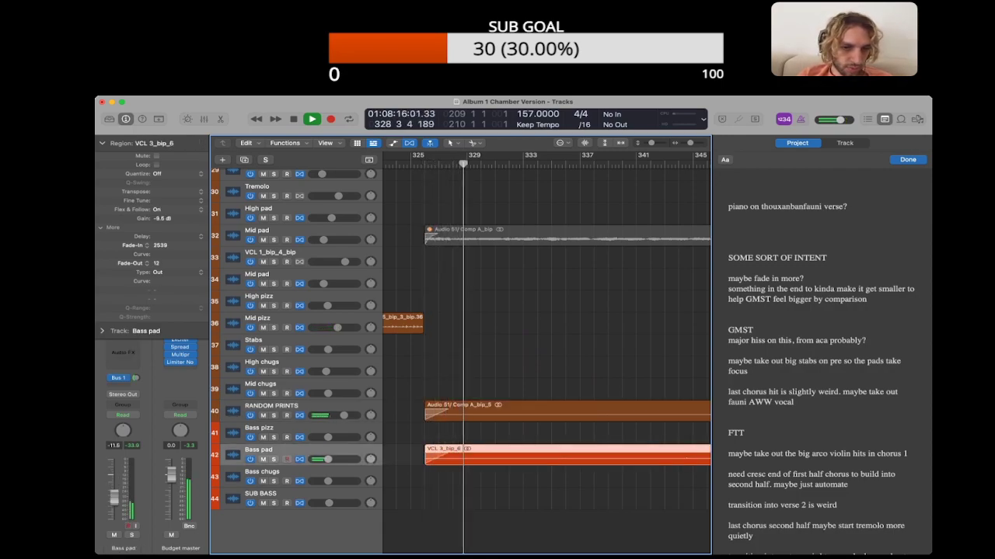
left_click(451, 415)
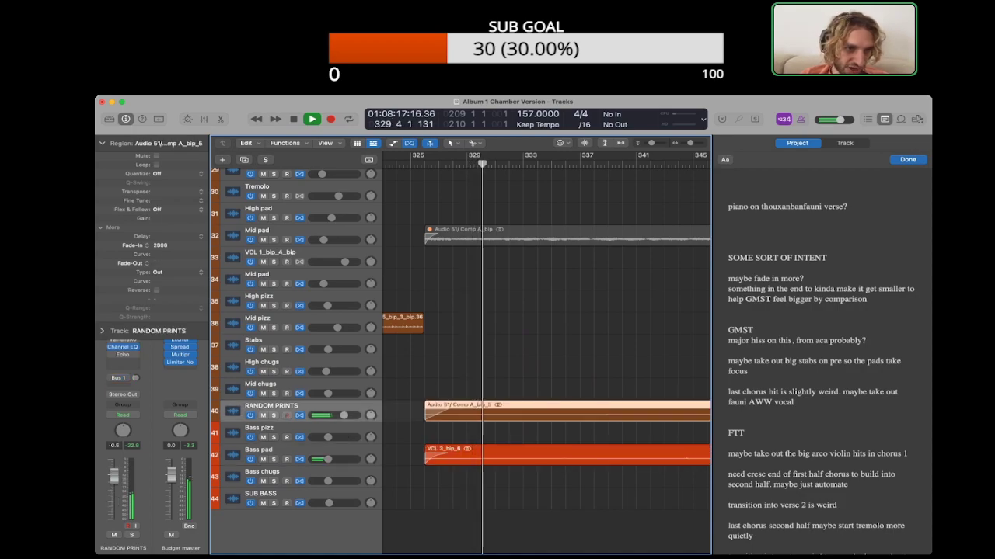
key("space")
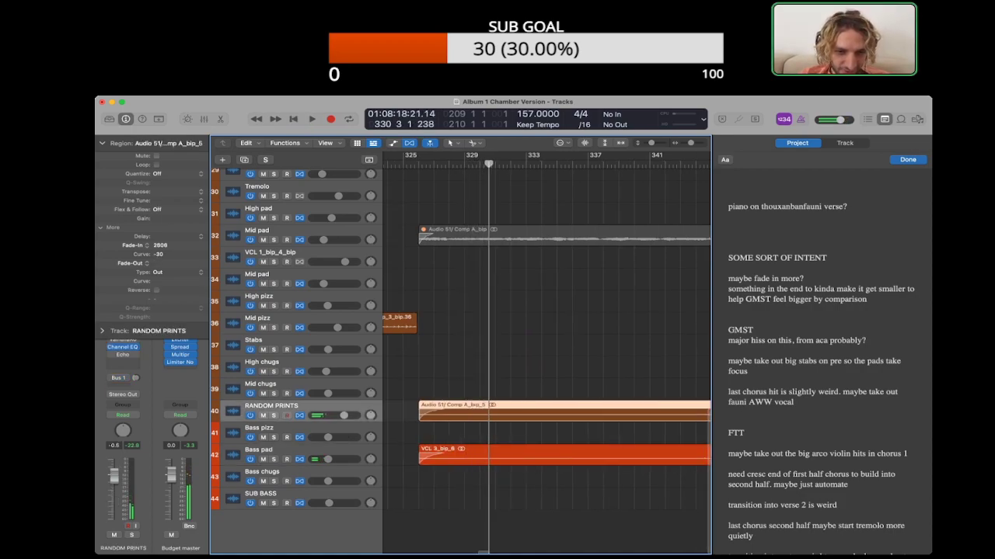
Step: Set the fade-in curve of the RANDOM PRINTS and Bass pad regions at bar 326 together to -45
key("super+Down")
key("super+Down")
key("super+Down")
key("super+Right")
key("super+Right")
key("super+Right")
scroll(498, 415, "left", 3)
left_click(426, 414)
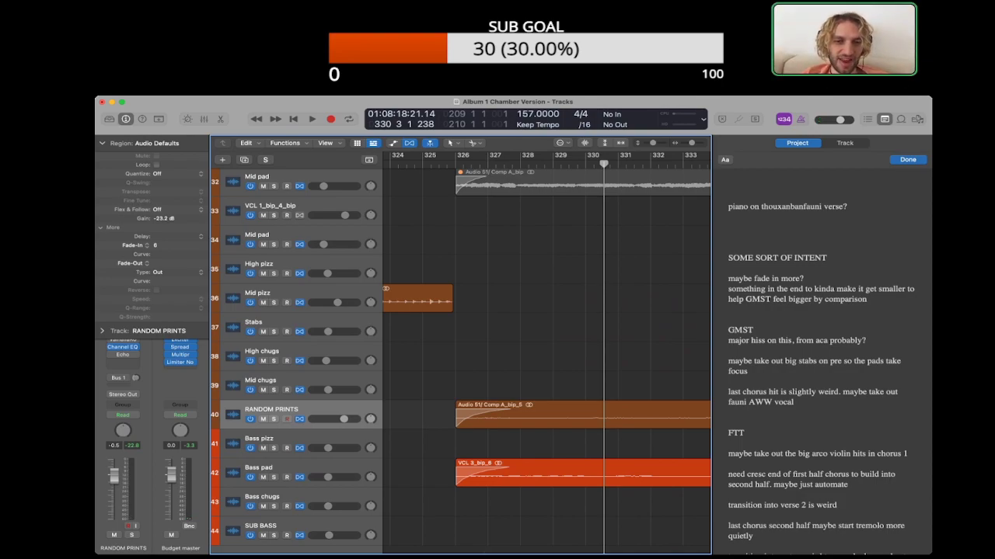
left_click_drag(438, 414, 499, 508)
left_click(499, 508)
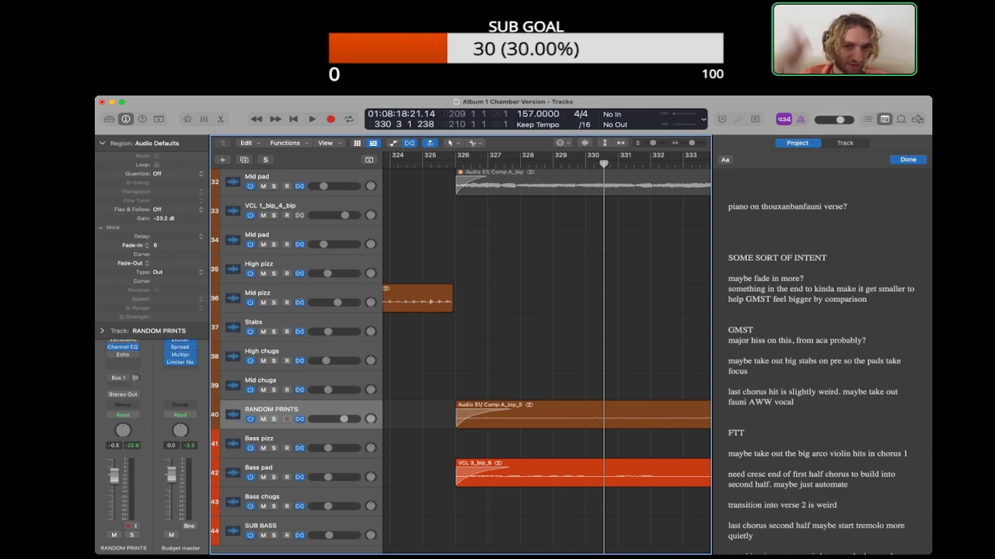
left_click_drag(451, 404, 533, 505)
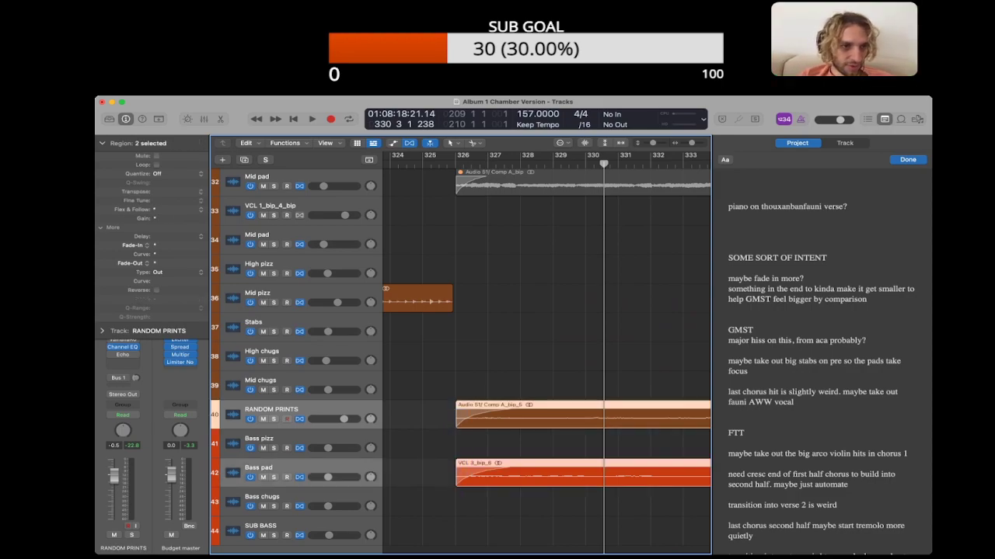
left_click_drag(472, 475, 467, 476)
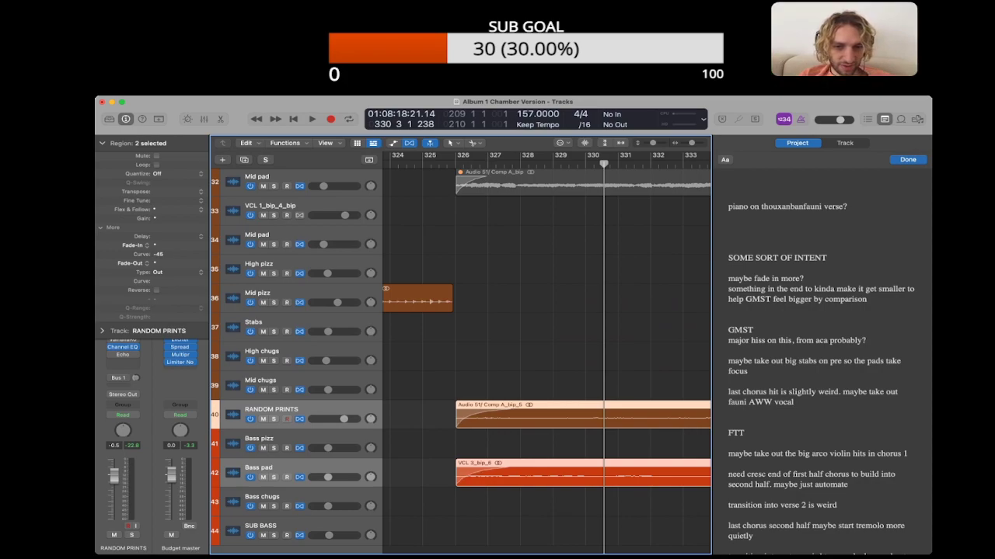
left_click(475, 506)
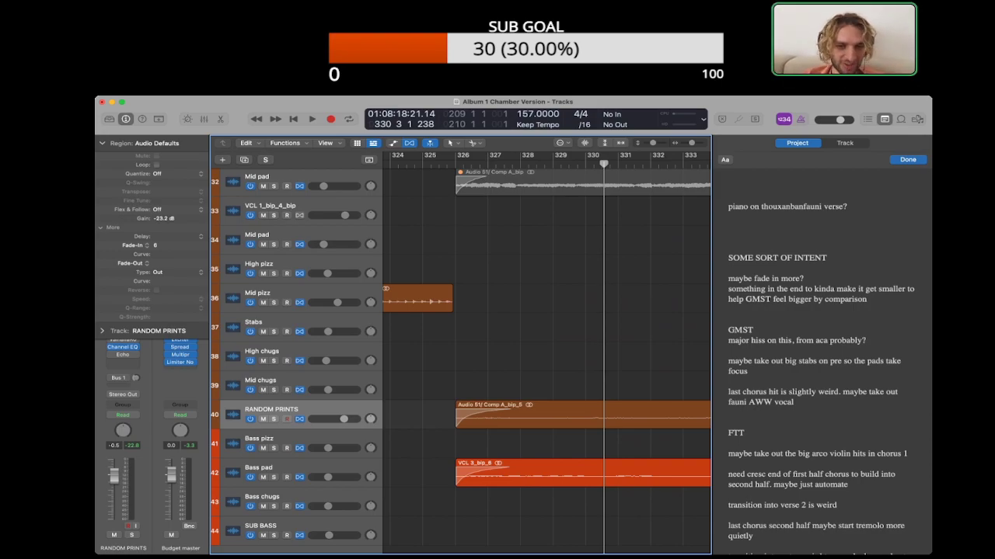
Step: Play back the new fade-ins and delete the "maybe fade in more?" line from the SOME SORT OF INTENT notes
key("space")
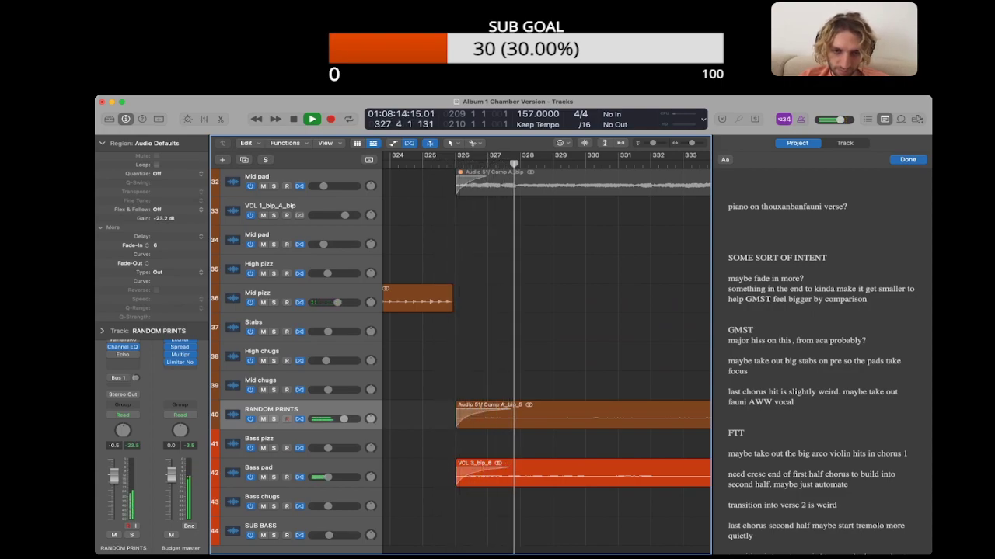
key("space")
triple_click(739, 278)
key("BackSpace")
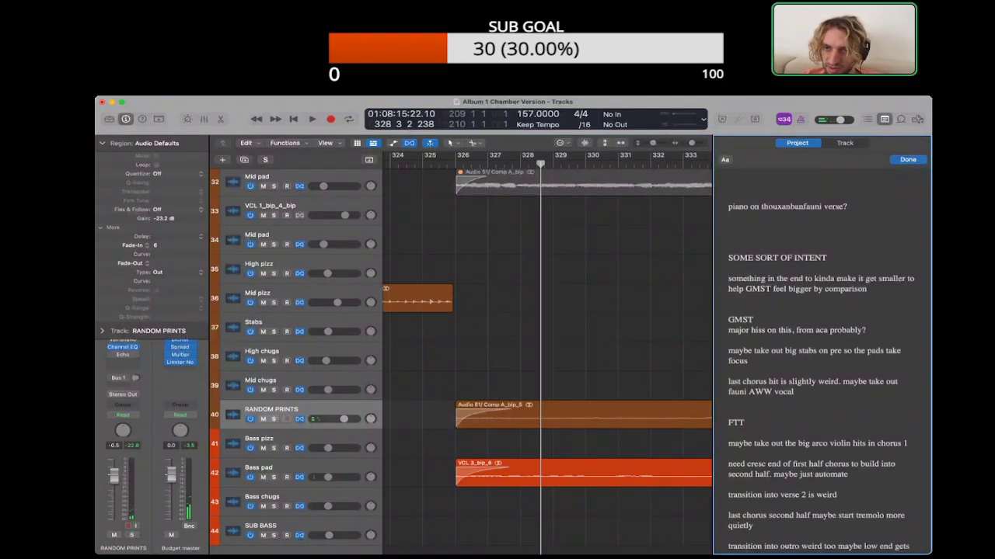
Step: Play the end of Some Sort of Intent from about bar 353 into the start of GMST at bar 357
left_click(544, 342)
scroll(544, 341, "right", 10)
scroll(544, 342, "down", 5)
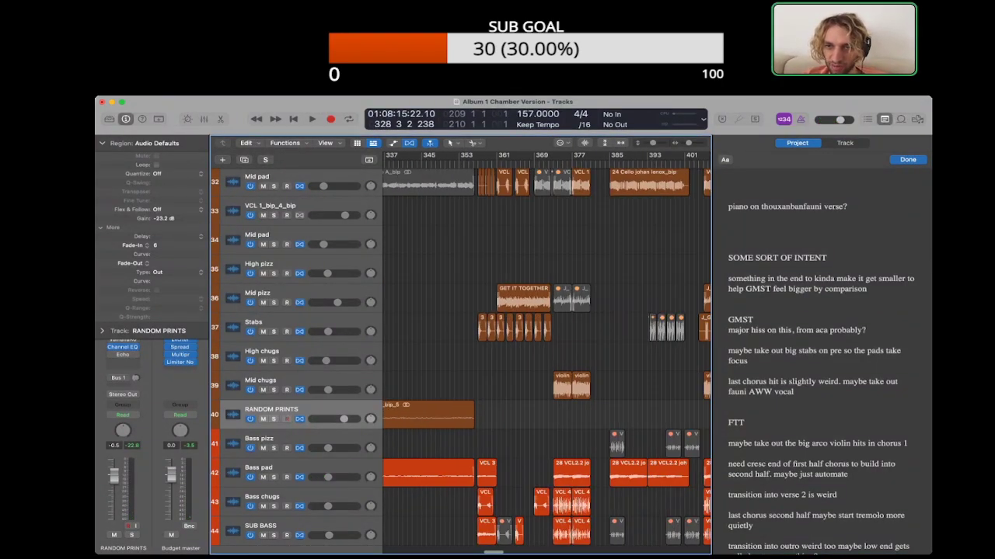
scroll(544, 341, "left", 5)
scroll(544, 342, "up", 2)
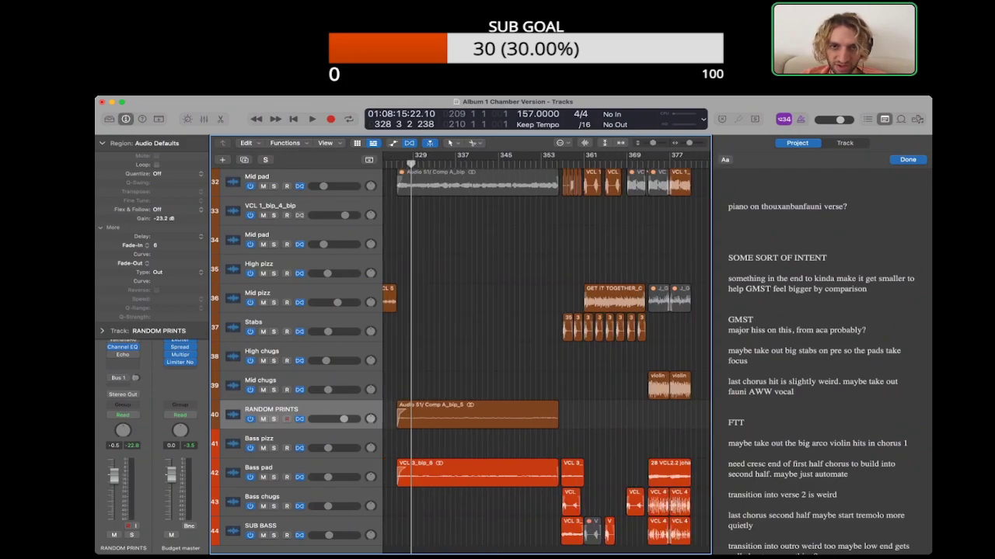
double_click(540, 164)
scroll(542, 164, "up", 5)
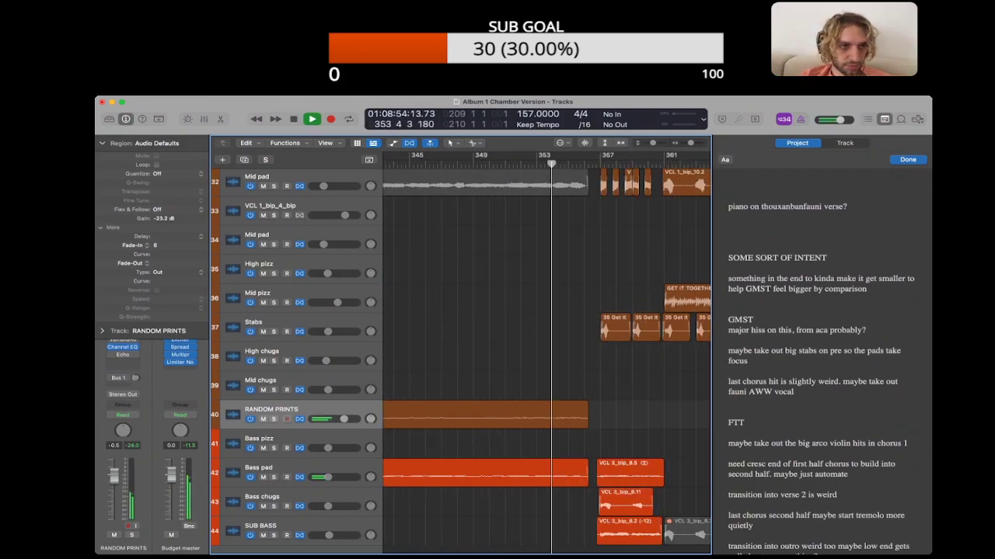
left_click(102, 143)
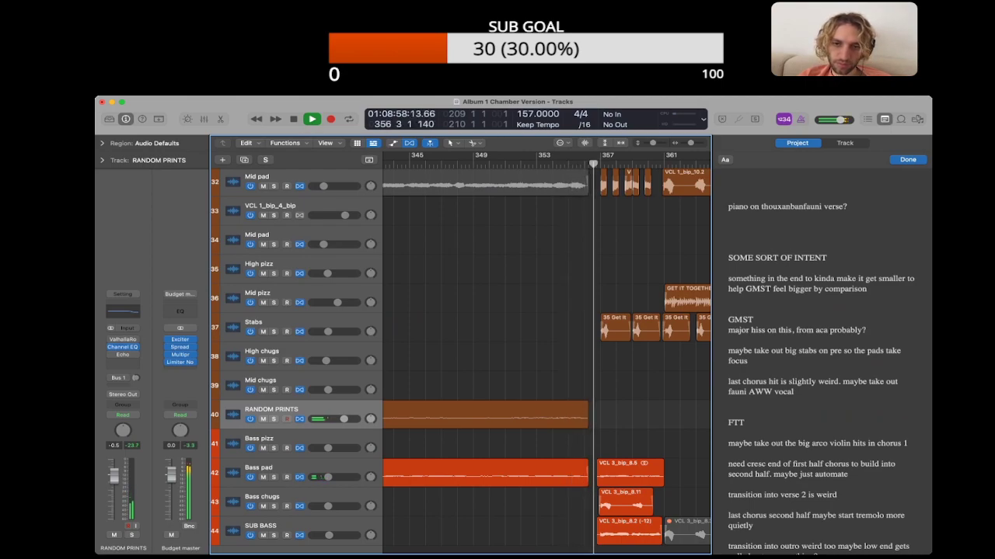
key("space")
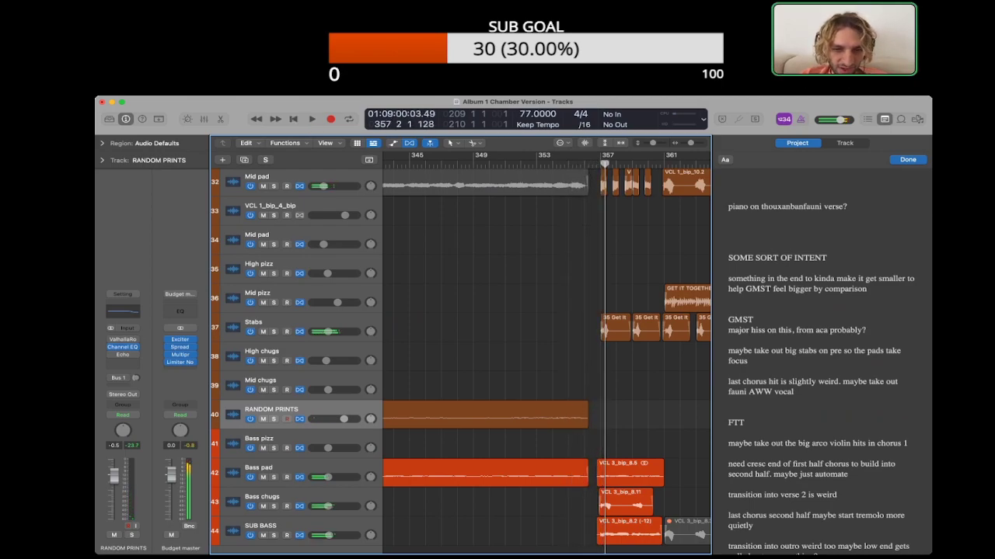
Step: Audition the lead-in to bar 357 from about bar 353 with the Bass pad track muted and unmuted
scroll(460, 357, "down", 1)
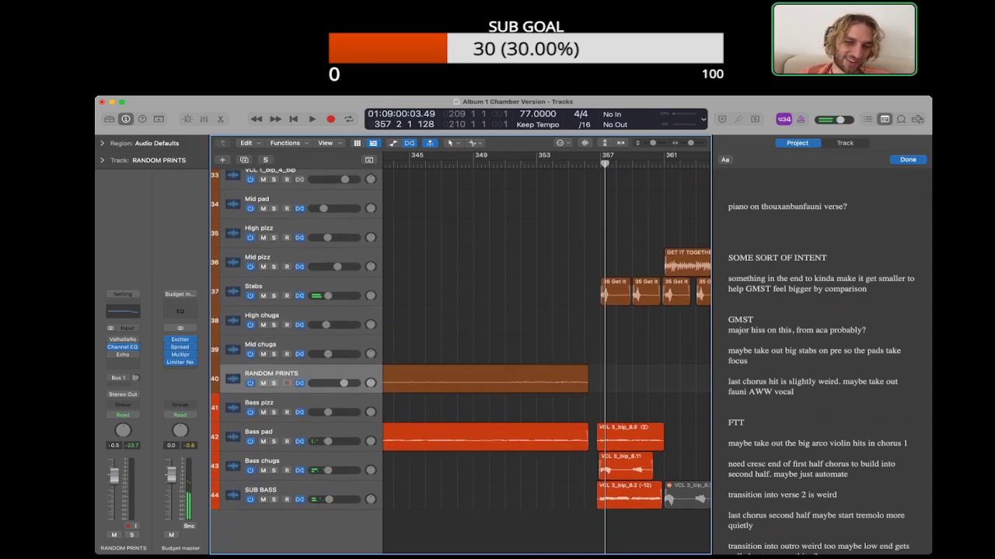
left_click(560, 164)
left_click(600, 164)
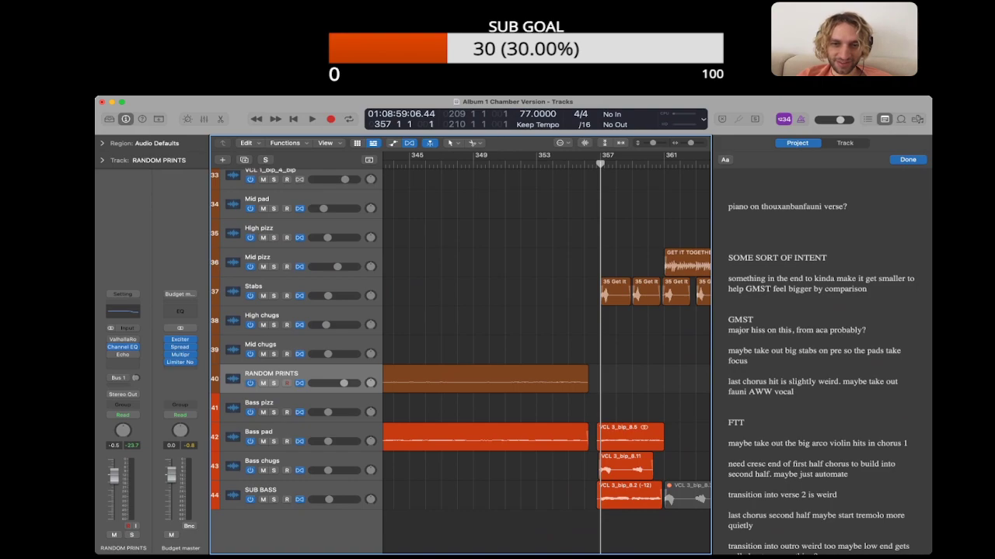
left_click(568, 164)
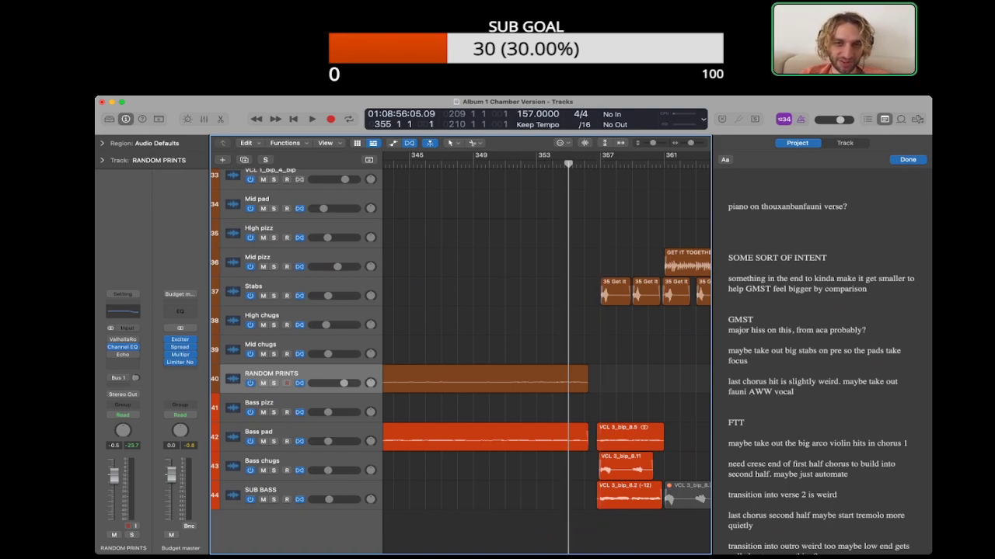
scroll(546, 350, "right", 5)
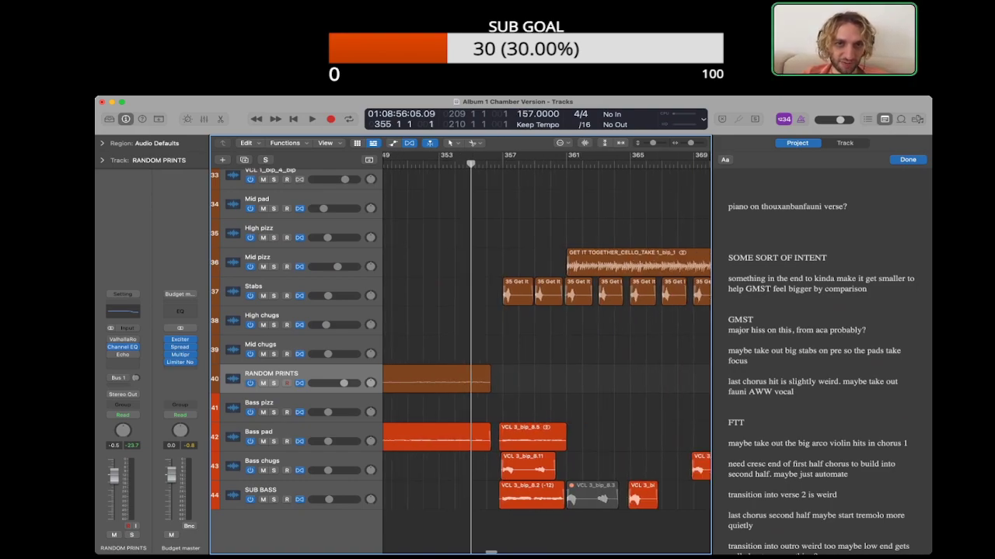
scroll(547, 350, "left", 3)
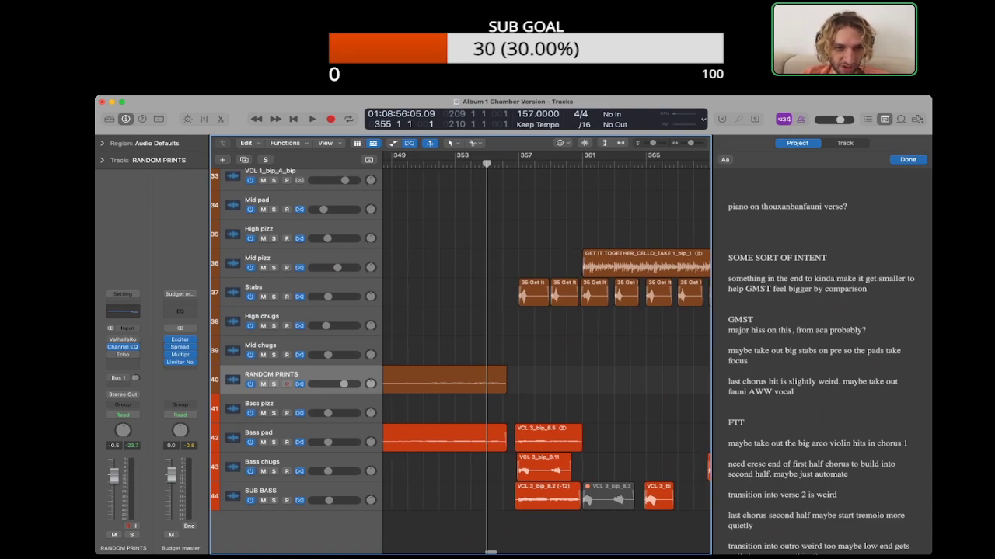
left_click(505, 438)
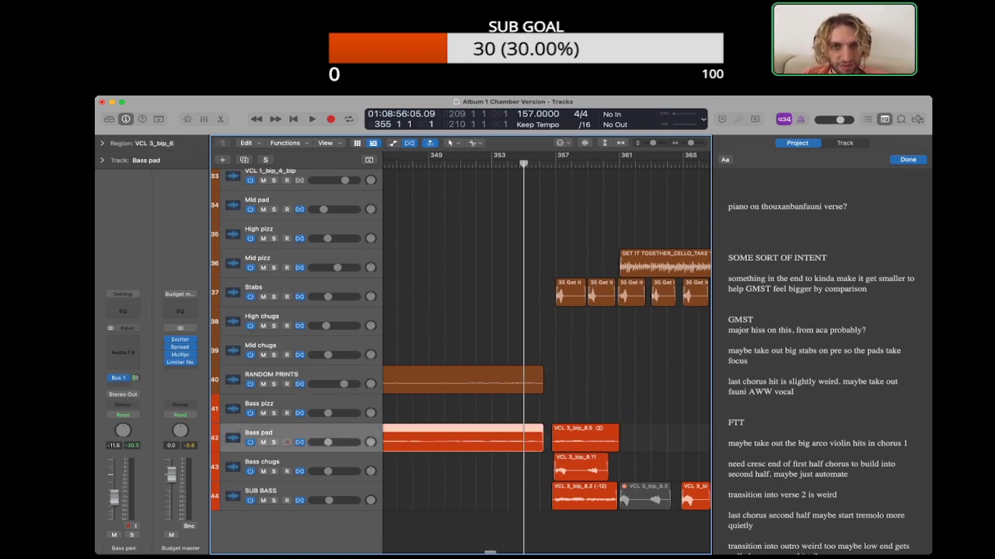
key("space")
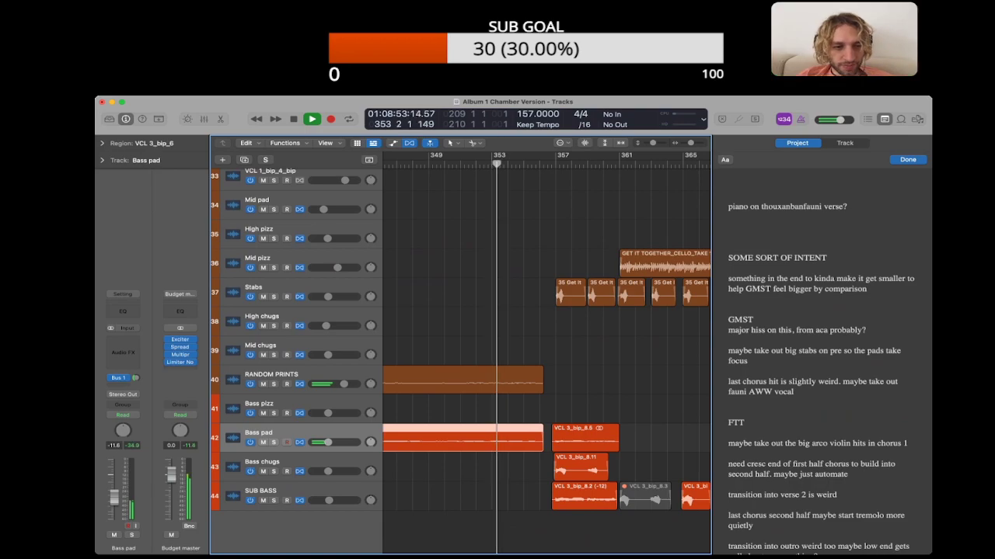
key("ctrl+m")
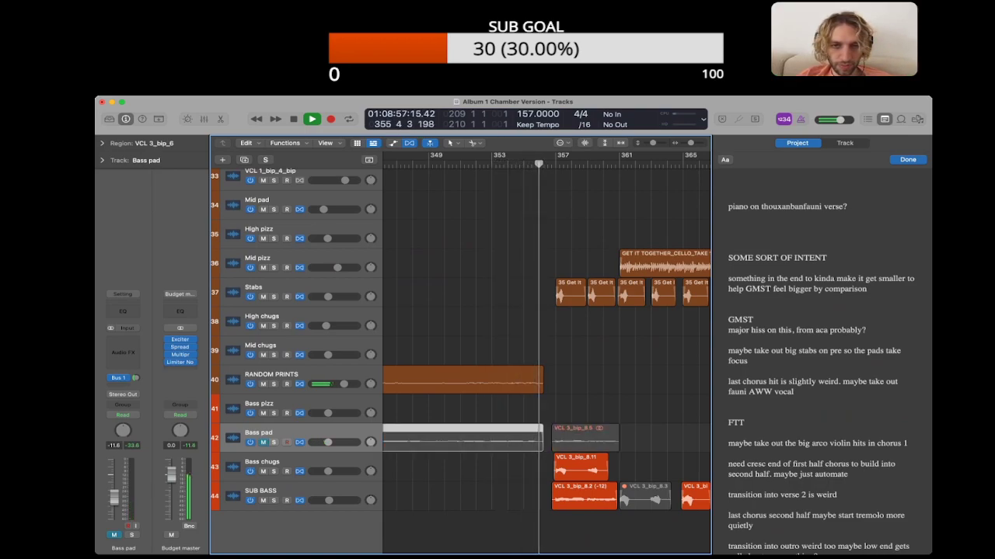
key("ctrl+m")
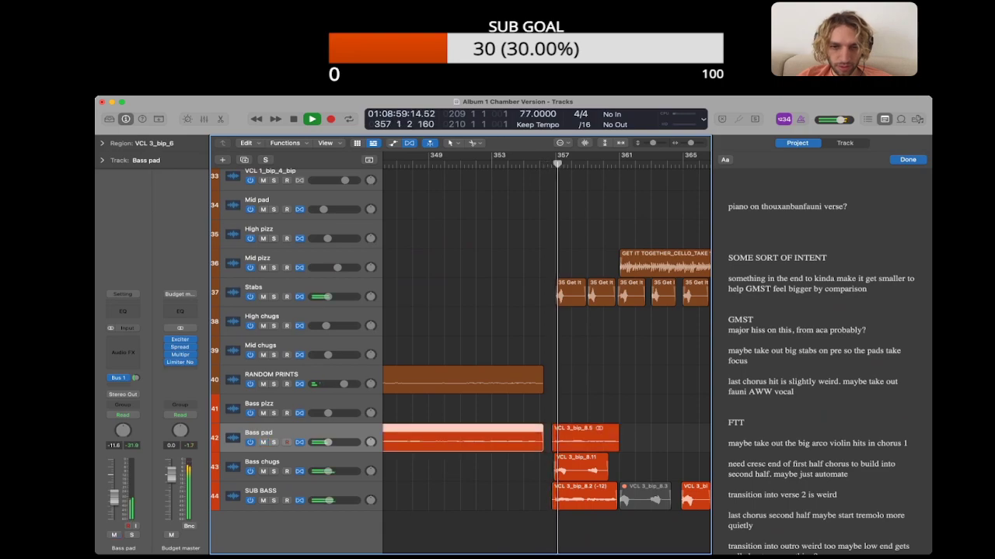
key("space")
Step: Trim the end of the long Bass pad region back to bar 355 and add a fade-out of about two bars
left_click_drag(543, 446, 523, 446)
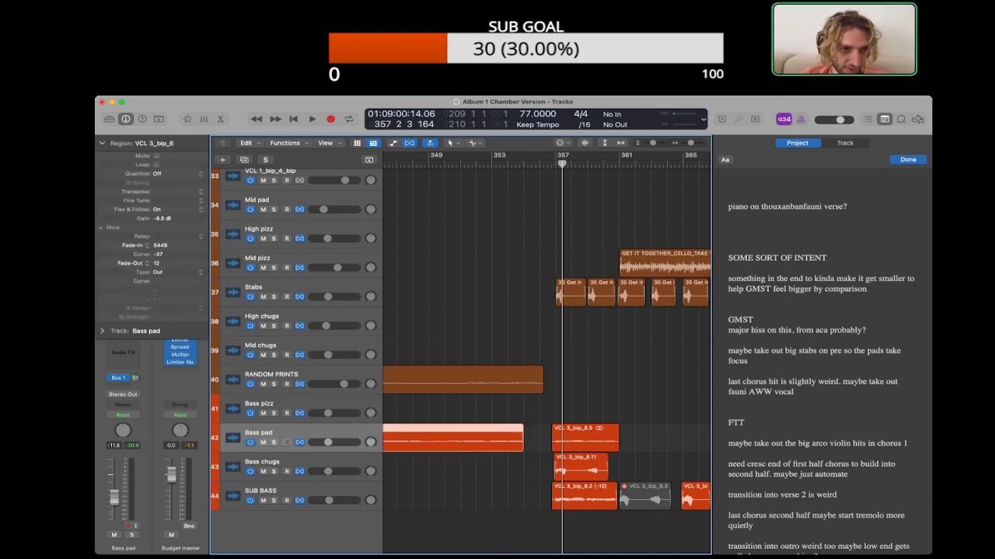
scroll(546, 342, "left", 10)
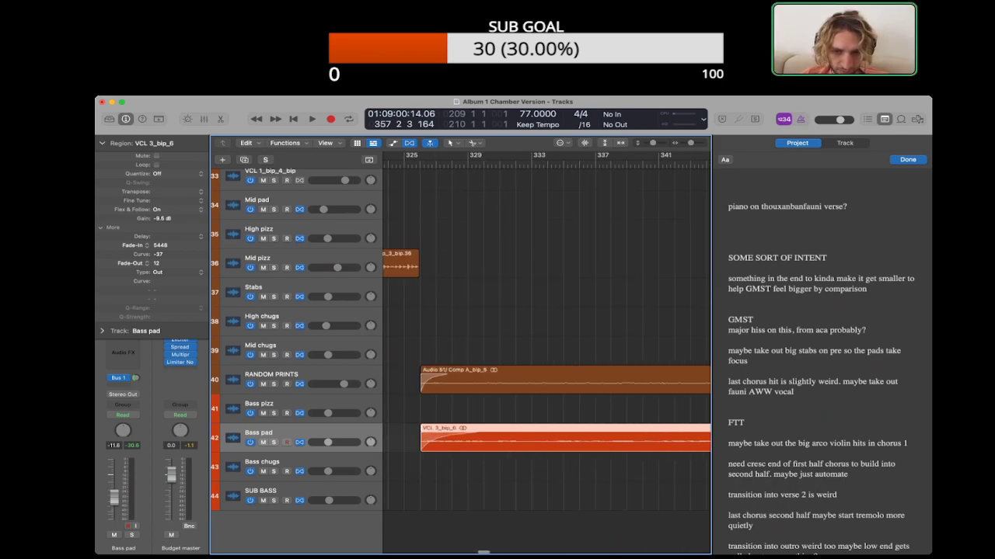
scroll(546, 331, "left", 2)
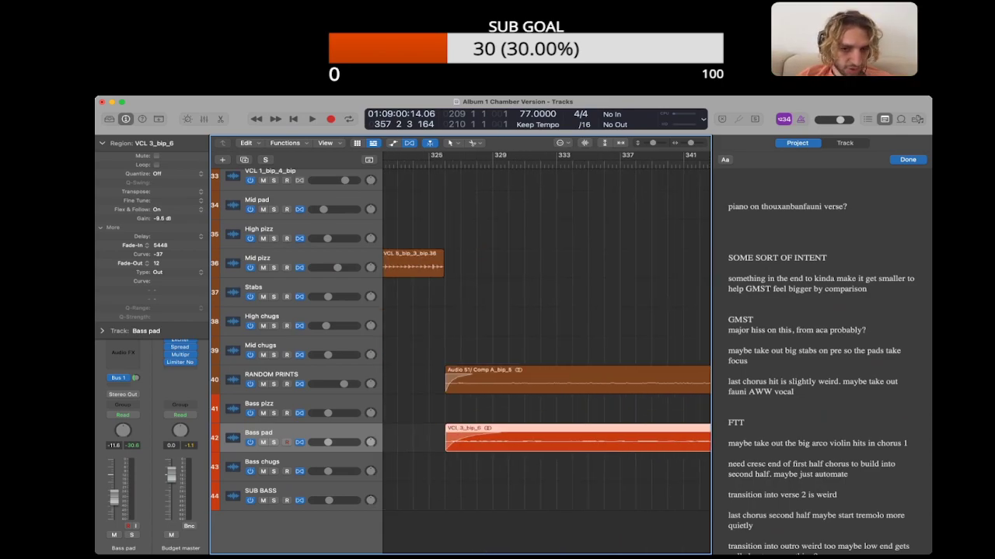
scroll(546, 341, "right", 8)
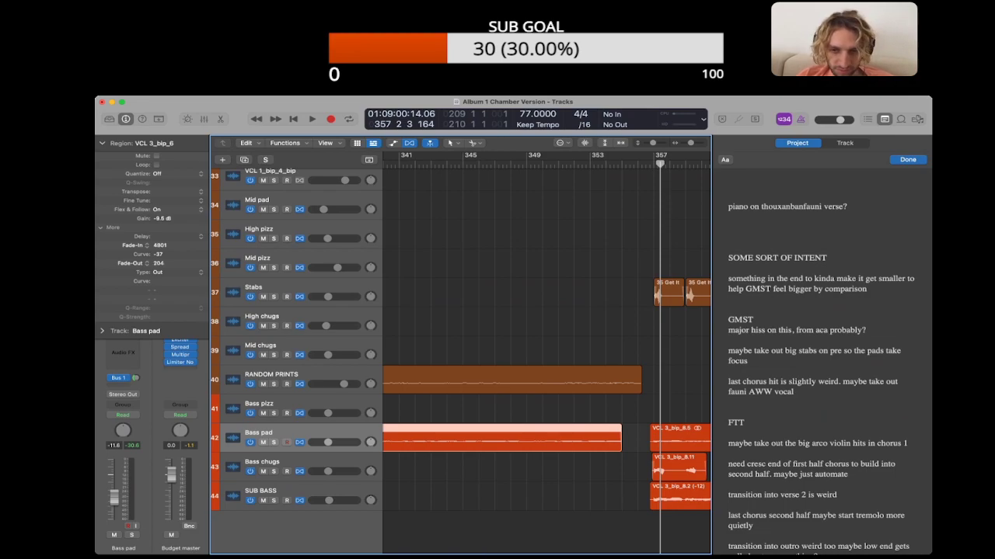
left_click(635, 439)
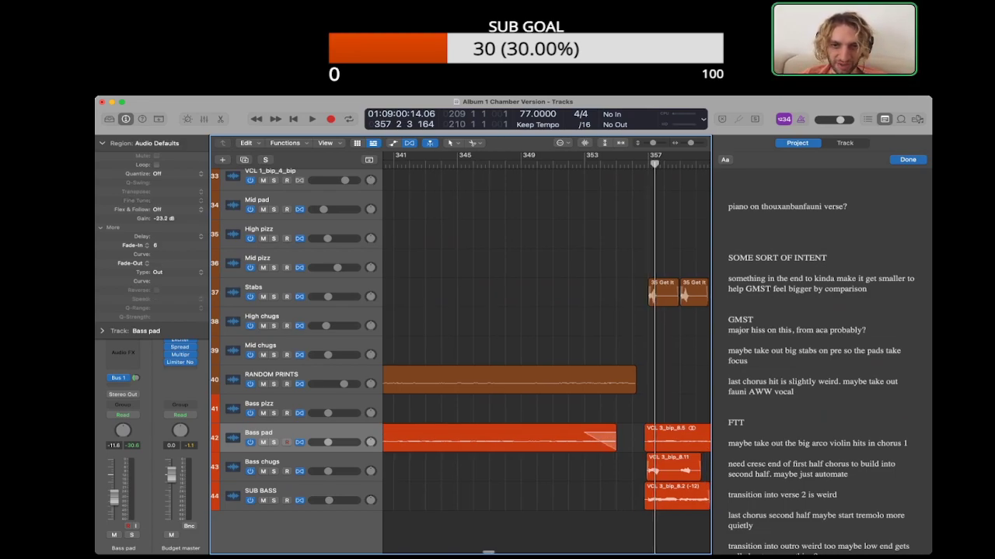
Step: Play the end of Some Sort of Intent from bar 355 into the start of GMST at bar 357
scroll(546, 342, "right", 1)
left_click(590, 164)
scroll(546, 342, "right", 2)
key("super+Right")
key("super+Right")
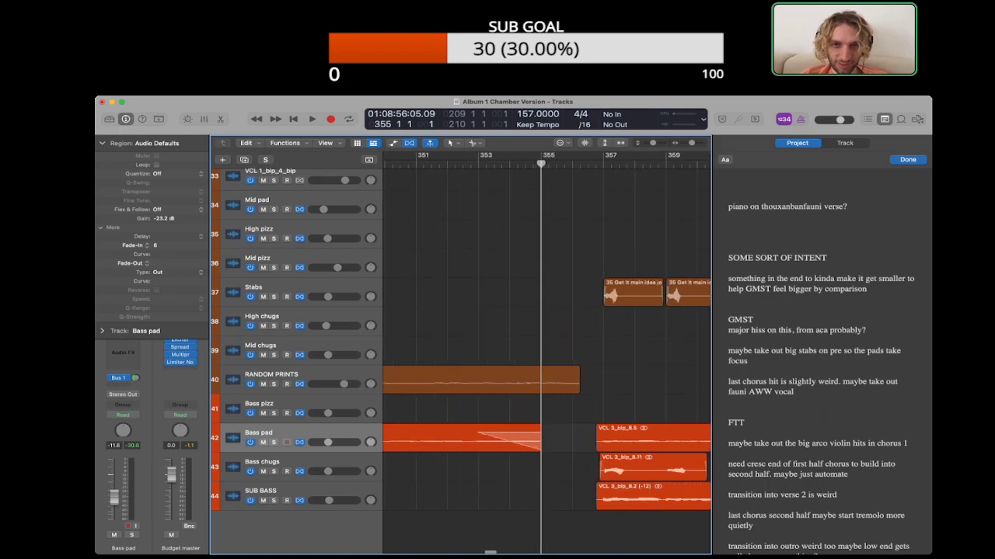
key("period")
key("period")
key("space")
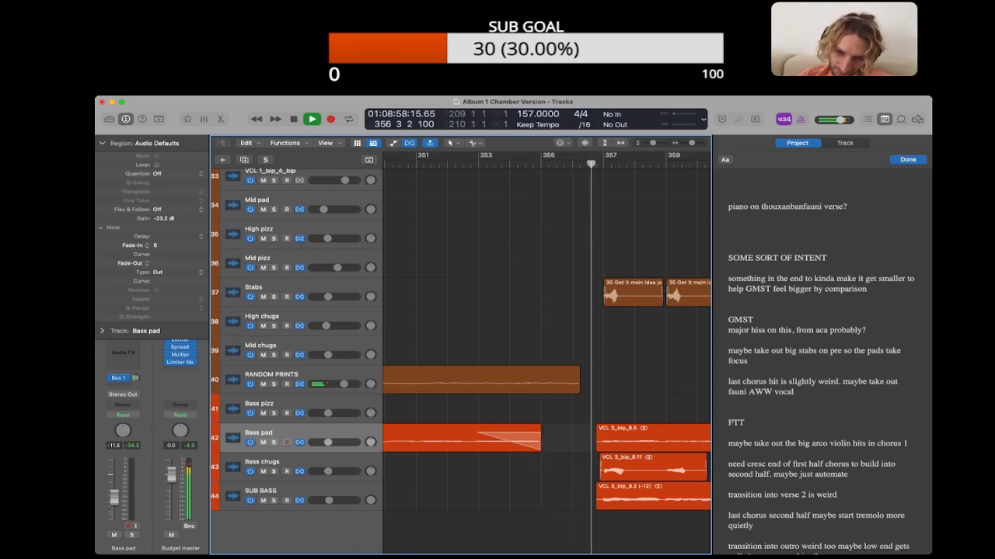
key("space")
Step: Trim the long Bass pad region's end back to about bar 353 and the RANDOM PRINTS region's end back to late in bar 355
scroll(559, 443, "left", 3)
left_click_drag(578, 448, 513, 448)
left_click(541, 419)
left_click(552, 382)
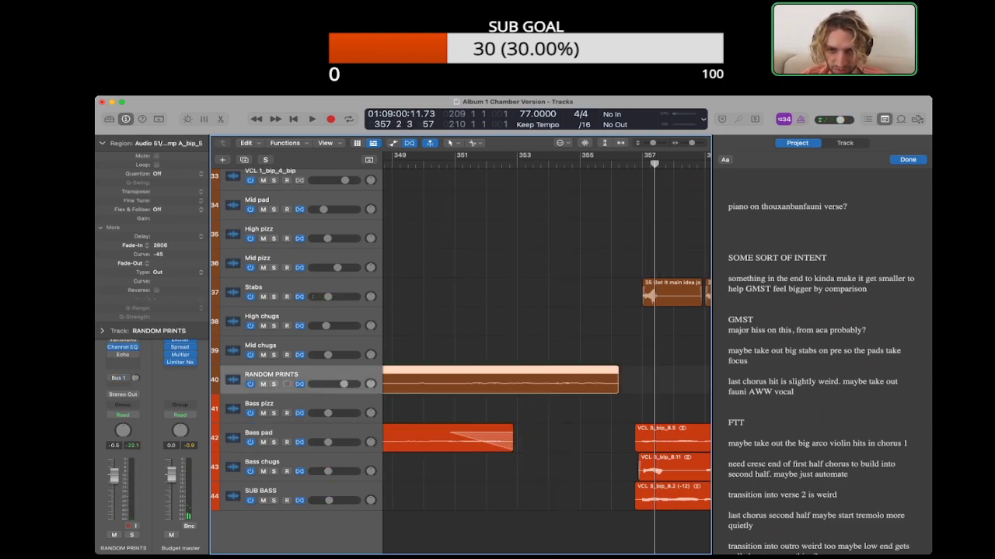
left_click_drag(618, 381, 602, 380)
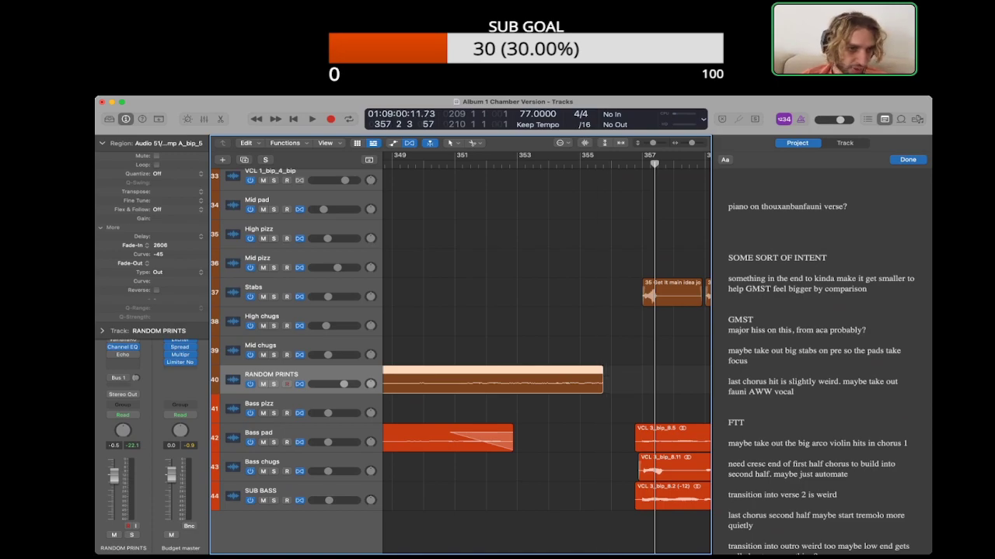
Step: Play back the trimmed Bass pad and RANDOM PRINTS endings from about bars 355 and 350 into GMST
key("space")
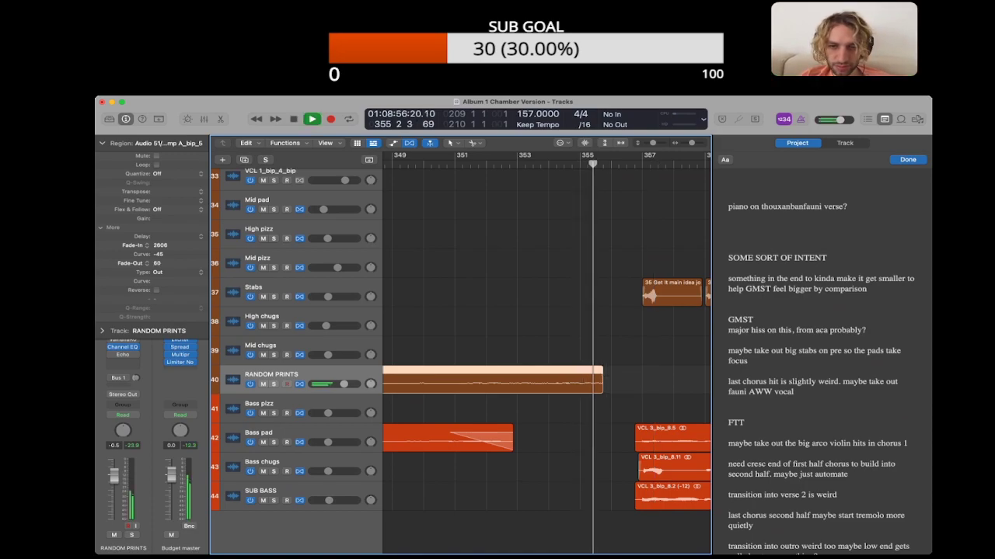
scroll(497, 357, "up", 6)
scroll(497, 358, "down", 6)
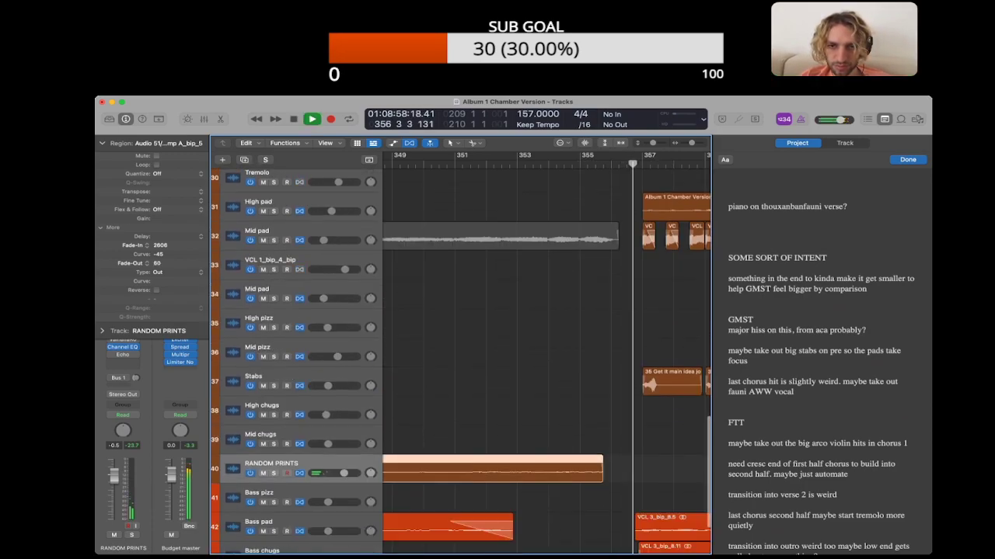
scroll(497, 358, "up", 8)
scroll(497, 358, "down", 9)
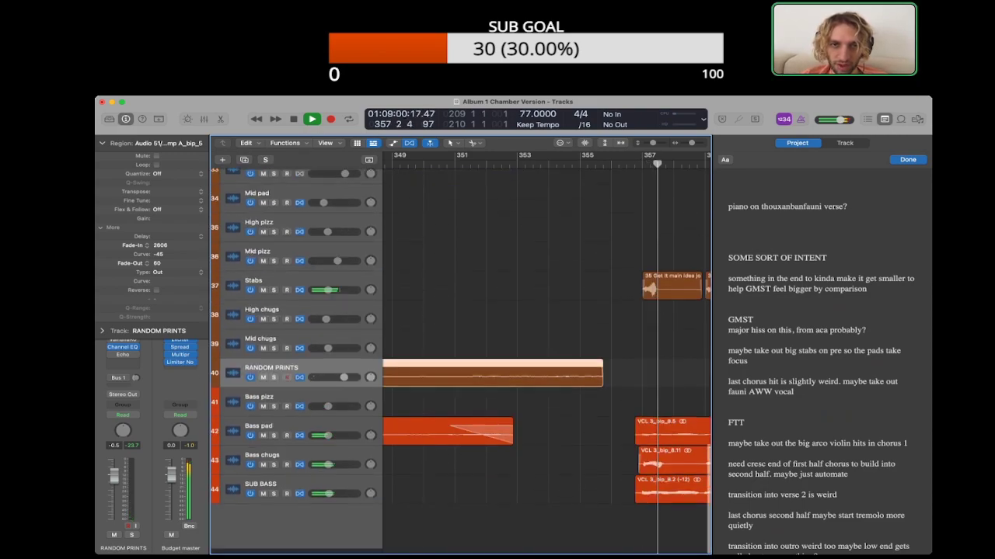
scroll(547, 357, "left", 1)
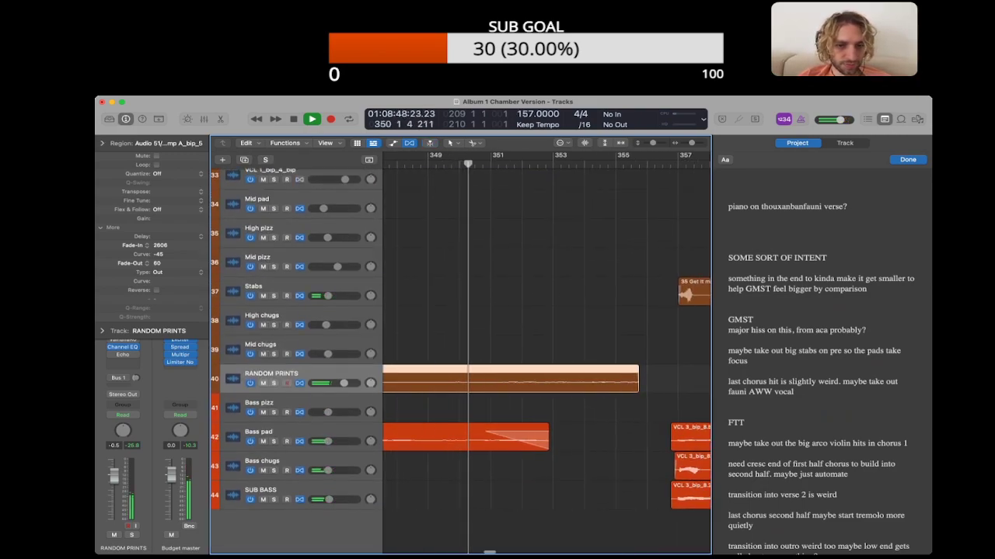
left_click(102, 143)
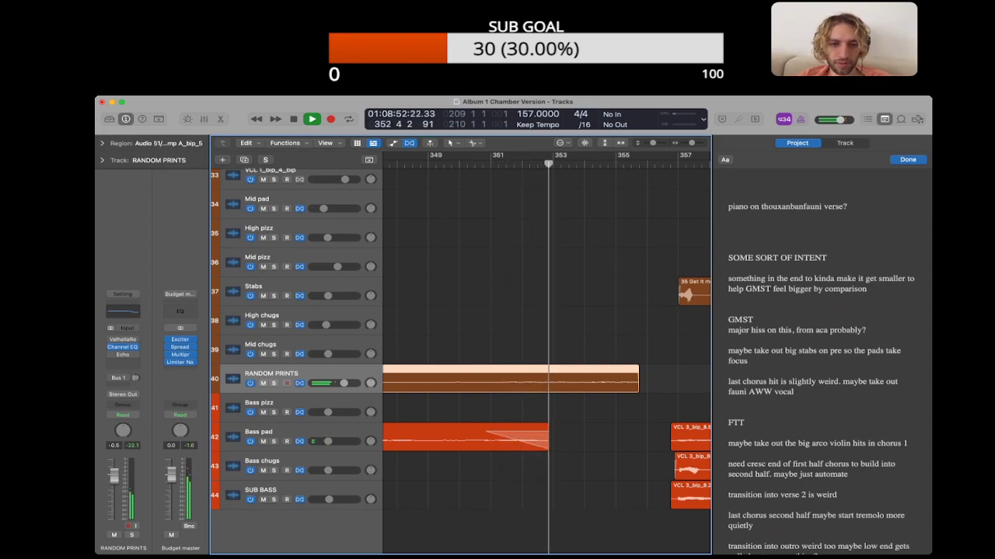
left_click(279, 432)
left_click(606, 438)
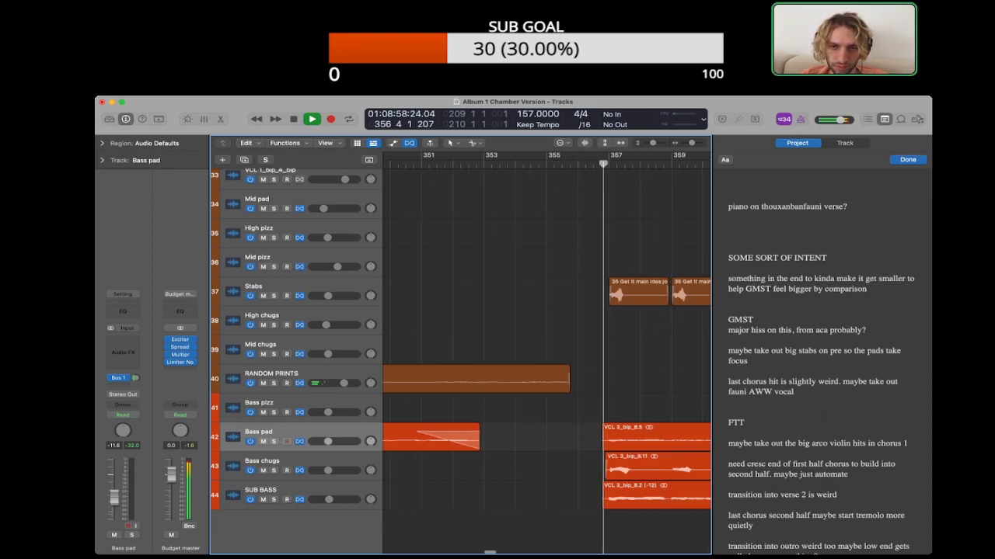
key("space")
Step: Fine-tune the end of the RANDOM PRINTS region by extending it slightly, keeping it within bar 355
key("super+Right")
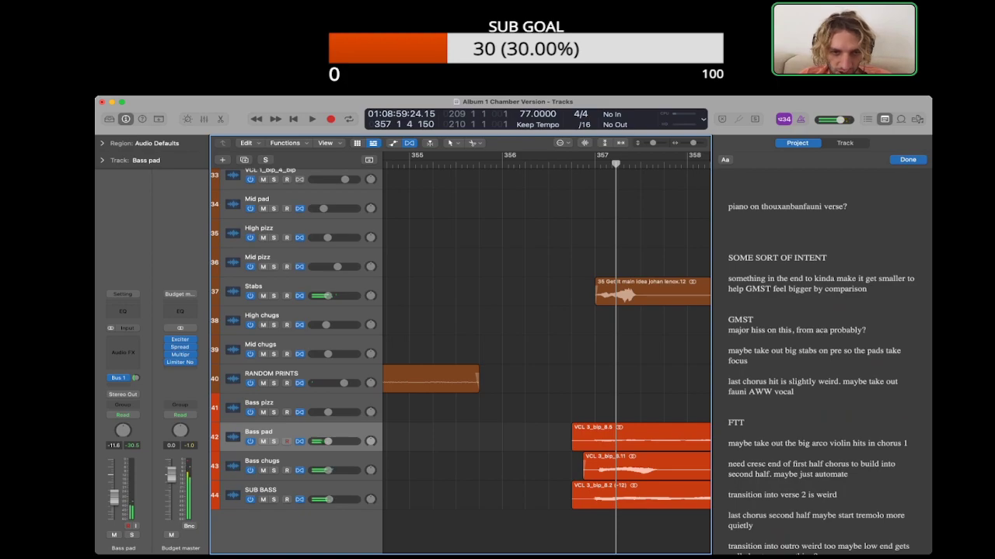
left_click_drag(478, 387, 484, 387)
scroll(484, 387, "left", 5)
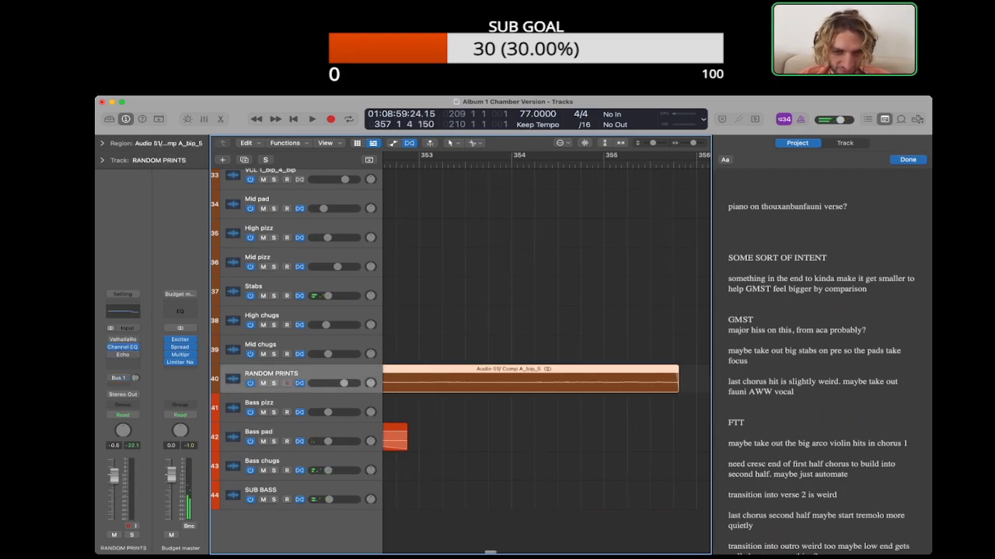
key("super+Left")
key("super+Left")
left_click(529, 342)
key("super+Left")
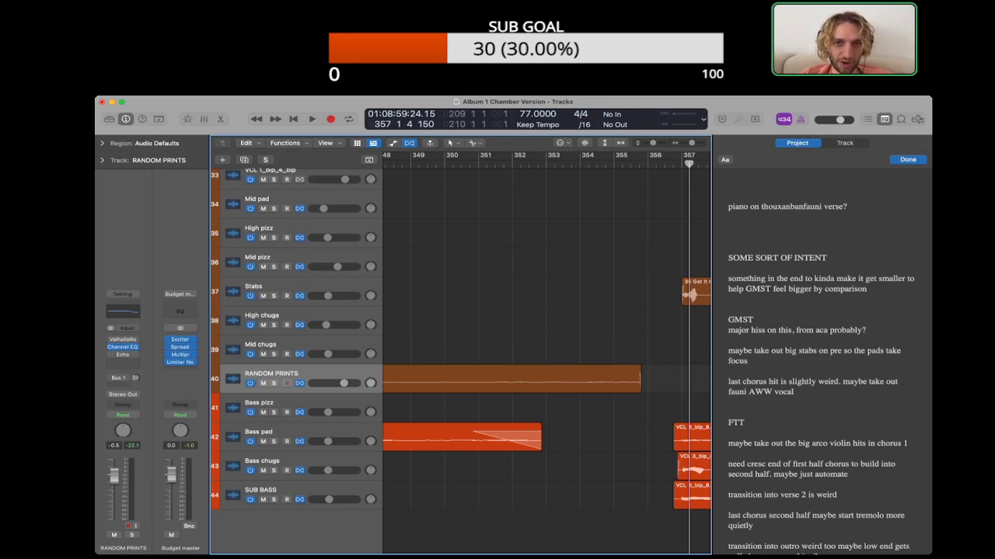
Step: Play the transition from bar 350 through the opening hit of GMST at bar 357
key("shift+comma")
left_click(444, 163)
key("space")
left_click(272, 432)
left_click(594, 436)
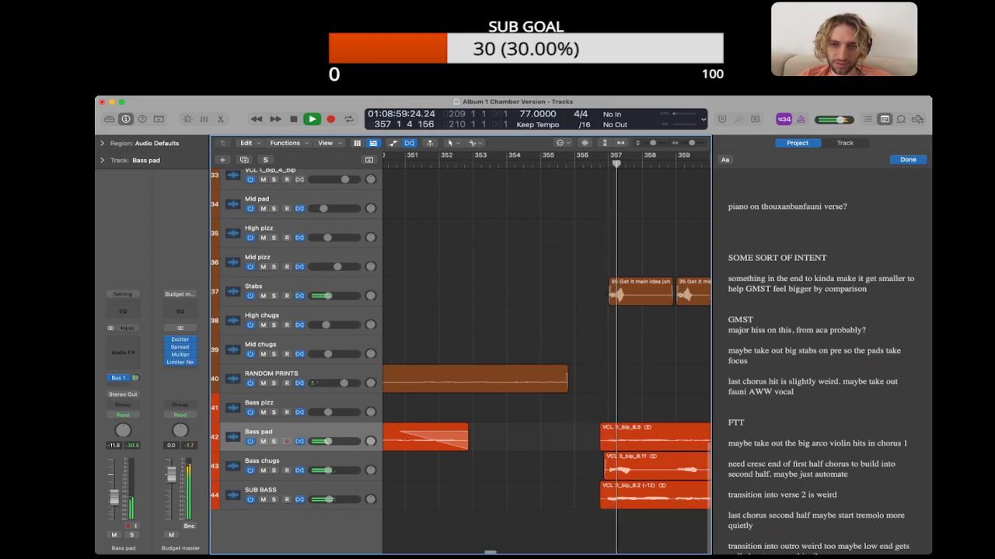
key("super+Left")
key("space")
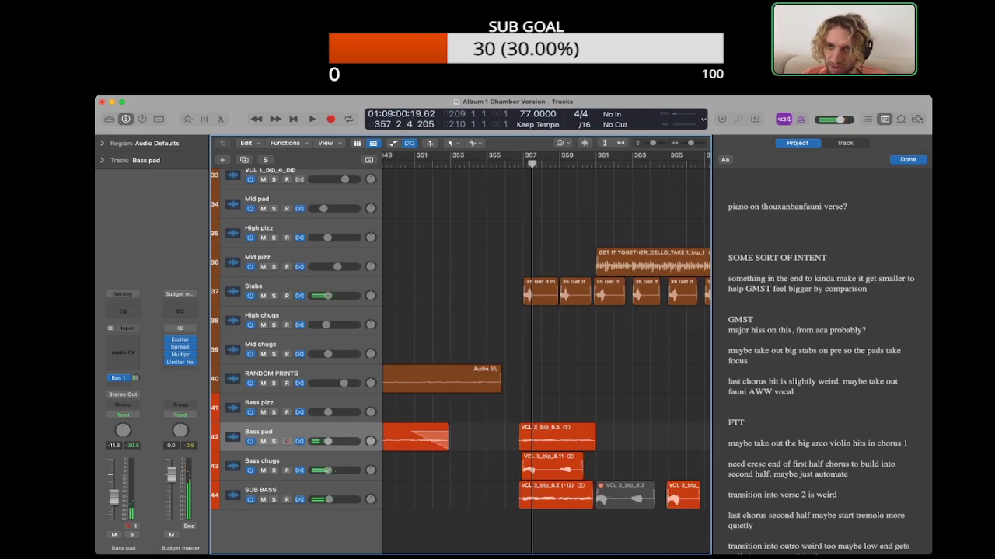
Step: Play the opening hit of GMST on its own from bar 357
key("Tab")
key("Tab")
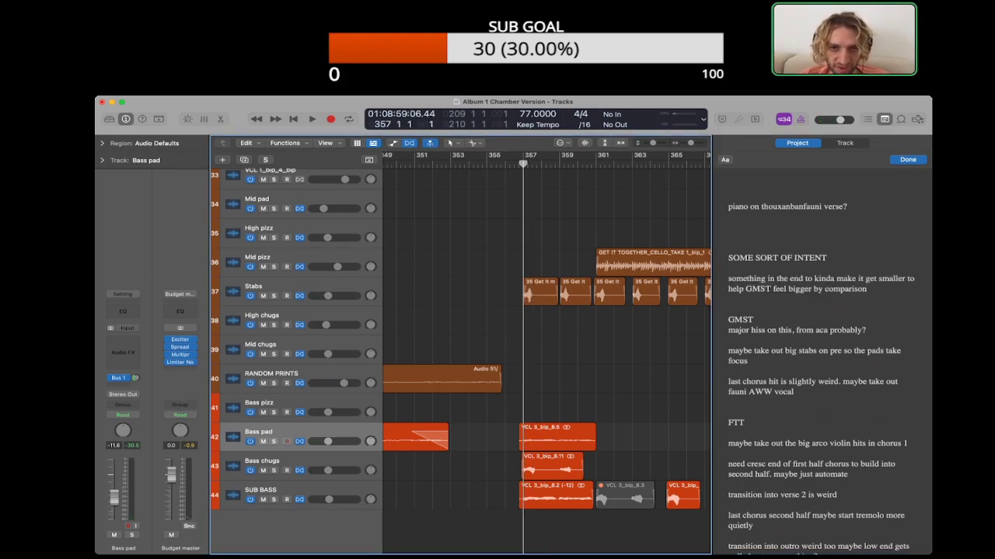
key("super+Right")
key("space")
key("space")
Step: Hide the notes, split the Bass chugs region at bar 358 beat 2 and nudge its first part slightly earlier
key("alt+super+p")
key("super+equal")
key("super+equal")
key("super+equal")
key("super+equal")
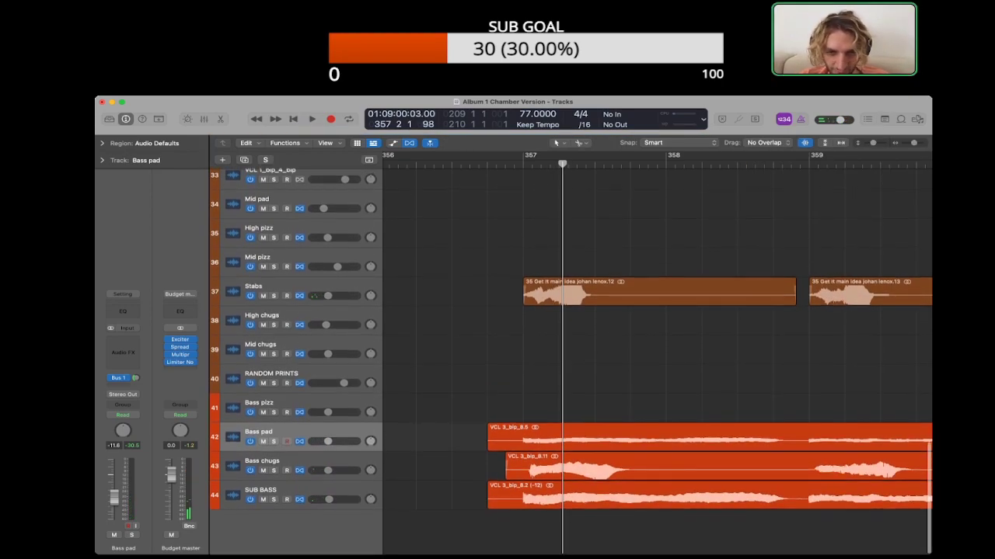
left_click(701, 468, "super")
left_click_drag(621, 467, 609, 467)
left_click(609, 528)
Step: Play back the nudged Bass chugs hit together with the other parts at bar 357
scroll(609, 467, "up", 8)
scroll(609, 466, "down", 3)
scroll(656, 357, "down", 5)
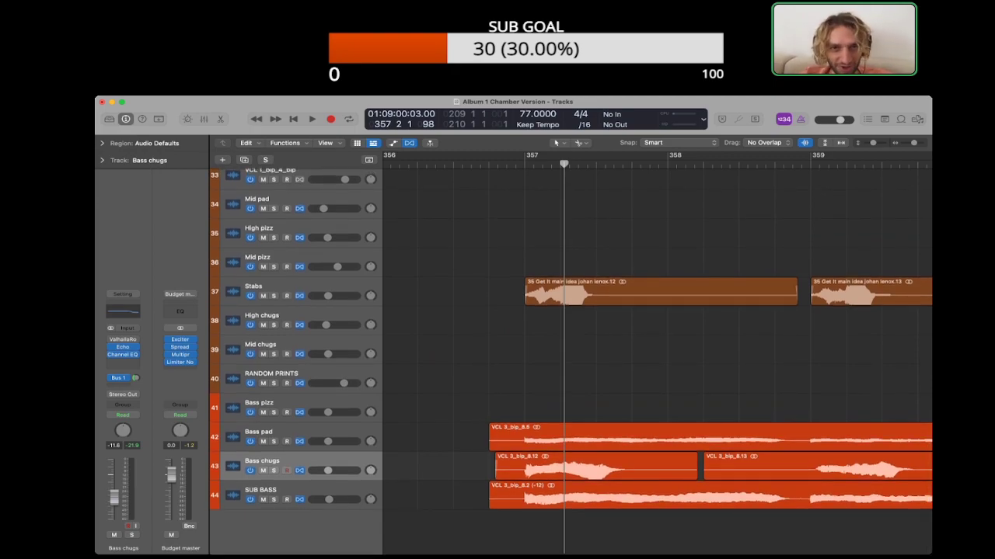
key("space")
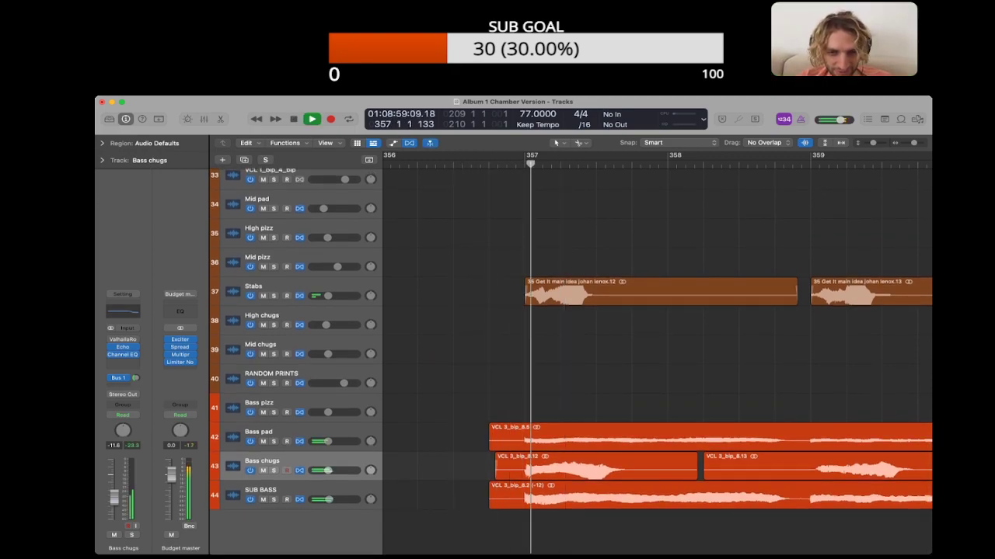
key("space")
Step: Nudge the first Mid pad region at bar 357, VCL 1_bip_10.12, slightly earlier
key("super+Right")
key("super+Right")
key("super+Right")
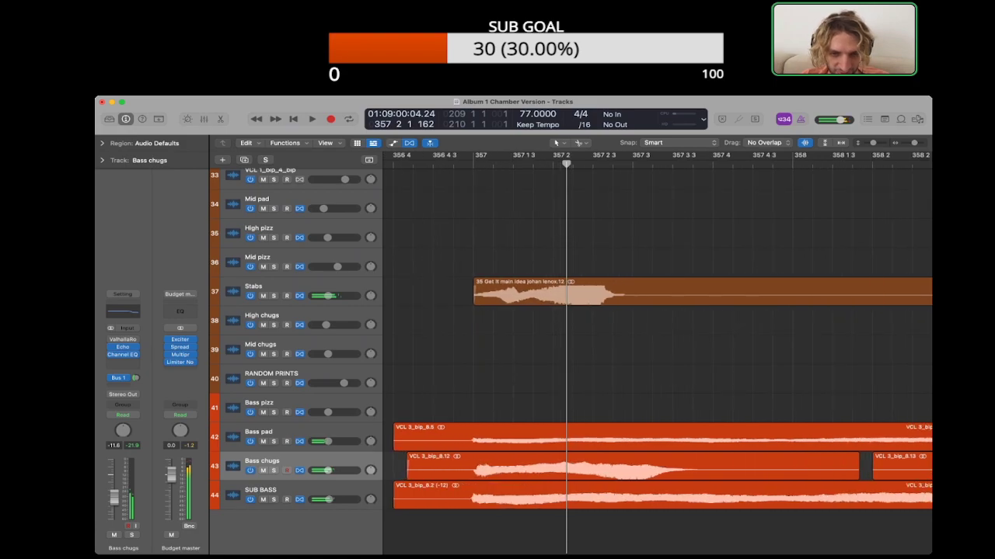
scroll(656, 357, "up", 5)
key("super+Right")
key("super+Right")
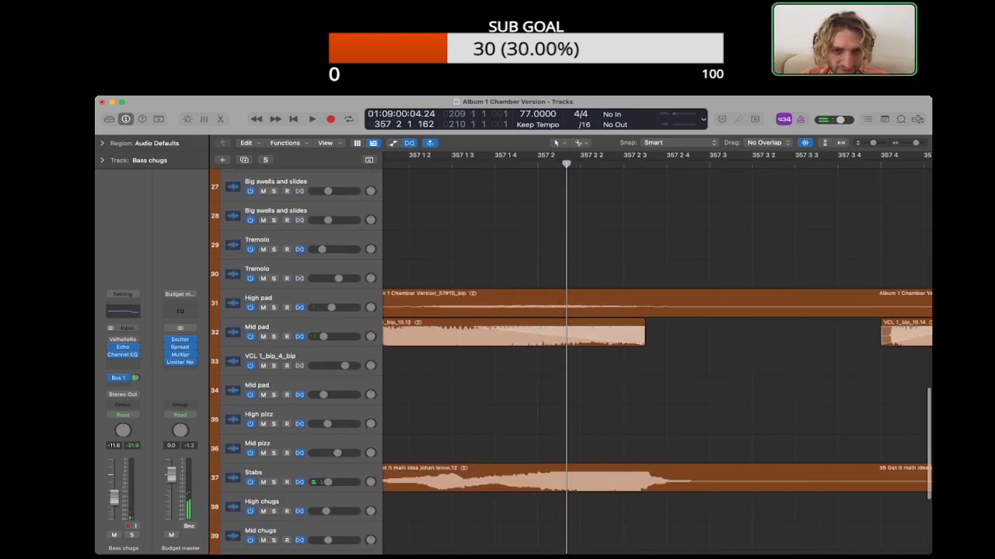
scroll(656, 358, "left", 3)
left_click_drag(575, 334, 566, 334)
Step: Listen to the GMST entrance around bar 357 with the nudged Mid pad and Bass chugs regions
left_click(441, 164)
key("space")
key("super+Left")
key("super+Left")
key("super+Left")
scroll(656, 357, "down", 5)
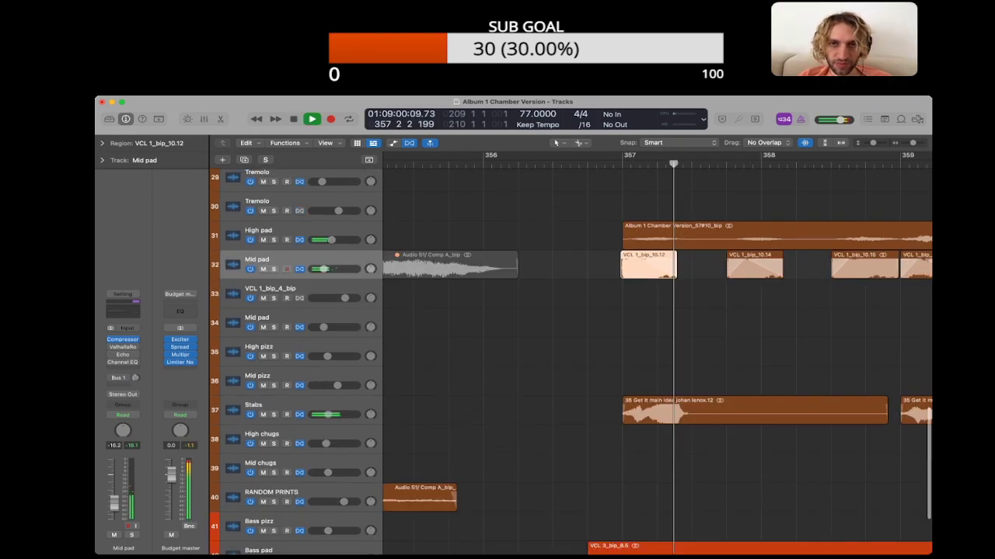
left_click(533, 164)
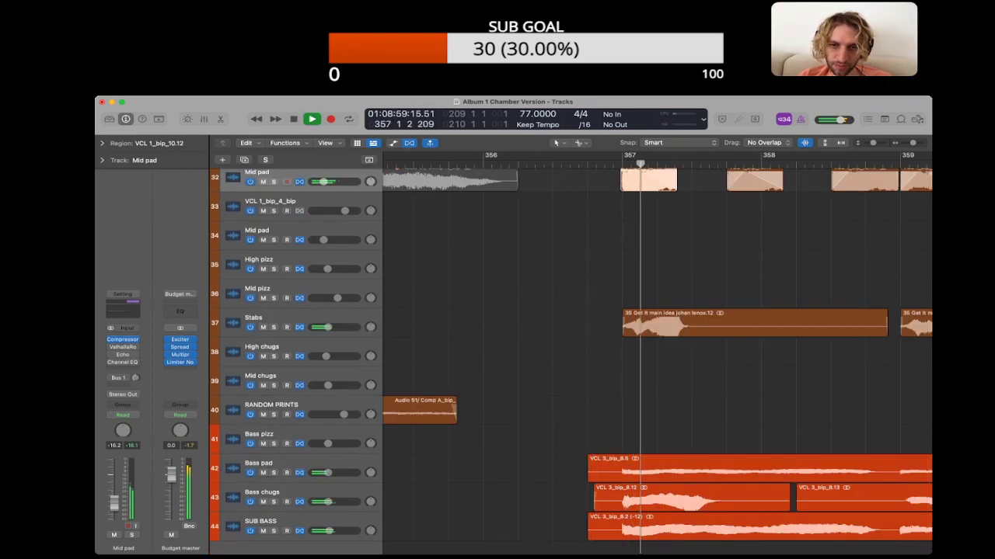
key("space")
Step: Select the bass regions at the GMST entrance and trim their starts forward to just before bar 357
scroll(571, 361, "up", 4)
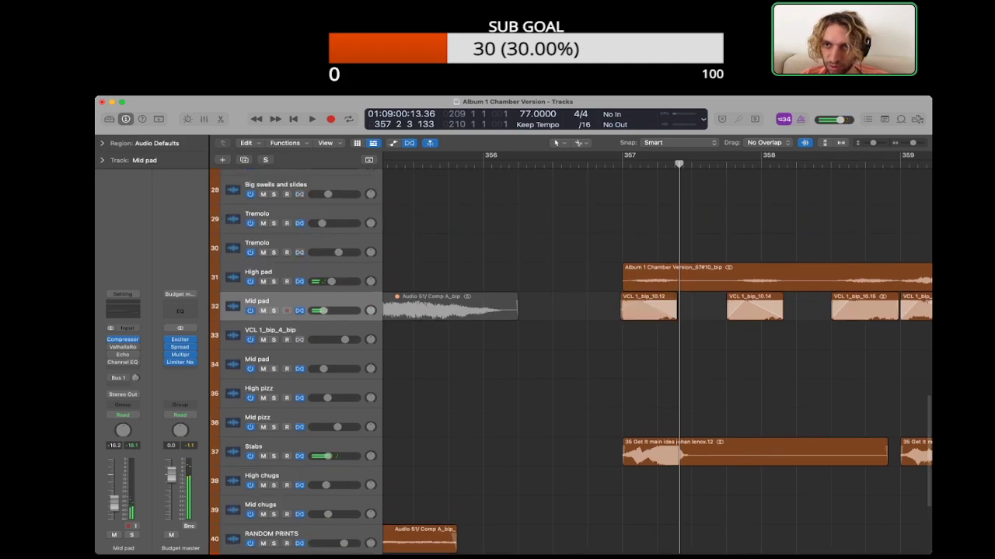
scroll(656, 362, "down", 4)
scroll(656, 361, "right", 1)
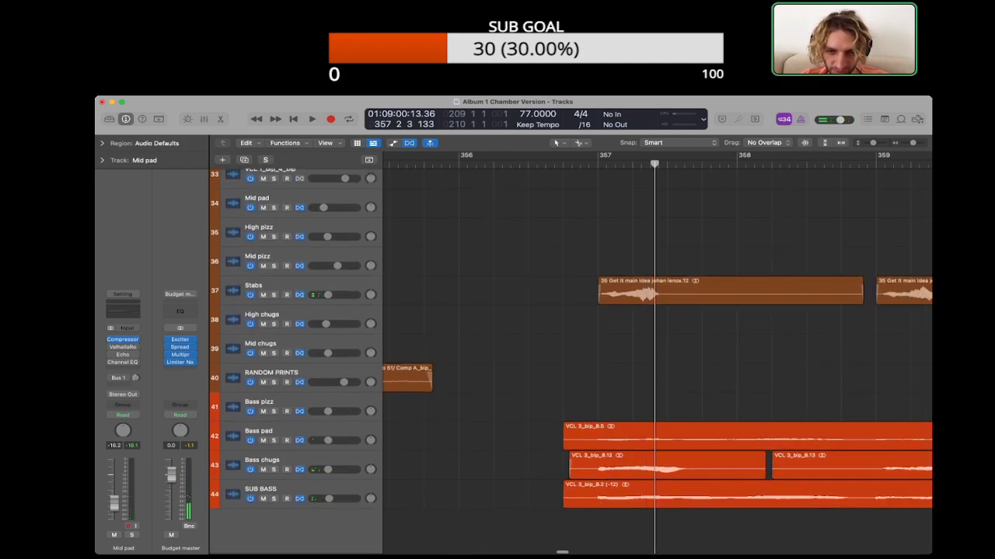
left_click_drag(637, 381, 684, 491)
left_click_drag(565, 445, 590, 445)
left_click(571, 439)
Step: Tighten the starts of the Bass pad, SUB BASS and Bass chugs regions right up to bar 357
scroll(657, 362, "up", 5)
scroll(656, 362, "left", 3)
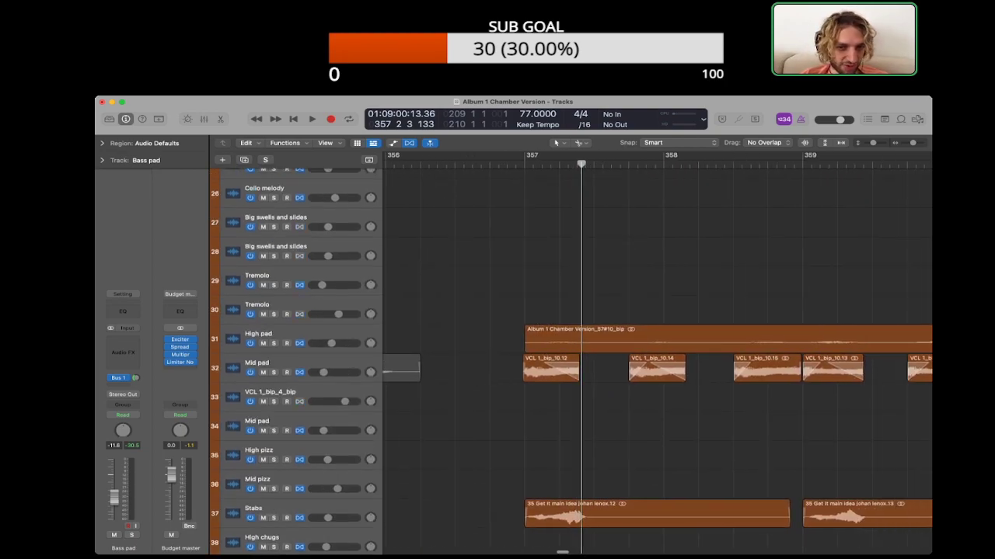
scroll(657, 361, "down", 1)
key("super+Right")
key("super+Right")
key("super+Right")
key("super+Right")
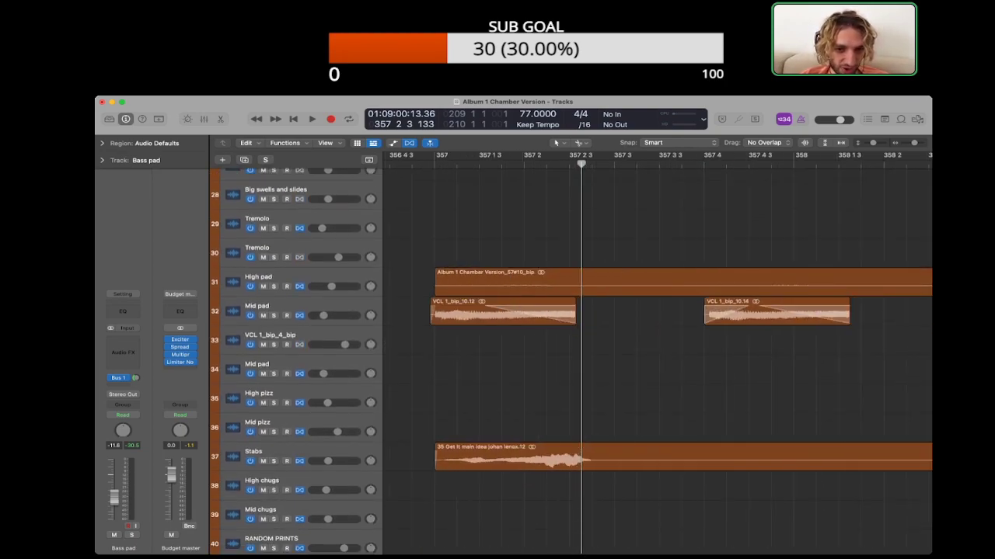
scroll(656, 361, "down", 5)
left_click_drag(414, 445, 433, 446)
left_click_drag(414, 498, 431, 497)
left_click(430, 469)
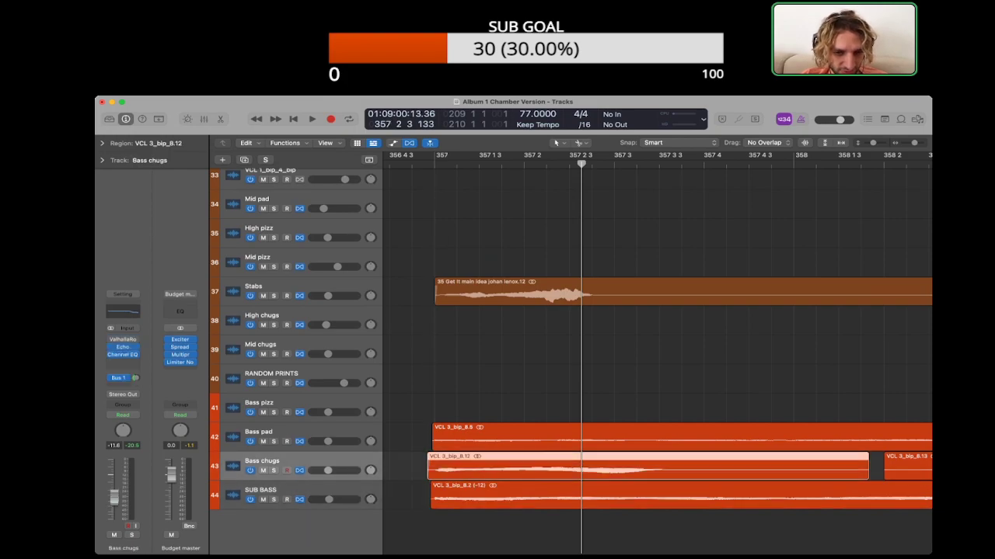
left_click_drag(431, 468, 434, 468)
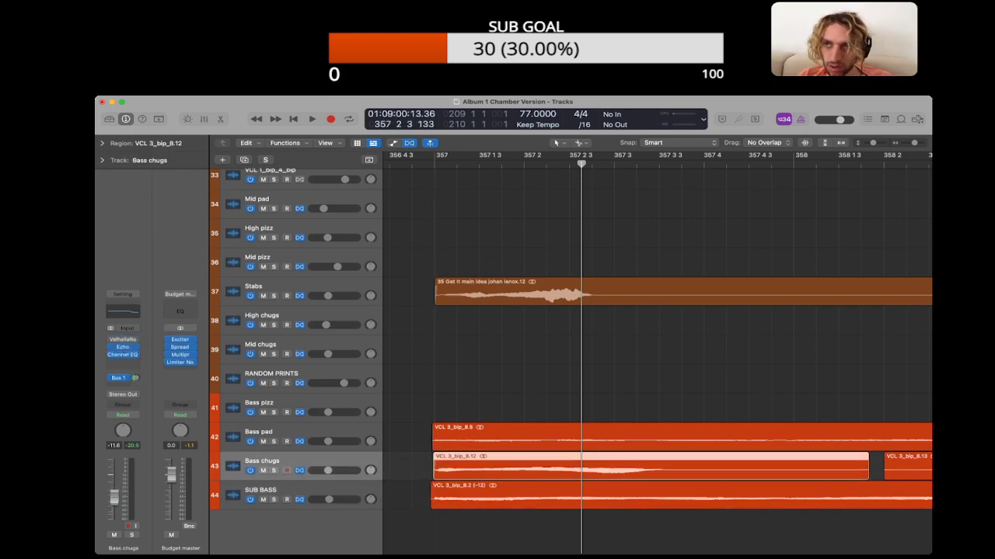
Step: Select the Bass pad and SUB BASS regions at bar 357 and show their region settings
left_click(434, 440)
left_click(457, 164)
left_click(457, 497, "shift")
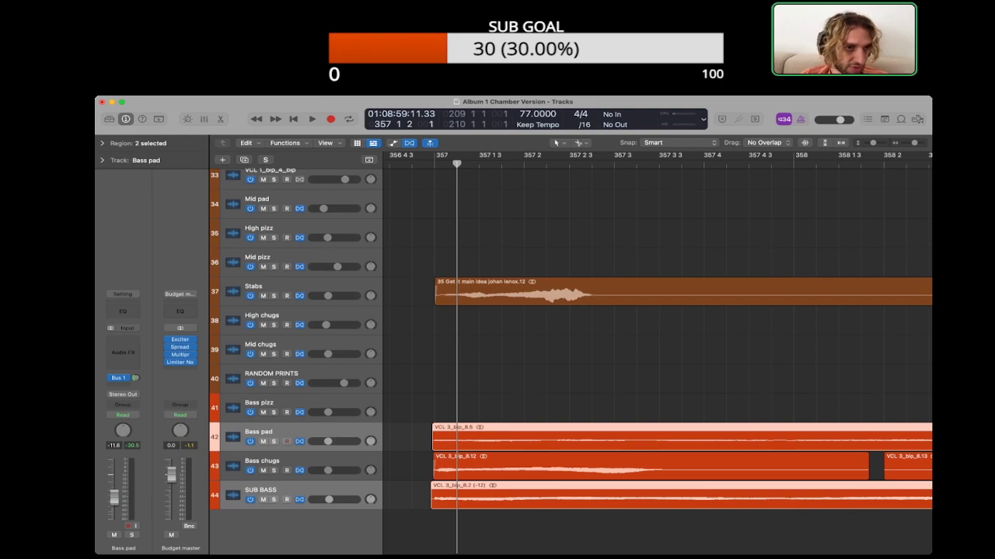
left_click(102, 143)
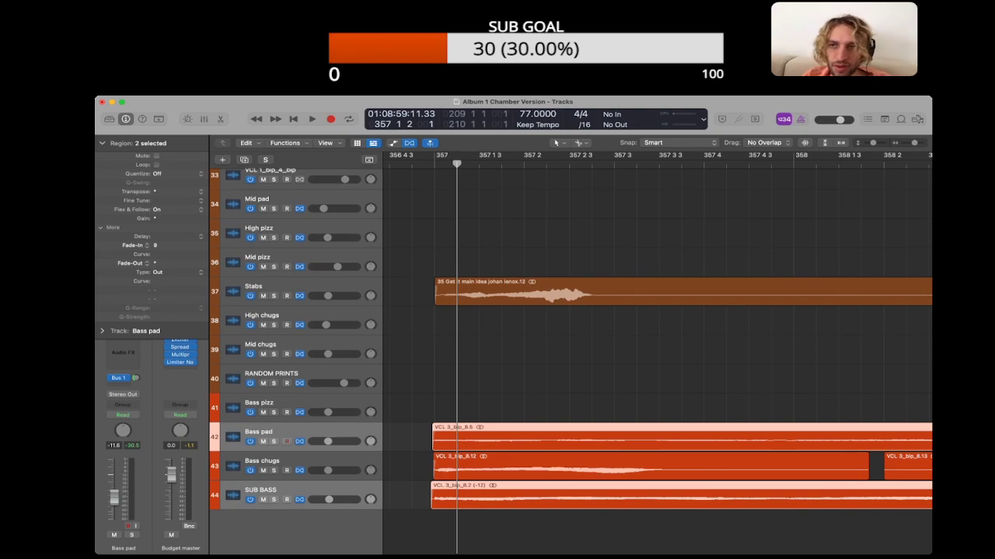
Step: Reopen the project notes and delete the whole SOME SORT OF INTENT section
key("alt+super+p")
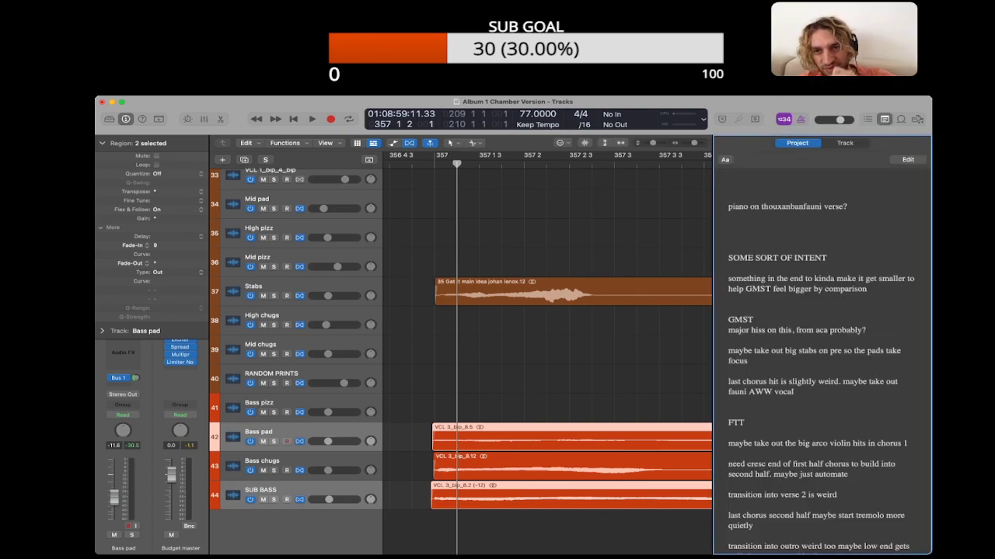
double_click(857, 298)
left_click(856, 289)
left_click_drag(868, 289, 728, 227)
key("BackSpace")
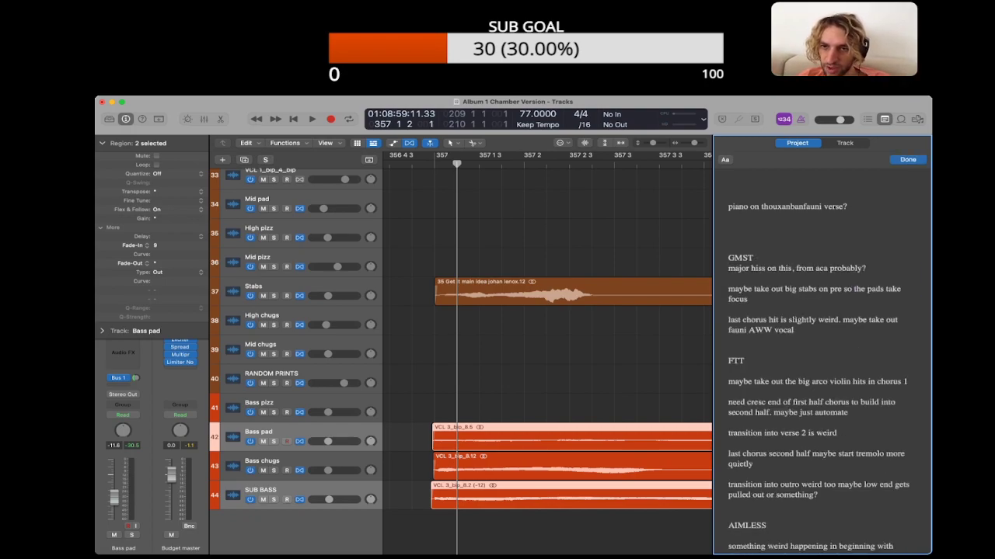
Step: Close the project notes and show the GMST vocal regions from bar 357 onward
left_click(621, 350)
key("super+Left")
key("super+Left")
key("super+Left")
scroll(622, 349, "up", 15)
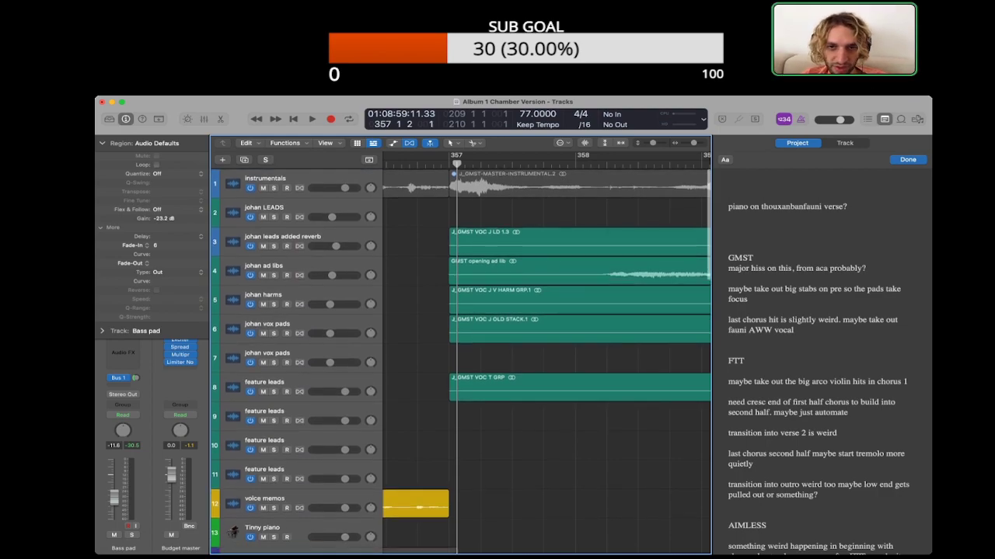
key("alt+super+p")
key("super+Left")
key("super+Left")
key("super+Left")
scroll(656, 350, "right", 2)
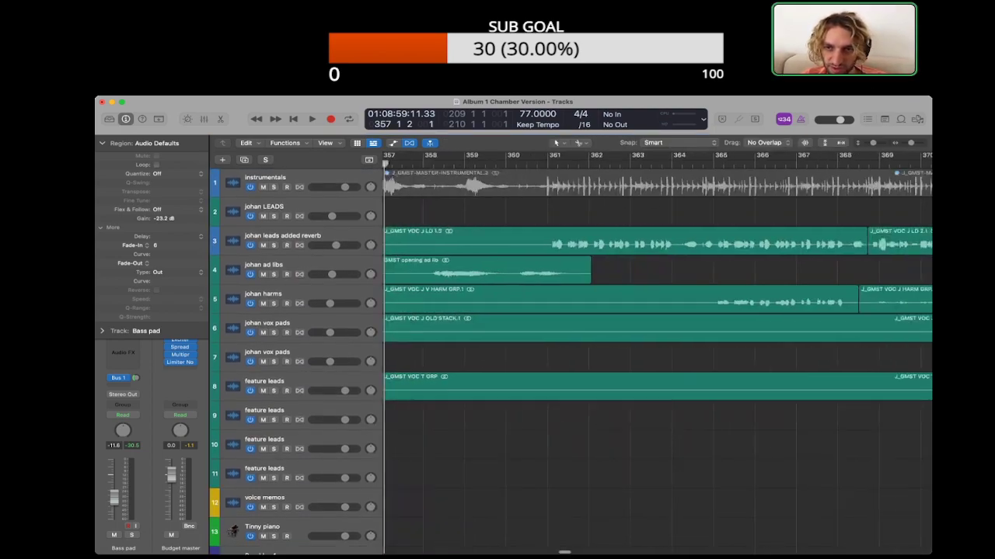
Step: Solo the johan leads added reverb track and play the GMST lead vocal around bar 361
left_click(283, 236)
key("super+Left")
key("super+Left")
scroll(657, 350, "down", 2)
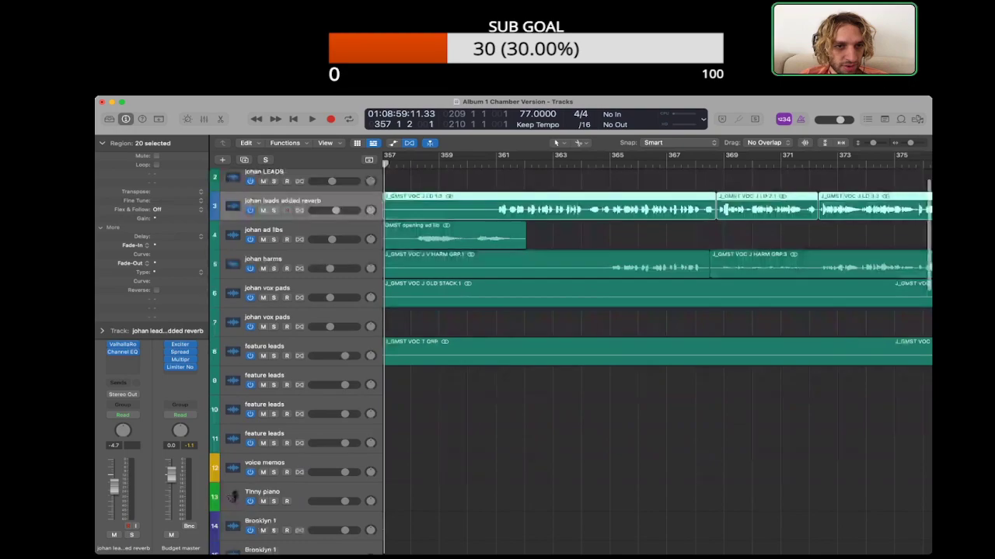
key("s")
key("space")
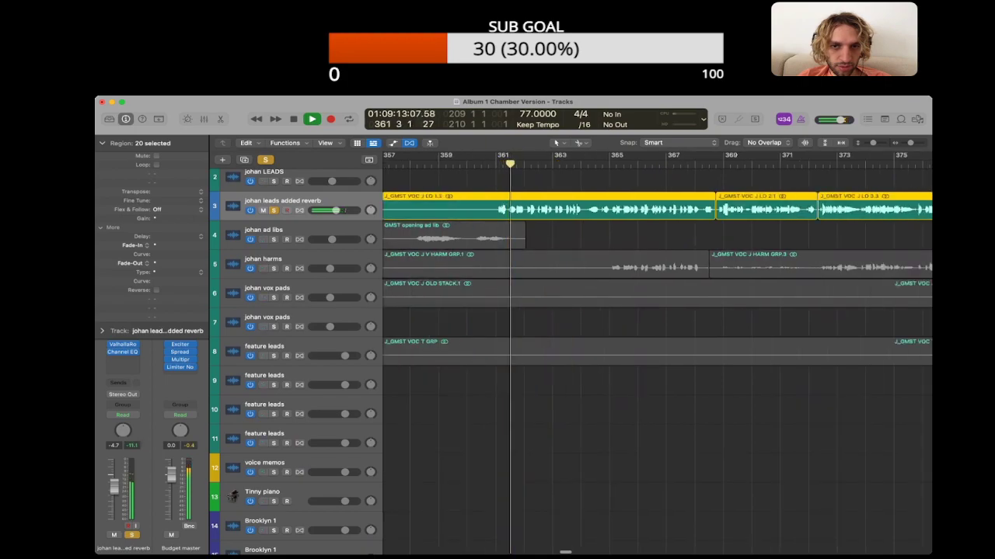
Step: Unsolo the johan leads added reverb track, compare the playback with it muted, and stop playback
key("s")
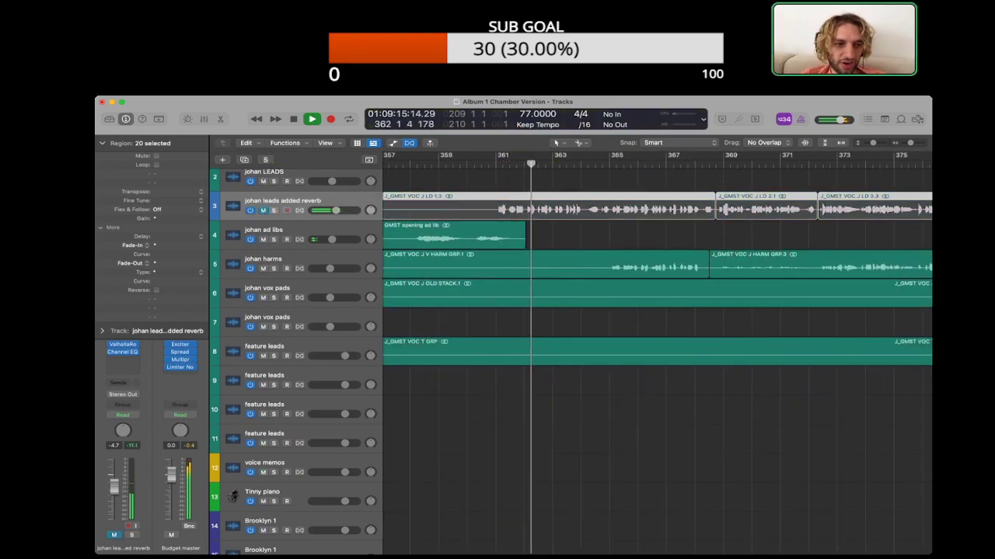
key("m")
Step: Unmute the johan leads added reverb track and insert the RX 8 Spect plug-in between the Valhalla reverb and Channel EQ
key("m")
key("space")
key("super+Left")
key("super+Left")
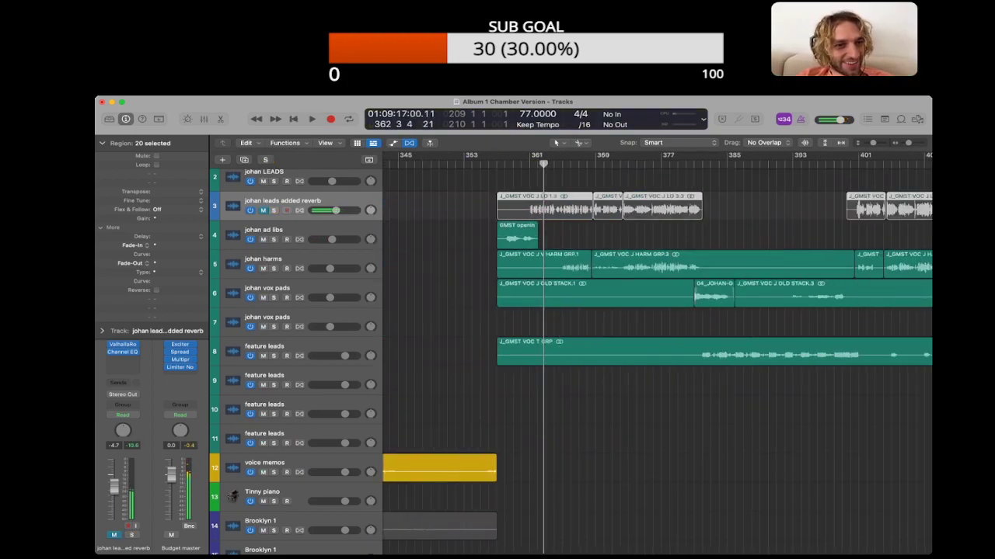
left_click(101, 143)
scroll(571, 361, "up", 3)
key("m")
left_click(762, 241)
scroll(657, 361, "right", 2)
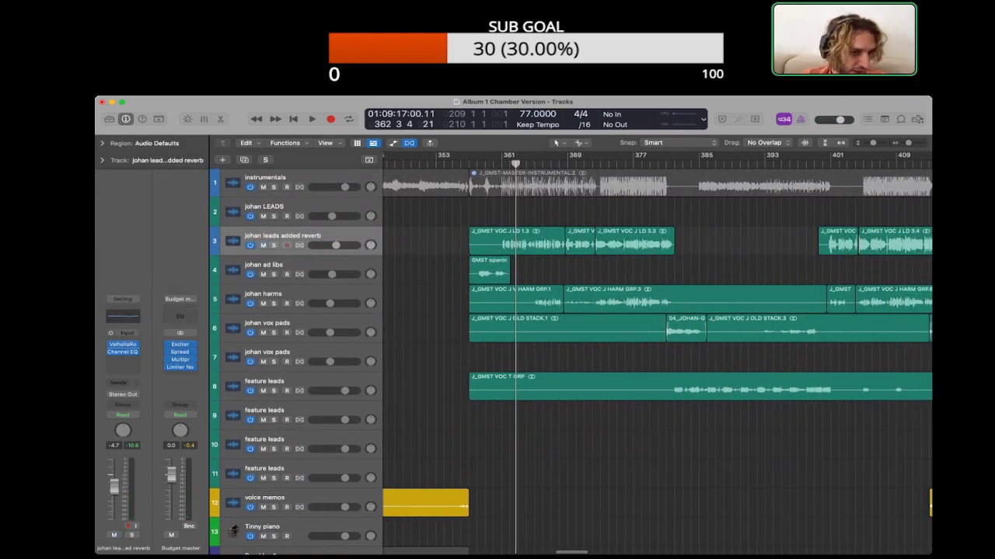
left_click(123, 348)
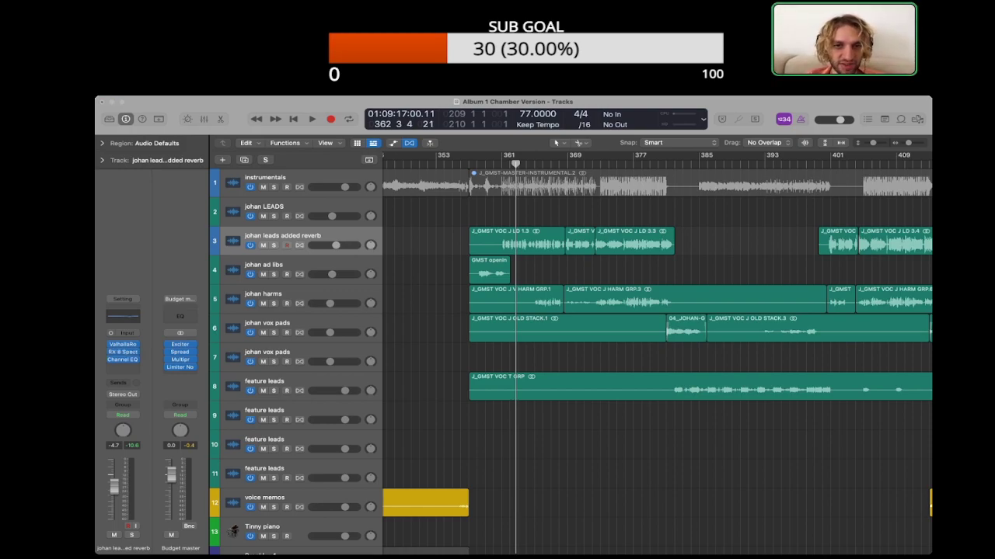
Step: Solo the johan leads added reverb track and play the processed GMST lead vocal on a cycle starting at bar 361
key("s")
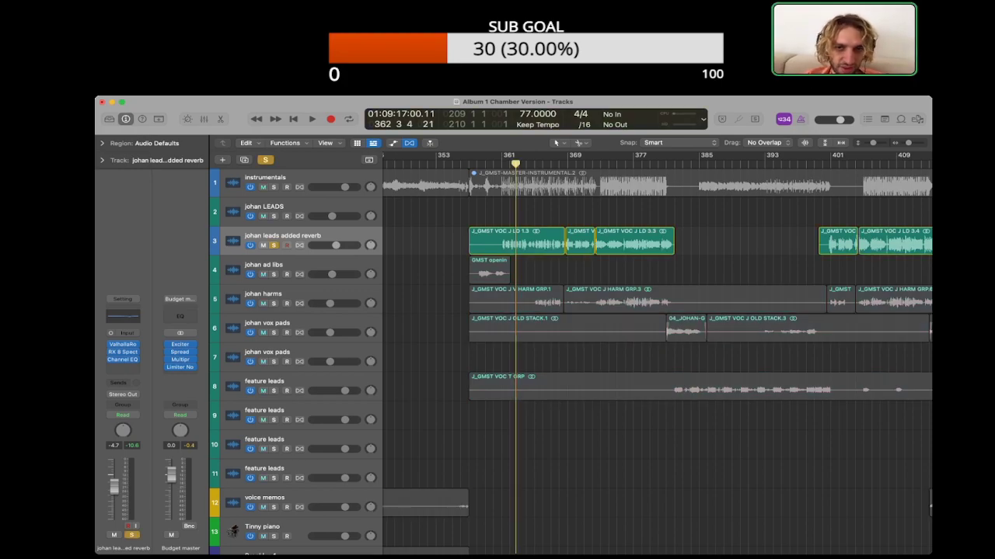
key("c")
key("space")
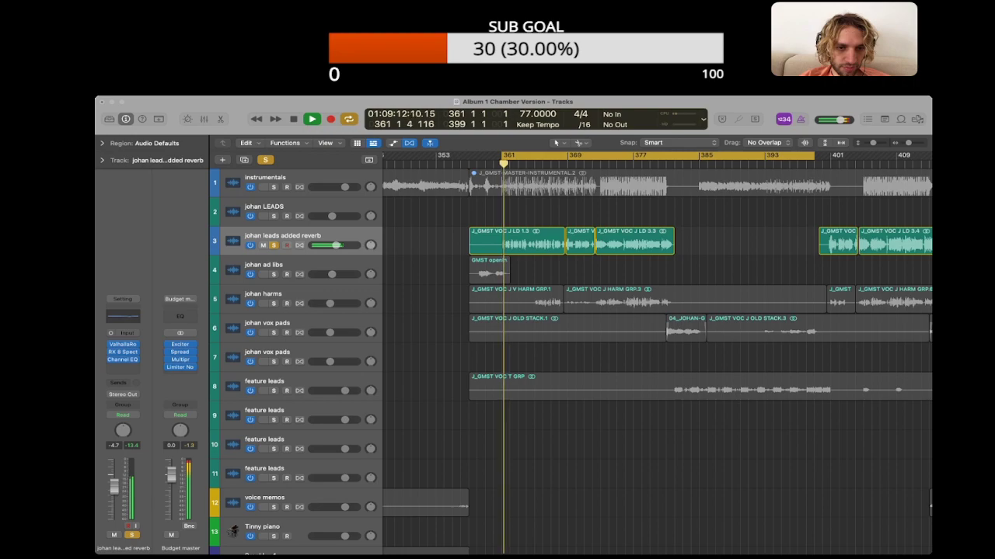
key("space")
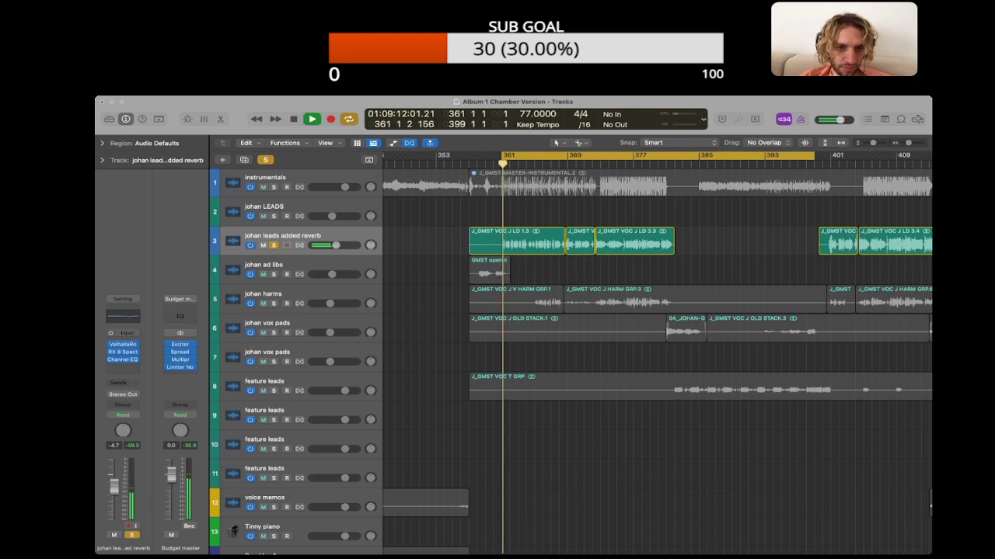
key("super+Right")
key("super+Right")
key("super+Right")
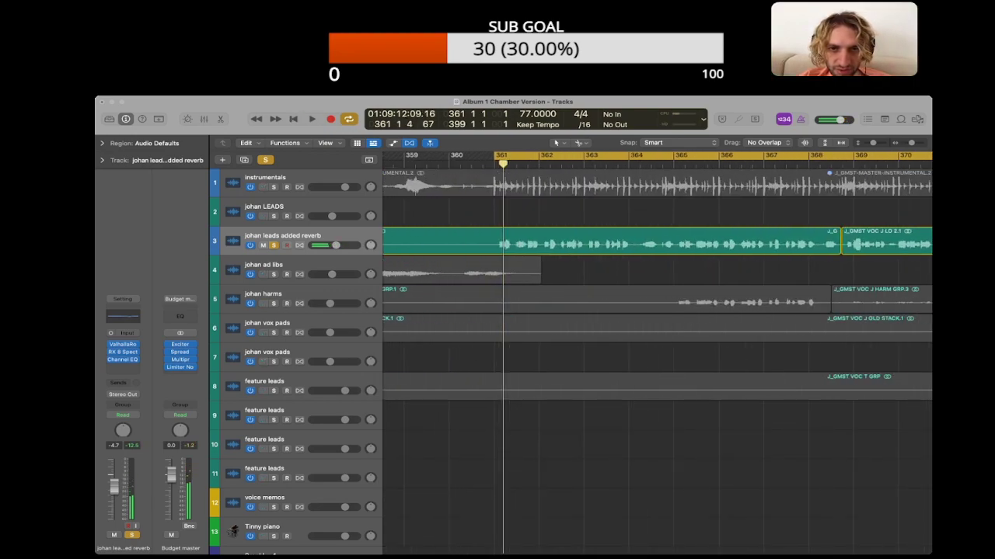
Step: Cycle the first beat of bar 364 and listen to the gap in the soloed lead vocal
key("c")
key("super+Right")
key("super+Right")
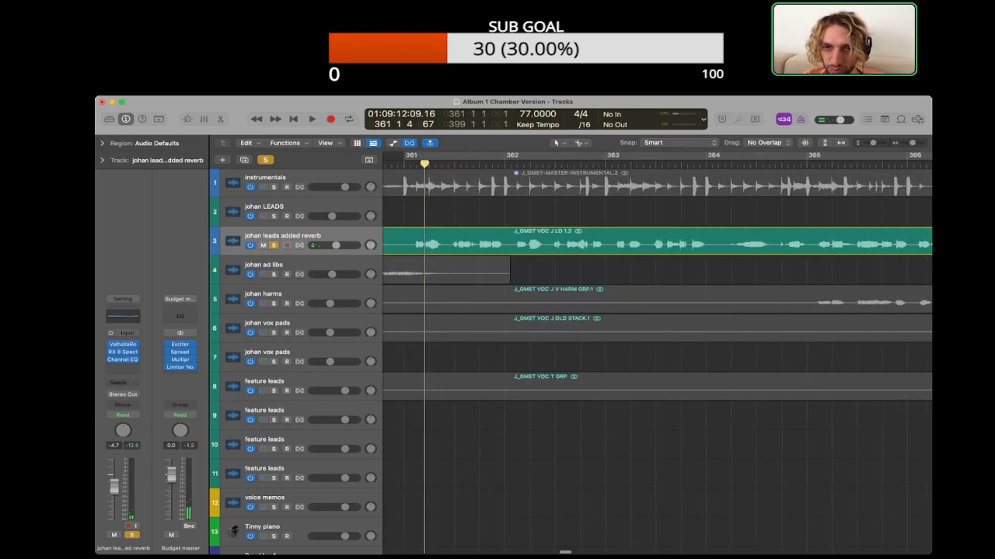
key("c")
key("space")
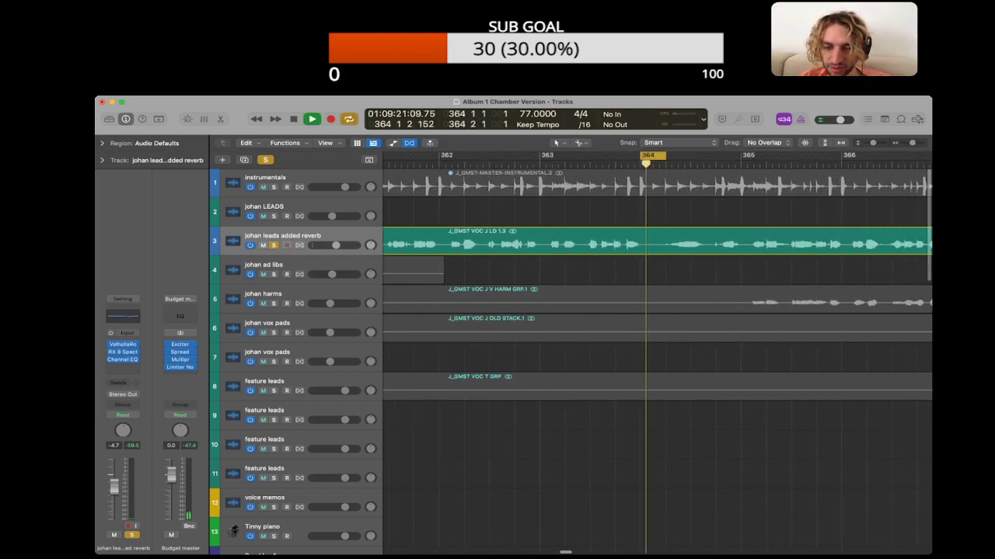
key("space")
key("space")
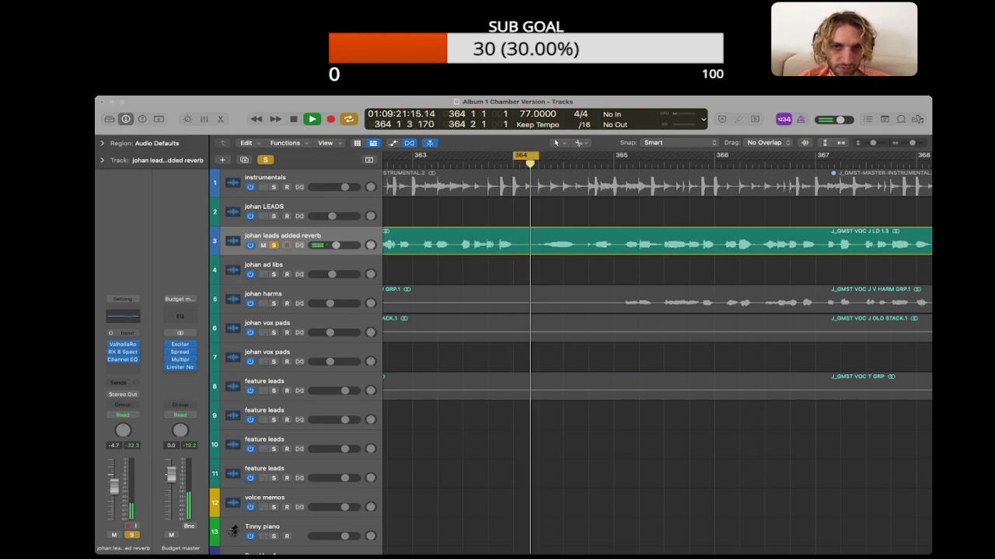
Step: Shorten the cycle's end to 364 1 4 81 and replay the gap in the lead vocal
key("space")
left_click(538, 157)
left_click_drag(538, 156, 534, 156)
key("space")
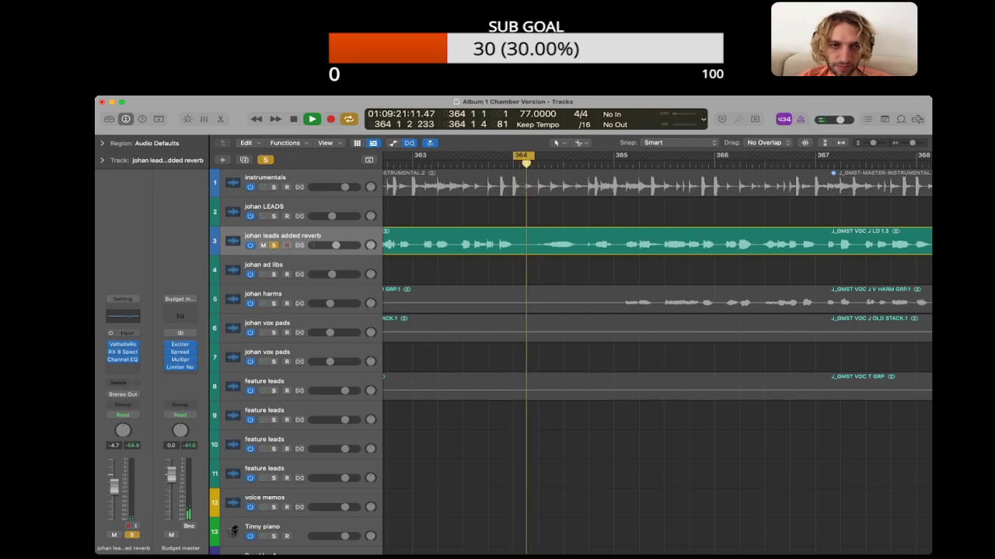
key("space")
Step: Turn off the cycle and play the soloed lead vocal onward from bar 364
key("space")
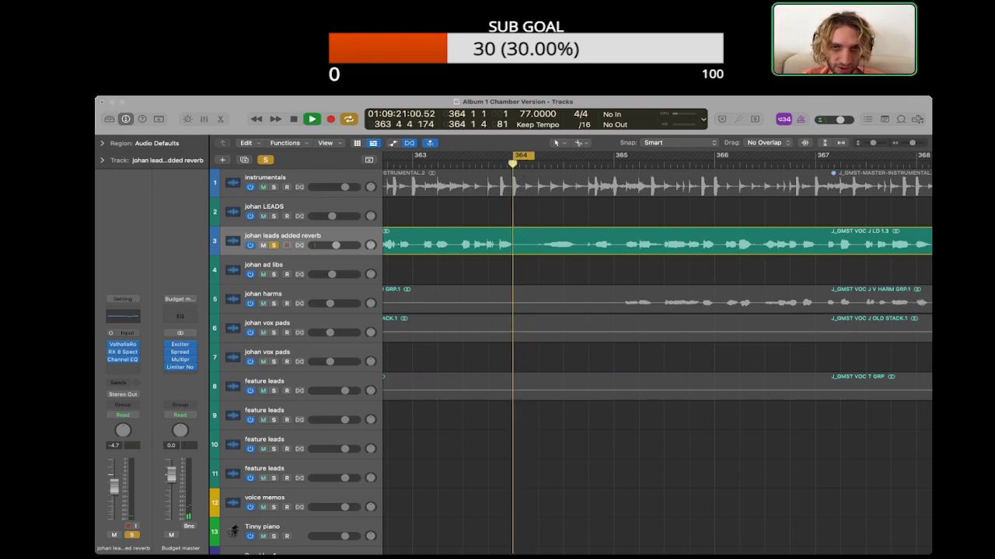
key("space")
key("c")
key("space")
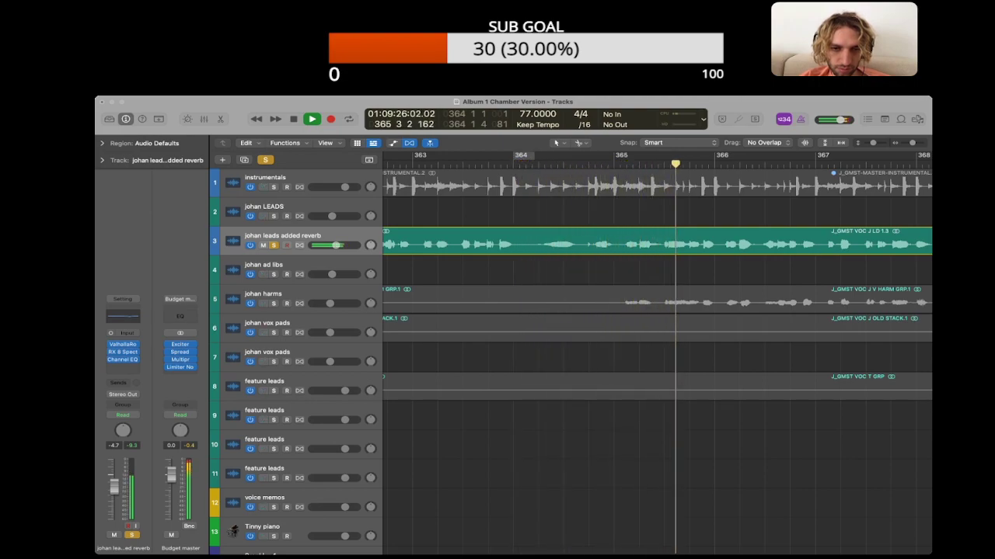
Step: Turn the cycle back on, extend its end to 365 1 3, and replay the lead vocal from bar 364
key("space")
key("c")
left_click_drag(534, 156, 627, 155)
key("space")
key("space")
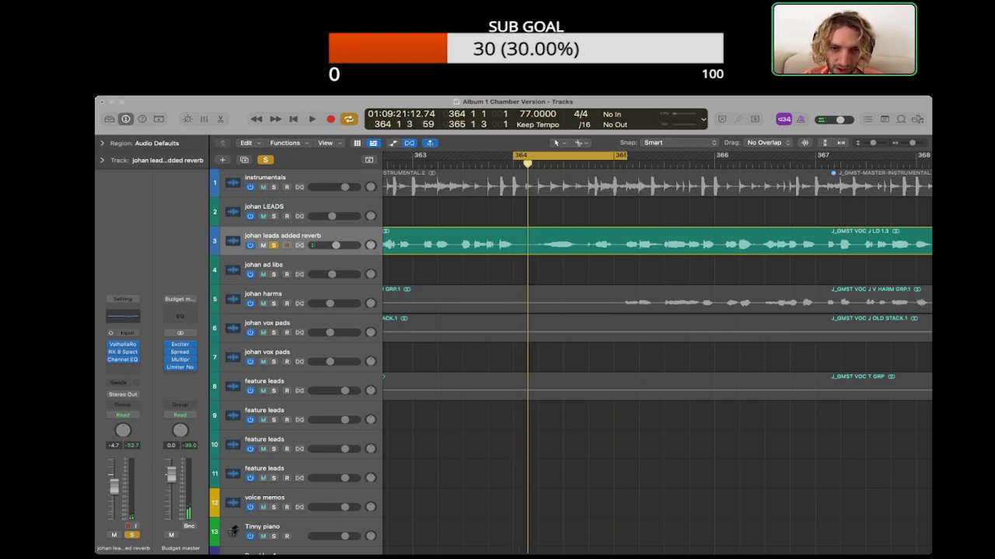
key("space")
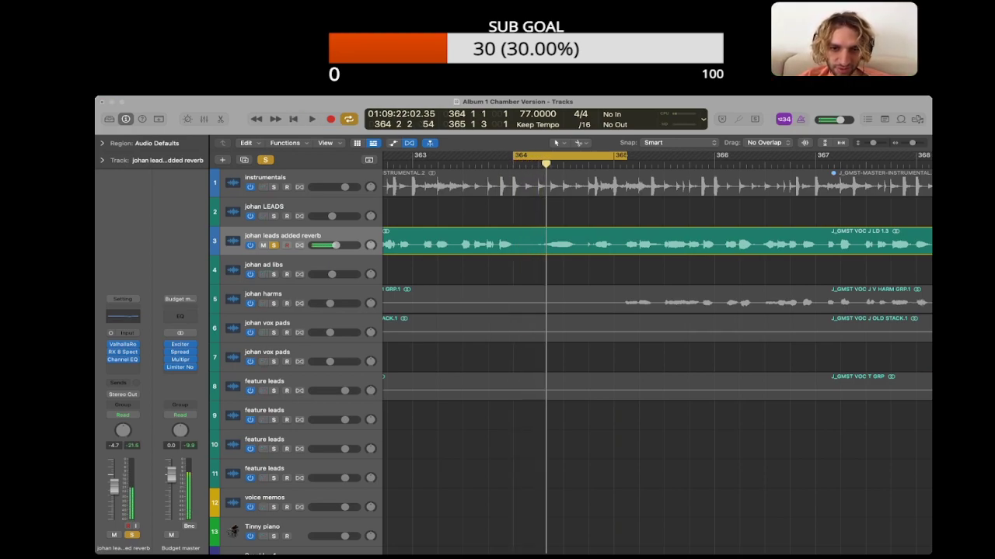
Step: Play the soloed lead vocal through bar 367 without the cycle, stop playback and unsolo the track
key("c")
key("space")
scroll(656, 311, "right", 1)
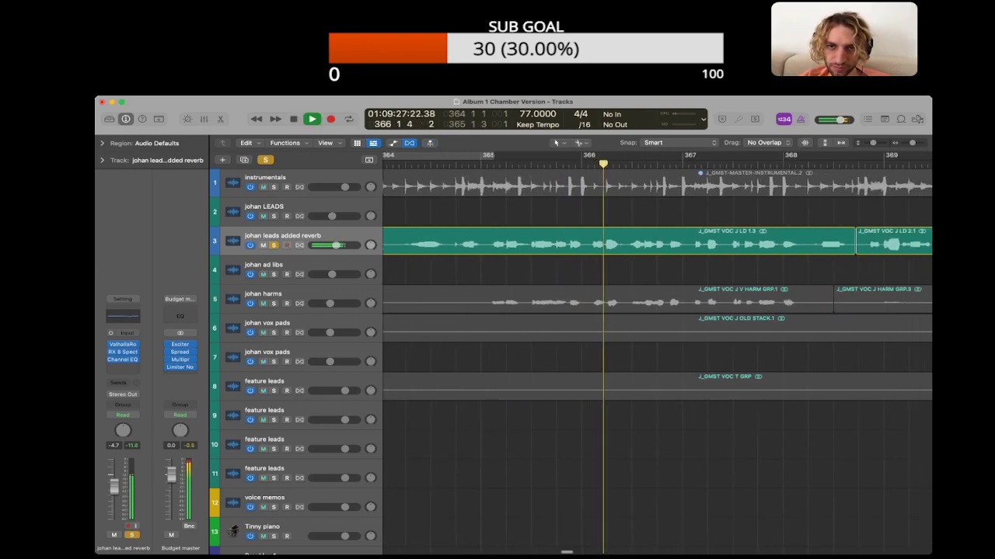
key("super+Left")
key("super+Left")
key("super+Left")
key("super+Left")
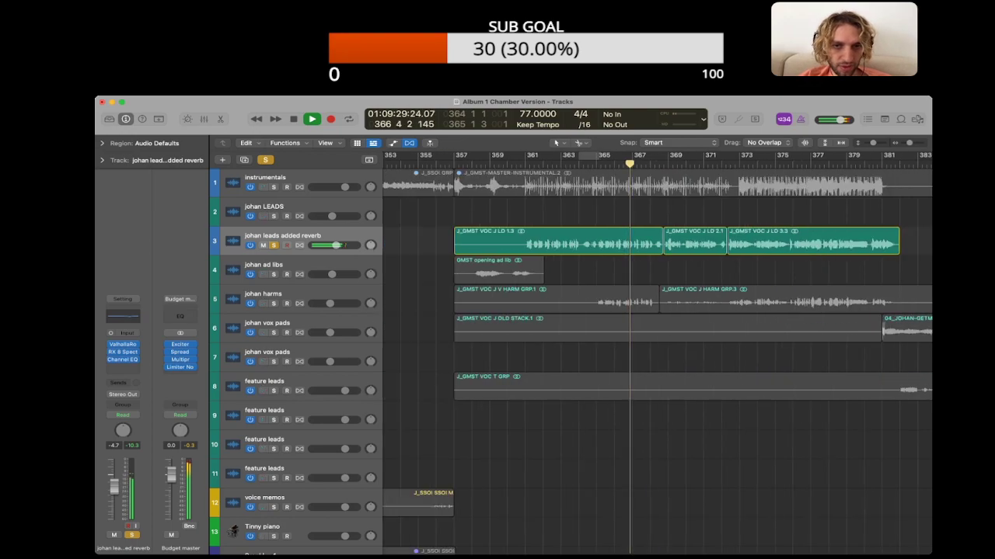
scroll(656, 311, "right", 2)
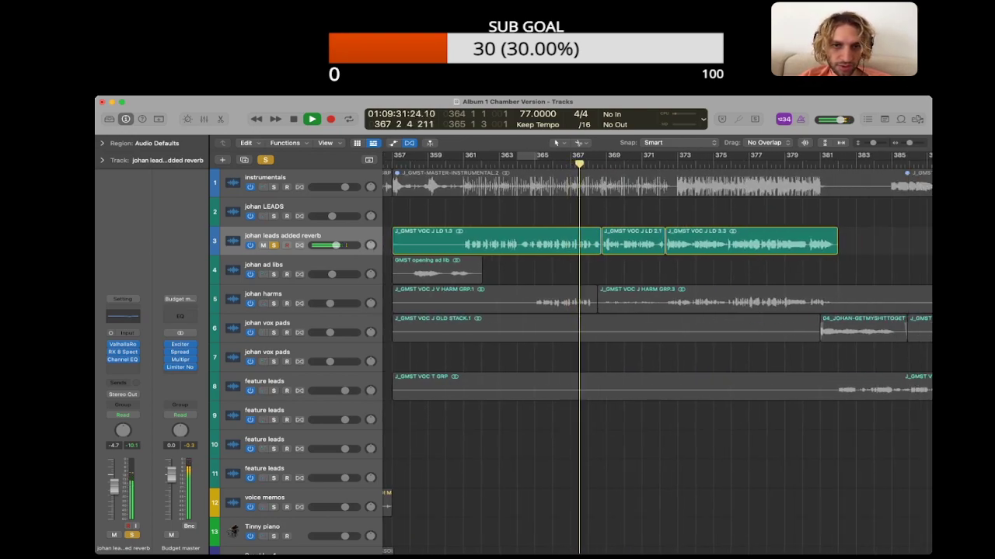
key("space")
key("s")
Step: Play the GMST lead vocal in the full mix from bar 361
left_click_drag(500, 210, 709, 236)
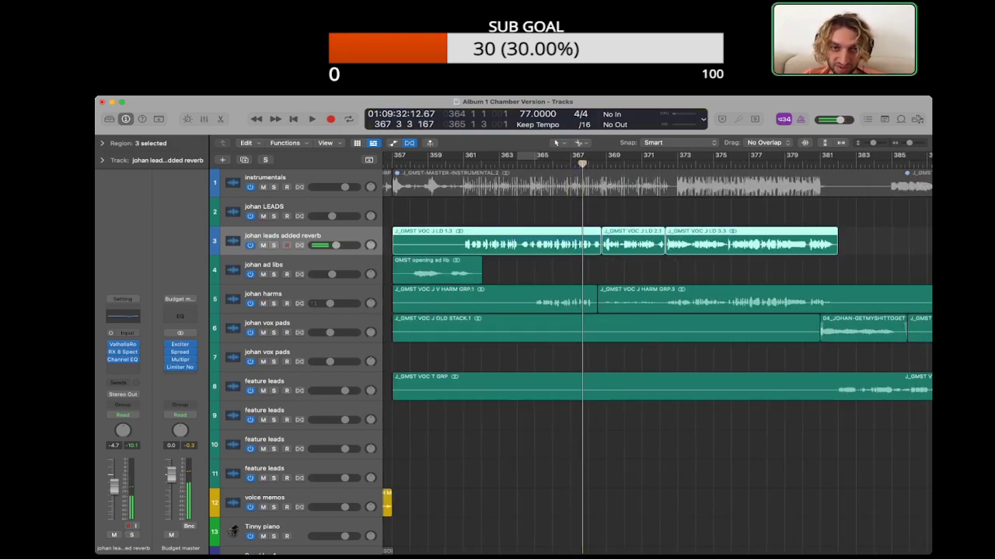
left_click(709, 214)
key("space")
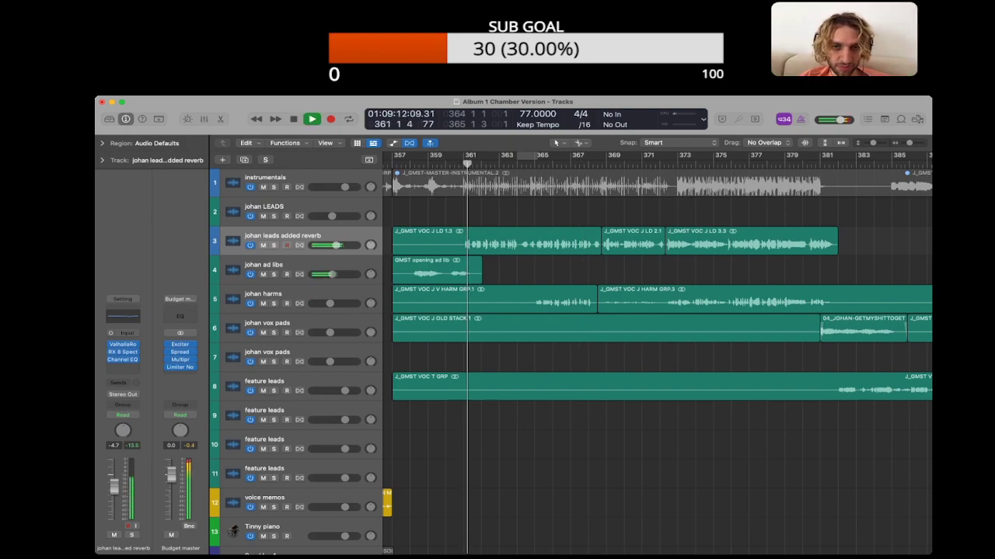
Step: Bypass the Valhalla reverb and Channel EQ on the johan leads added reverb track and select all five GMST lead regions
left_click_drag(485, 213, 708, 233)
key("space")
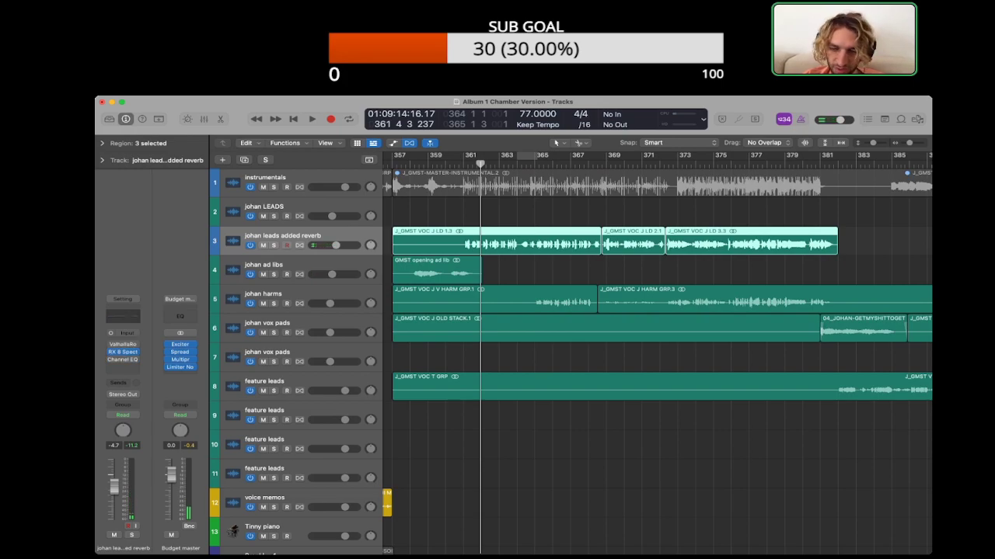
key("ctrl+b")
key("super+Left")
key("super+Left")
key("super+Left")
scroll(658, 353, "right", 3)
key("super+Left")
key("super+Left")
scroll(657, 353, "left", 3)
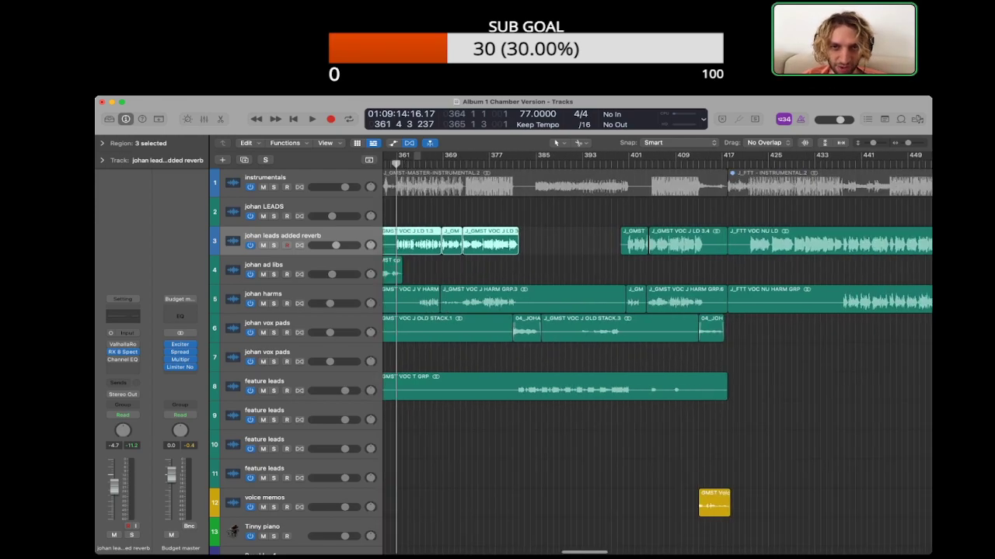
left_click_drag(484, 217, 761, 234)
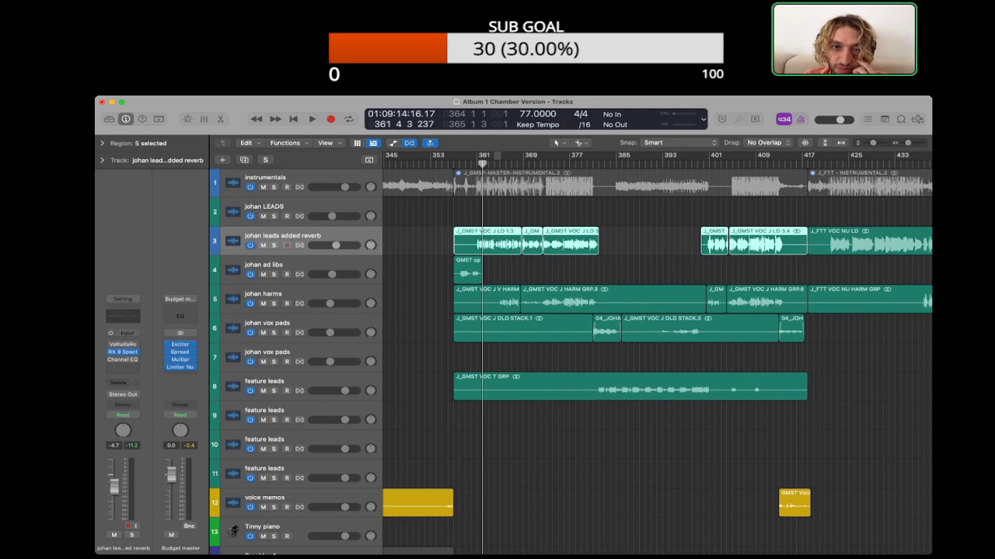
Step: Bounce the five selected GMST lead regions in place and move the bounced region onto the johan leads added reverb track, replacing the originals
key("super+s")
key("space")
key("period")
key("period")
key("period")
key("period")
key("period")
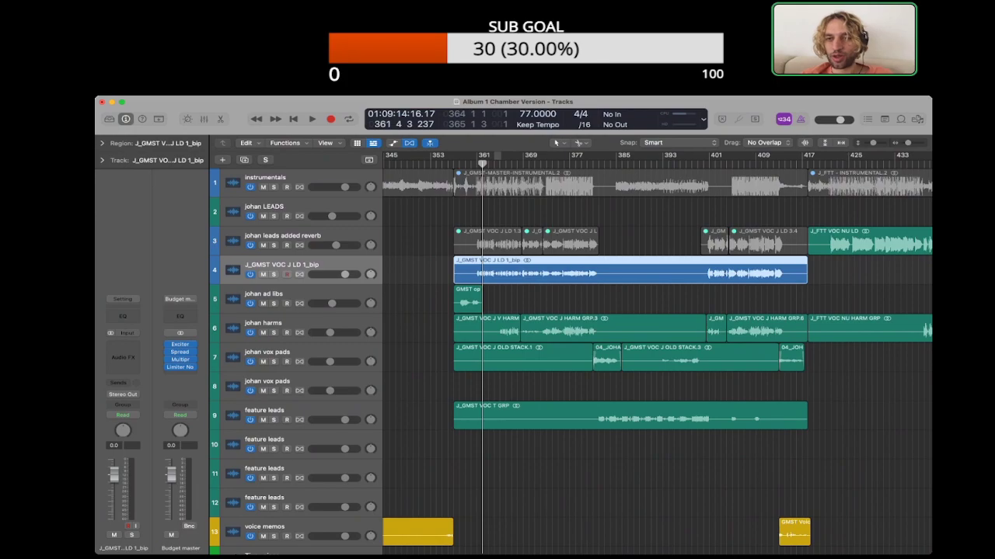
left_click_drag(544, 272, 544, 242)
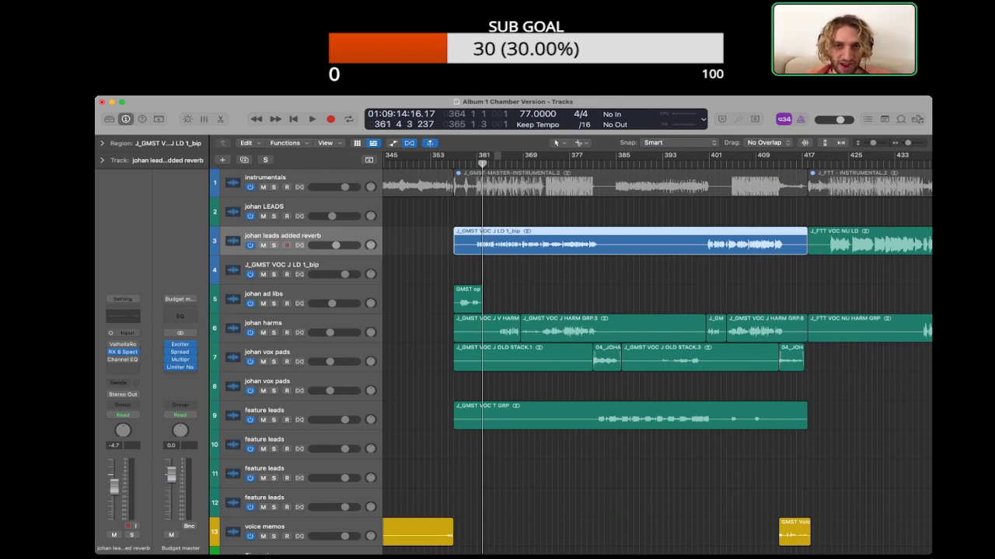
left_click(544, 272)
Step: Examine the J_GMST VOC J LD 1_bip track across the whole project for remaining regions
key("super+Left")
key("super+Left")
key("super+Left")
key("super+Left")
key("super+Left")
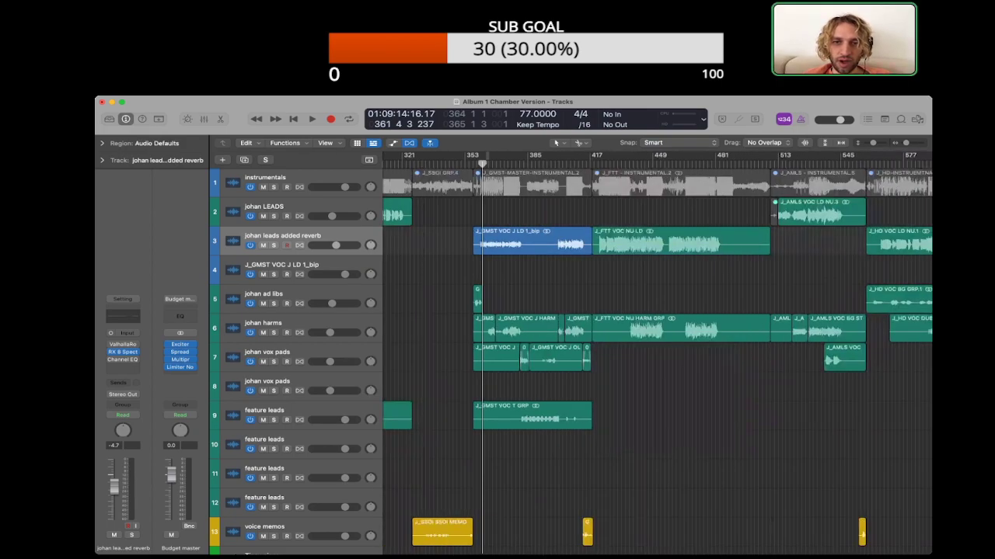
key("super+Left")
key("super+Left")
left_click(281, 266)
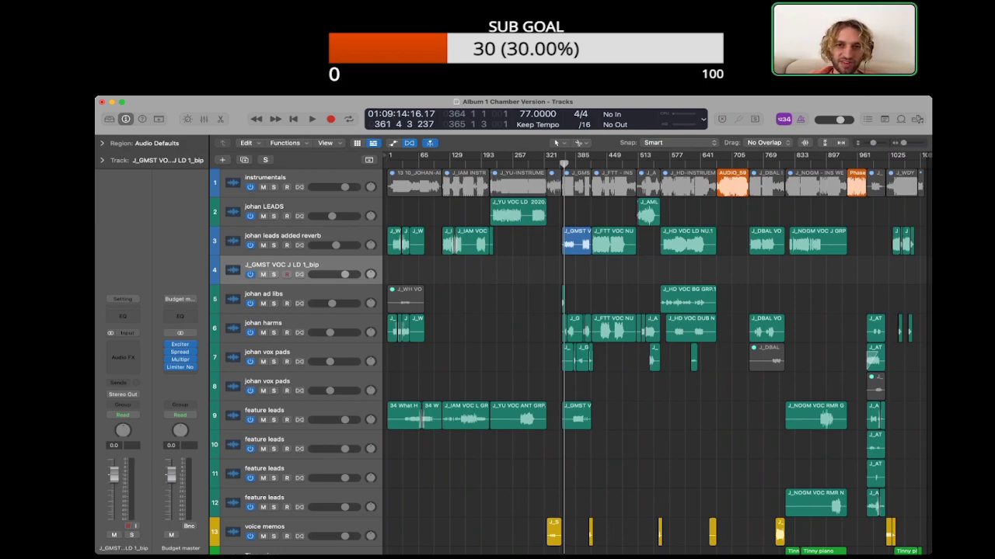
Step: Re-enable the Valhalla reverb and Channel EQ on the johan leads added reverb track and bypass the RX 8 Spect plug-in
scroll(564, 241, "up", 5)
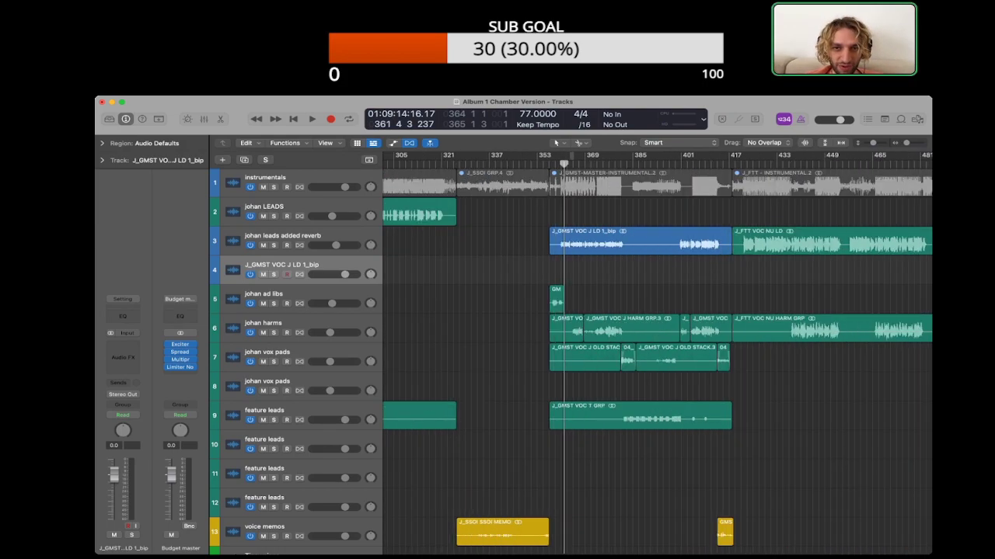
scroll(565, 241, "right", 1)
left_click(282, 236)
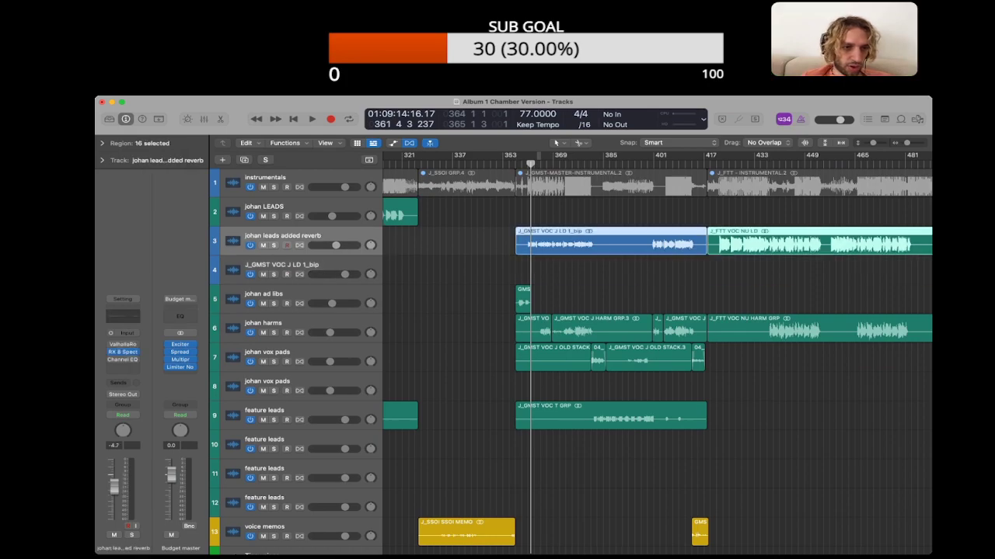
left_click(111, 352)
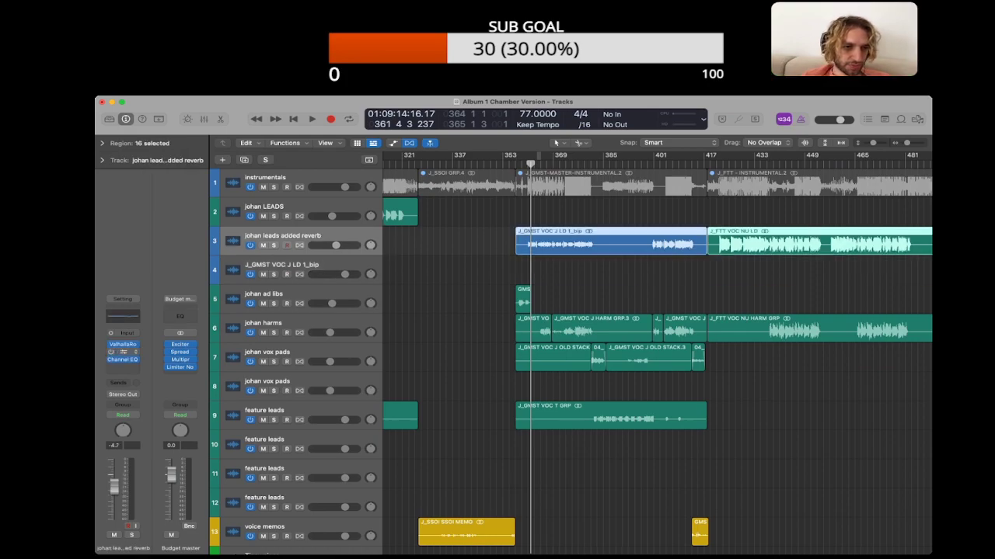
Step: Deselect all regions and play the GMST section to check the bounced lead vocal
left_click(458, 242)
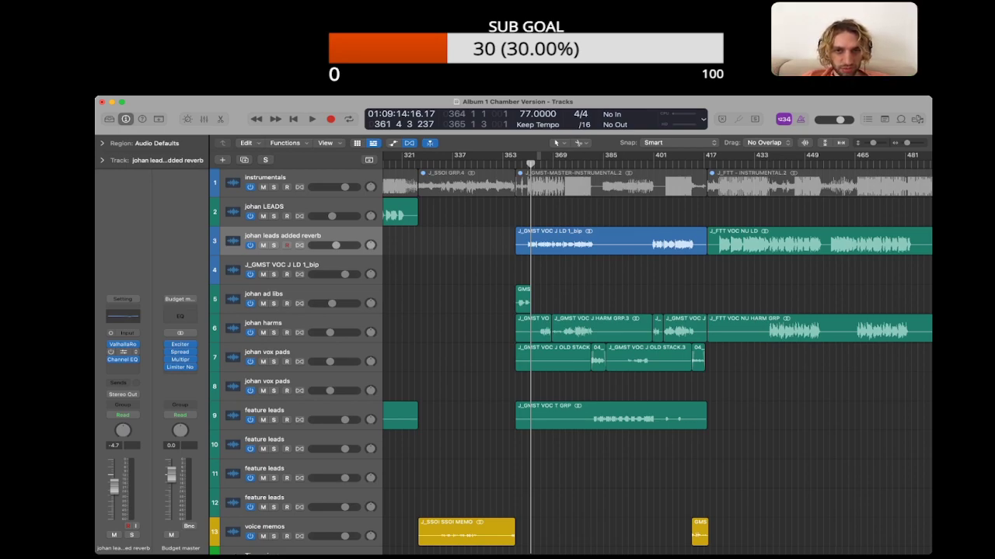
key("alt+super+p")
key("alt+super+p")
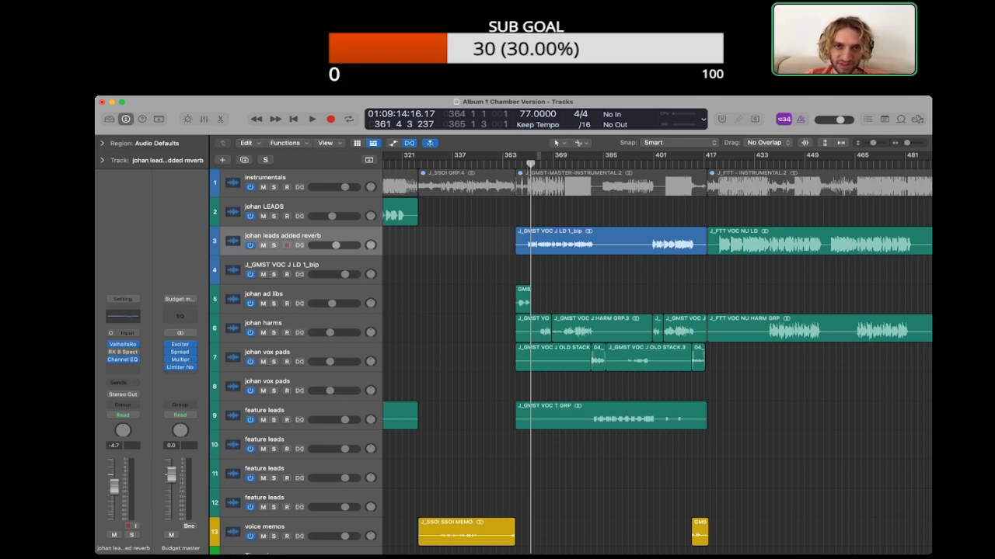
key("space")
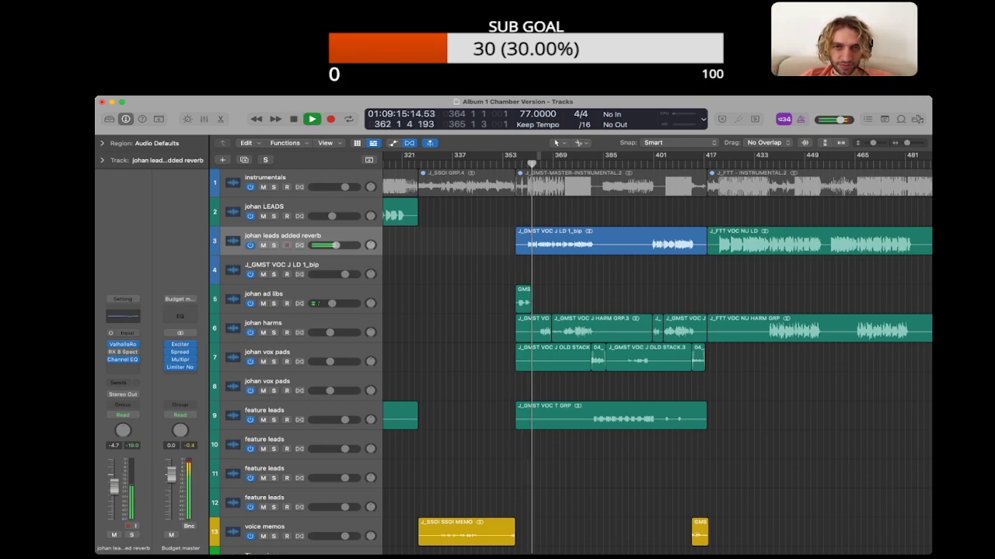
Step: Set the bounced GMST lead region's gain to +3.0 dB and listen to it with the region deselected
left_click(611, 242)
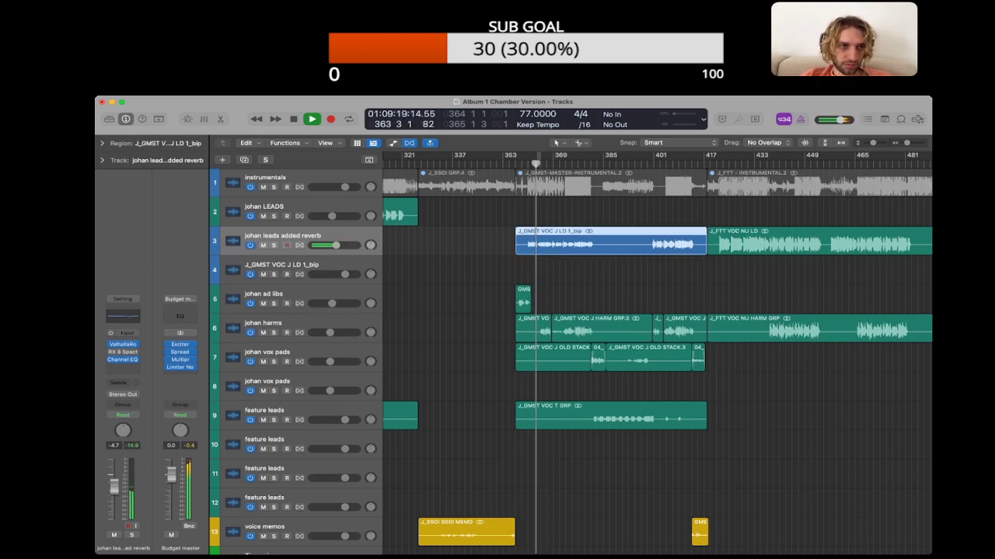
left_click(102, 143)
key("space")
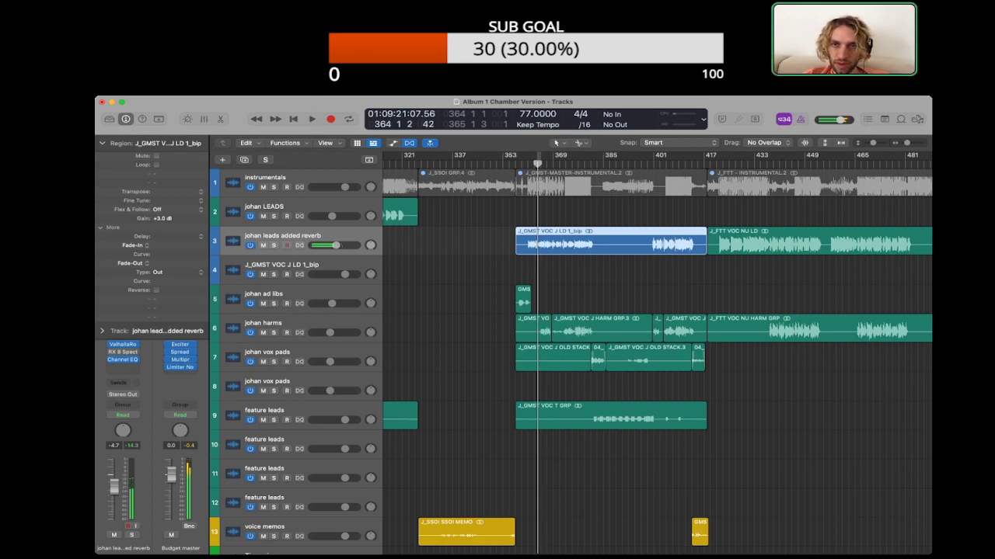
key("space")
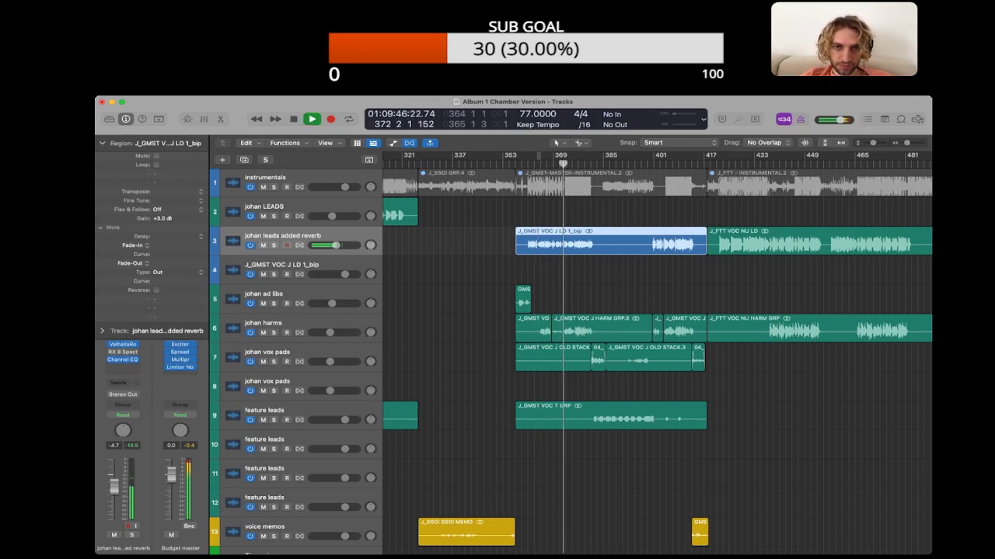
key("alt+shift+d")
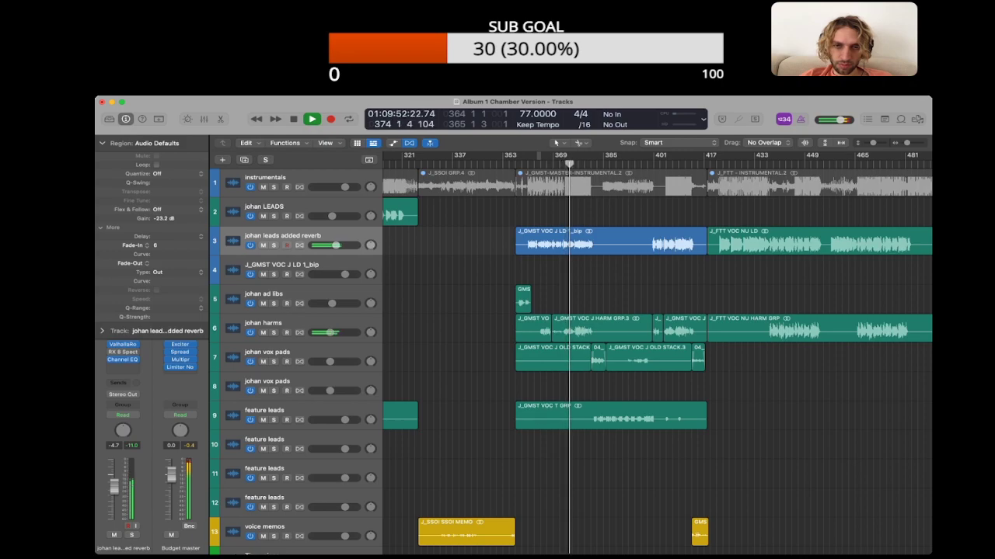
key("space")
Step: Set the bounced GMST lead region's gain to +4.0 dB and replay the vocal from near the start of the verse
left_click(610, 241)
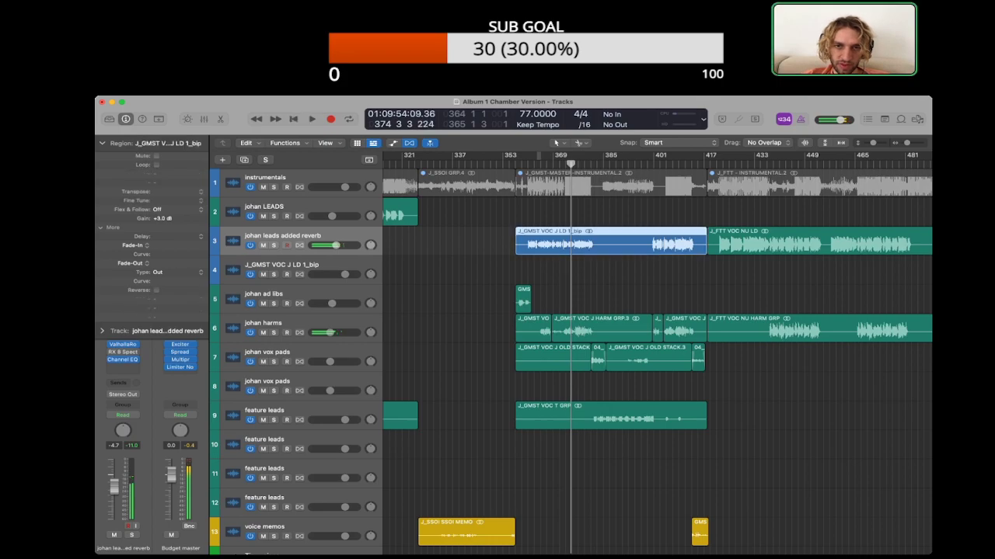
left_click_drag(162, 218, 162, 212)
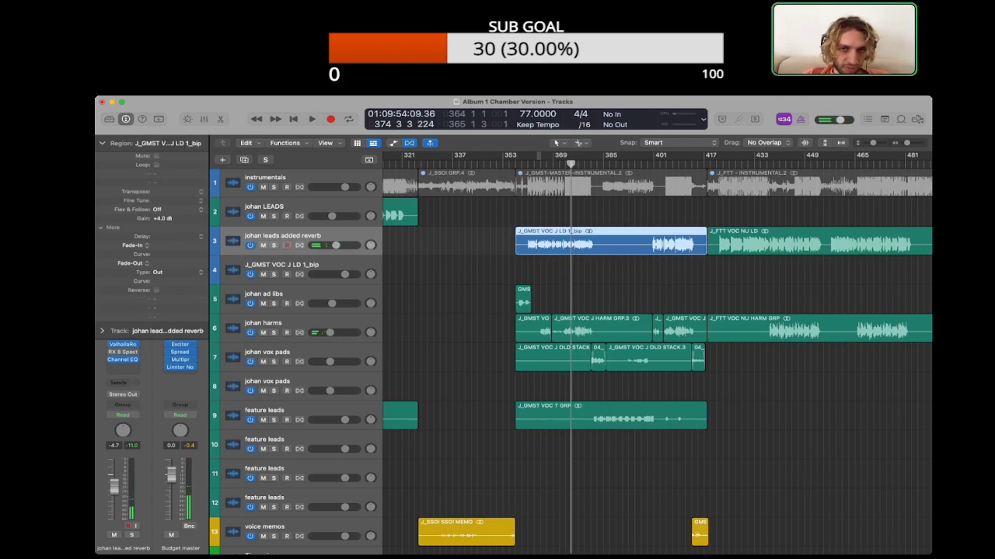
left_click(534, 163)
key("space")
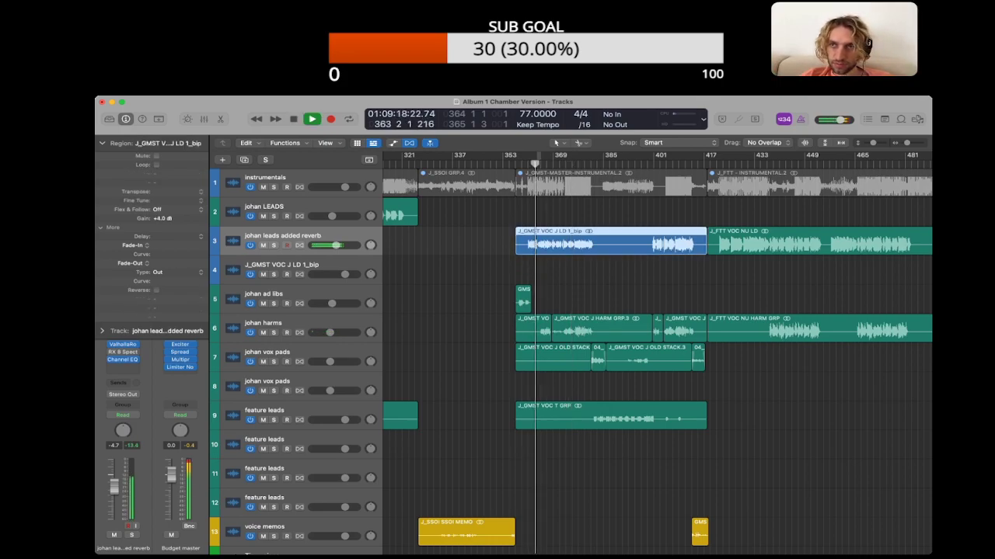
key("space")
Step: Delete the GMST line "major hiss on this, from aca probably?" and its leftover blank line from the project notes
key("alt+super+p")
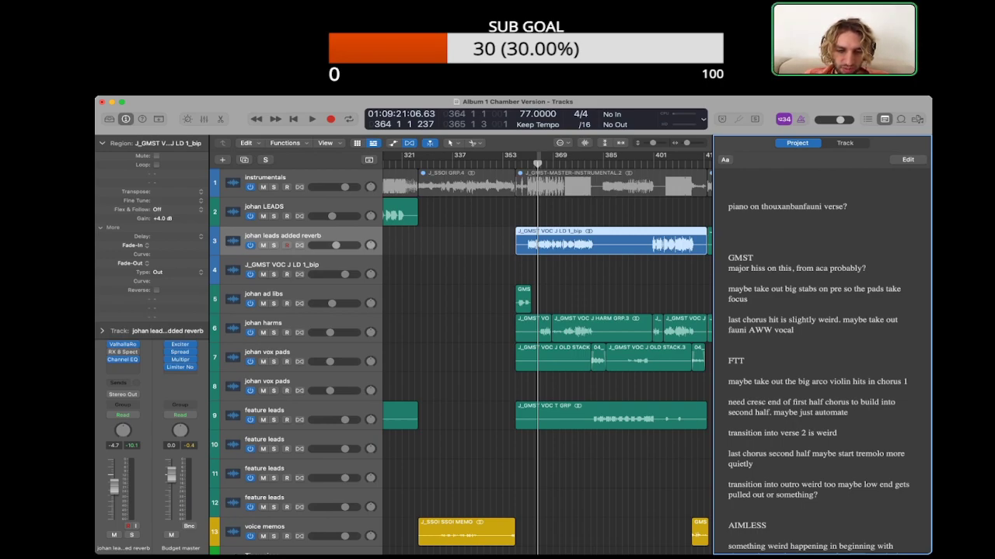
key("super+Tab")
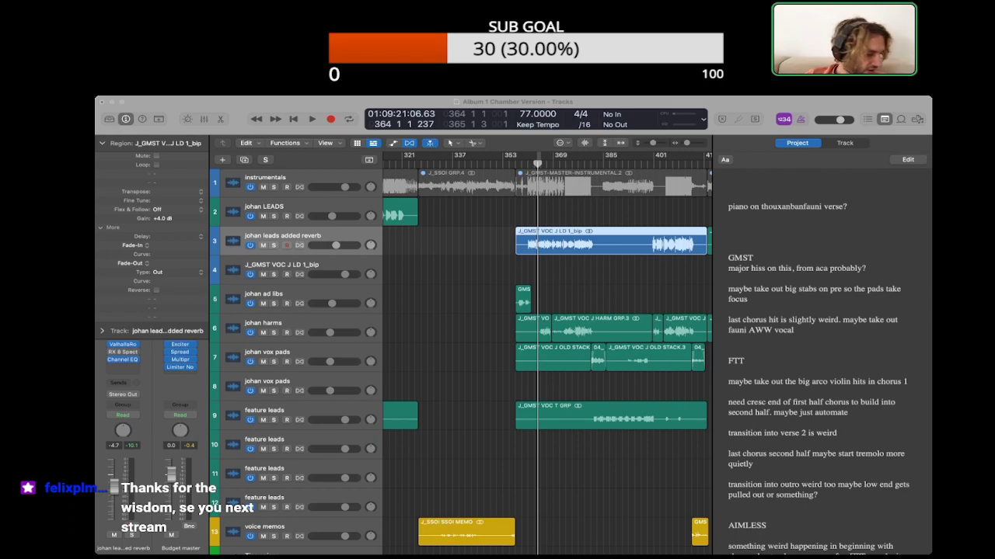
left_click(822, 346)
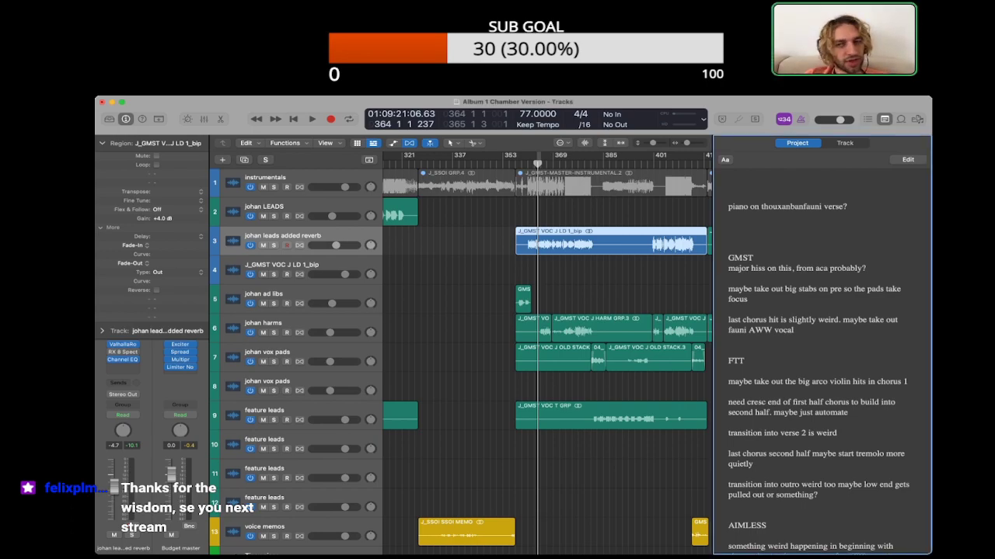
triple_click(796, 268)
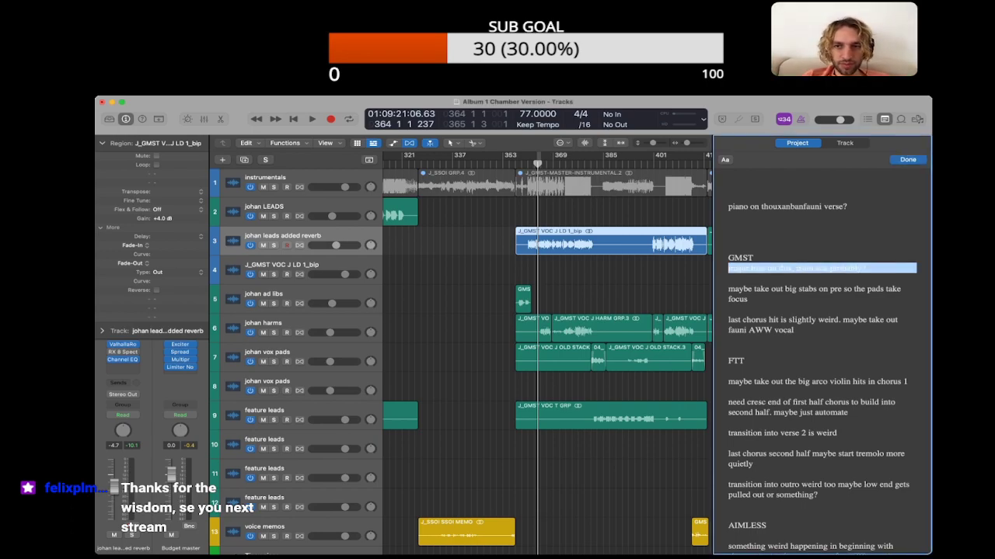
key("BackSpace")
key("Down")
key("BackSpace")
key("super+Tab")
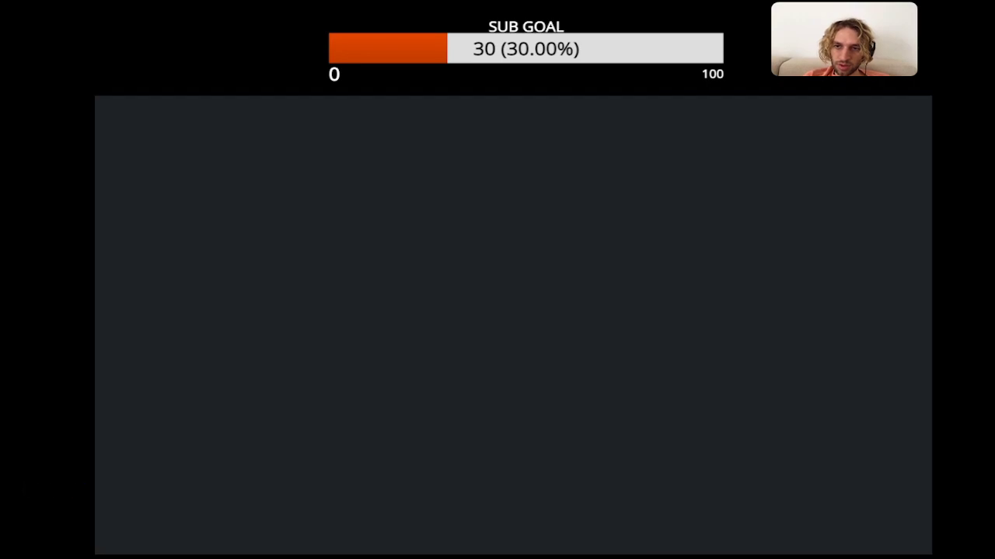